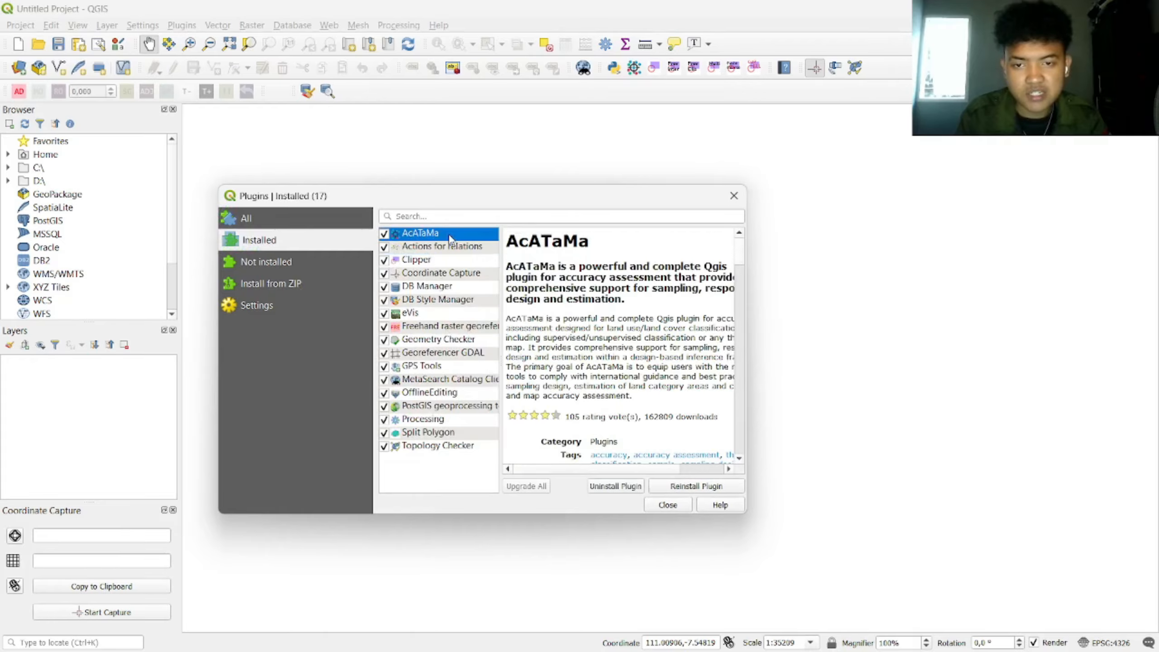
# Step: Close the Plugins dialog and launch the Georeferencer from the Raster menu
pyautogui.click(667, 505)
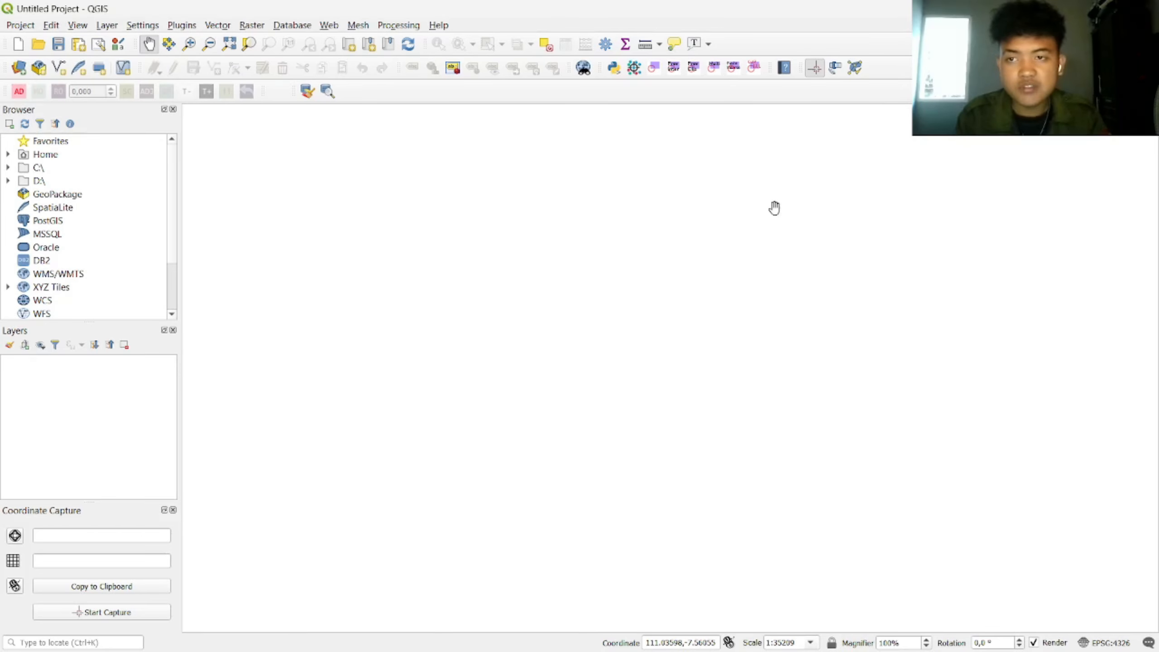
pyautogui.click(260, 25)
pyautogui.click(292, 77)
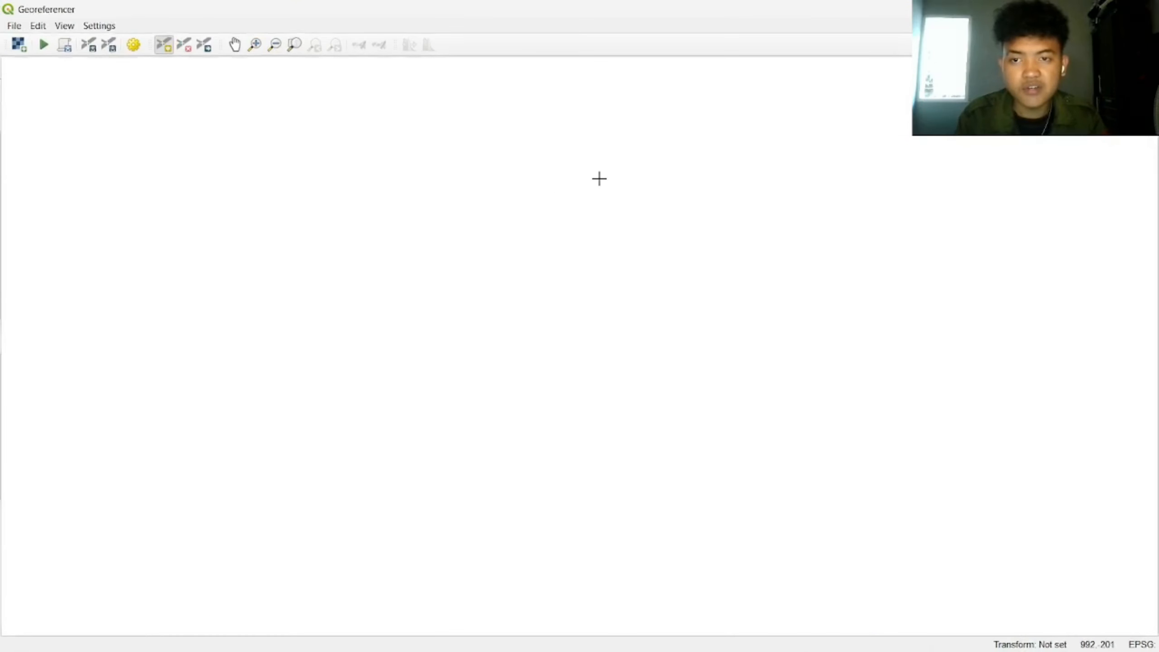
# Step: Open Peta Kecamatan Mojogedang.jpg from the ACARA 7 VIDEO folder as the raster to georeference
pyautogui.click(13, 25)
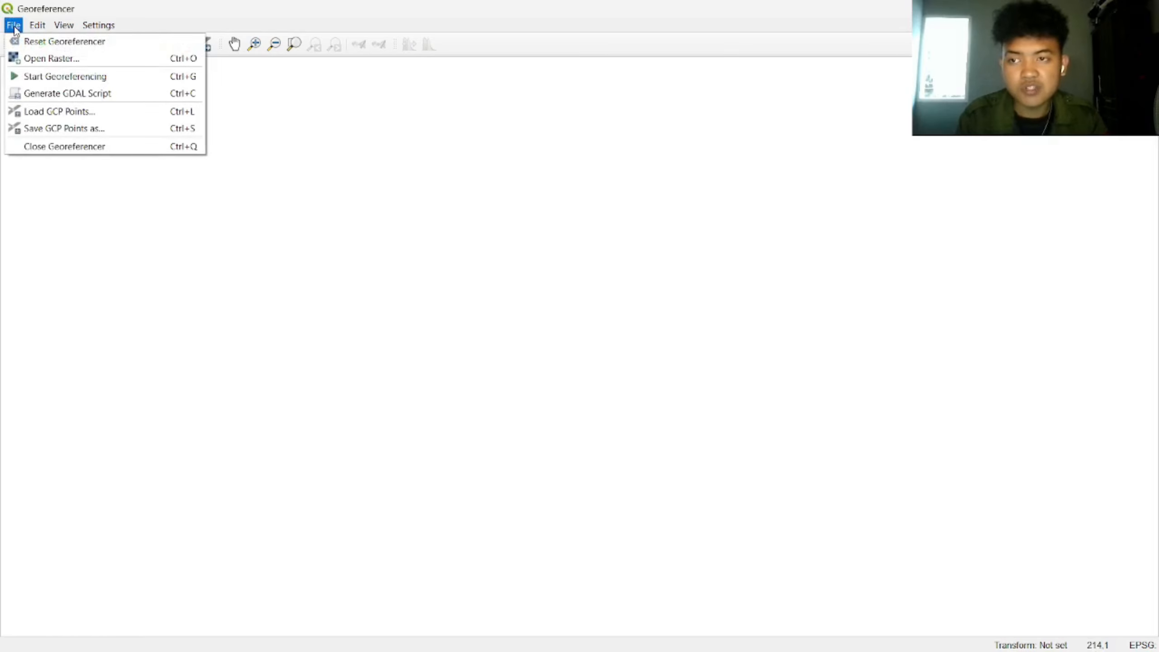
pyautogui.click(27, 57)
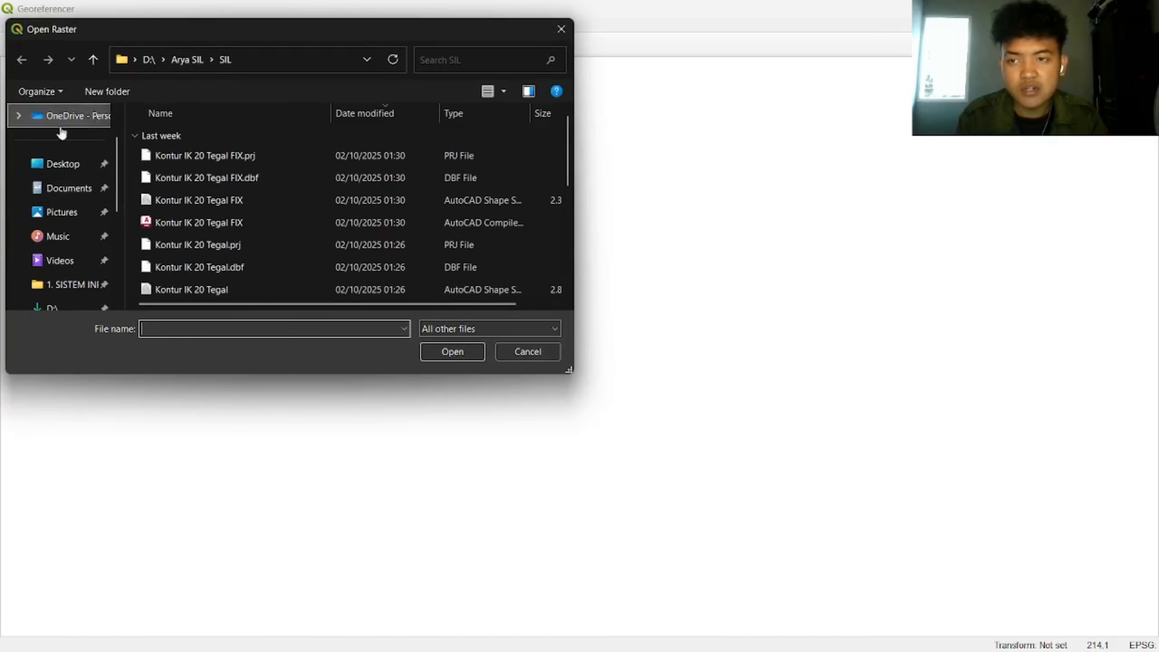
pyautogui.click(75, 283)
pyautogui.doubleClick(226, 173)
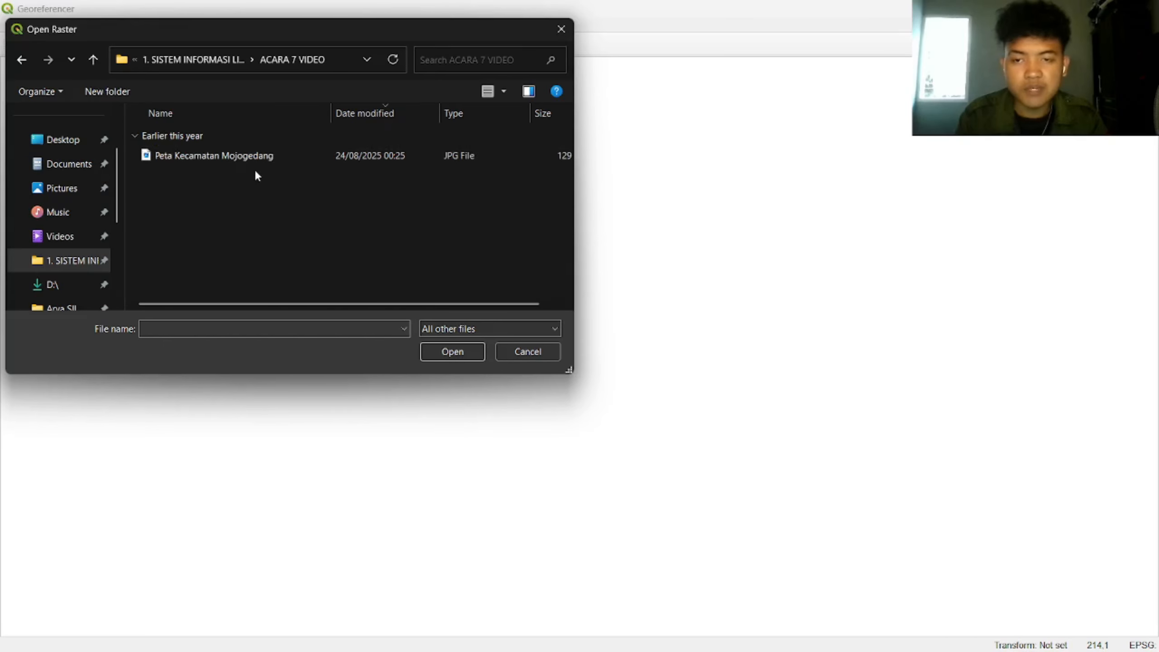
pyautogui.click(265, 156)
pyautogui.click(452, 352)
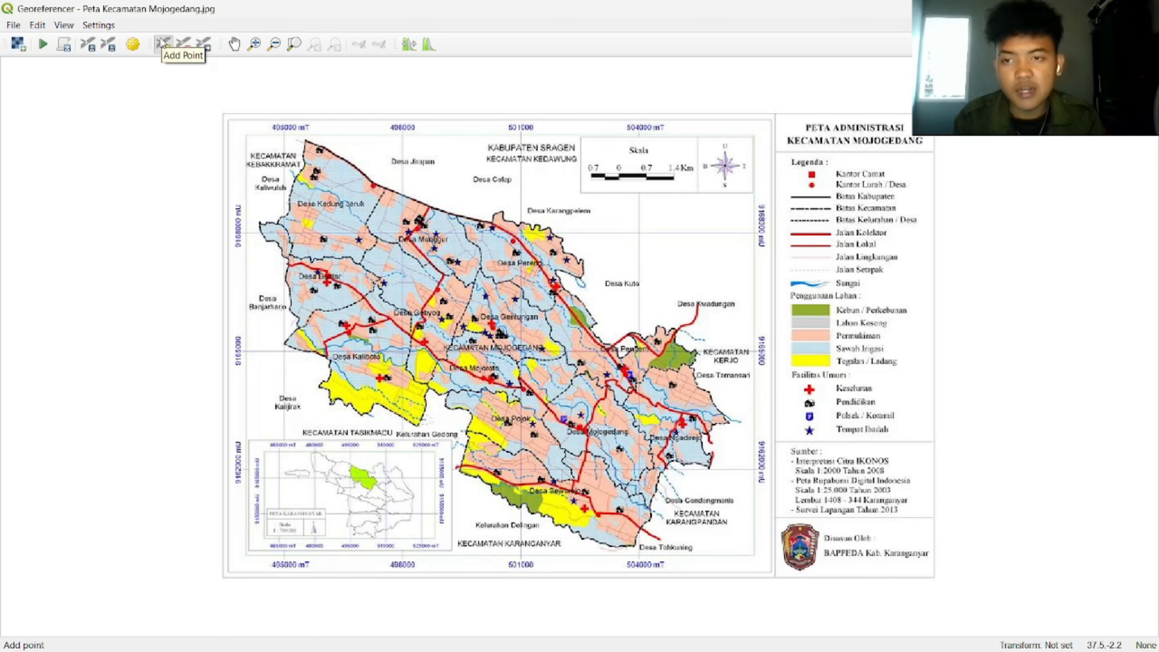
# Step: Place the first control point on the upper-left grid intersection at X 495000, Y 9168000
pyautogui.scroll(2, 259, 230)
pyautogui.scroll(-2, 258, 232)
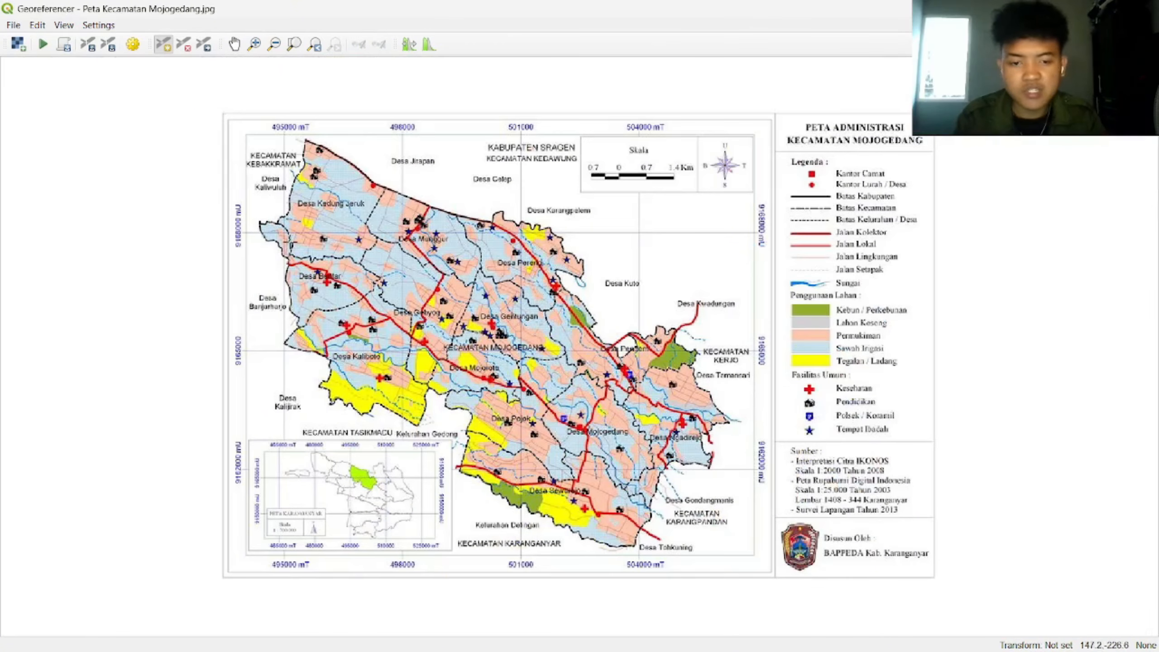
pyautogui.scroll(2, 219, 185)
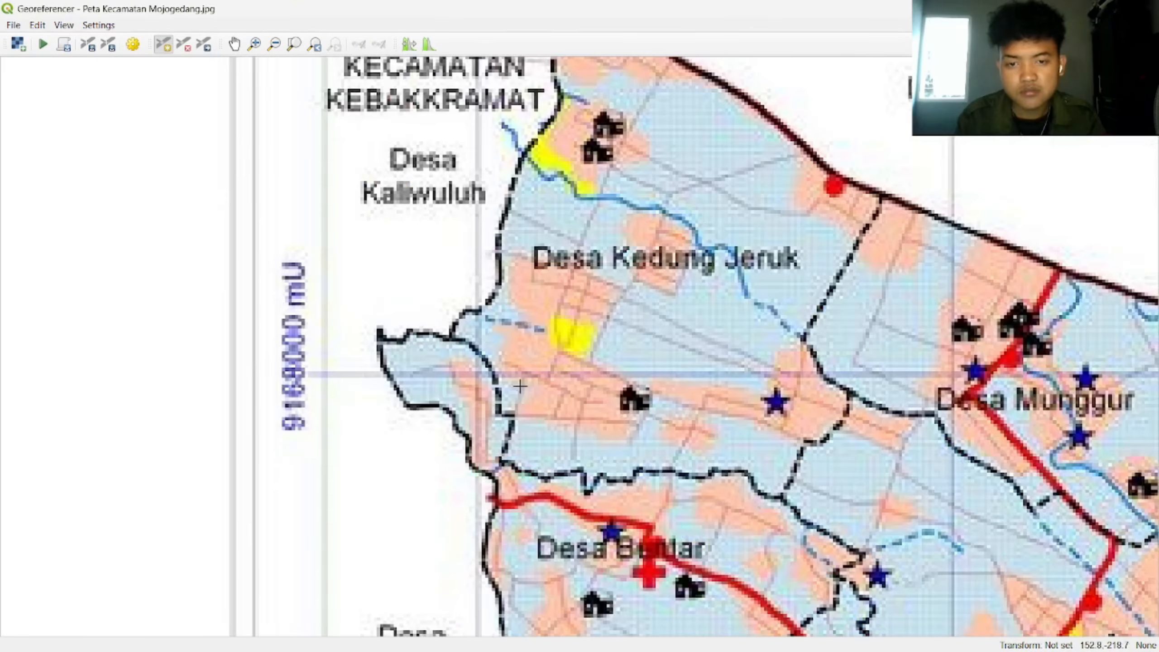
pyautogui.click(477, 374)
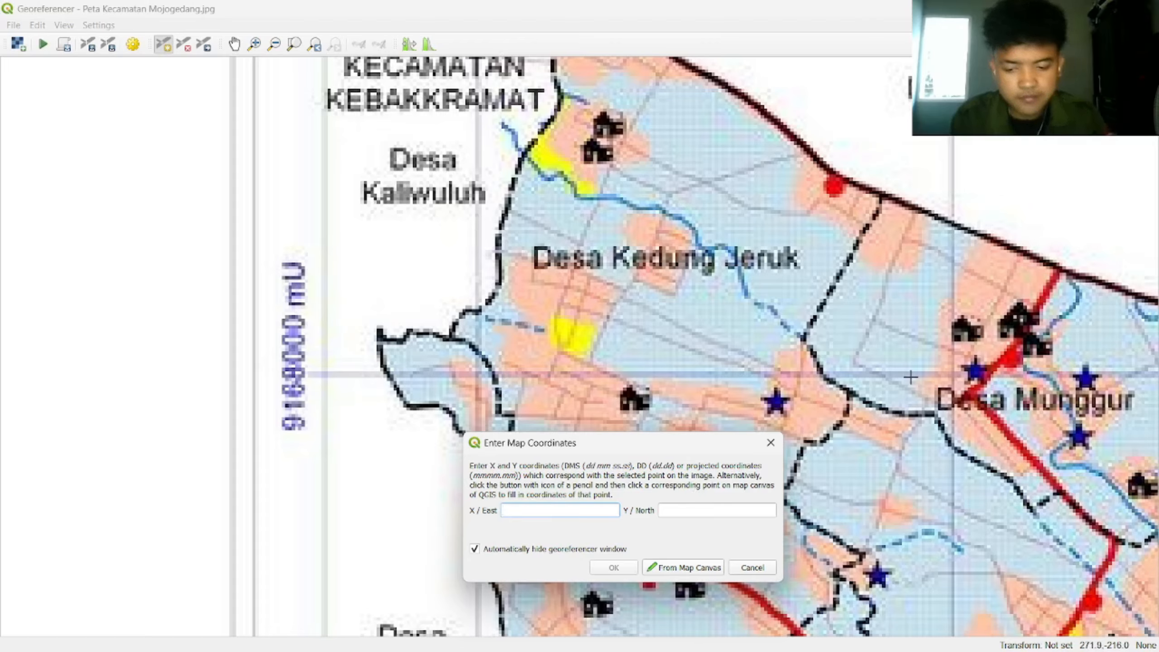
pyautogui.write('495000')
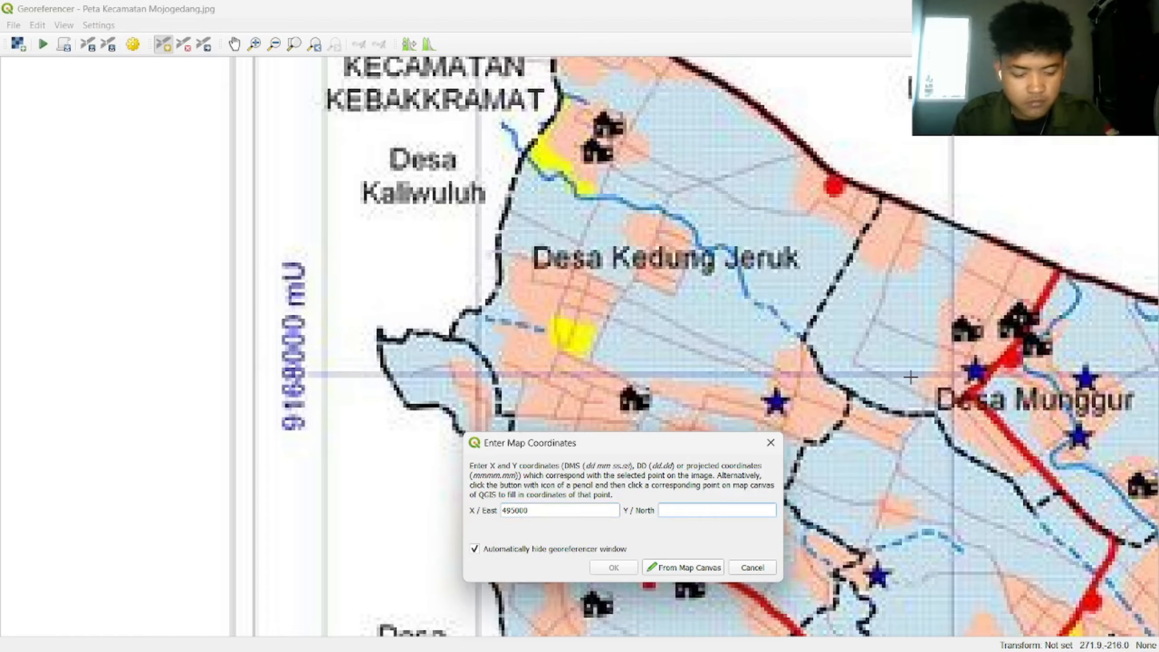
pyautogui.write('9168000')
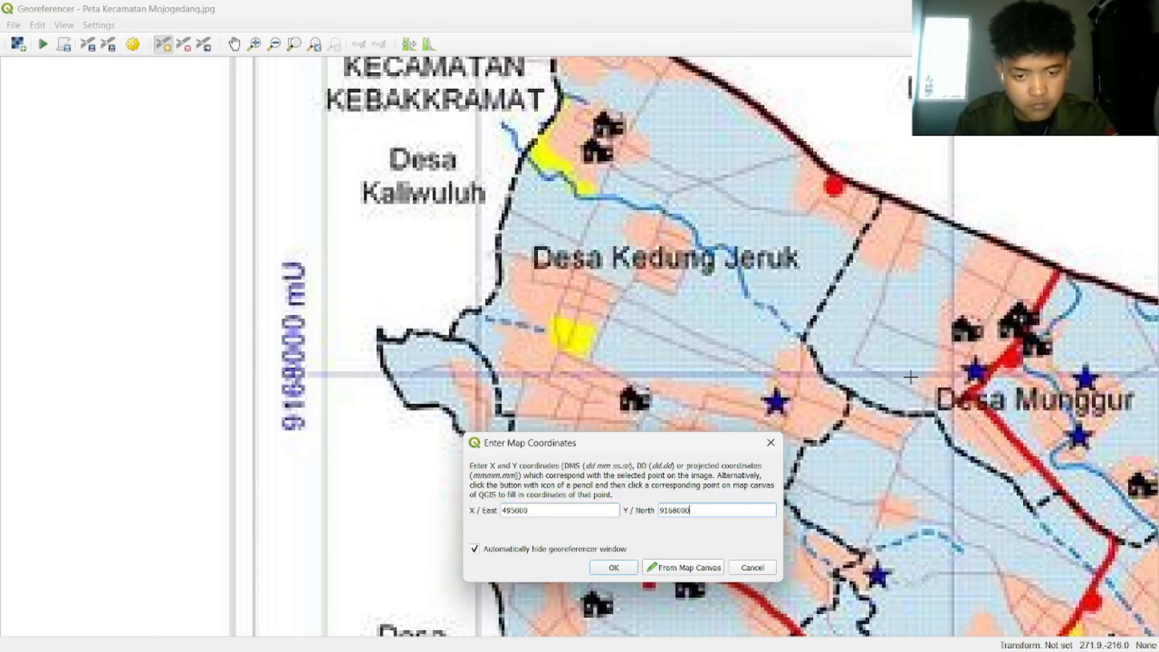
pyautogui.press('Return')
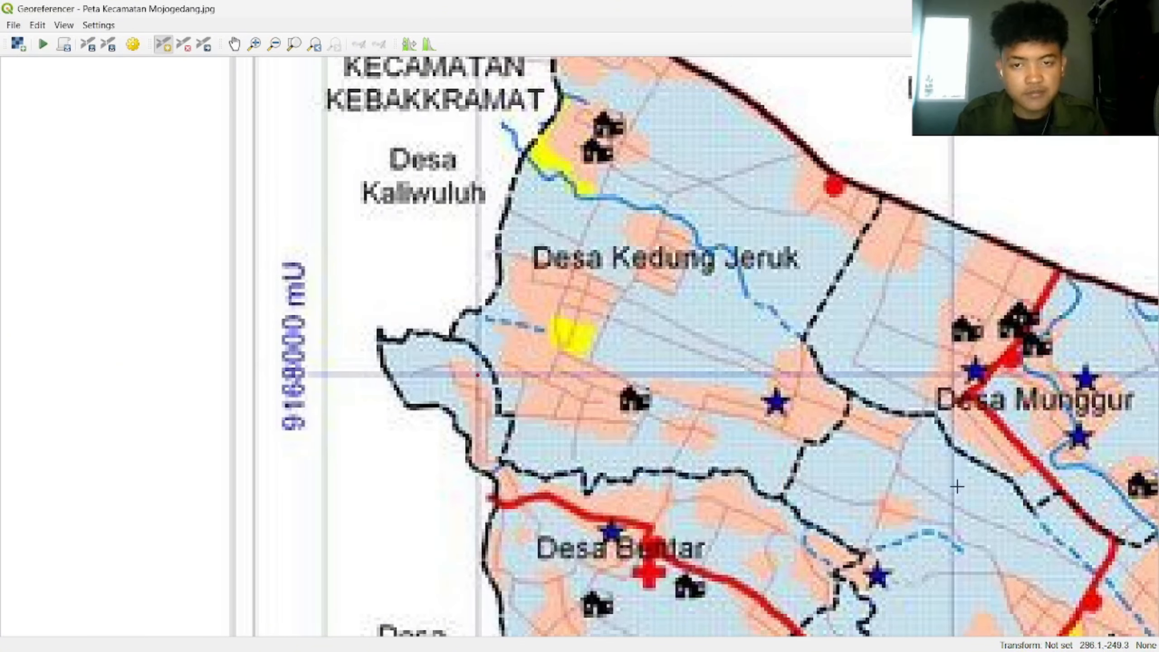
# Step: Place the second control point on the lower-right grid intersection at X 504000, Y 9162000
pyautogui.scroll(-1, 915, 420)
pyautogui.moveTo(1020, 503); pyautogui.dragTo(489, 217)
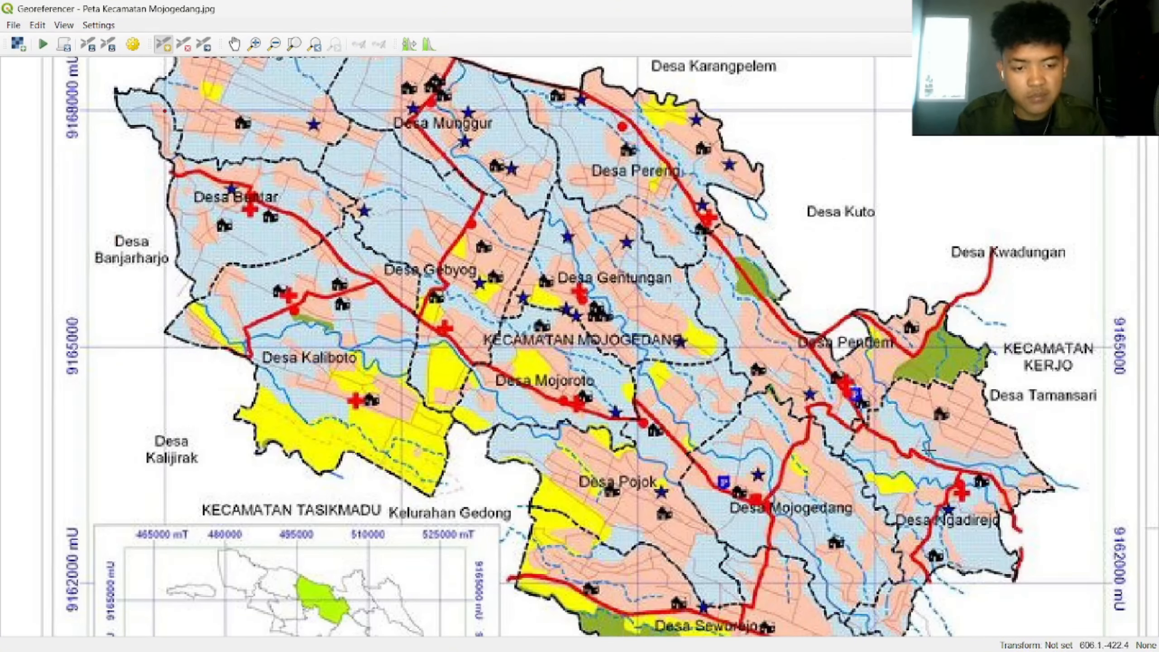
pyautogui.moveTo(930, 450); pyautogui.dragTo(758, 174)
pyautogui.scroll(1, 748, 336)
pyautogui.scroll(1, 662, 276)
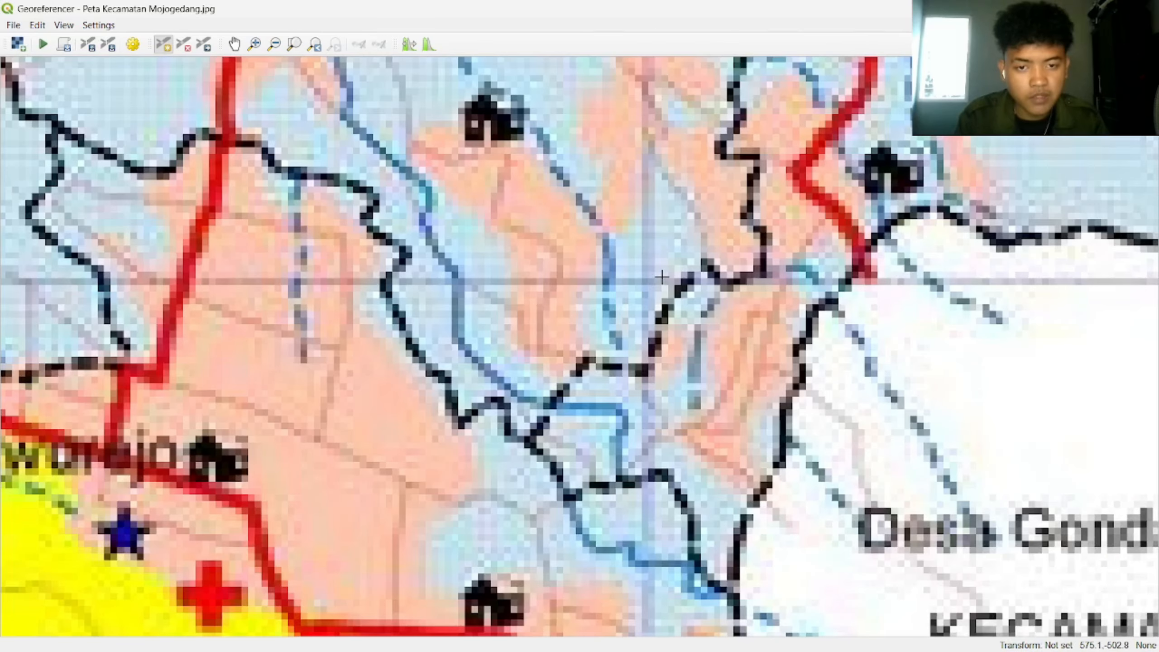
pyautogui.click(649, 280)
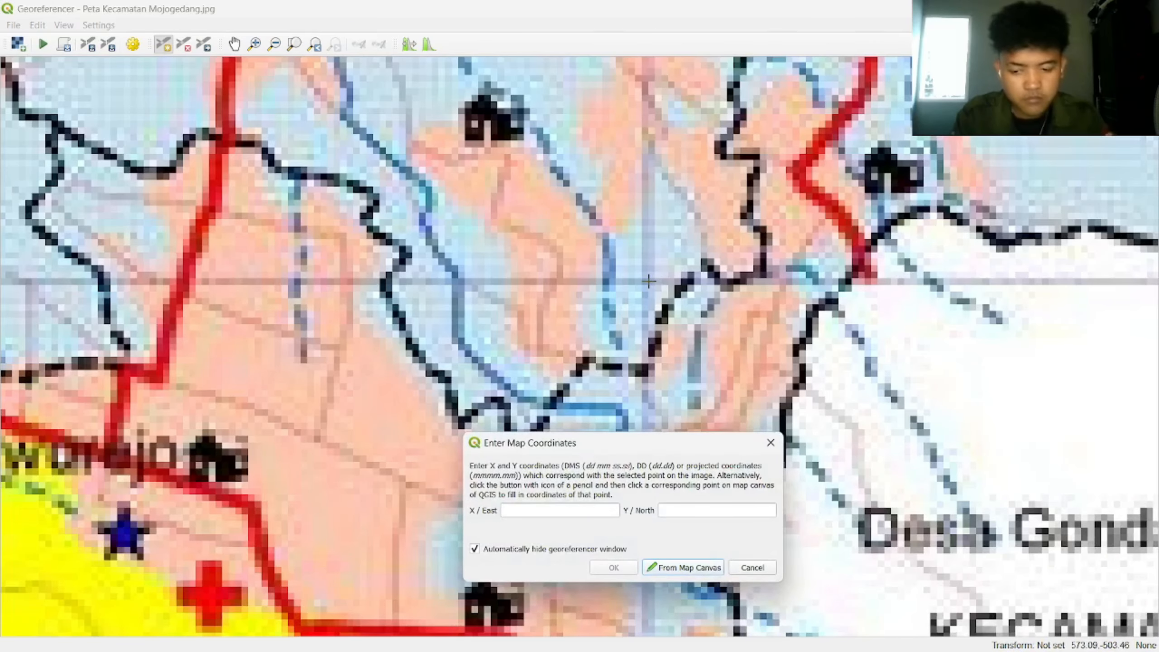
pyautogui.scroll(1, 648, 281)
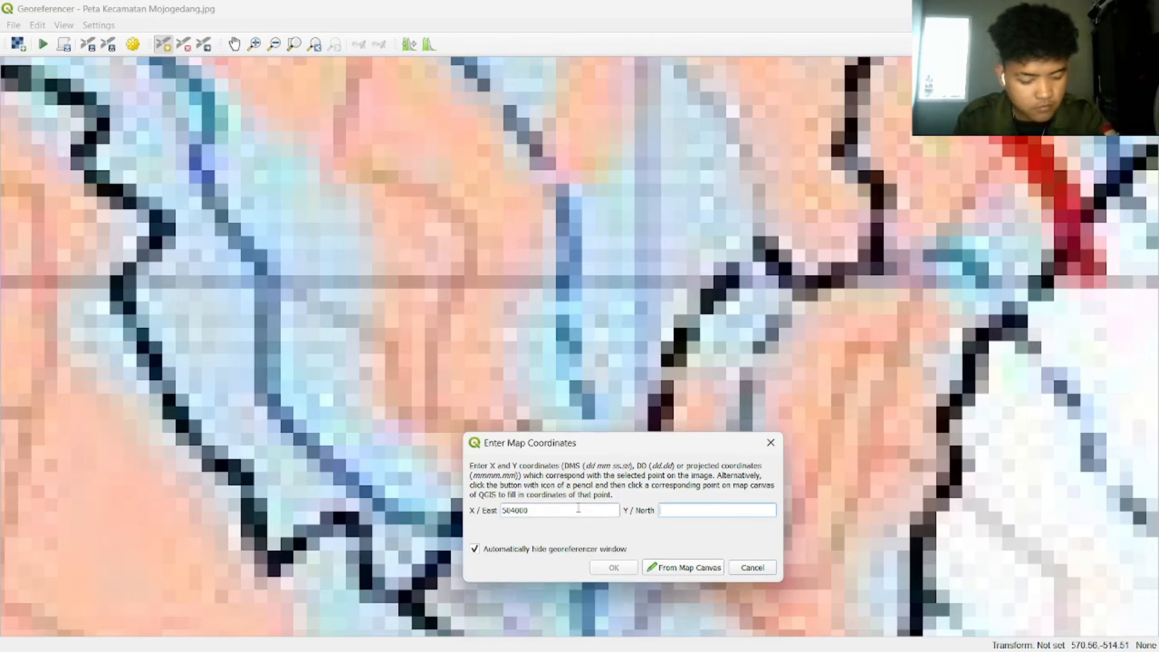
pyautogui.write('9162000')
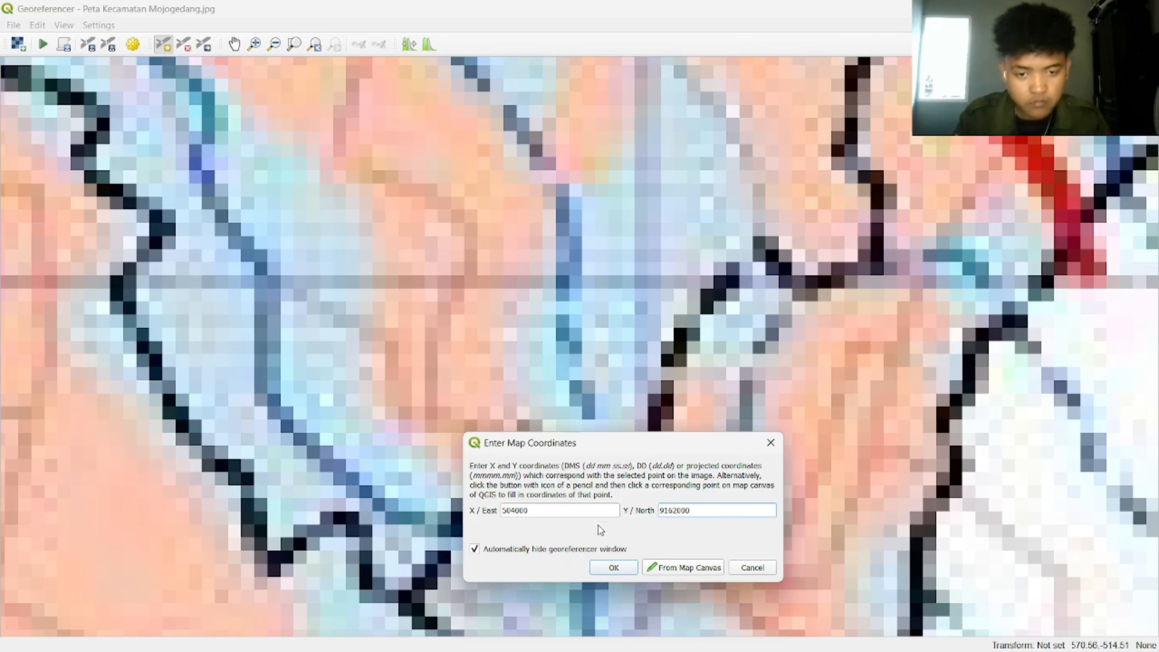
pyautogui.click(615, 562)
pyautogui.scroll(-5, 585, 388)
pyautogui.scroll(1, 335, 268)
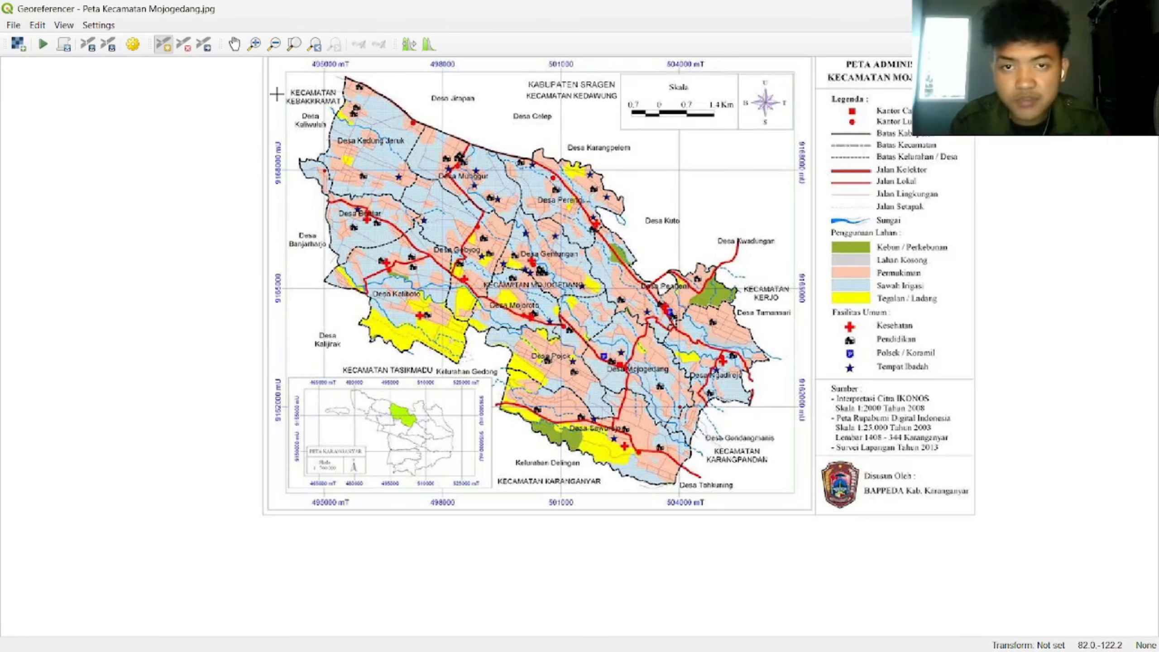
# Step: Show the GCP table to check the control points, then hide it again
pyautogui.click(63, 25)
pyautogui.moveTo(200, 178)
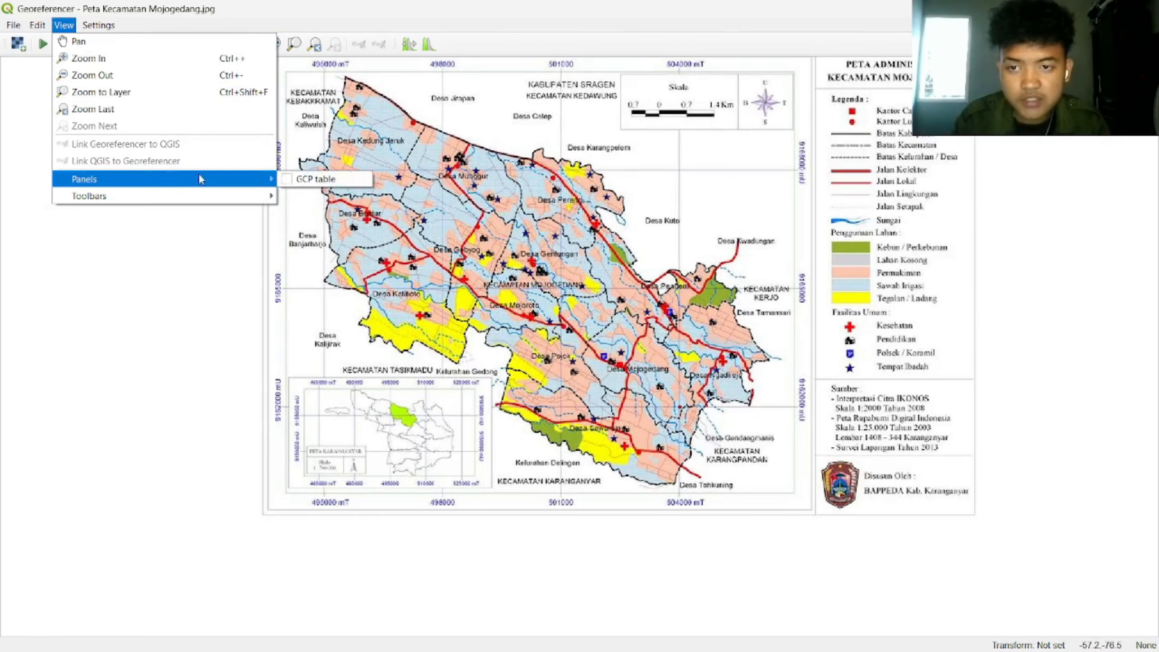
pyautogui.click(298, 181)
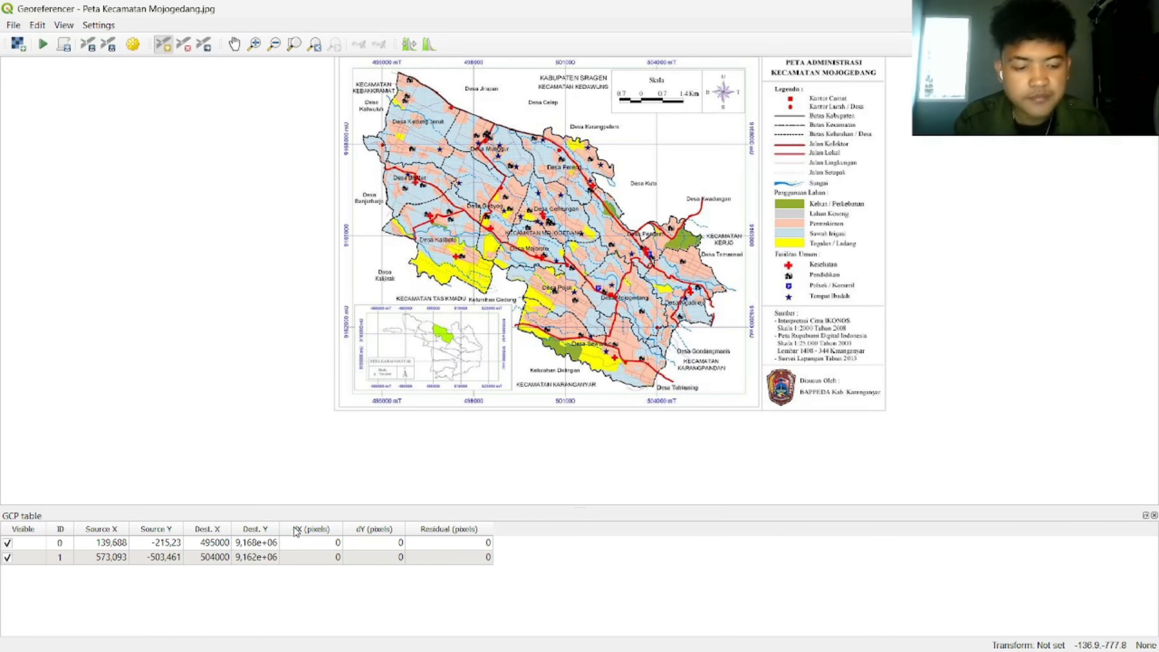
pyautogui.click(1154, 514)
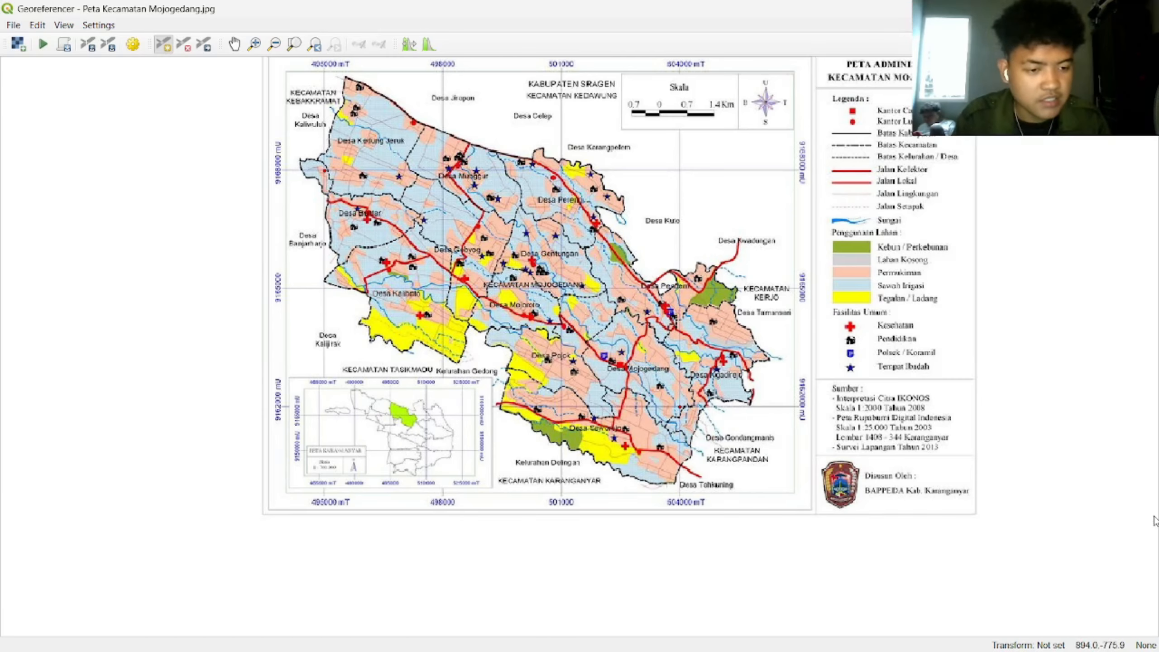
# Step: Set the transformation target CRS to WGS 84 / UTM zone 49S with output raster ACARA 7.tif
pyautogui.click(134, 44)
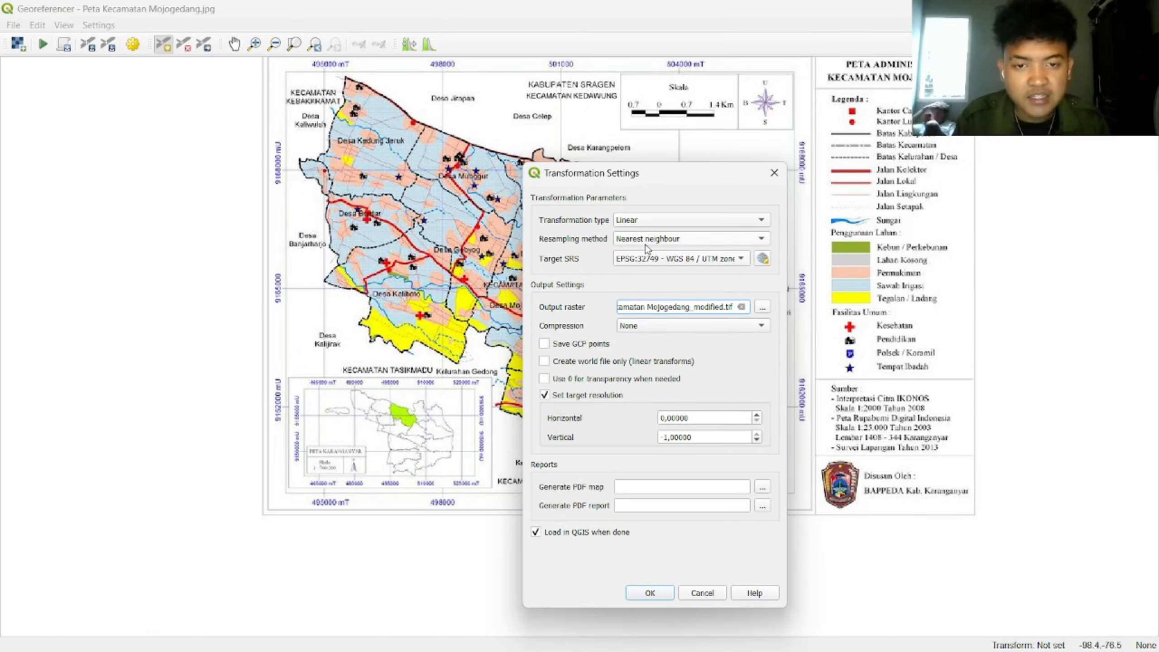
pyautogui.click(762, 259)
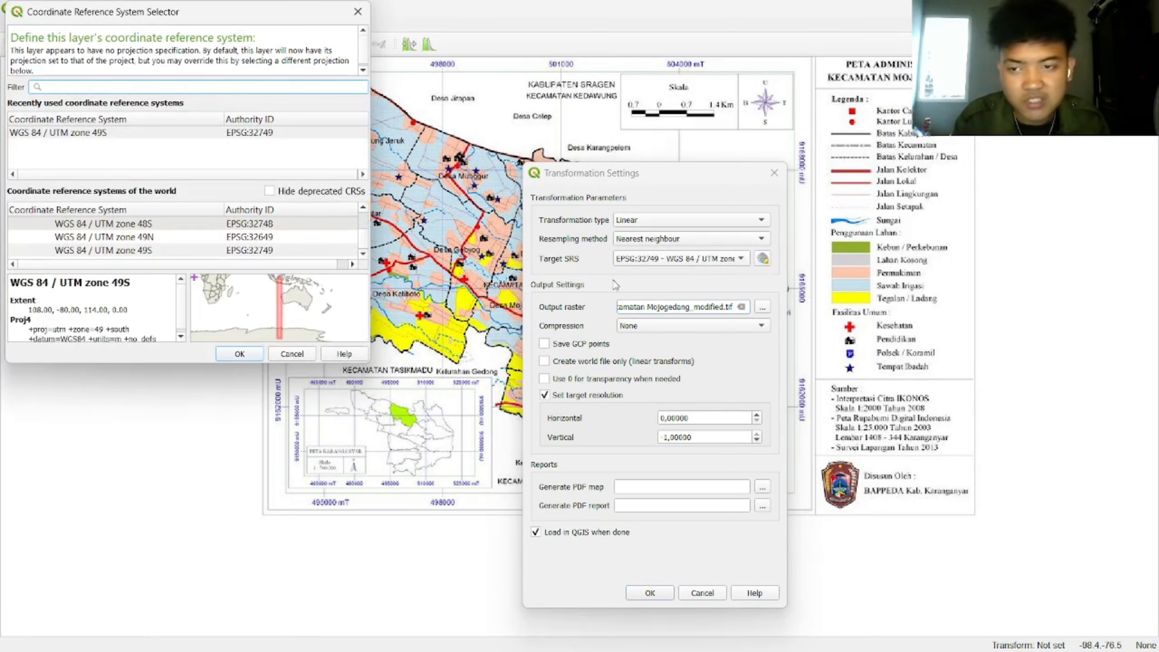
pyautogui.click(146, 250)
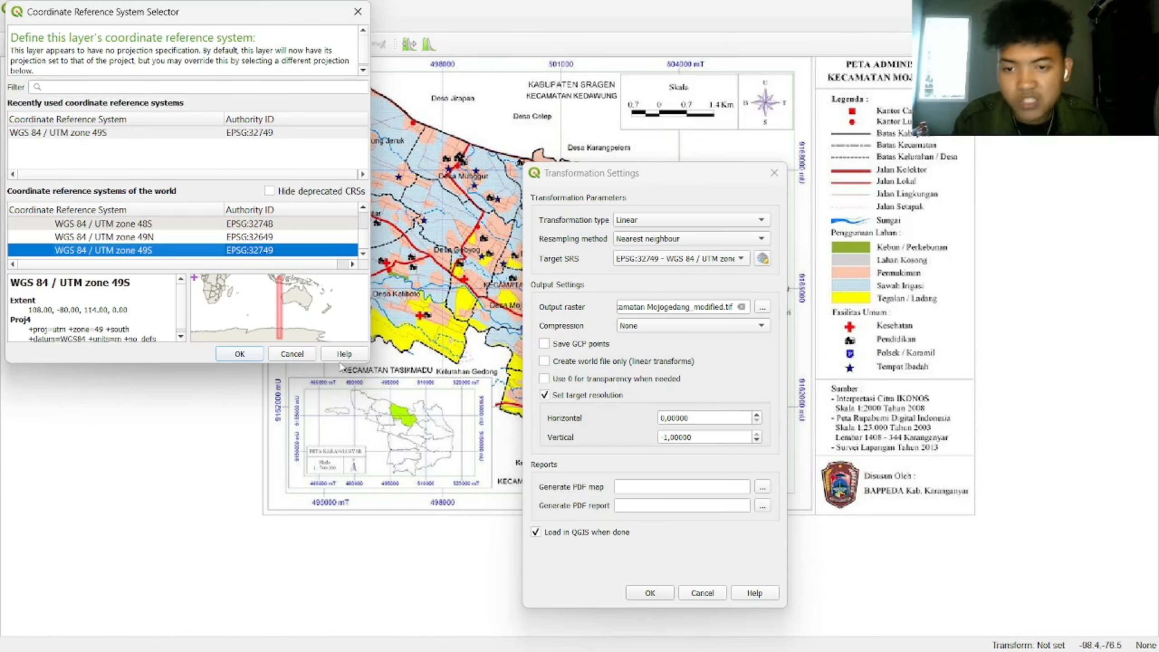
pyautogui.click(245, 359)
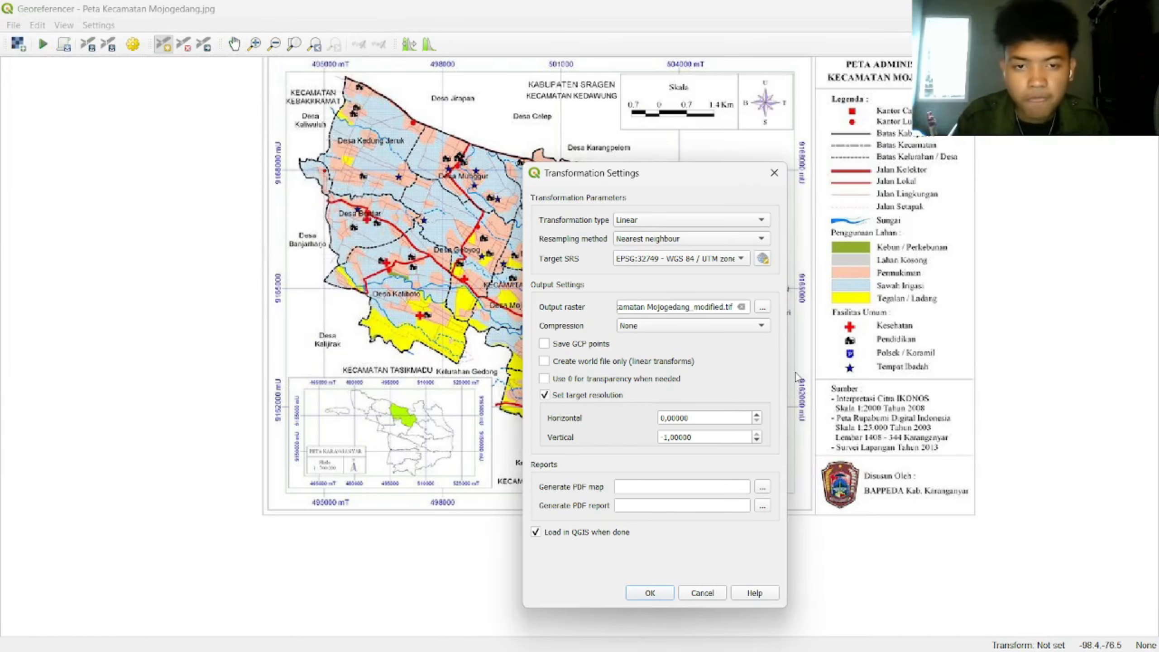
pyautogui.click(763, 312)
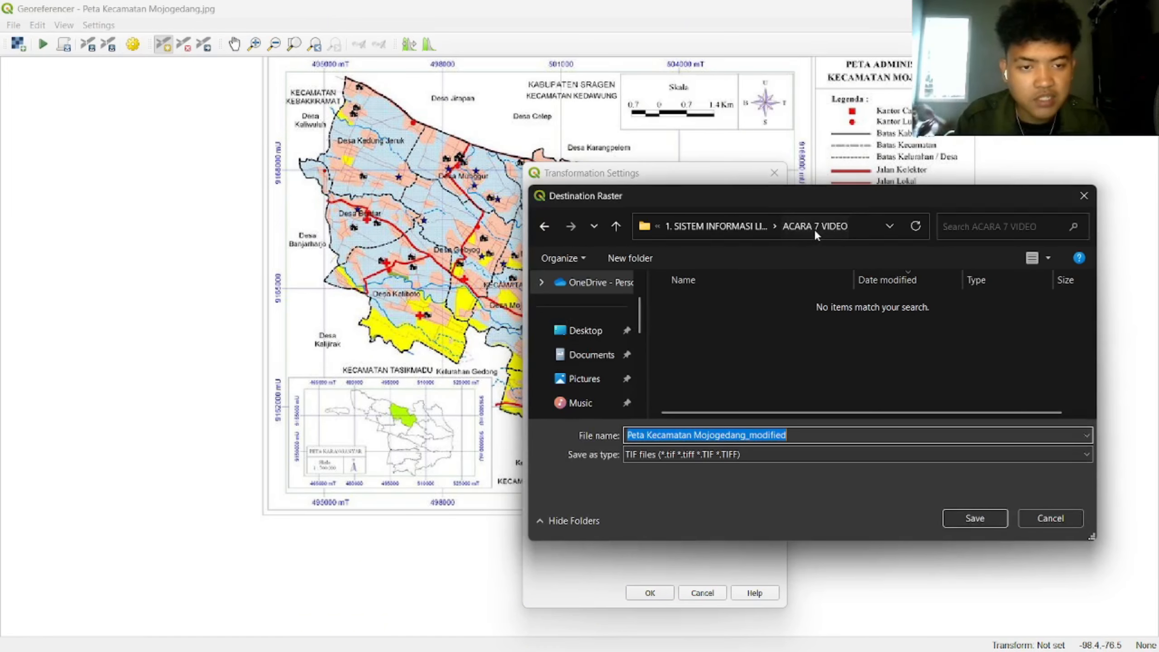
pyautogui.press('BackSpace')
pyautogui.press('capslock')
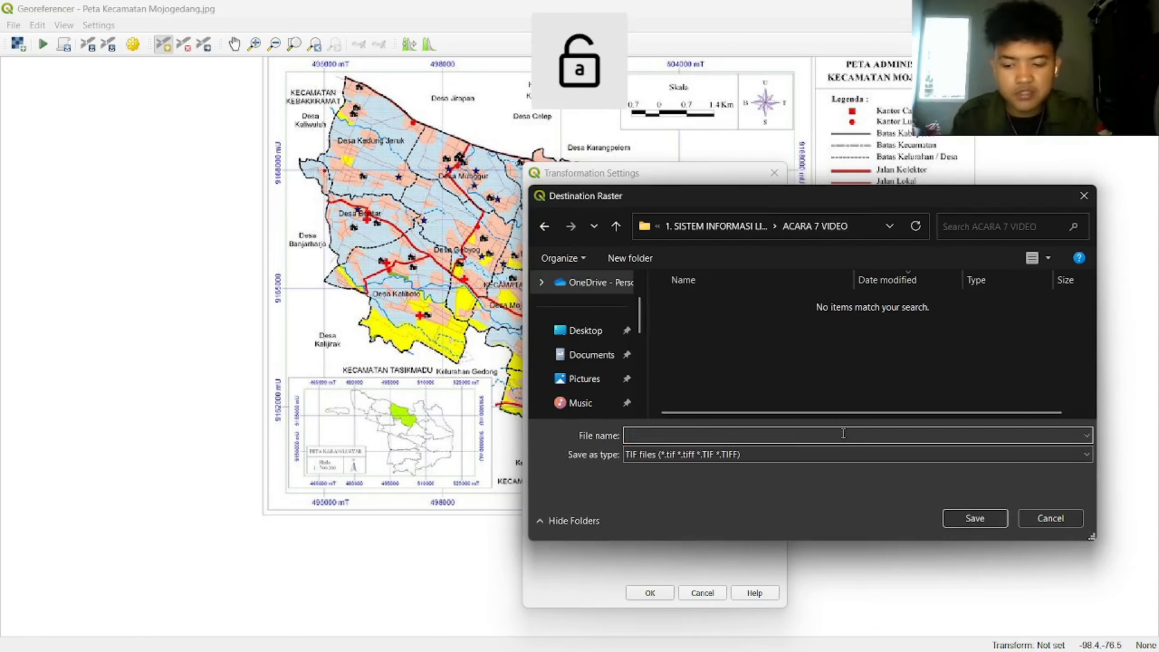
pyautogui.write('ACARA 7')
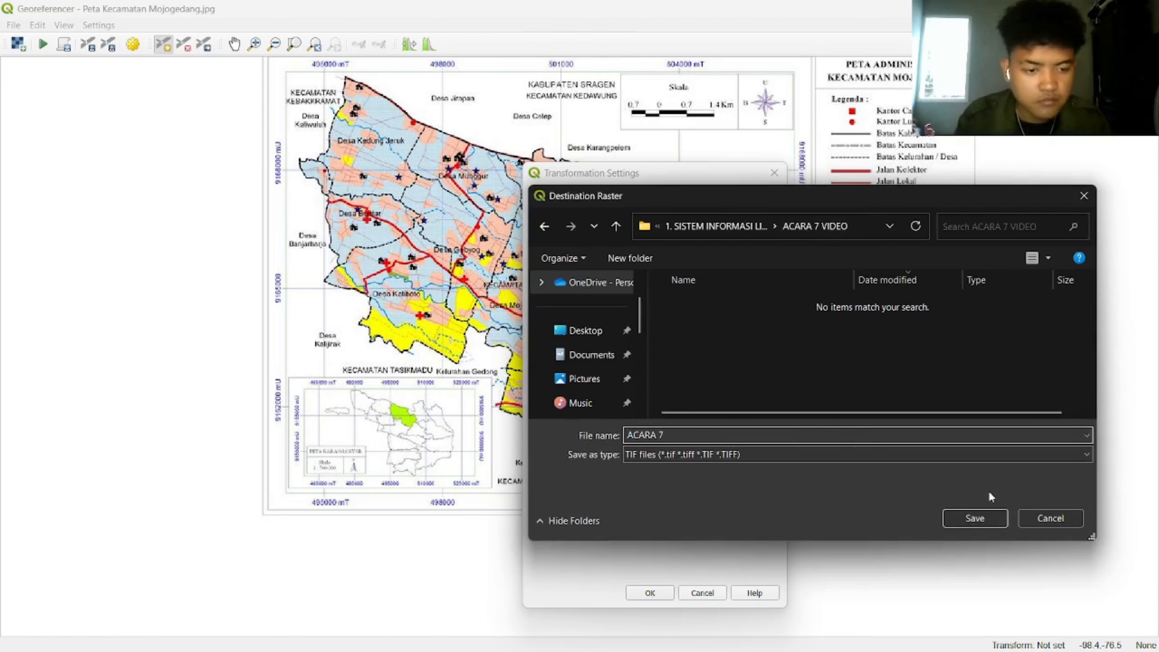
pyautogui.press('Return')
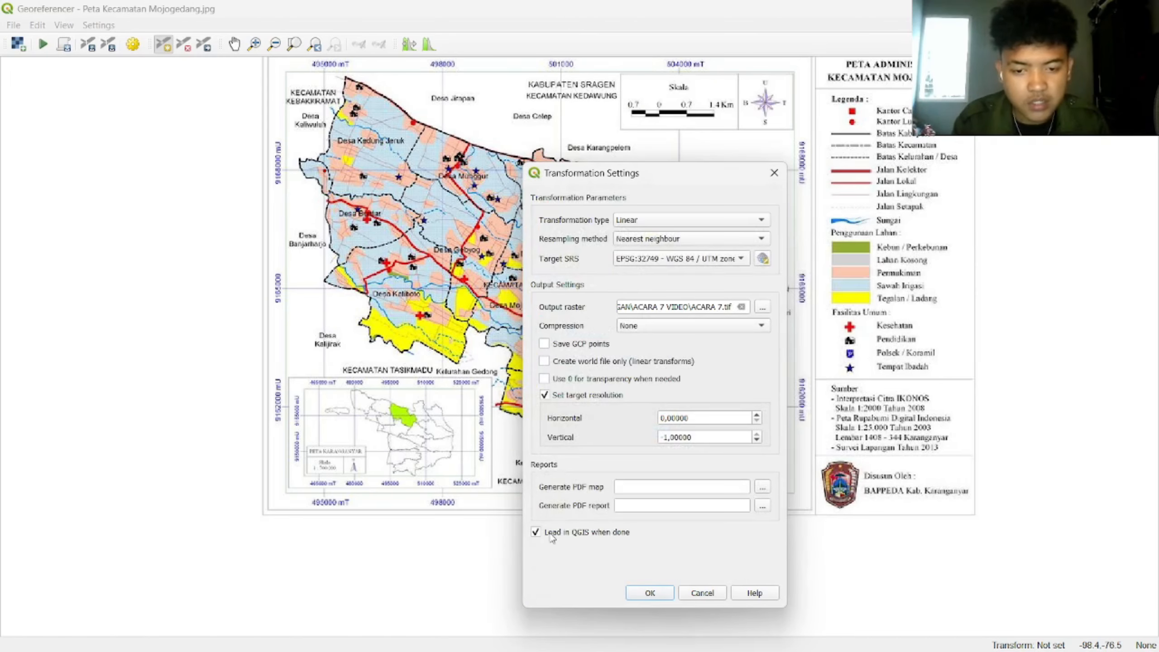
pyautogui.click(655, 593)
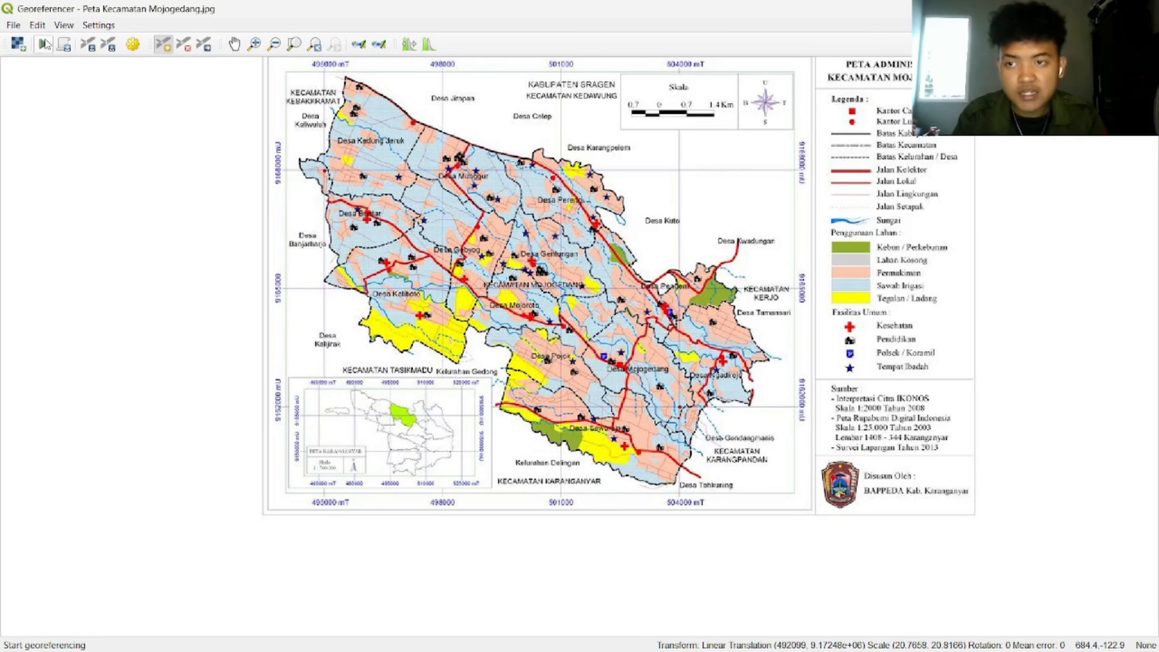
# Step: Run the georeferencing, then close the Georeferencer and discard the GCPs
pyautogui.click(44, 45)
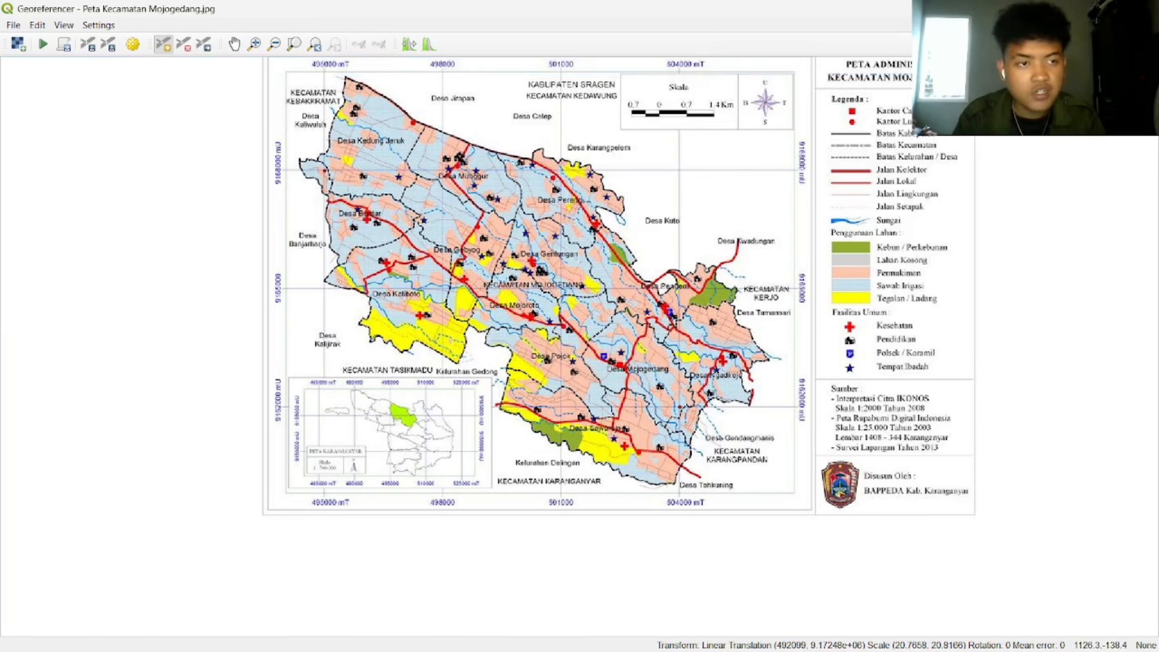
pyautogui.click(1145, 9)
pyautogui.click(580, 349)
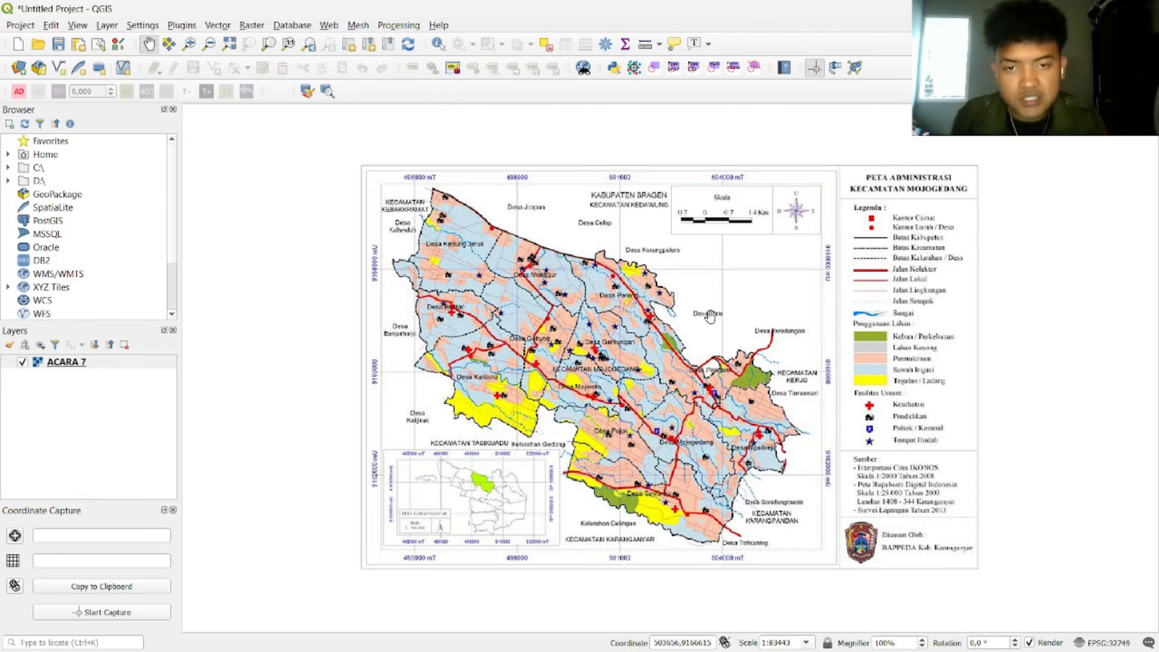
# Step: Start a new shapefile layer saved as Batas Administrasi in the ACARA 7 VIDEO folder
pyautogui.click(107, 26)
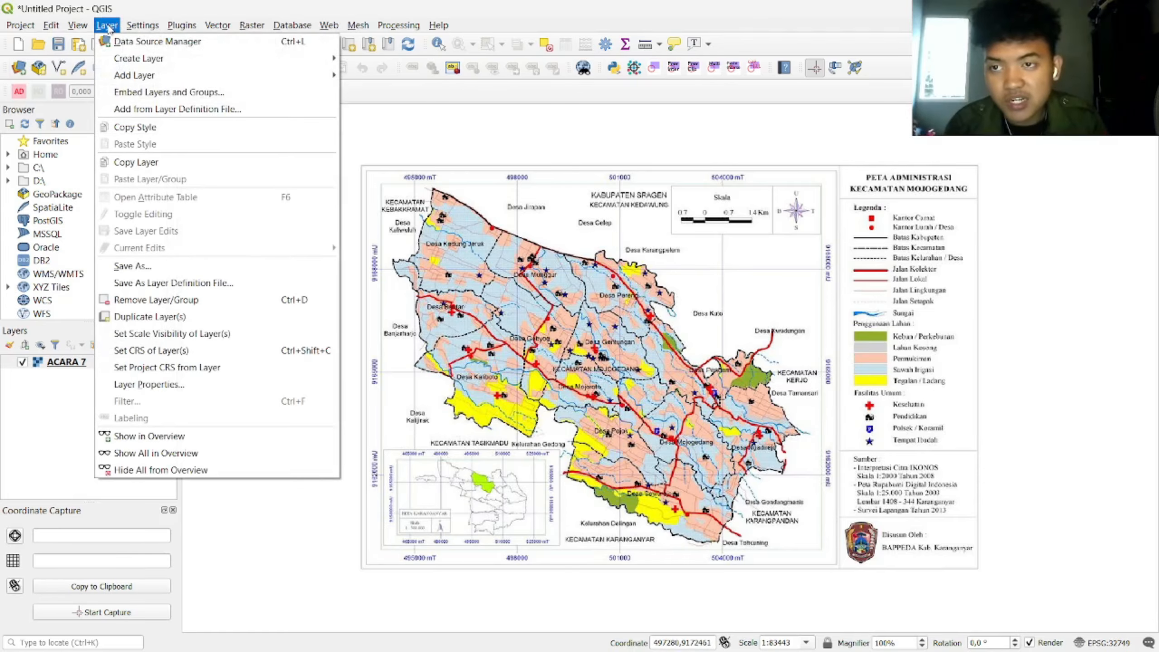
pyautogui.moveTo(235, 64)
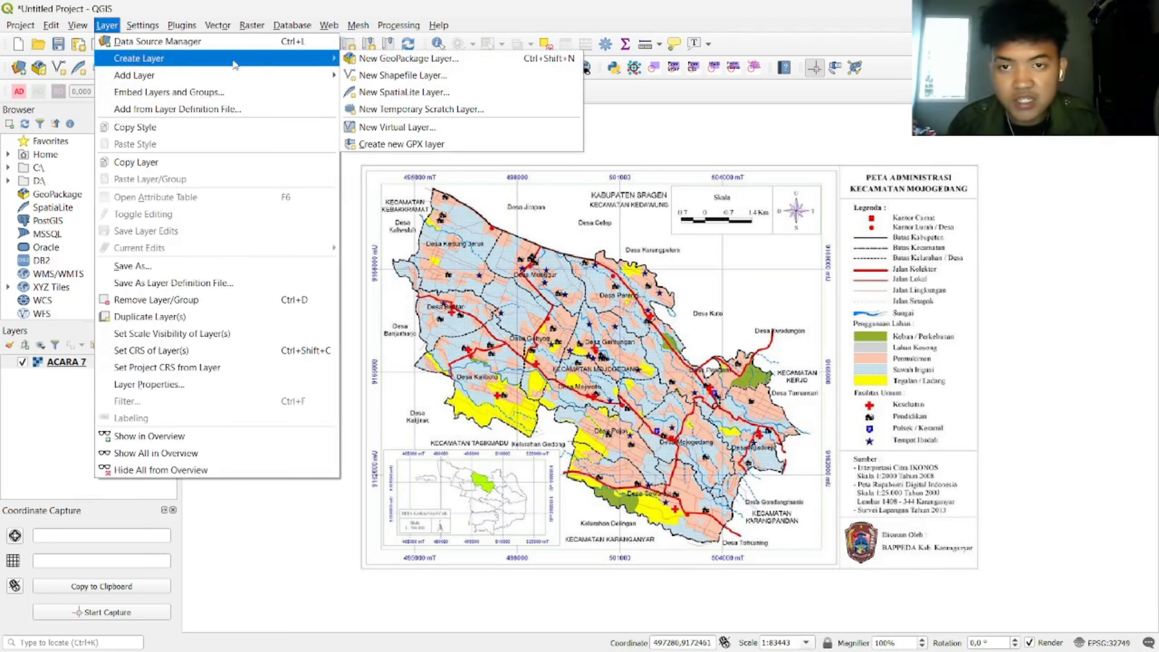
pyautogui.click(391, 78)
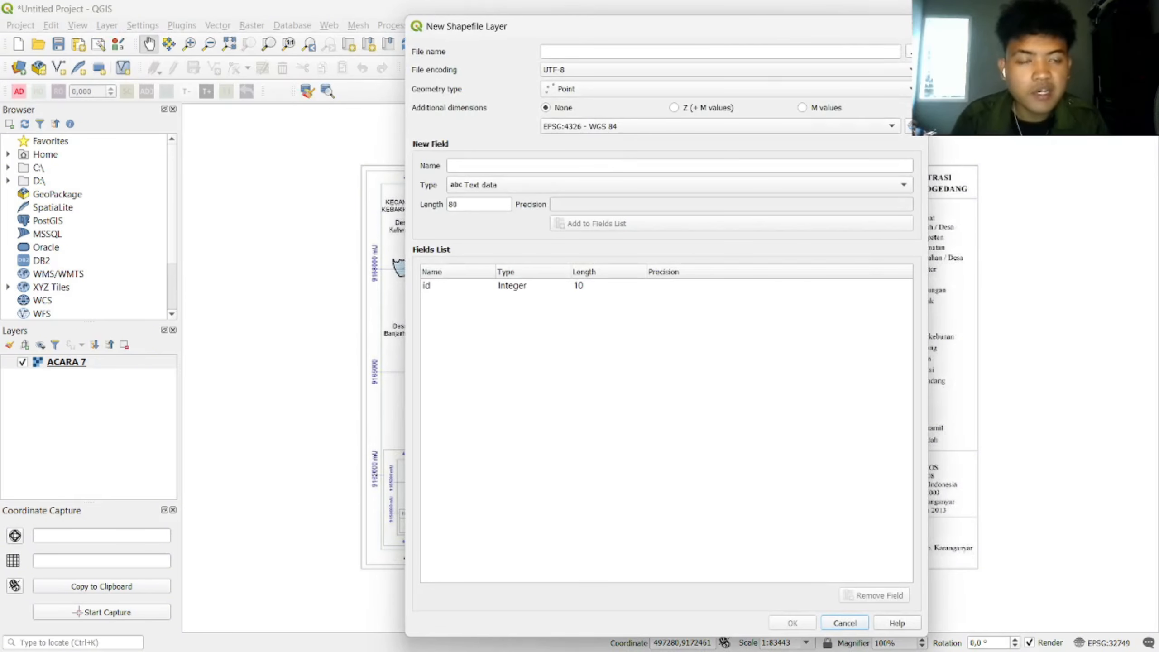
pyautogui.click(909, 51)
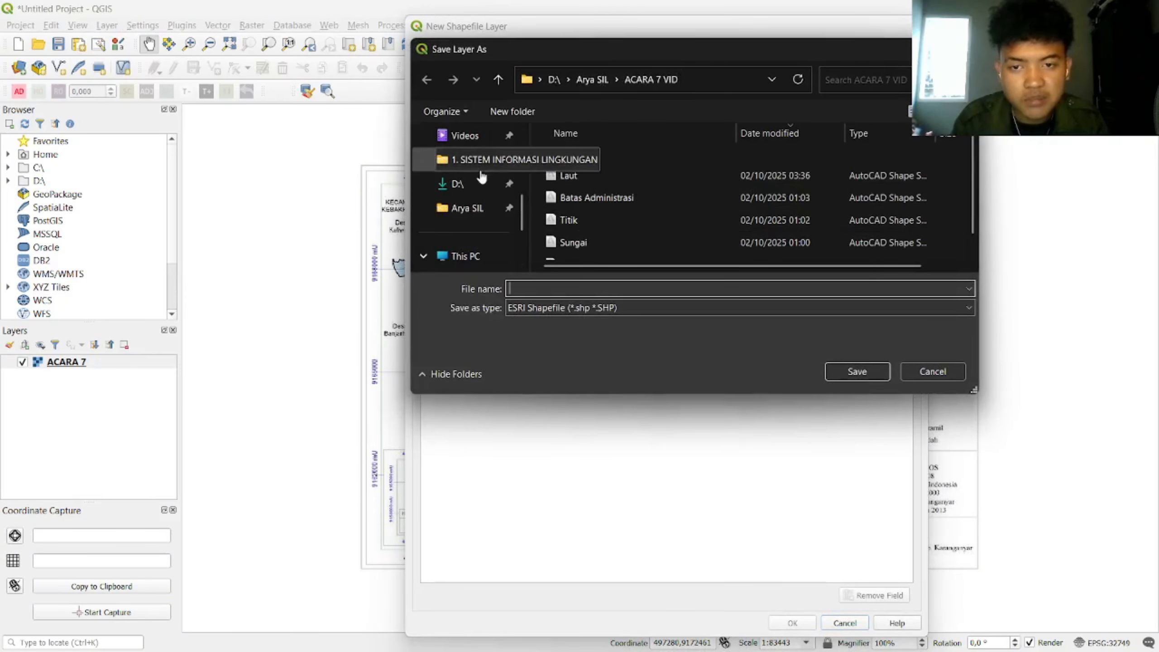
pyautogui.click(480, 171)
pyautogui.doubleClick(660, 194)
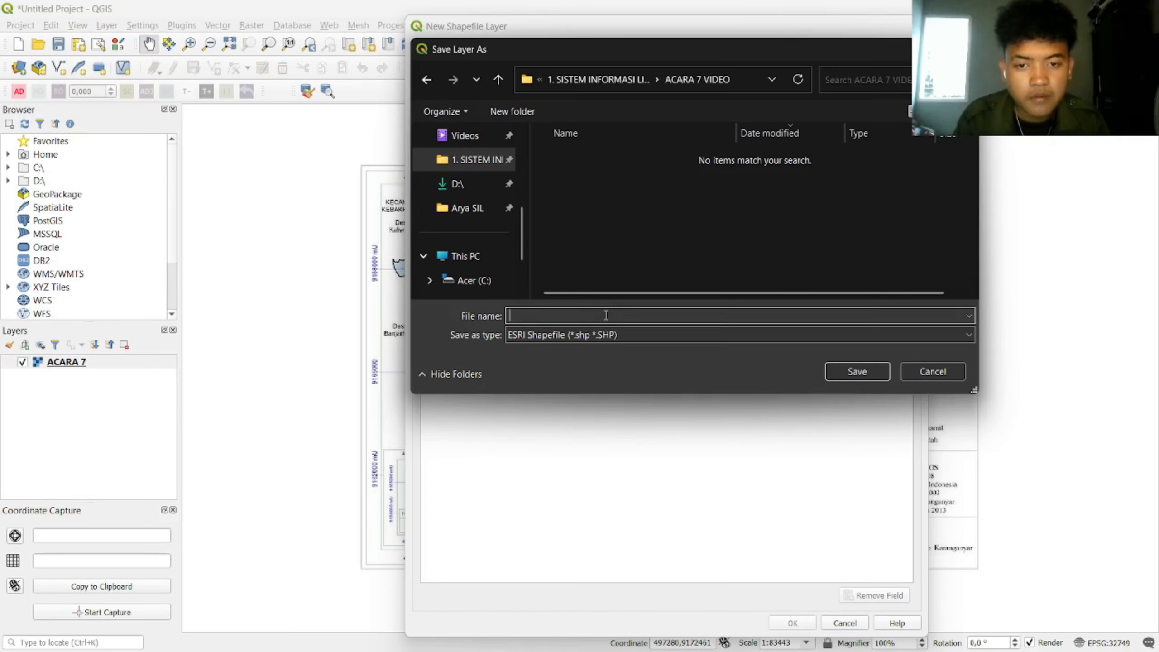
pyautogui.write('b')
pyautogui.press('capslock')
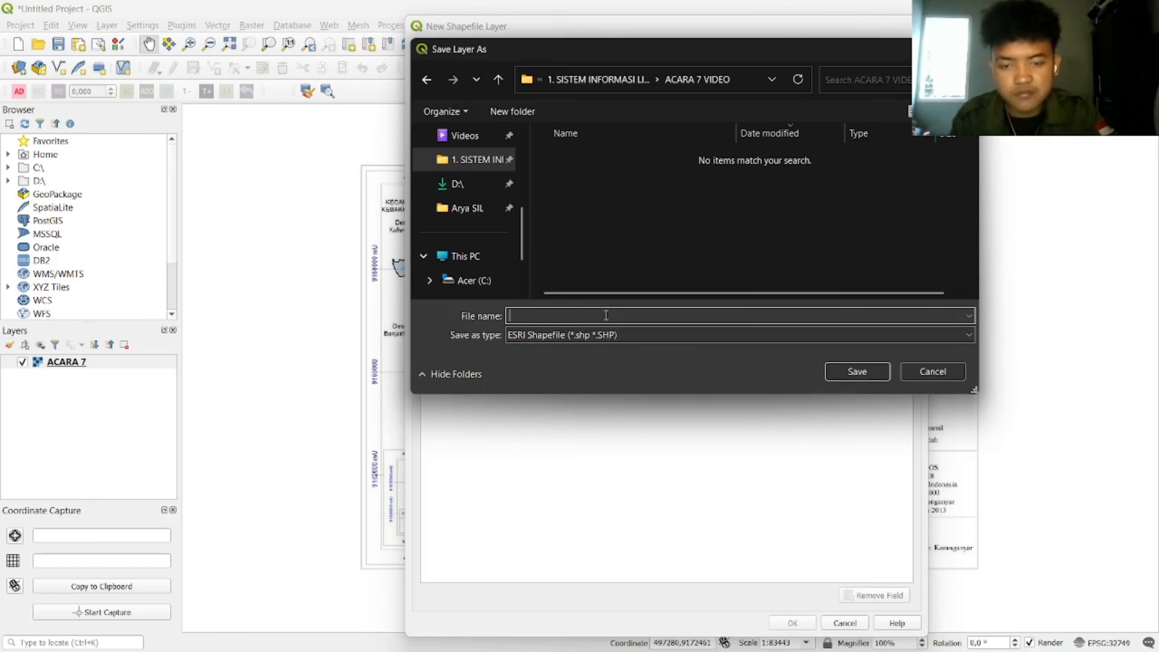
pyautogui.write('Batas Administrasi')
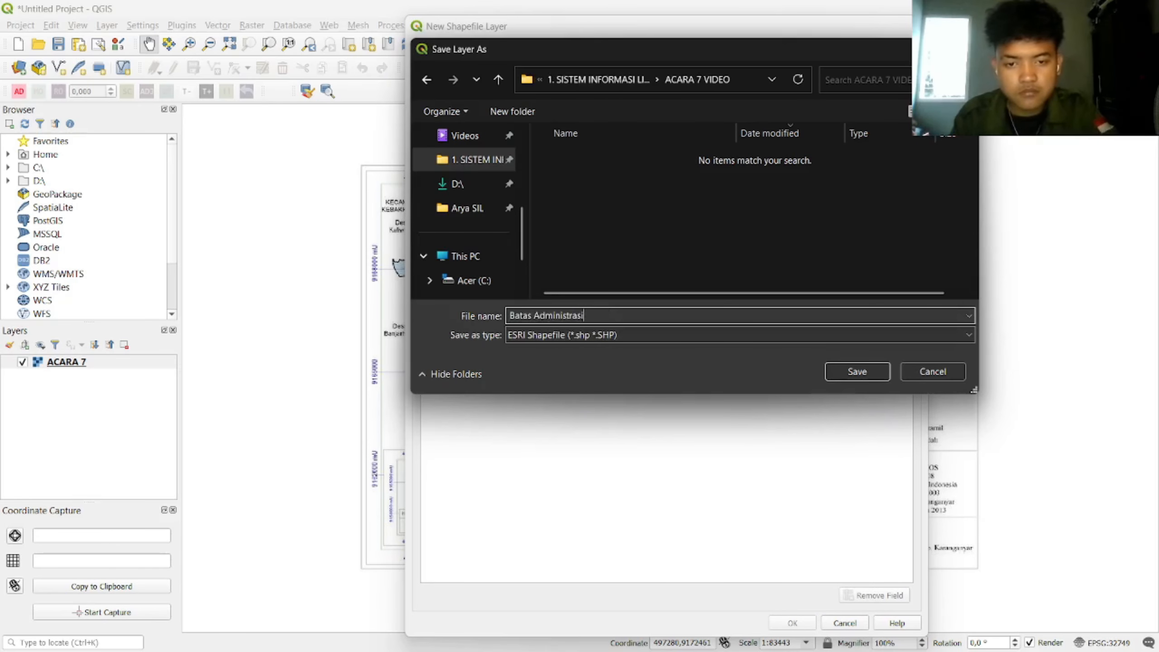
pyautogui.press('Return')
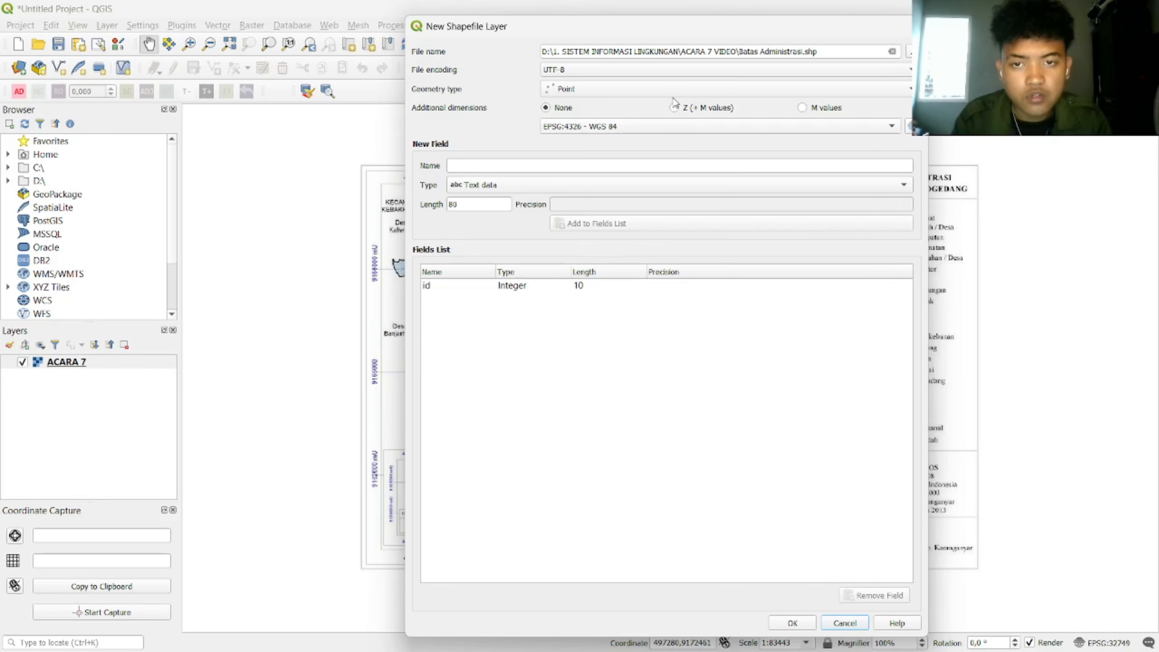
# Step: Make it a Polygon layer in project CRS EPSG:32749 with a Keterangan field, and create it
pyautogui.click(674, 90)
pyautogui.click(675, 130)
pyautogui.click(680, 128)
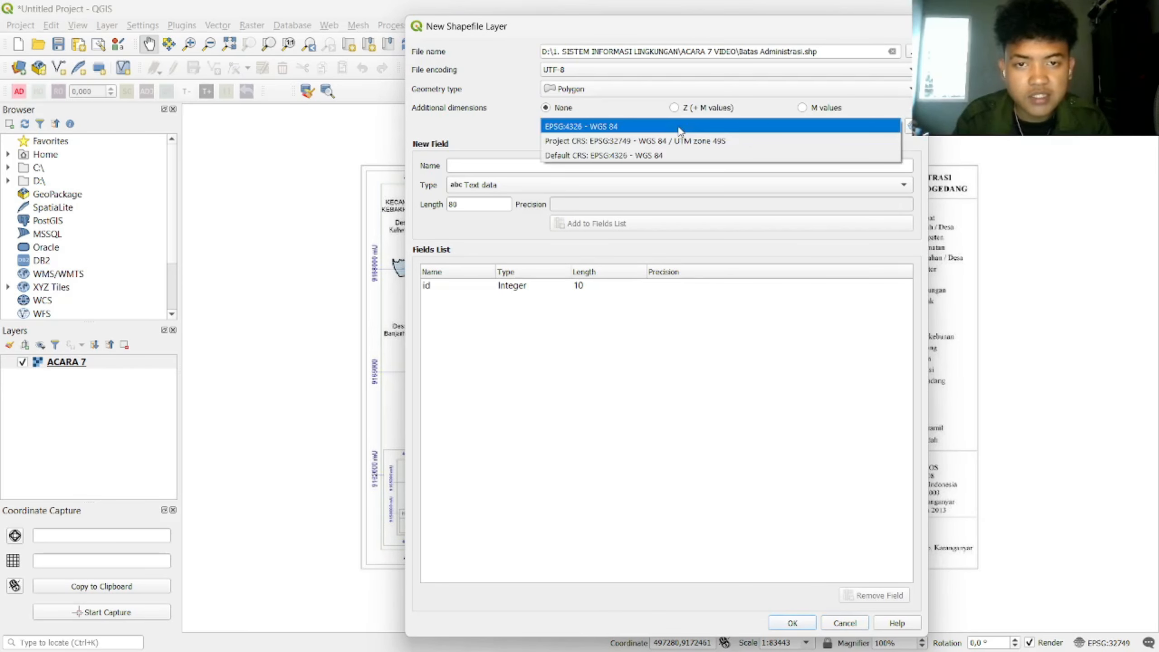
pyautogui.click(855, 143)
pyautogui.write('Keterangan')
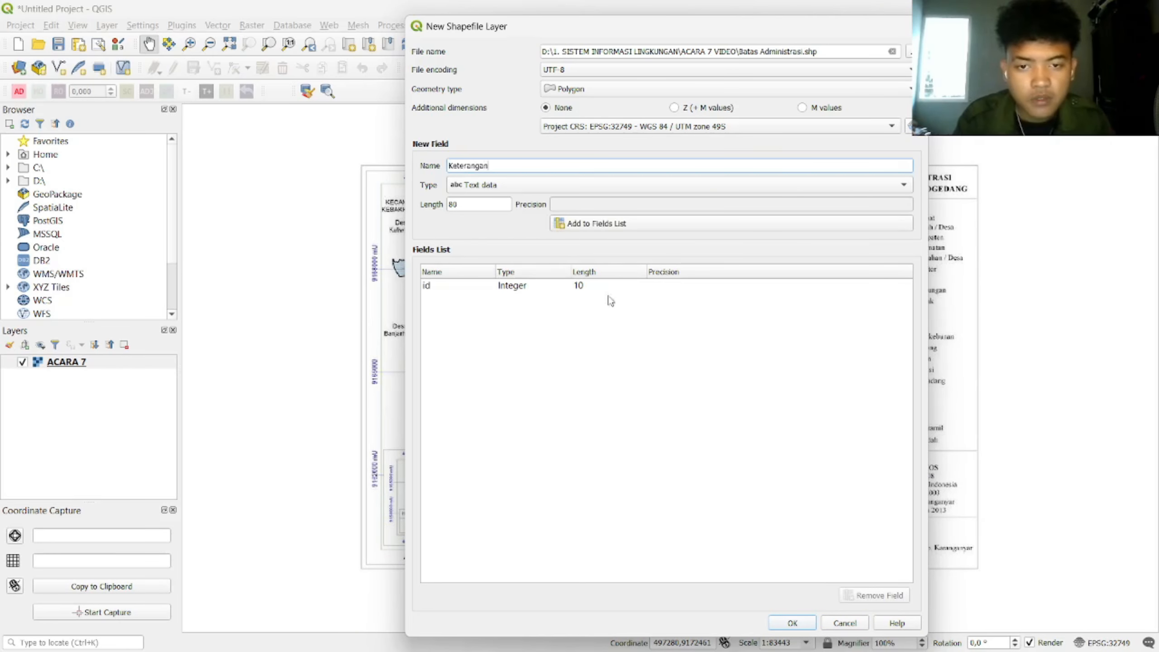
pyautogui.press('Return')
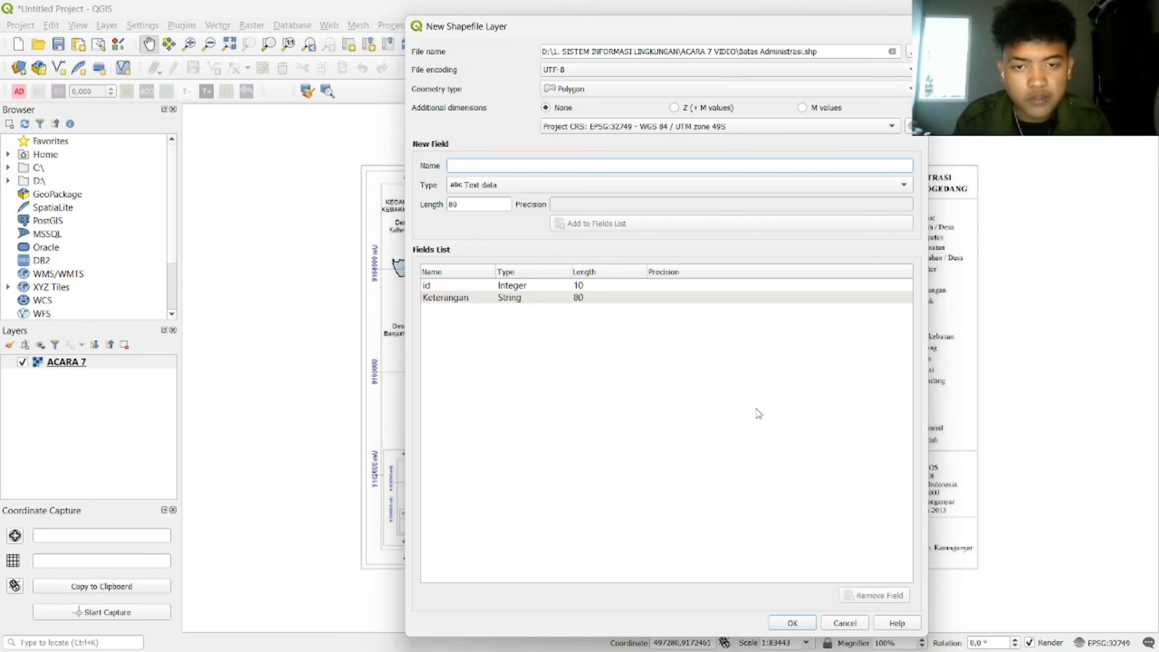
pyautogui.click(793, 623)
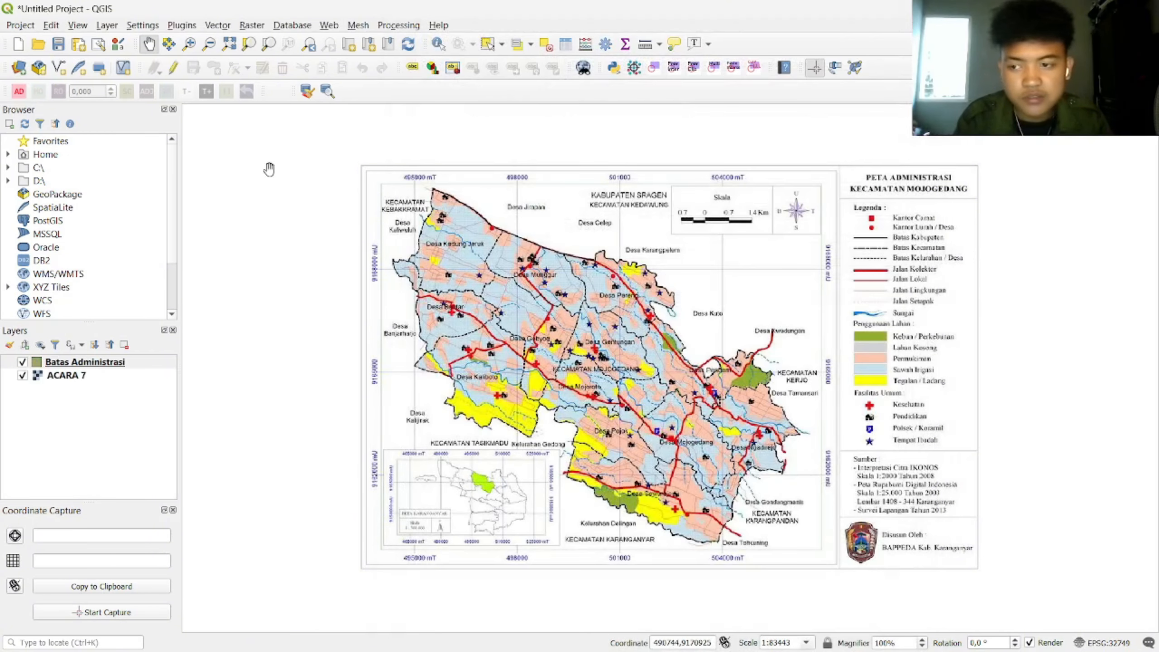
# Step: Start another new shapefile layer and save it as Jalan
pyautogui.click(114, 26)
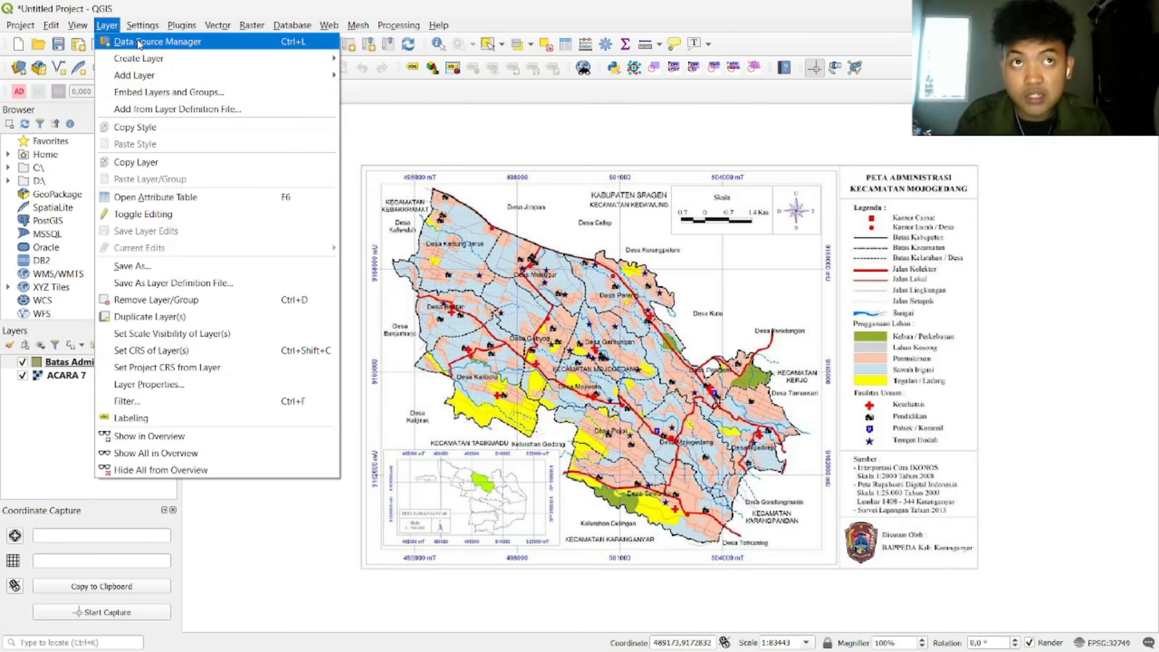
pyautogui.moveTo(130, 59)
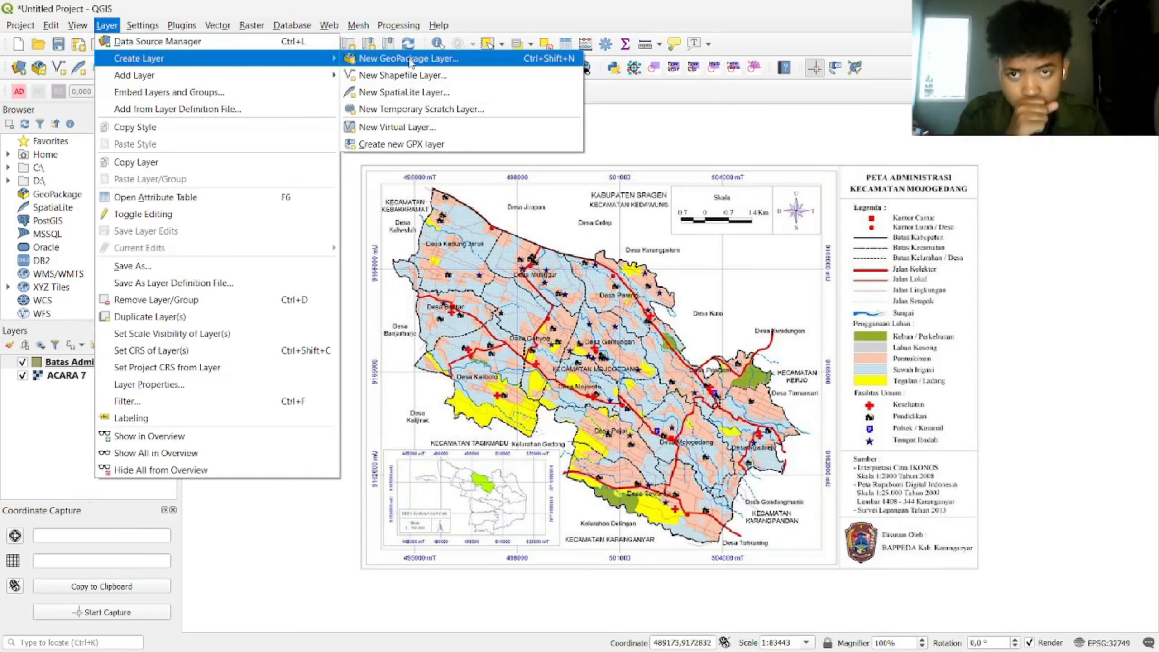
pyautogui.click(398, 76)
pyautogui.write('Ja')
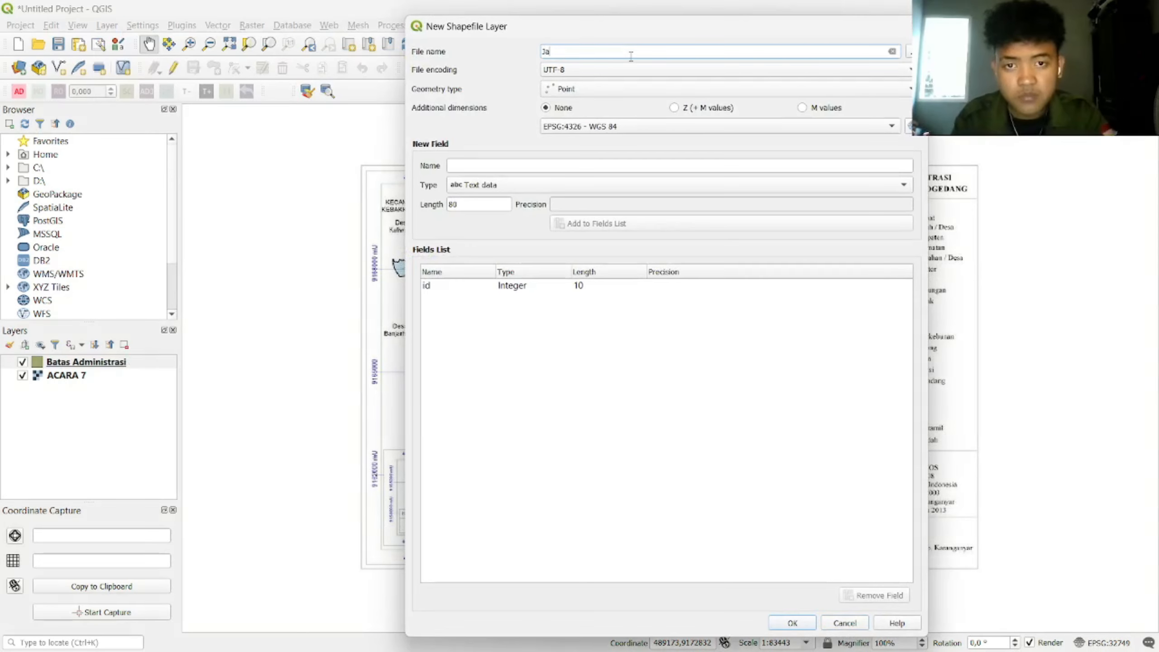
pyautogui.write('lan')
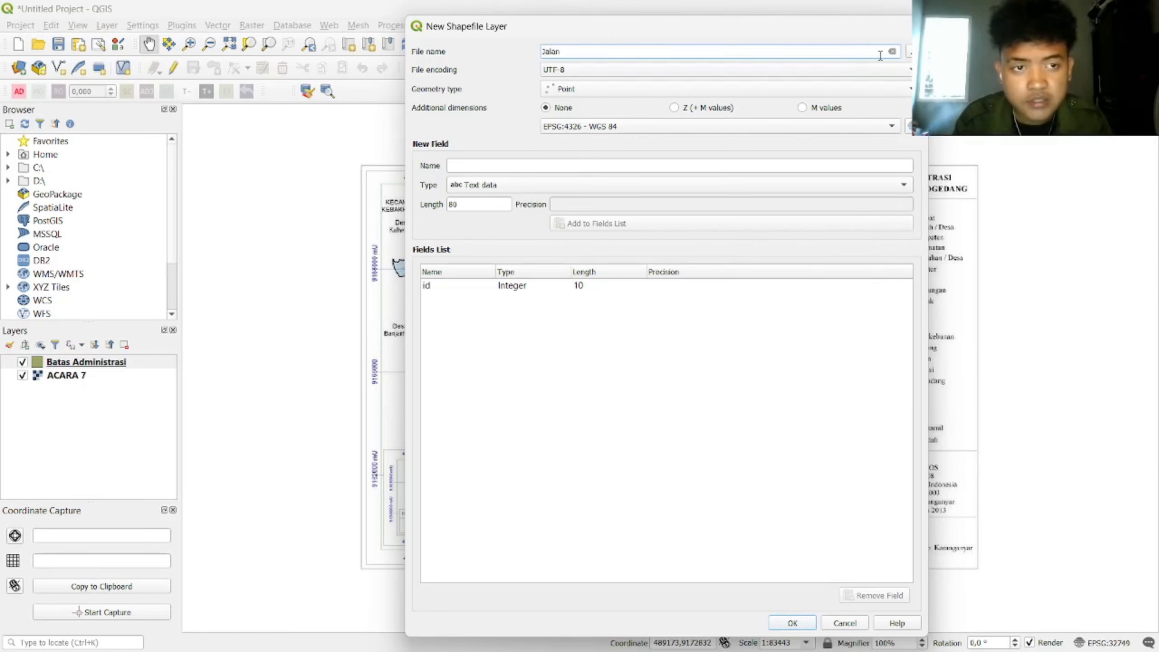
pyautogui.hotkey('ctrl', 'a')
pyautogui.press('BackSpace')
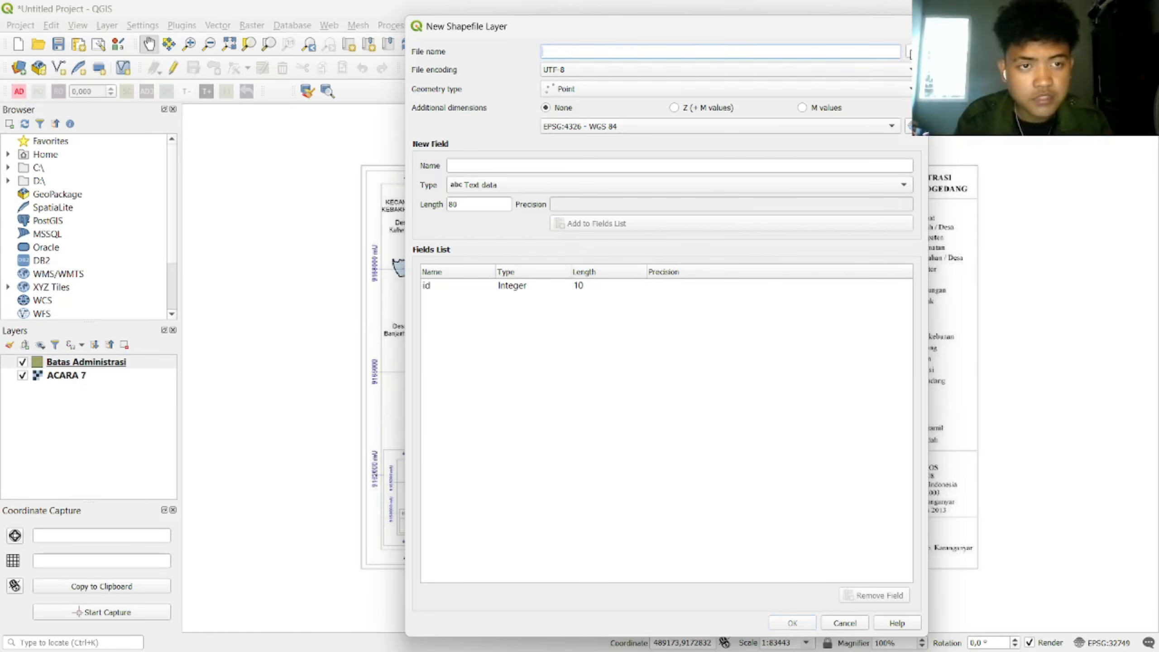
pyautogui.click(908, 51)
pyautogui.write('Jalan')
pyautogui.press('Return')
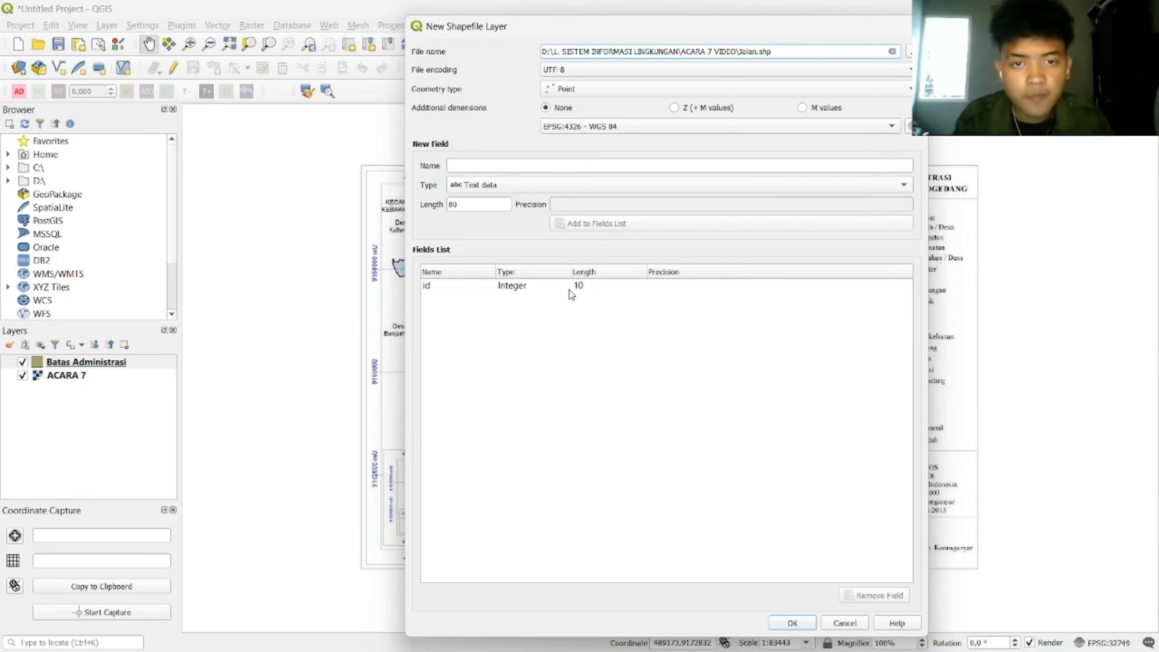
# Step: Set Jalan to Line geometry in the project CRS and add a Keterangan text field
pyautogui.click(593, 91)
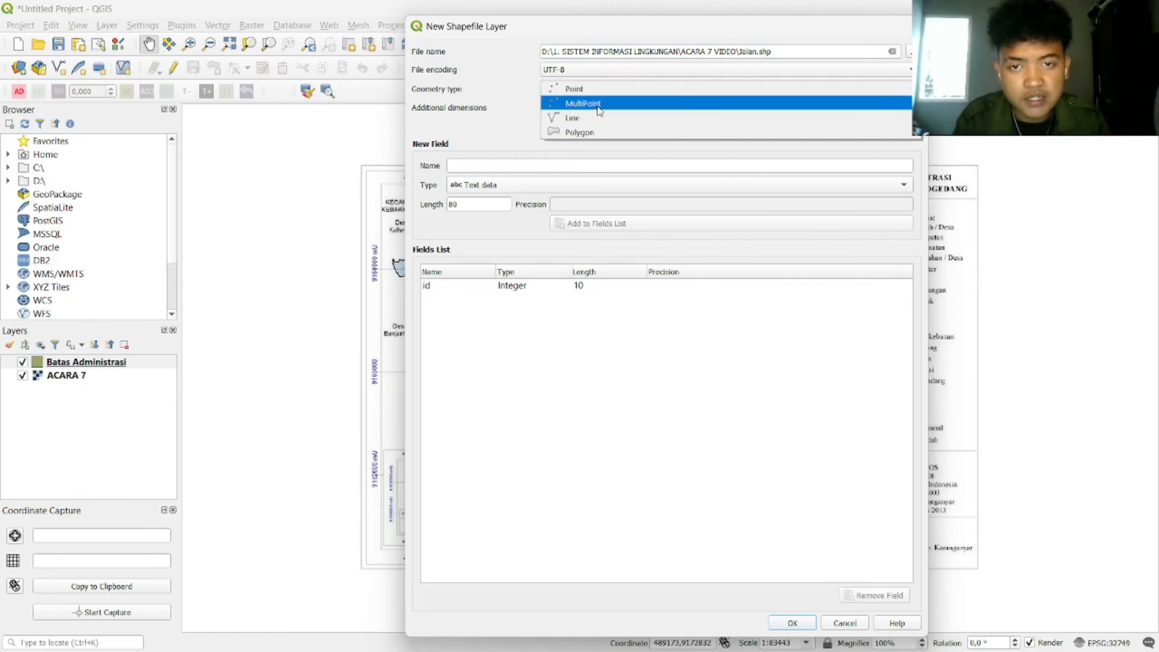
pyautogui.click(570, 117)
pyautogui.click(723, 127)
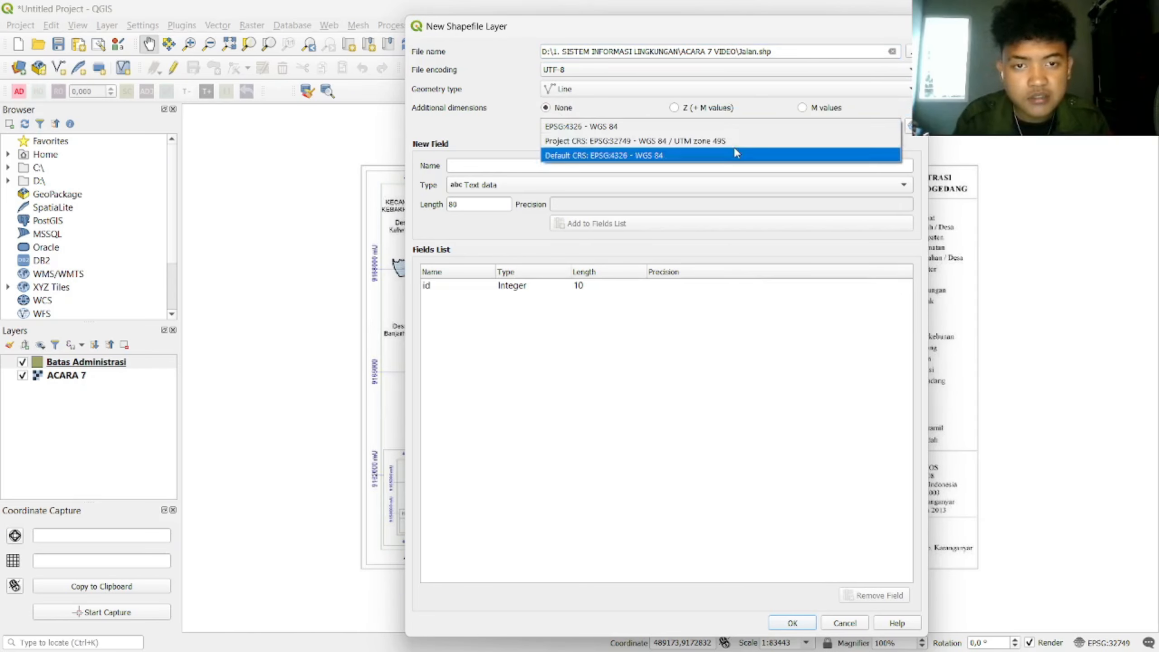
pyautogui.click(714, 138)
pyautogui.write('Keterangan')
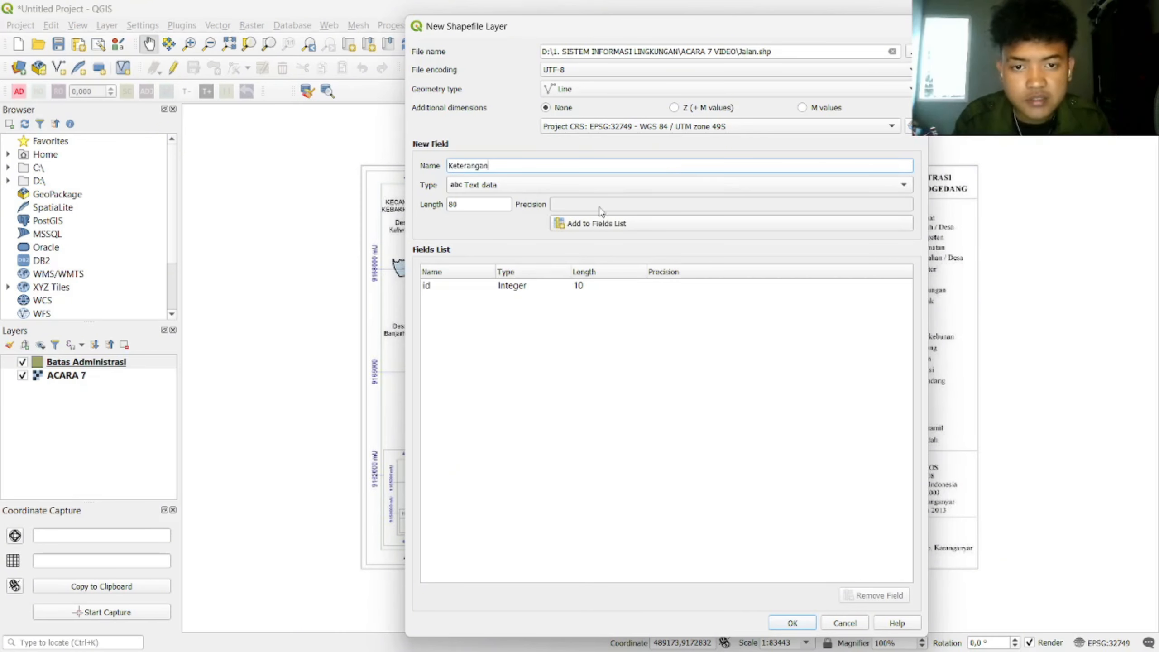
pyautogui.click(621, 224)
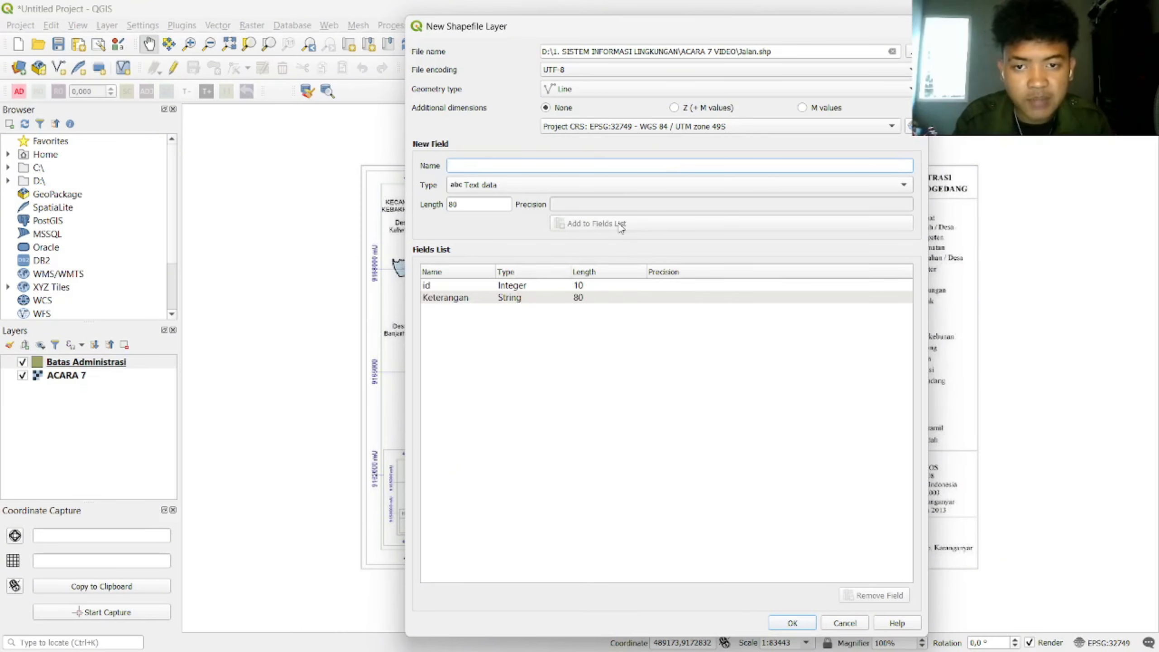
# Step: Create the Jalan layer and begin a new shapefile named 'Su'
pyautogui.click(794, 623)
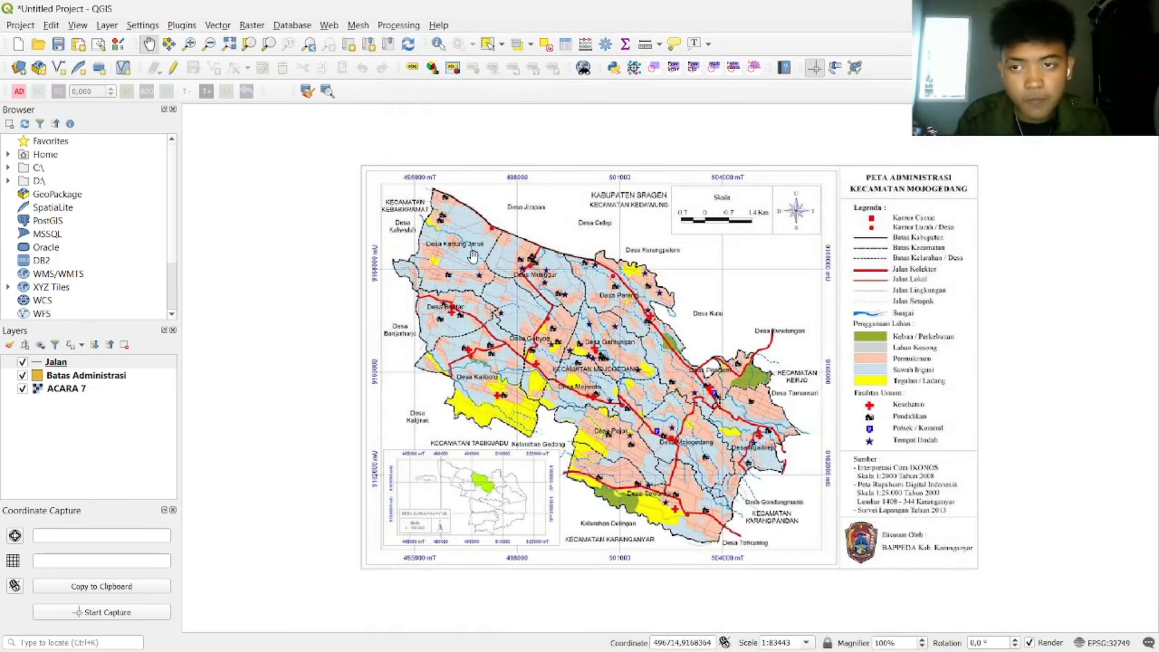
pyautogui.click(112, 27)
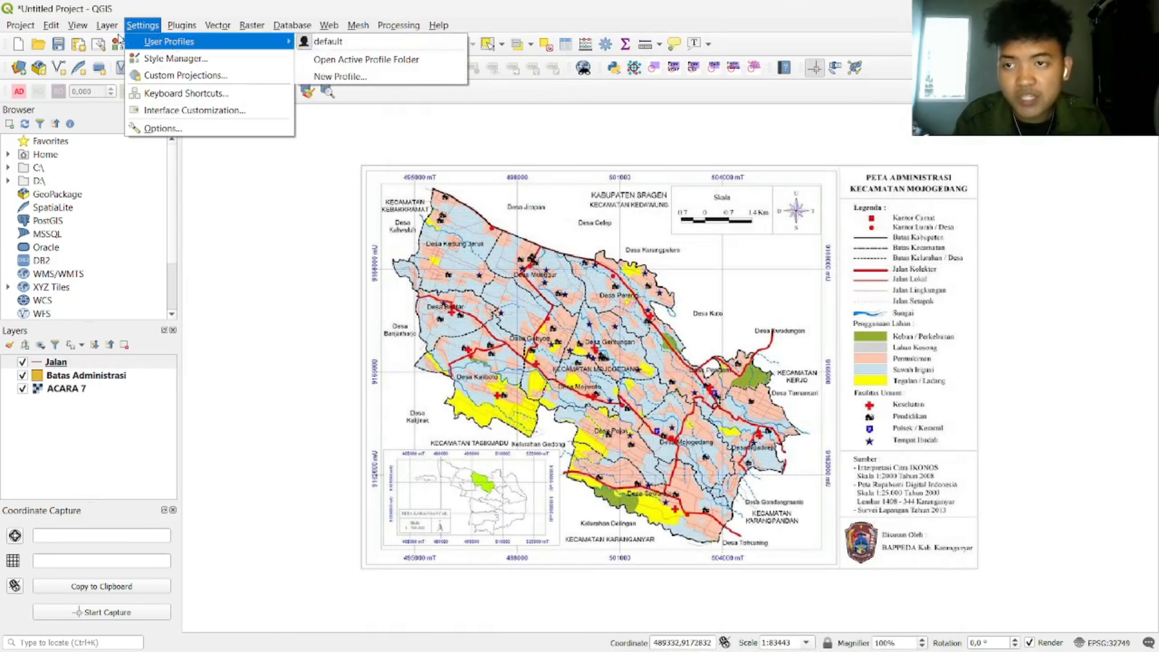
pyautogui.moveTo(151, 58)
pyautogui.click(401, 75)
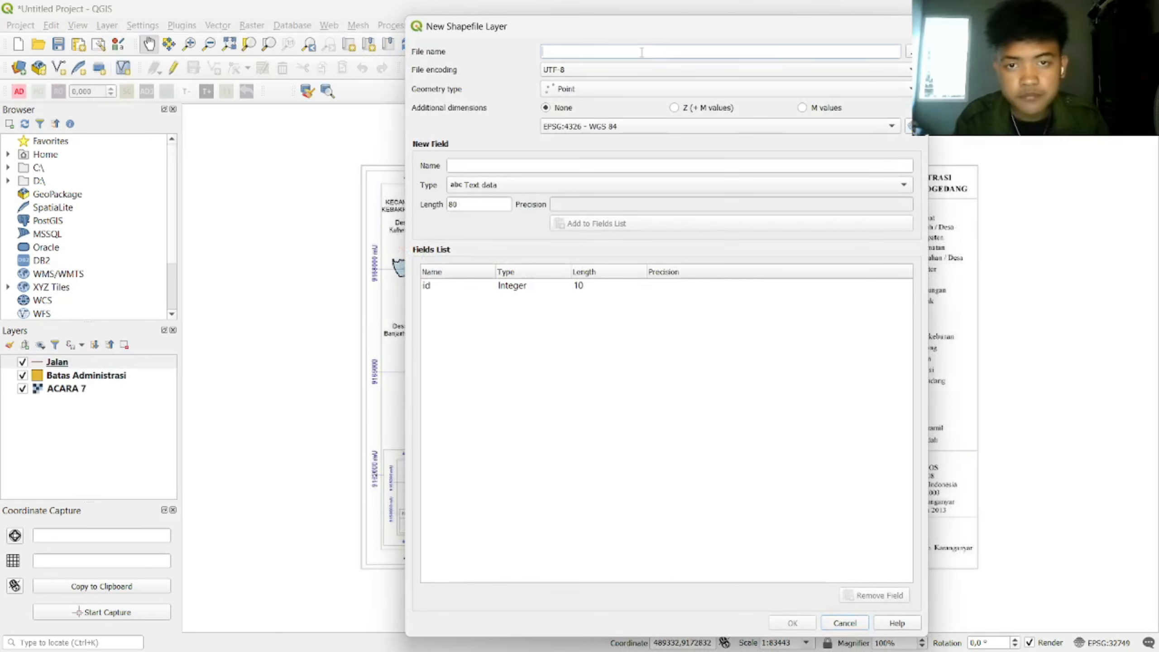
pyautogui.click(642, 52)
pyautogui.write('Sungai')
# Step: Set Line geometry, project CRS and a Keterangan field, then create that layer
pyautogui.click(643, 89)
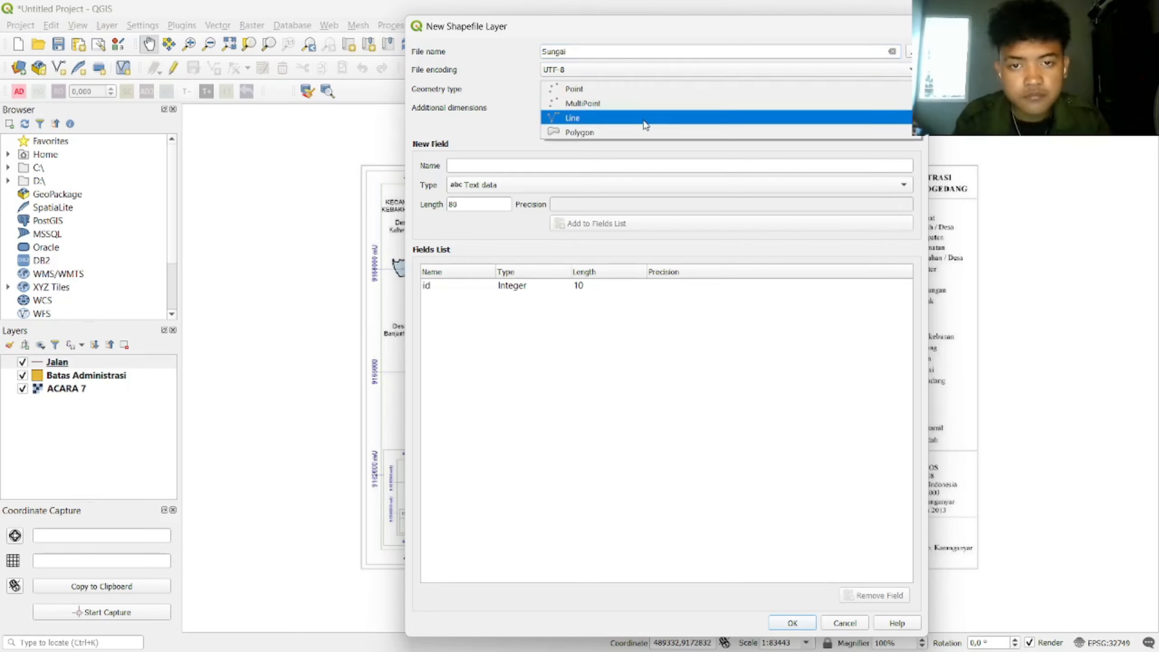
pyautogui.click(644, 119)
pyautogui.click(586, 126)
pyautogui.click(611, 145)
pyautogui.click(569, 162)
pyautogui.write('Keterangan')
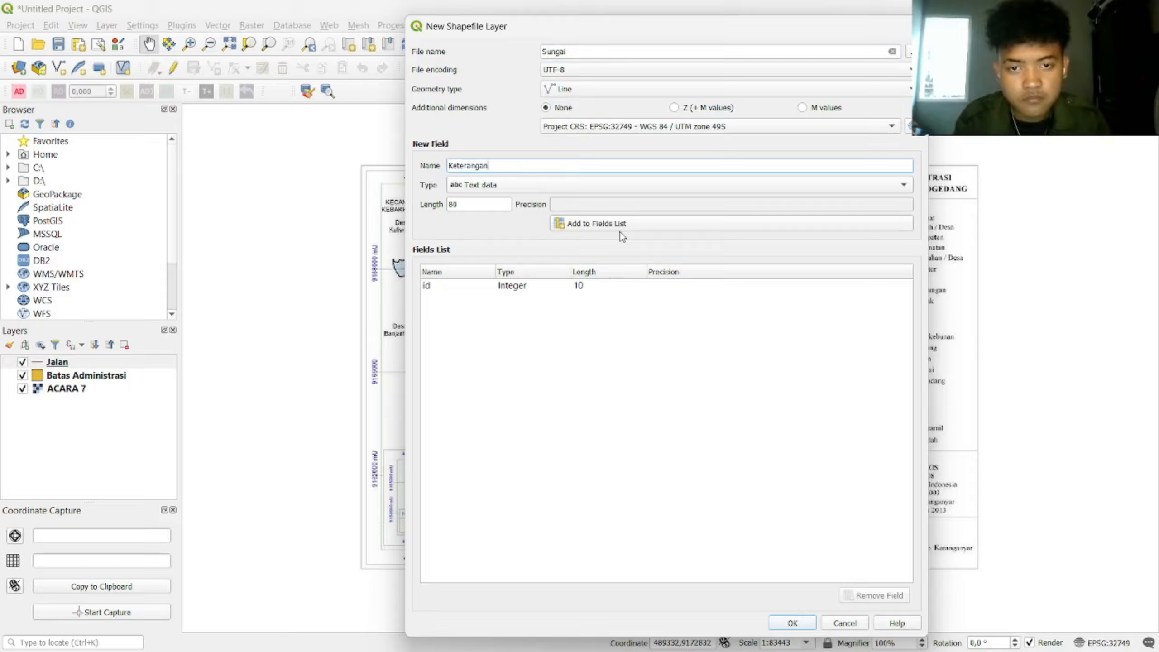
pyautogui.click(619, 230)
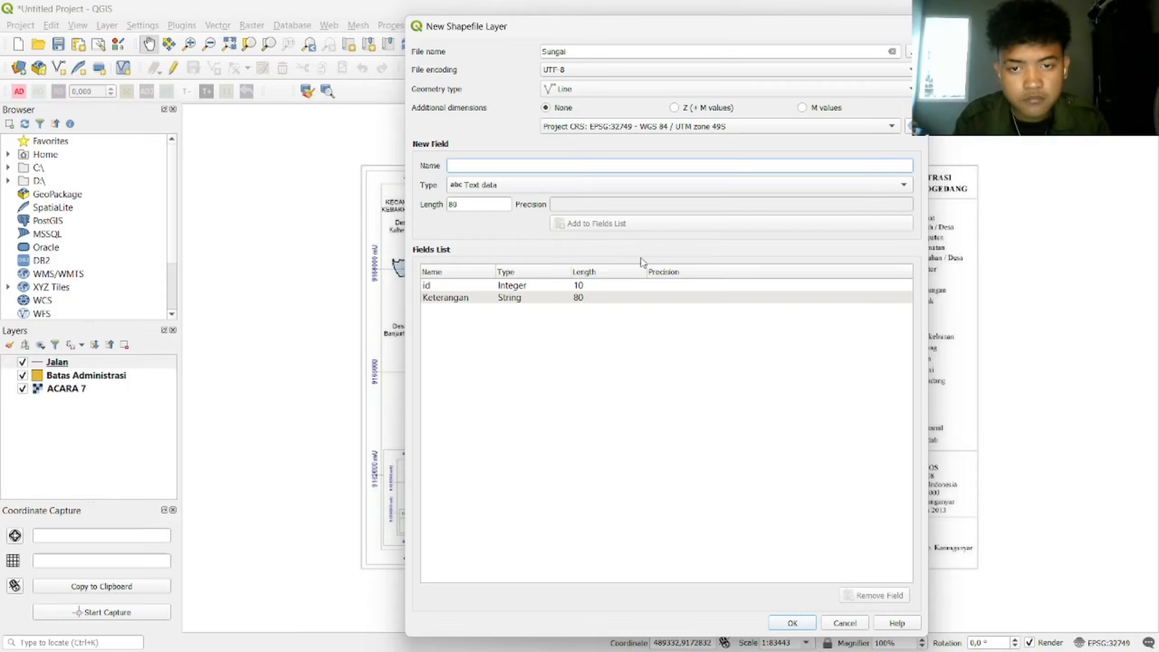
pyautogui.click(799, 623)
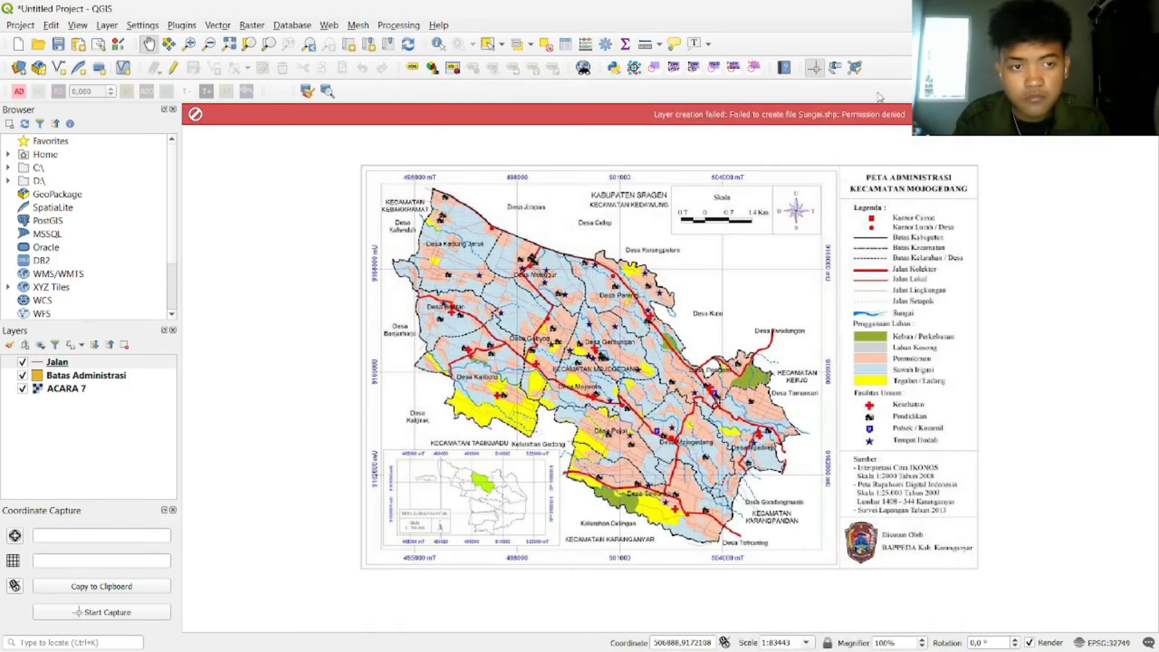
# Step: Start a new shapefile saved as Sungai in the ACARA 7 VIDEO folder
pyautogui.click(107, 25)
pyautogui.moveTo(138, 58)
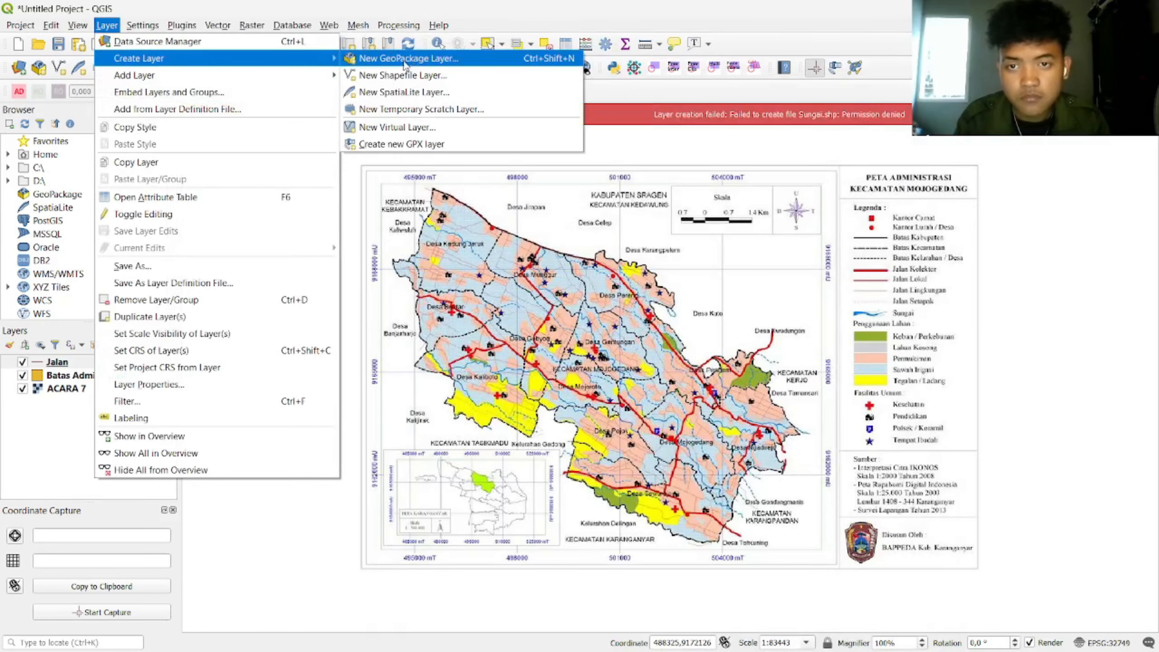
pyautogui.click(402, 75)
pyautogui.click(898, 51)
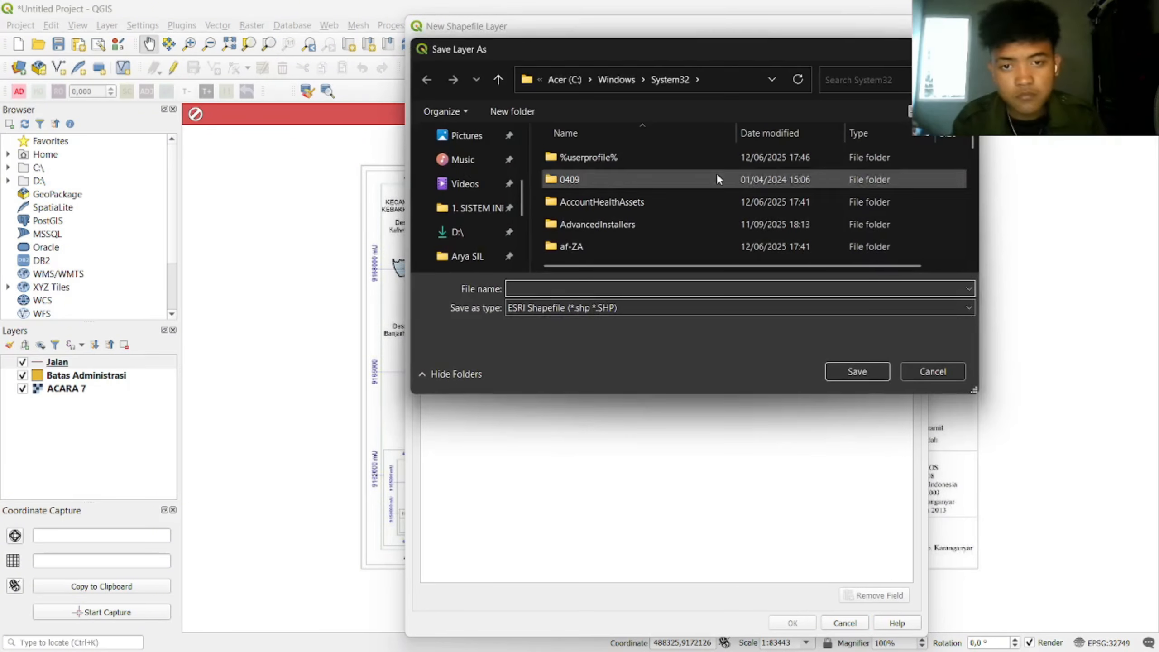
pyautogui.click(479, 211)
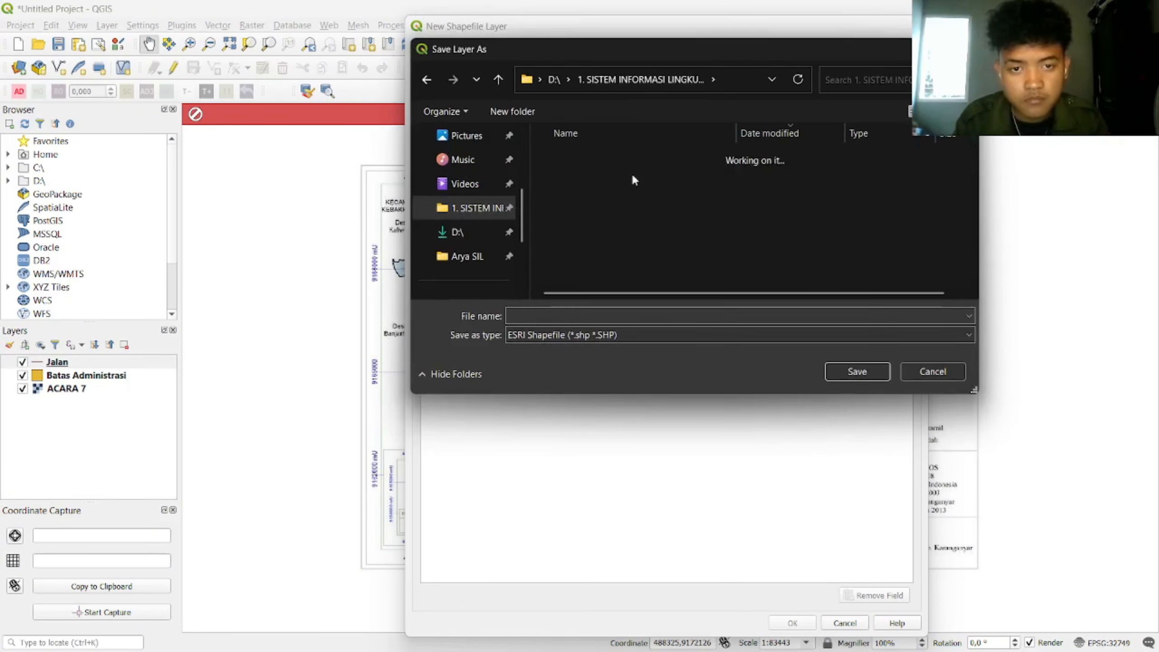
pyautogui.doubleClick(633, 176)
pyautogui.click(427, 80)
pyautogui.doubleClick(628, 198)
pyautogui.click(588, 312)
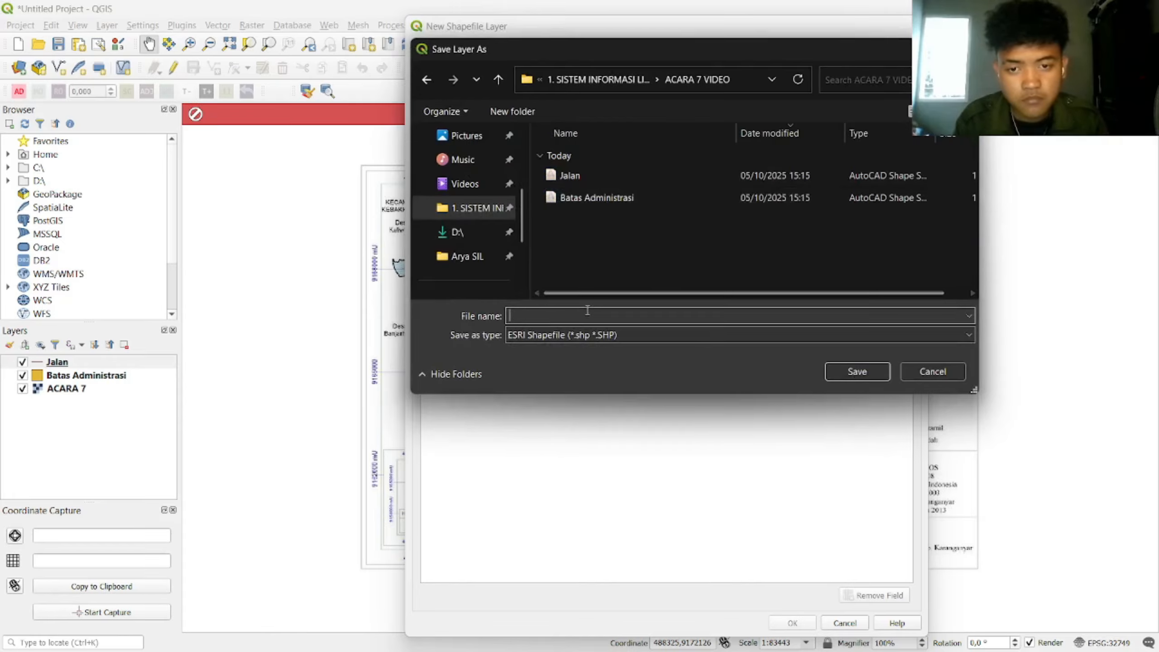
pyautogui.write('Sungai')
pyautogui.press('Return')
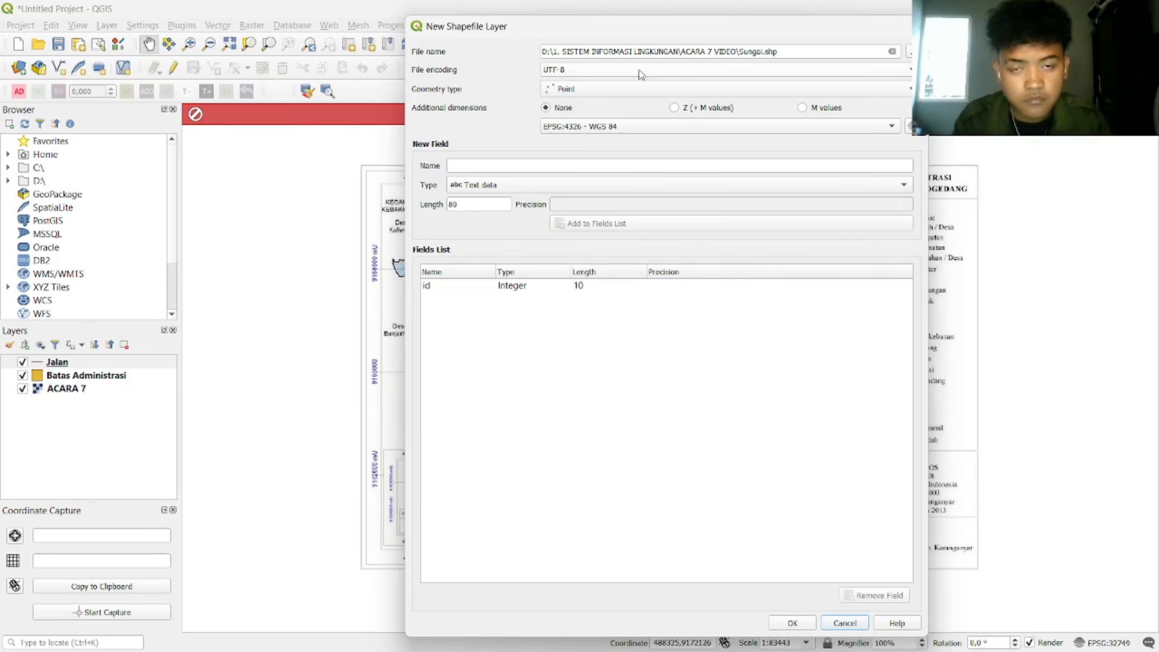
# Step: Make Sungai a Line layer in EPSG:32749 with a Keterangan field, and create it
pyautogui.click(639, 88)
pyautogui.click(635, 101)
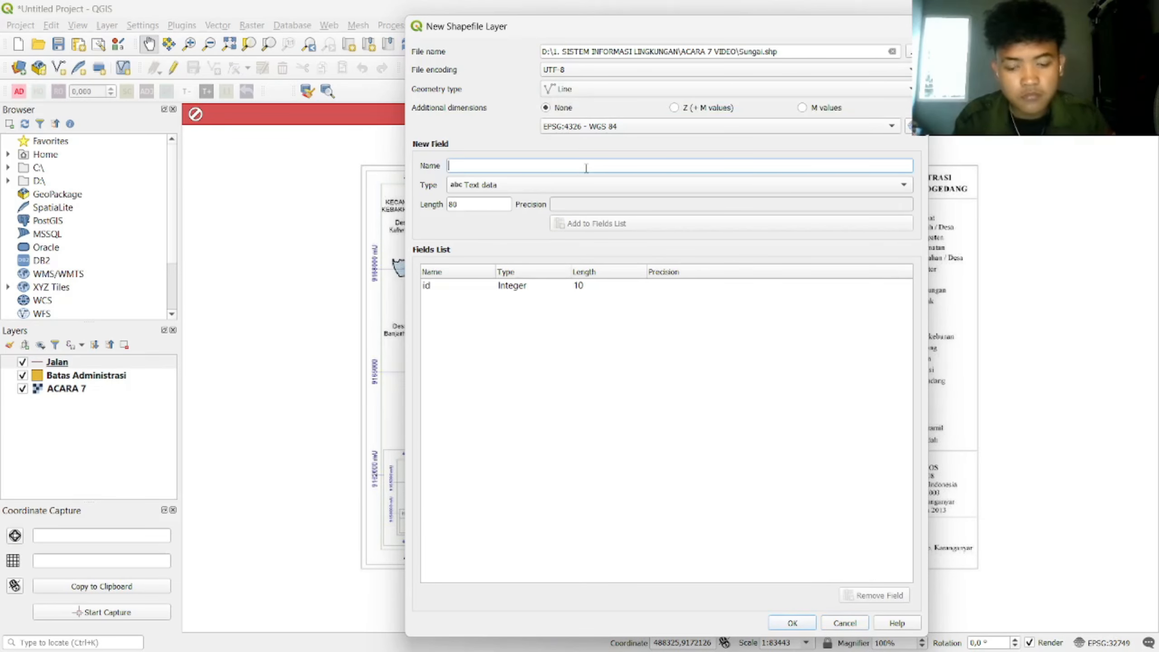
pyautogui.write('Keterangan')
pyautogui.click(638, 126)
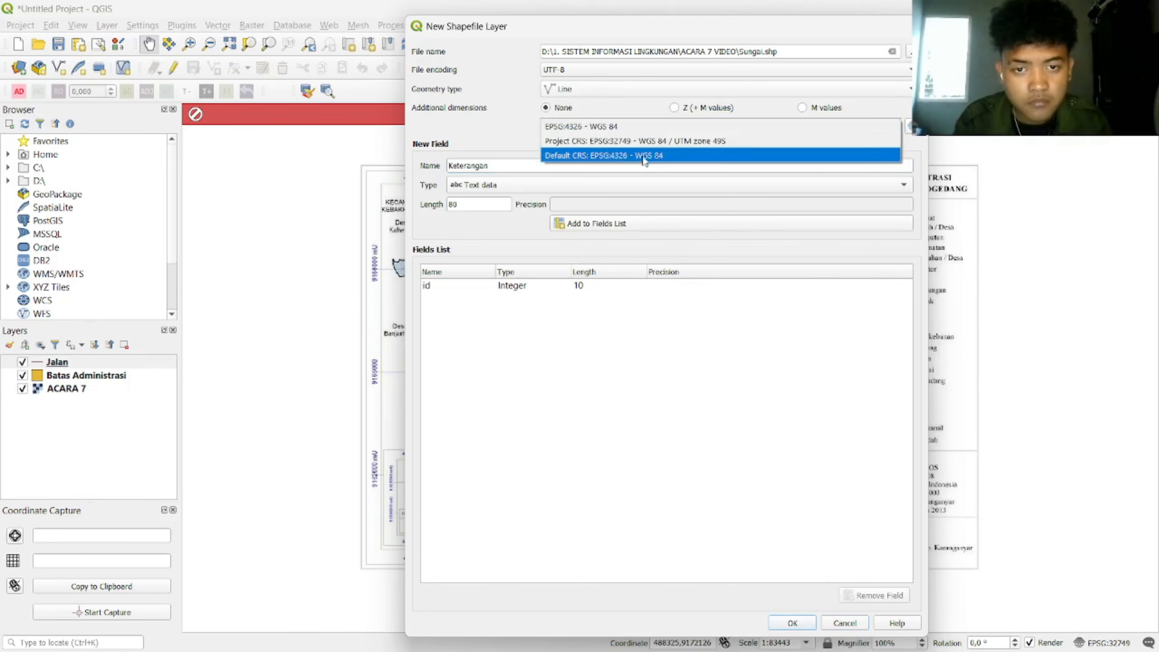
pyautogui.click(698, 138)
pyautogui.click(620, 224)
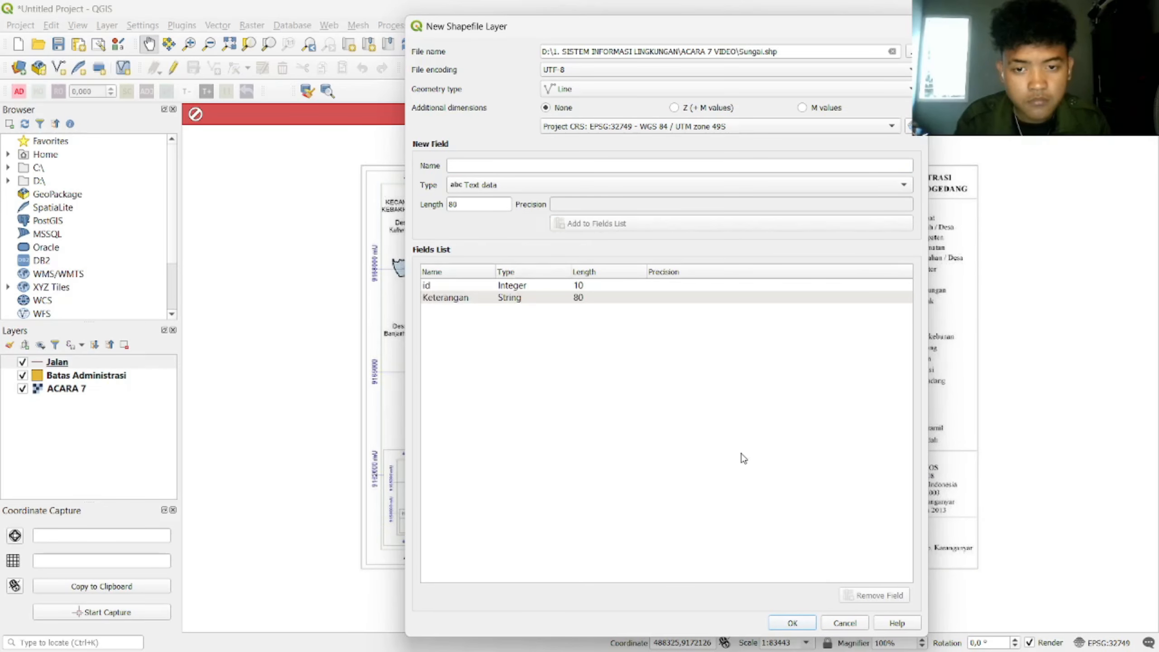
pyautogui.click(792, 623)
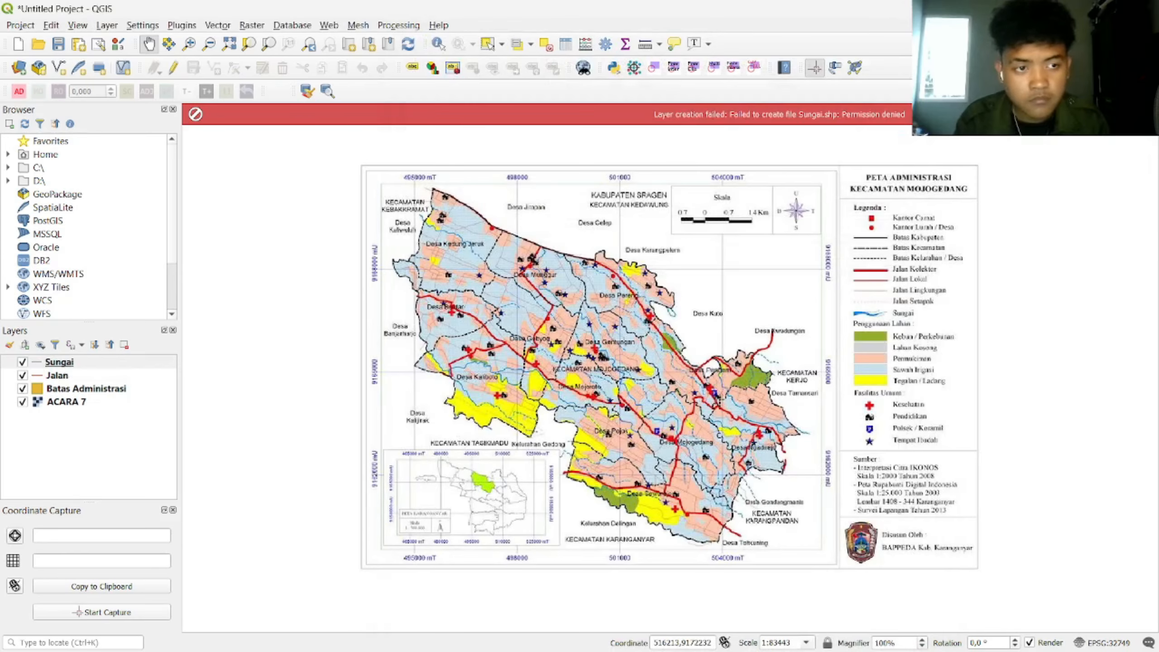
# Step: Start a new shapefile layer saved as Titik in the same folder
pyautogui.click(107, 24)
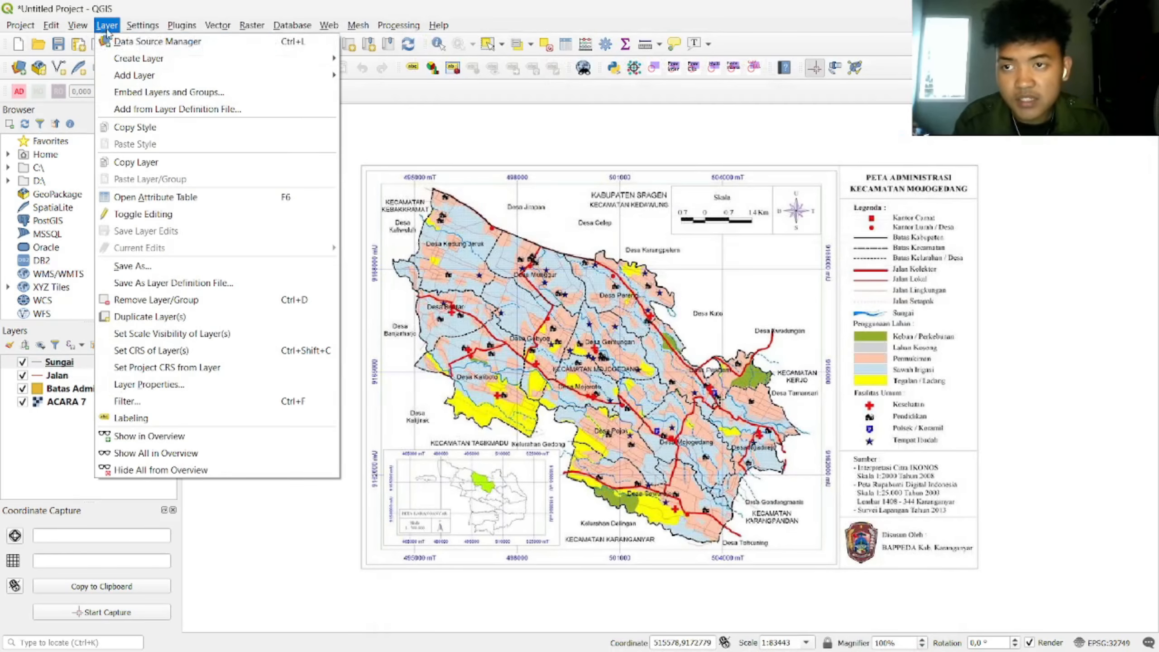
pyautogui.moveTo(246, 59)
pyautogui.click(388, 76)
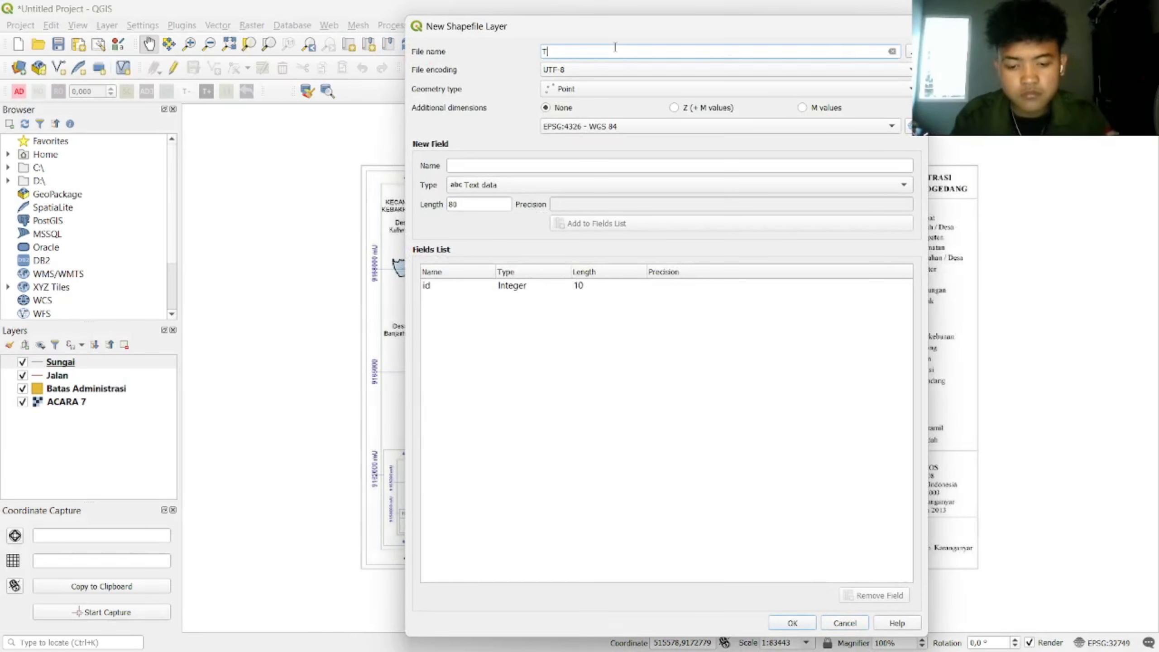
pyautogui.click(908, 52)
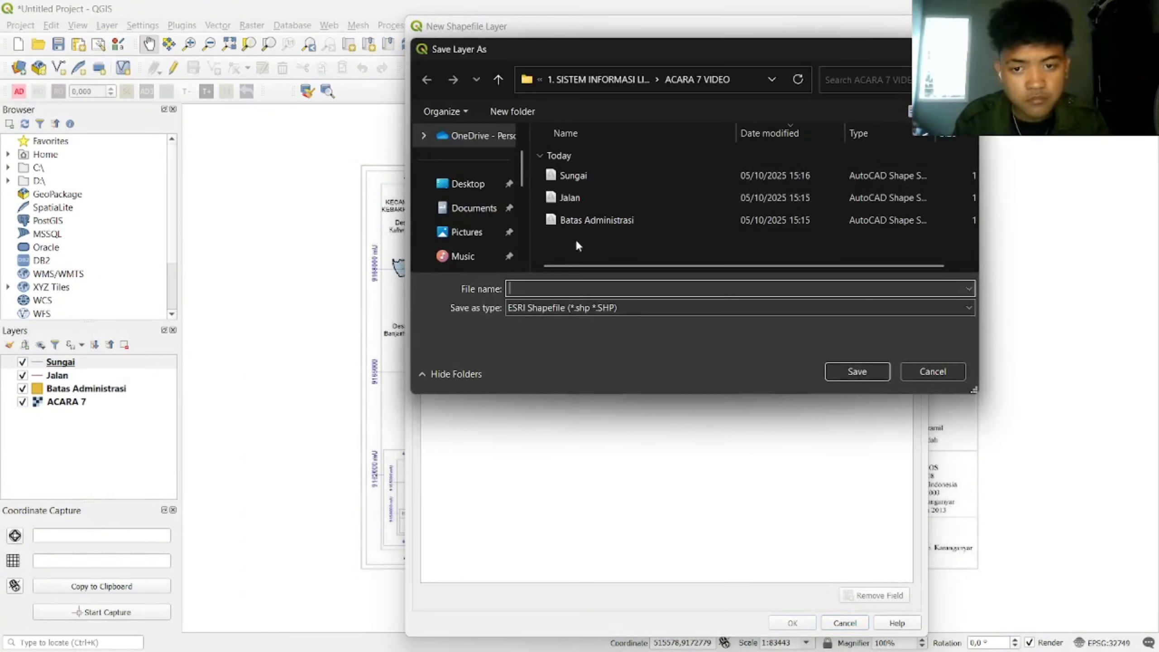
pyautogui.write('Titik')
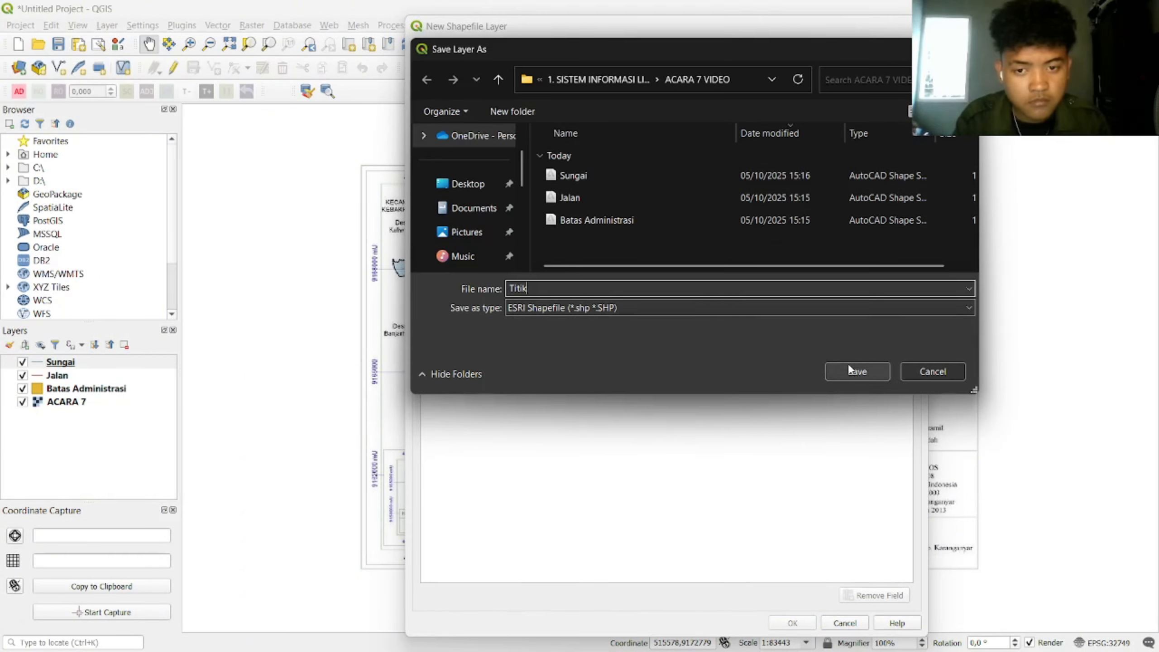
pyautogui.click(857, 371)
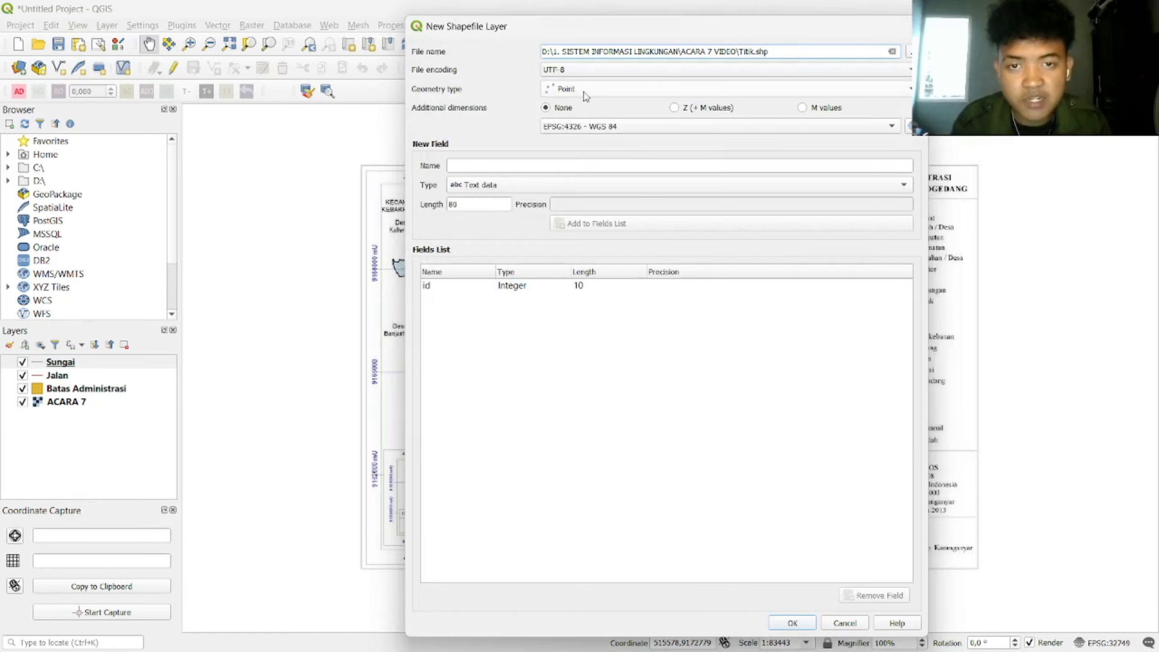
# Step: Give Titik the project CRS EPSG:32749 and a Keterangan field, and create the point layer
pyautogui.click(619, 126)
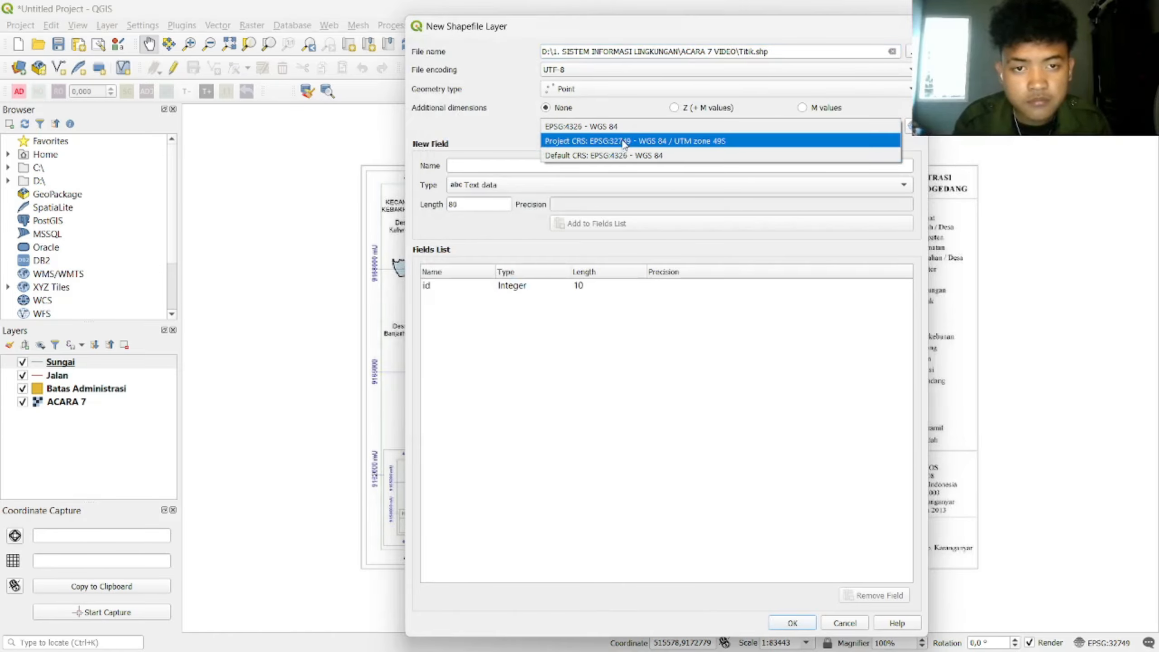
pyautogui.click(618, 140)
pyautogui.click(622, 165)
pyautogui.write('Keterangan')
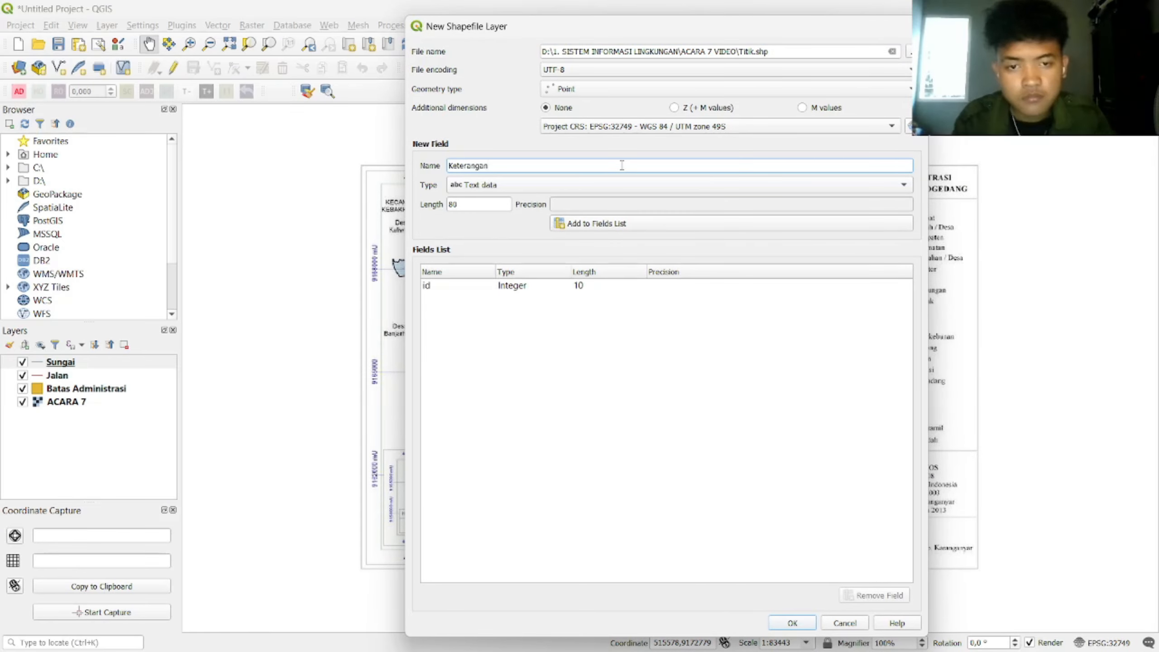
pyautogui.click(643, 226)
pyautogui.click(793, 622)
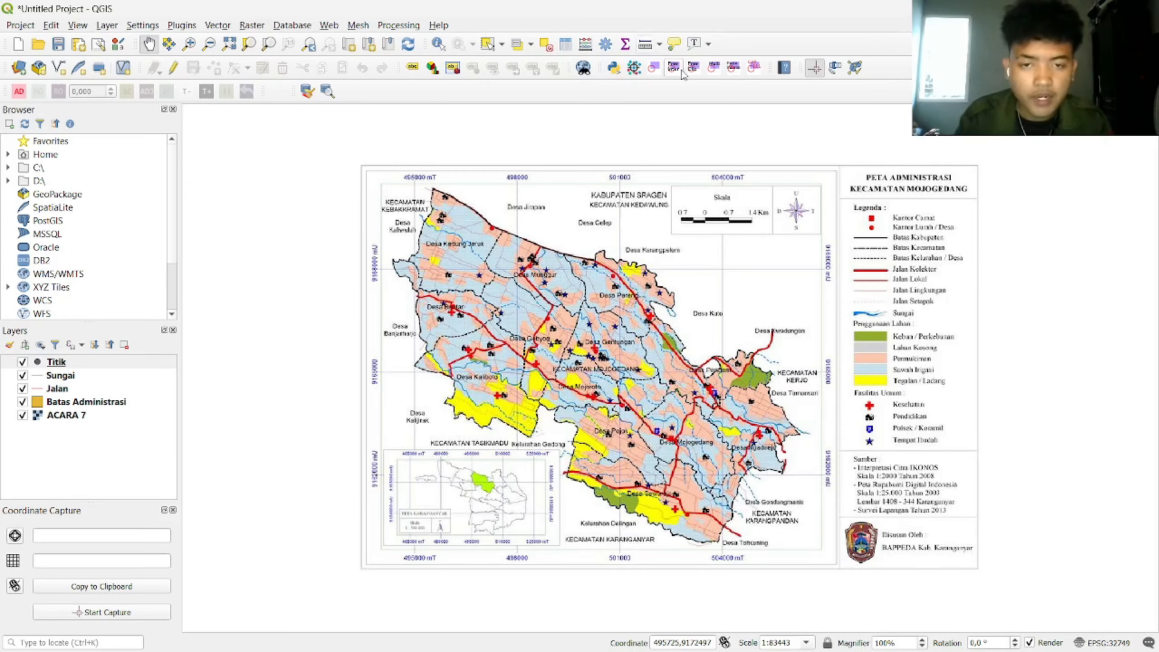
# Step: Select the Batas Administrasi layer, toggle editing and pick Add Polygon Feature
pyautogui.click(94, 408)
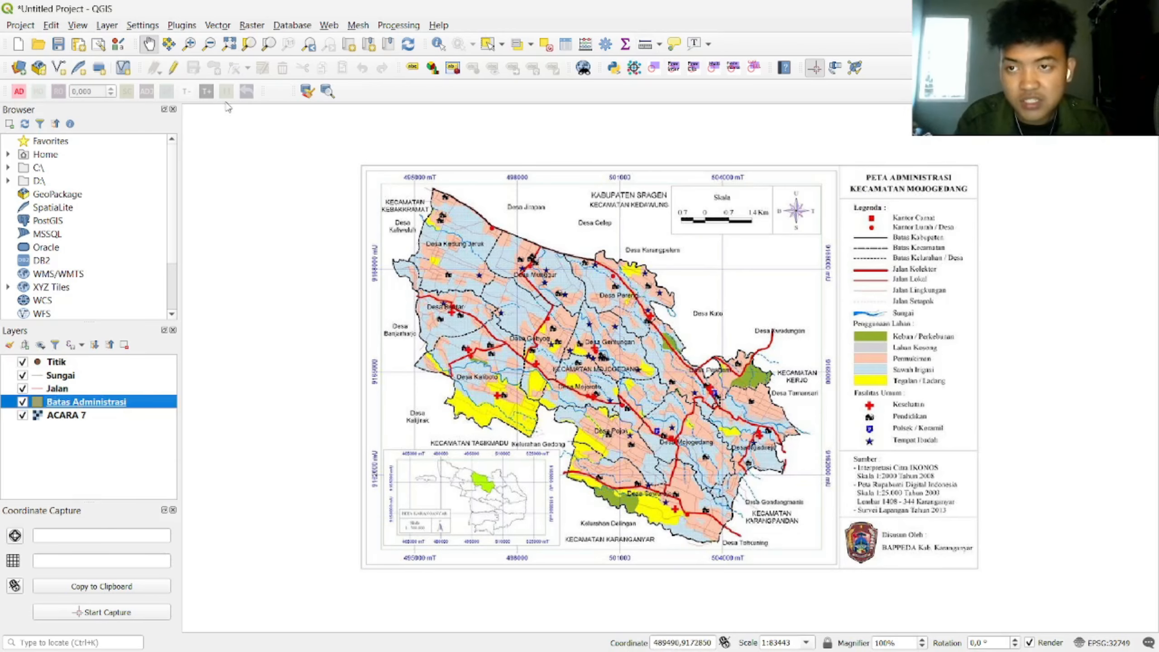
pyautogui.click(173, 68)
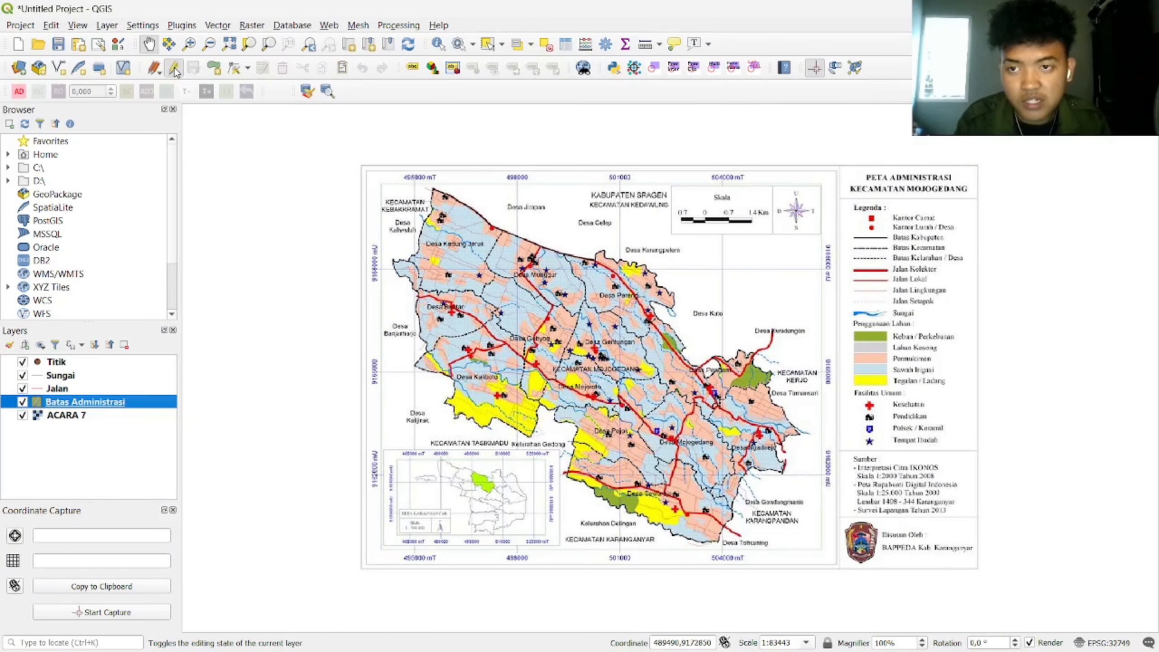
pyautogui.click(214, 68)
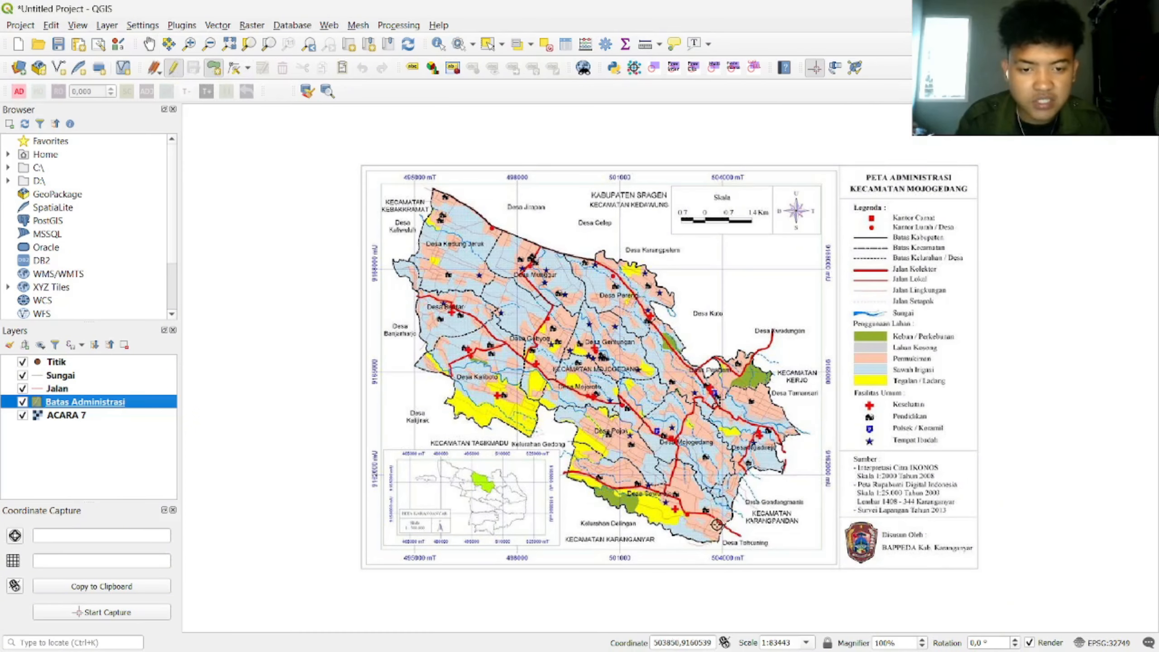
# Step: Trace the district boundary as a polygon and save it with id 0
pyautogui.scroll(2, 717, 526)
pyautogui.scroll(-2, 505, 464)
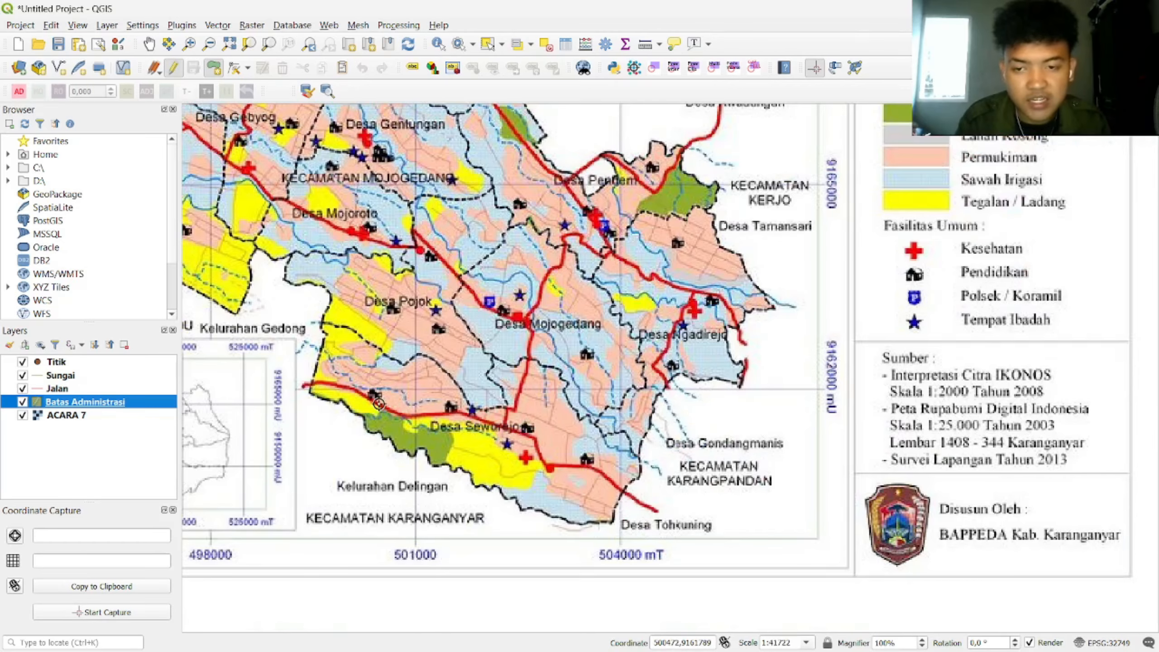
pyautogui.scroll(2, 284, 358)
pyautogui.scroll(1, 284, 358)
pyautogui.click(436, 297)
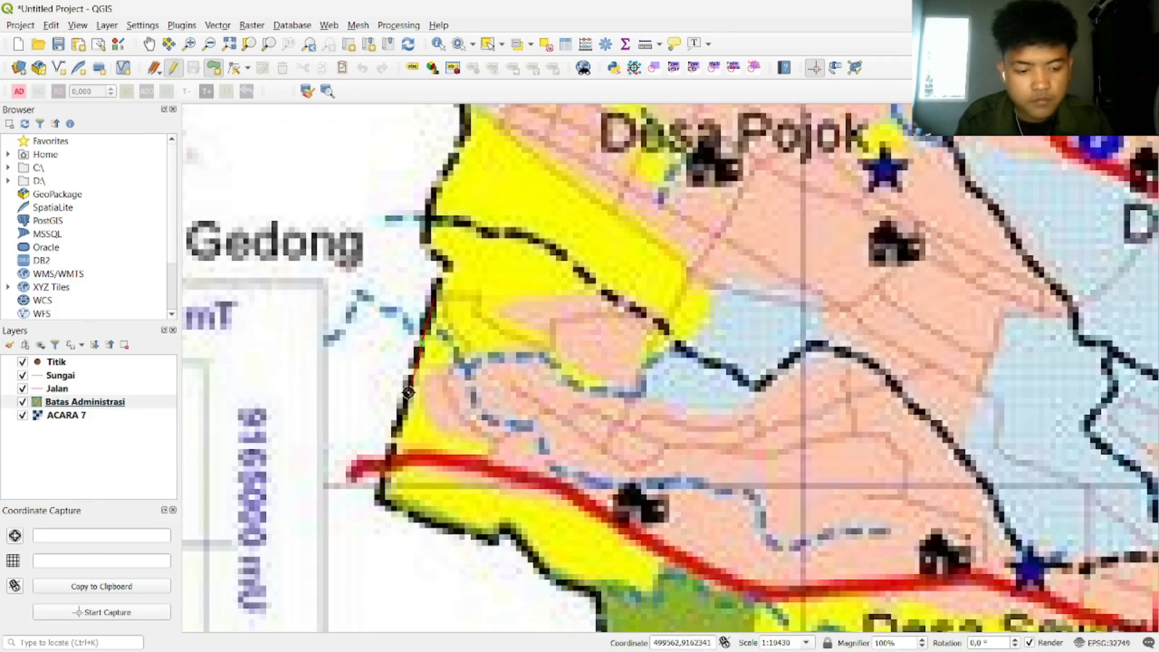
pyautogui.scroll(1, 409, 391)
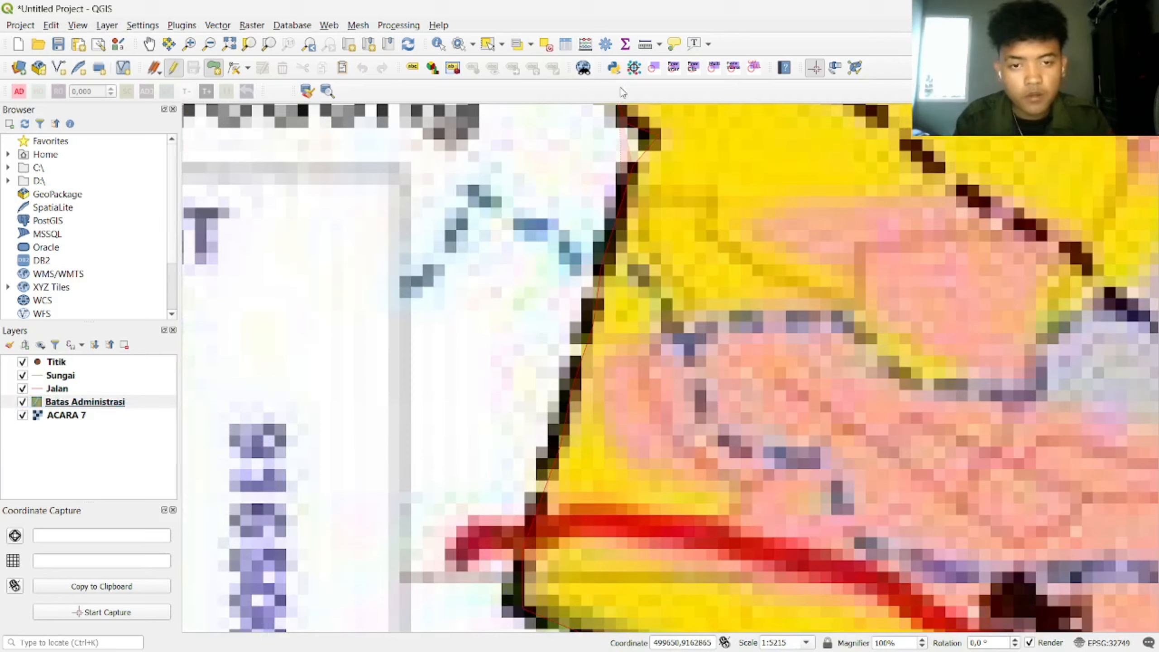
pyautogui.rightClick(634, 178)
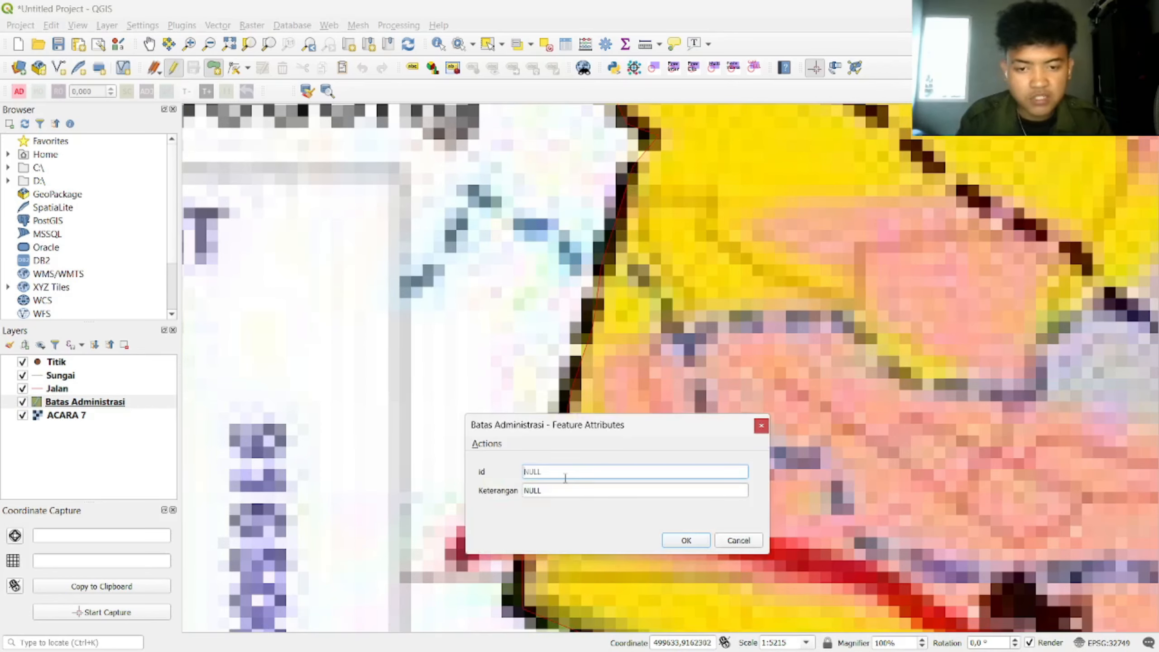
pyautogui.write('0')
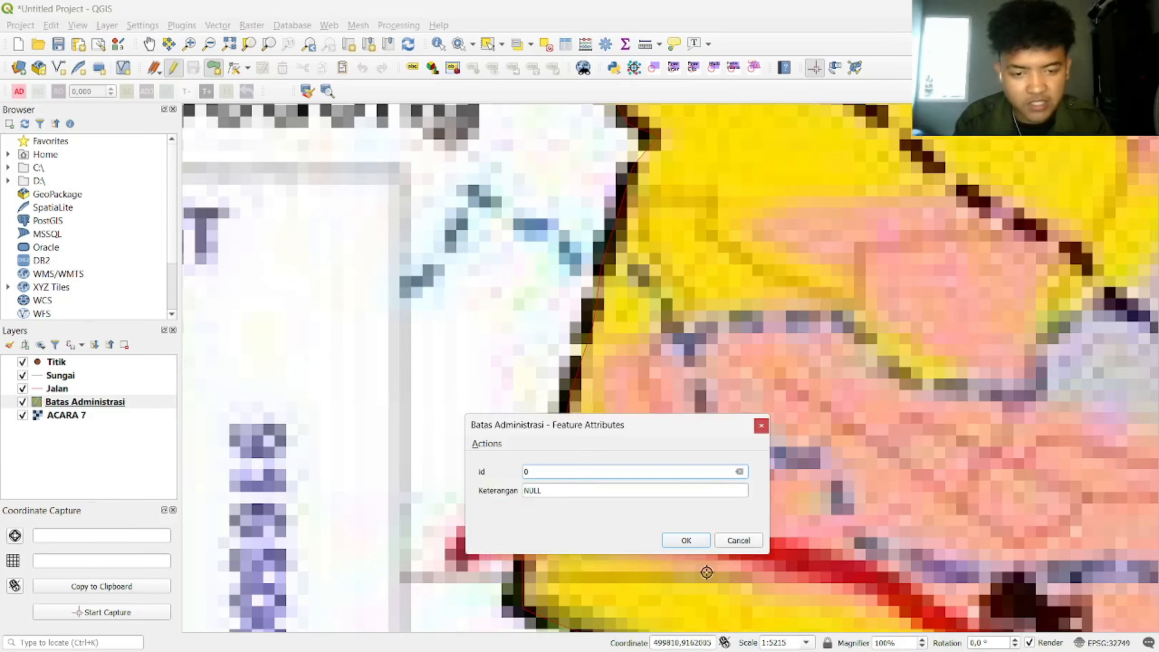
pyautogui.click(696, 541)
pyautogui.scroll(-3, 831, 464)
pyautogui.scroll(1, 930, 445)
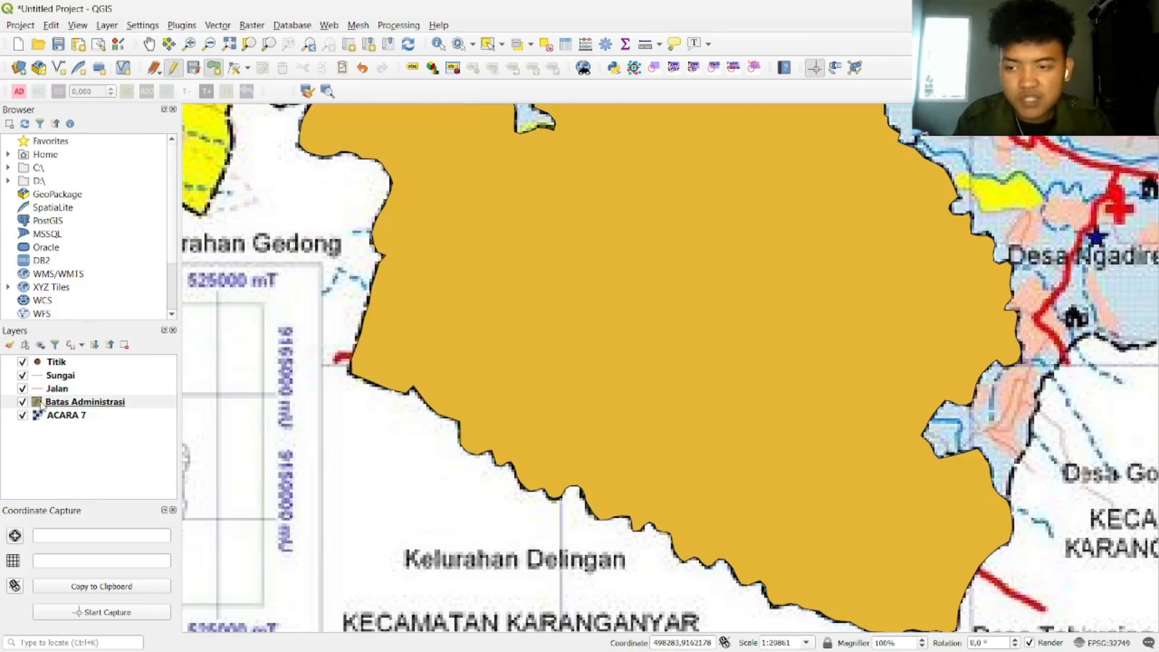
# Step: Give Batas Administrasi a No Brush fill with a red 0.46 mm outline and apply it
pyautogui.doubleClick(79, 406)
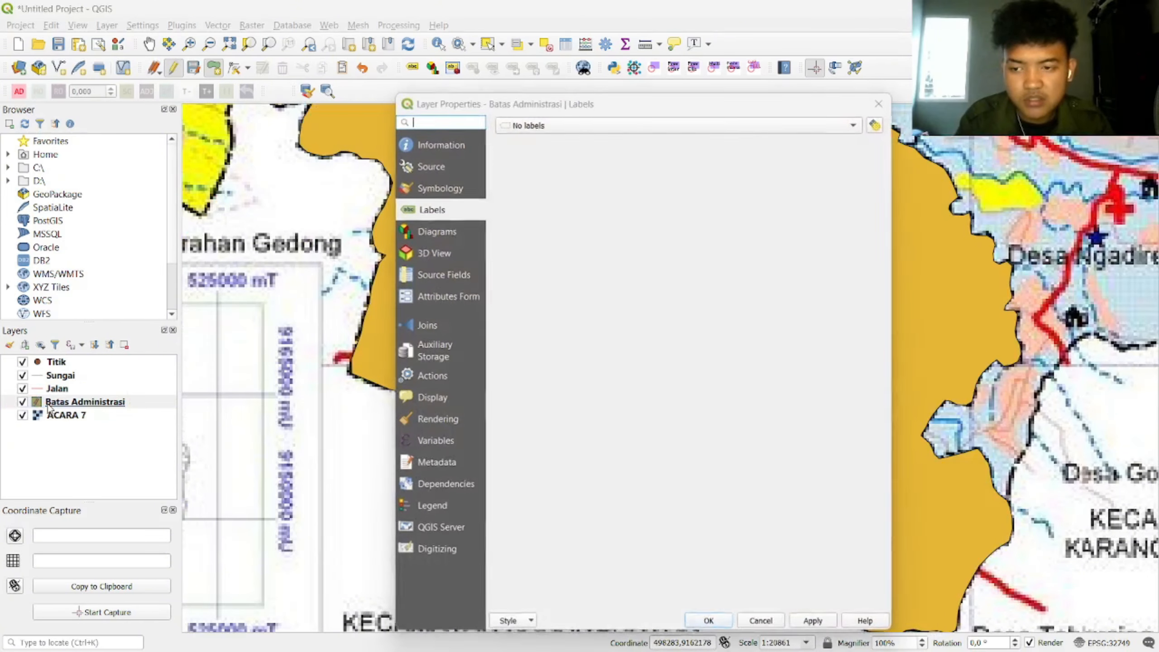
pyautogui.click(458, 186)
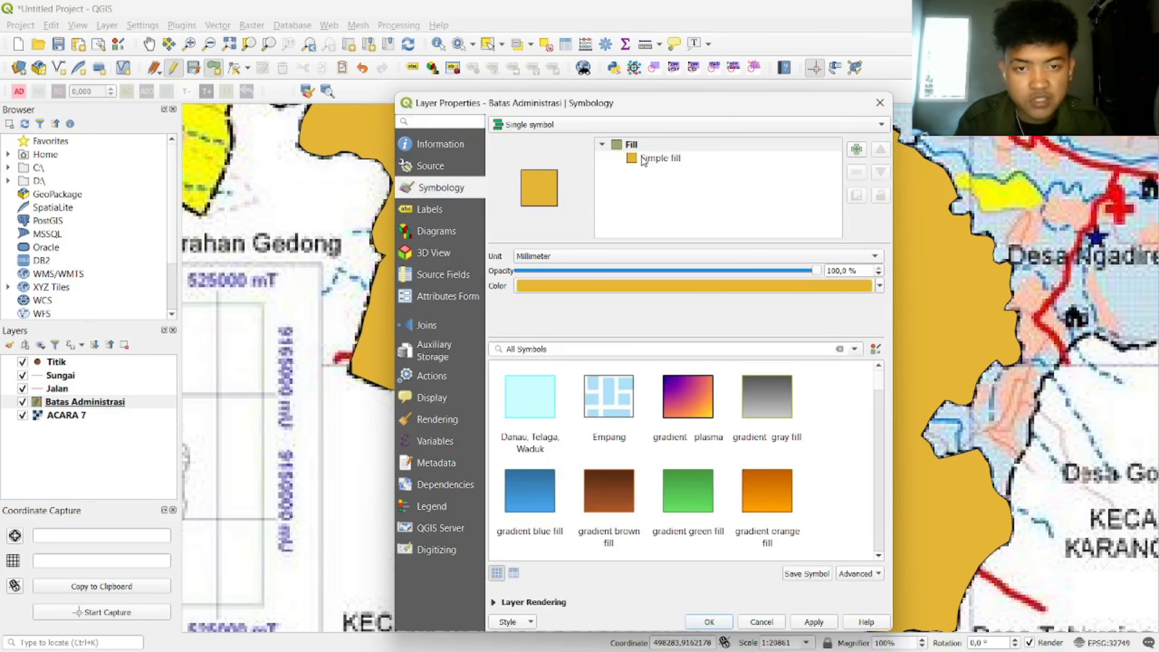
pyautogui.click(685, 158)
pyautogui.click(607, 301)
pyautogui.click(681, 321)
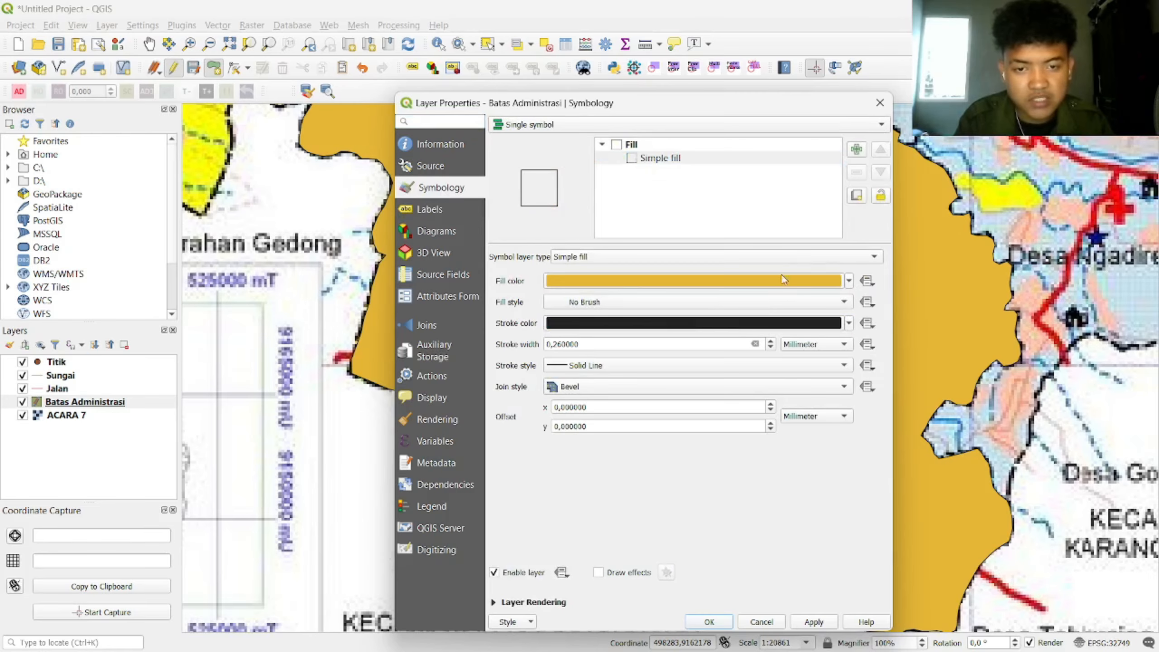
pyautogui.click(848, 324)
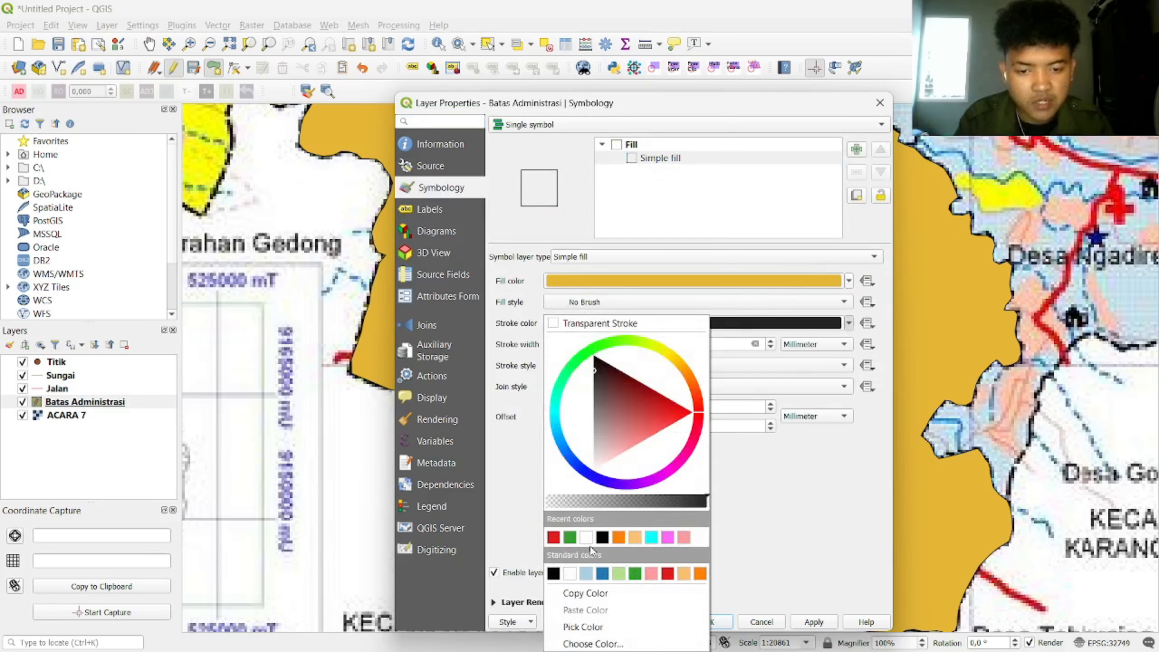
pyautogui.click(554, 537)
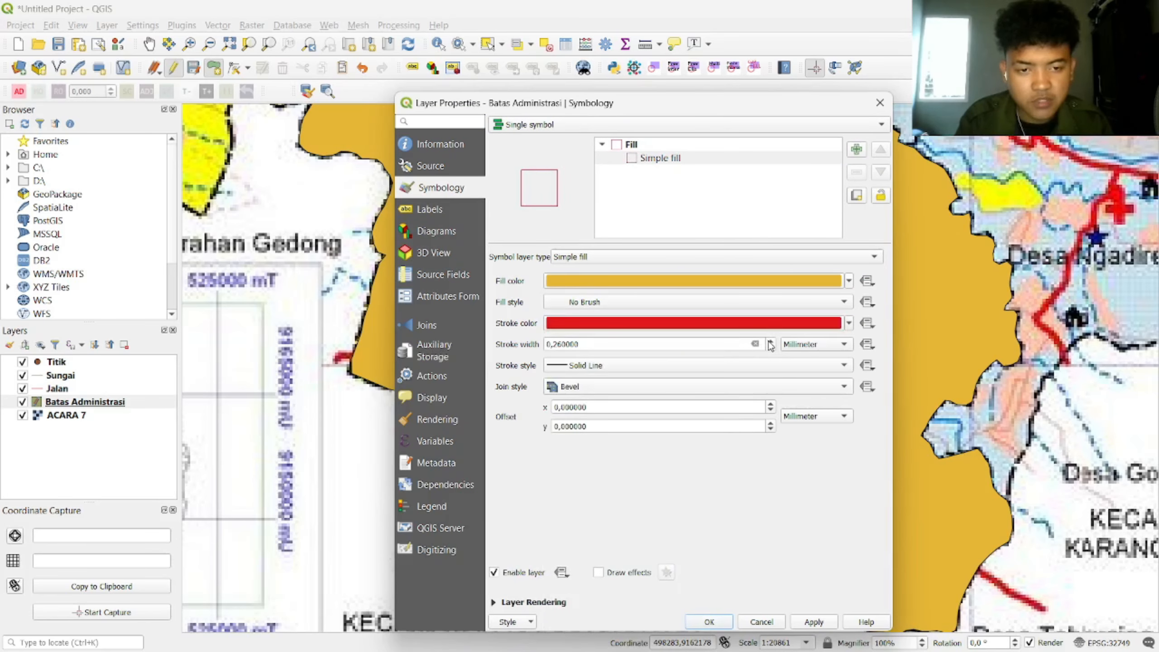
pyautogui.click(770, 343)
pyautogui.click(816, 622)
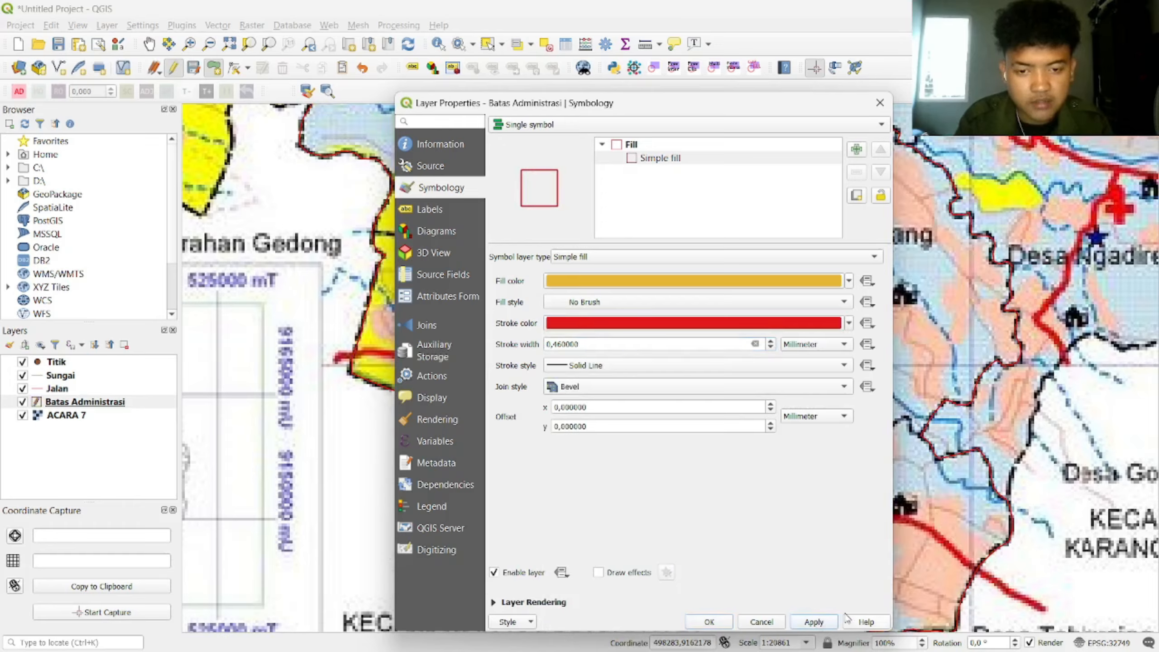
# Step: Shift the outline colour slightly toward orange-red and confirm the boundary style
pyautogui.click(848, 323)
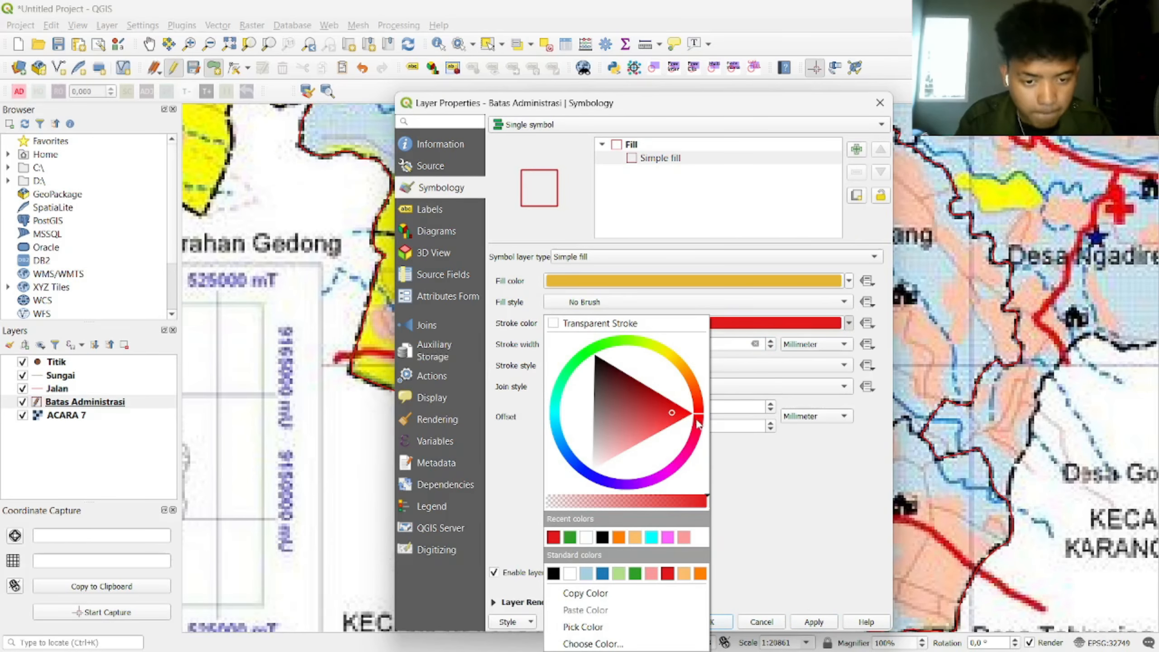
pyautogui.moveTo(700, 434)
pyautogui.mouseDown()
pyautogui.moveTo(698, 411)
pyautogui.moveTo(779, 491)
pyautogui.mouseUp()
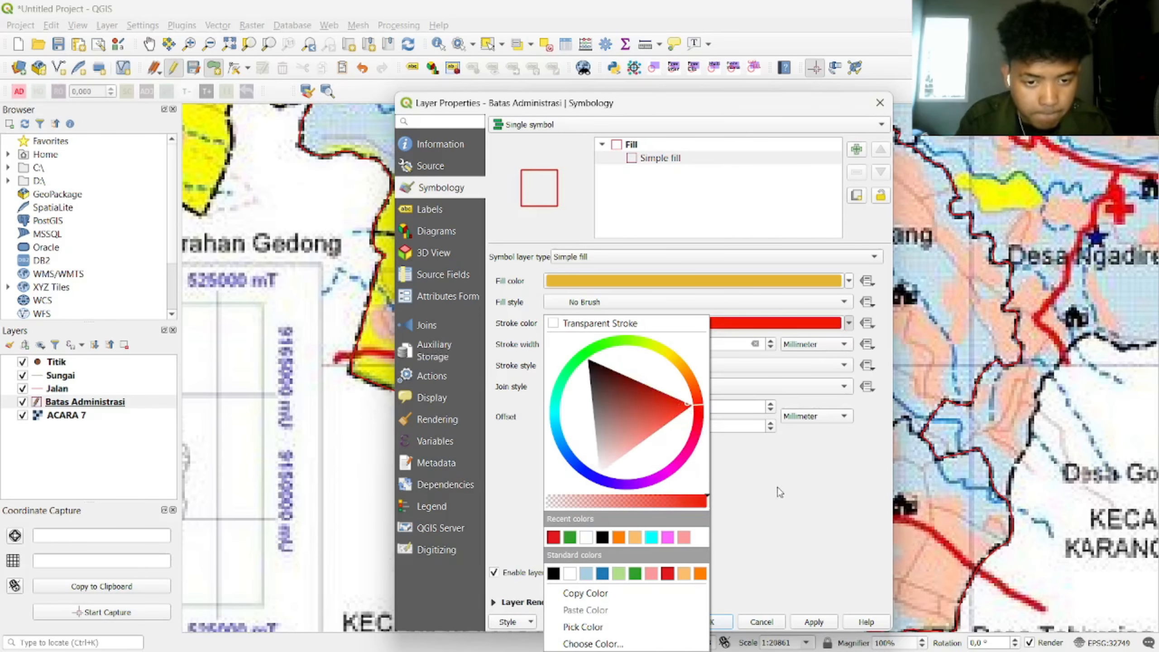
pyautogui.click(722, 78)
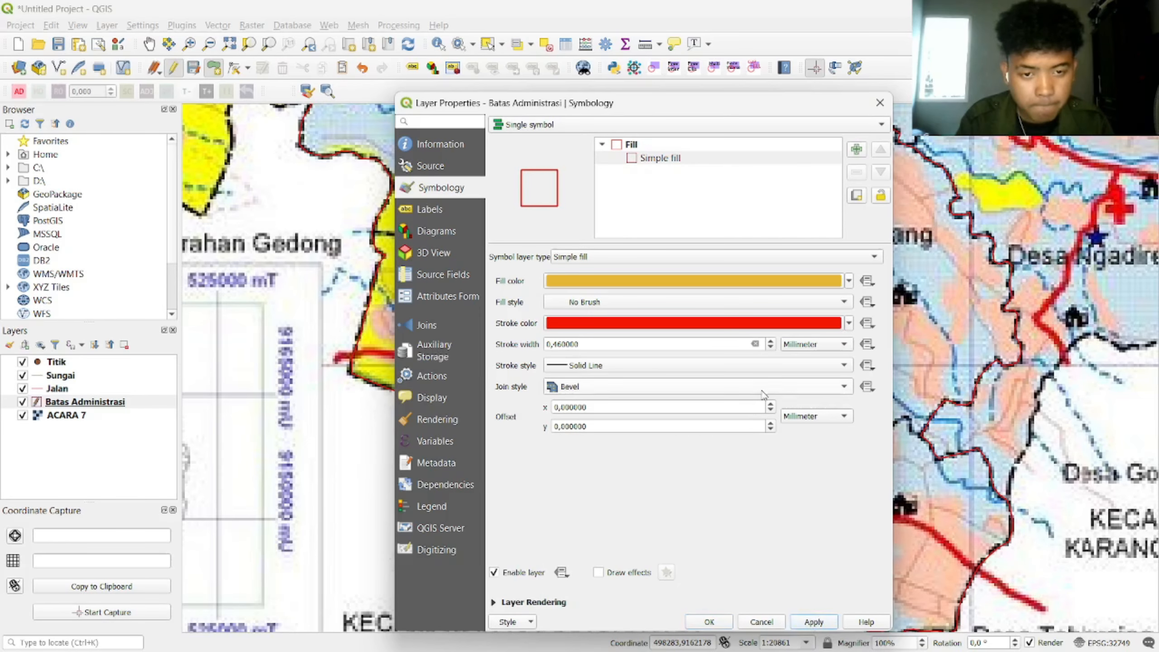
pyautogui.click(710, 621)
pyautogui.scroll(-2, 816, 392)
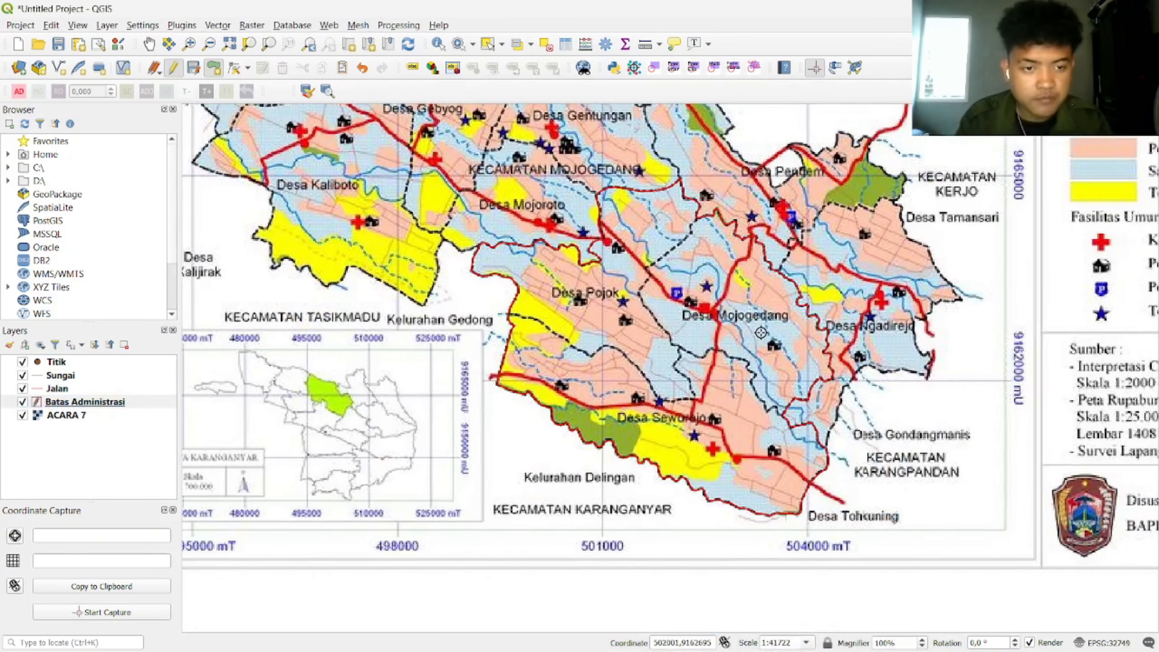
# Step: Pick a geometry editing operation from the Edit menu and bring Desa Sewurejo into view
pyautogui.scroll(1, 746, 342)
pyautogui.scroll(-1, 746, 342)
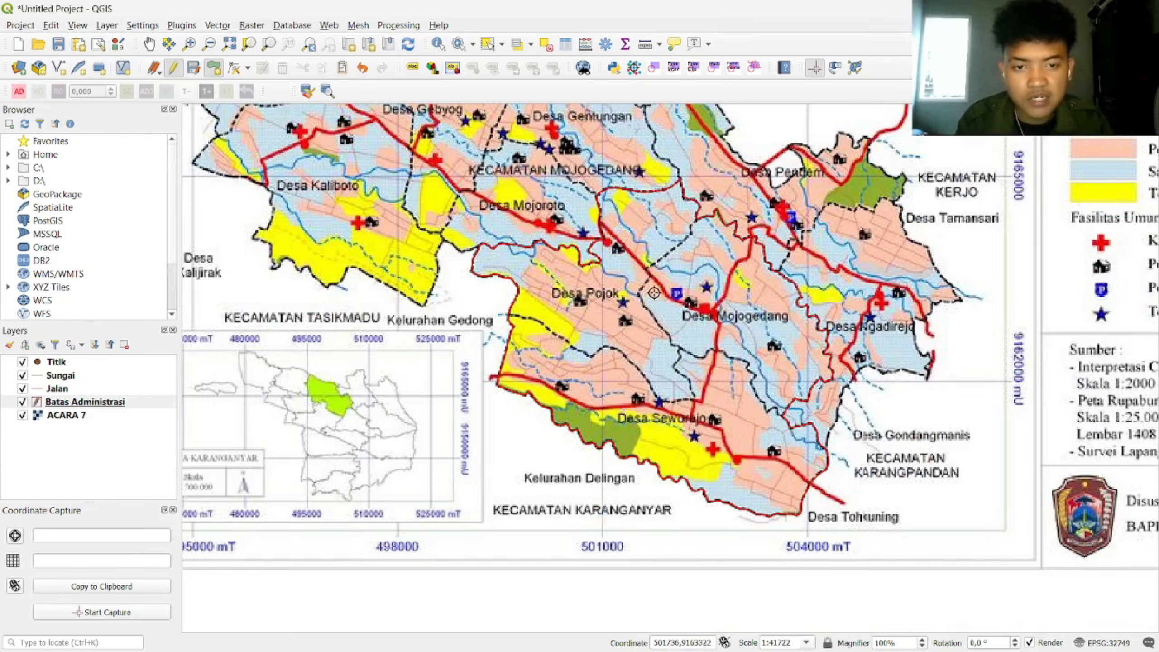
pyautogui.click(47, 25)
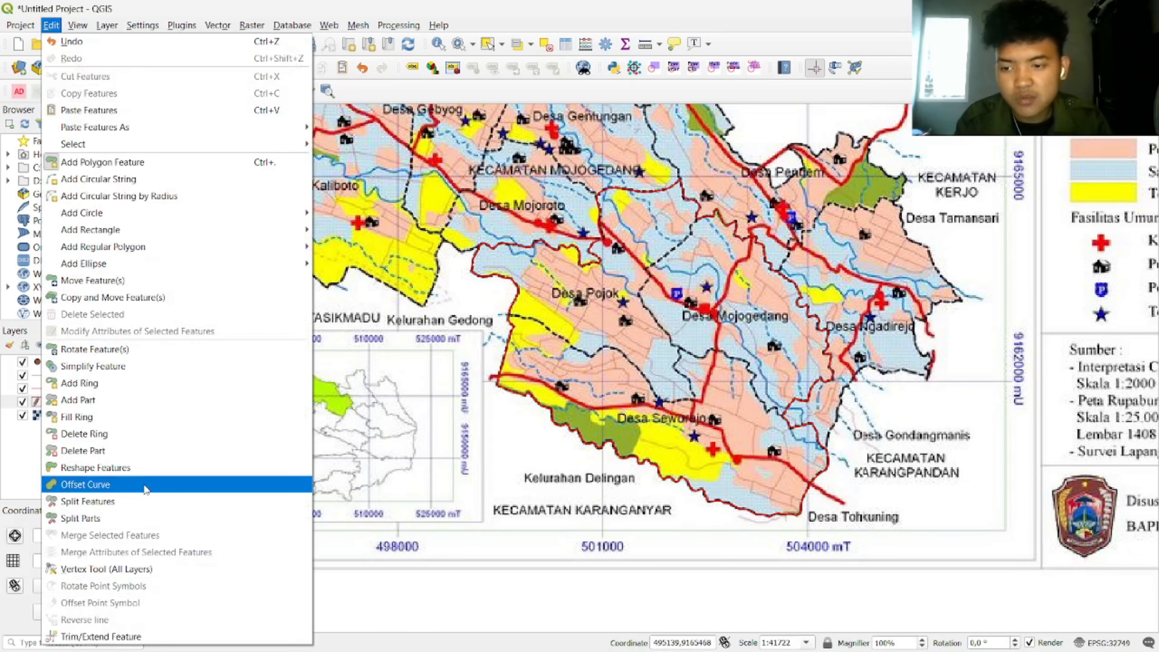
pyautogui.click(147, 501)
pyautogui.moveTo(880, 454); pyautogui.dragTo(589, 375)
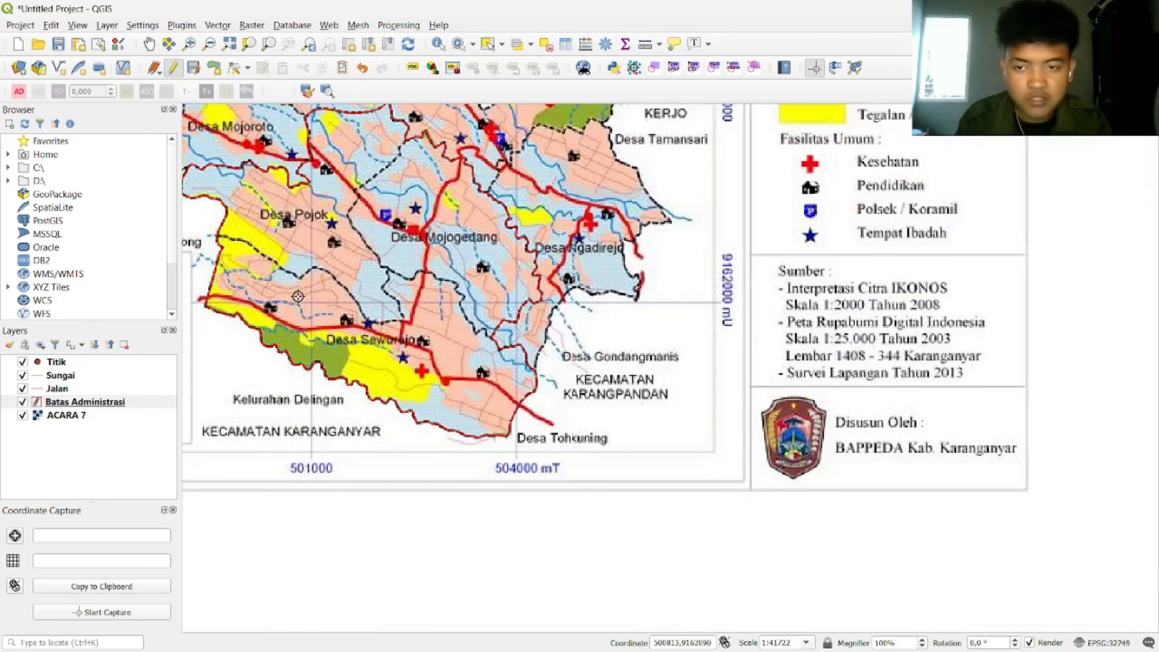
pyautogui.scroll(1, 190, 213)
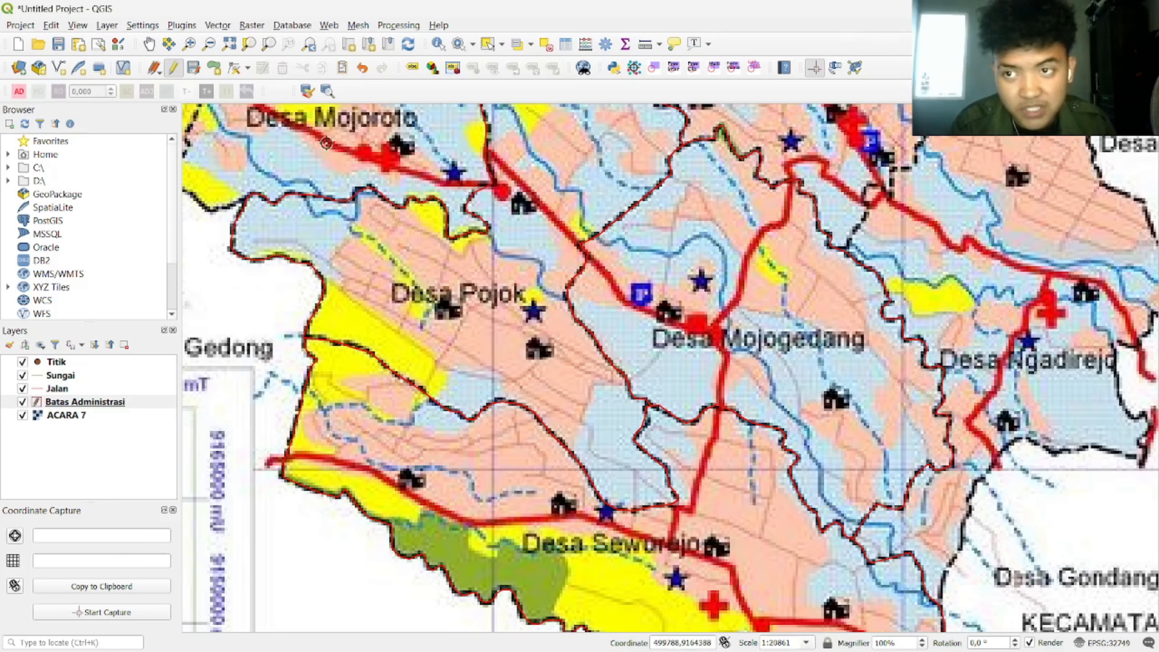
# Step: Save the Batas Administrasi layer edits and toggle editing off
pyautogui.click(193, 68)
pyautogui.click(174, 73)
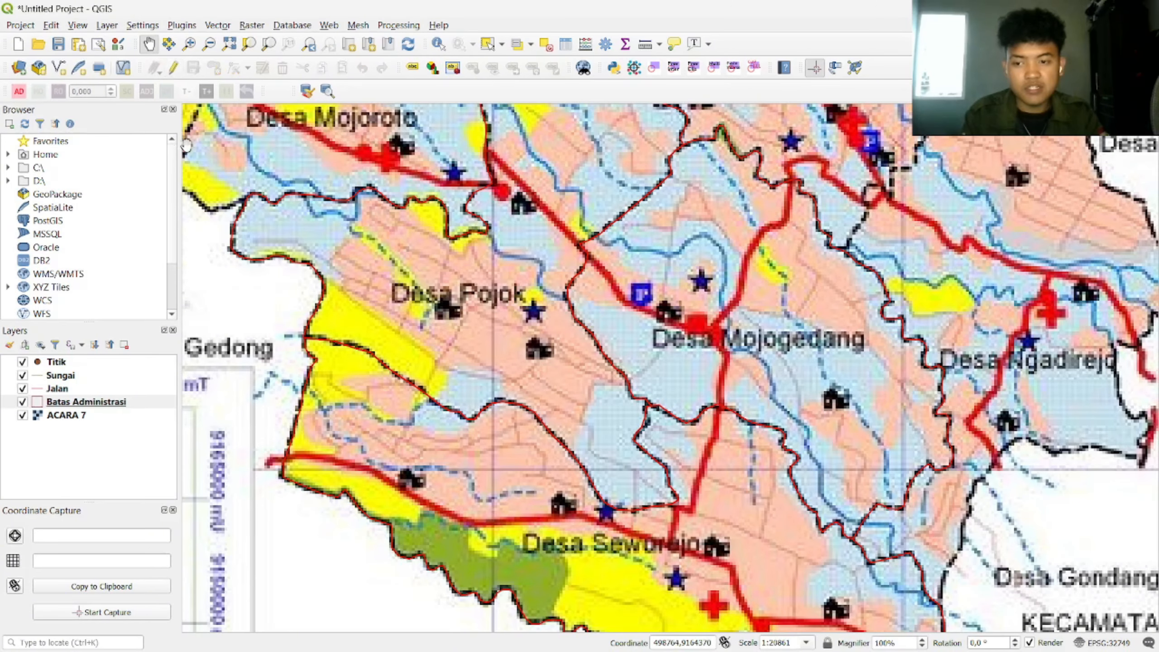
pyautogui.scroll(-1, 750, 341)
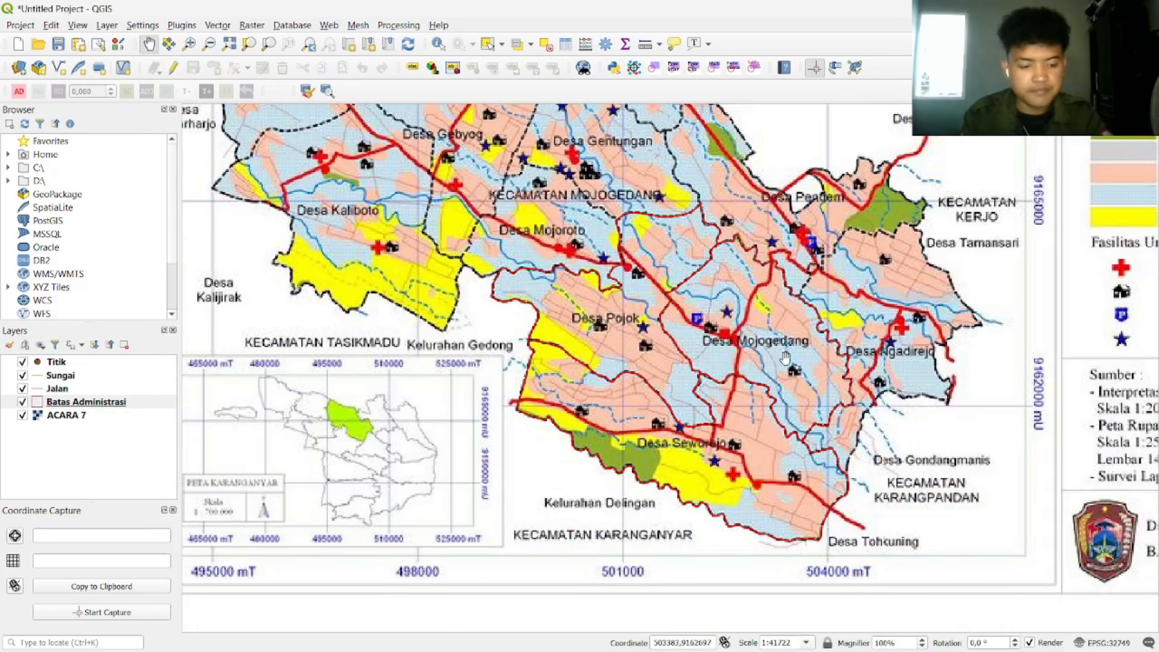
# Step: Put the Jalan layer in edit mode and digitize a first road line, clearing its NULL Keterangan
pyautogui.click(22, 416)
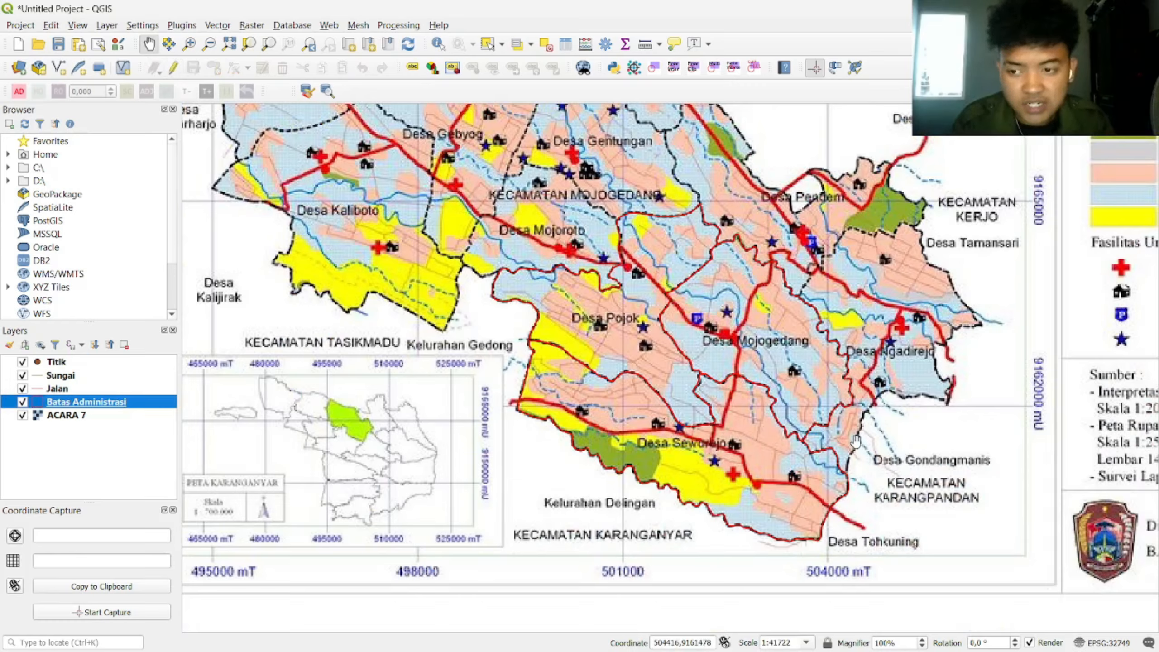
pyautogui.click(48, 389)
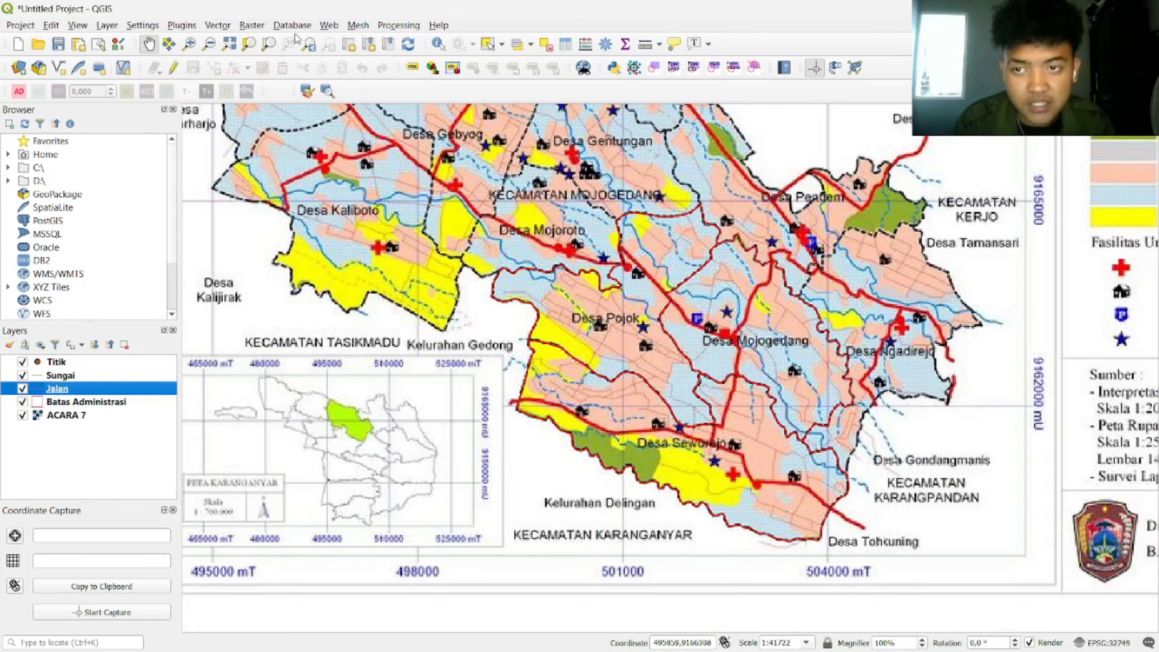
pyautogui.click(173, 68)
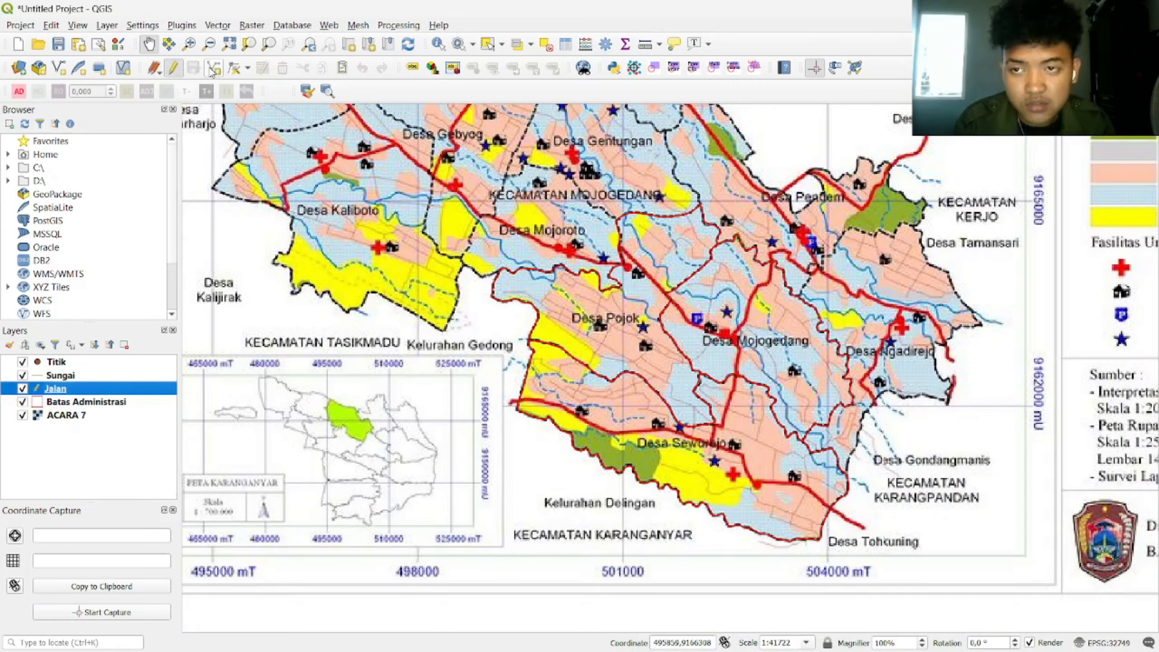
pyautogui.click(214, 68)
pyautogui.scroll(1, 633, 395)
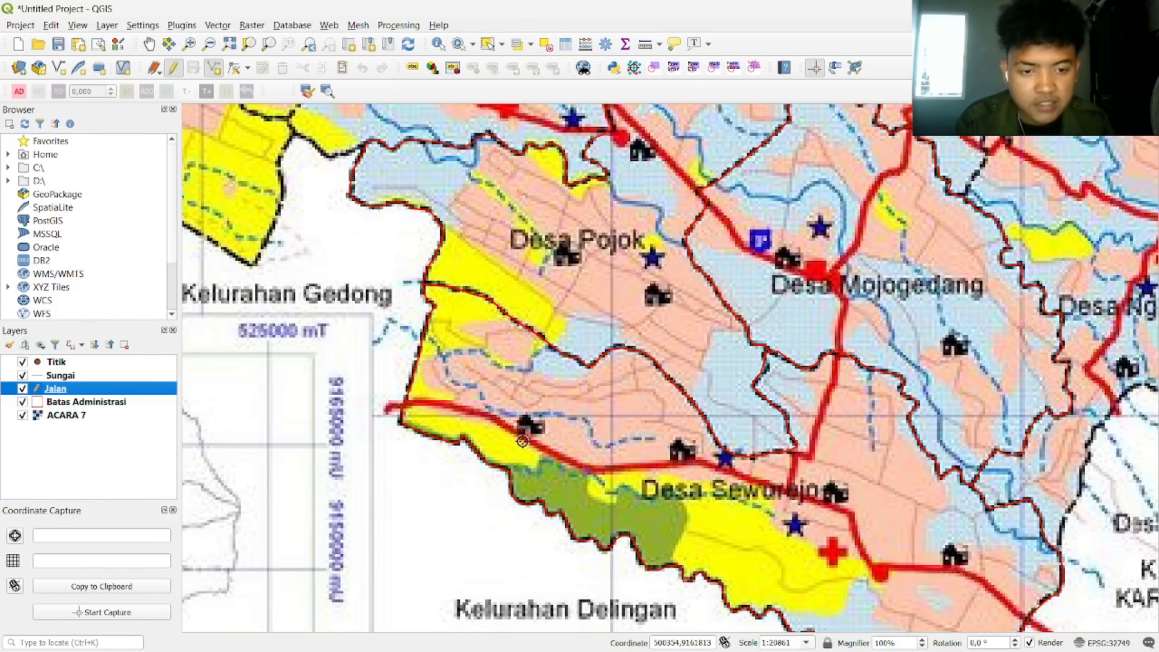
pyautogui.click(426, 402)
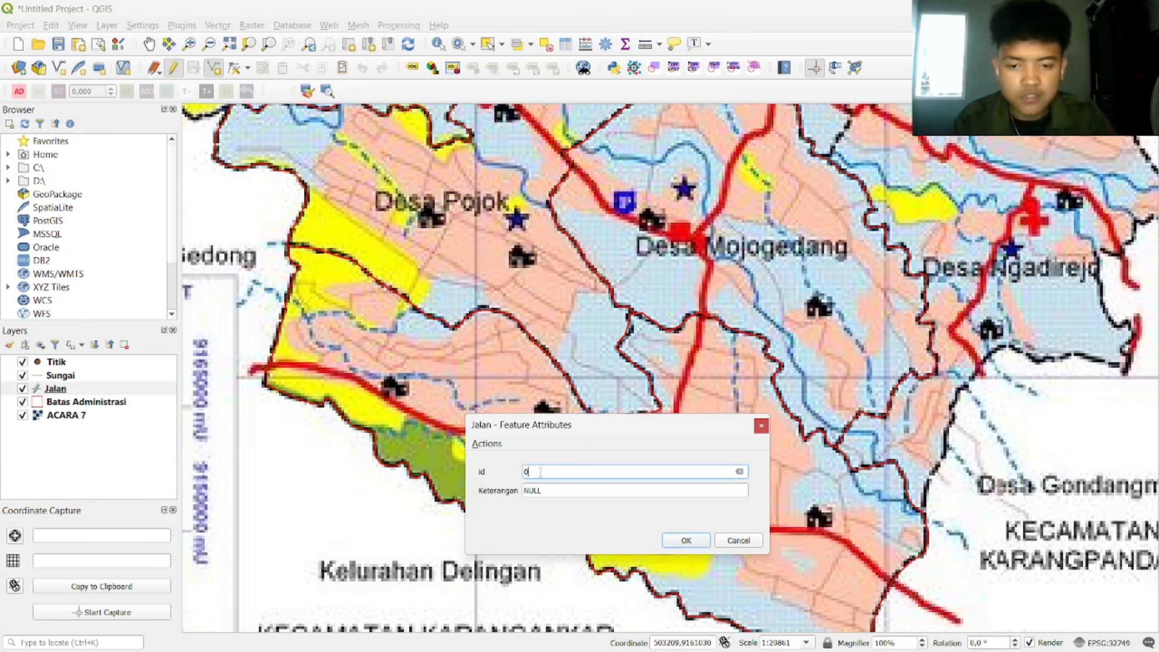
pyautogui.click(579, 489)
pyautogui.press('BackSpace')
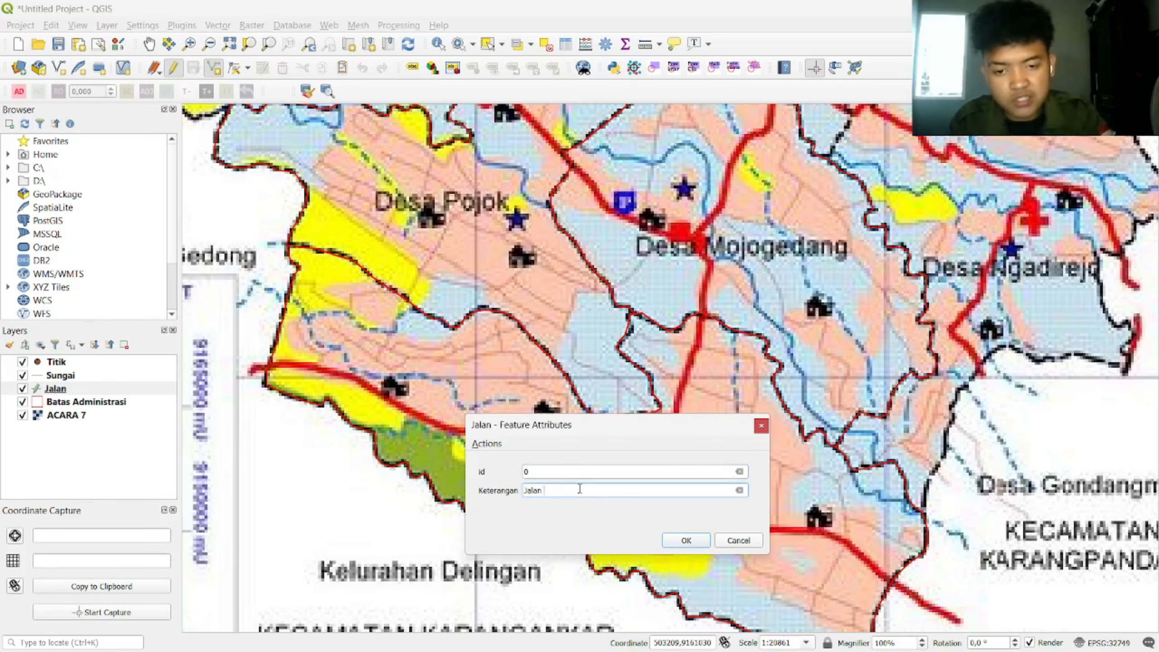
pyautogui.press('Return')
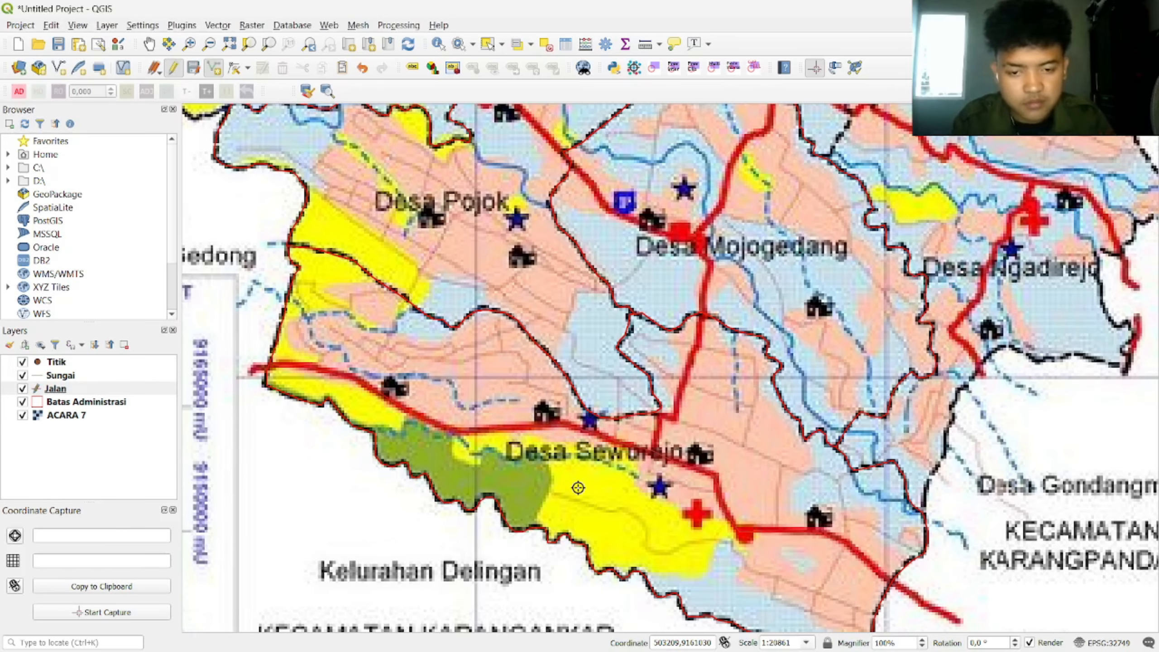
# Step: Digitize a second road described as 'Jalan', then pan to Desa Gentungan and Kecamatan Mojogedang
pyautogui.scroll(1, 667, 193)
pyautogui.scroll(-1, 676, 177)
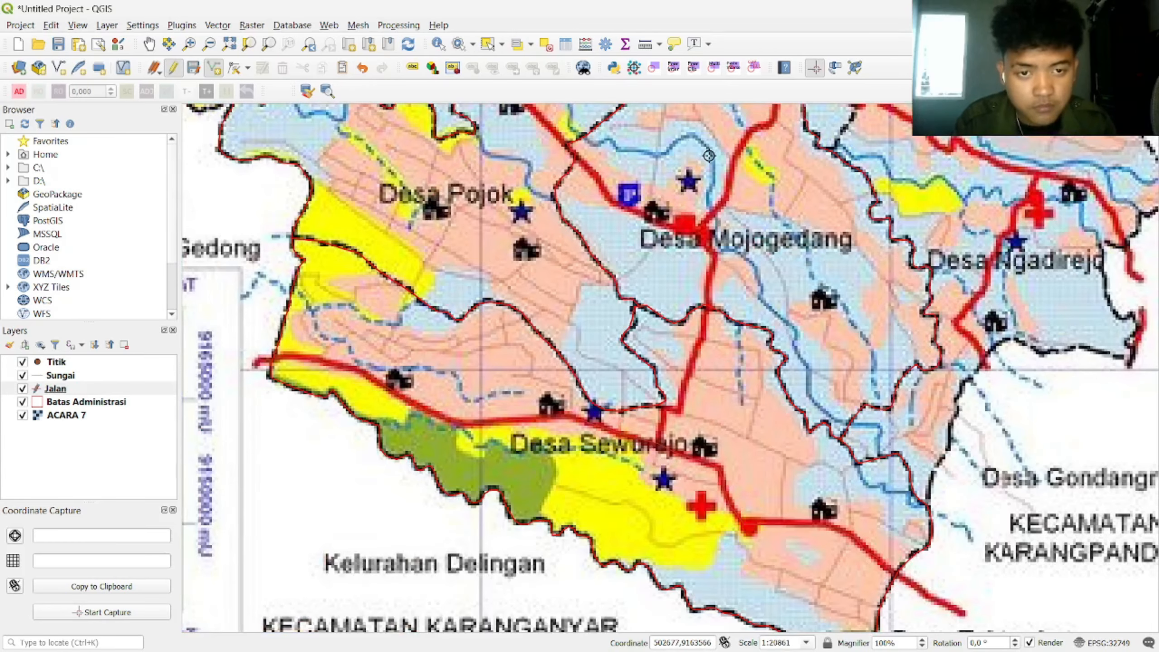
pyautogui.press('Up')
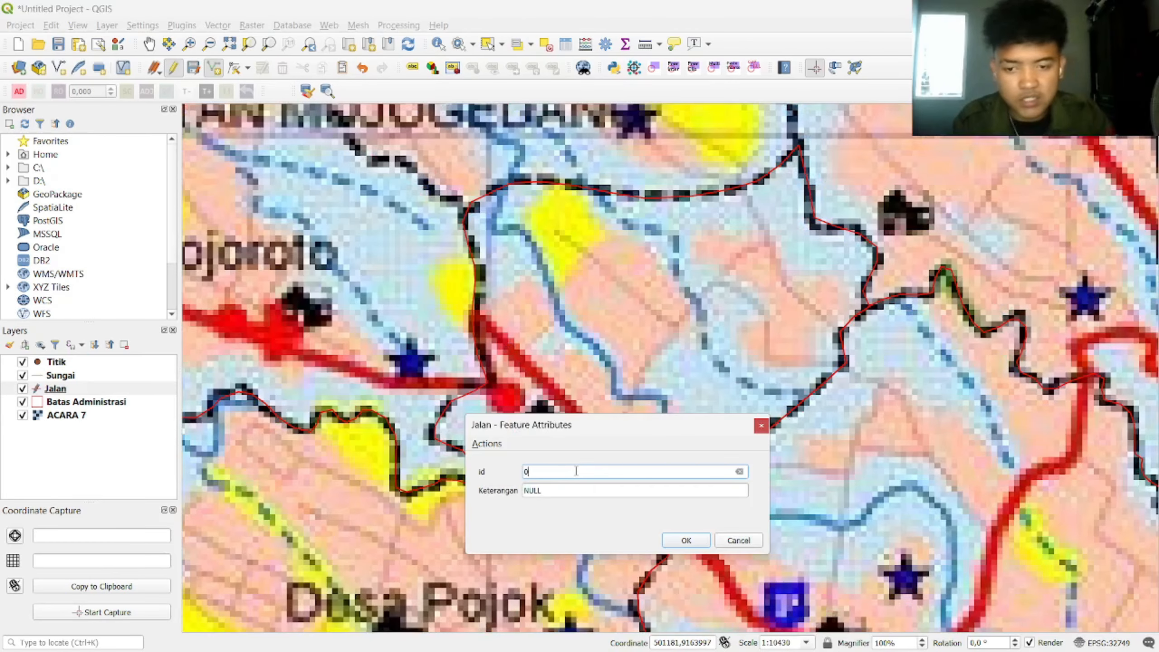
pyautogui.write('Jalan Kolektor')
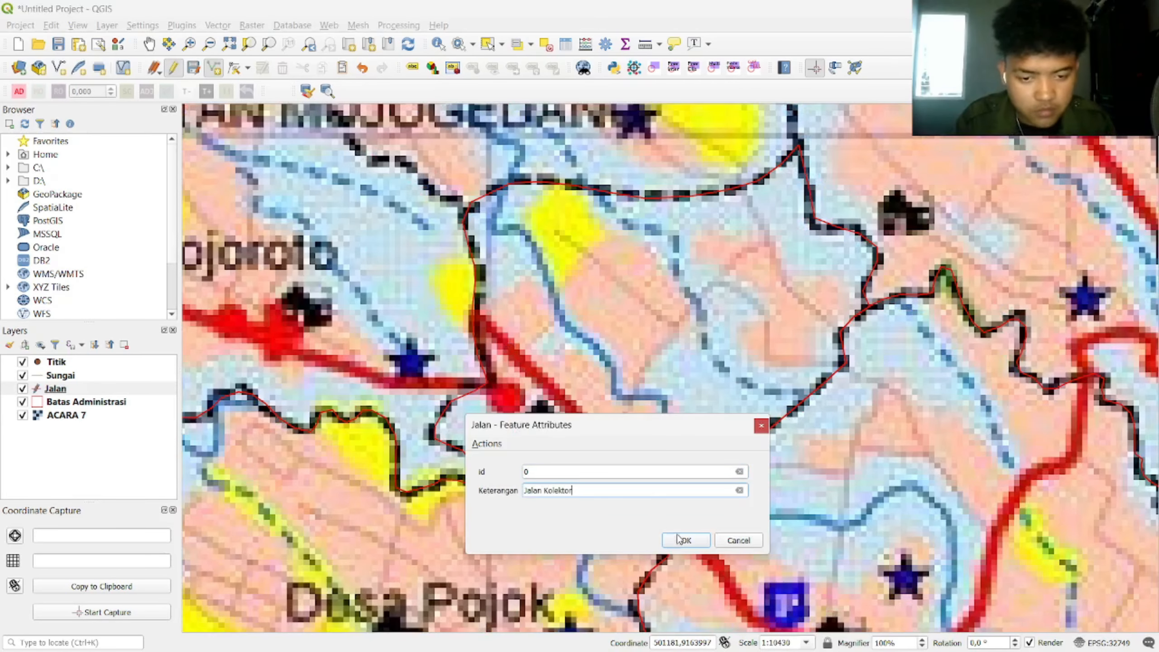
pyautogui.click(685, 540)
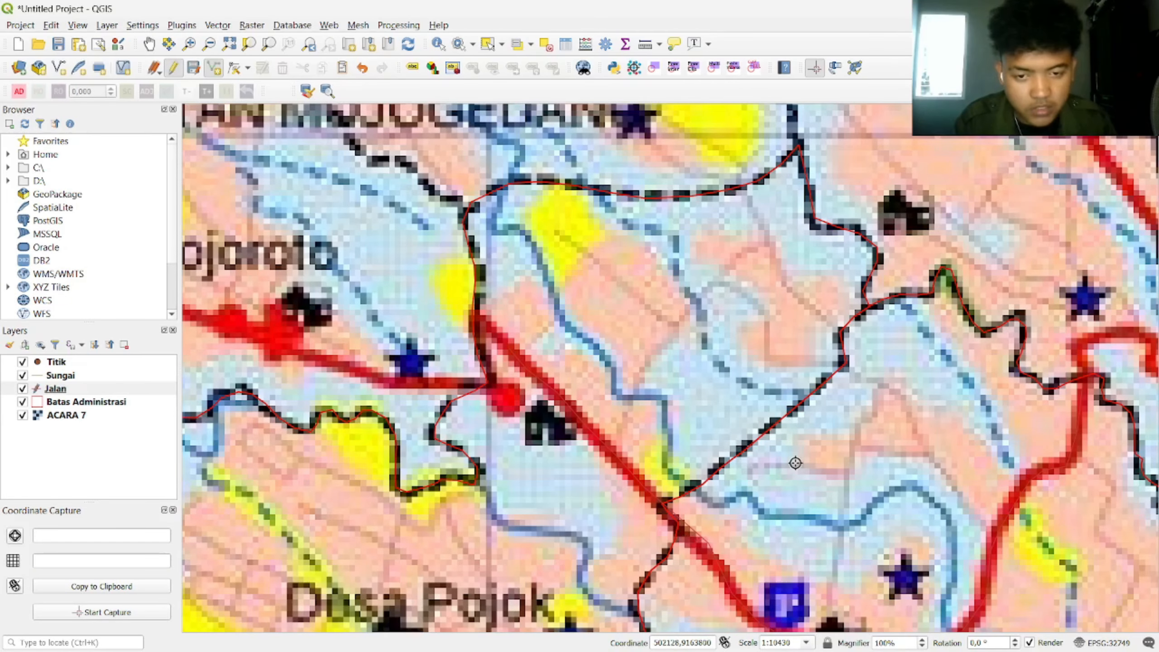
pyautogui.scroll(-1, 797, 462)
pyautogui.moveTo(828, 494); pyautogui.dragTo(675, 362)
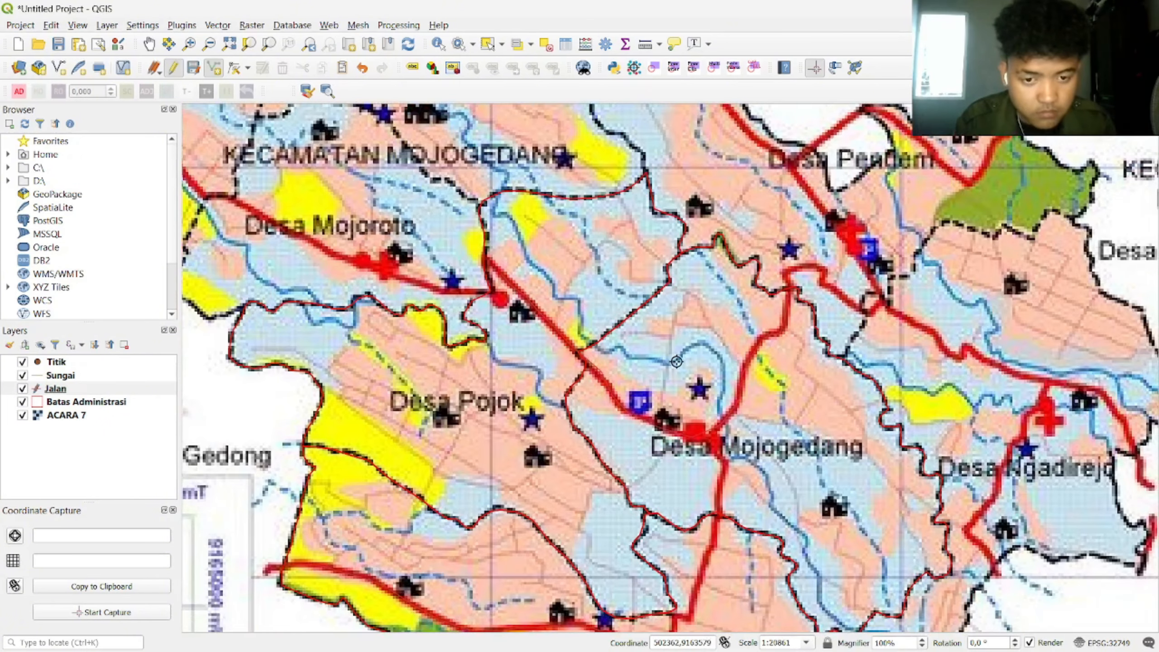
pyautogui.scroll(-1, 709, 441)
pyautogui.scroll(1, 718, 495)
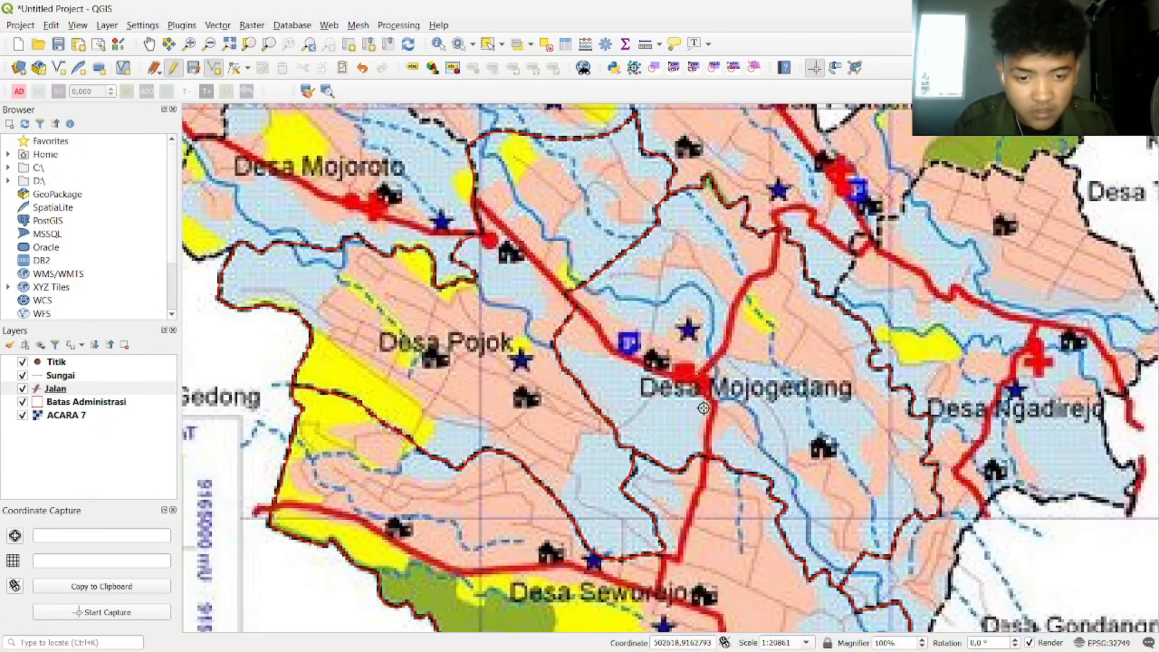
pyautogui.moveTo(658, 317); pyautogui.dragTo(664, 465)
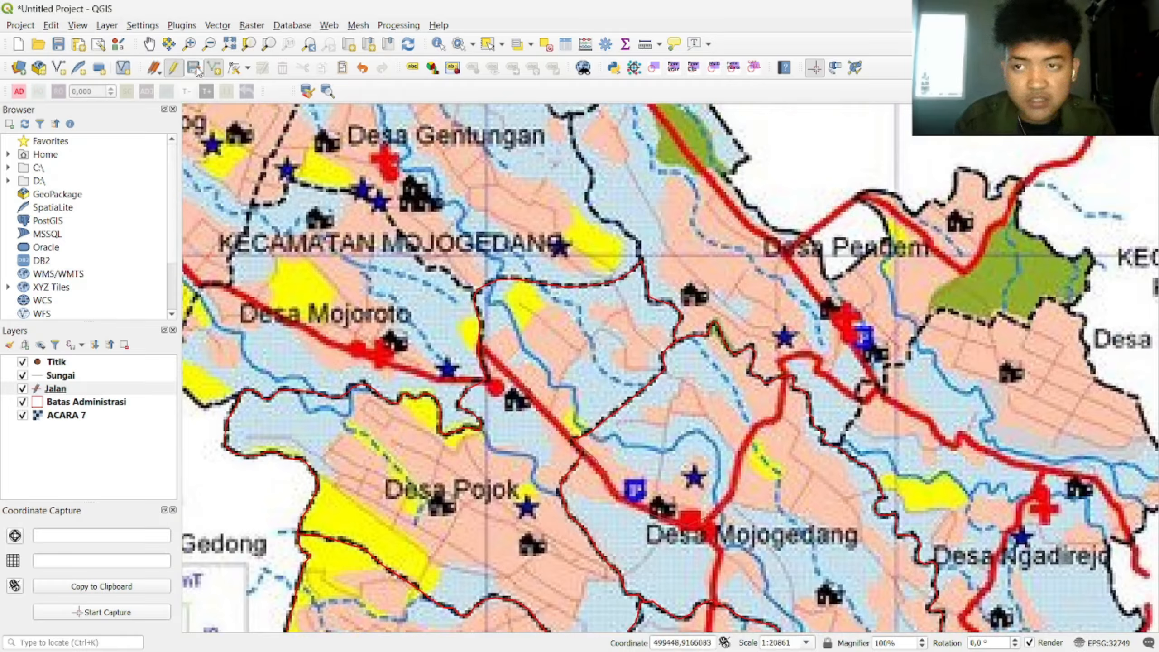
# Step: Switch editing from Jalan to Sungai and add a river line with id 0 described as 'Sungai'
pyautogui.click(174, 67)
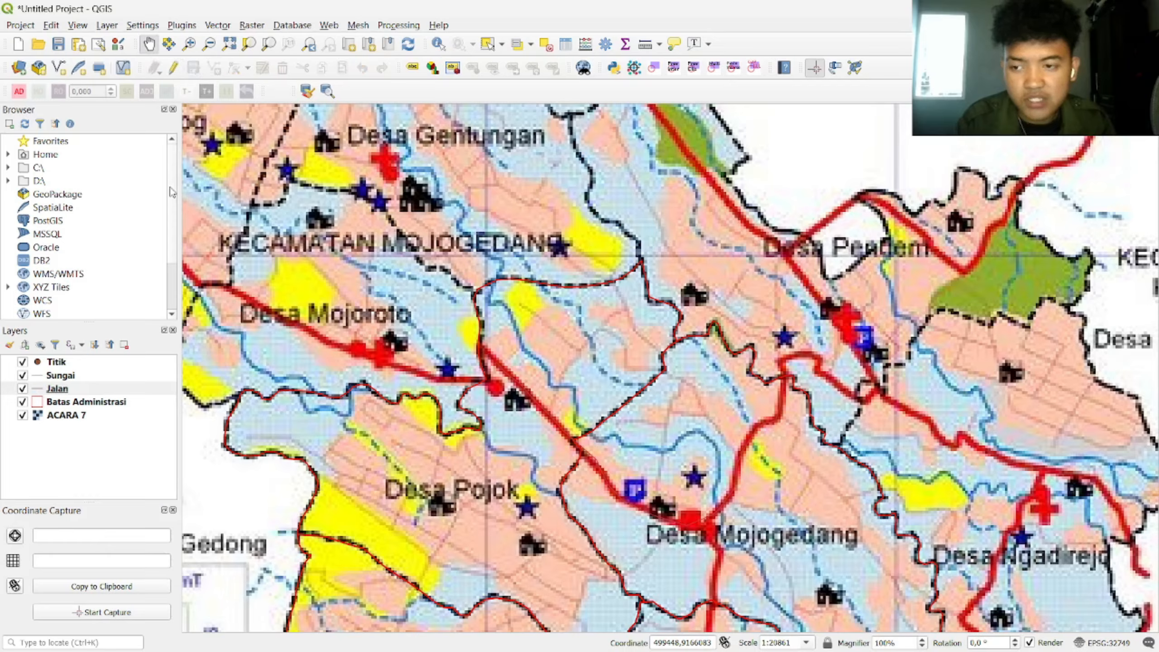
pyautogui.click(57, 376)
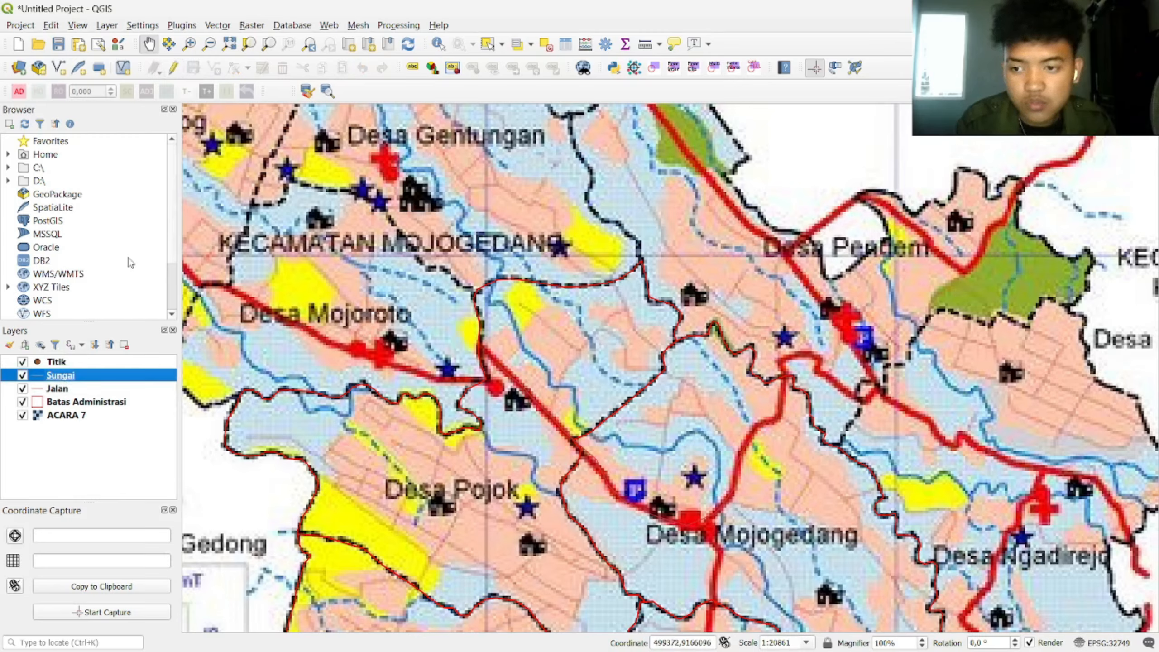
pyautogui.click(174, 67)
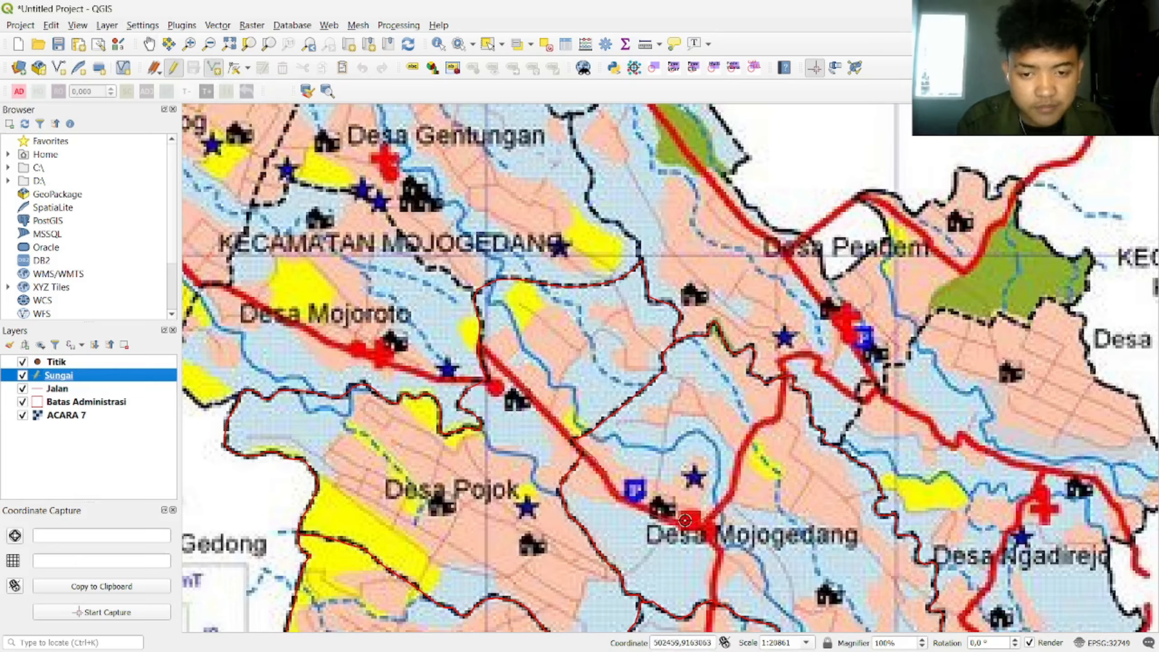
pyautogui.moveTo(620, 541); pyautogui.dragTo(646, 366)
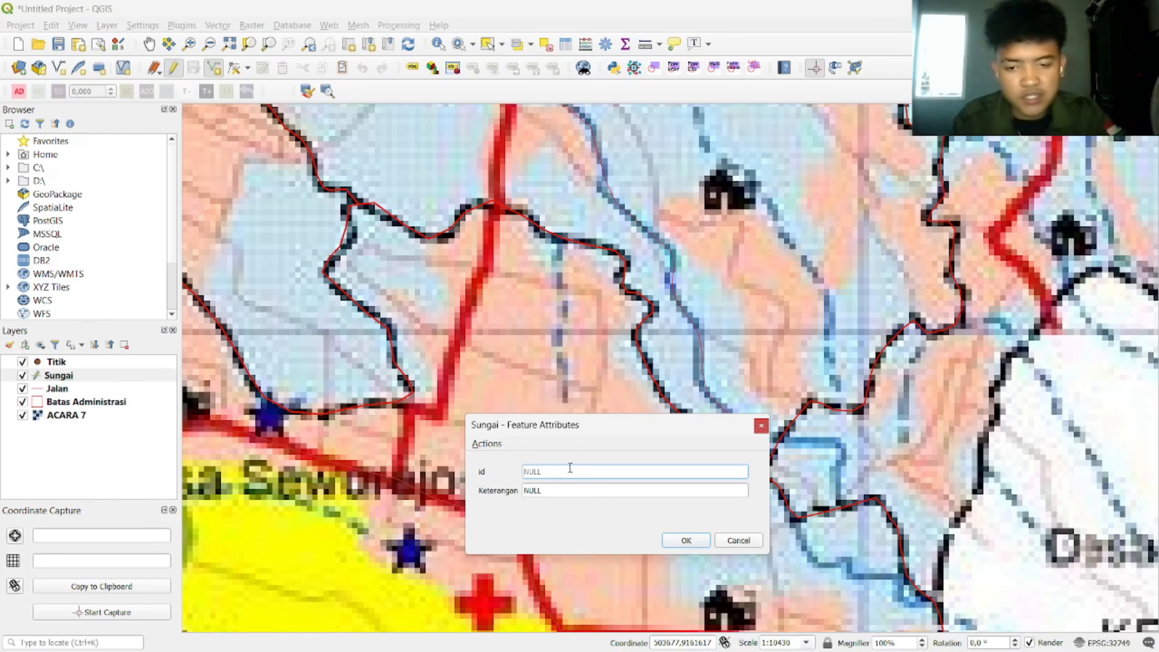
pyautogui.write('0')
pyautogui.click(561, 488)
pyautogui.write('Su')
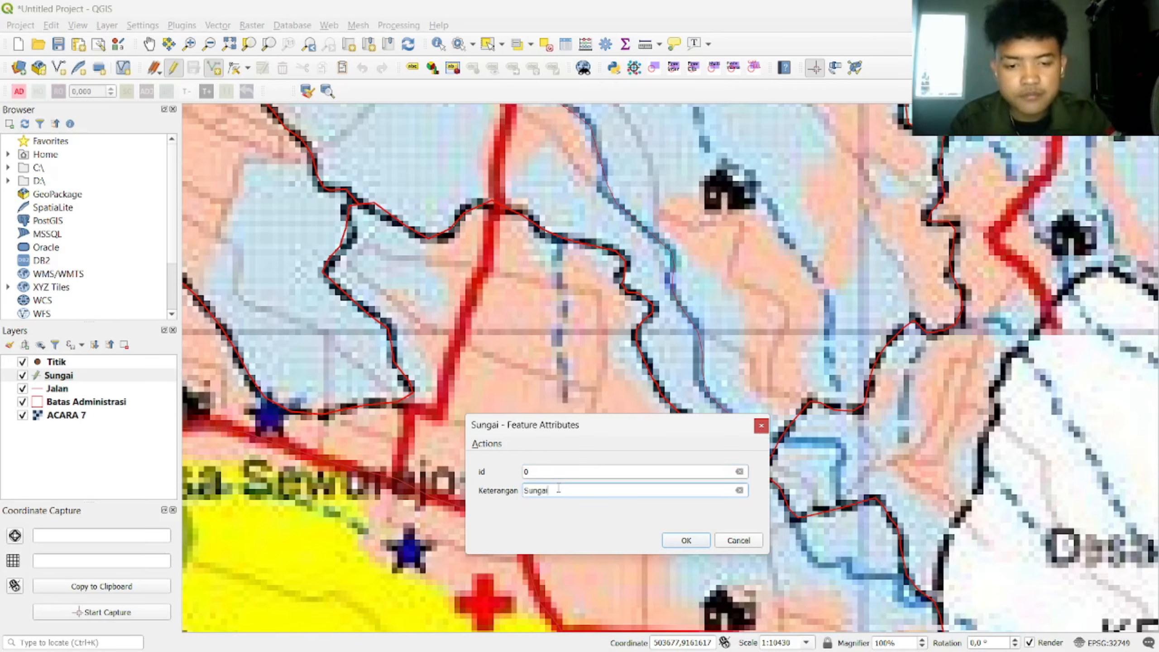
pyautogui.write('ngai')
pyautogui.press('Return')
# Step: Trace the dashed river near Gedong as a new line described as 'Sungai Musiman'
pyautogui.scroll(-2, 335, 376)
pyautogui.scroll(1, 598, 382)
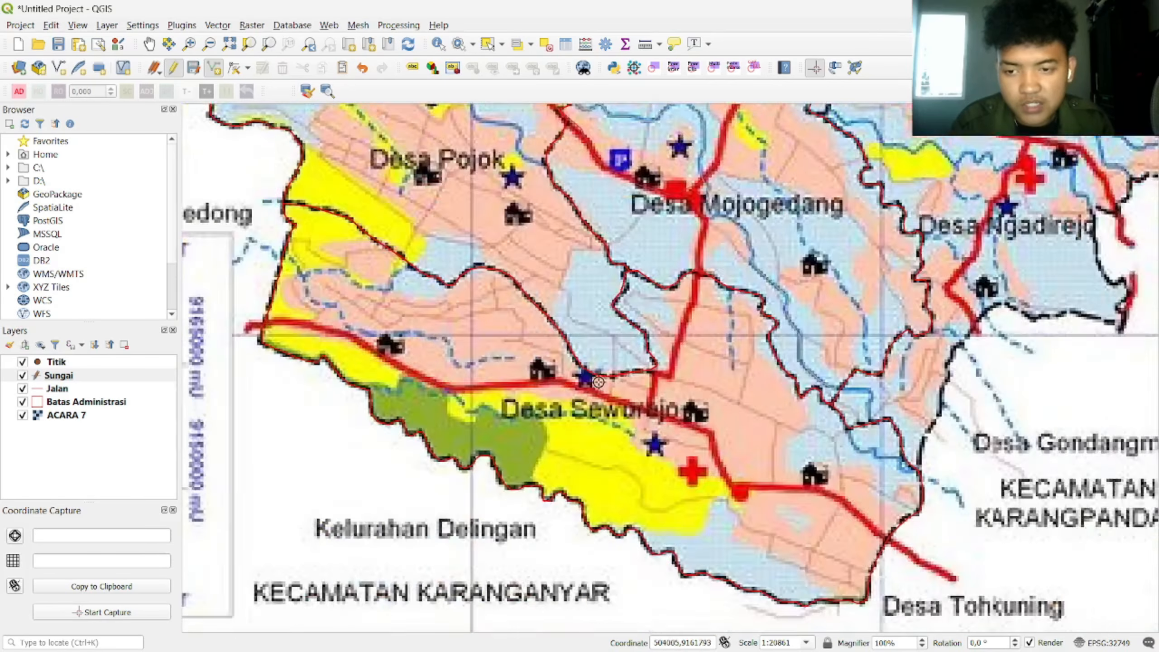
pyautogui.moveTo(598, 382); pyautogui.dragTo(901, 376)
pyautogui.scroll(1, 764, 287)
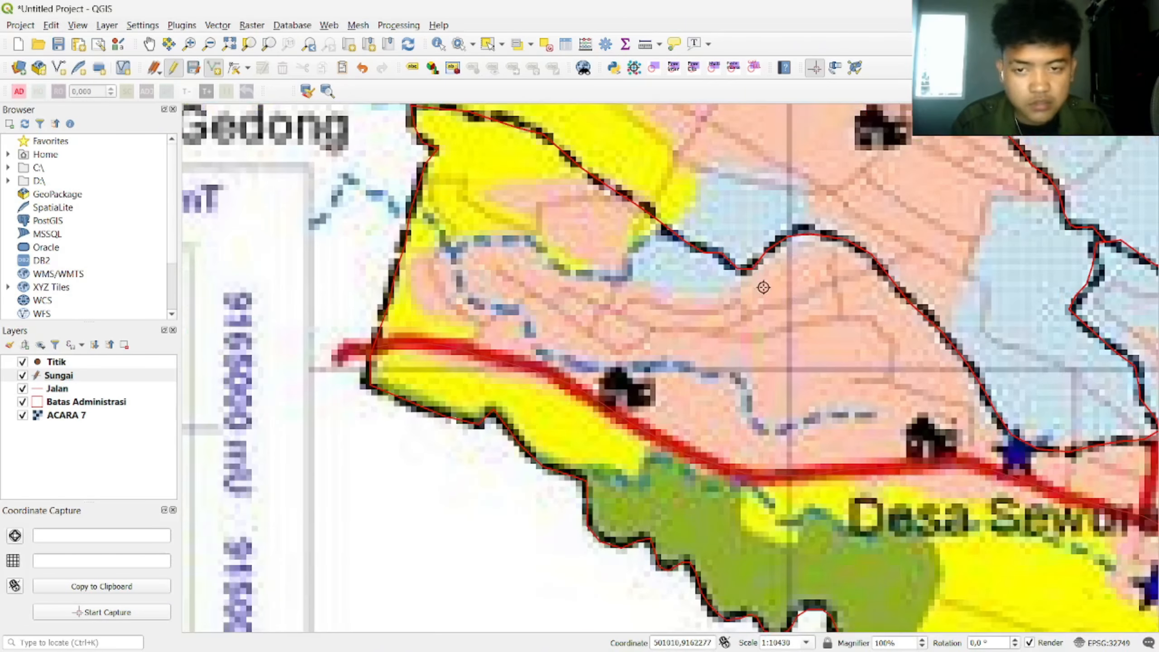
pyautogui.click(423, 214)
pyautogui.click(442, 231)
pyautogui.click(451, 248)
pyautogui.click(465, 297)
pyautogui.click(492, 311)
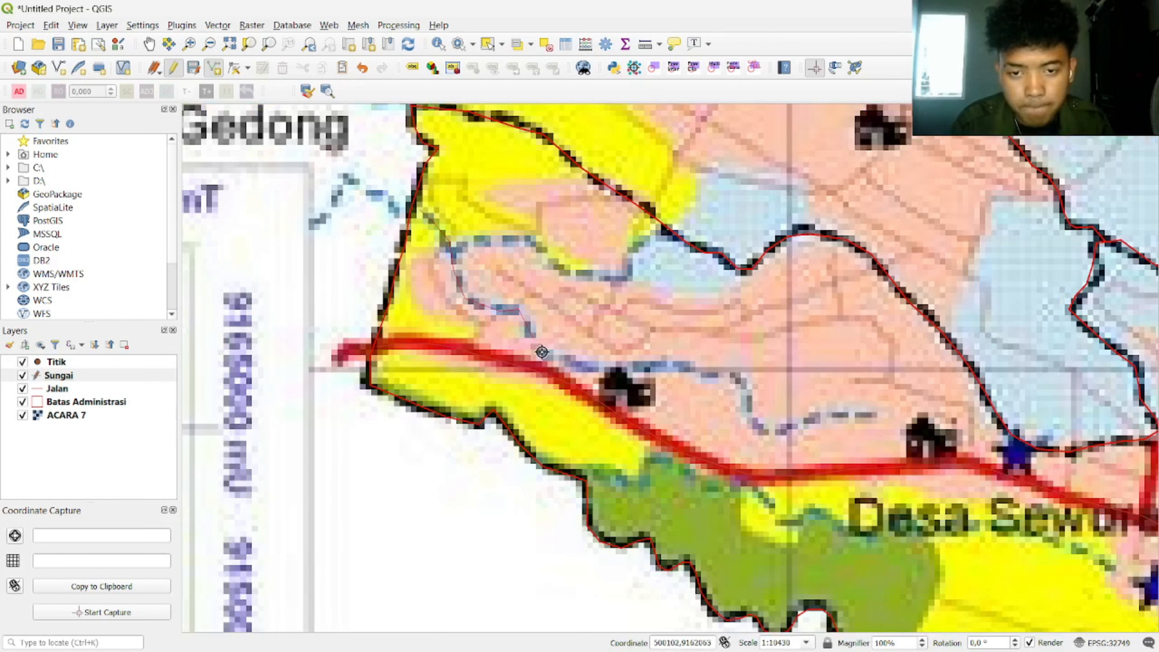
pyautogui.click(541, 352)
pyautogui.click(589, 367)
pyautogui.click(626, 364)
pyautogui.click(684, 366)
pyautogui.click(741, 386)
pyautogui.click(771, 431)
pyautogui.click(872, 415)
pyautogui.rightClick(872, 415)
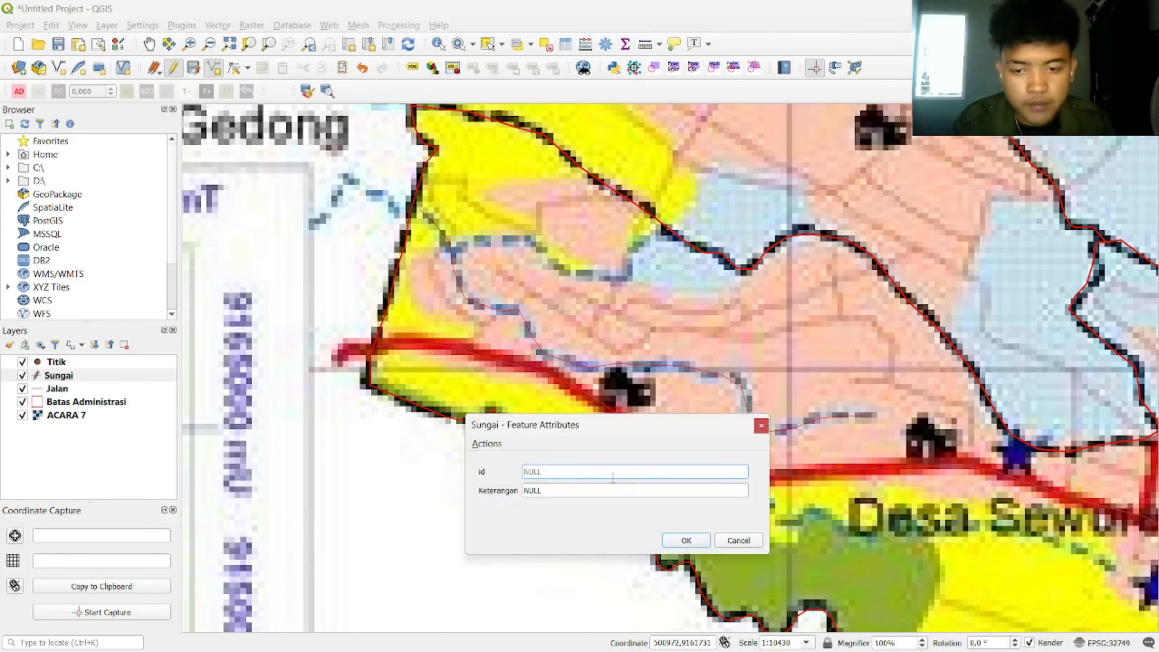
pyautogui.write('Sungai Musiman')
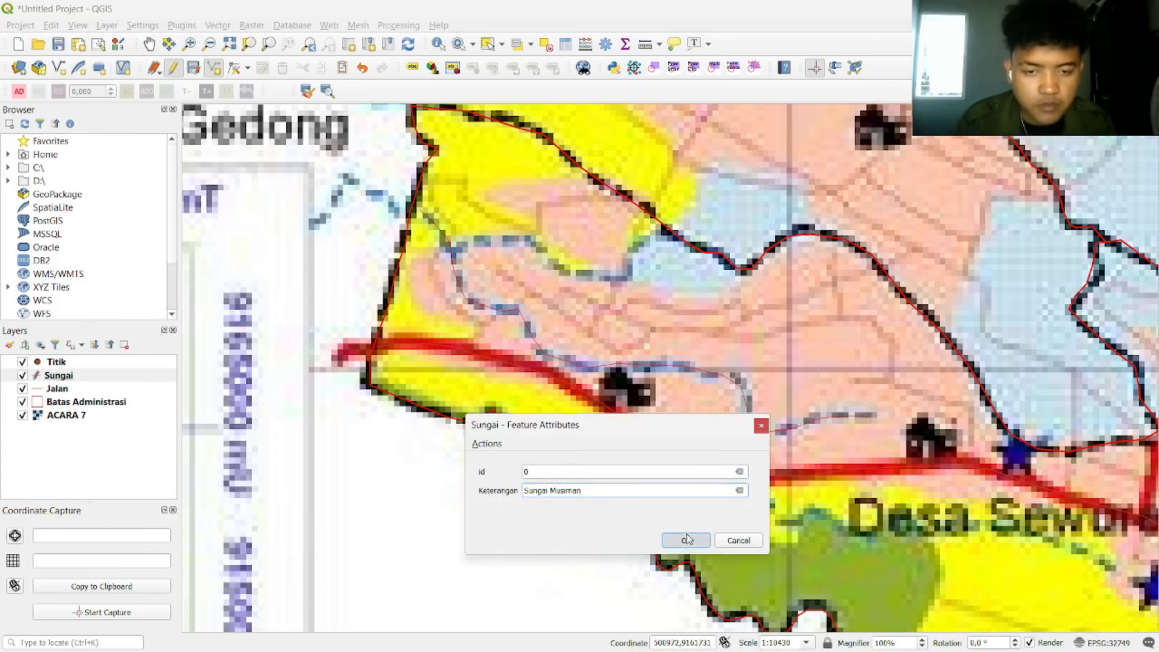
pyautogui.click(685, 540)
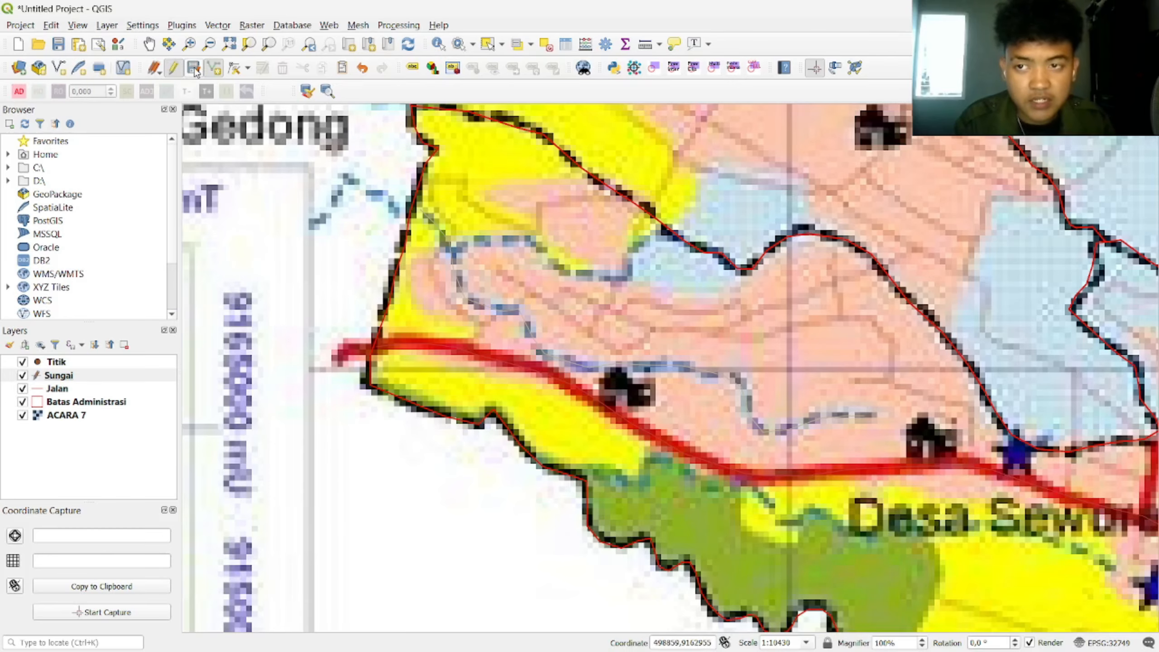
# Step: Stop editing Sungai and put the Titik layer into edit mode for adding points
pyautogui.click(173, 68)
pyautogui.scroll(-2, 616, 431)
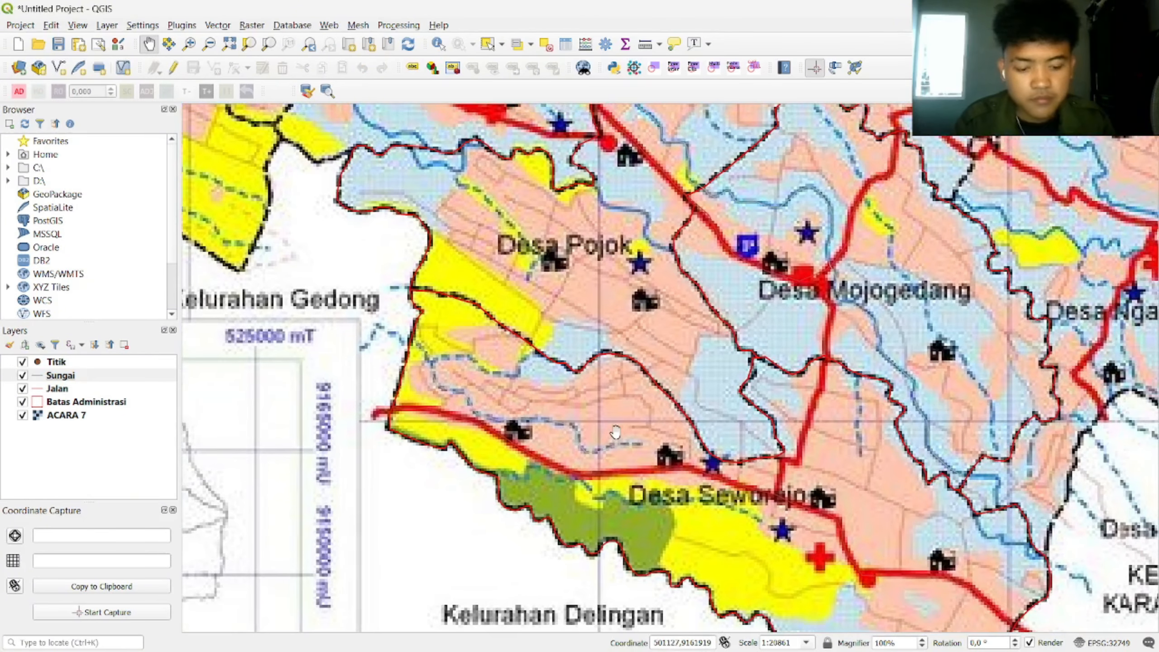
pyautogui.moveTo(615, 431); pyautogui.dragTo(547, 435)
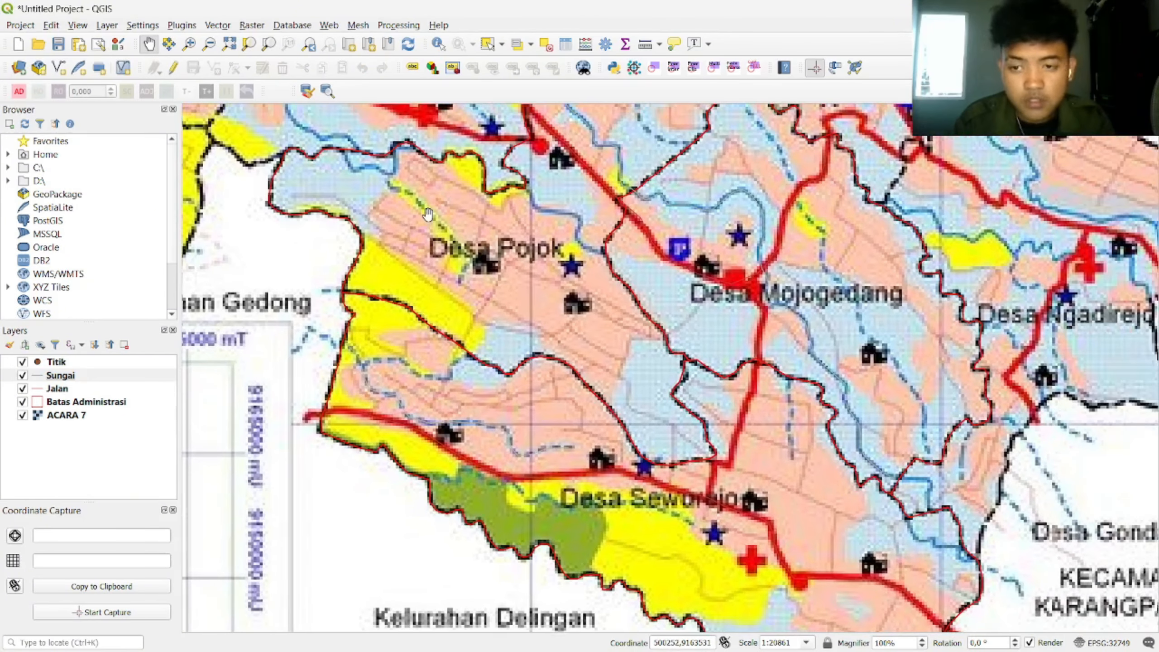
pyautogui.click(74, 364)
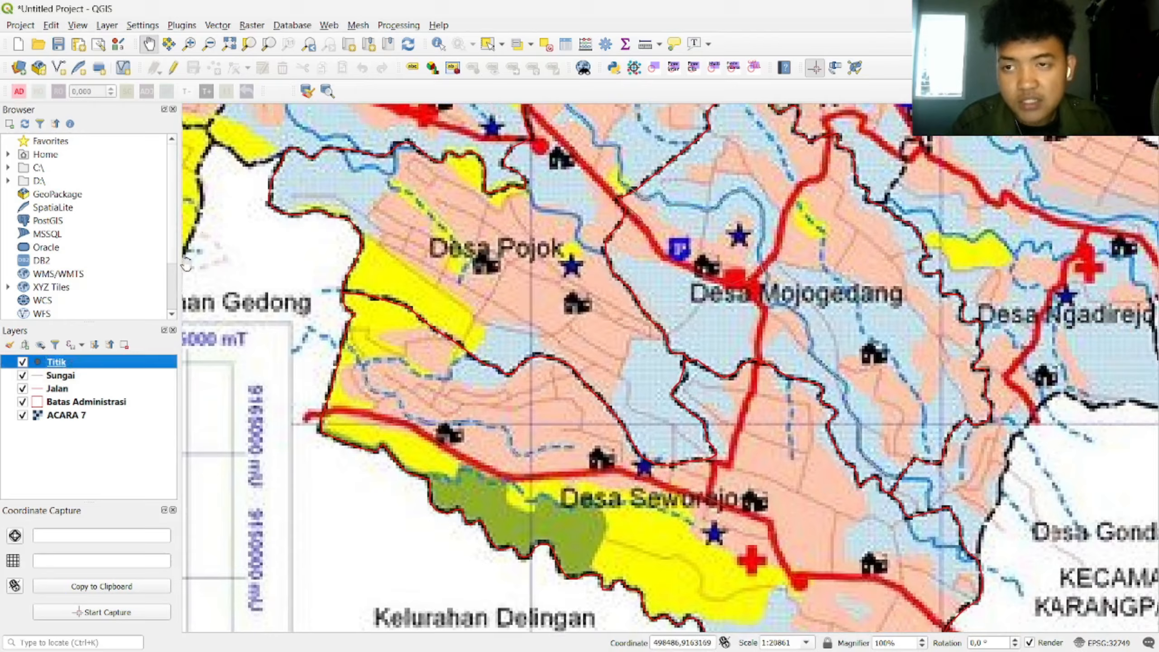
pyautogui.click(171, 72)
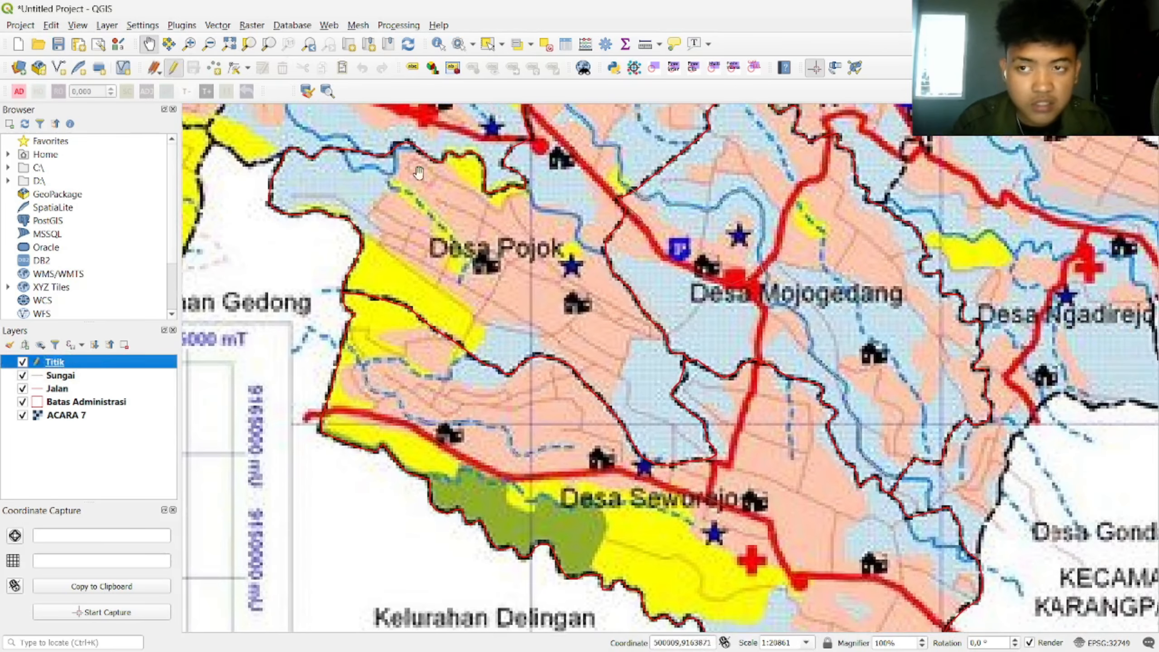
pyautogui.click(217, 69)
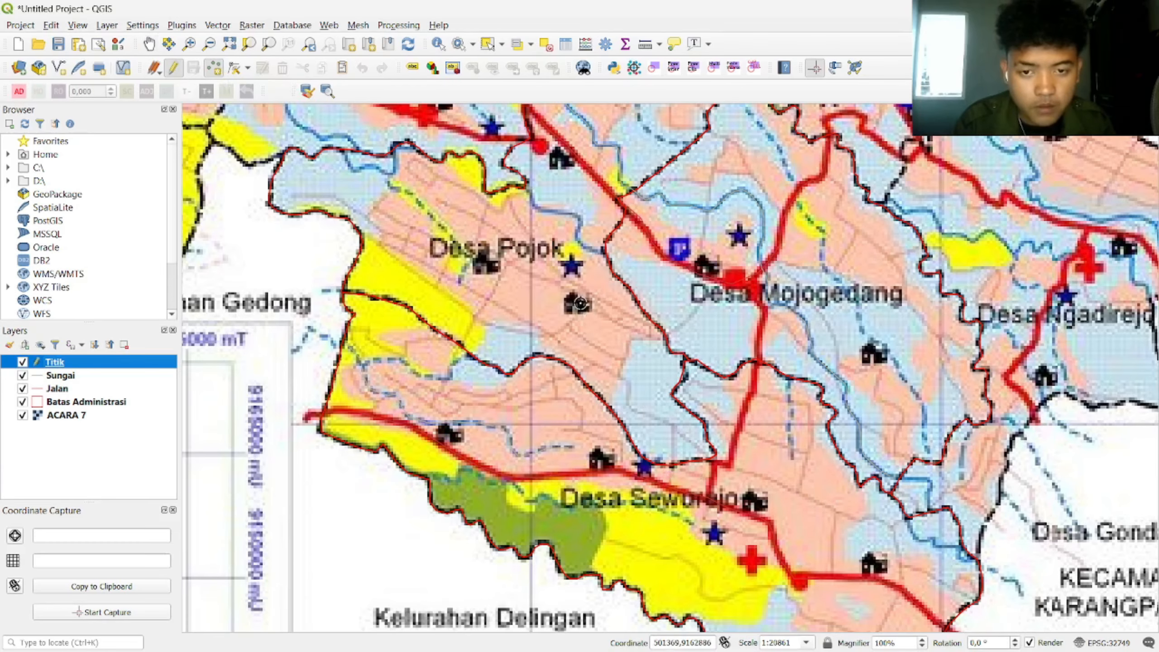
pyautogui.scroll(2, 615, 488)
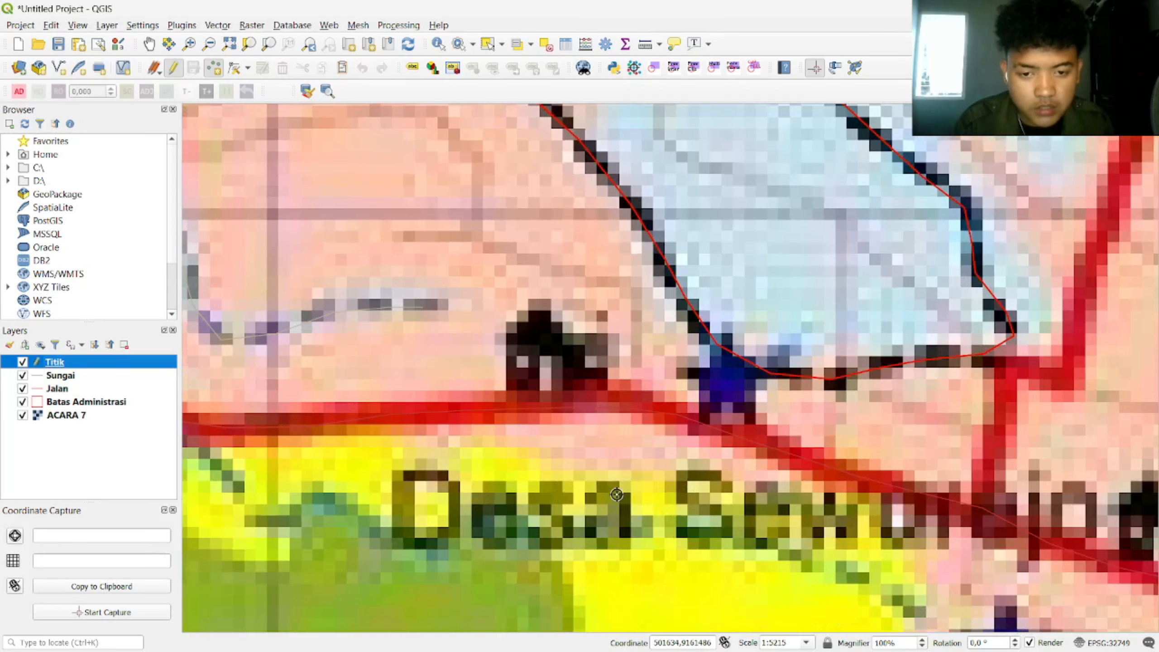
# Step: Add a point on the building symbol with id 0 and Keterangan 'Pendidikan'
pyautogui.click(548, 362)
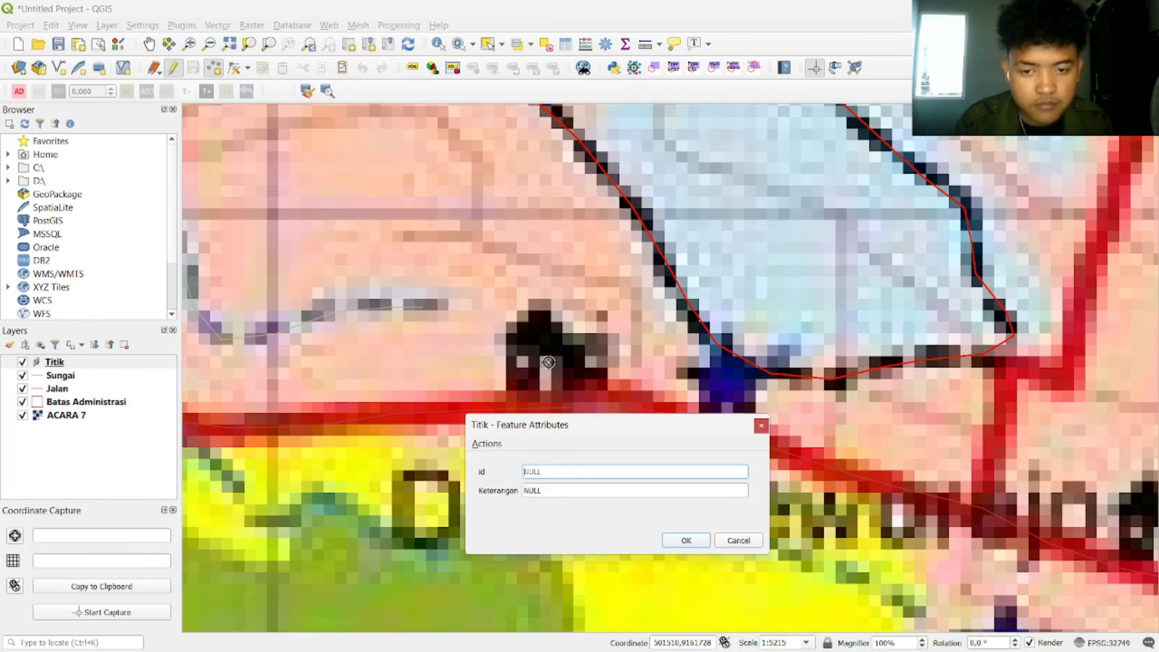
pyautogui.write('0')
pyautogui.click(609, 491)
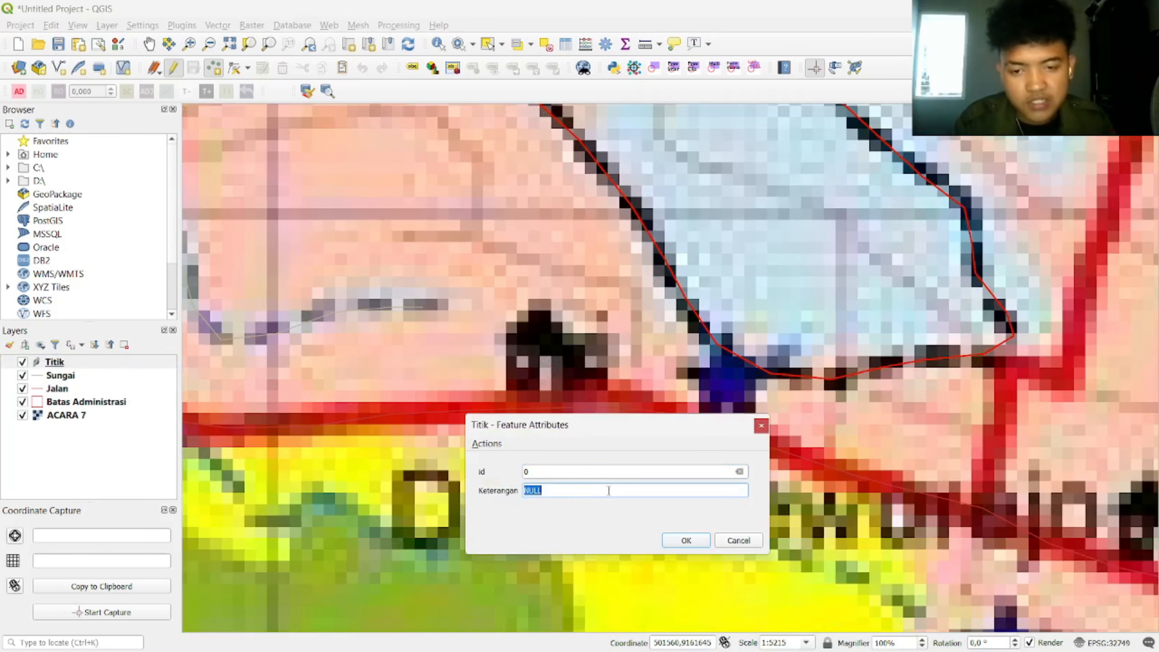
pyautogui.write('Pendidikan')
pyautogui.press('Return')
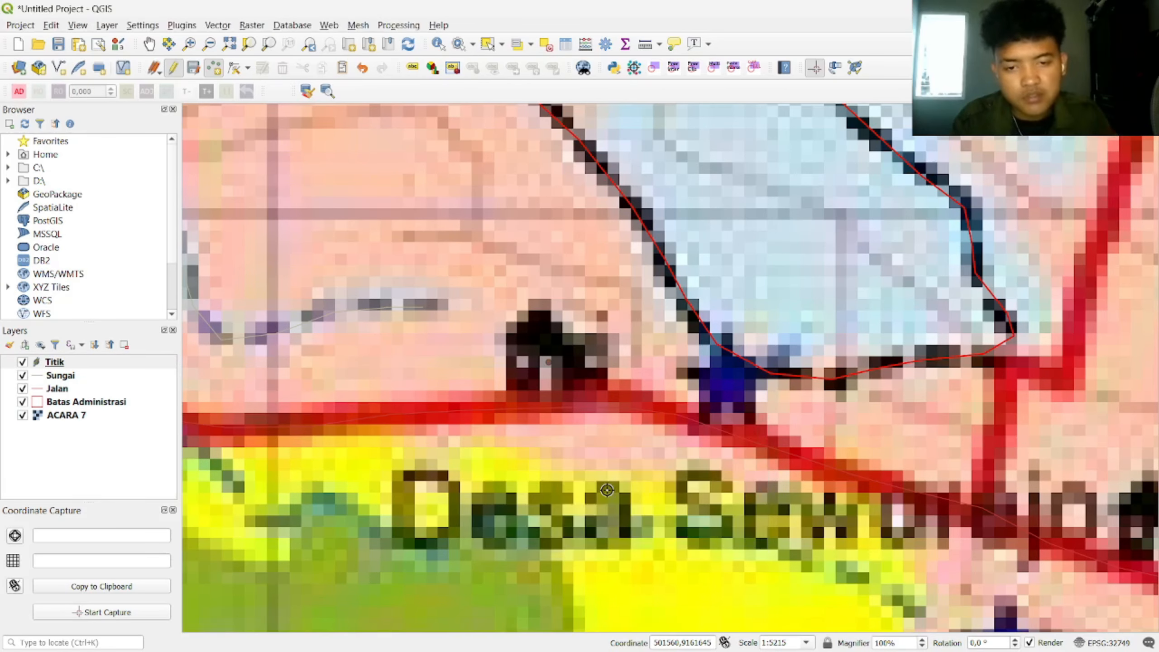
# Step: Add a 'Gereja' point near Desa Pojok, then save the Titik edits and stop editing
pyautogui.scroll(-4, 730, 366)
pyautogui.scroll(2, 827, 275)
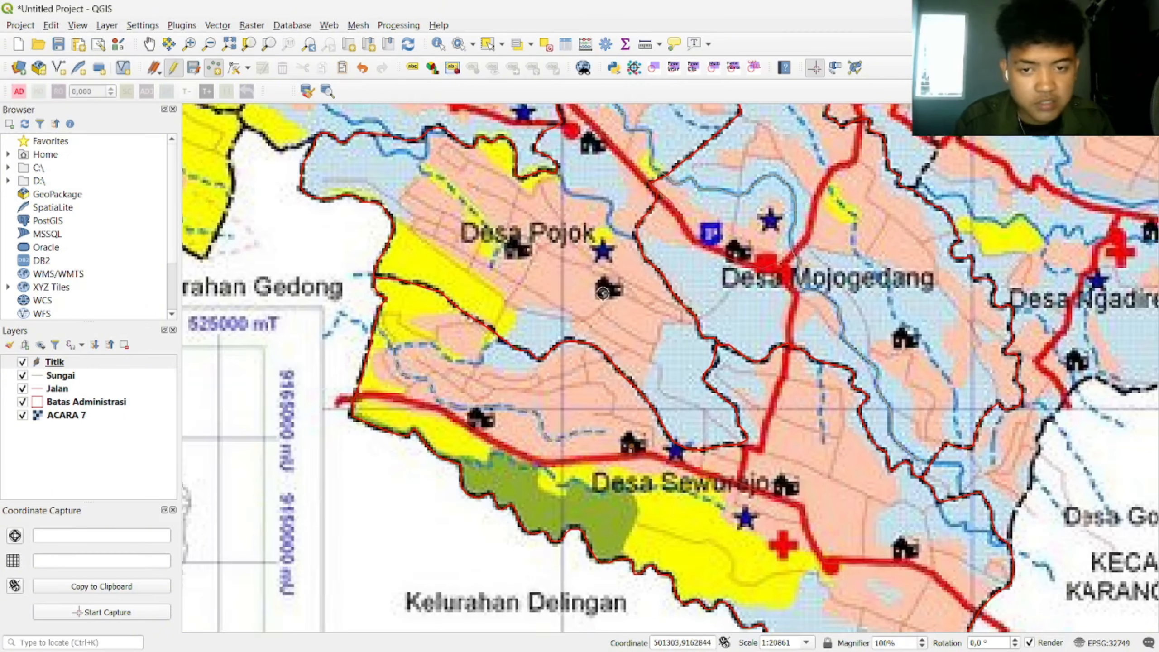
pyautogui.click(604, 289)
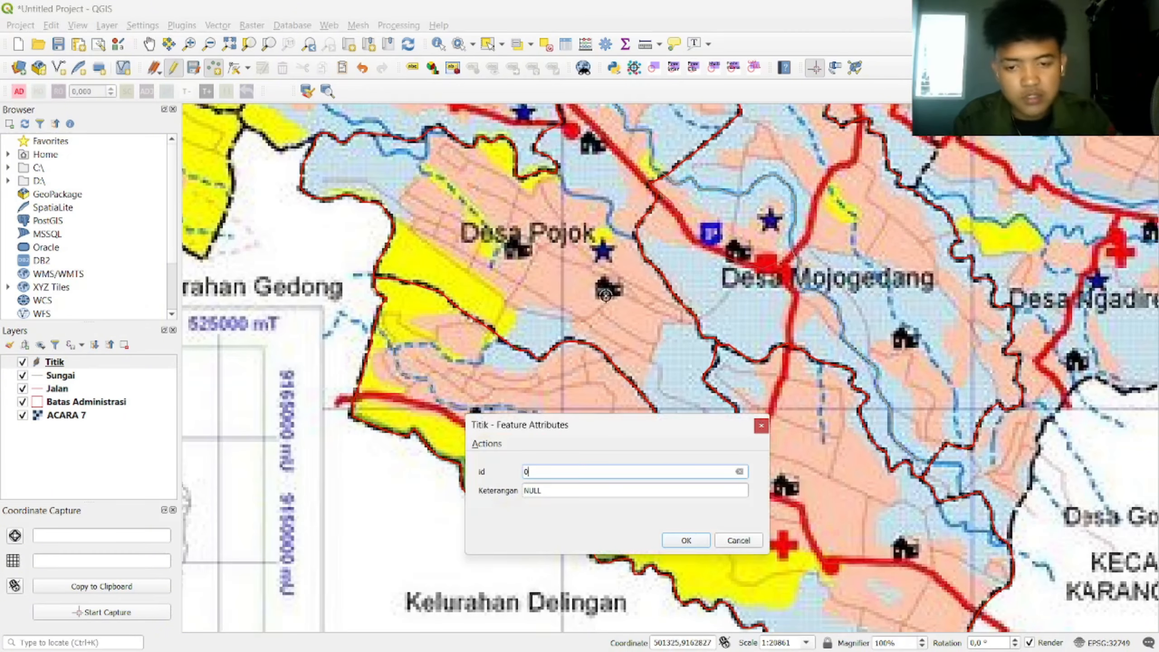
pyautogui.click(577, 492)
pyautogui.write('Rumah')
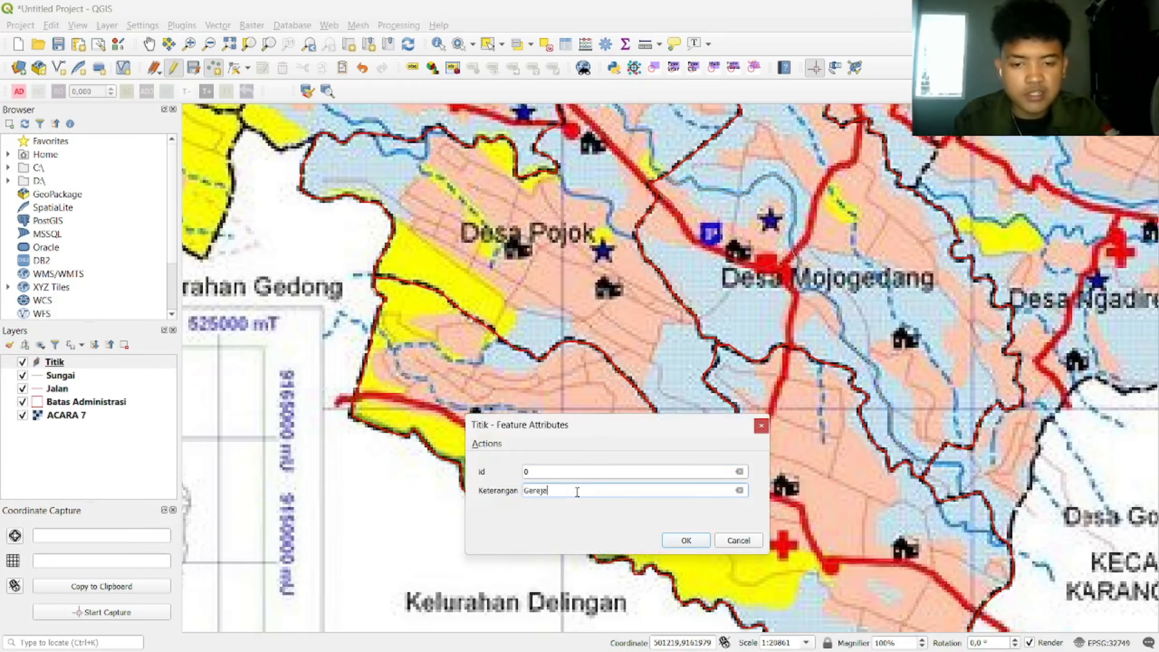
pyautogui.click(687, 541)
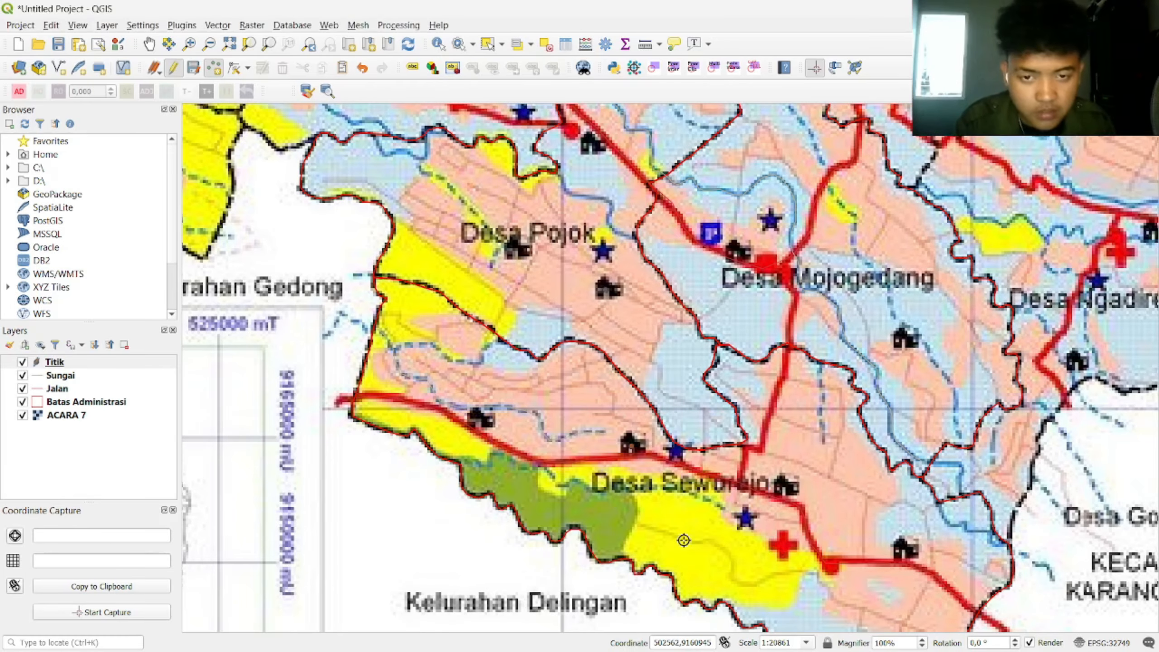
pyautogui.click(195, 68)
pyautogui.click(173, 69)
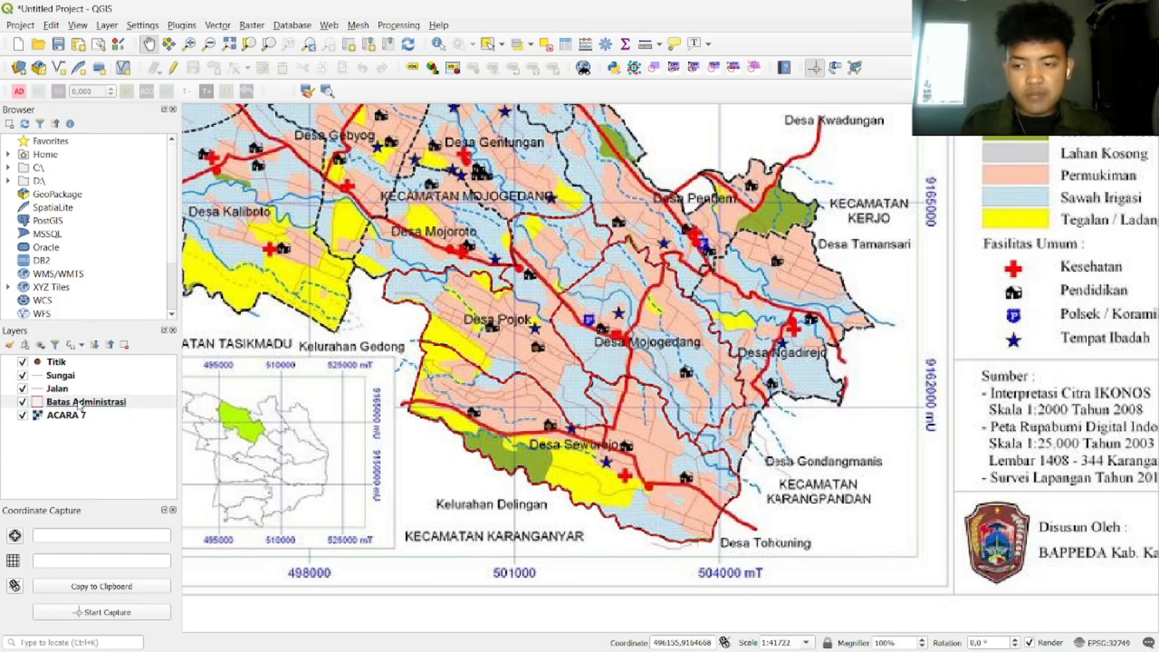
# Step: Open the Batas Administrasi attribute table in edit mode and enter Ladang and Kebun for the first two features
pyautogui.click(99, 406)
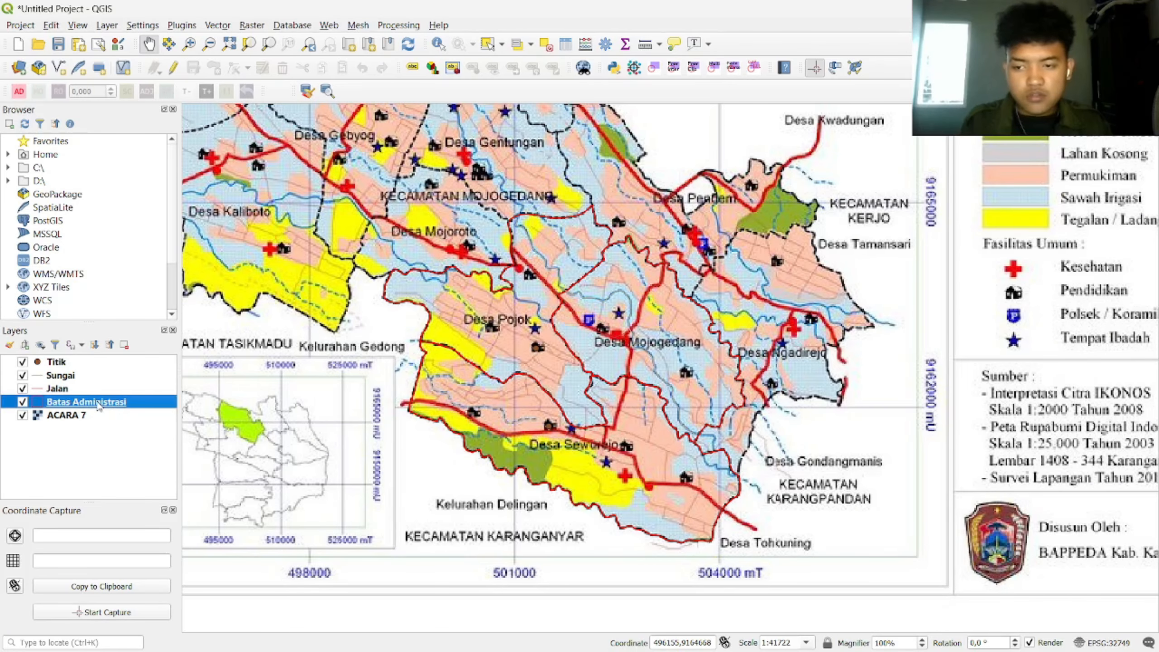
pyautogui.rightClick(99, 406)
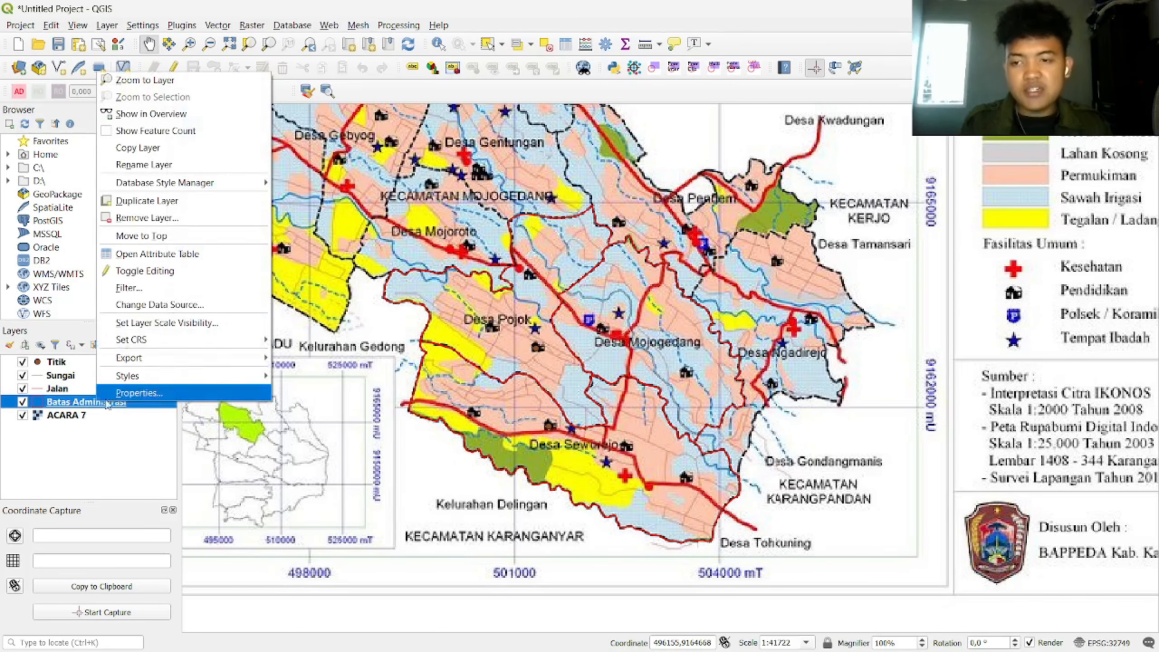
pyautogui.click(196, 257)
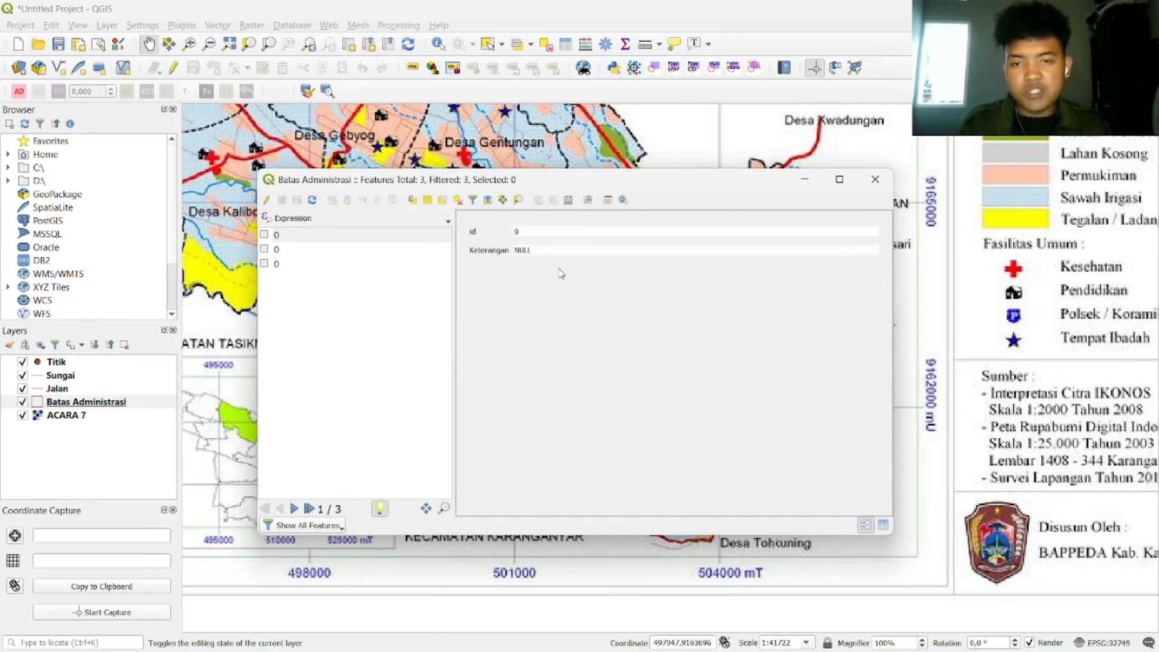
pyautogui.click(267, 201)
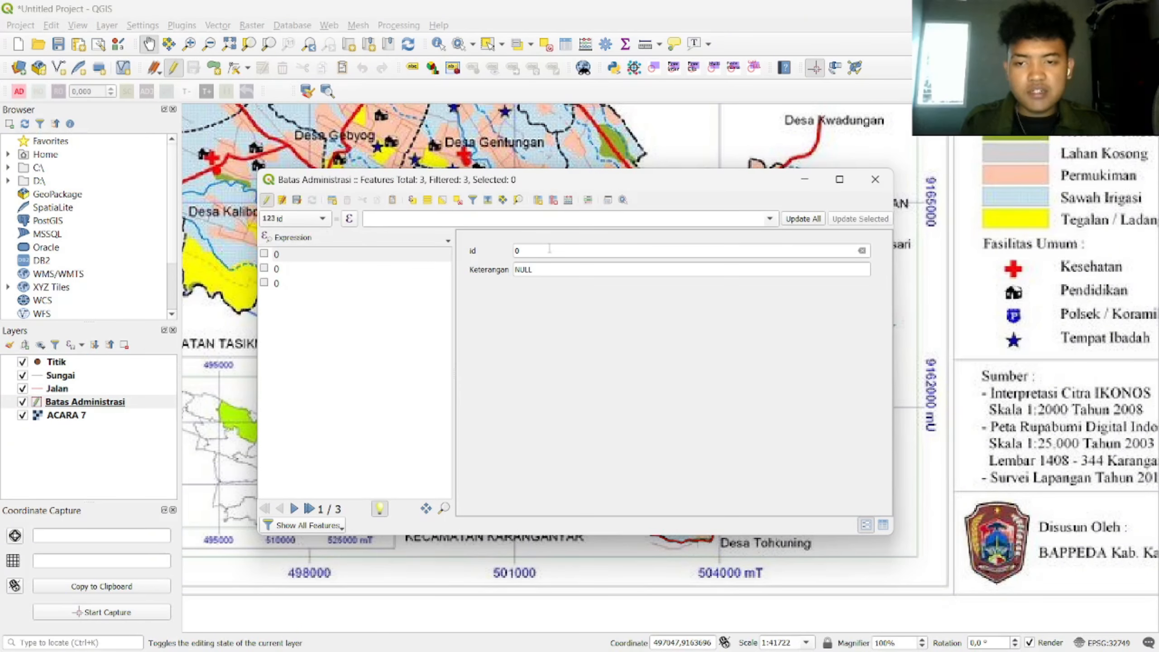
pyautogui.click(559, 270)
pyautogui.write('Ldan')
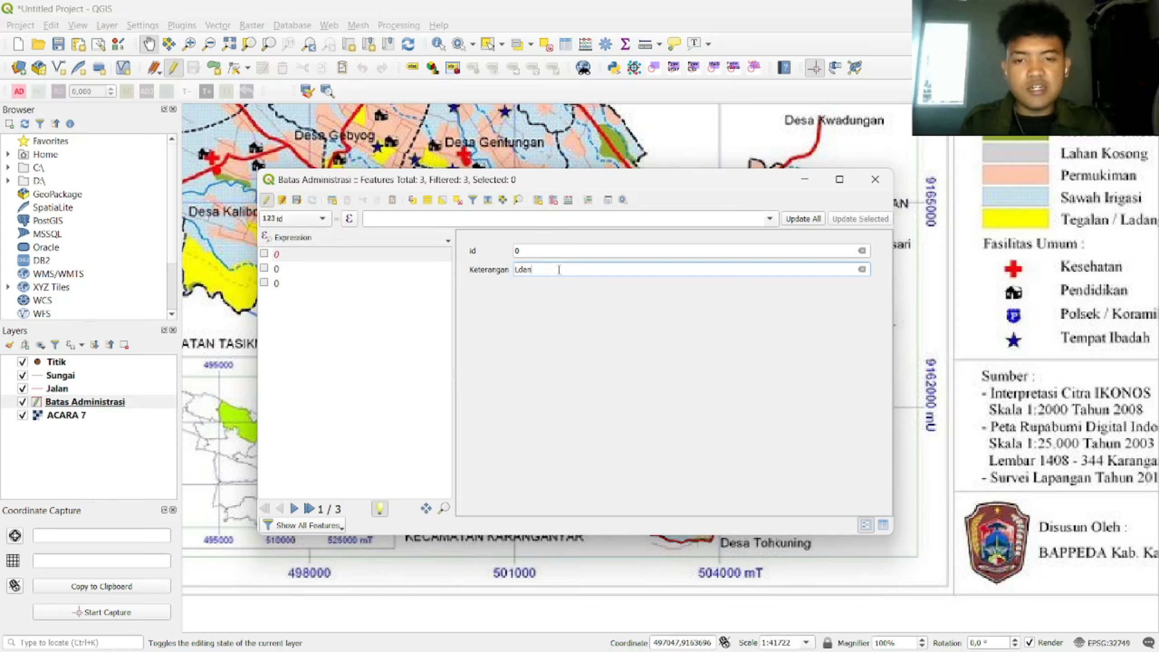
pyautogui.click(336, 270)
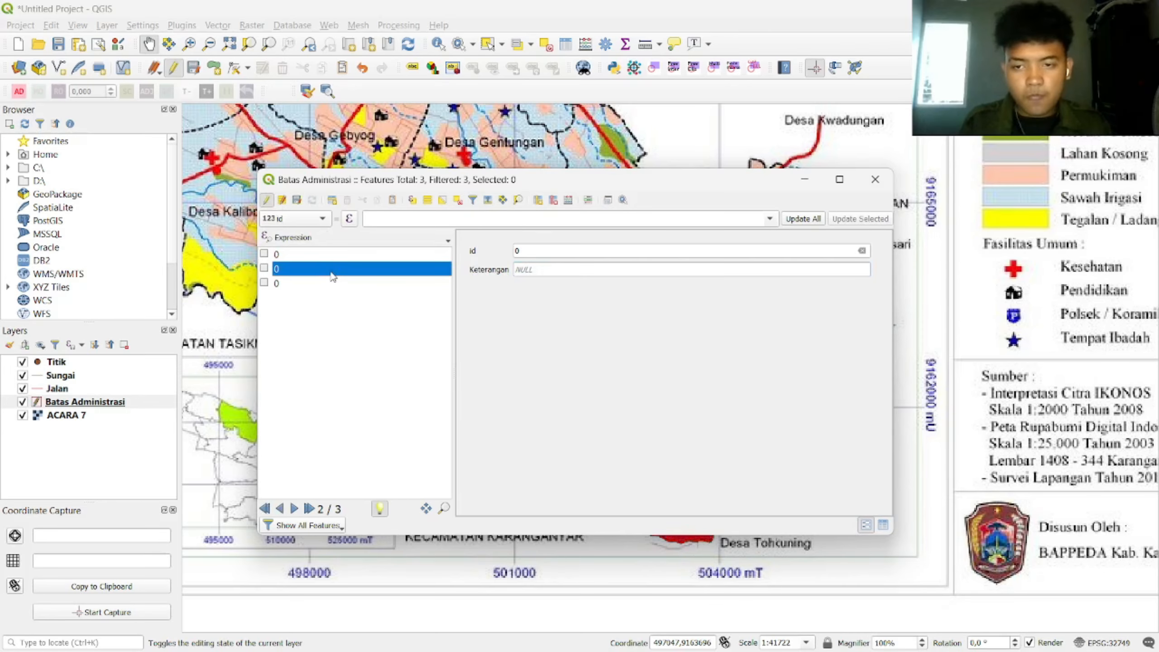
pyautogui.click(551, 270)
pyautogui.write('Kebu')
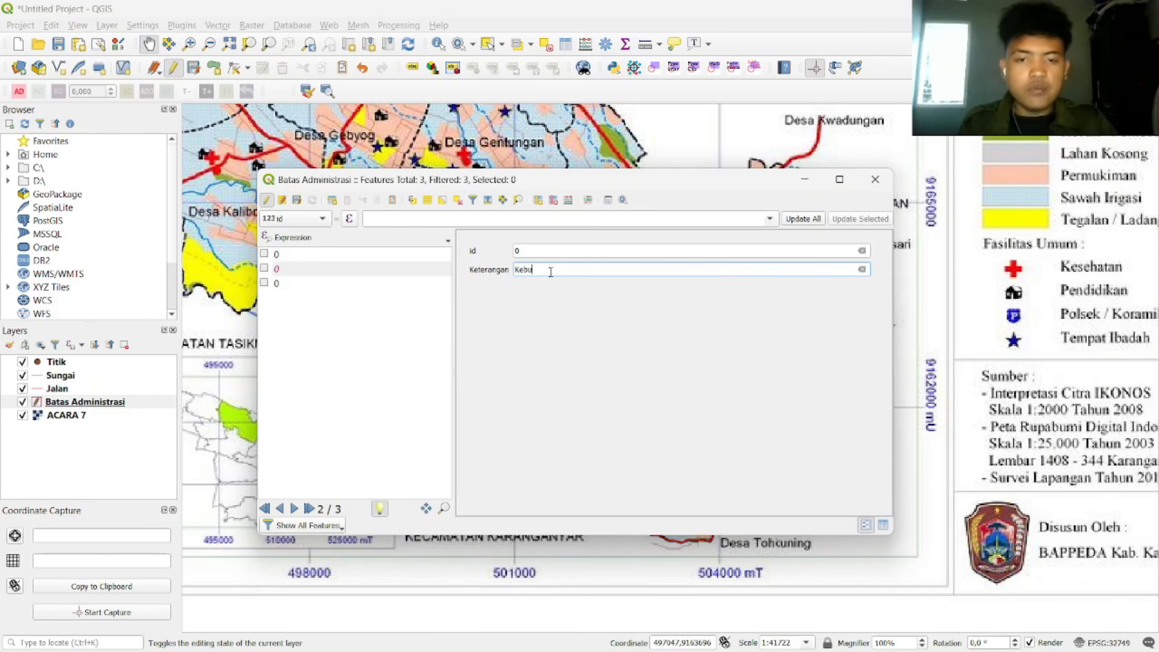
pyautogui.write('n')
# Step: Enter Permukiman for the third feature, save and stop editing, and close the form
pyautogui.click(283, 287)
pyautogui.click(561, 270)
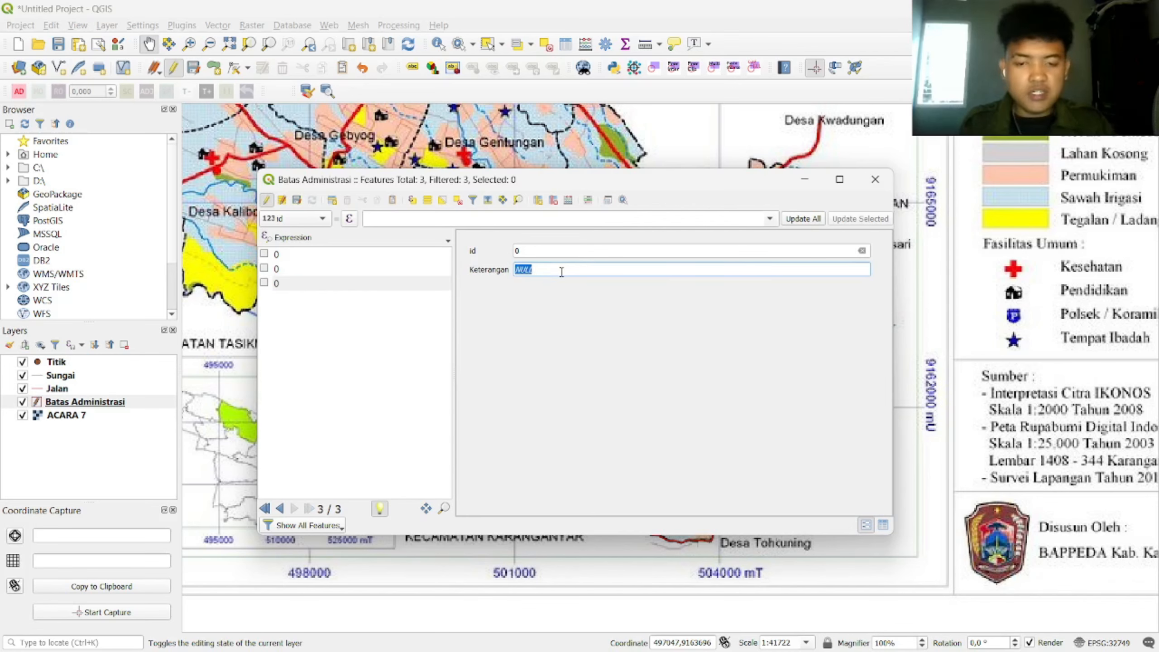
pyautogui.write('Permukiman')
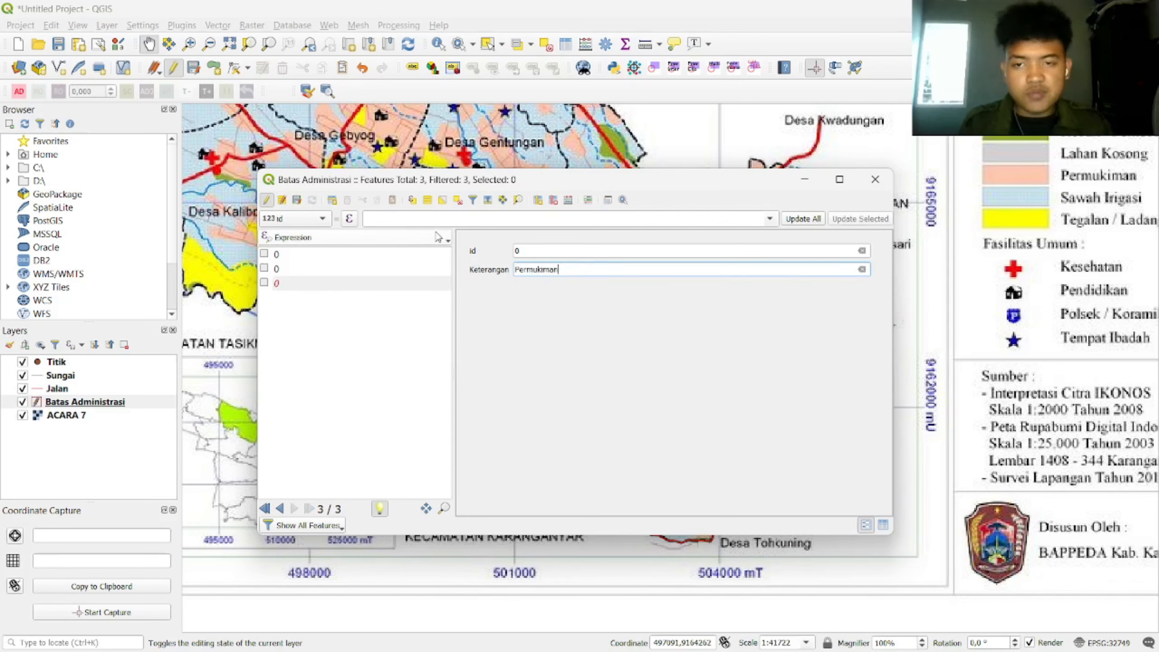
pyautogui.click(297, 201)
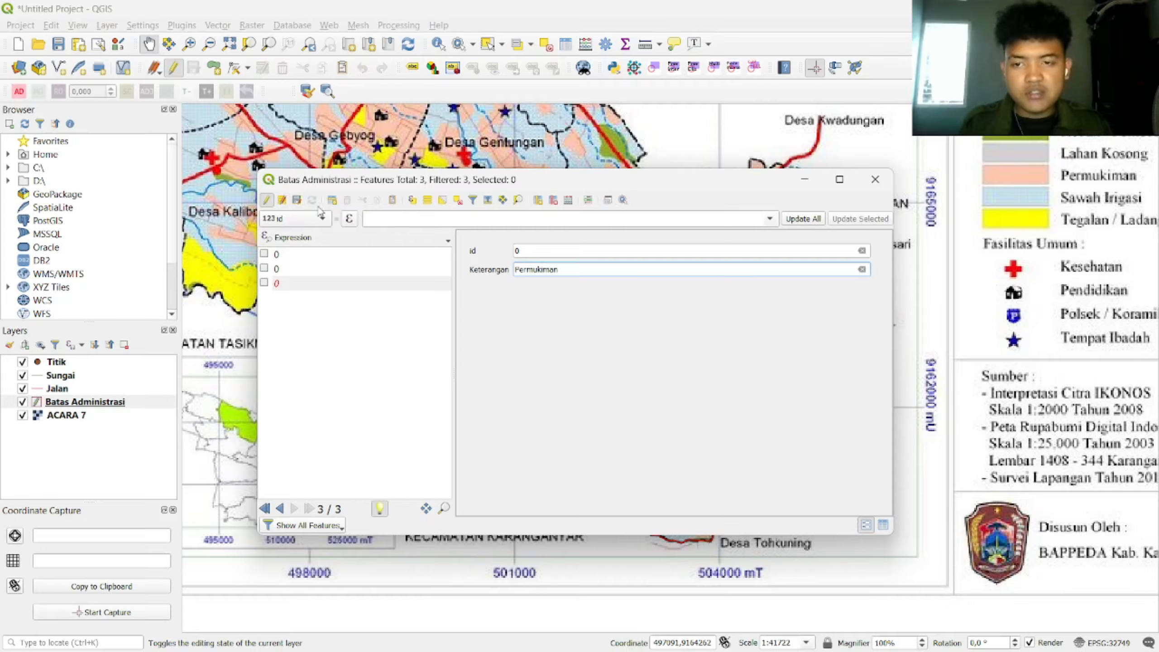
pyautogui.click(267, 201)
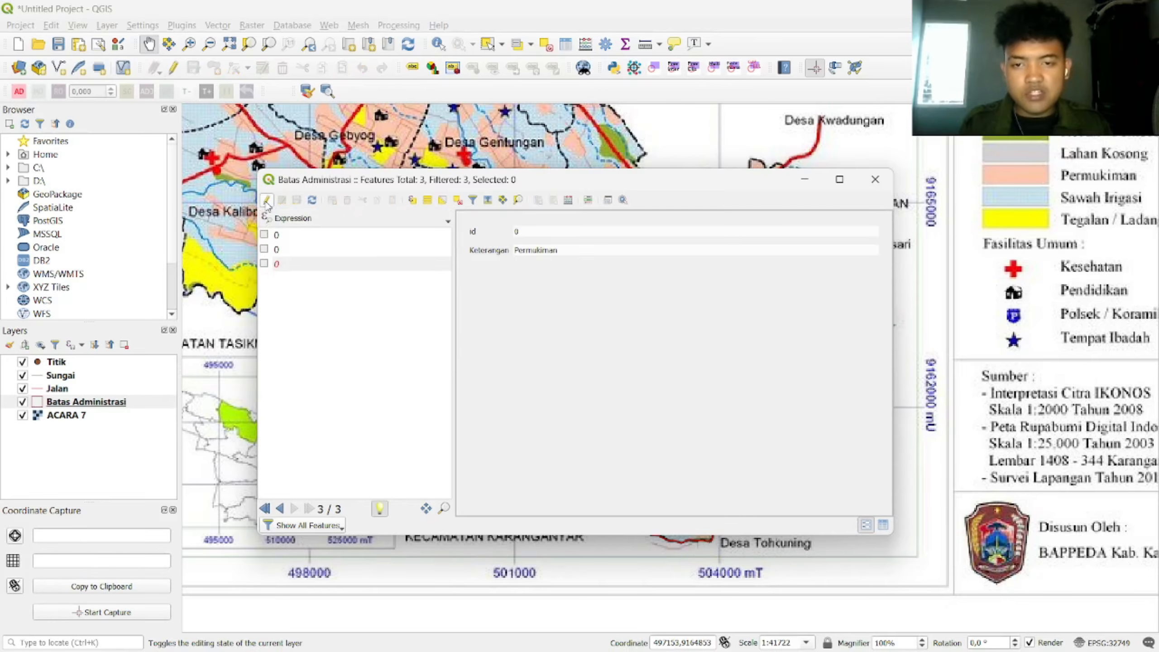
pyautogui.click(319, 251)
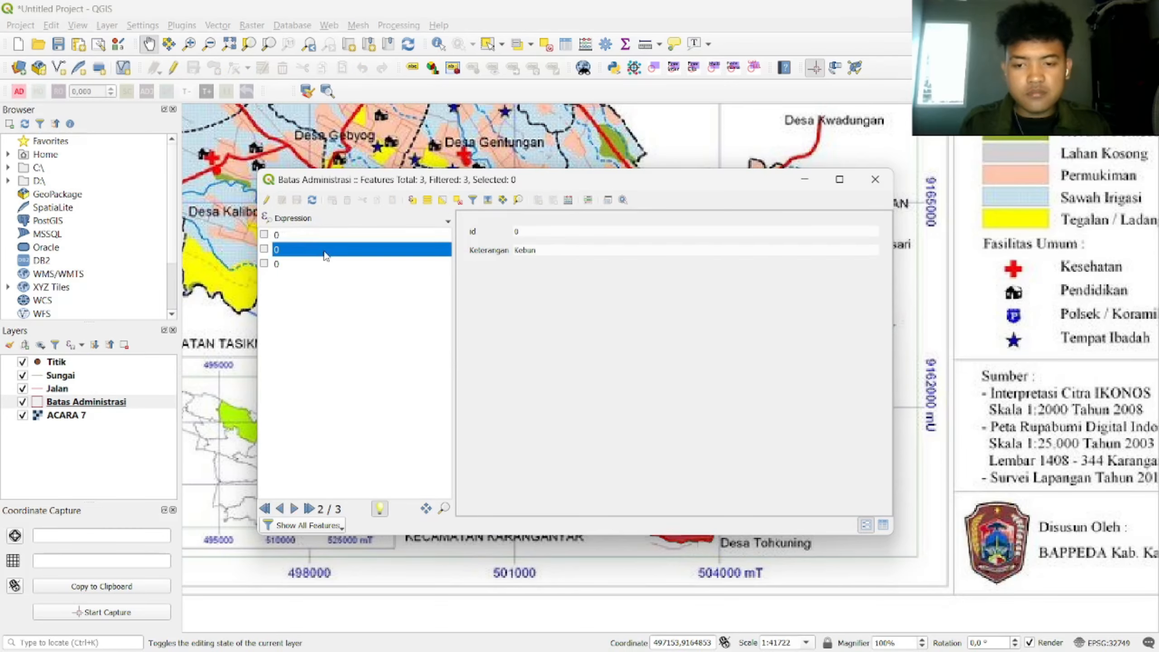
pyautogui.click(875, 180)
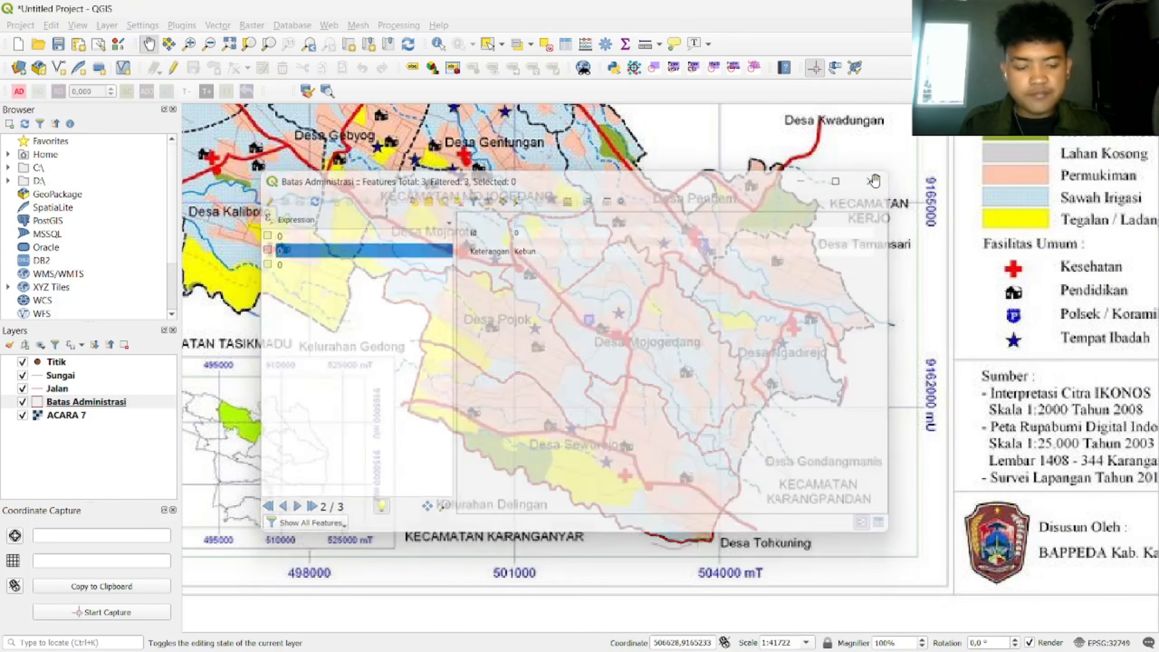
pyautogui.click(108, 409)
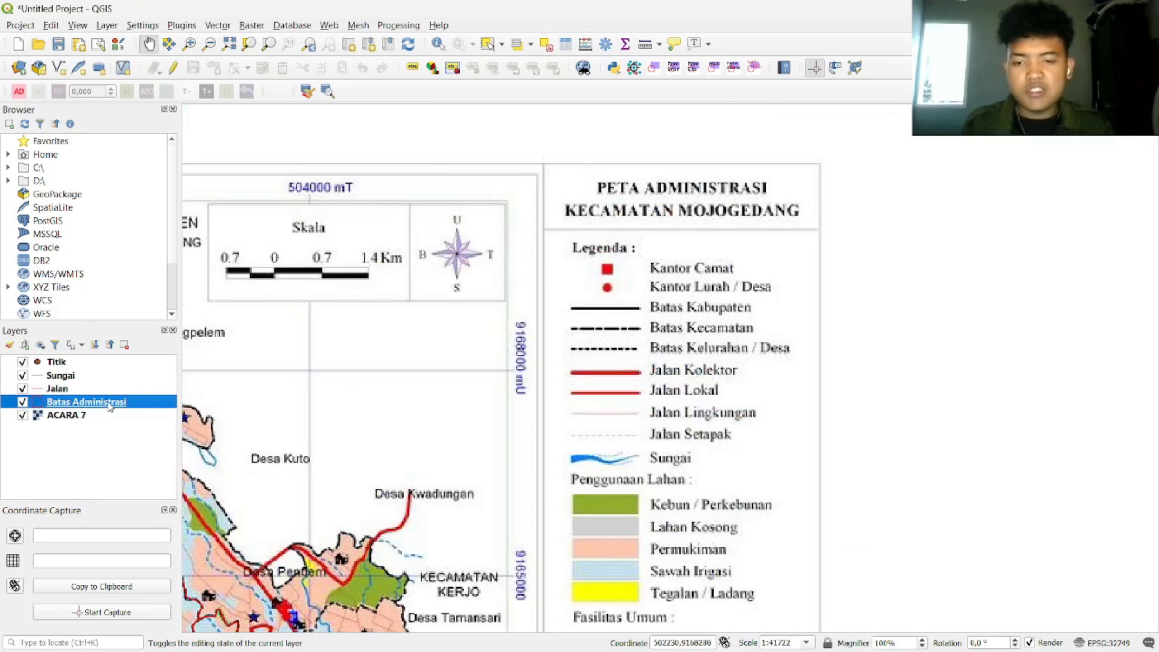
pyautogui.moveTo(388, 415); pyautogui.dragTo(711, 214)
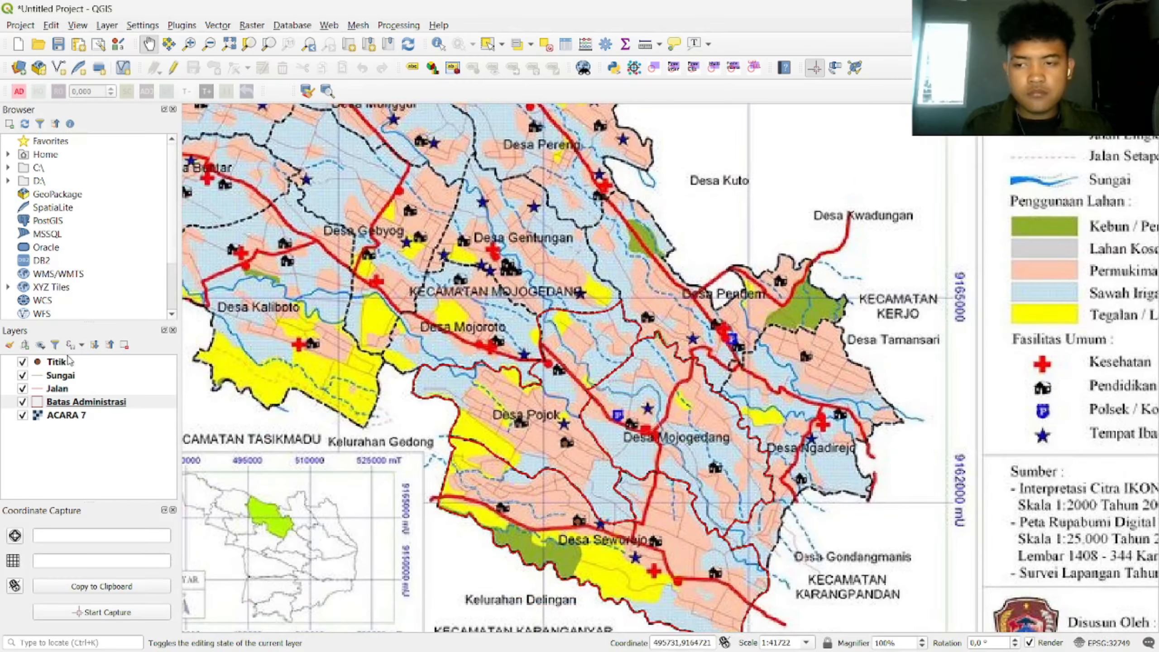
# Step: Switch Batas Administrasi's symbology to Categorized on Keterangan, producing Kebun, Ladang and Permukiman classes
pyautogui.rightClick(71, 403)
pyautogui.click(145, 394)
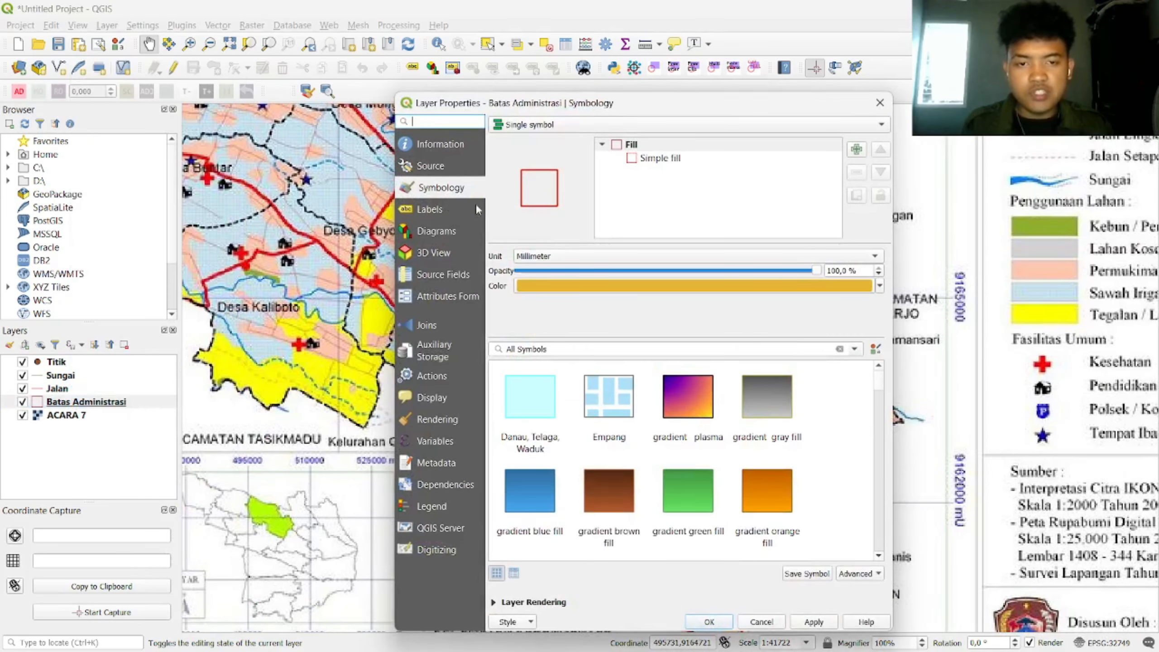
pyautogui.click(607, 125)
pyautogui.click(600, 137)
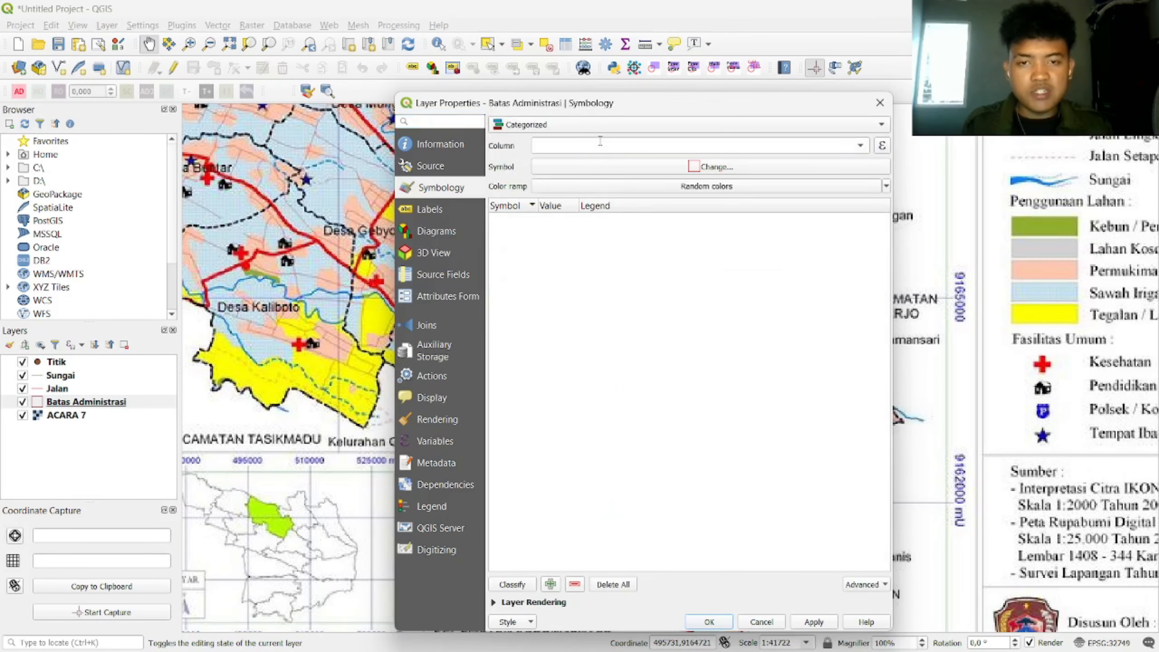
pyautogui.click(862, 148)
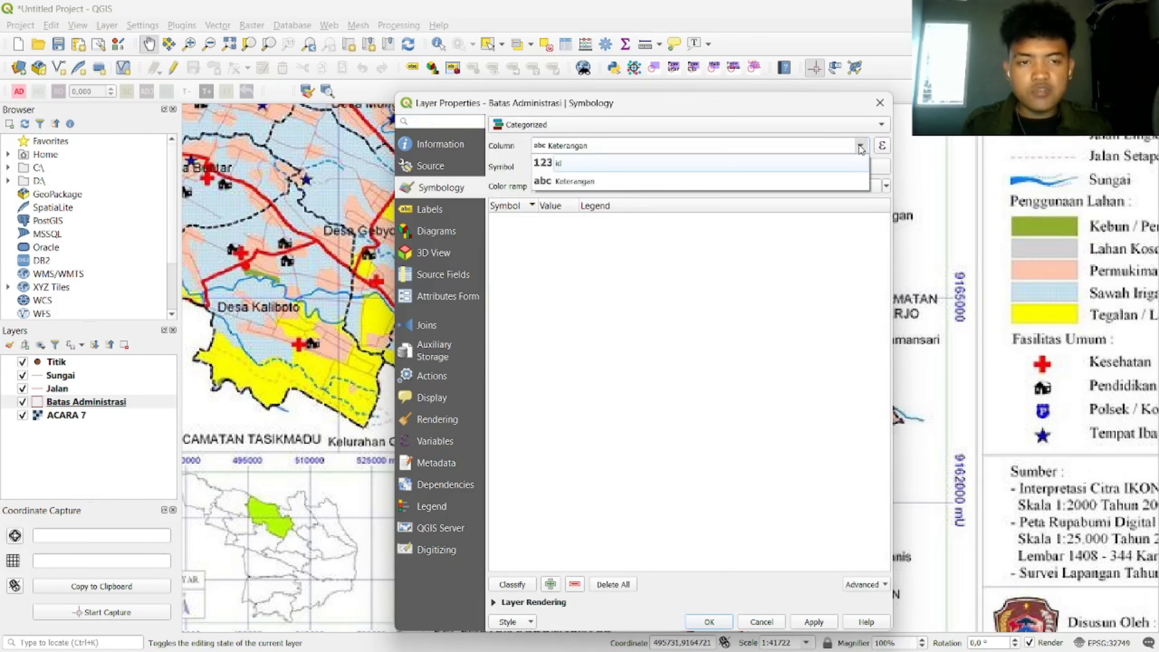
pyautogui.click(659, 181)
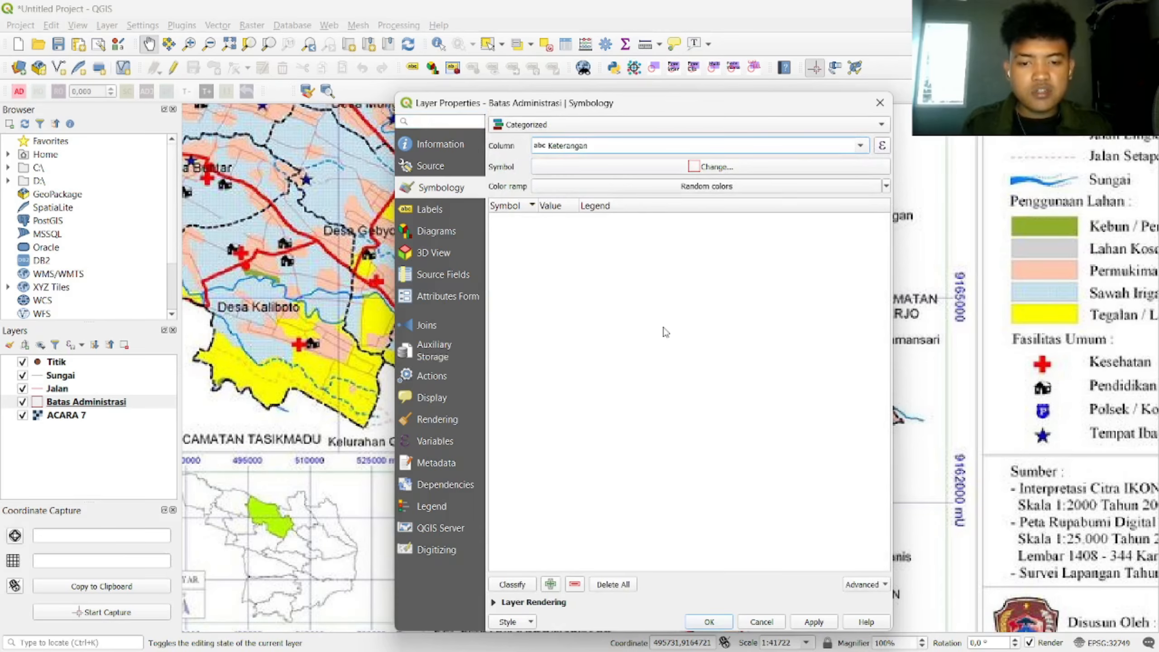
pyautogui.click(528, 586)
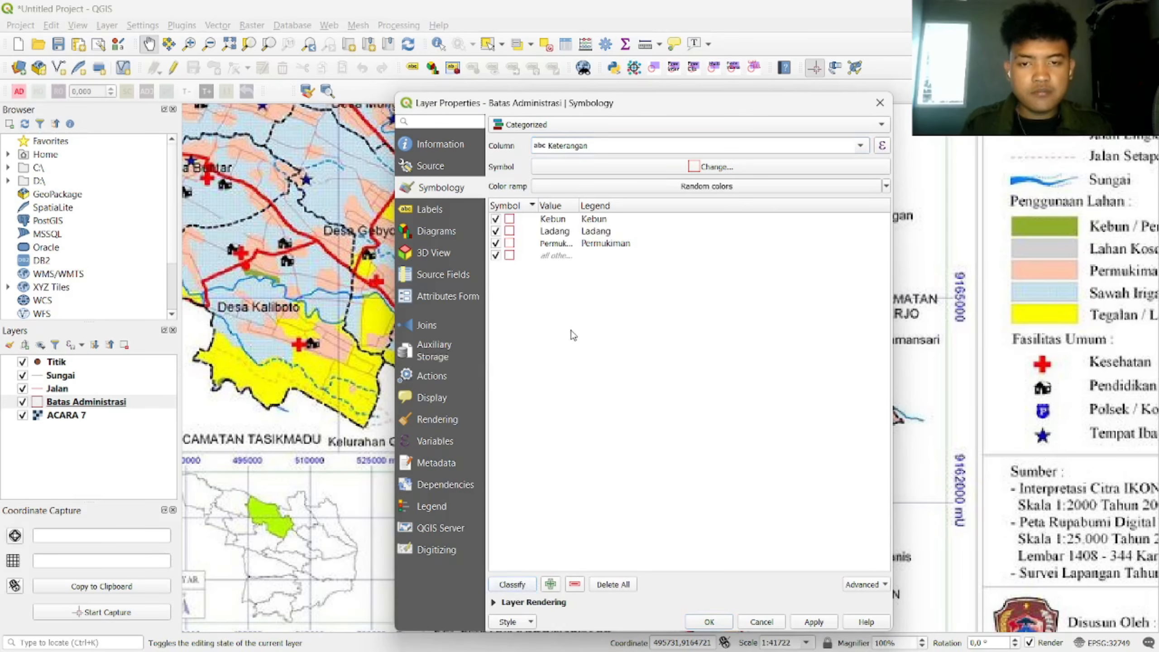
pyautogui.doubleClick(510, 231)
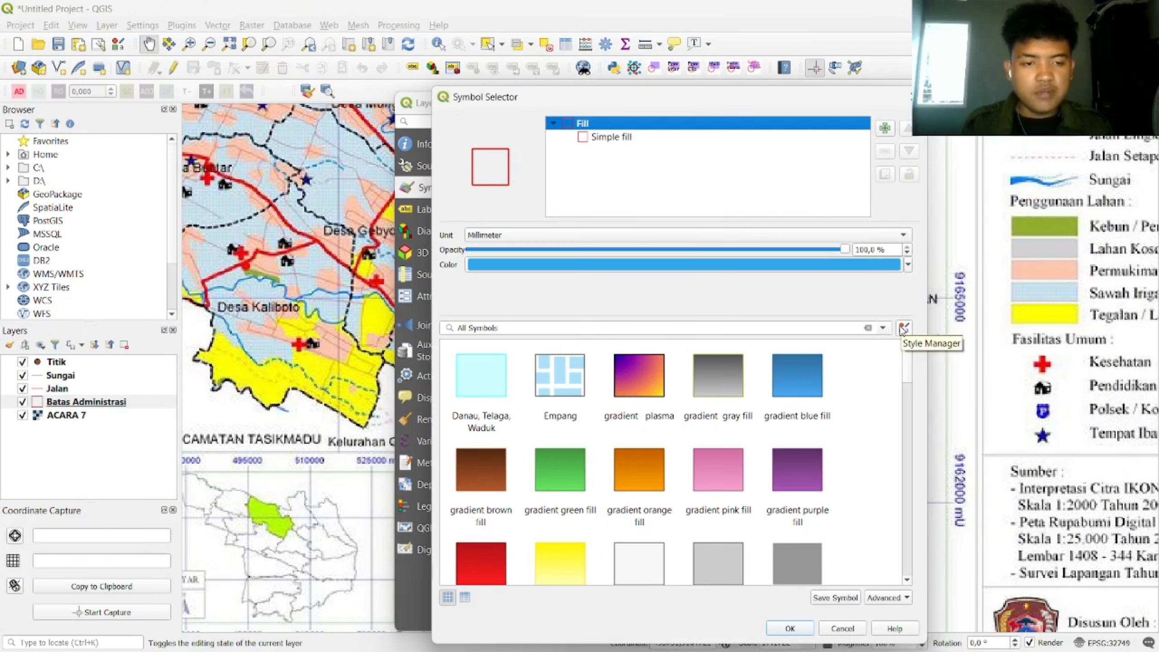
# Step: Import all symbols from D:\Simbol RBI.xml through the Style Manager, accepting the overwrite prompt
pyautogui.click(904, 328)
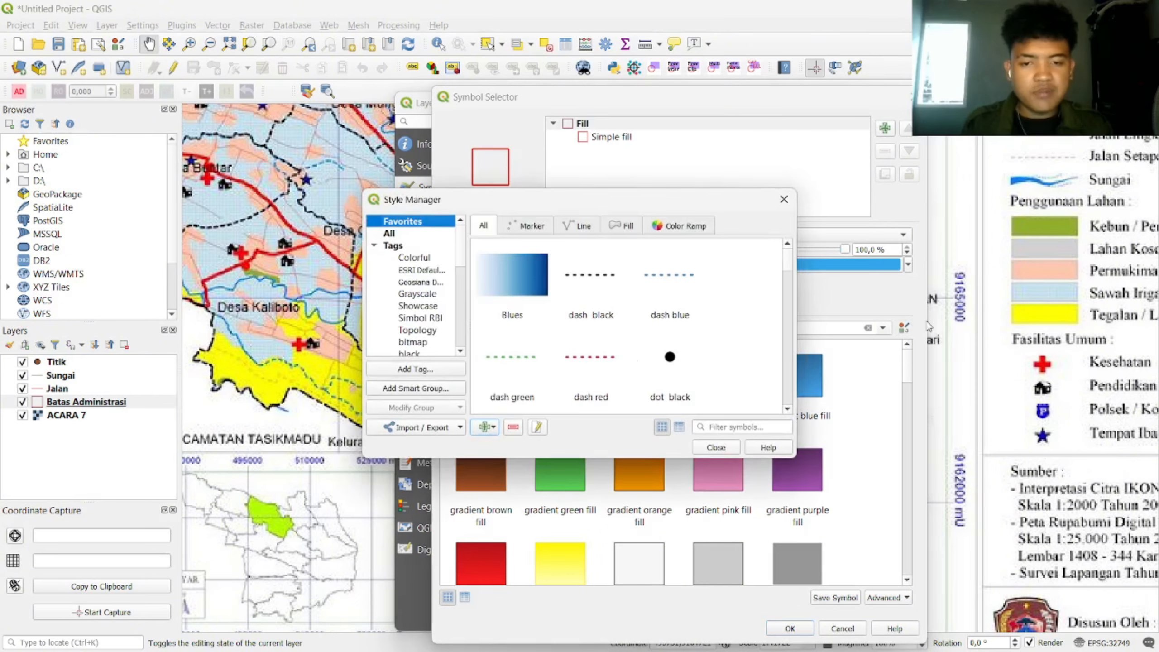
pyautogui.click(424, 431)
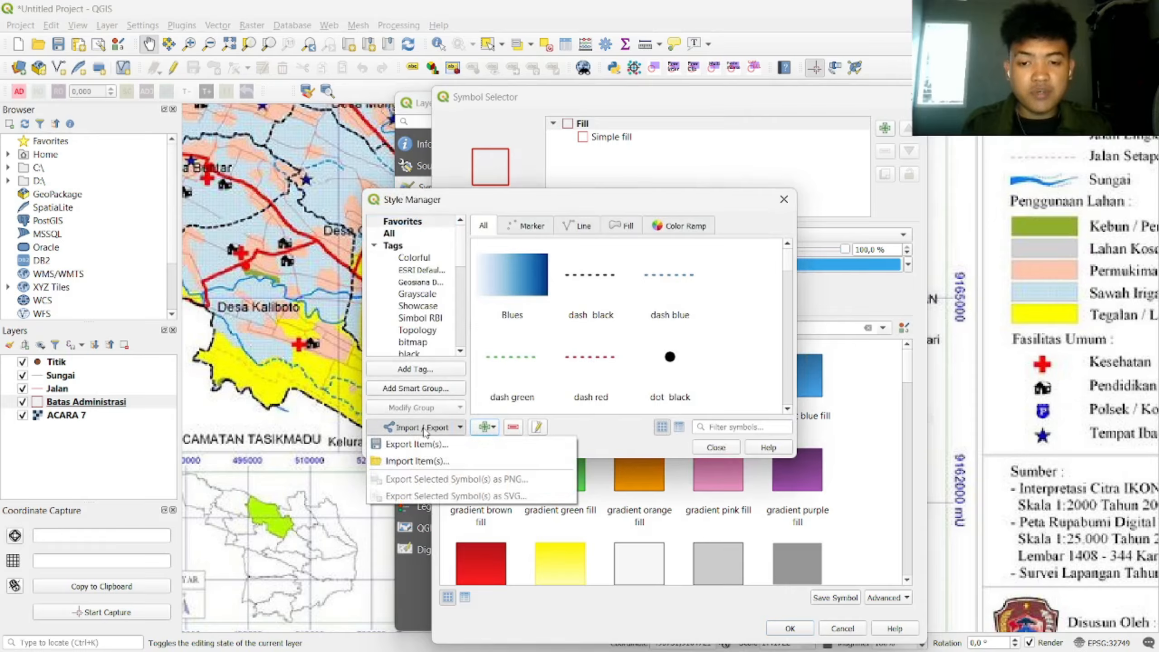
pyautogui.click(422, 458)
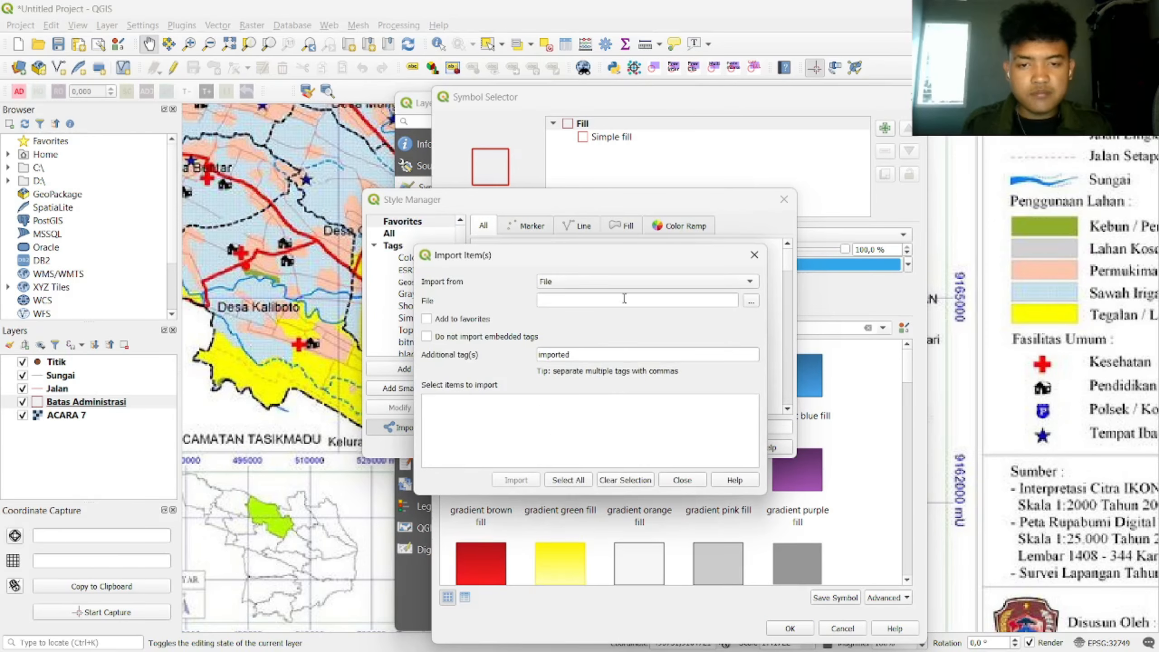
pyautogui.click(750, 302)
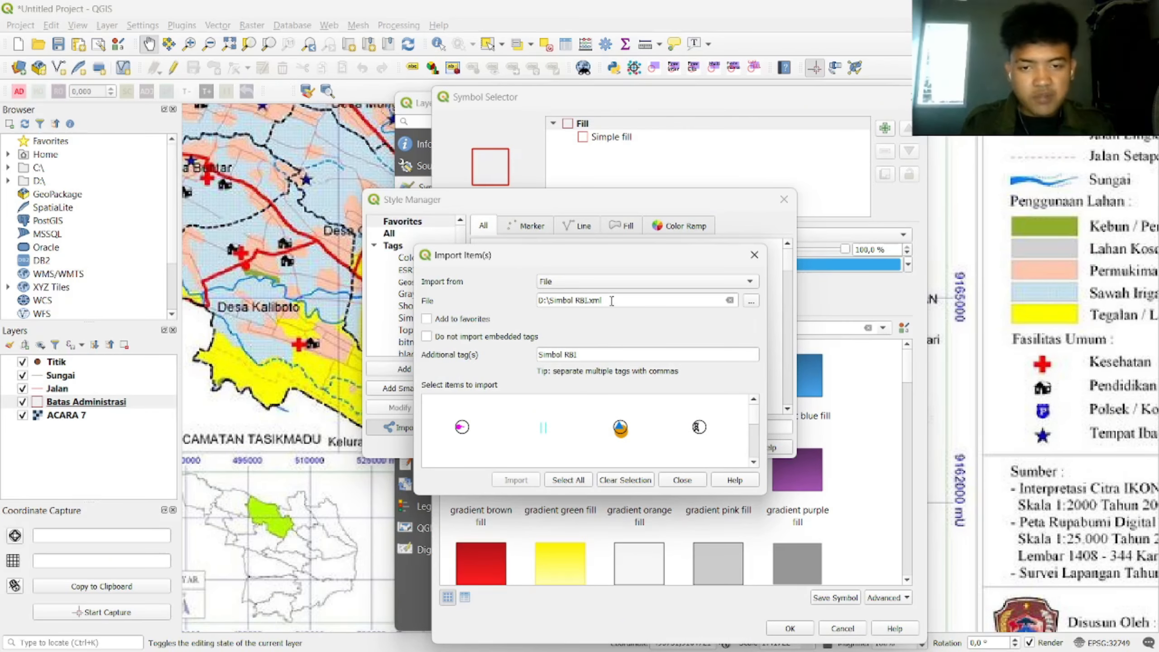
pyautogui.click(575, 483)
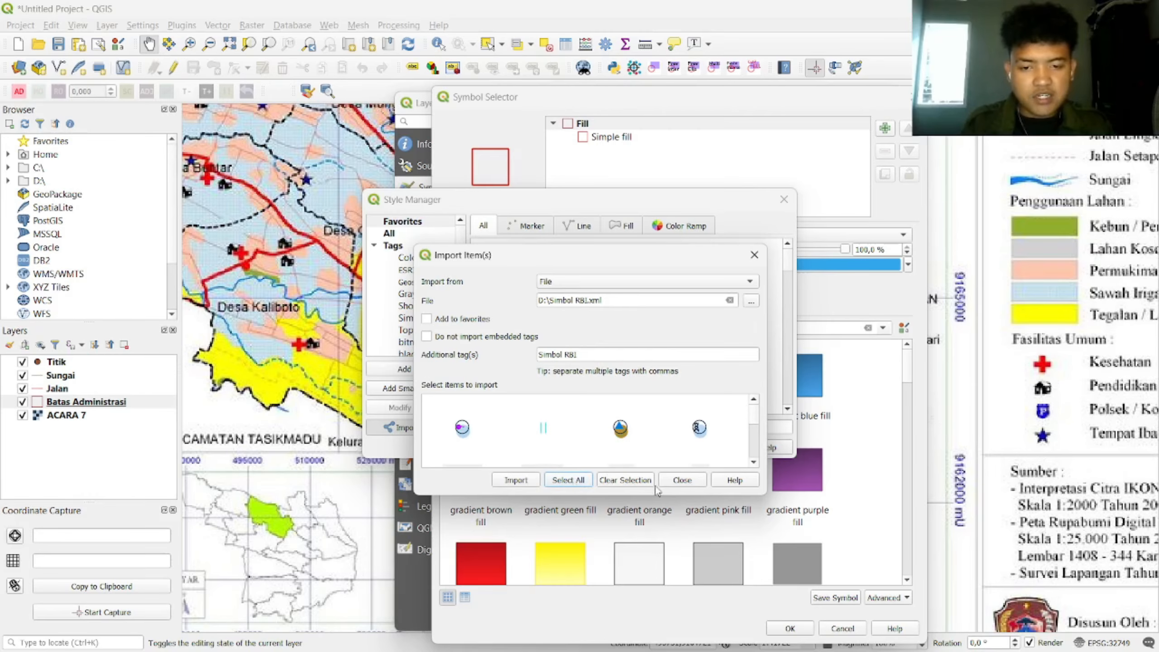
pyautogui.click(516, 480)
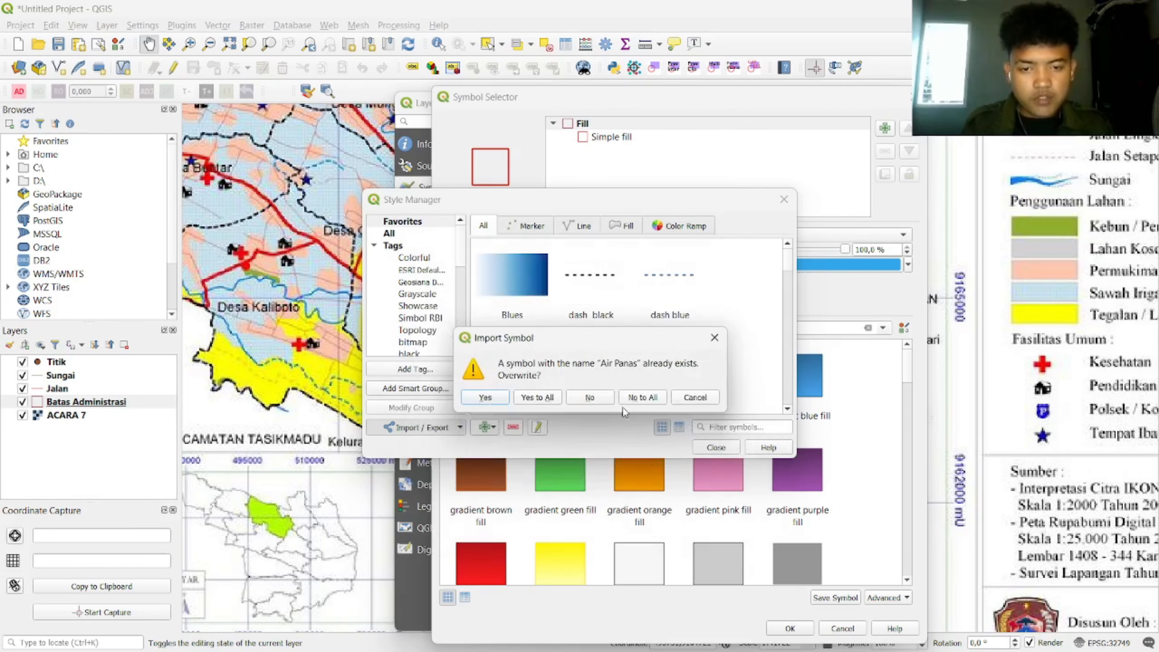
pyautogui.click(543, 397)
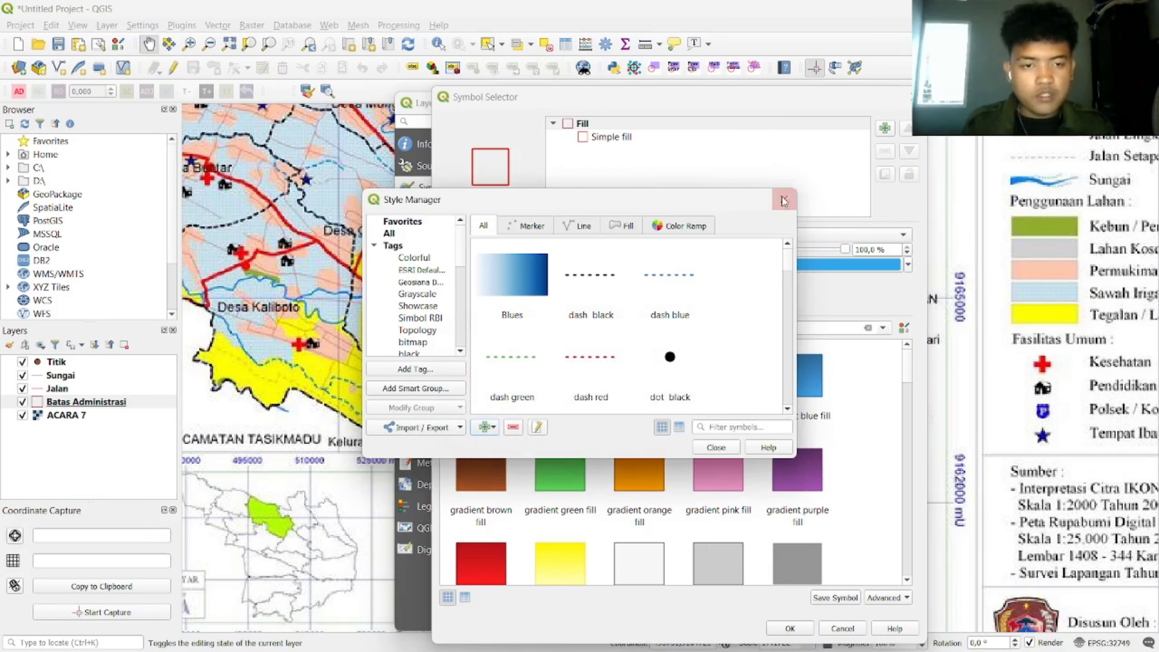
pyautogui.click(715, 447)
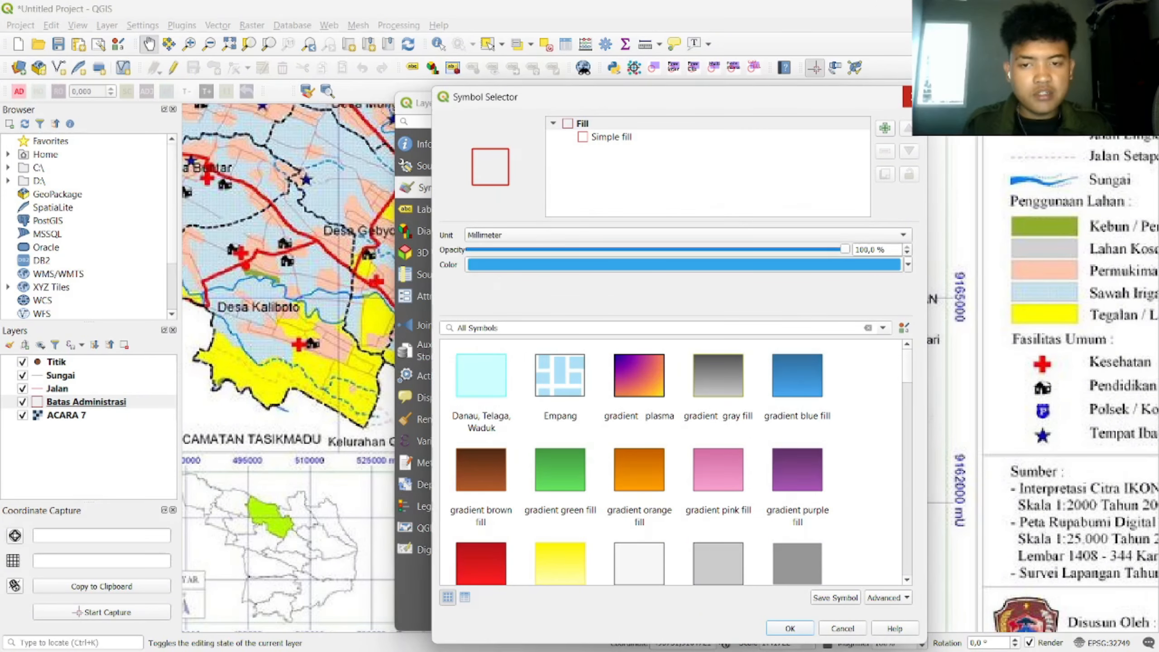
pyautogui.click(908, 97)
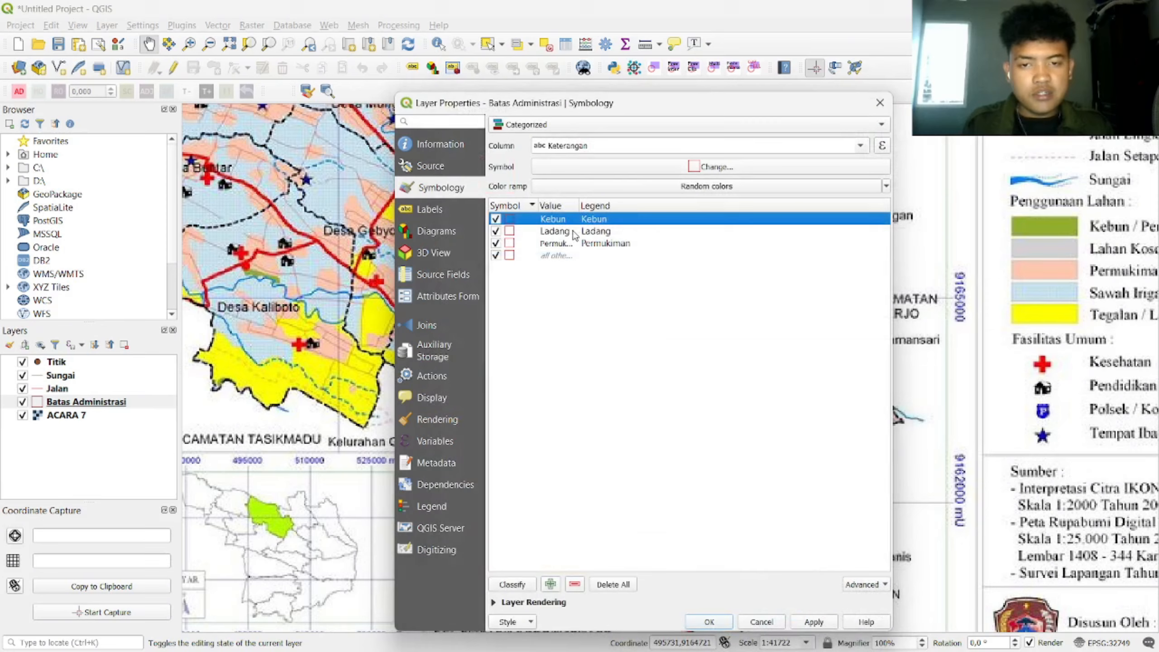
# Step: Give the Kebun category the LTT Perkebunan light-green fill
pyautogui.doubleClick(511, 220)
pyautogui.doubleClick(509, 349)
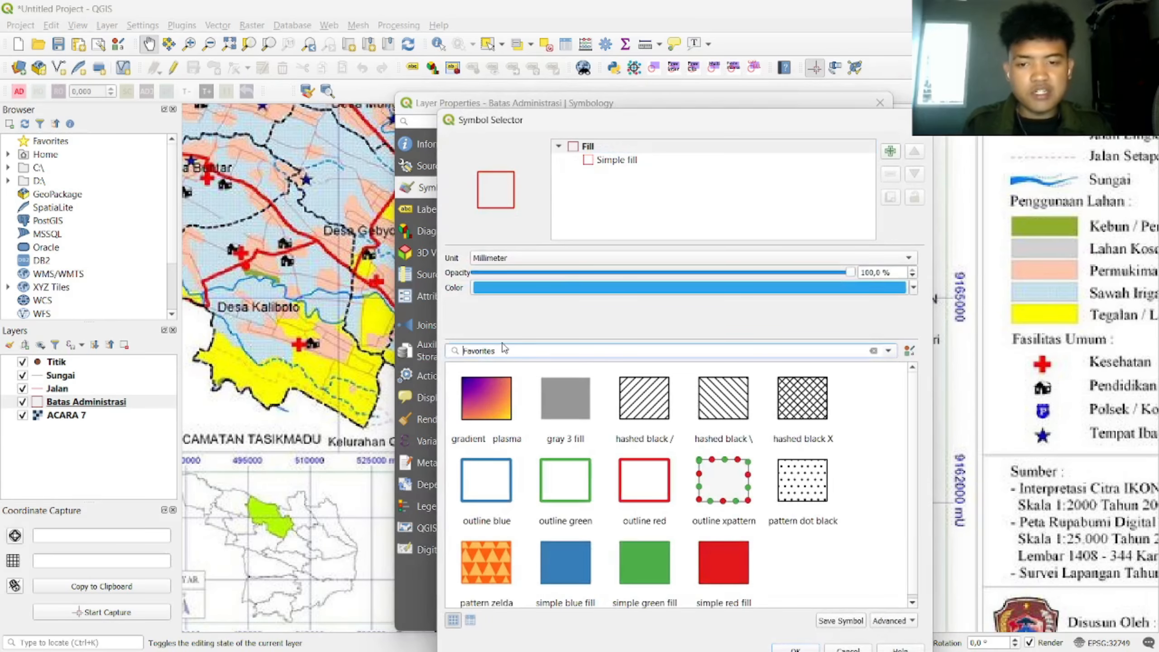
pyautogui.write('Kebun')
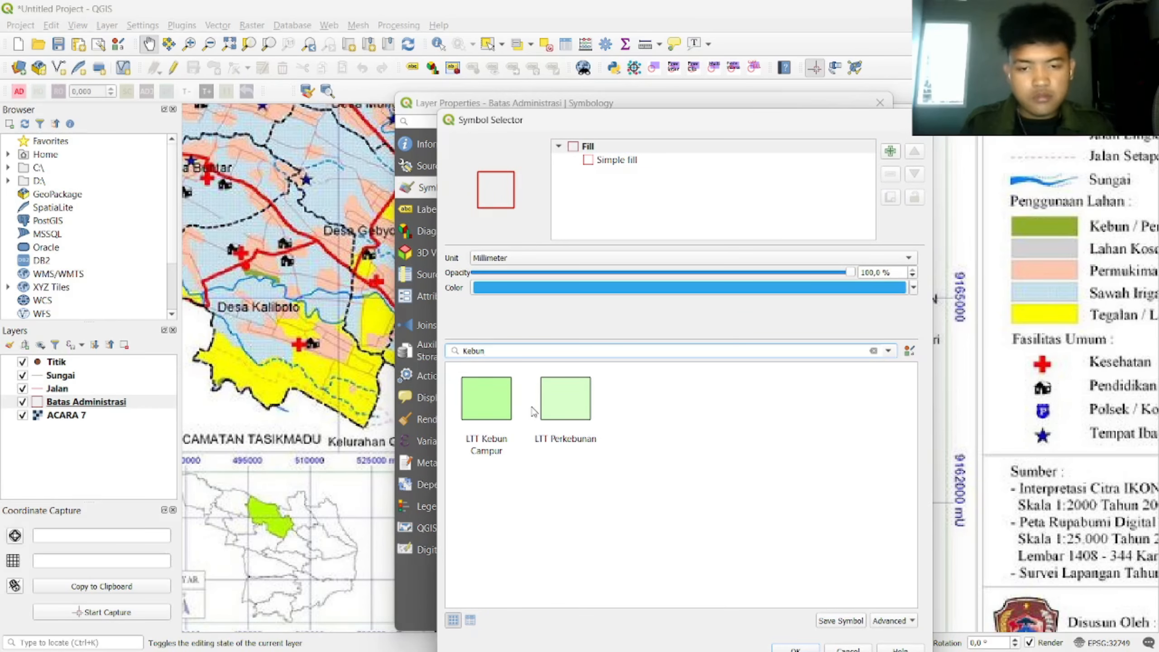
pyautogui.click(571, 405)
pyautogui.click(796, 648)
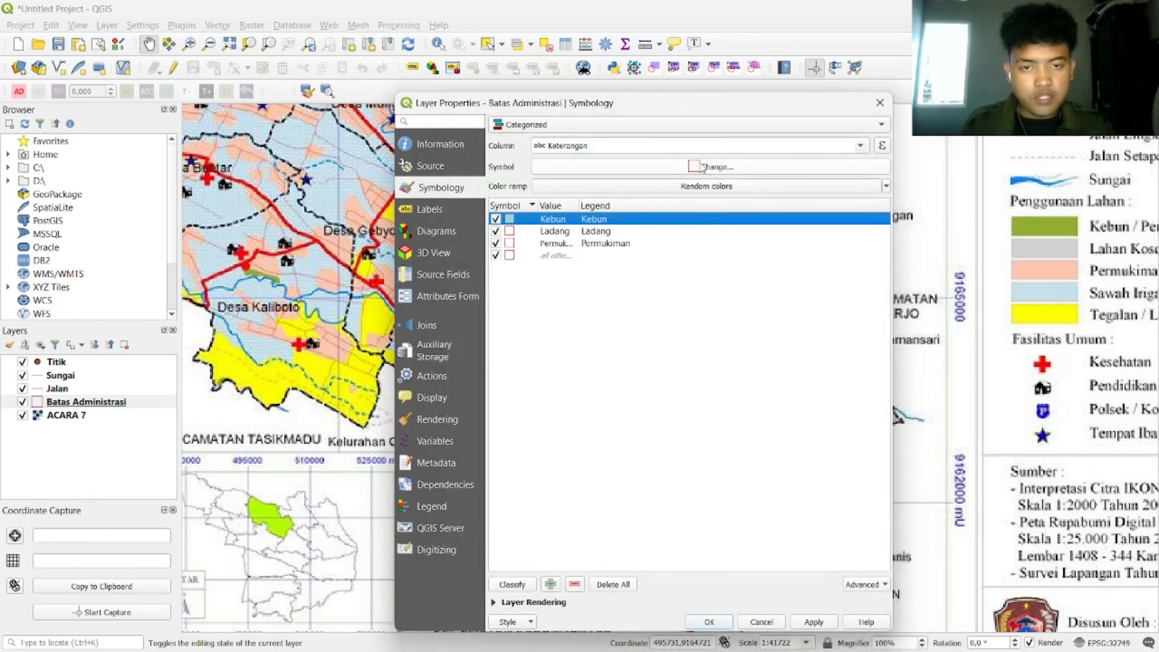
# Step: Give the Ladang category the LTT Tegalan/Ladang yellow fill
pyautogui.moveTo(633, 104); pyautogui.dragTo(633, 46)
pyautogui.doubleClick(516, 177)
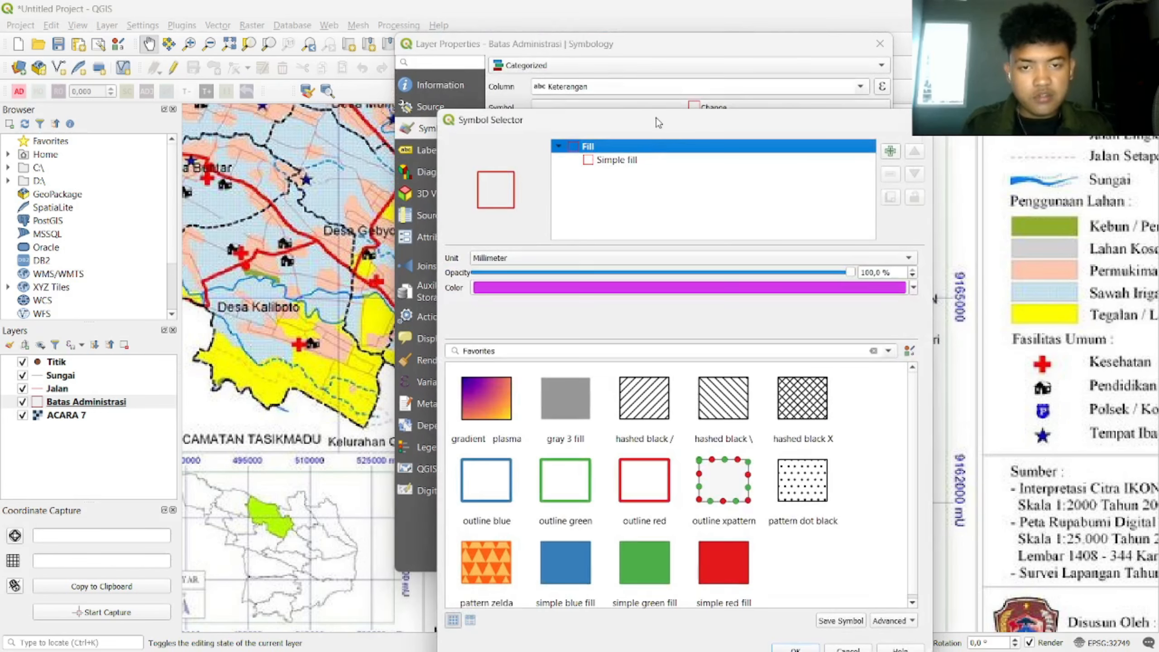
pyautogui.moveTo(521, 128); pyautogui.dragTo(516, 32)
pyautogui.doubleClick(516, 263)
pyautogui.write('ladar')
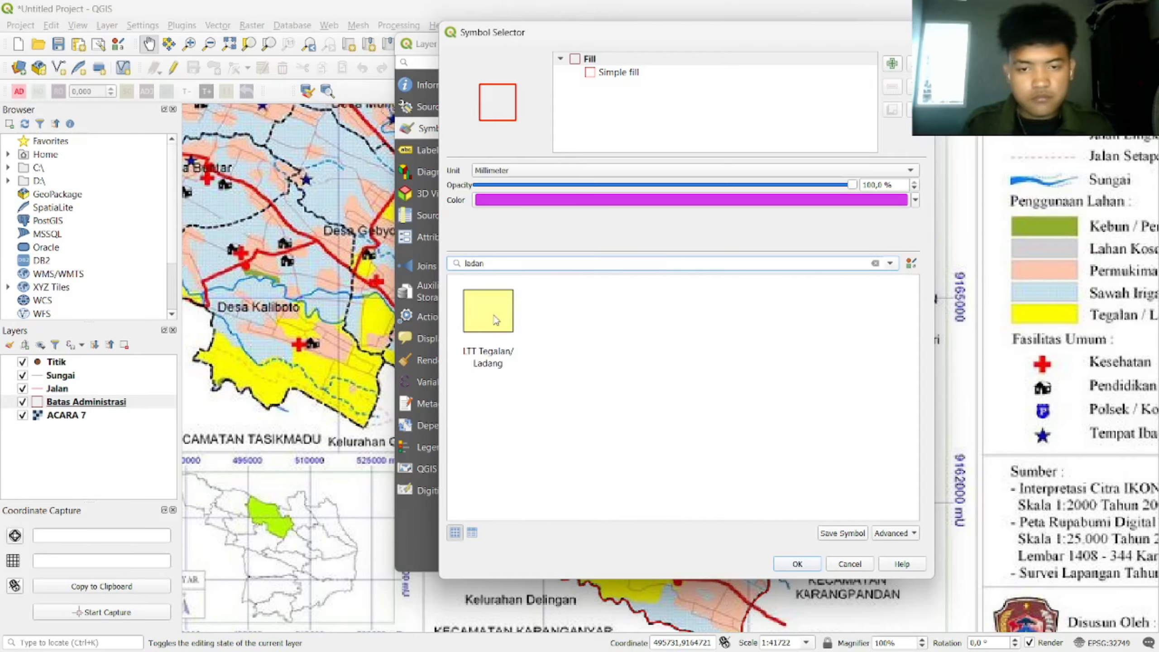
pyautogui.click(493, 315)
pyautogui.click(798, 564)
# Step: Give Permukiman the LT Sosial Budaya fill and apply the categorized styling
pyautogui.doubleClick(509, 183)
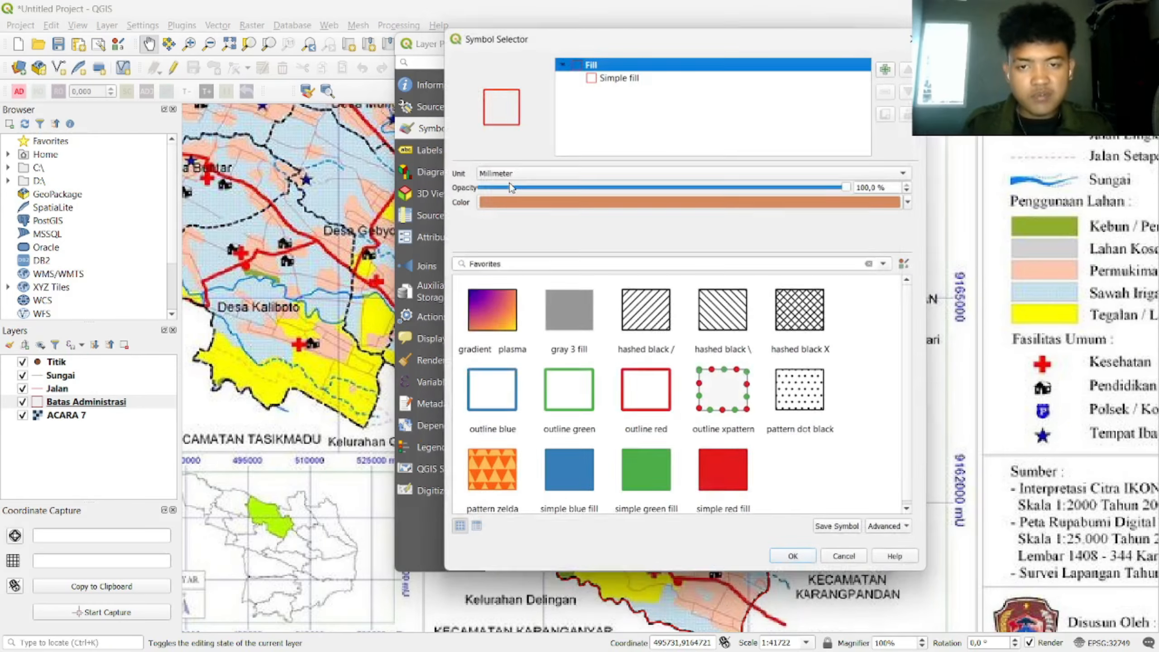
pyautogui.doubleClick(547, 264)
pyautogui.write('sosi')
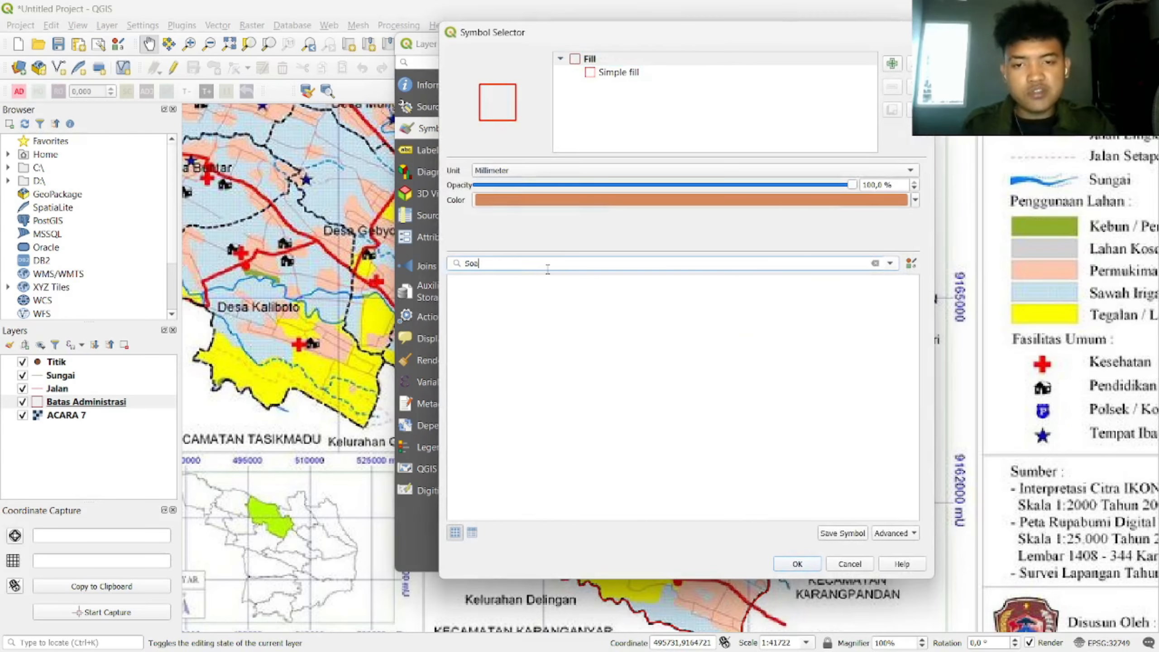
pyautogui.click(510, 305)
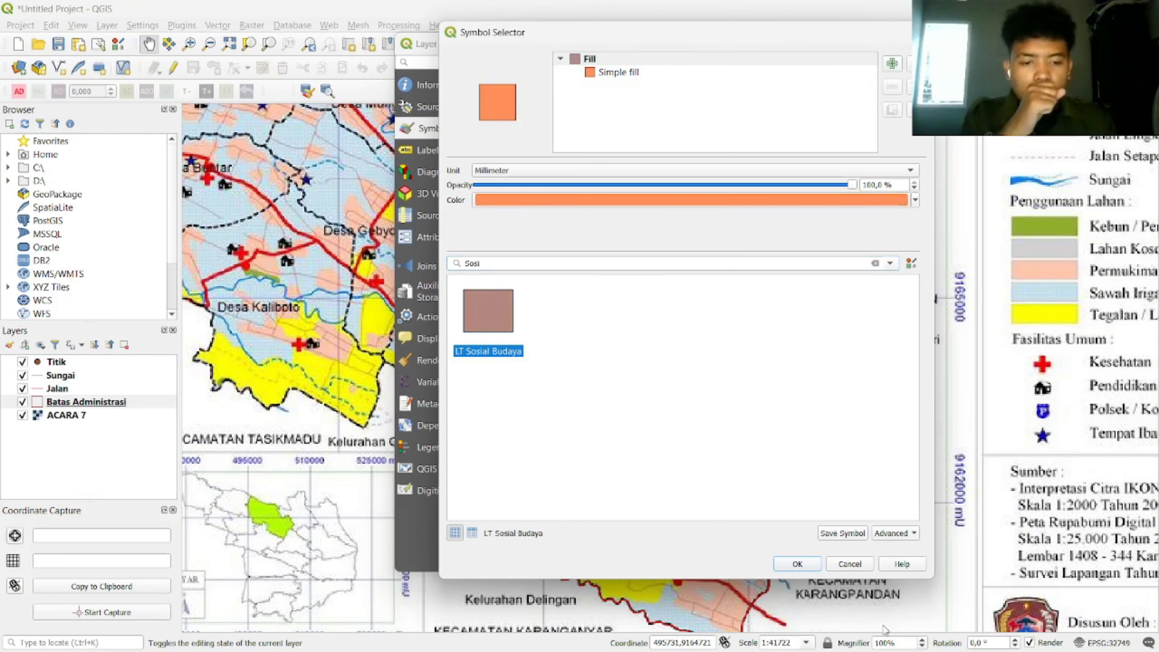
pyautogui.click(798, 563)
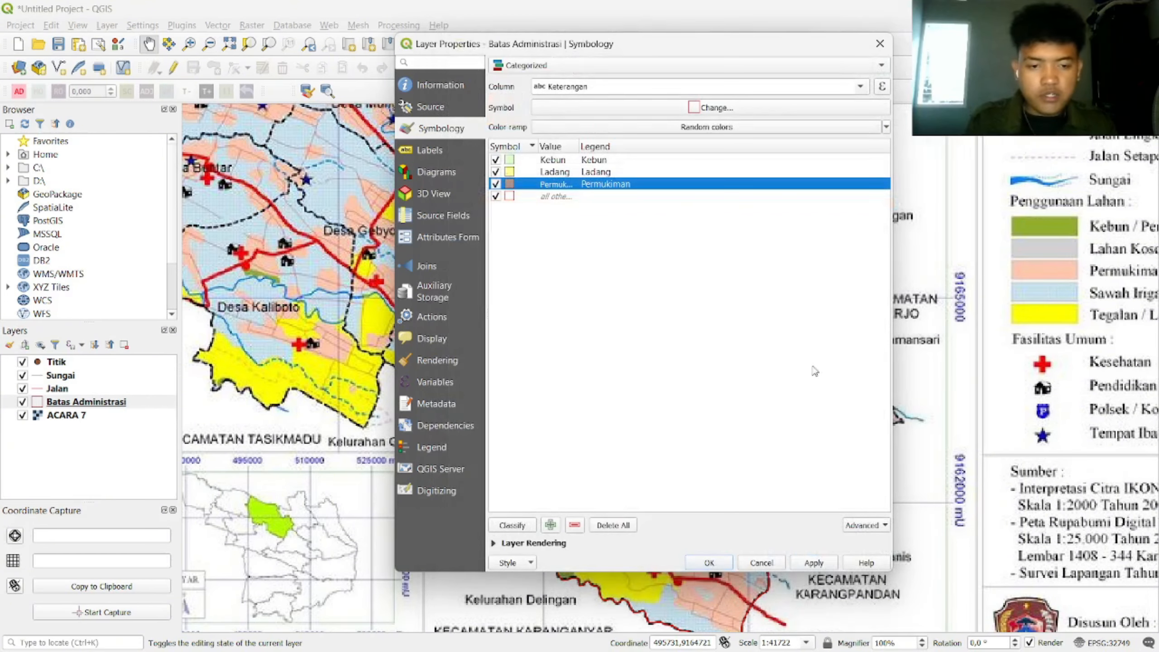
pyautogui.click(817, 563)
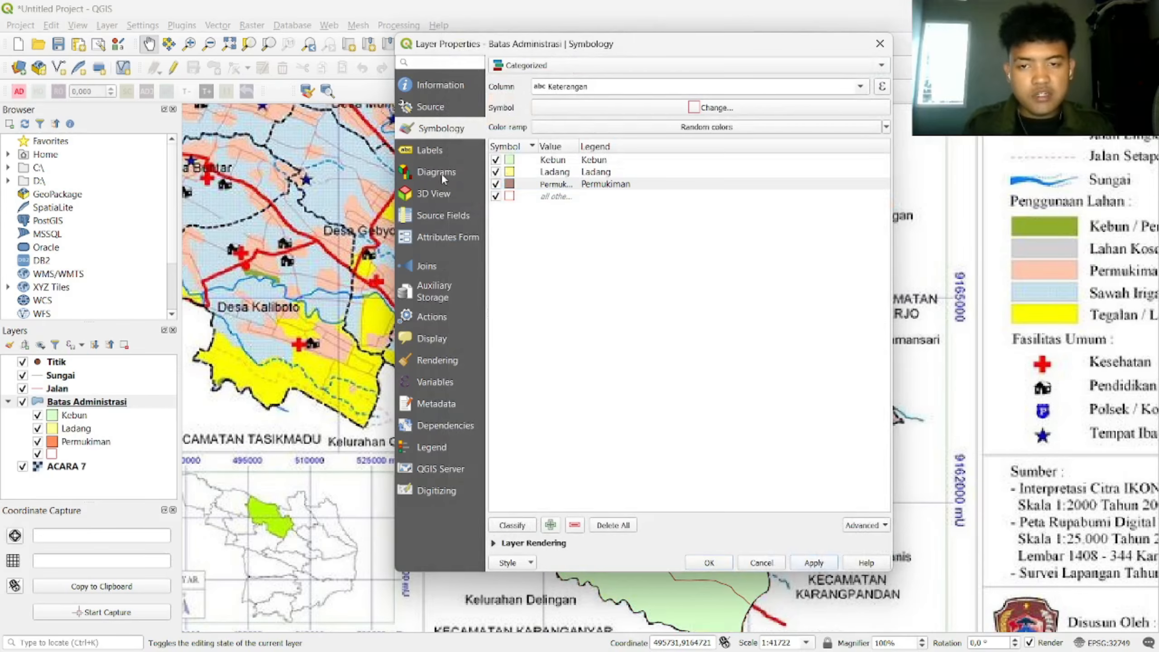
pyautogui.click(438, 148)
pyautogui.click(614, 65)
# Step: Label Batas Administrasi areas with single labels from the Keterangan field
pyautogui.click(614, 80)
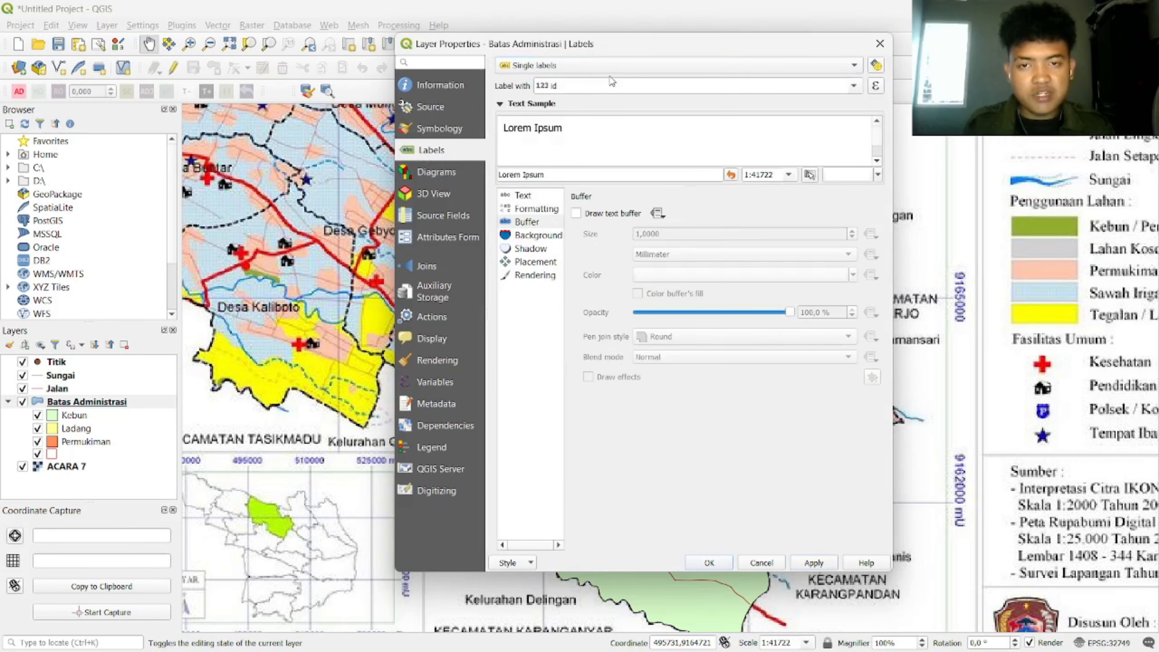
pyautogui.click(852, 86)
pyautogui.click(754, 116)
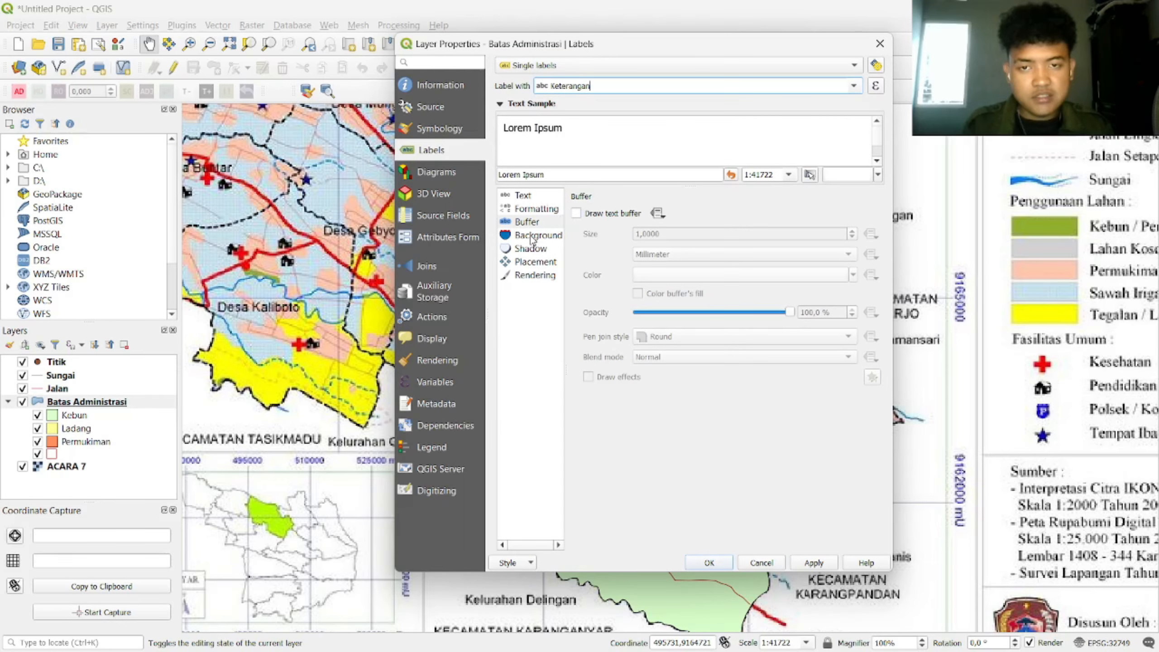
# Step: Set the labels to Times New Roman size 12 with a text buffer and confirm
pyautogui.click(529, 196)
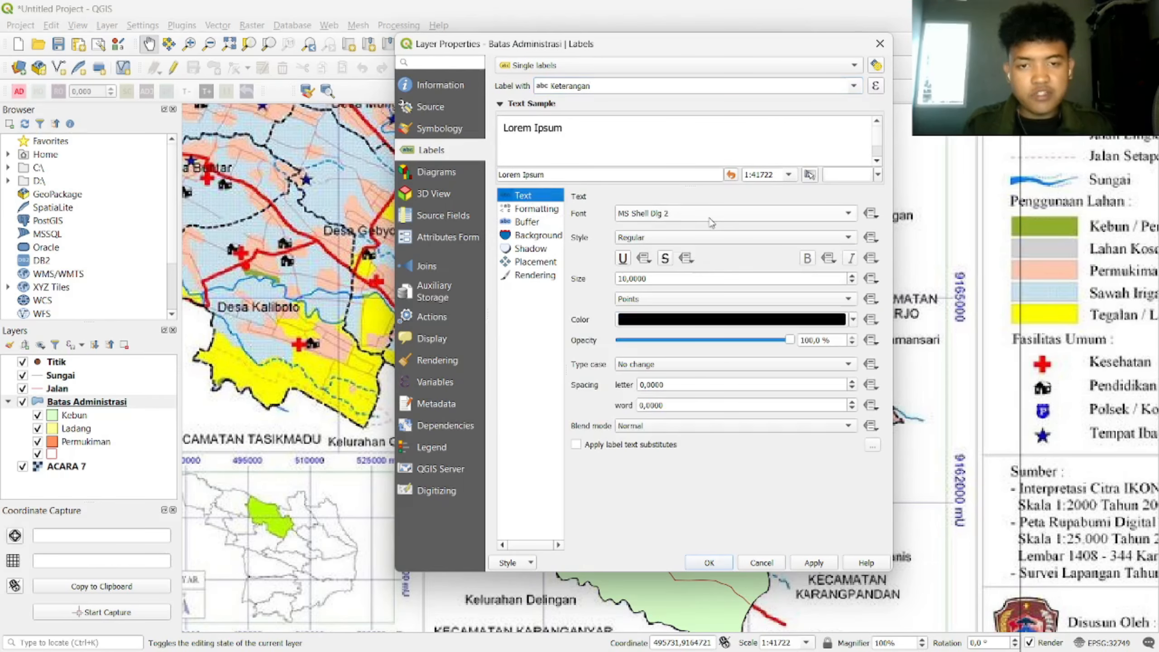
pyautogui.click(700, 220)
pyautogui.press('i')
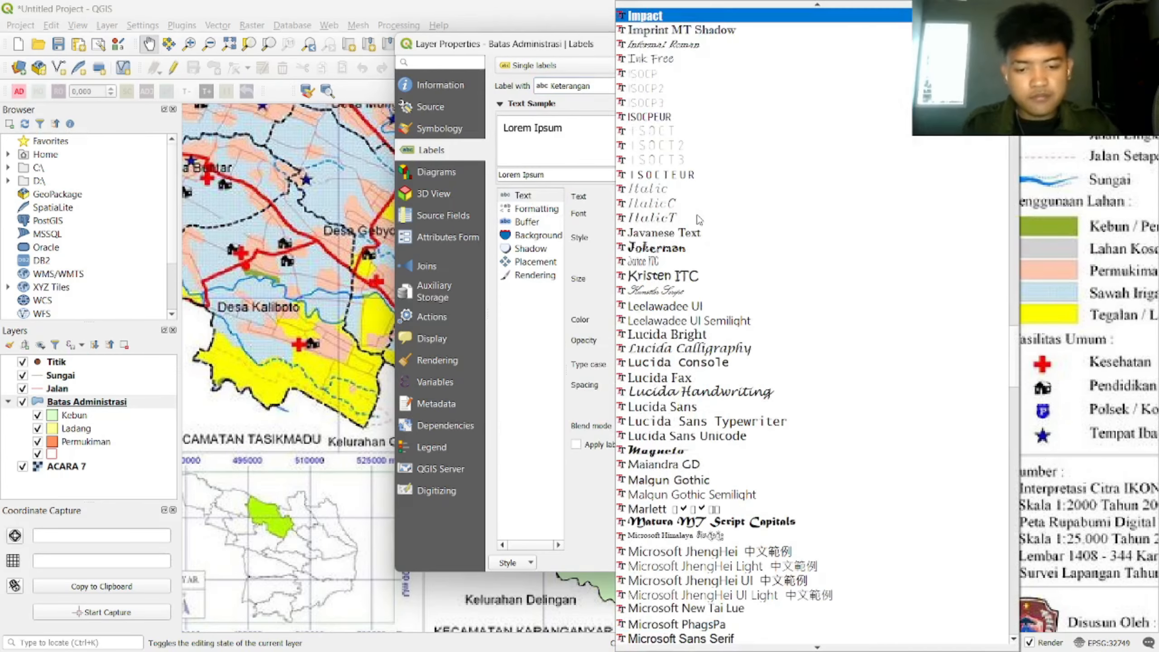
pyautogui.press('t')
pyautogui.press('i')
pyautogui.press('Return')
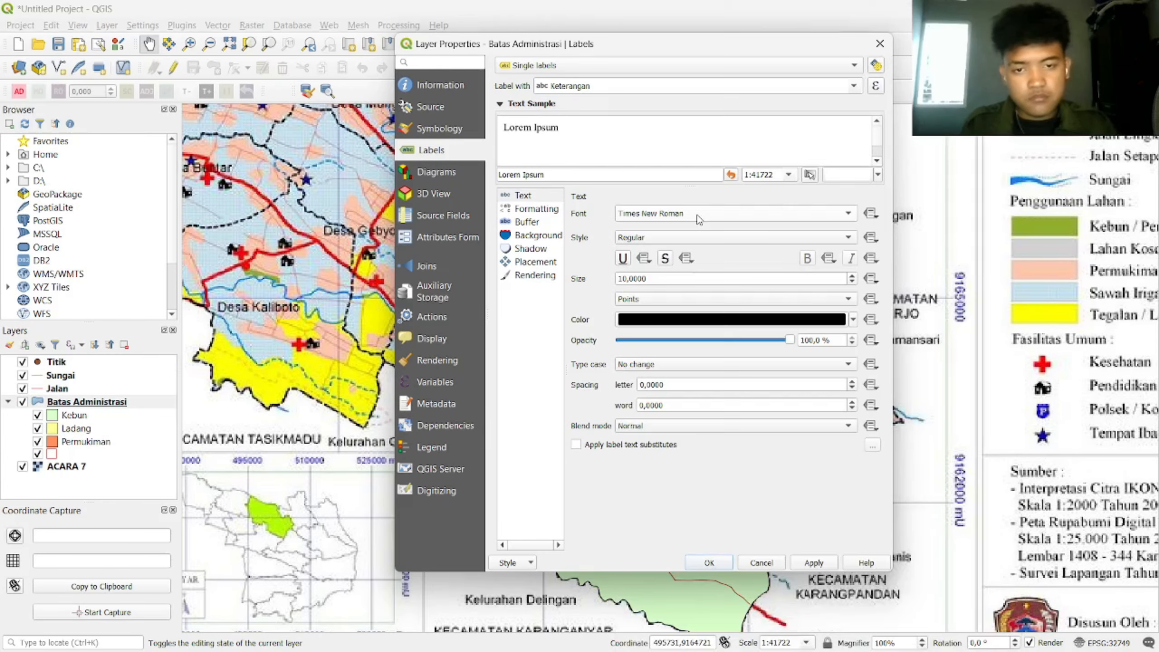
pyautogui.doubleClick(799, 278)
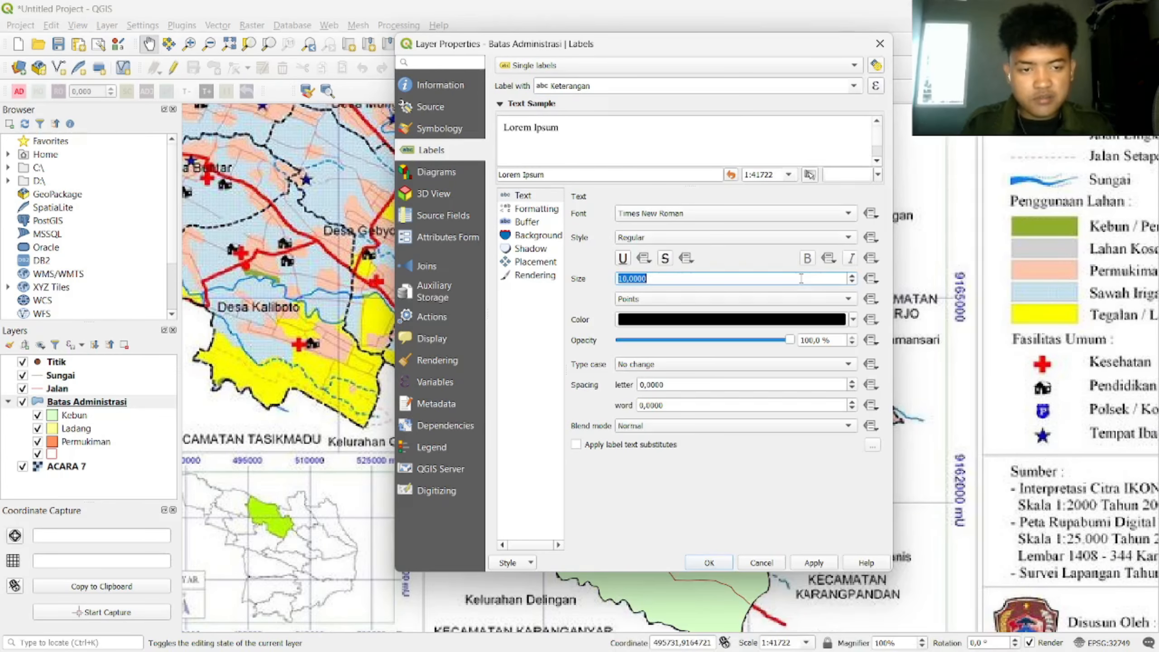
pyautogui.write('12')
pyautogui.click(537, 224)
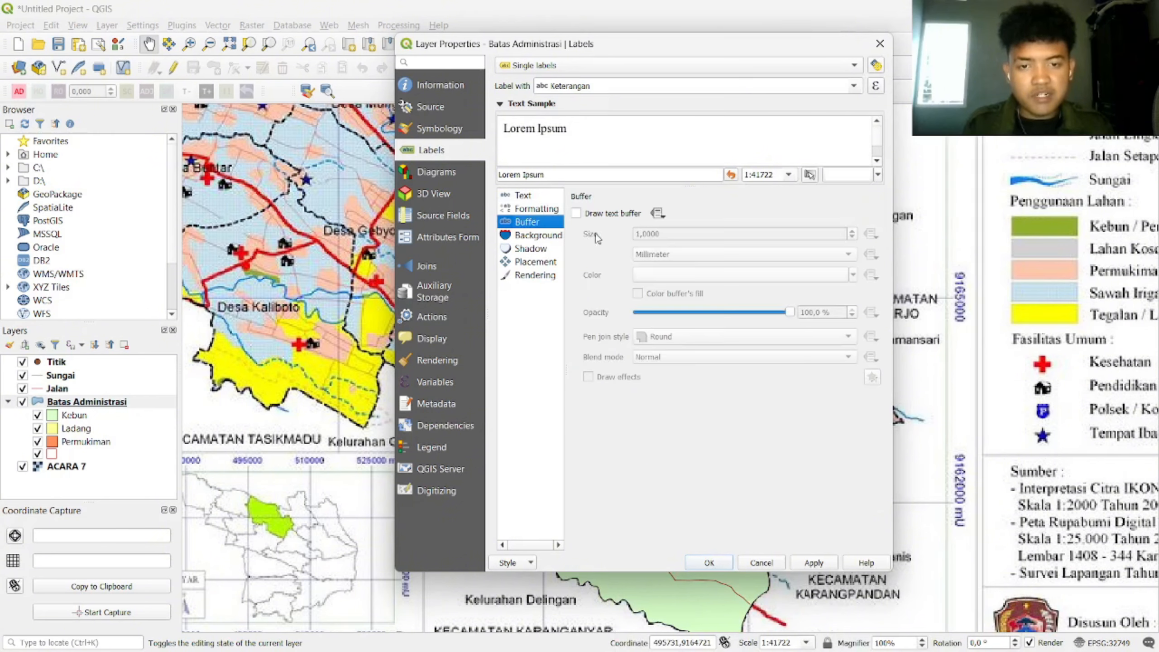
pyautogui.click(576, 213)
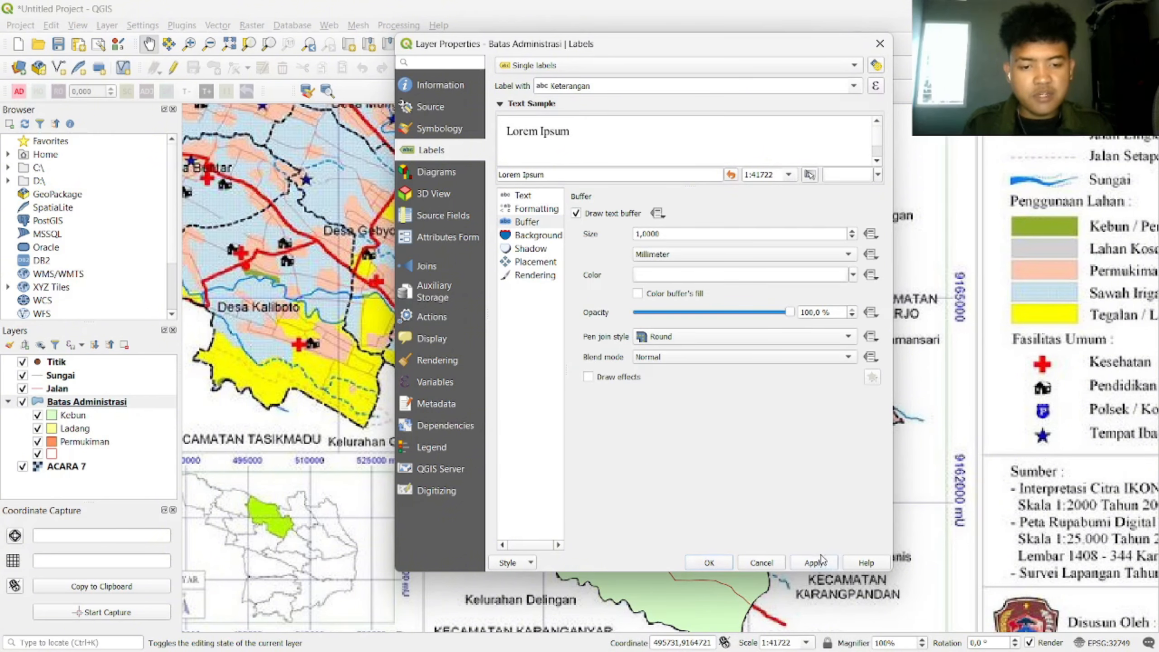
pyautogui.click(717, 561)
# Step: Hide the ACARA 7 background layer and re-centre the labelled areas
pyautogui.moveTo(655, 524); pyautogui.dragTo(655, 407)
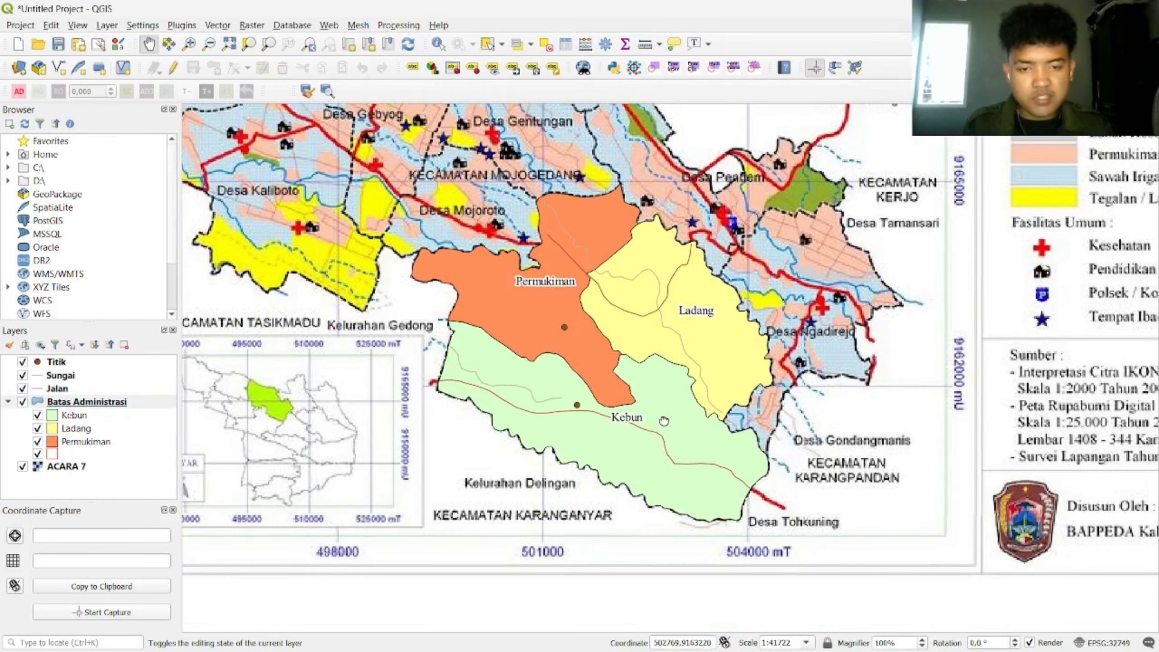
pyautogui.click(22, 467)
pyautogui.scroll(-1, 627, 337)
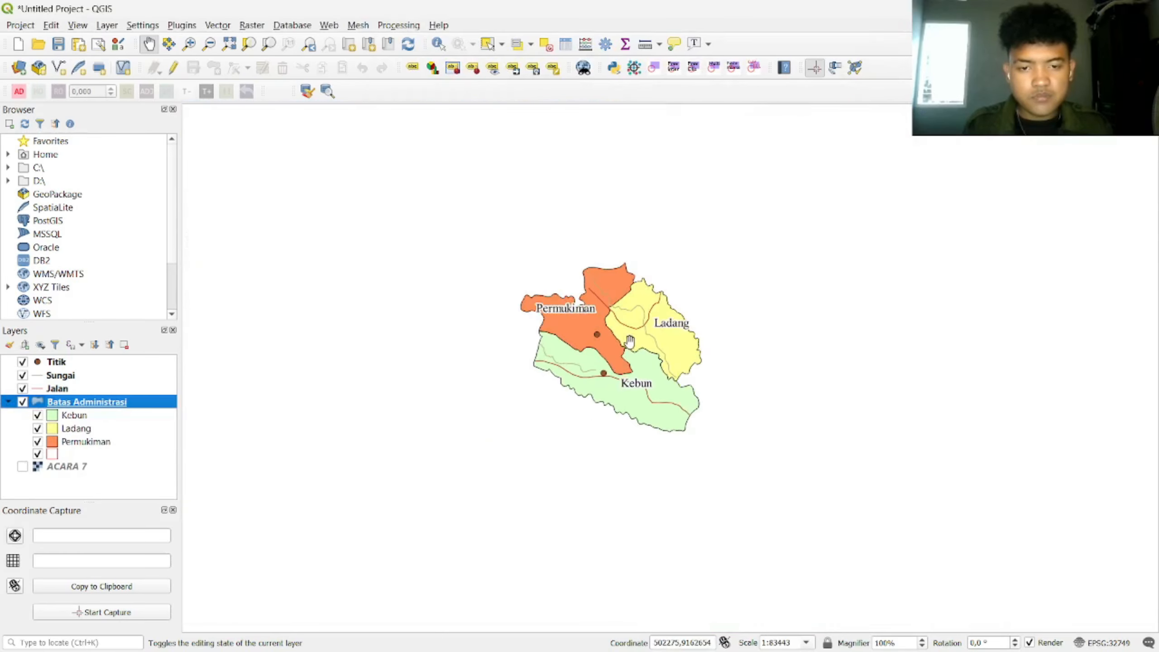
pyautogui.scroll(1, 627, 338)
pyautogui.moveTo(628, 343)
pyautogui.mouseDown()
pyautogui.moveTo(652, 332)
pyautogui.moveTo(625, 336)
pyautogui.moveTo(632, 348)
pyautogui.mouseUp()
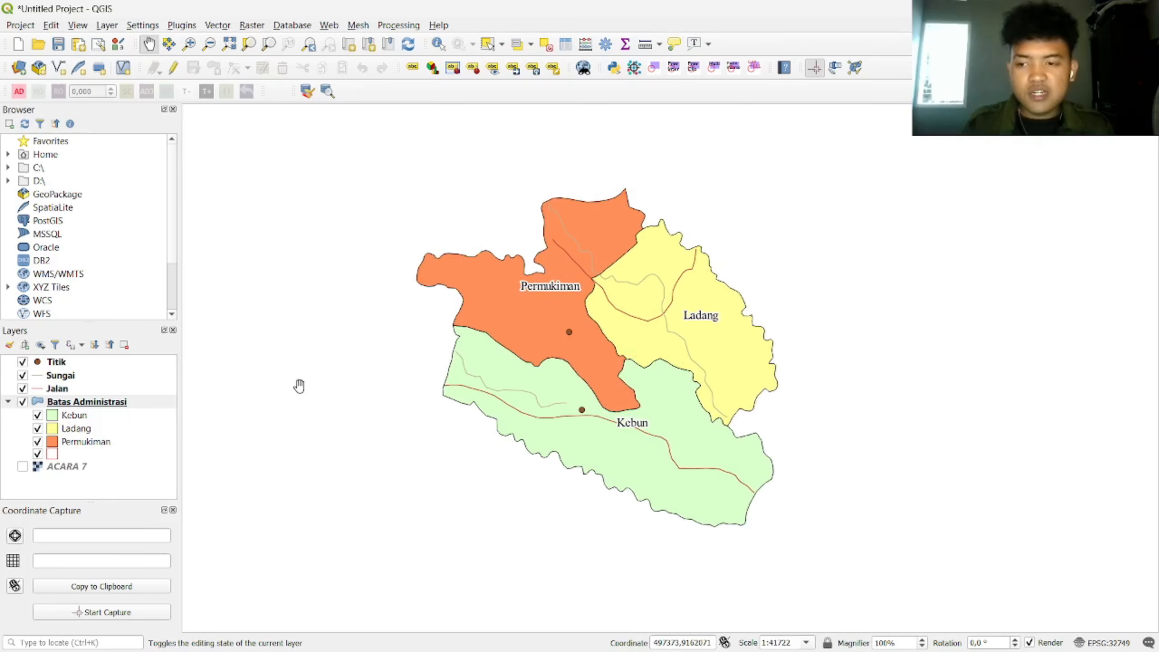
pyautogui.click(57, 389)
pyautogui.rightClick(64, 390)
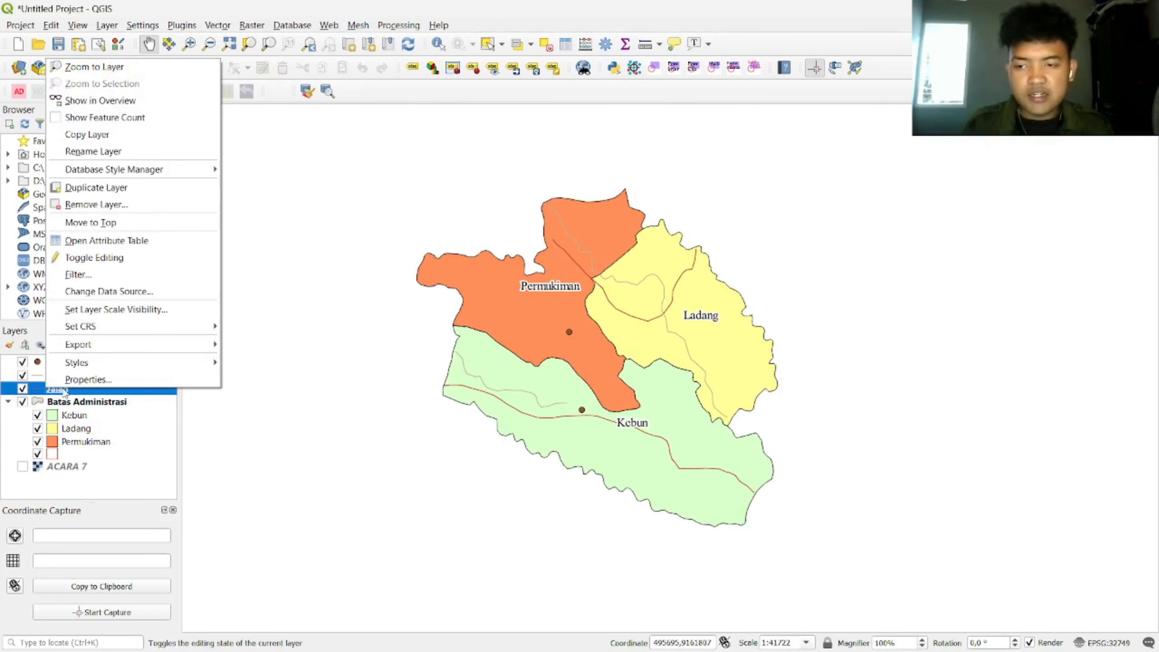
# Step: Set the Jalan layer to Categorized by Keterangan and classify the road types
pyautogui.click(88, 379)
pyautogui.click(439, 130)
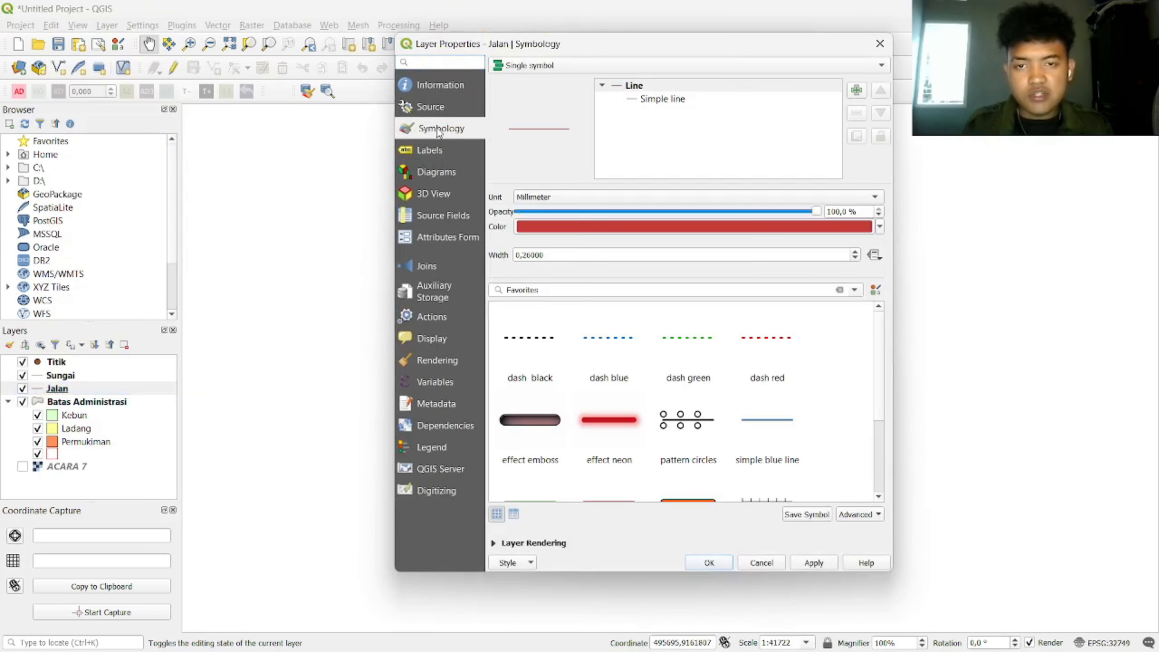
pyautogui.click(581, 65)
pyautogui.click(590, 77)
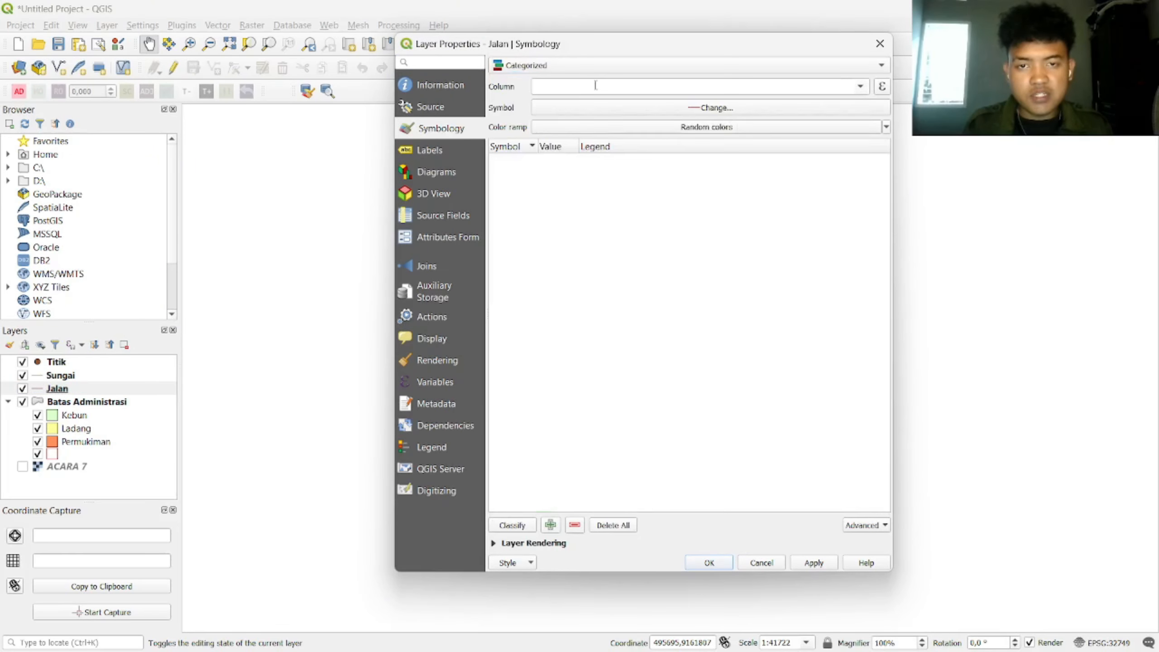
pyautogui.click(861, 90)
pyautogui.click(737, 118)
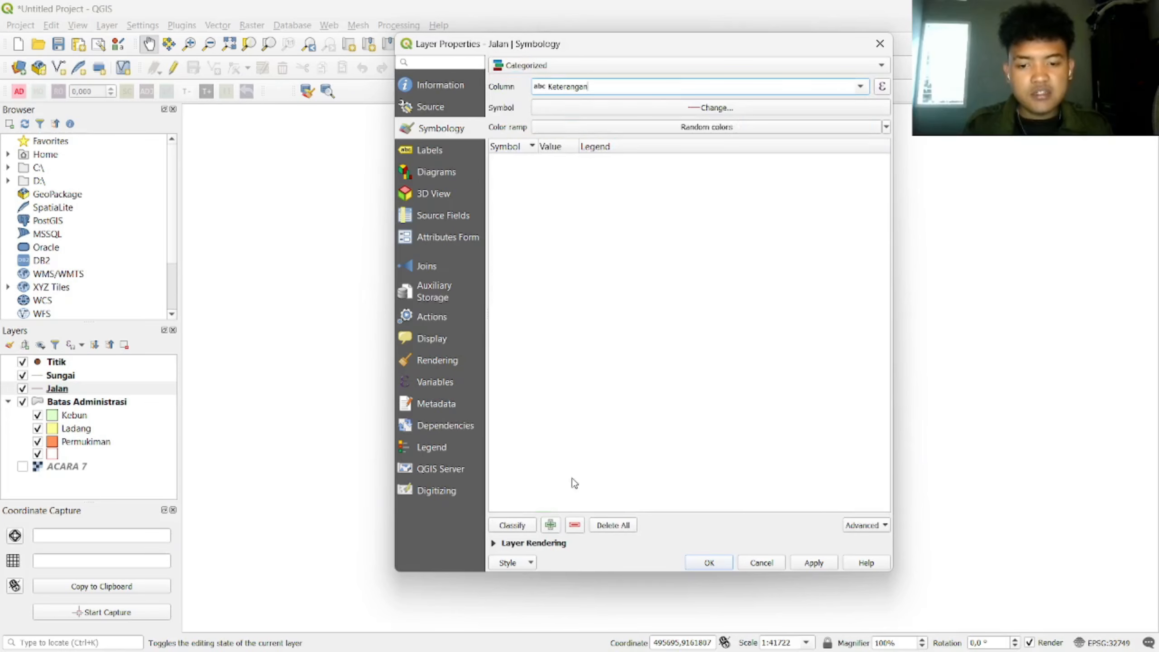
pyautogui.click(511, 526)
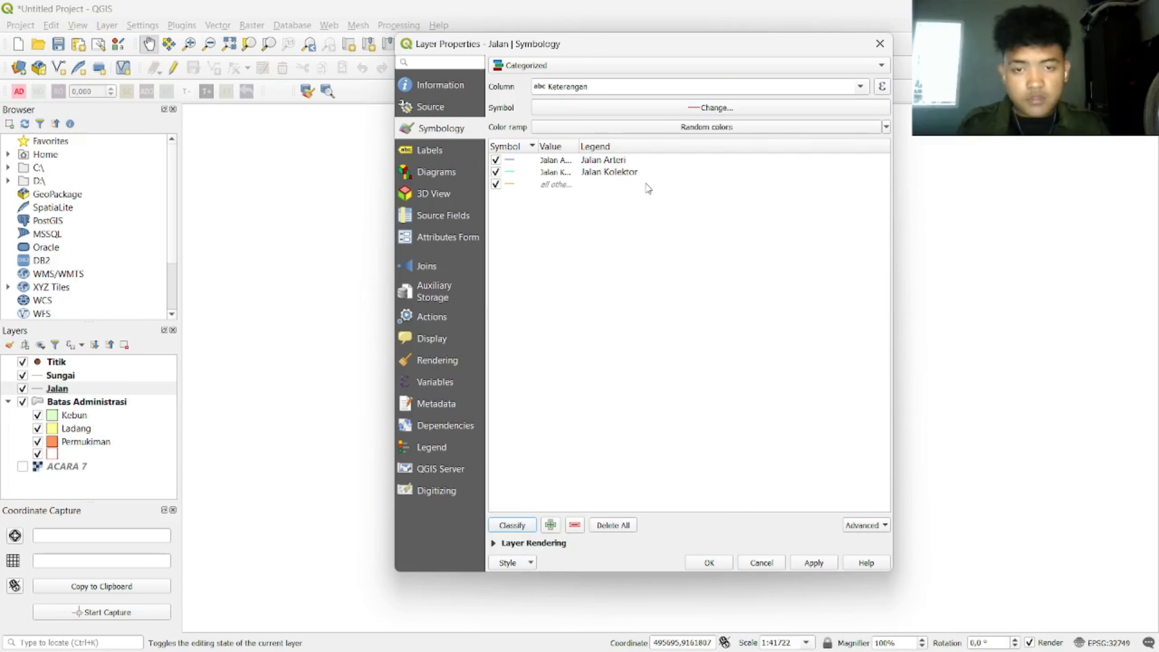
# Step: Give Jalan Arteri the Jalan Arteri road style with its top line's green set to 102
pyautogui.doubleClick(512, 162)
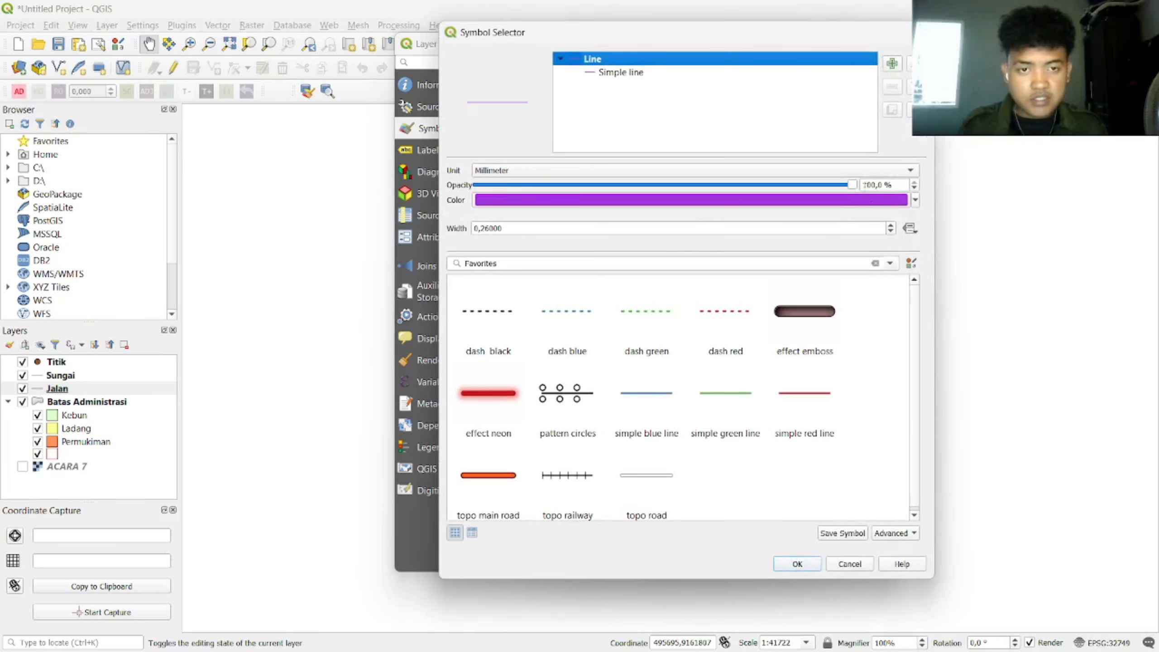
pyautogui.click(591, 263)
pyautogui.doubleClick(591, 263)
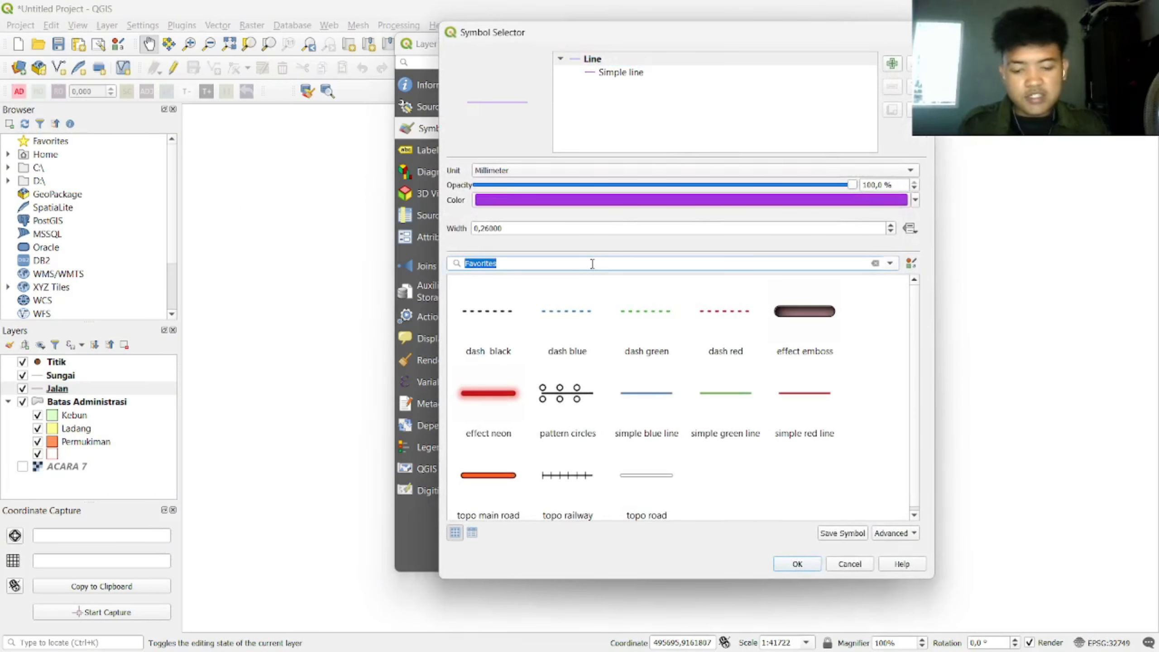
pyautogui.write('jalan')
pyautogui.click(491, 320)
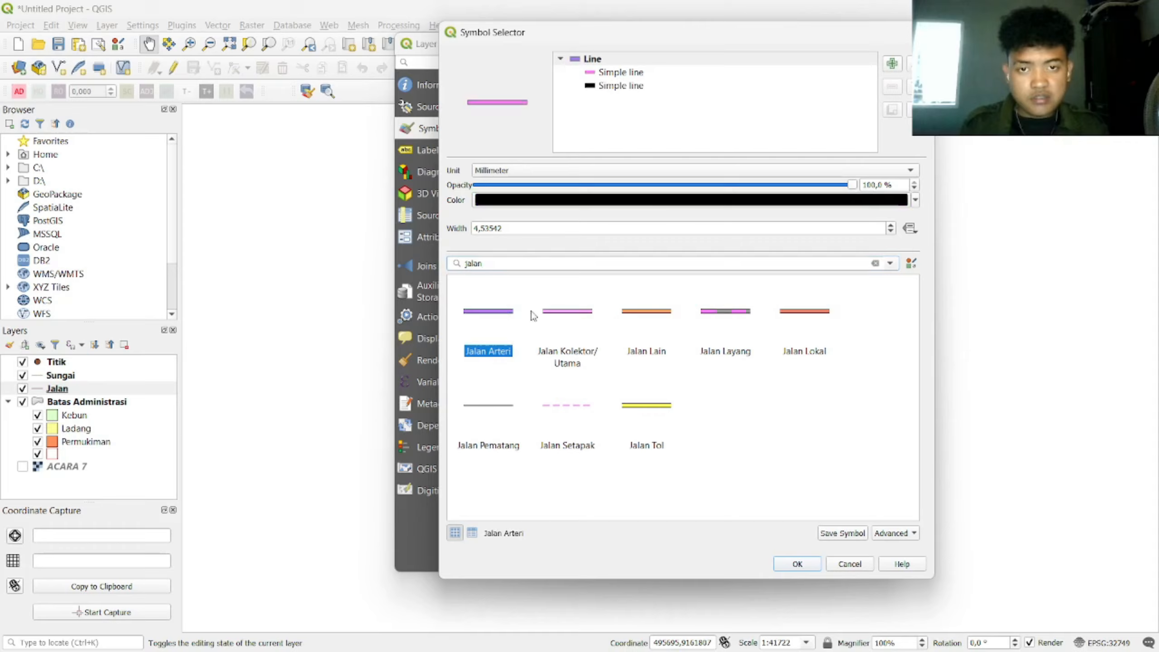
pyautogui.click(607, 72)
pyautogui.click(885, 197)
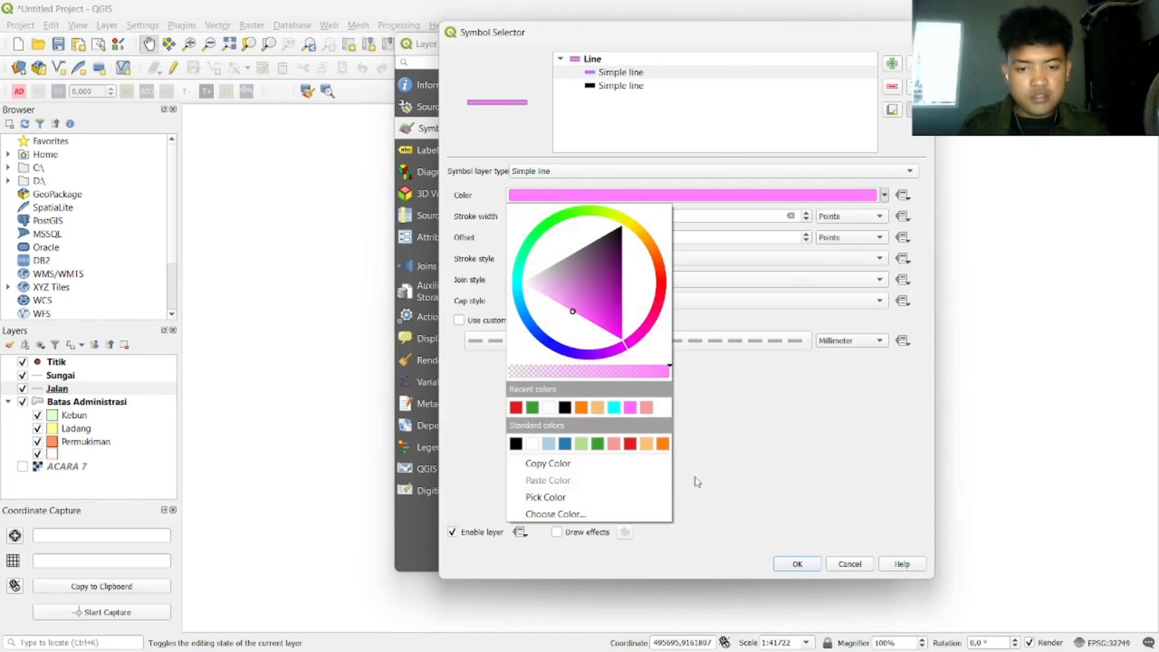
pyautogui.click(884, 196)
pyautogui.click(885, 196)
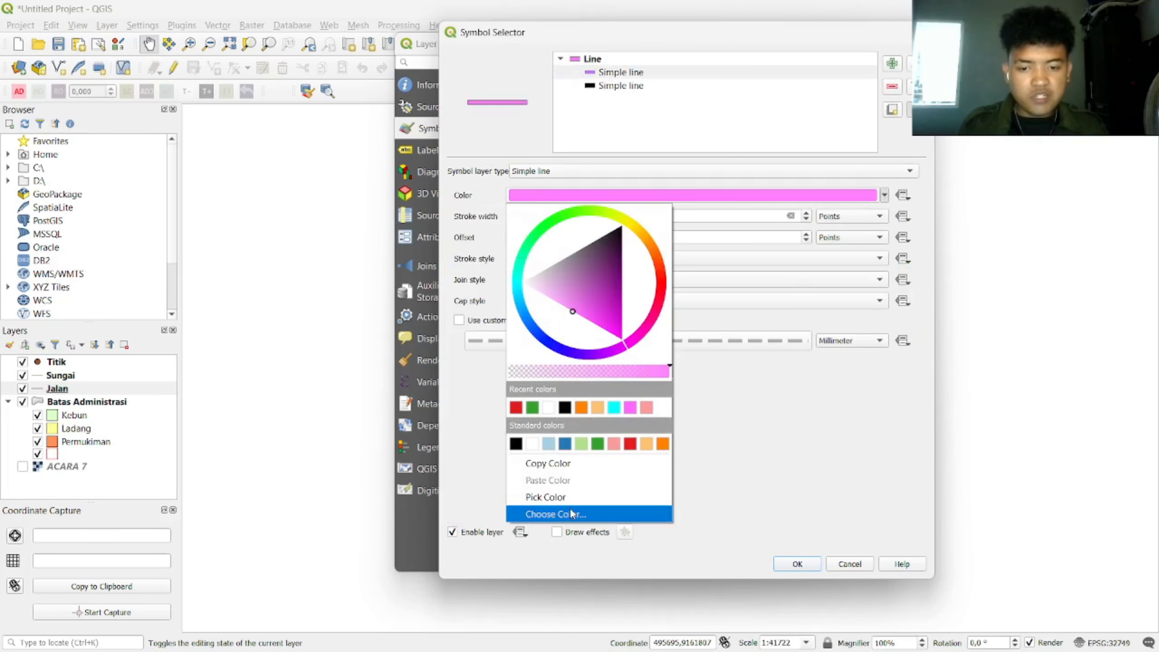
pyautogui.click(555, 513)
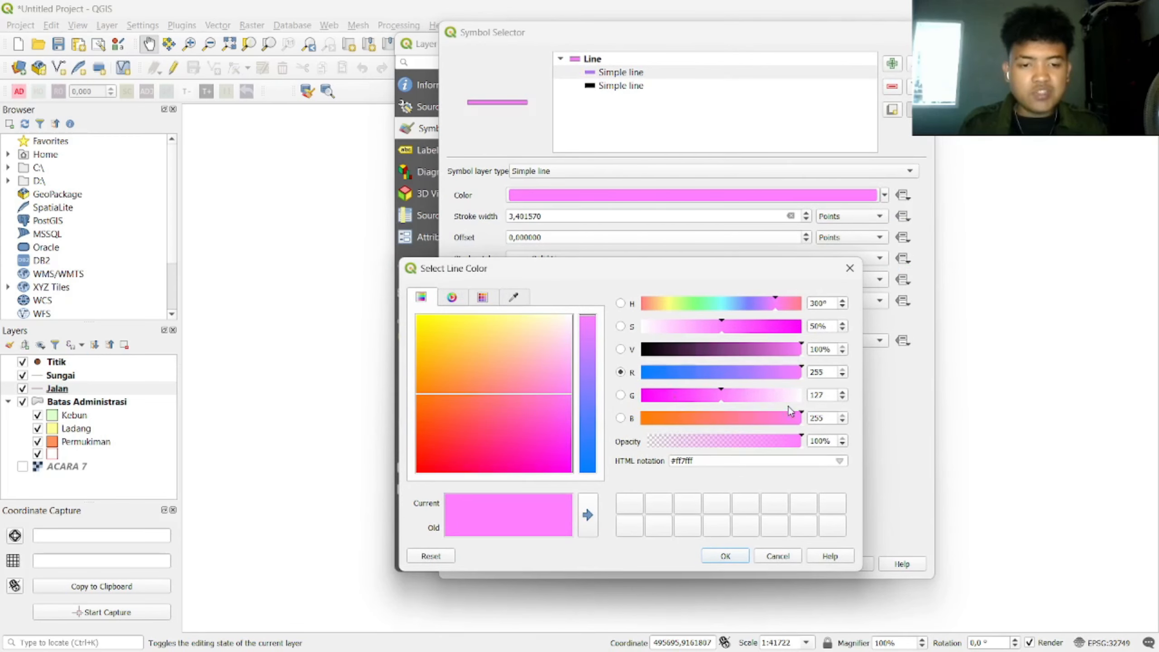
pyautogui.doubleClick(820, 394)
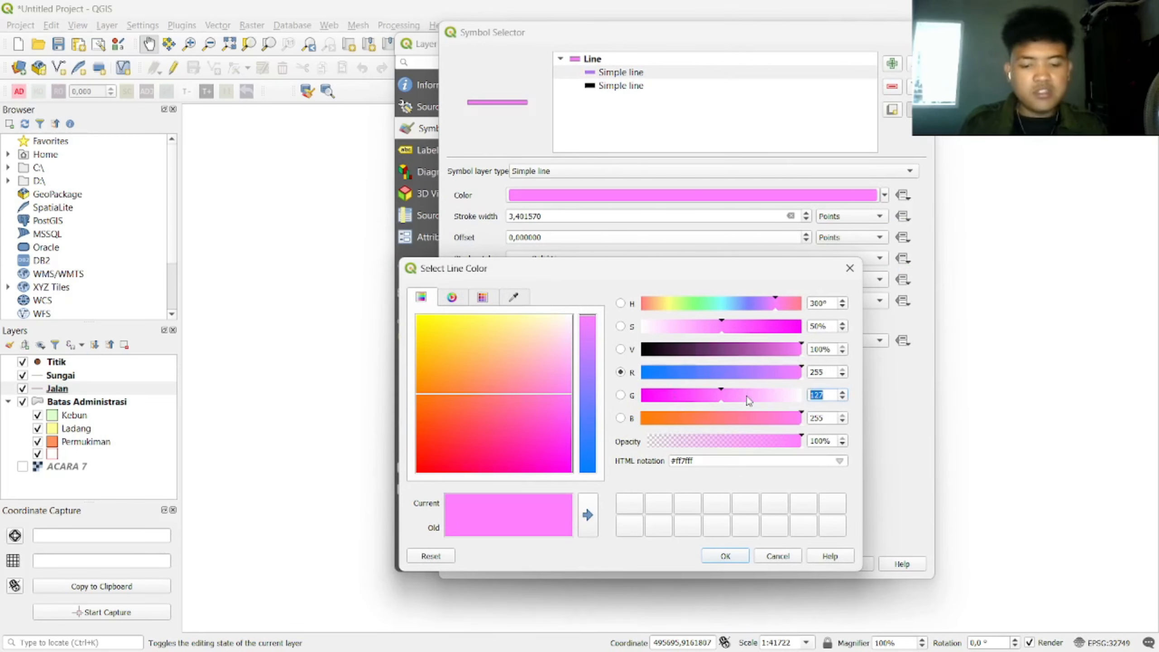
pyautogui.write('102')
pyautogui.click(744, 560)
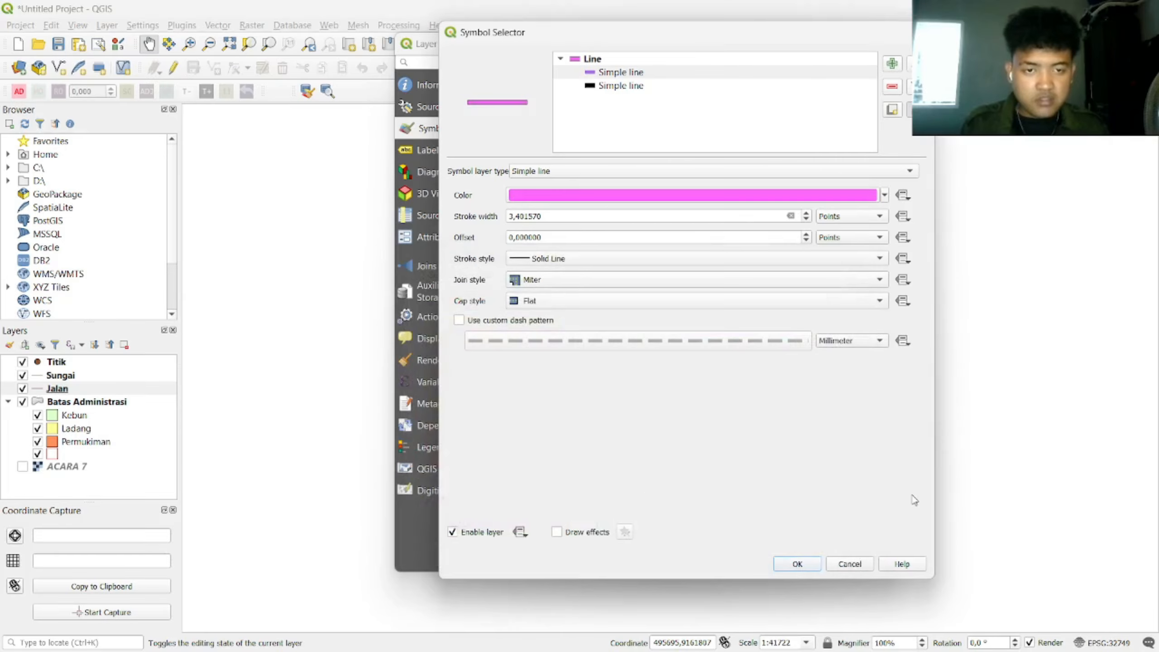
pyautogui.click(796, 563)
# Step: Give Jalan Kolektor the Jalan Kolektor/Utama style with its pink line's green set to 102
pyautogui.doubleClick(511, 172)
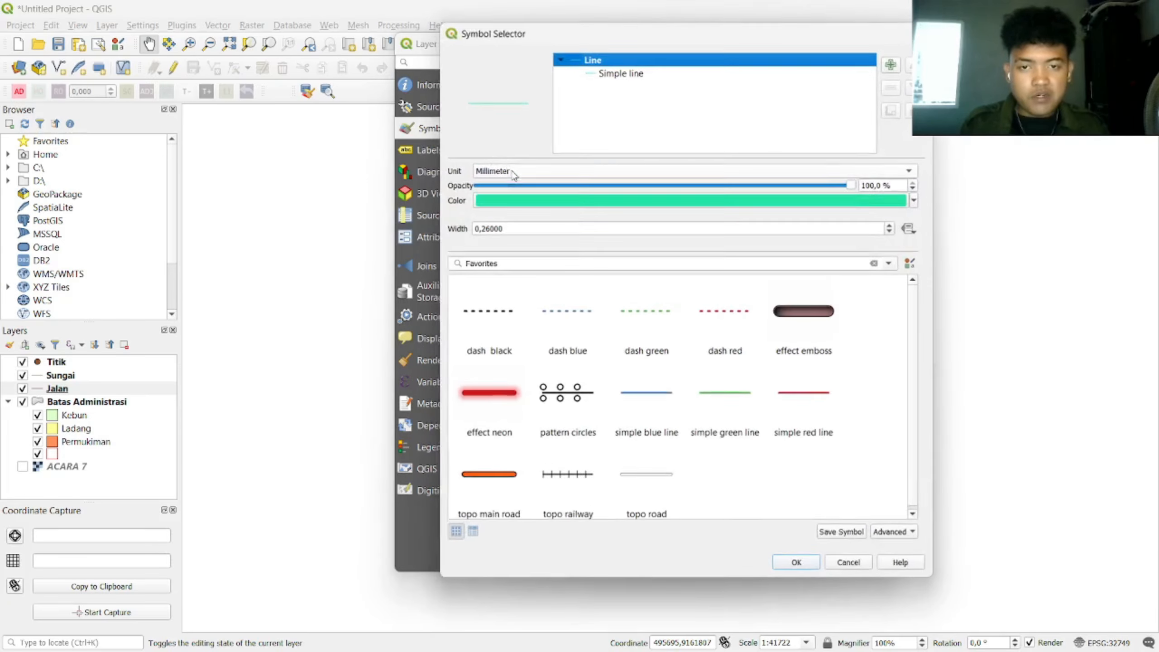
pyautogui.click(651, 262)
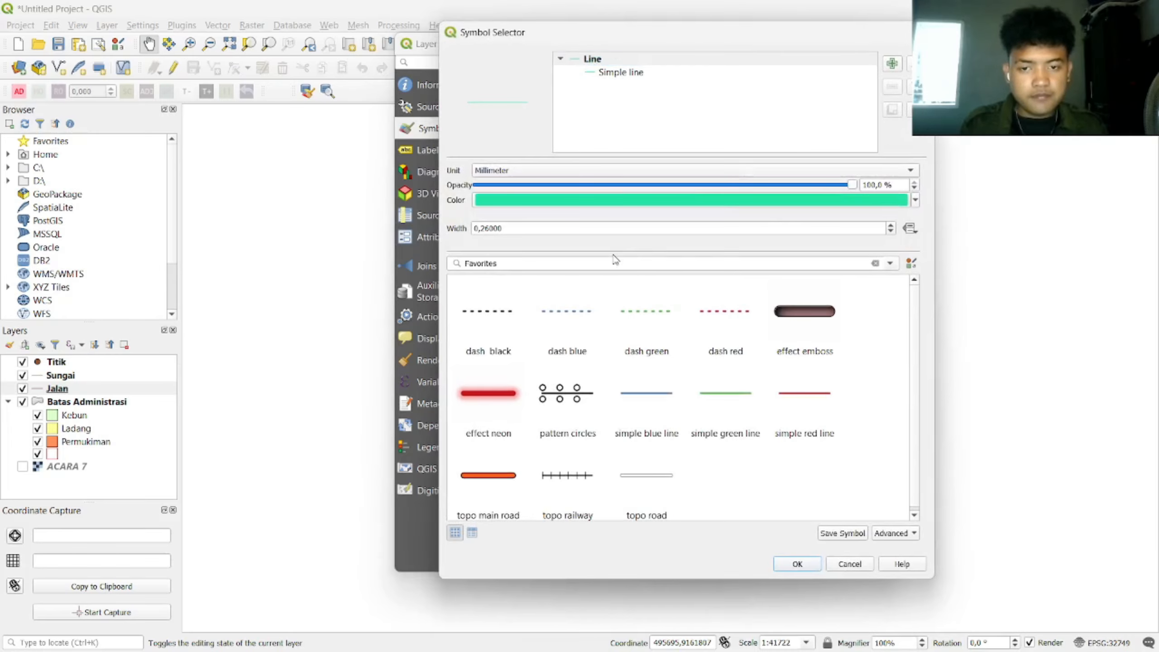
pyautogui.doubleClick(616, 262)
pyautogui.write('Jalan')
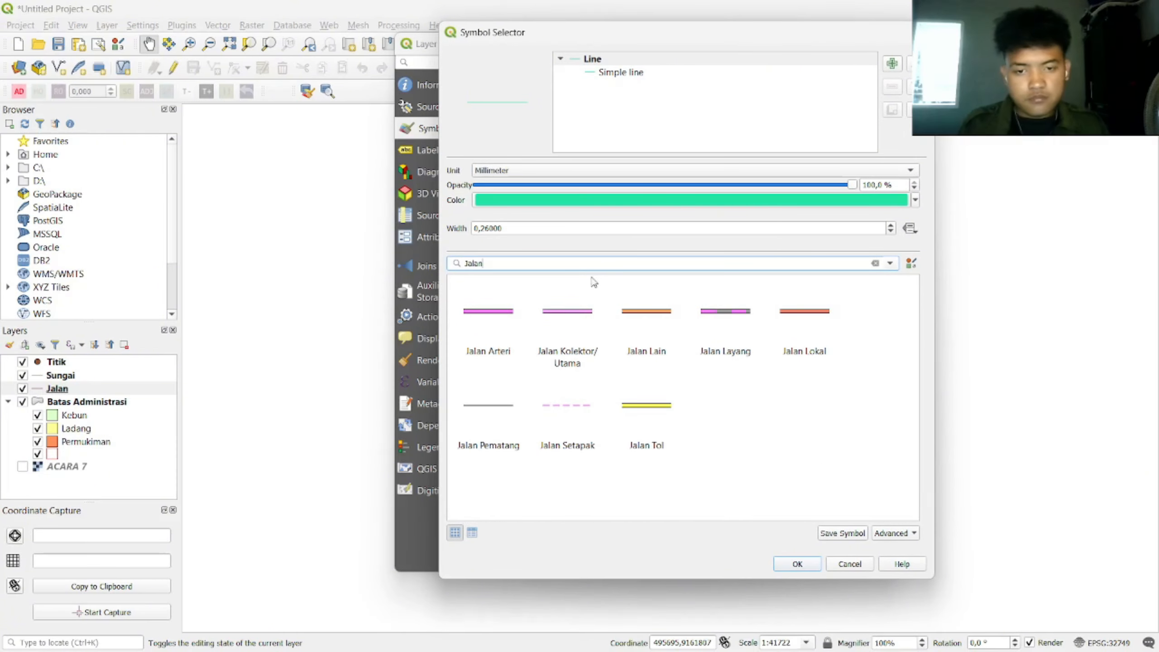
pyautogui.click(585, 316)
pyautogui.click(635, 72)
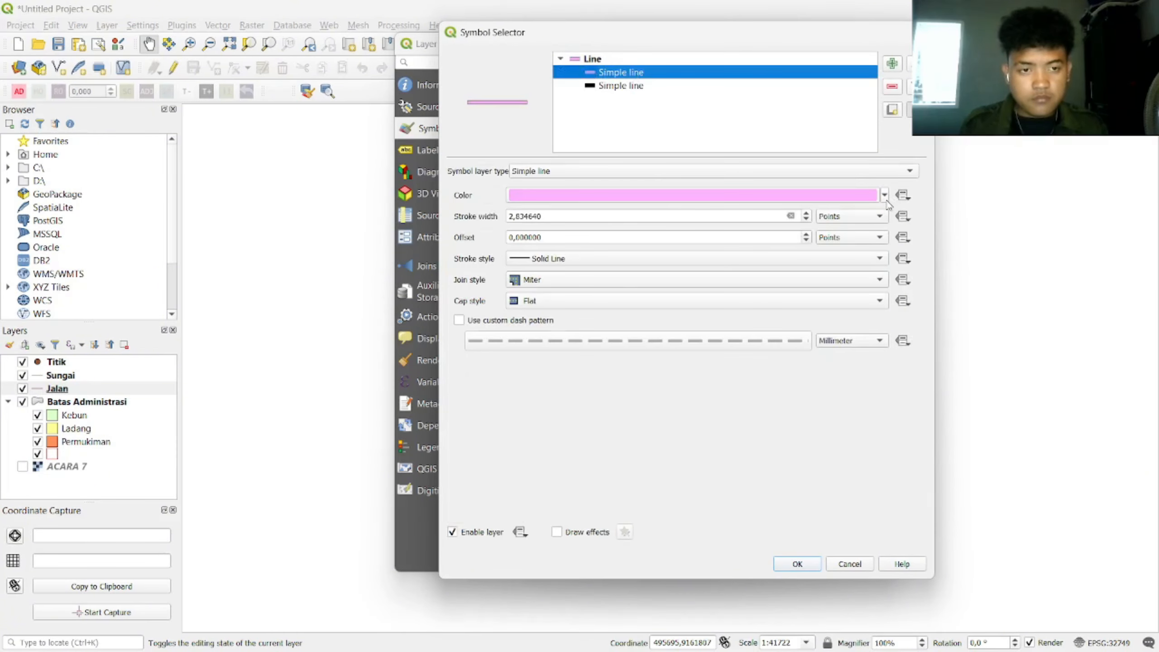
pyautogui.click(885, 197)
pyautogui.click(593, 513)
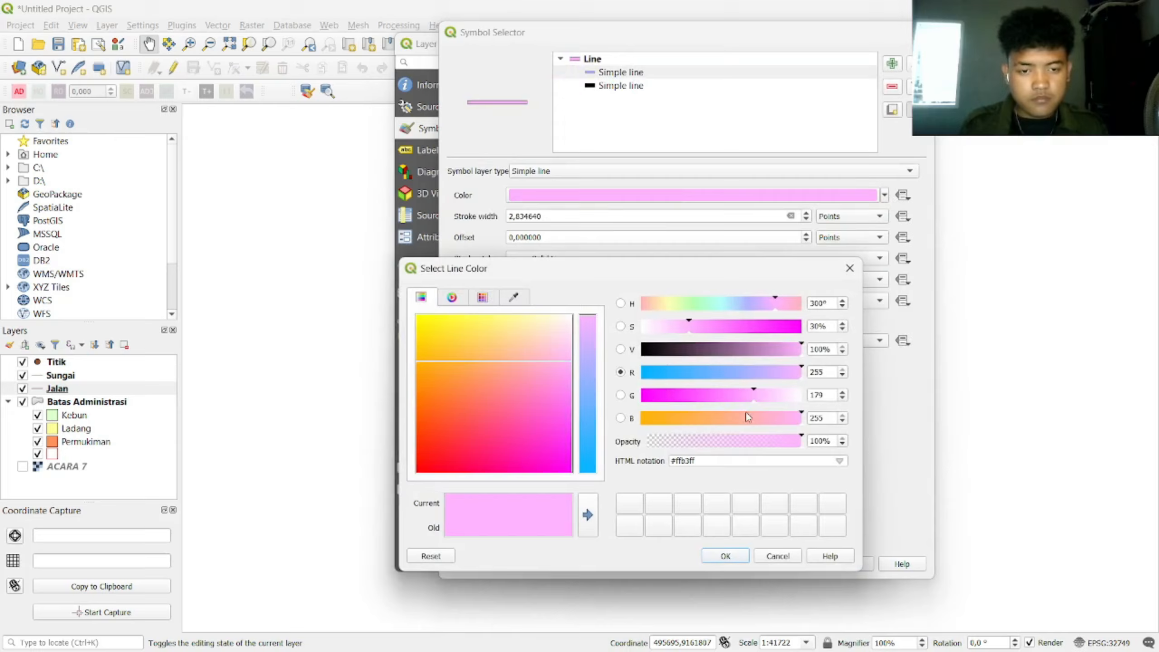
pyautogui.click(826, 395)
pyautogui.press('BackSpace')
pyautogui.press('BackSpace')
pyautogui.press('BackSpace')
pyautogui.write('102')
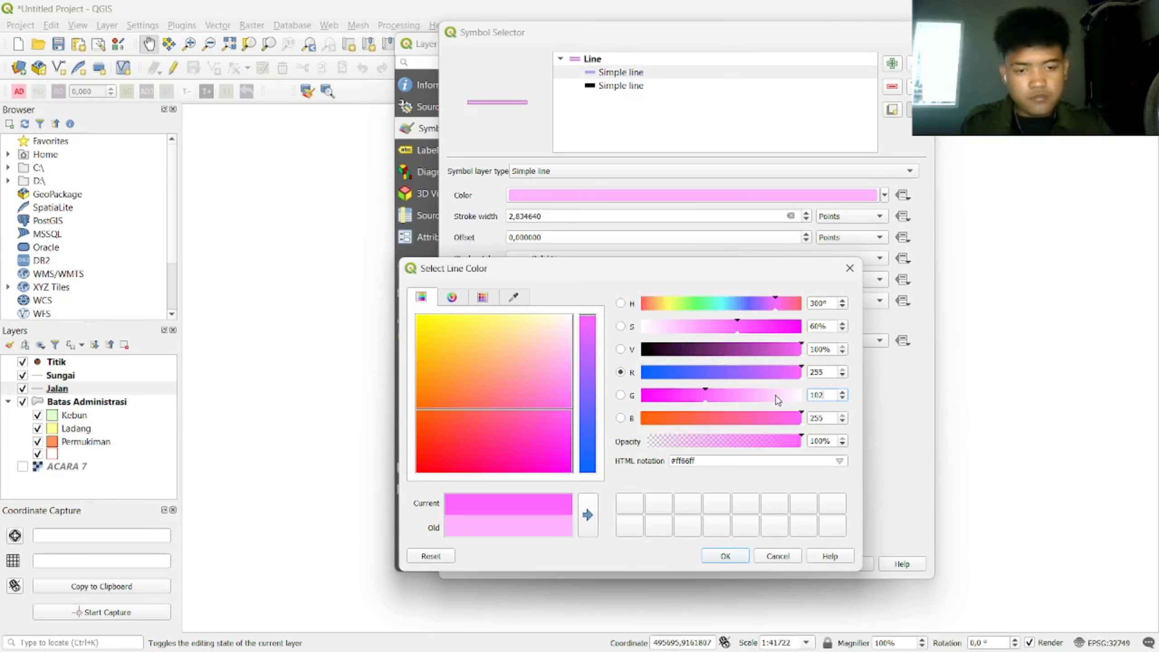
pyautogui.click(727, 554)
pyautogui.click(867, 566)
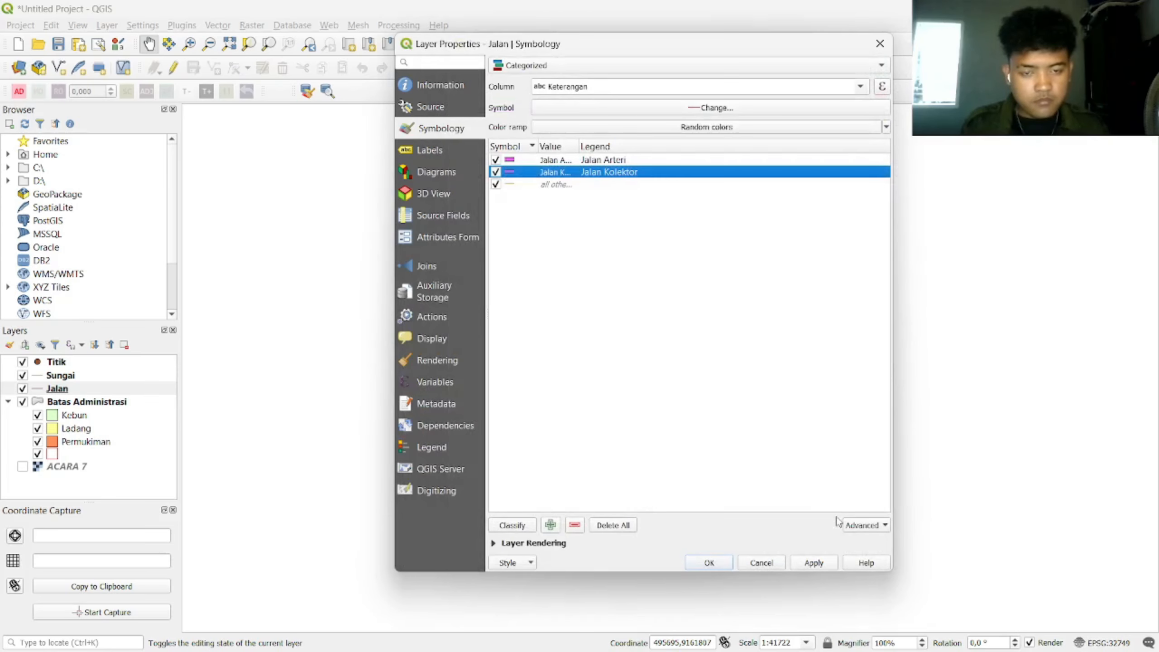
# Step: Apply the categorized road styling and close the Jalan layer properties
pyautogui.click(814, 564)
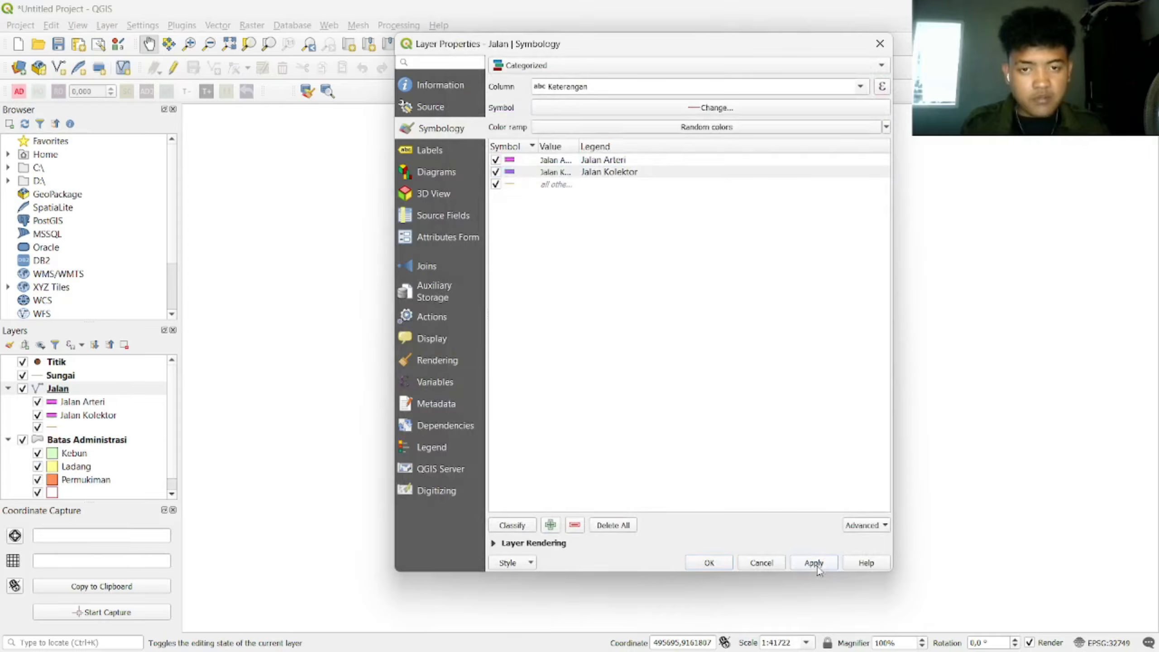
pyautogui.click(700, 565)
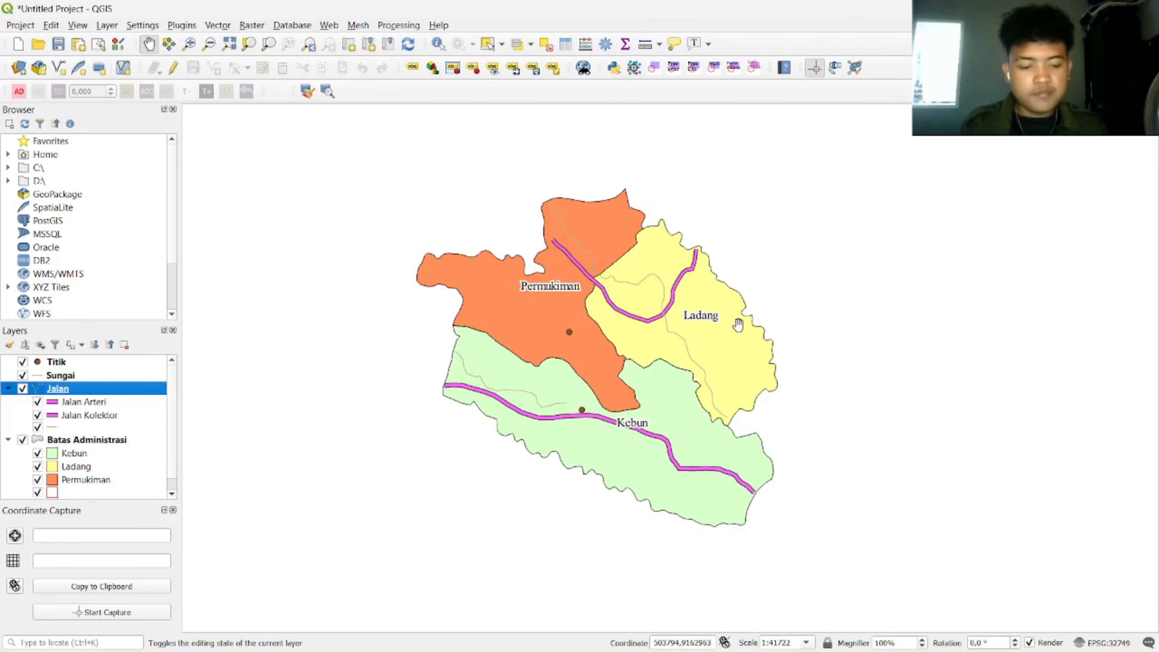
pyautogui.click(61, 376)
# Step: Set the Sungai layer to Categorized by Keterangan and classify the river types
pyautogui.rightClick(60, 375)
pyautogui.click(106, 378)
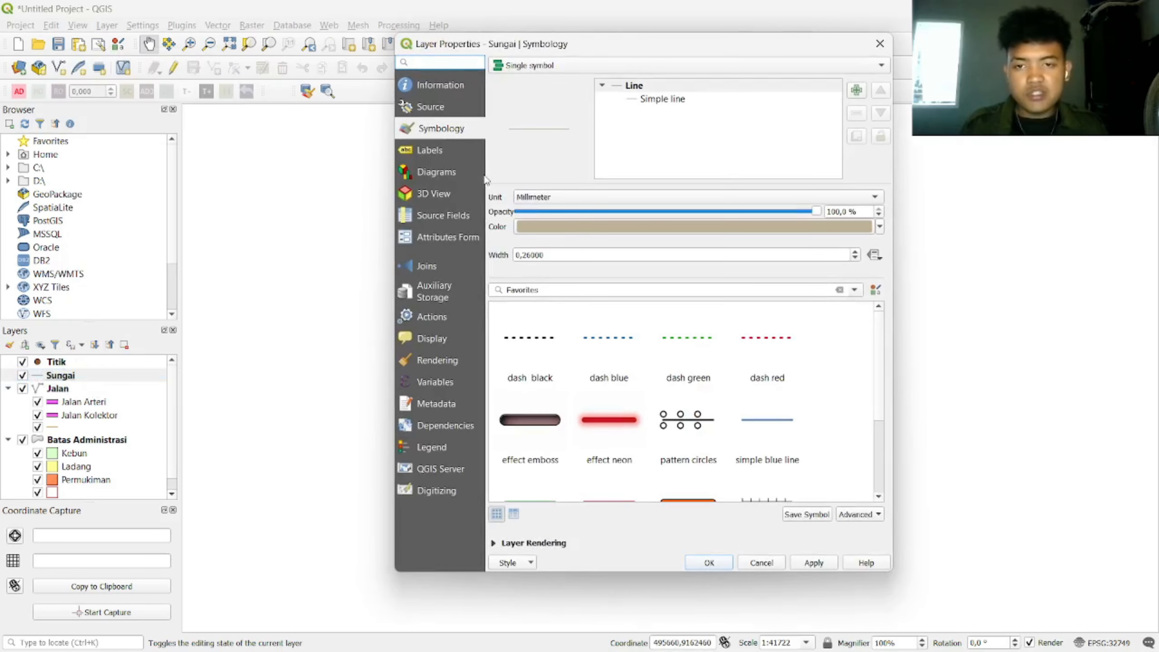
pyautogui.click(602, 69)
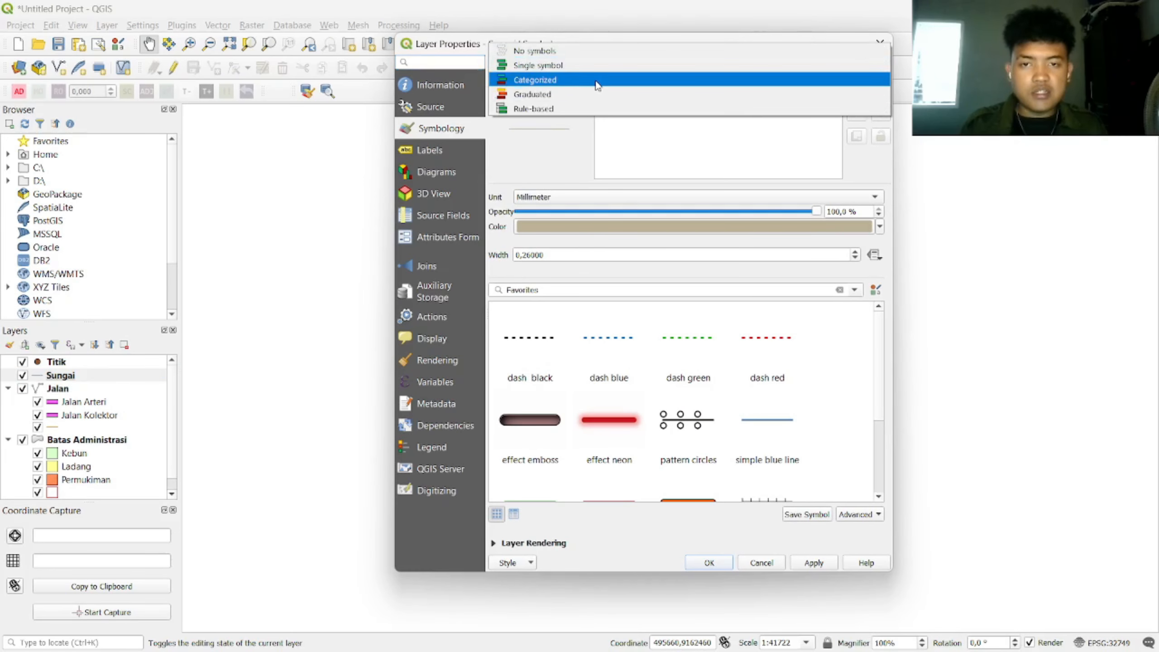
pyautogui.click(600, 83)
pyautogui.click(810, 93)
pyautogui.click(822, 121)
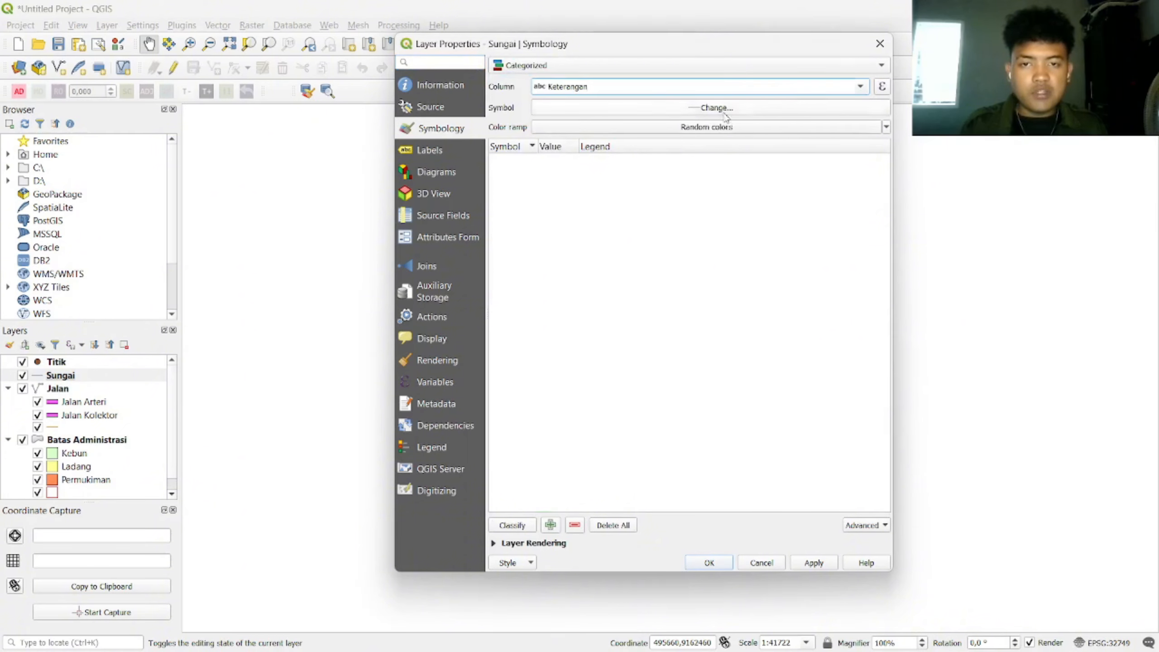
pyautogui.click(503, 526)
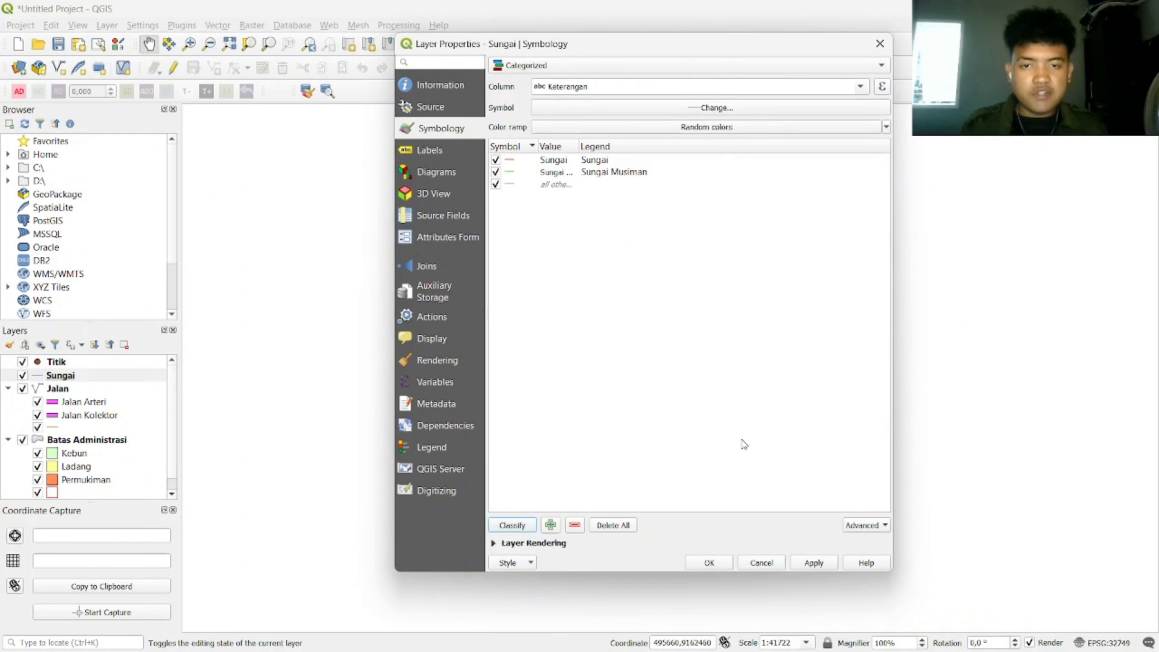
# Step: Assign the saved Sungai_1 line symbol to the Sungai category
pyautogui.doubleClick(518, 161)
pyautogui.moveTo(590, 263); pyautogui.dragTo(449, 274)
pyautogui.write('sungai')
pyautogui.click(497, 313)
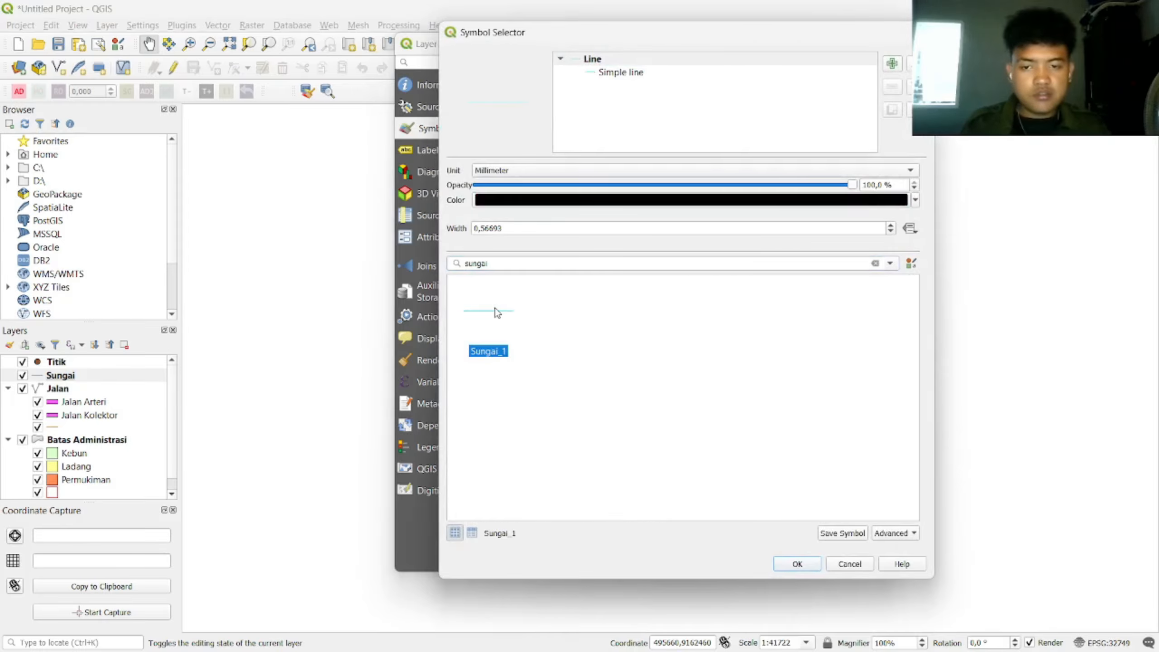
pyautogui.click(851, 567)
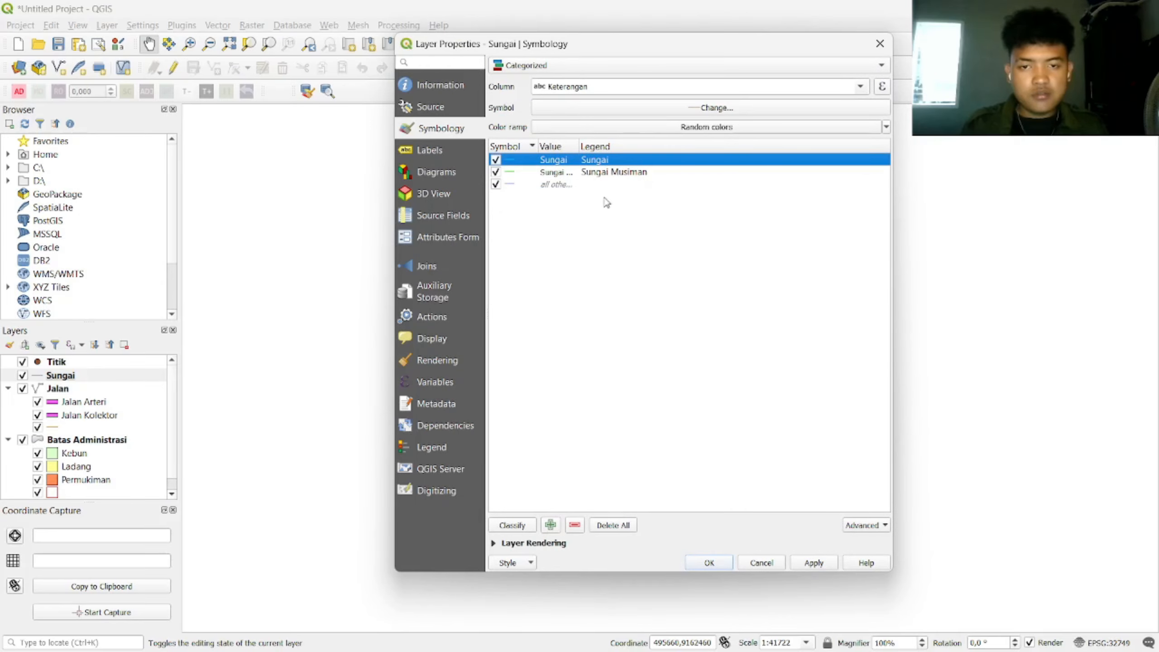
# Step: Give Sungai Musiman the dash blue line coloured cyan (RGB 0, 255, 255)
pyautogui.doubleClick(511, 173)
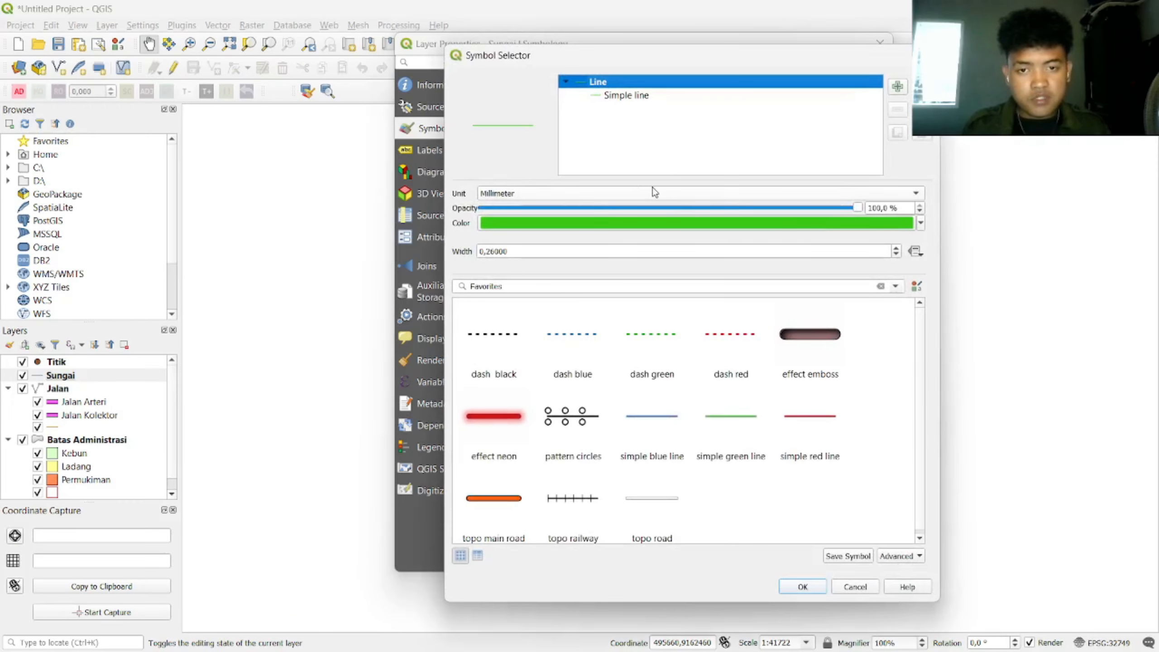
pyautogui.click(570, 336)
pyautogui.click(888, 224)
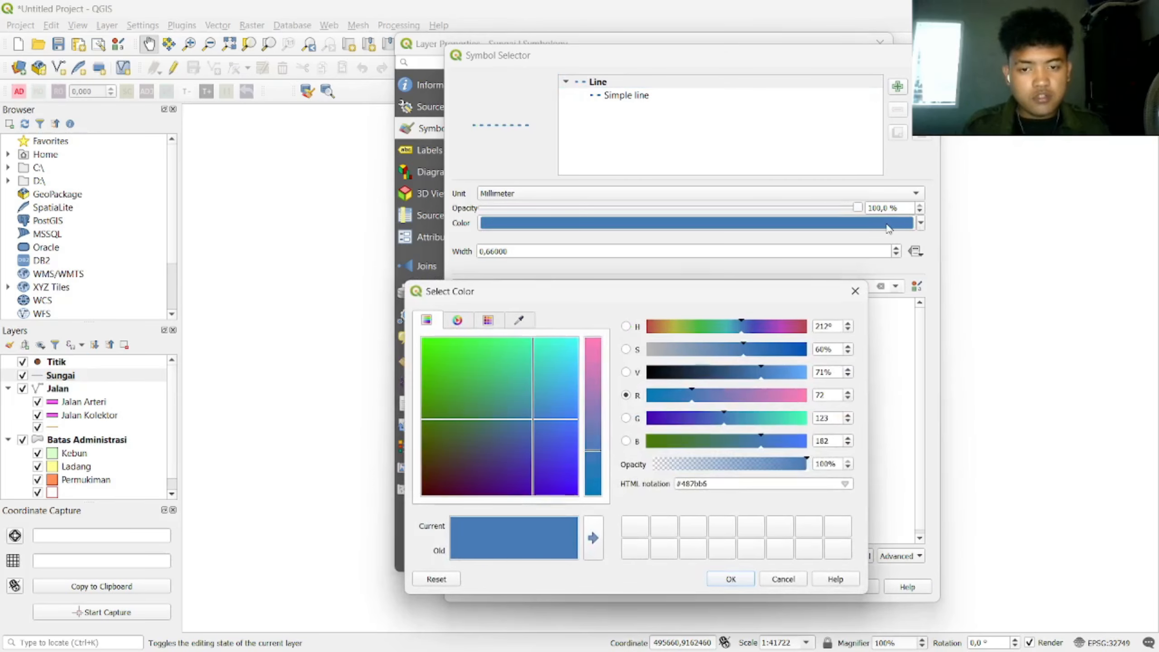
pyautogui.doubleClick(832, 396)
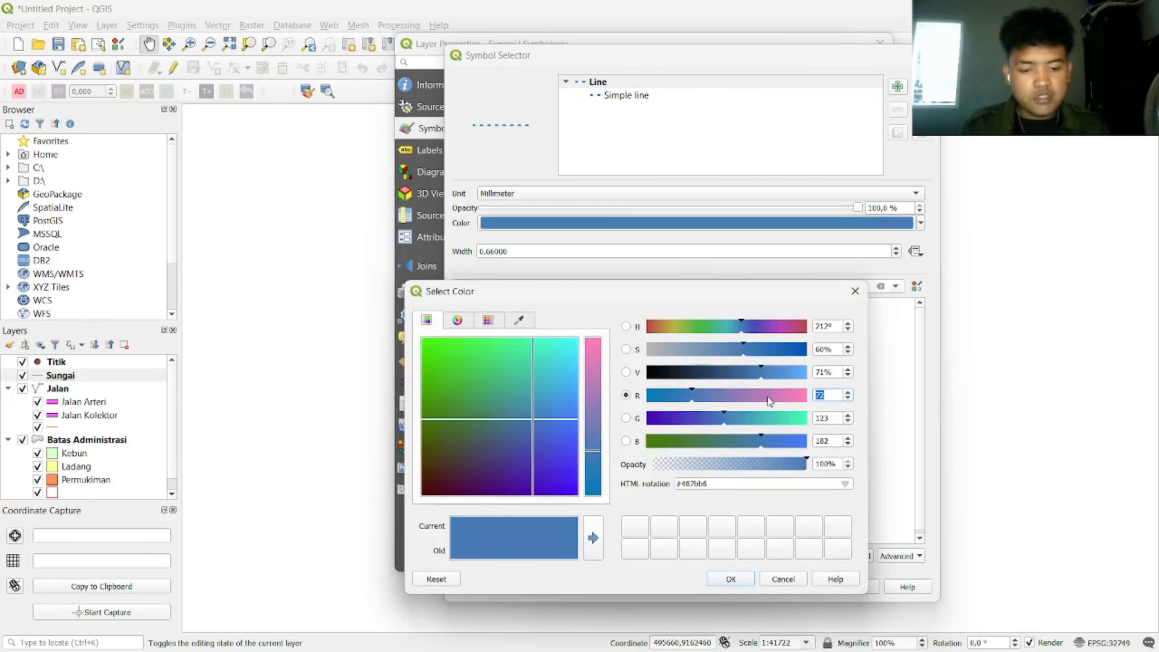
pyautogui.write('0')
pyautogui.doubleClick(834, 419)
pyautogui.write('255')
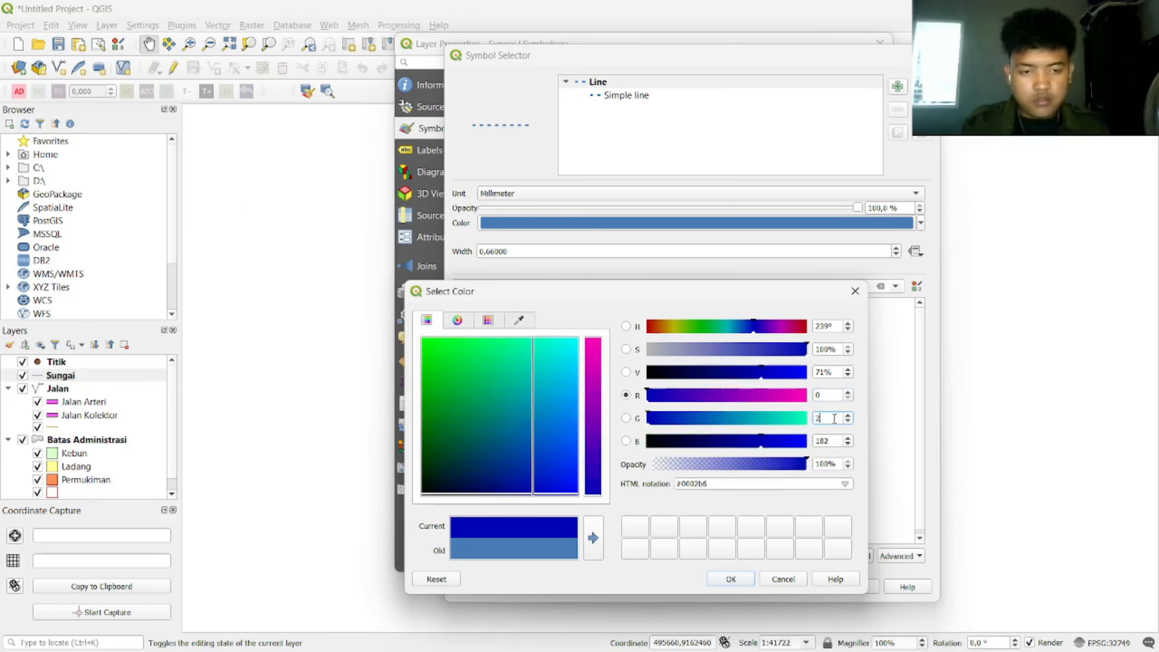
pyautogui.press('Tab')
pyautogui.write('255')
pyautogui.click(732, 579)
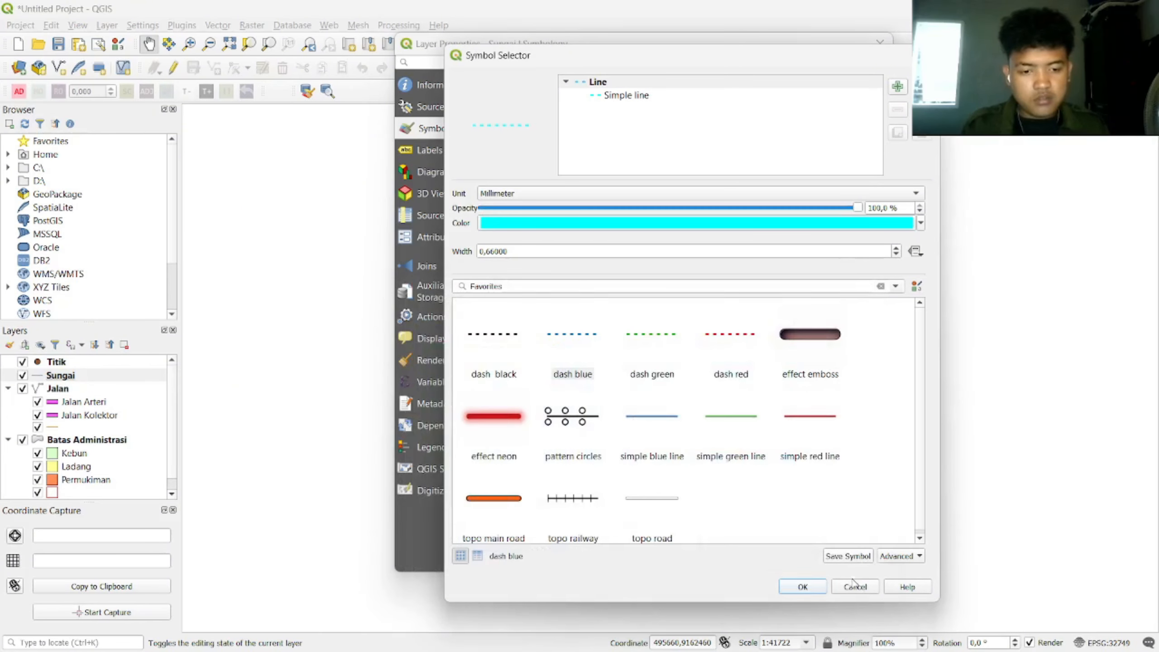
pyautogui.click(805, 589)
# Step: Close the river properties and move the Sungai layer below Jalan
pyautogui.click(730, 564)
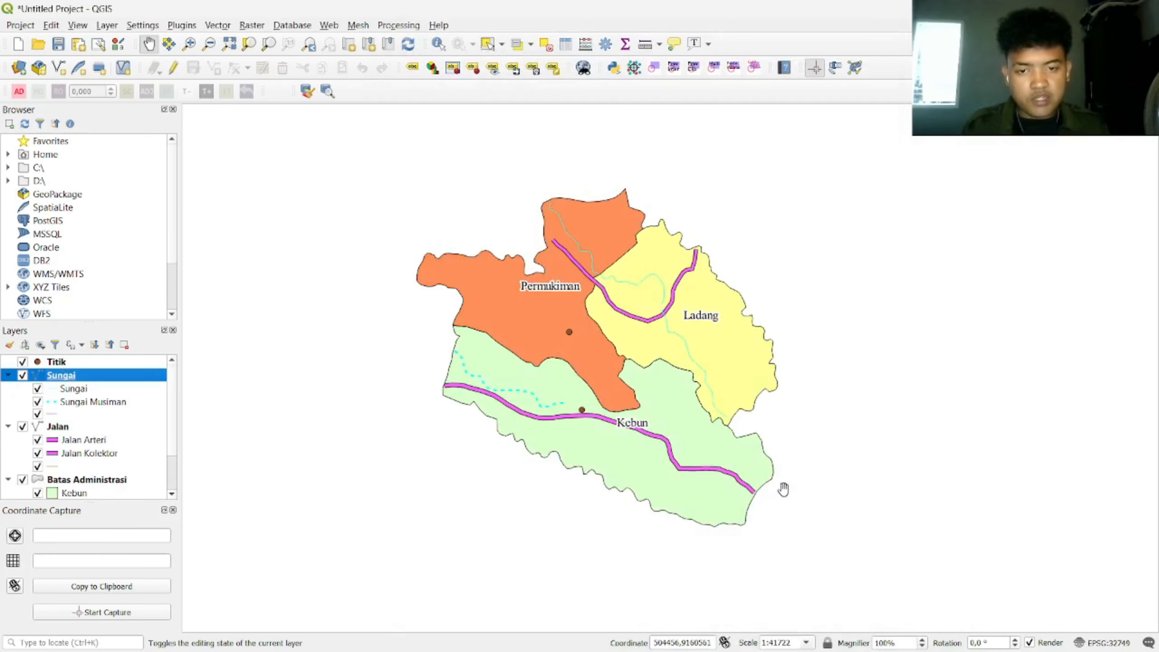
pyautogui.scroll(1, 654, 423)
pyautogui.scroll(-1, 431, 276)
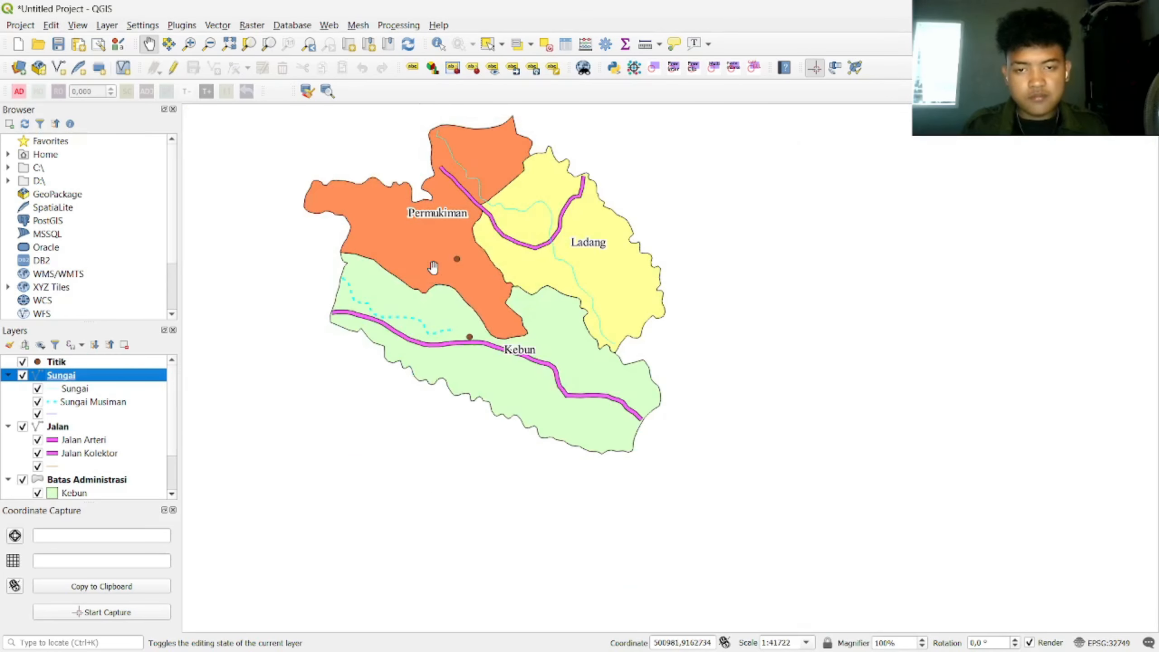
pyautogui.moveTo(470, 287); pyautogui.dragTo(559, 344)
pyautogui.moveTo(60, 375); pyautogui.dragTo(87, 413)
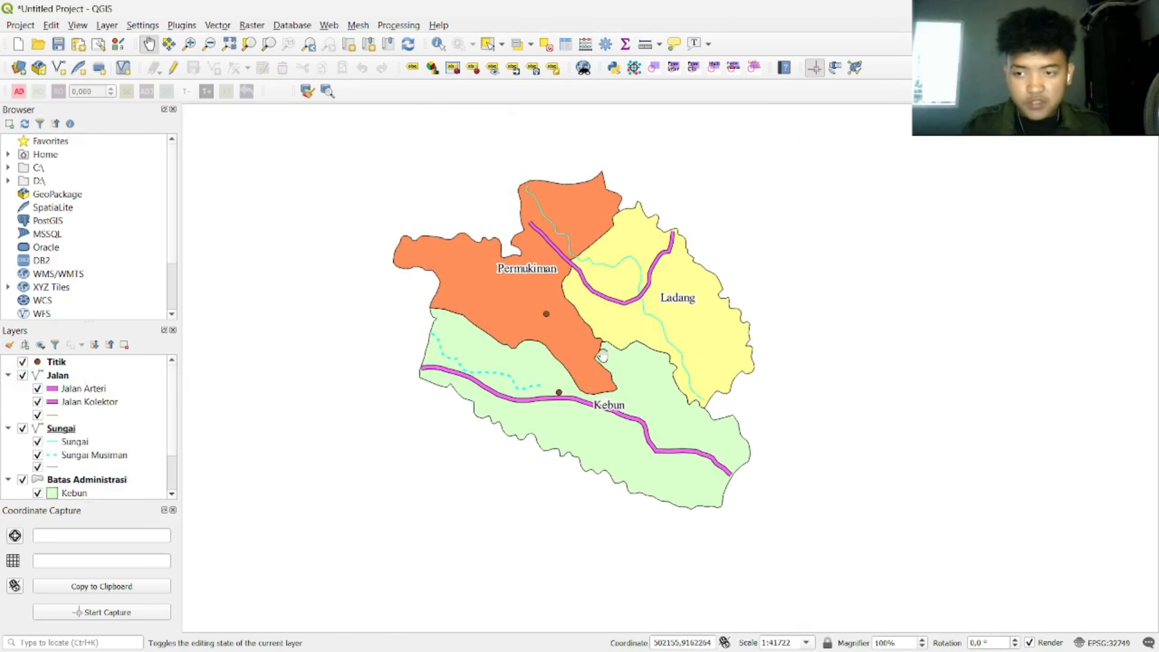
pyautogui.rightClick(62, 363)
pyautogui.click(78, 359)
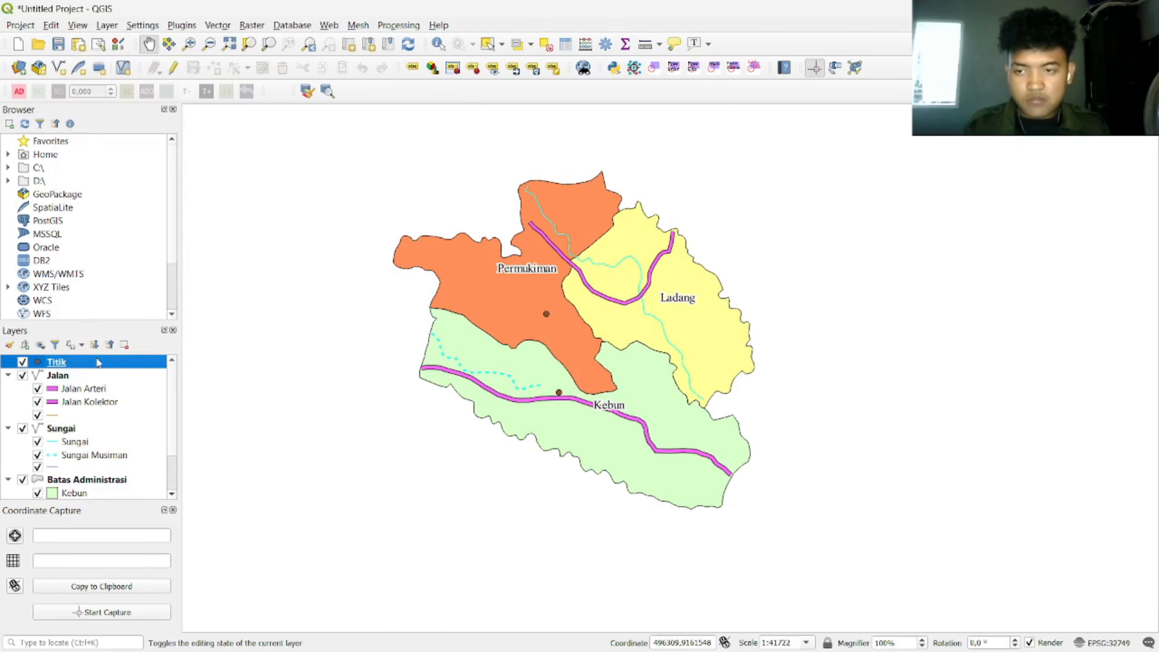
# Step: Set the Titik points to Categorized by Keterangan and classify them
pyautogui.click(685, 65)
pyautogui.click(570, 80)
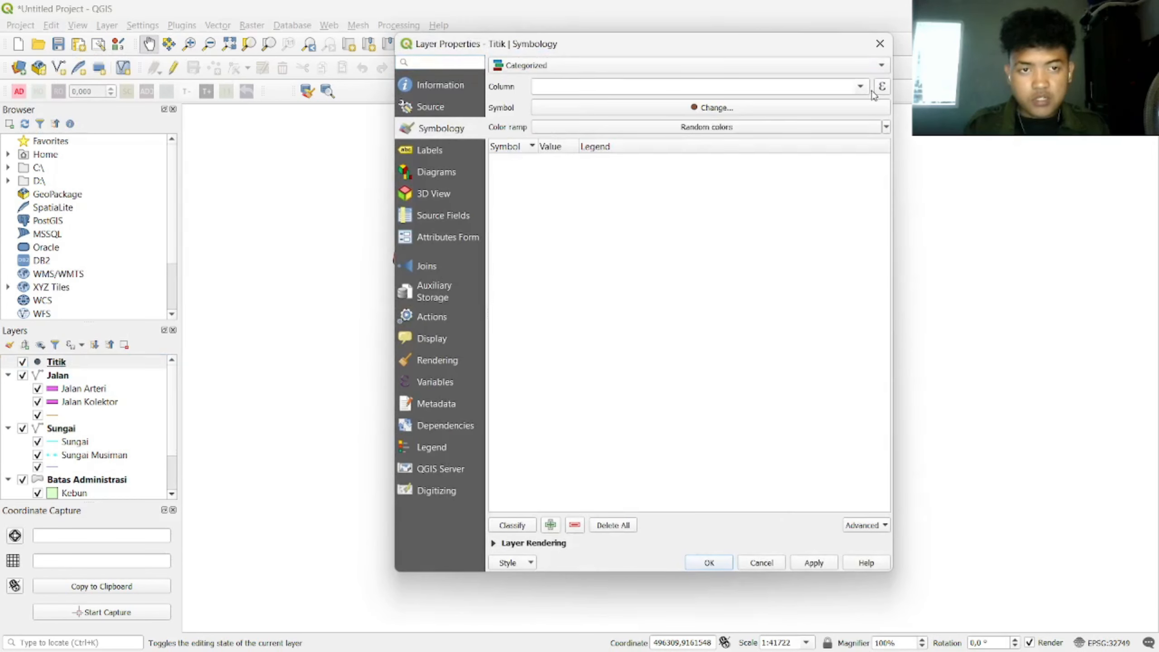
pyautogui.click(731, 87)
pyautogui.click(730, 124)
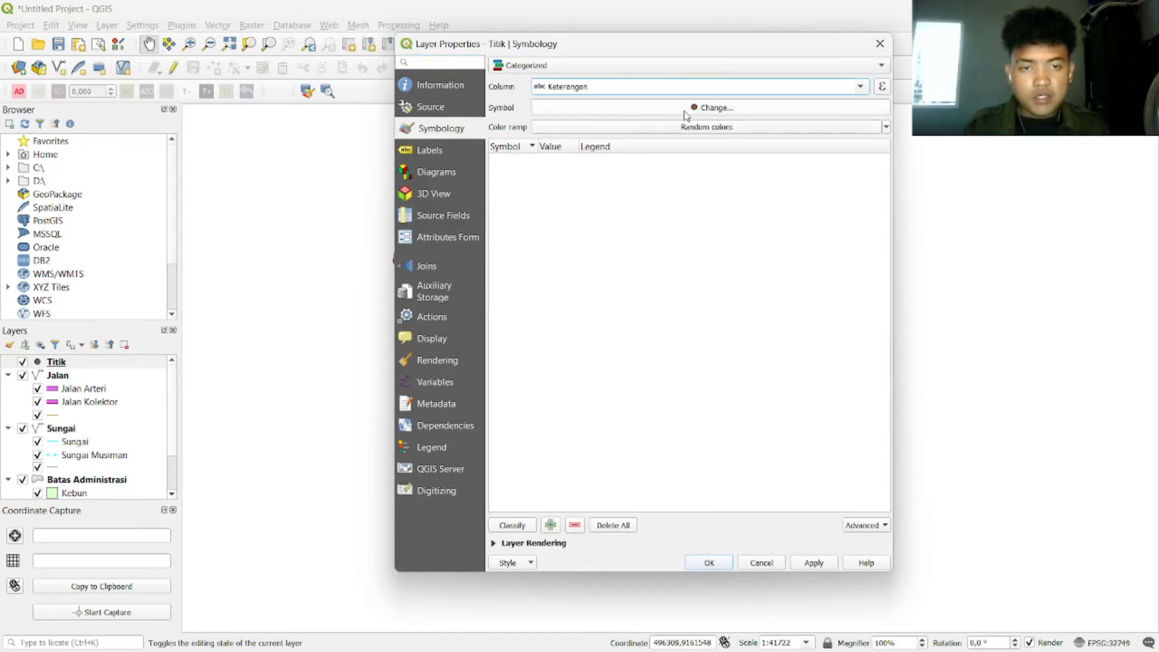
pyautogui.click(512, 525)
# Step: Assign the Gereja church marker to the Gereja category
pyautogui.doubleClick(511, 160)
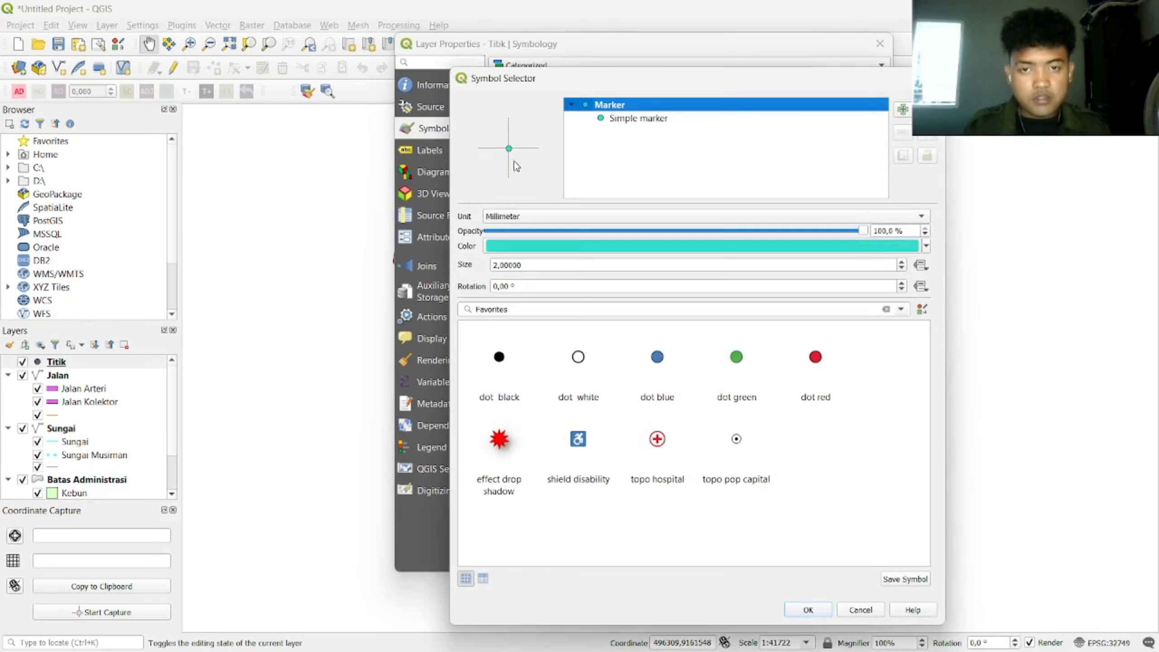
pyautogui.moveTo(545, 309); pyautogui.dragTo(446, 308)
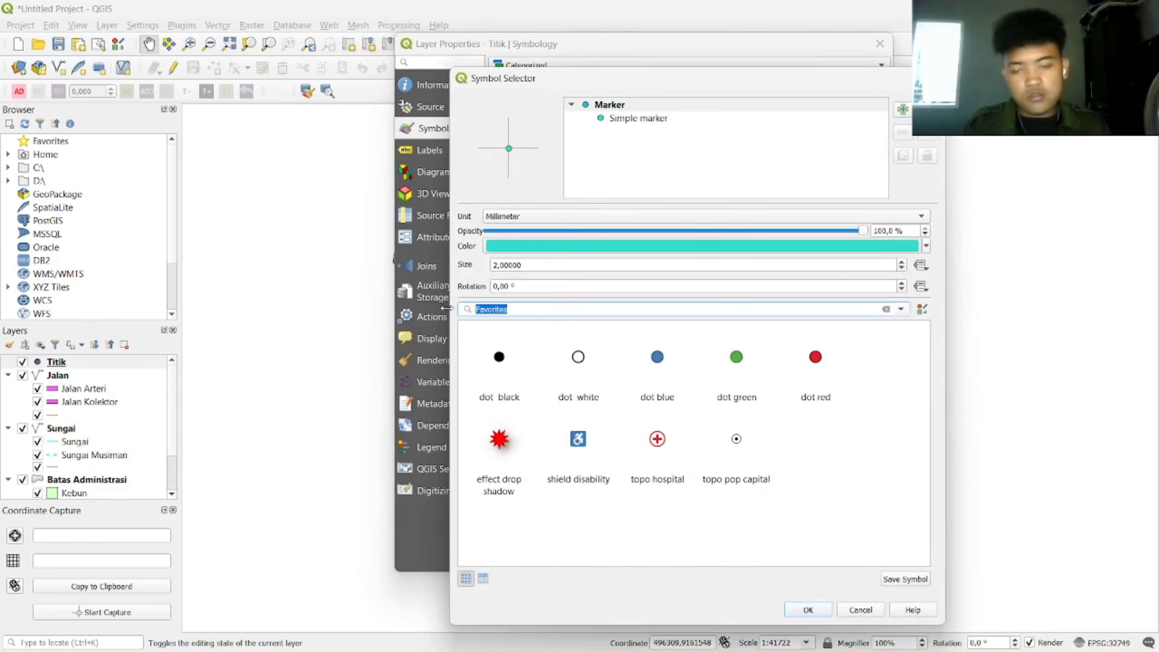
pyautogui.write('Gereja')
pyautogui.click(497, 354)
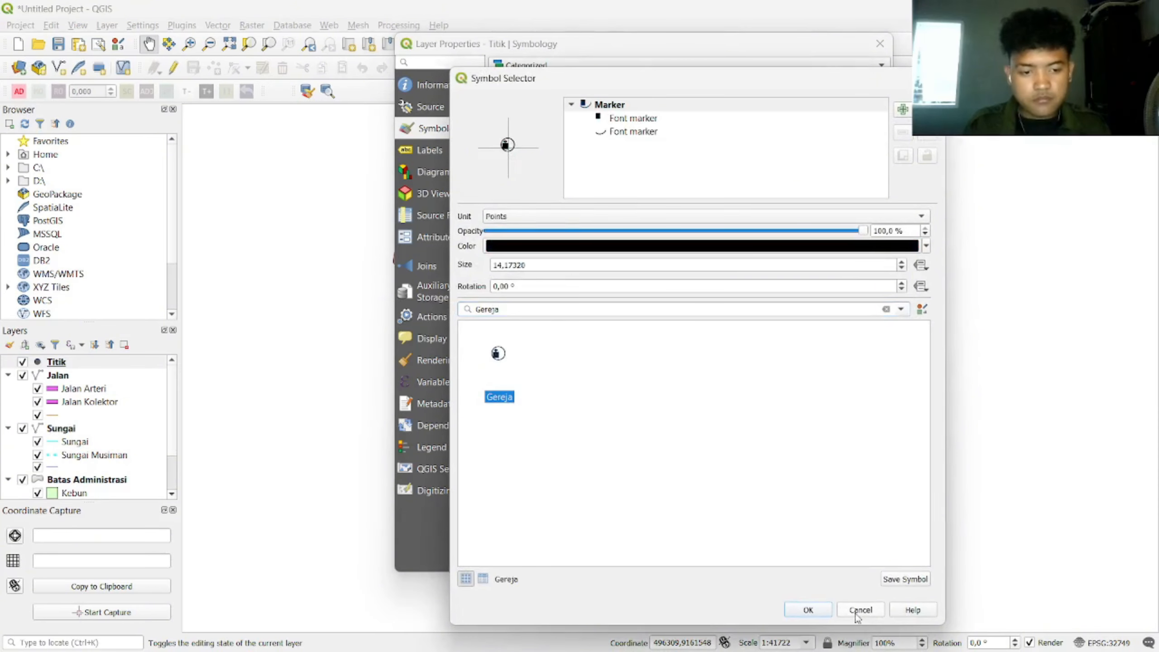
pyautogui.click(808, 610)
# Step: Assign the Pendidikan Lainnya school marker to the Pendidikan category
pyautogui.doubleClick(511, 174)
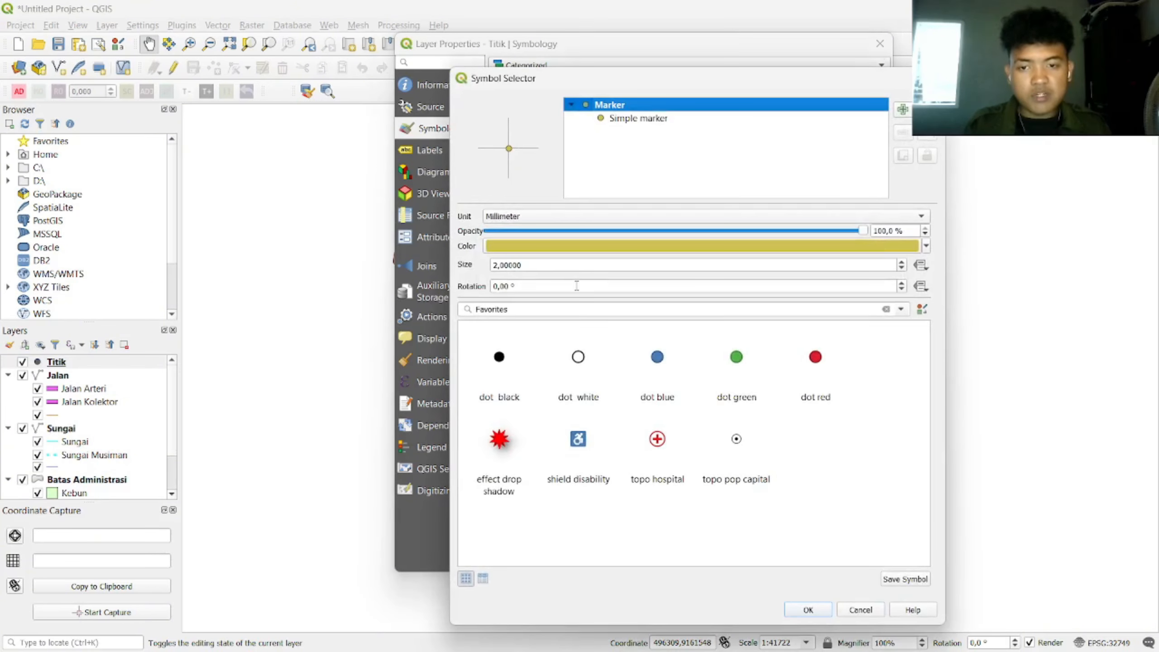
pyautogui.moveTo(575, 309); pyautogui.dragTo(459, 309)
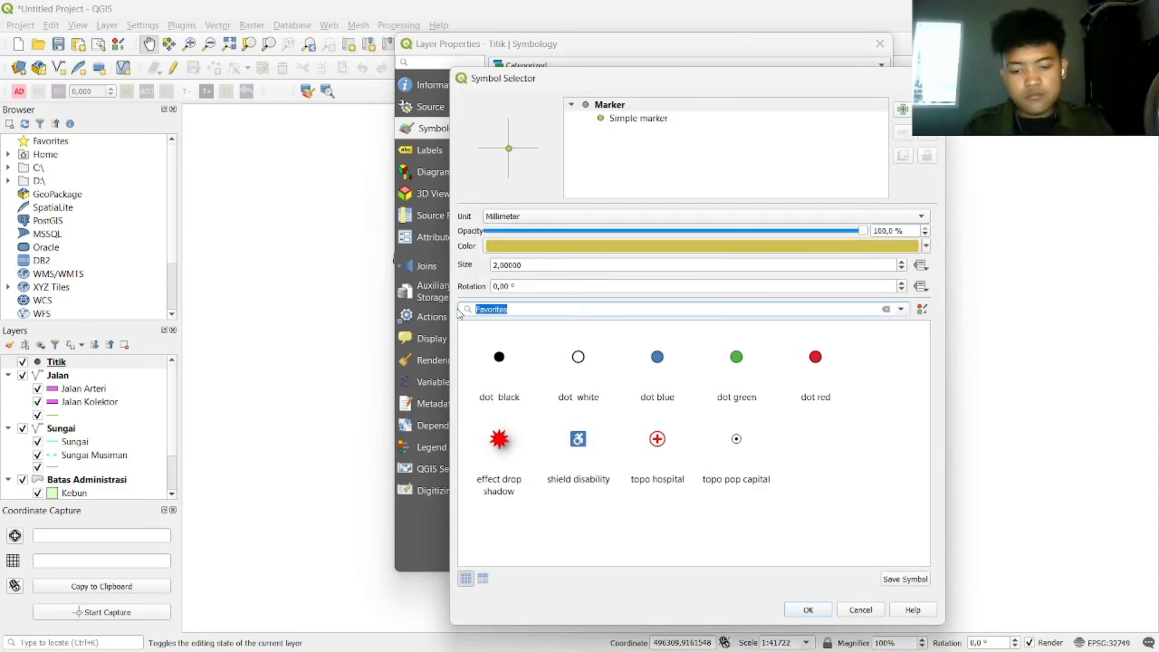
pyautogui.write('Pendi')
pyautogui.click(655, 354)
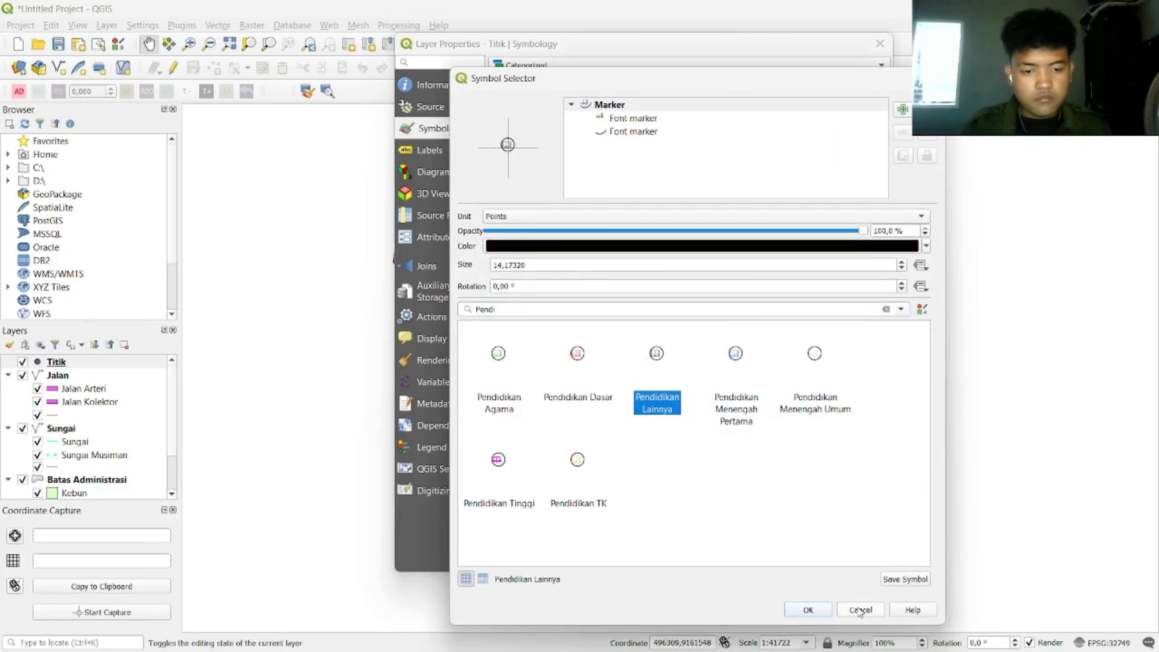
pyautogui.click(808, 609)
# Step: Apply the point styling, close the properties and open the Layer menu
pyautogui.click(814, 562)
pyautogui.click(708, 563)
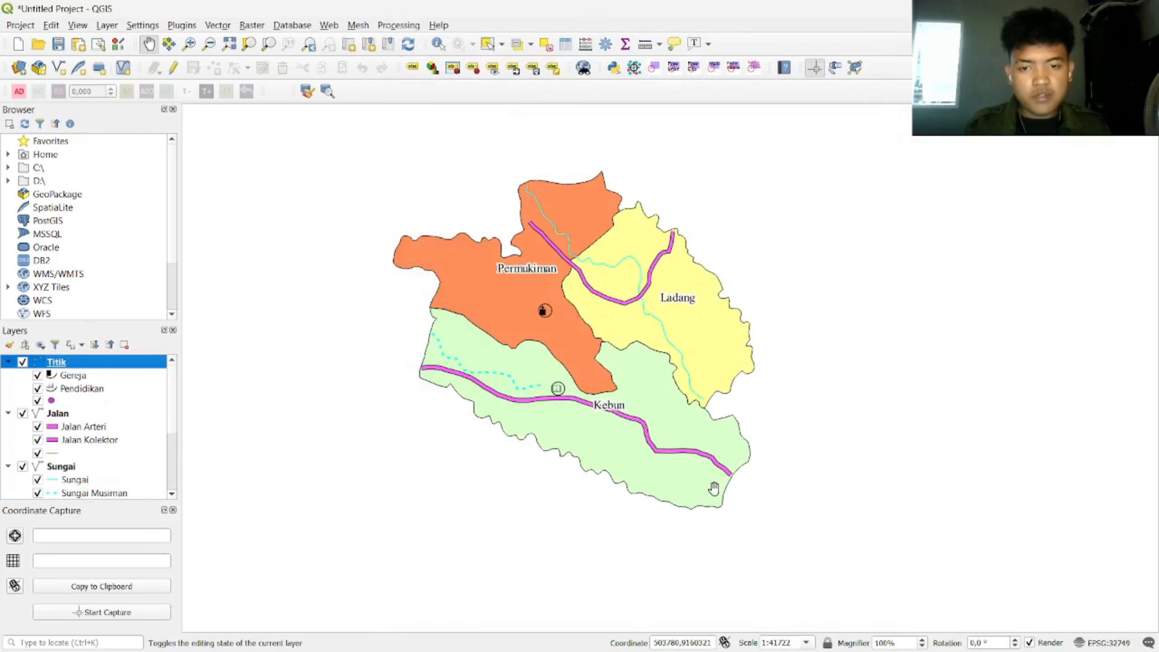
pyautogui.scroll(1, 652, 423)
pyautogui.scroll(-1, 559, 259)
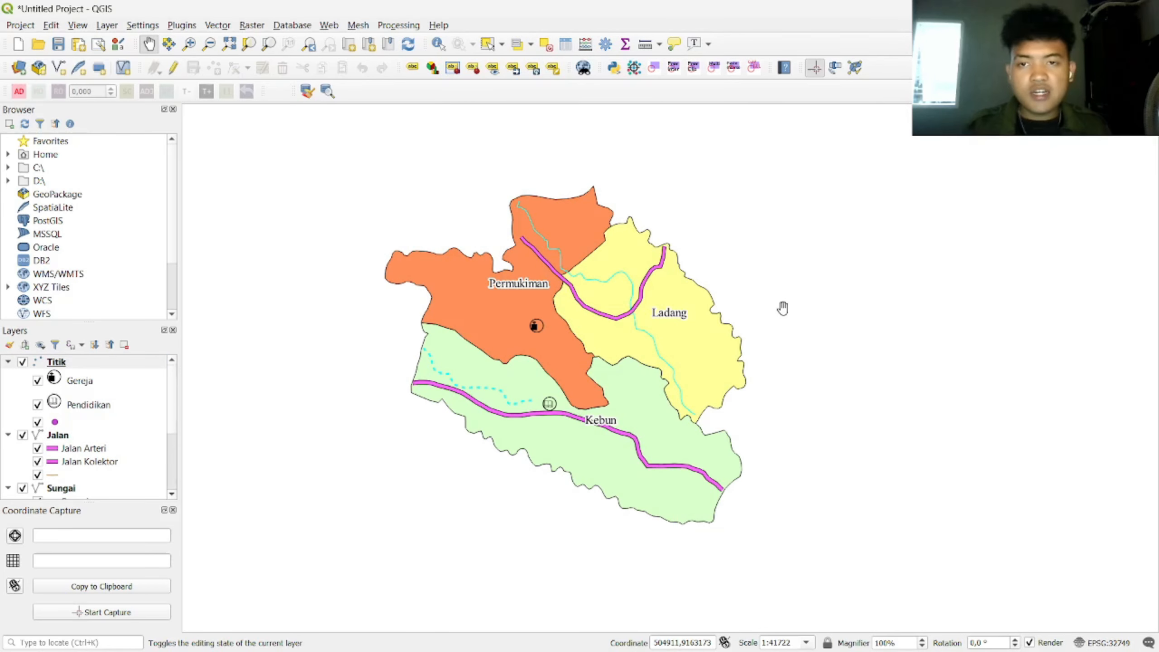
pyautogui.click(108, 25)
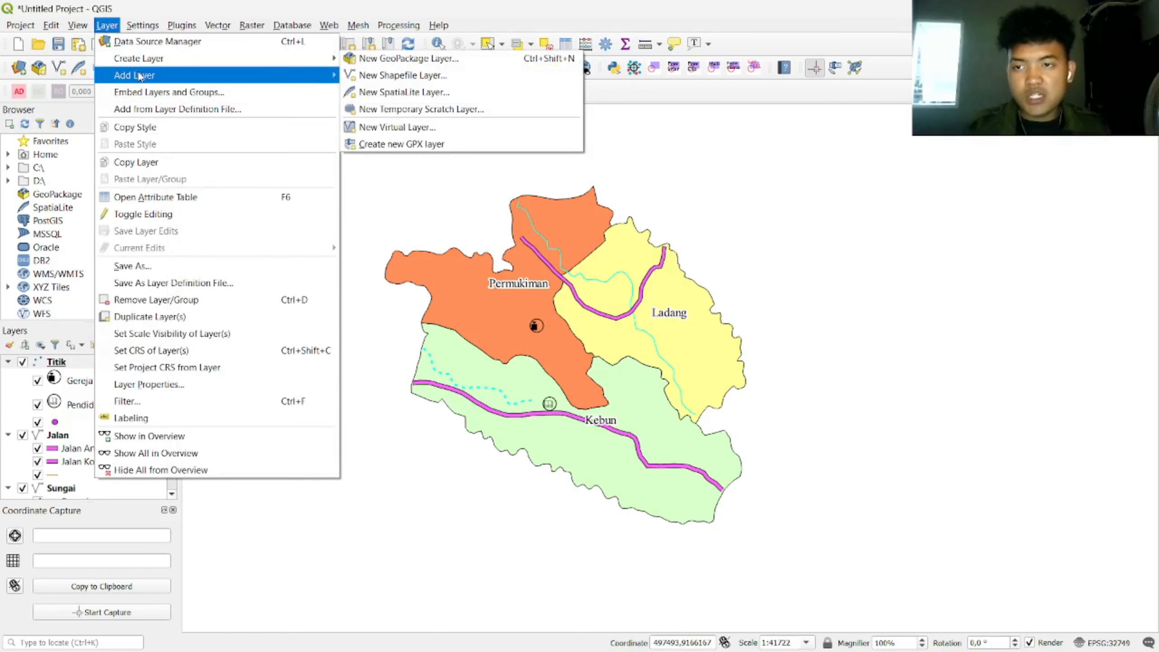
# Step: Add Kontur IK 10 Mojogedang from the 1. SISTEM INFORMASI LINGKUNGAN folder as a vector layer
pyautogui.moveTo(137, 75)
pyautogui.click(391, 77)
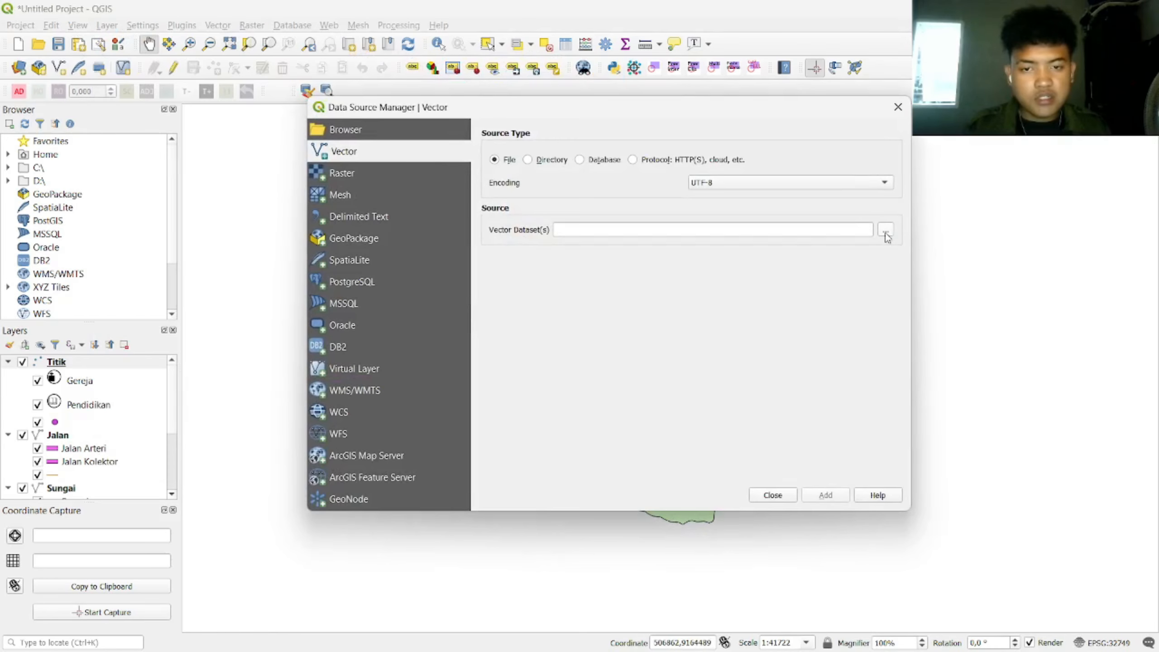
pyautogui.click(885, 231)
pyautogui.doubleClick(557, 256)
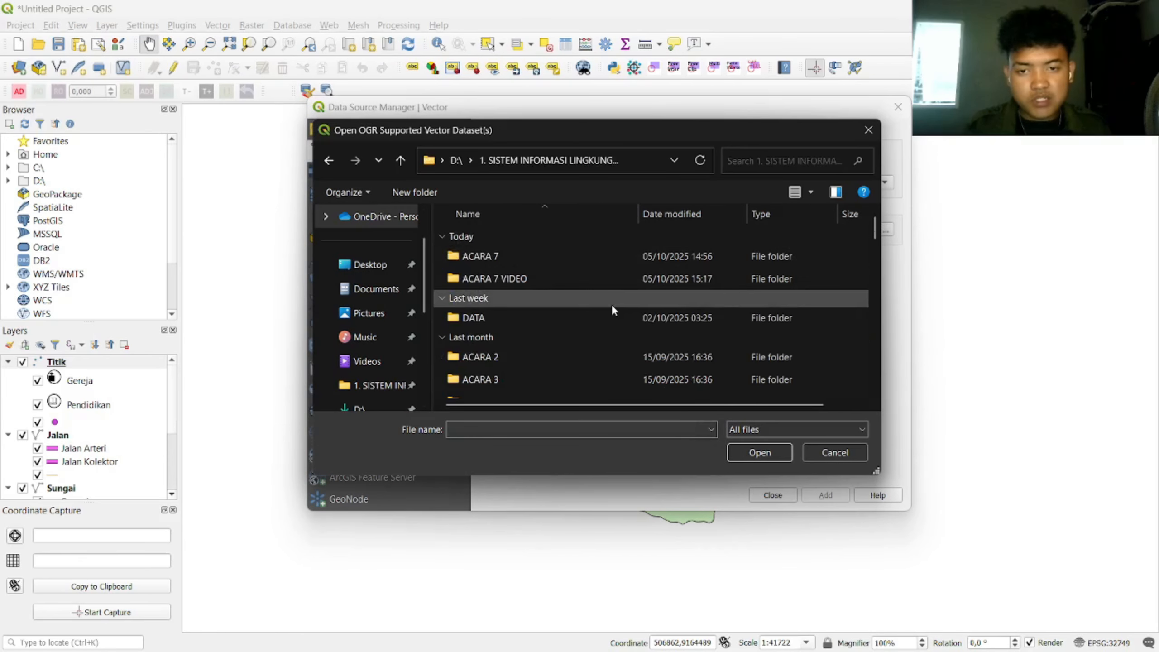
pyautogui.scroll(-5, 524, 344)
pyautogui.scroll(-2, 593, 306)
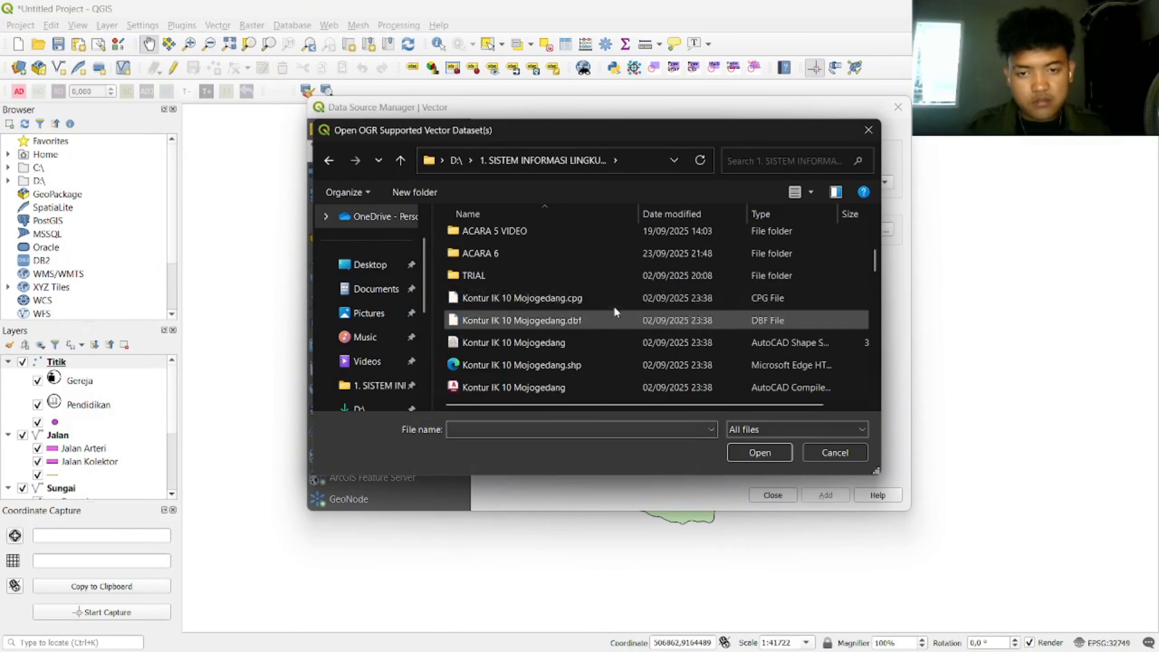
pyautogui.click(610, 324)
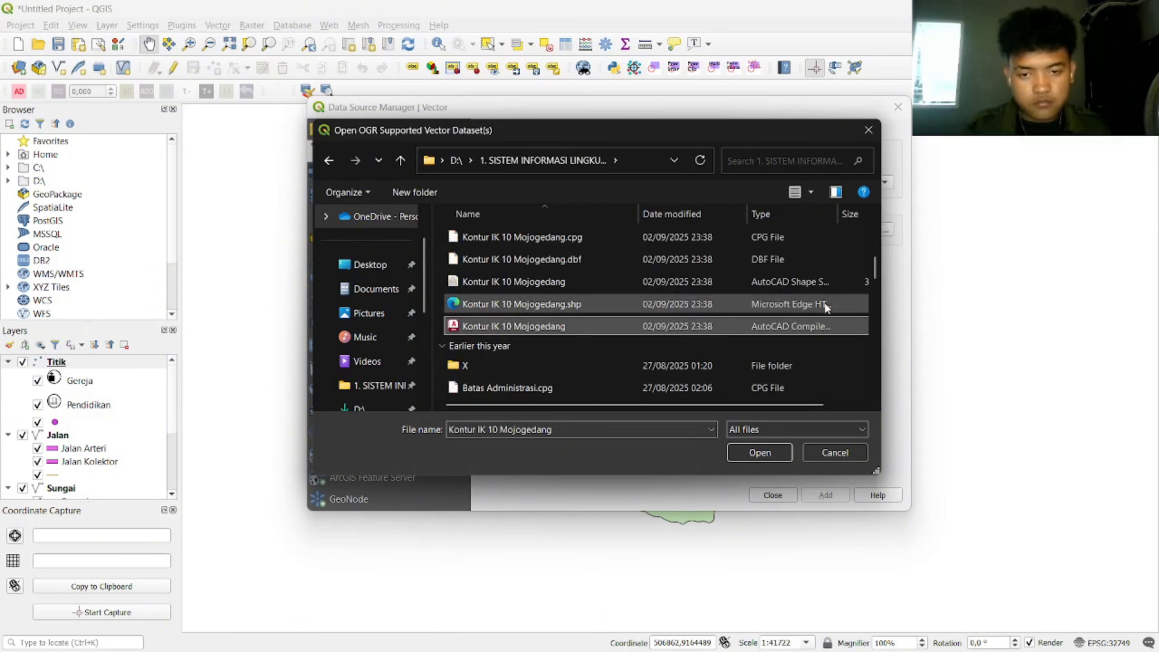
pyautogui.click(754, 452)
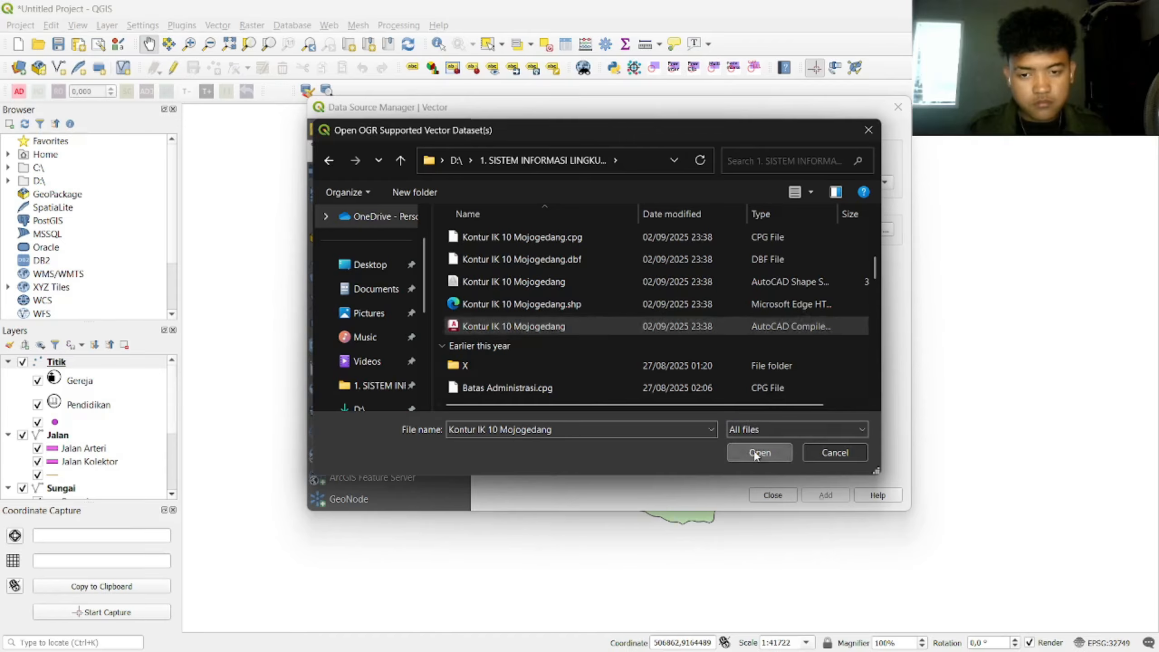
pyautogui.click(825, 496)
pyautogui.click(775, 496)
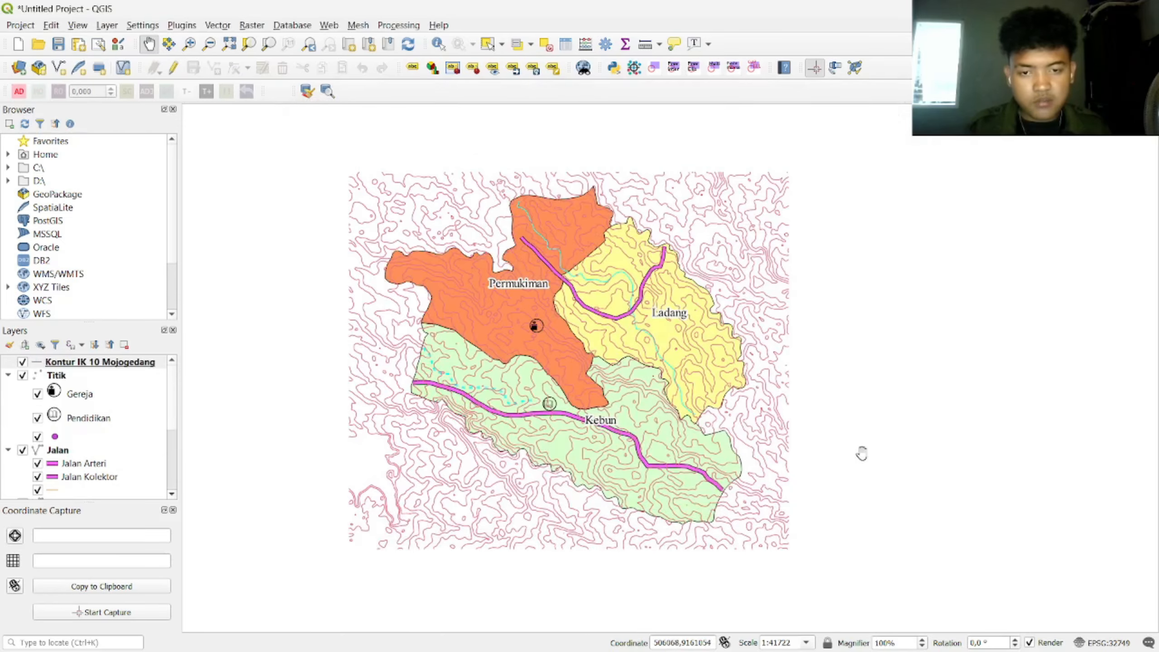
# Step: Set up a Clip of the Kontur IK 10 Mojogedang contours with Batas Administrasi as the overlay
pyautogui.click(206, 27)
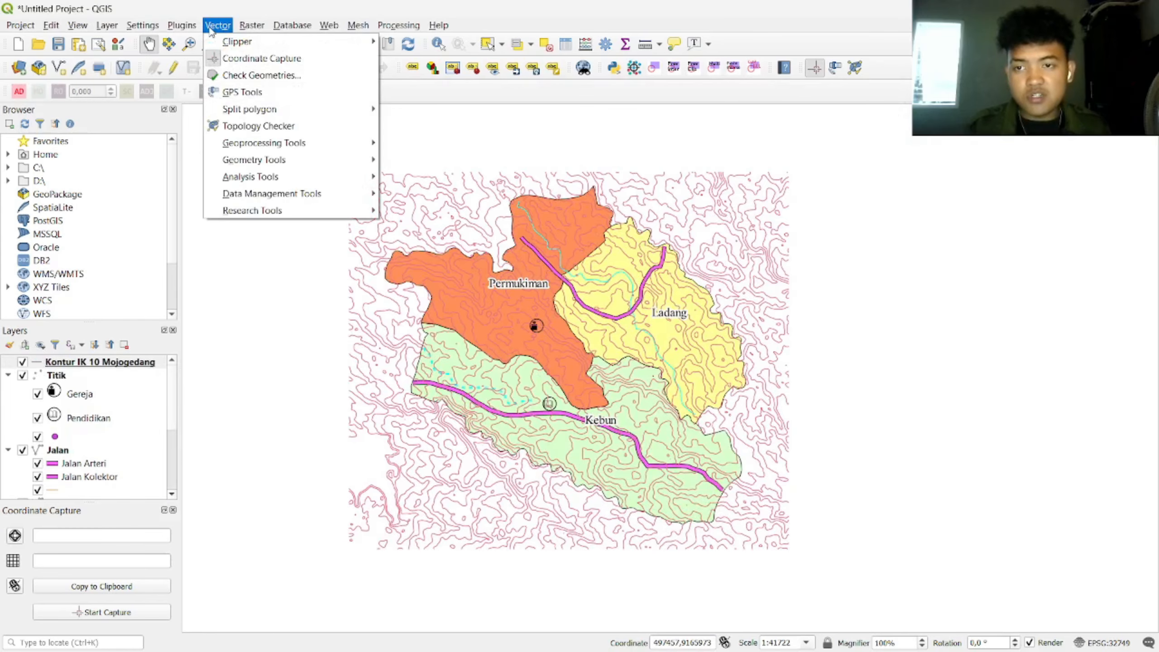
pyautogui.moveTo(313, 143)
pyautogui.click(427, 162)
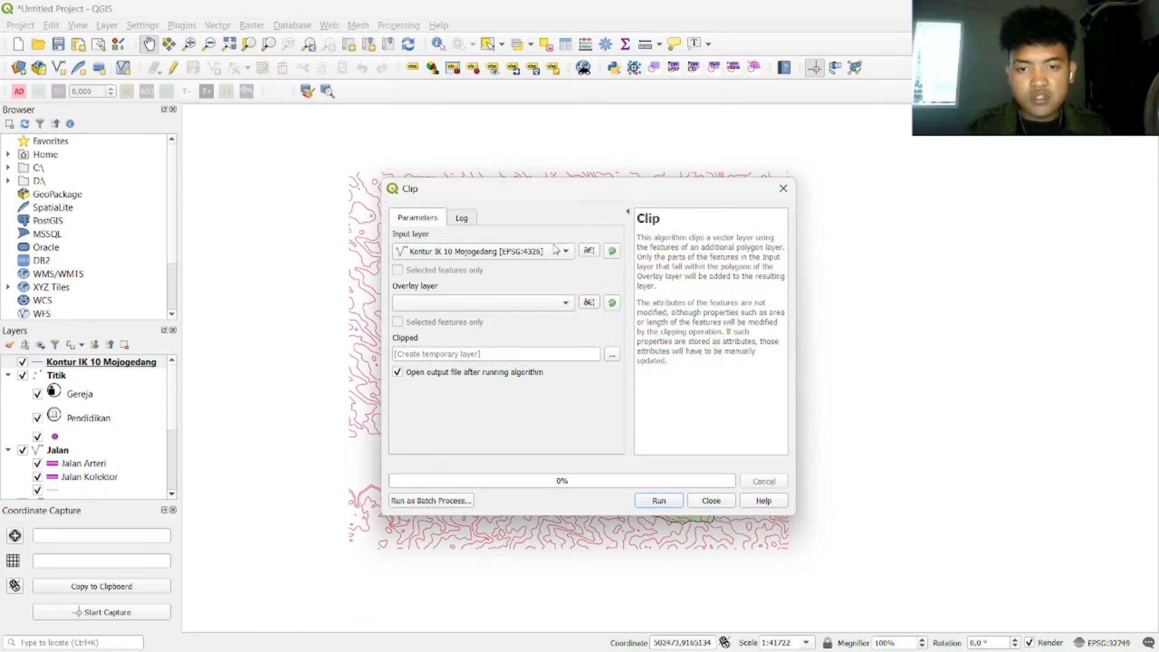
pyautogui.click(567, 309)
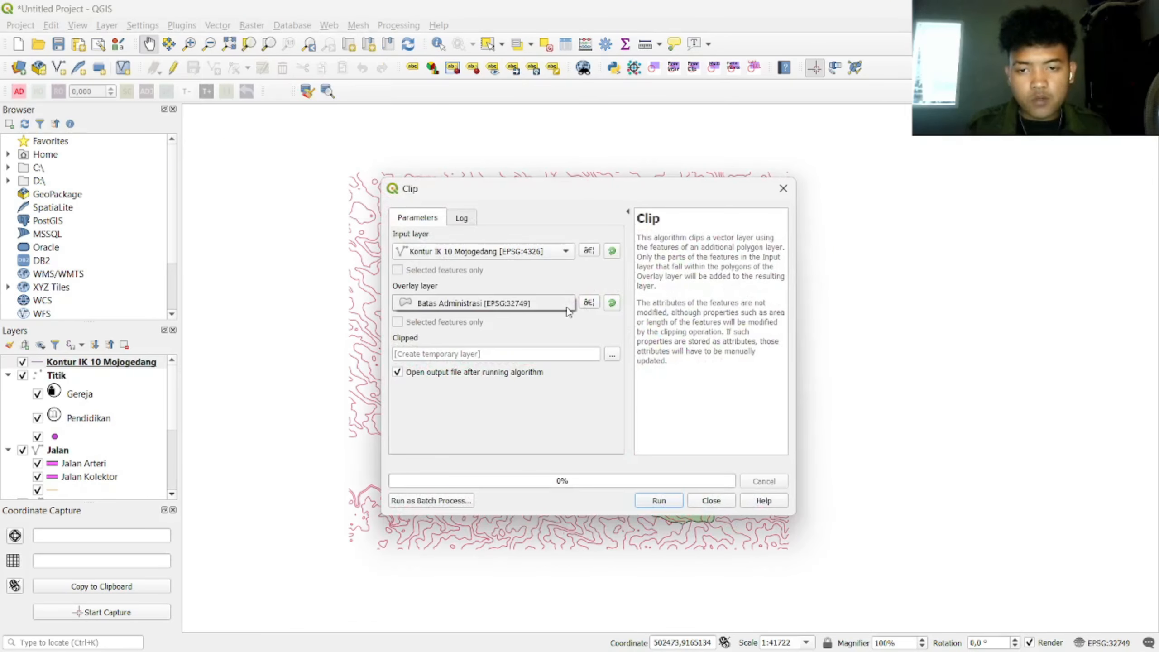
pyautogui.click(535, 308)
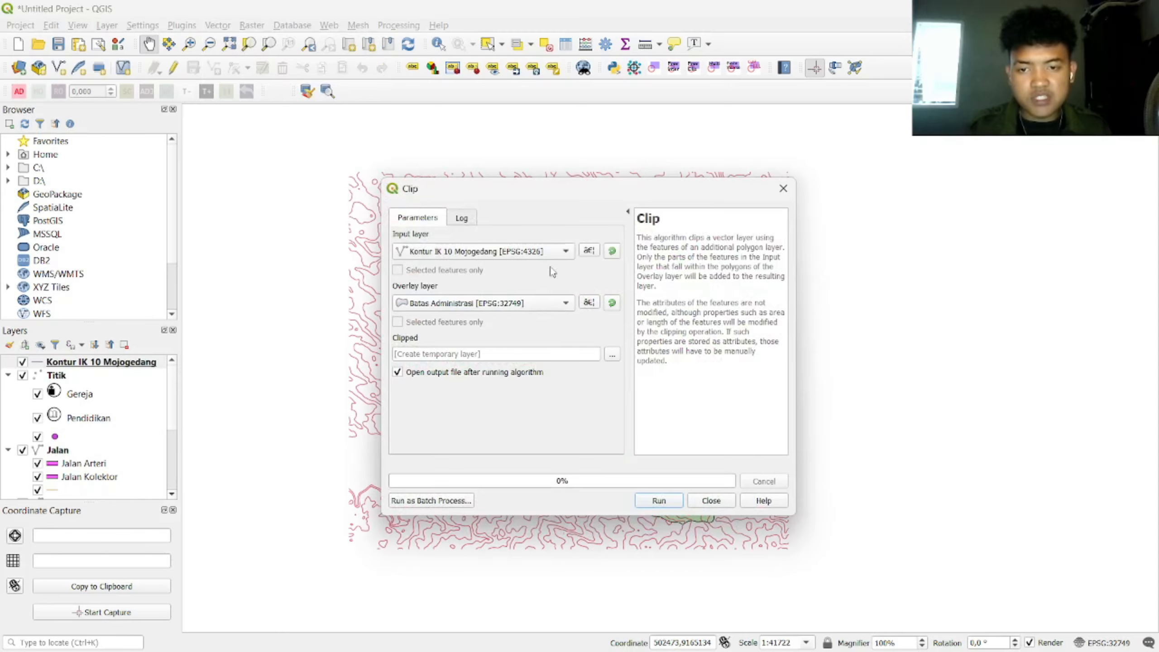
# Step: Save the clip output as Clip Kontur.gpkg in the ACARA 7 VIDEO folder and run it
pyautogui.click(613, 355)
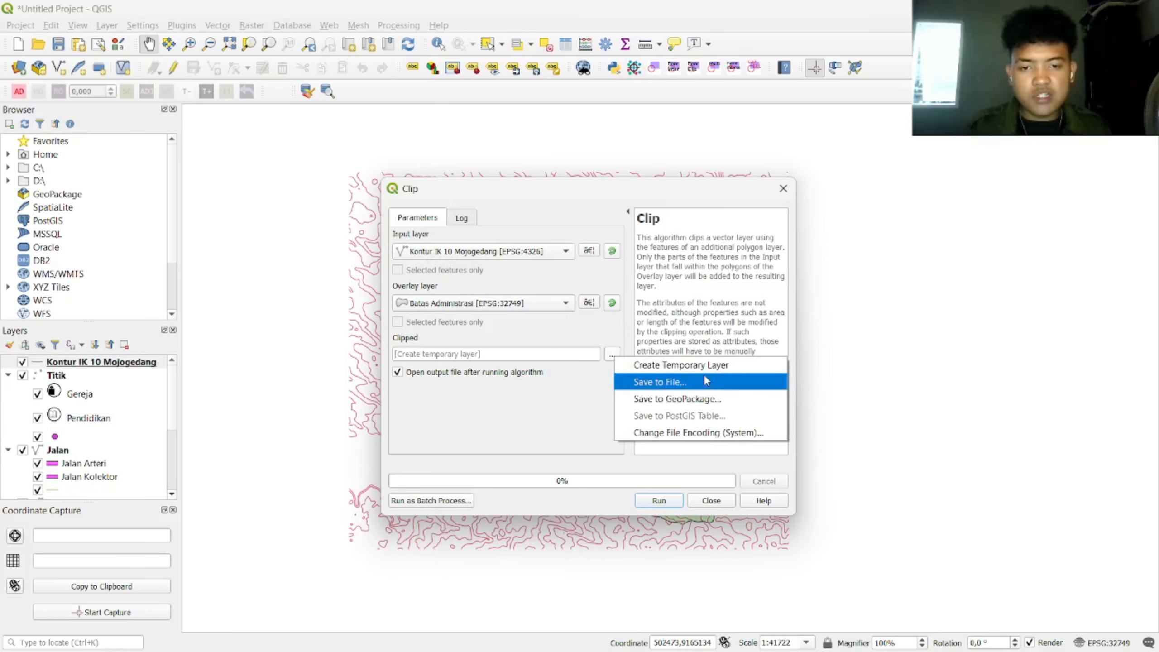
pyautogui.click(622, 383)
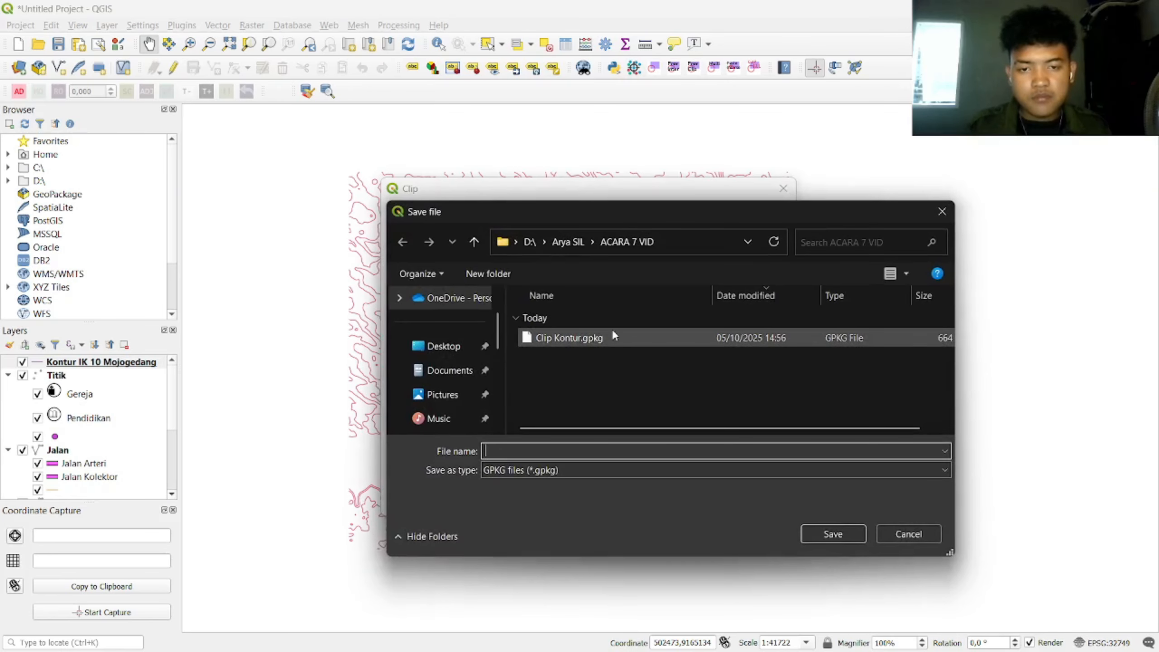
pyautogui.scroll(-1, 450, 404)
pyautogui.click(445, 394)
pyautogui.doubleClick(557, 360)
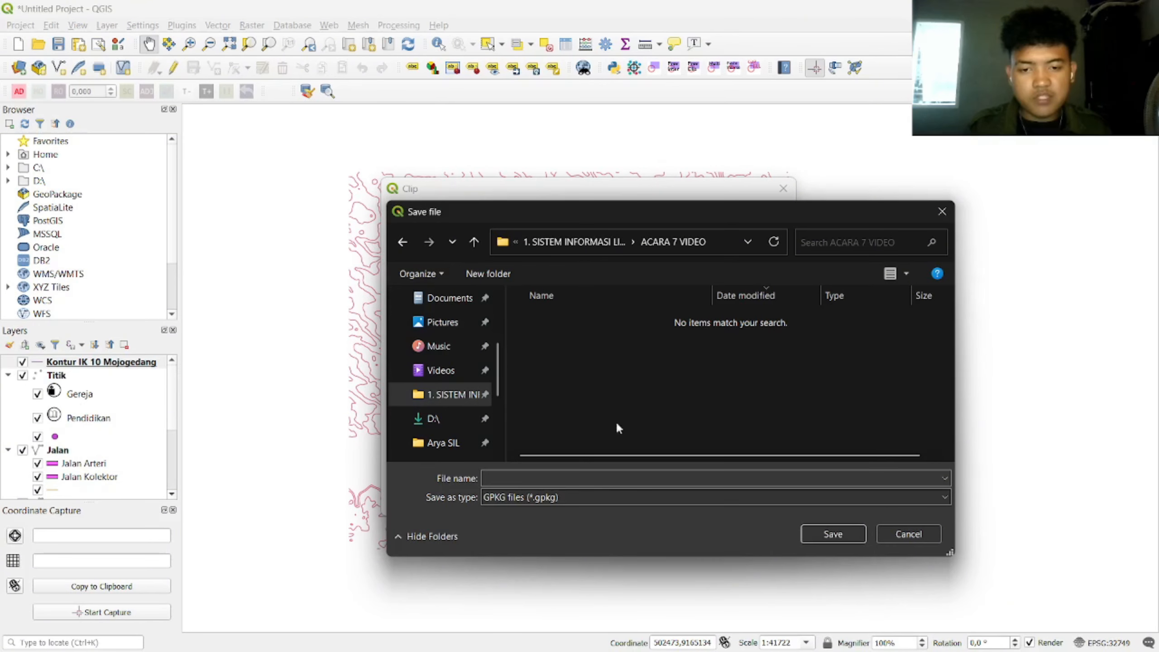
pyautogui.click(586, 476)
pyautogui.write('Clip Kontur')
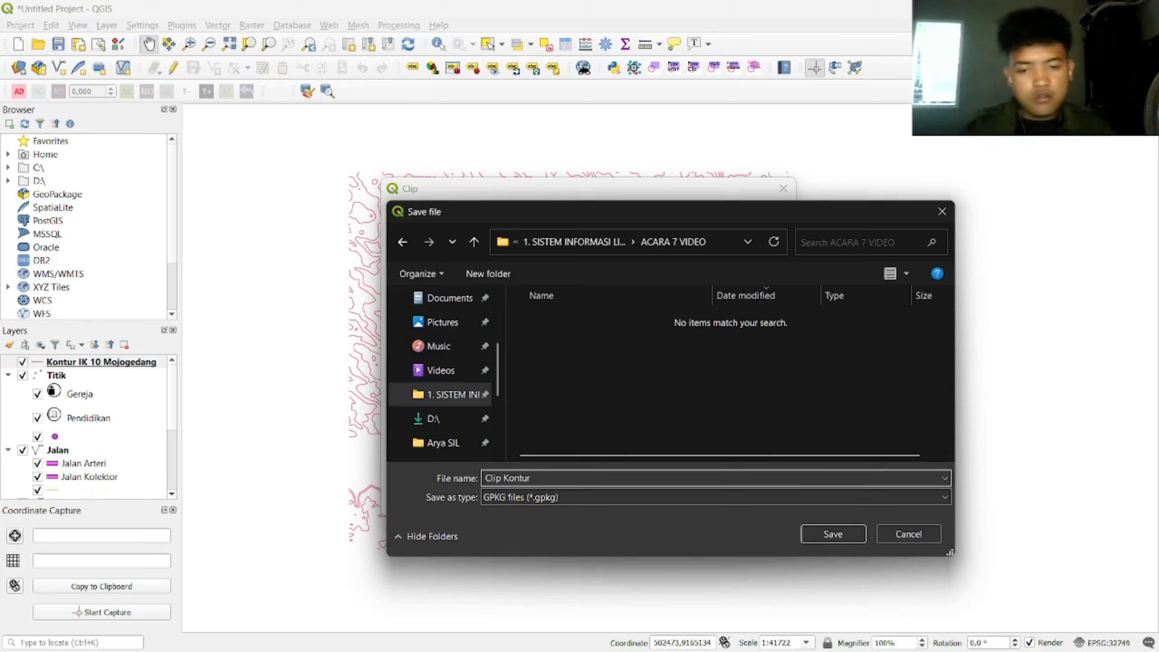
pyautogui.click(846, 535)
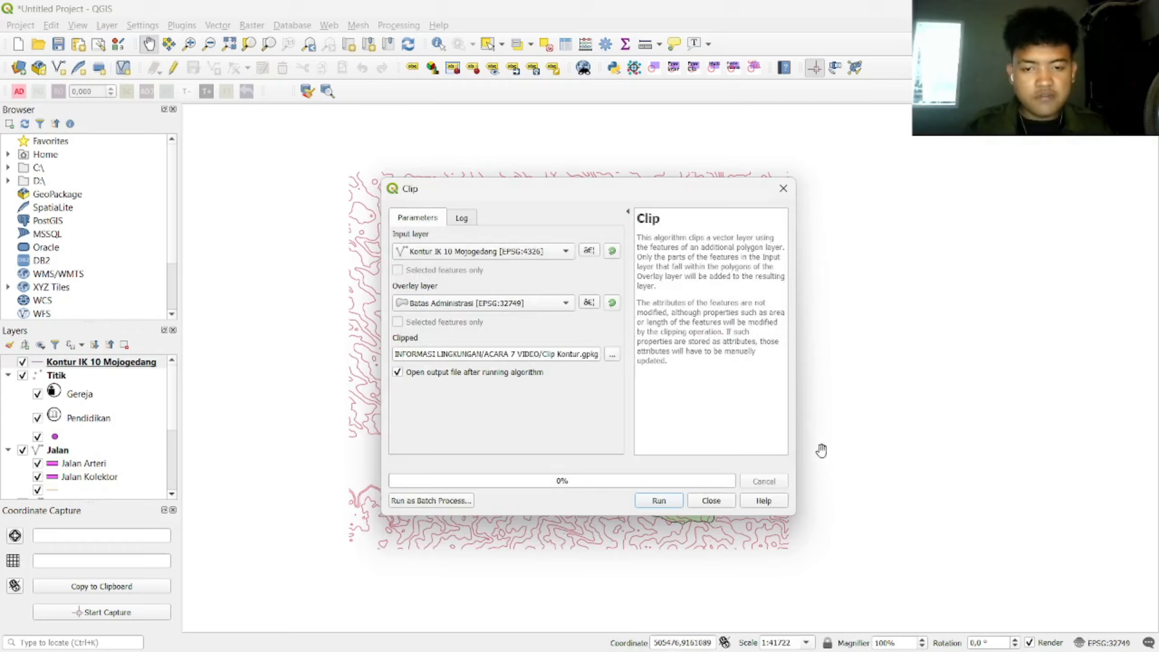
pyautogui.click(668, 502)
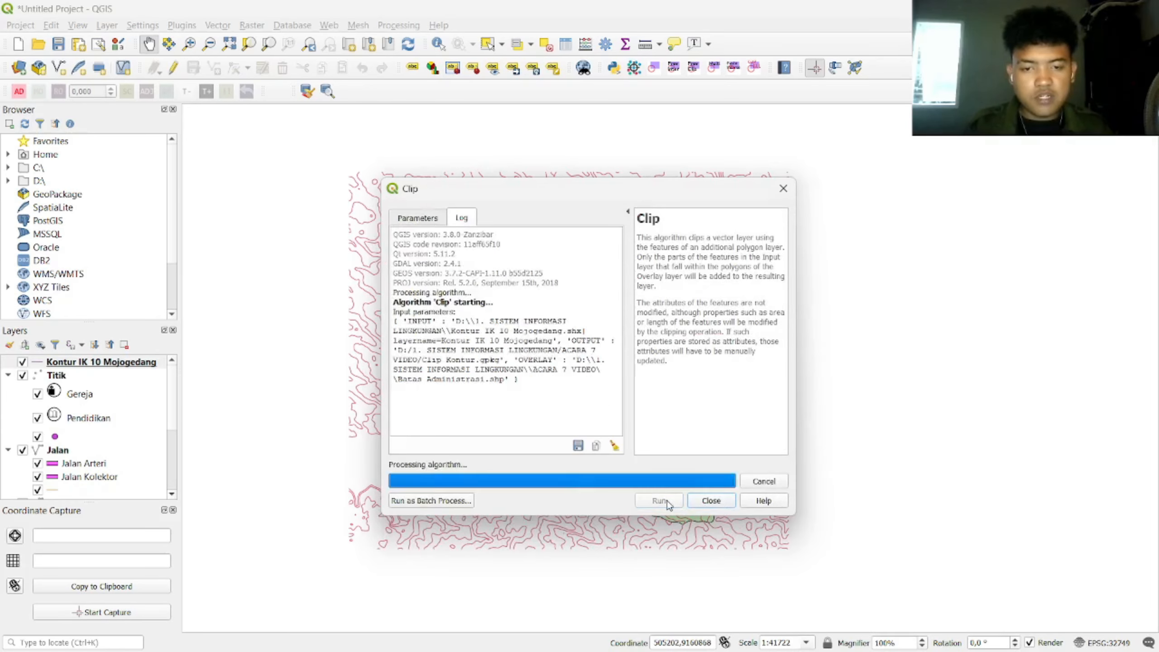
pyautogui.click(711, 500)
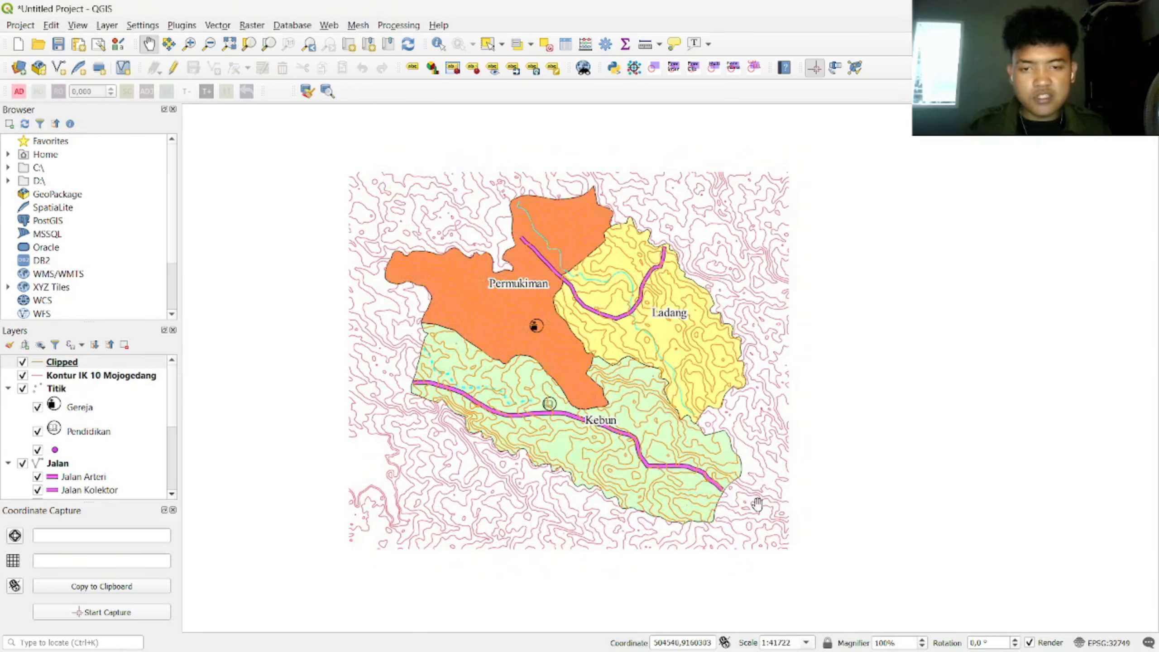
# Step: Hide the original unclipped contour layer and select the new Clipped layer
pyautogui.click(21, 375)
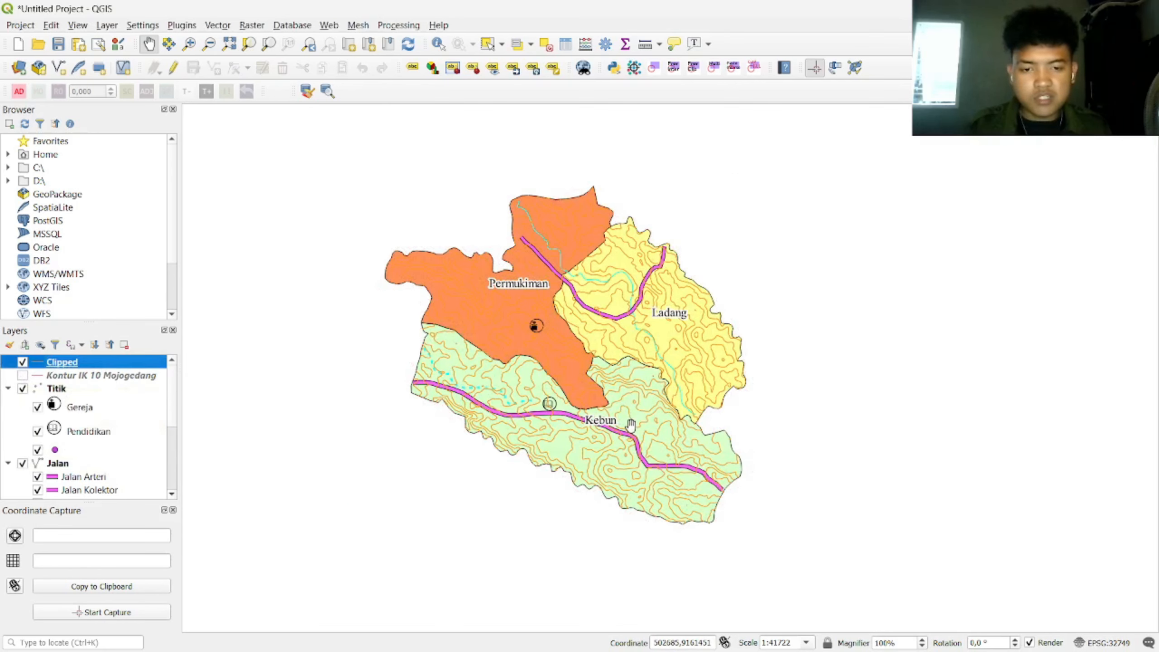
pyautogui.scroll(1, 631, 425)
pyautogui.scroll(-1, 559, 367)
pyautogui.scroll(1, 457, 304)
pyautogui.scroll(-1, 635, 415)
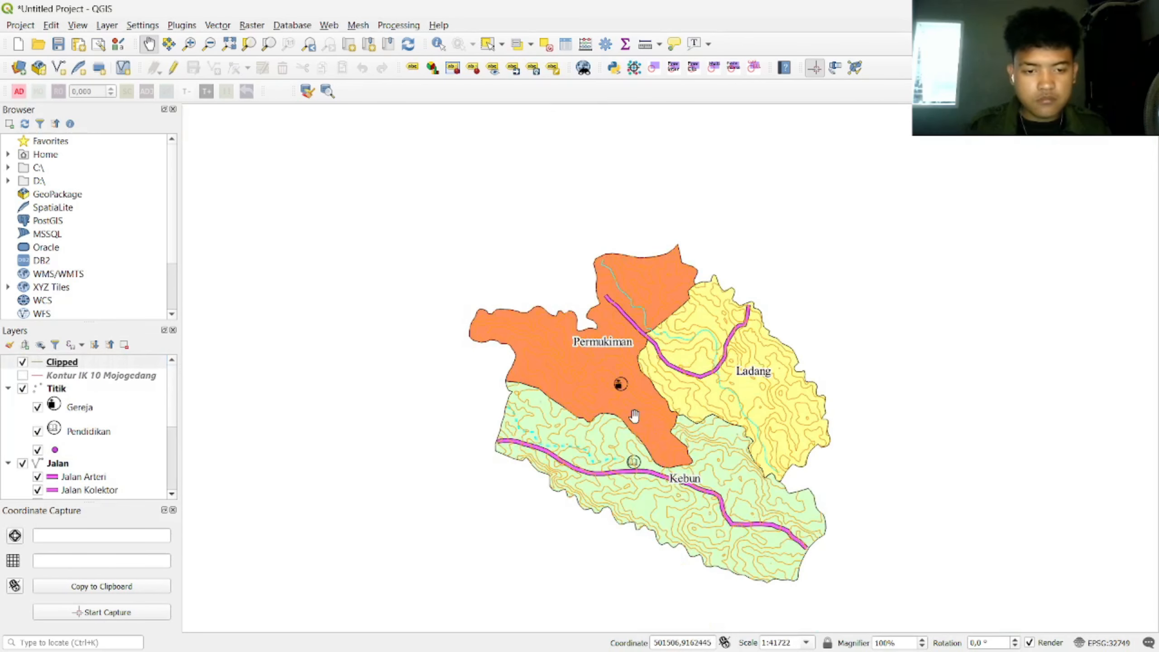
pyautogui.moveTo(671, 436); pyautogui.dragTo(648, 385)
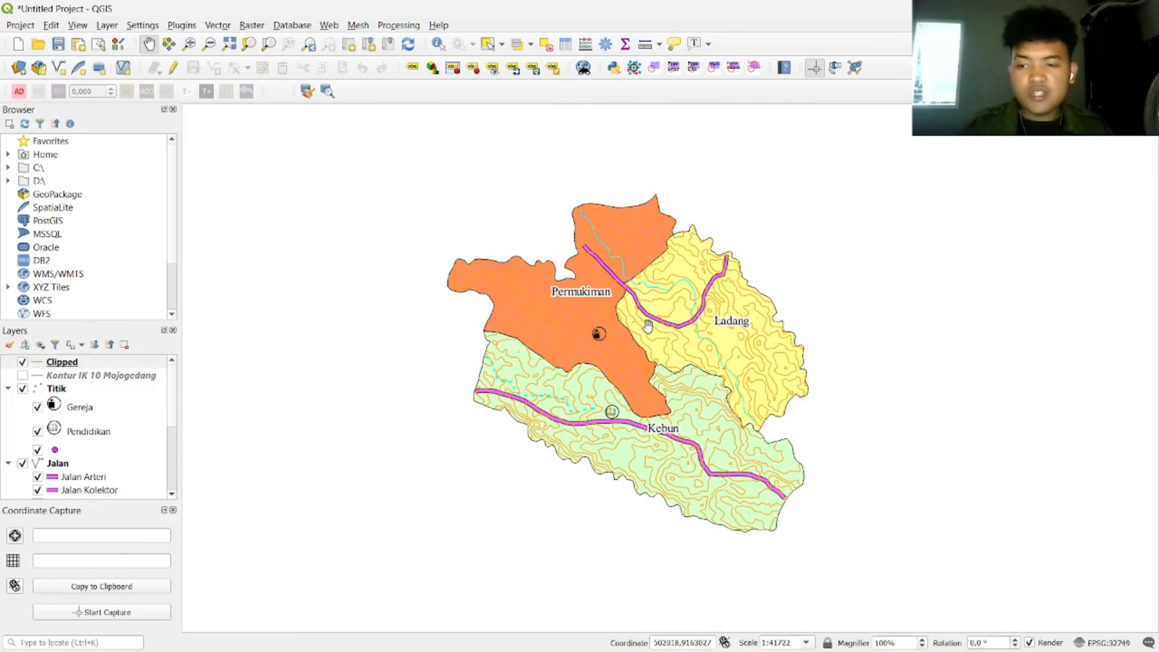
pyautogui.click(62, 364)
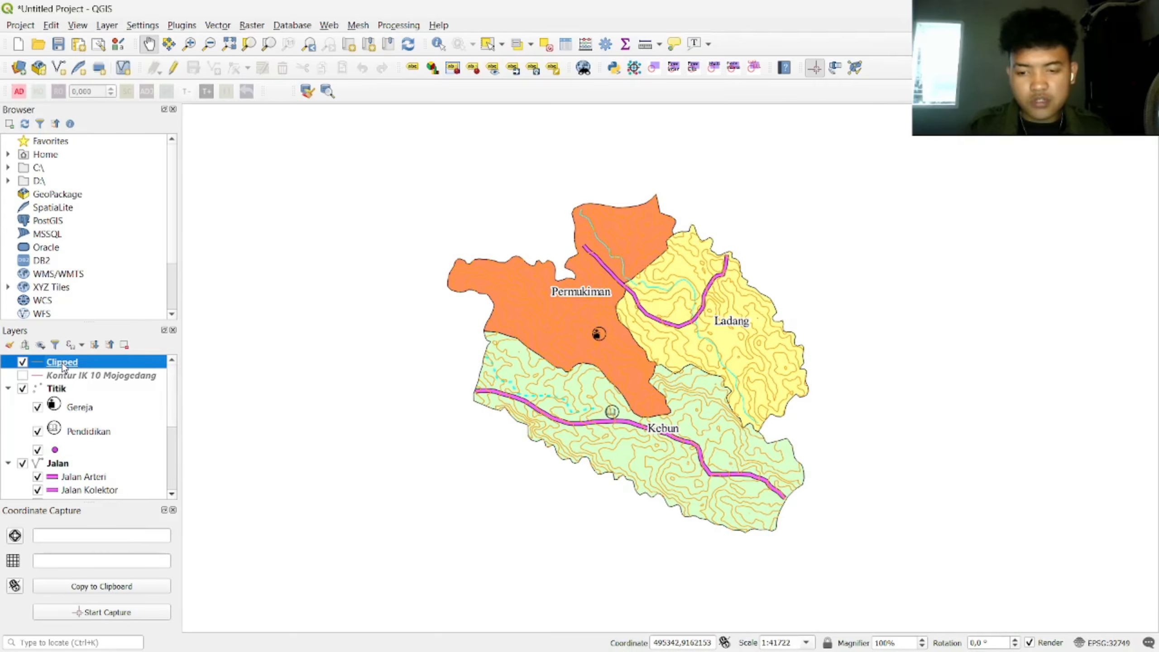
# Step: Open the attribute table of the Clipped contour layer
pyautogui.rightClick(63, 367)
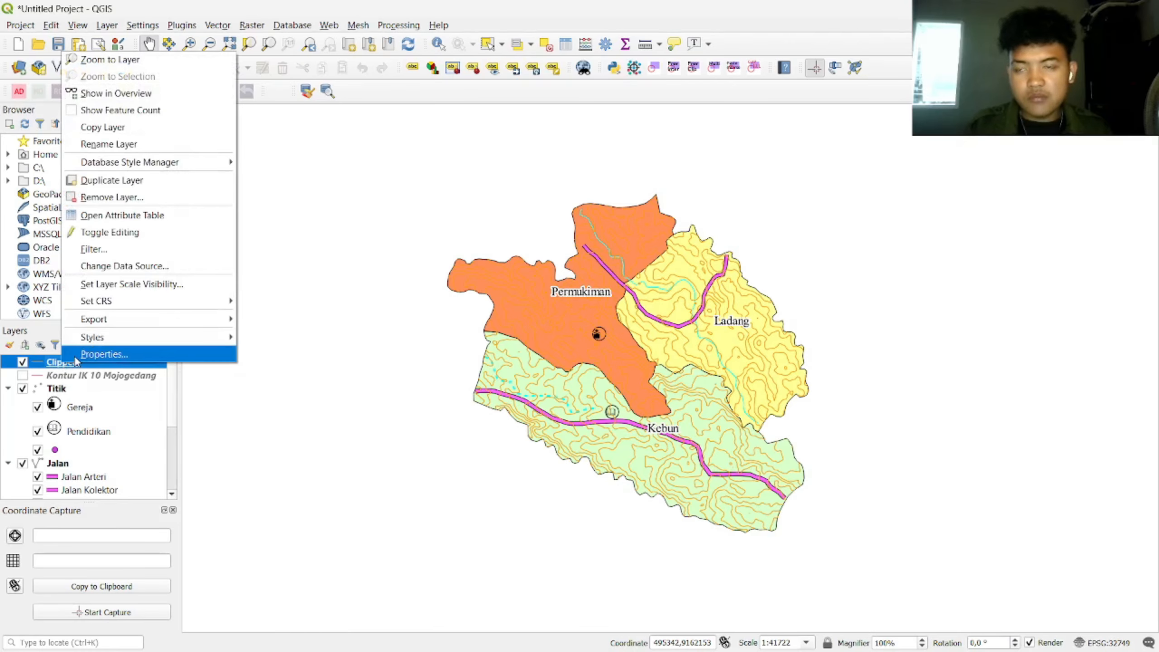
pyautogui.click(76, 356)
pyautogui.press('Escape')
pyautogui.rightClick(94, 367)
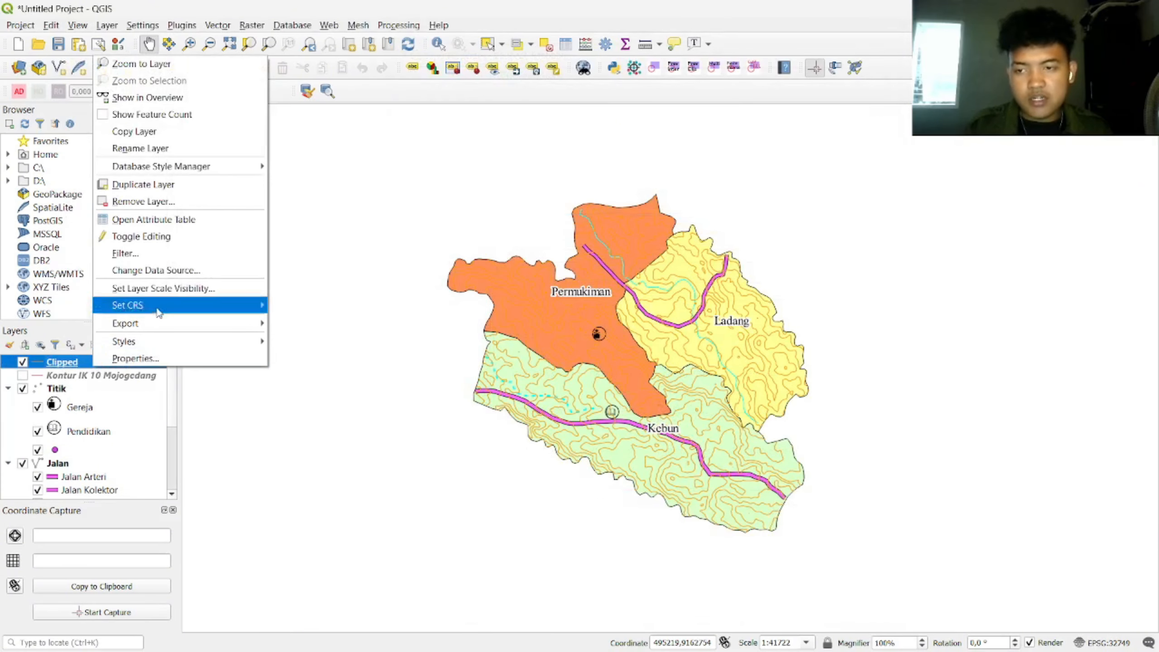
pyautogui.click(178, 221)
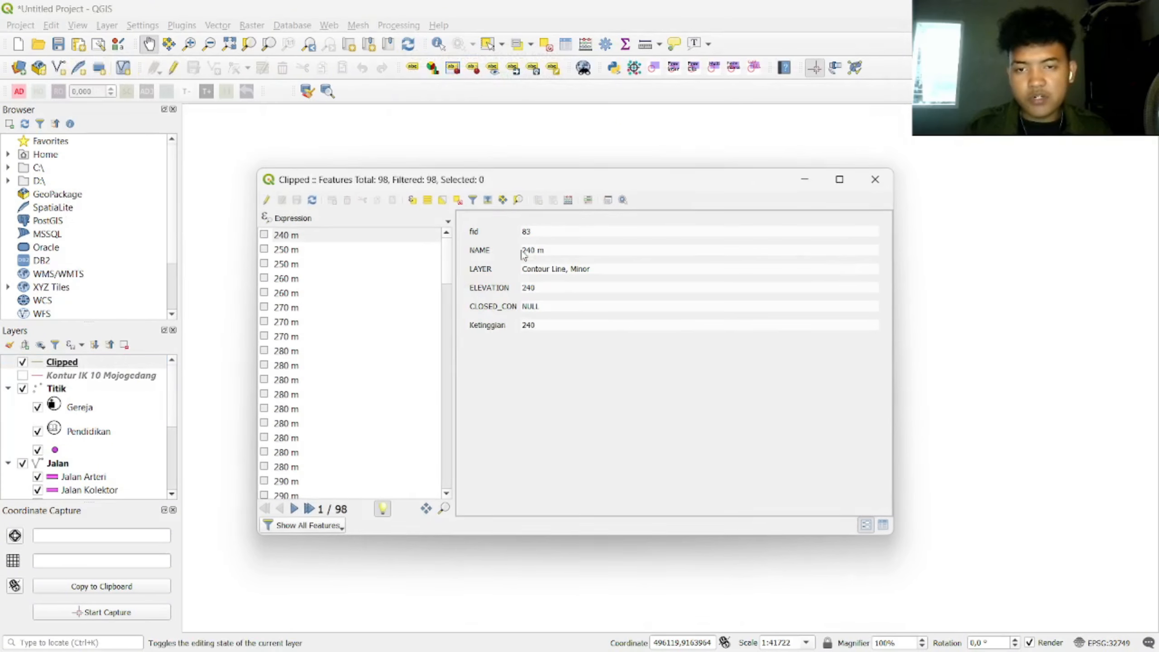
# Step: Turn on editing and add a new integer field named IK
pyautogui.click(266, 200)
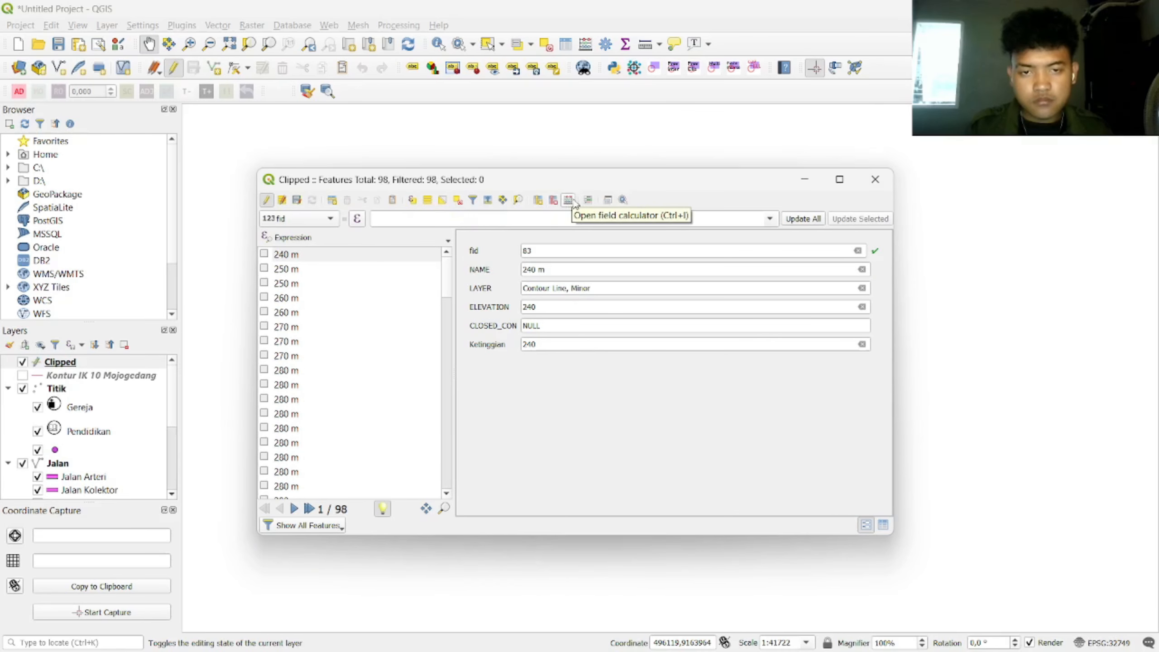
pyautogui.click(538, 199)
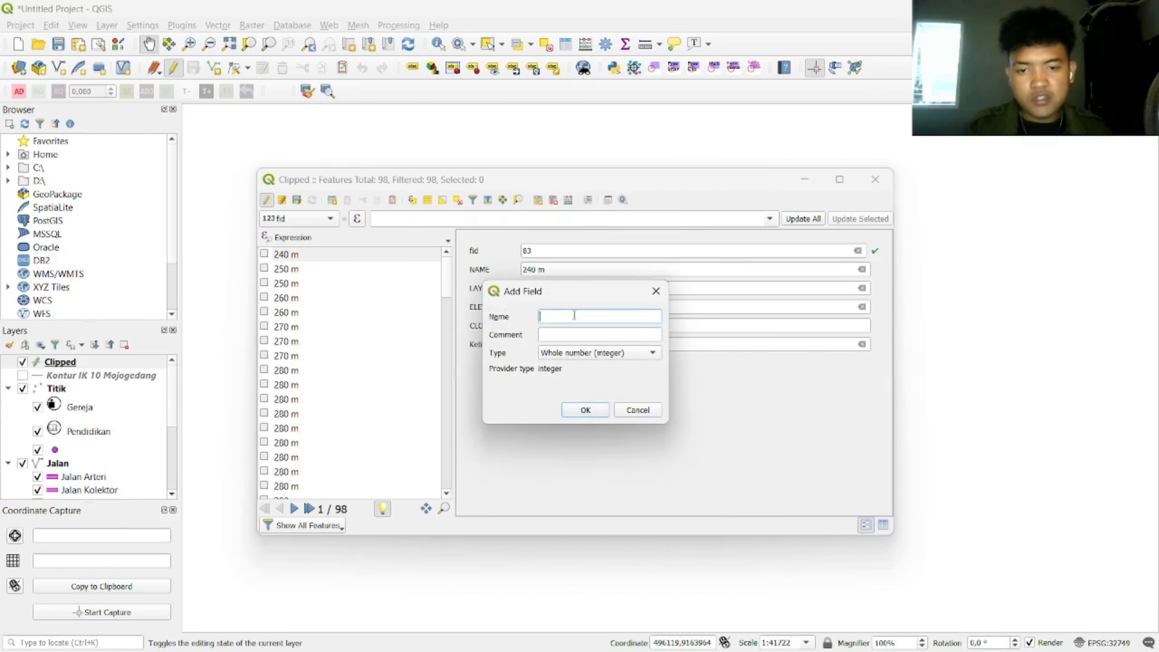
pyautogui.press('capslock')
pyautogui.press('capslock')
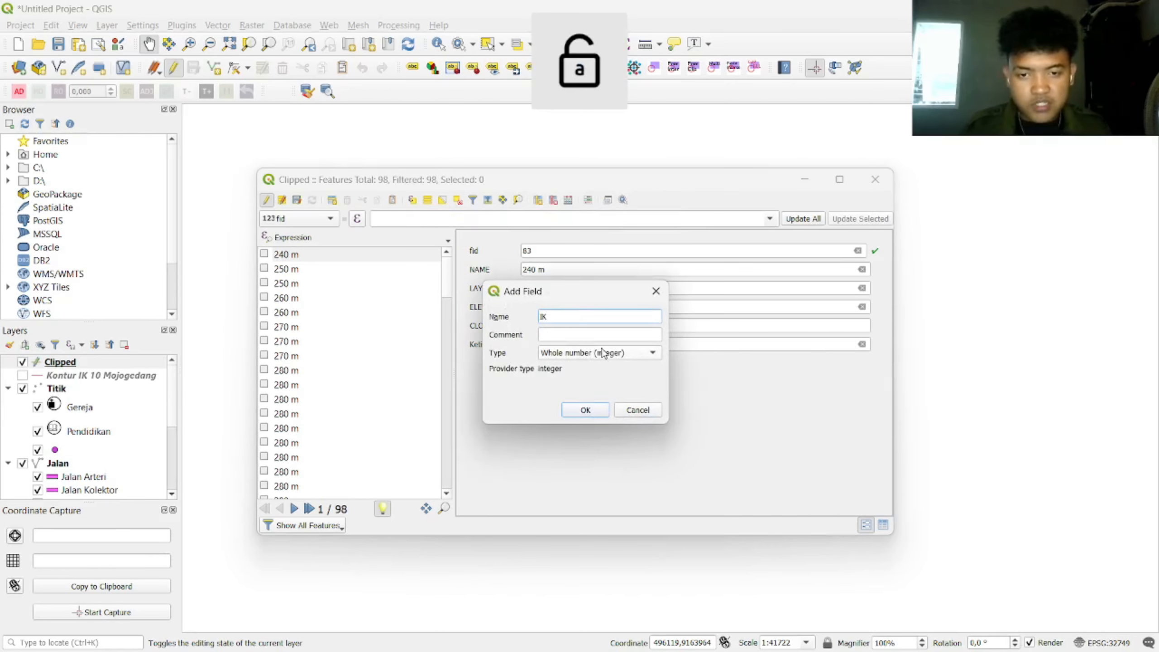
pyautogui.click(585, 410)
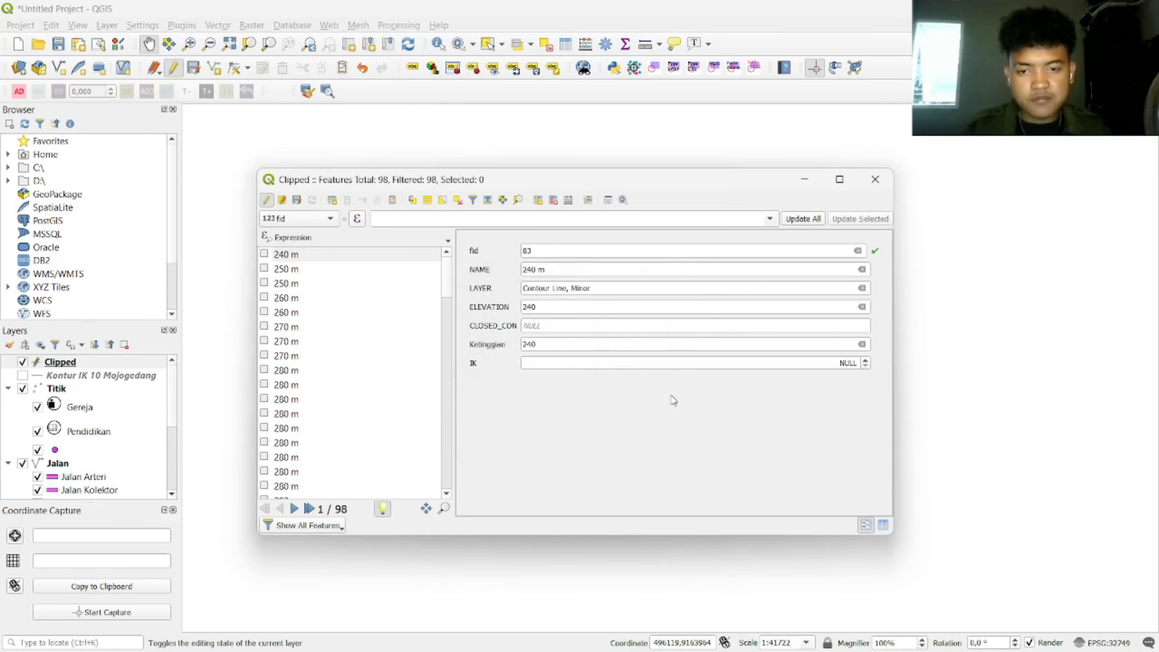
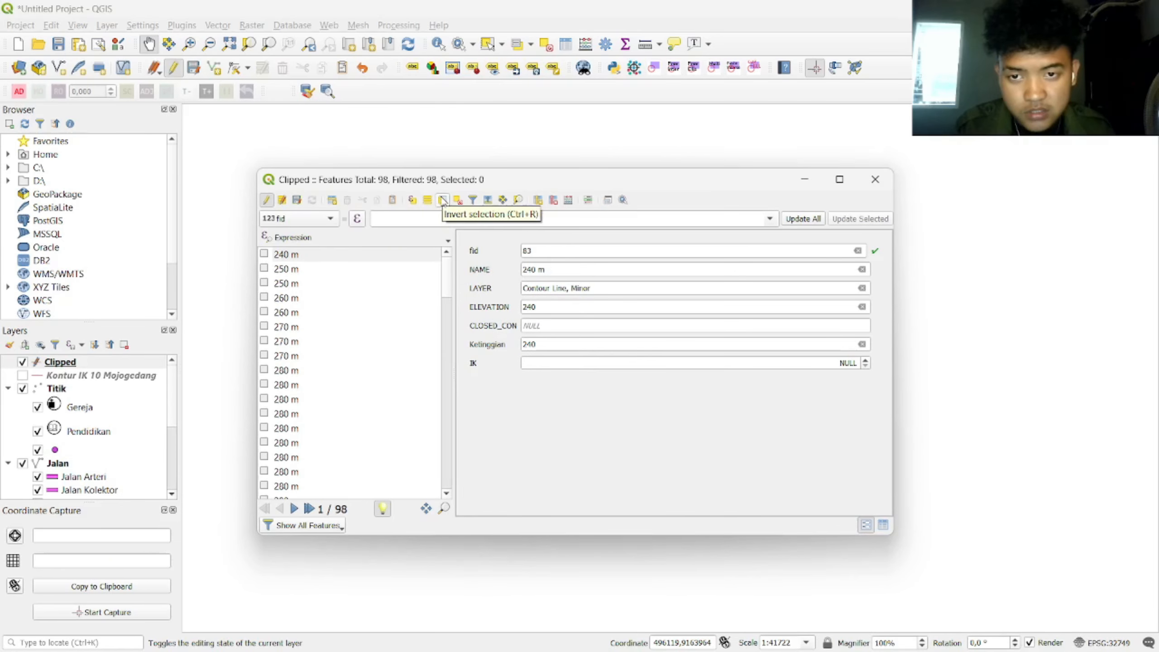
# Step: Select the Clipped contours matching "ELEVATION" % 40, selecting 73 of the 98 features
pyautogui.click(412, 200)
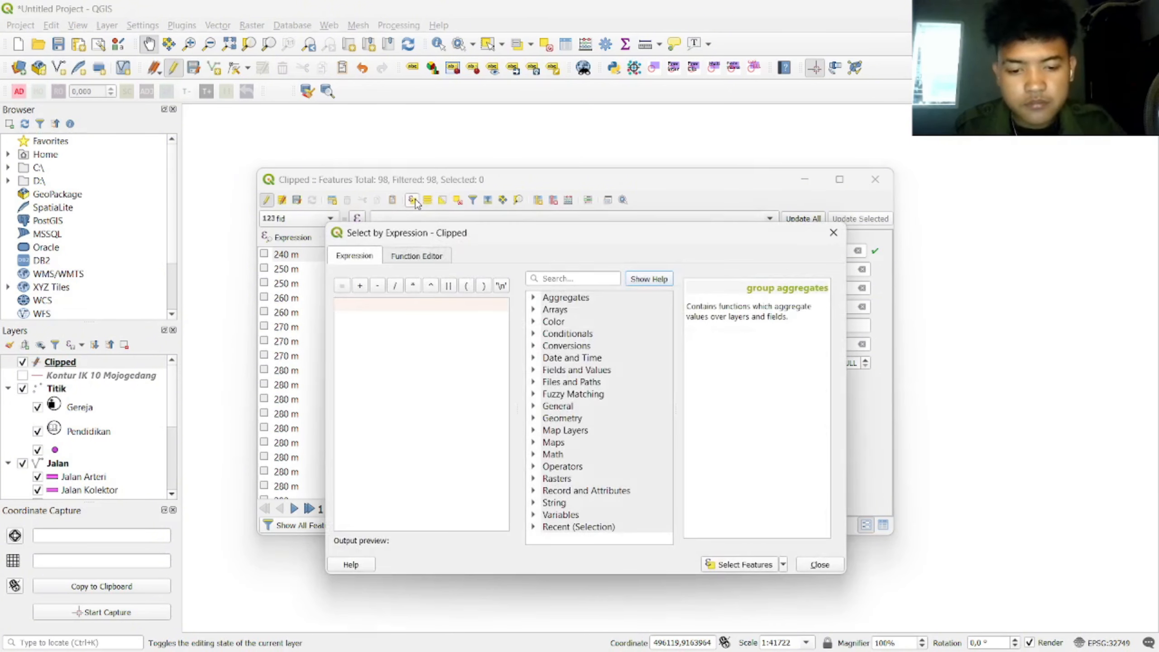
pyautogui.click(533, 371)
pyautogui.doubleClick(591, 436)
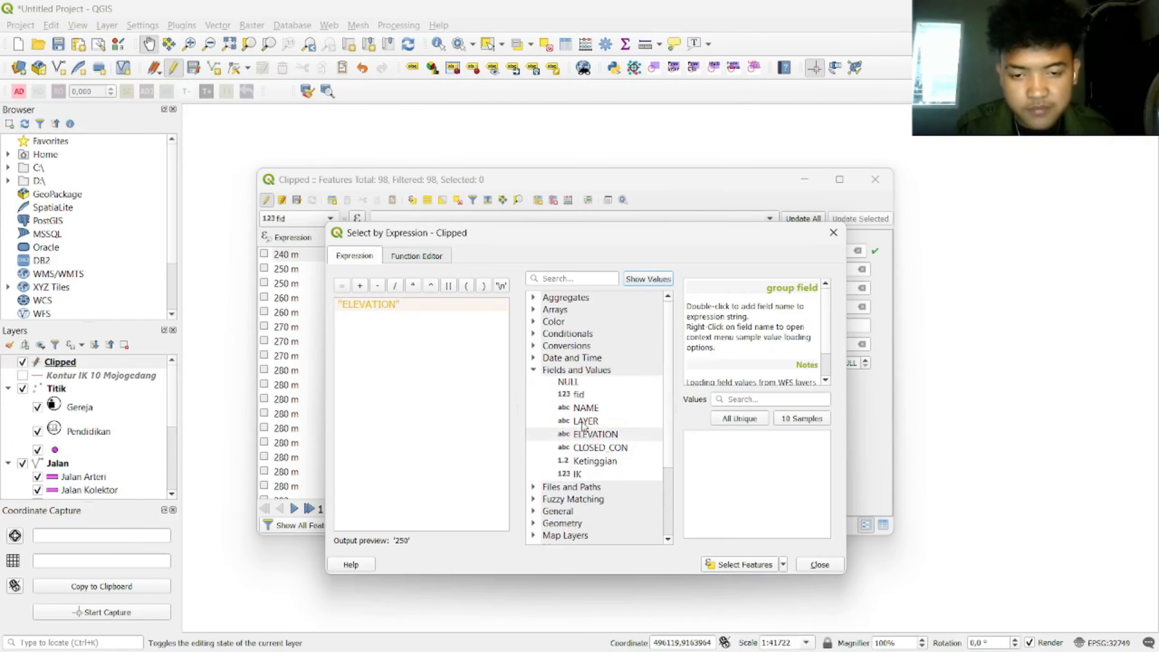
pyautogui.scroll(-3, 577, 438)
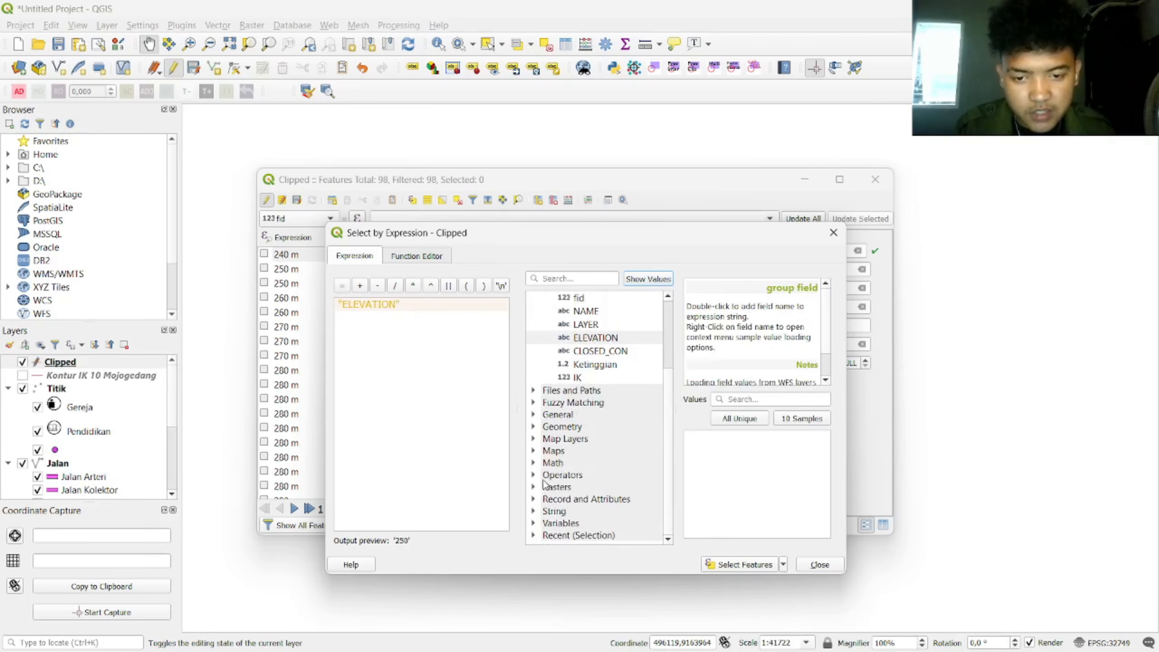
pyautogui.click(548, 476)
pyautogui.scroll(-2, 588, 475)
pyautogui.doubleClick(562, 420)
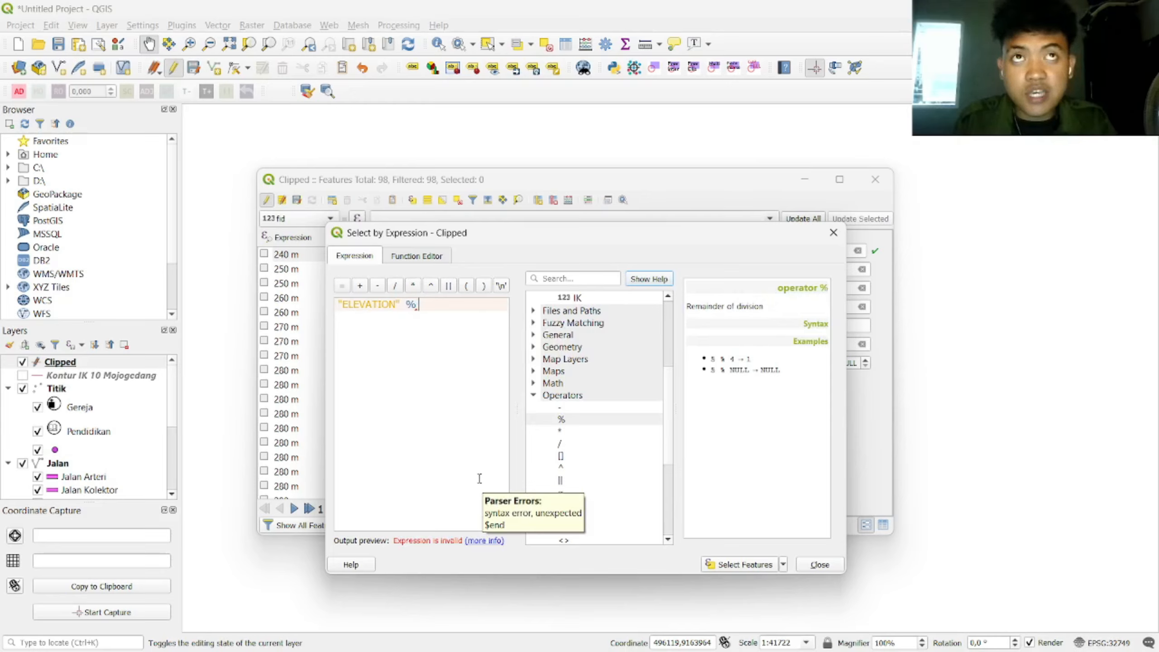
pyautogui.write('4')
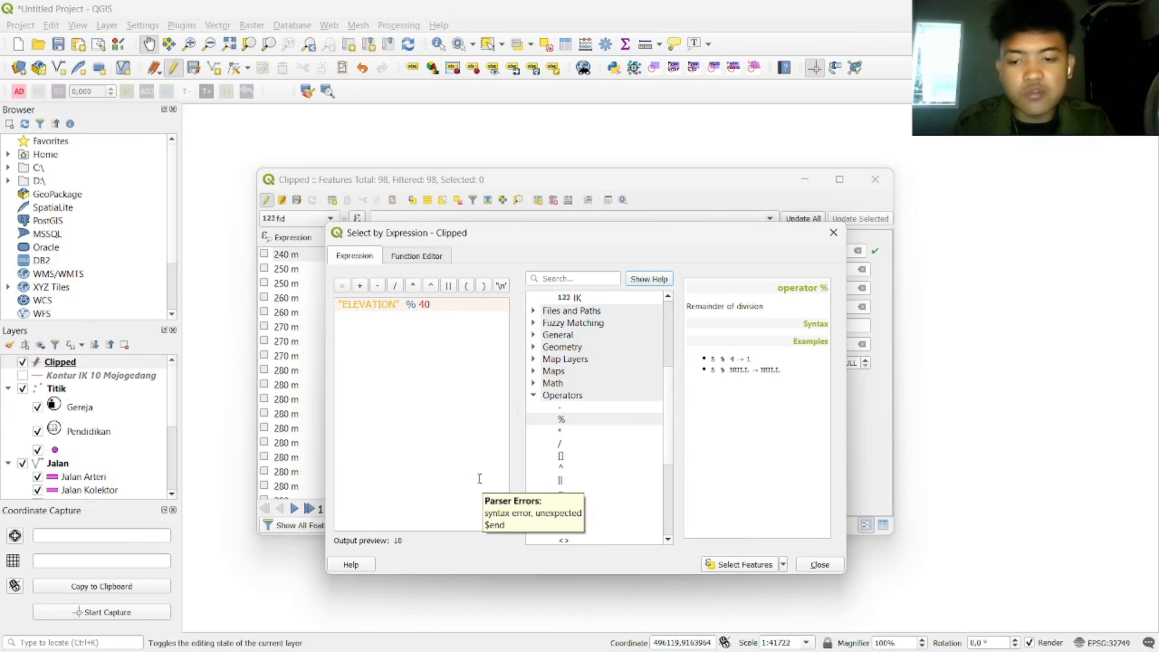
pyautogui.write('0')
pyautogui.click(756, 566)
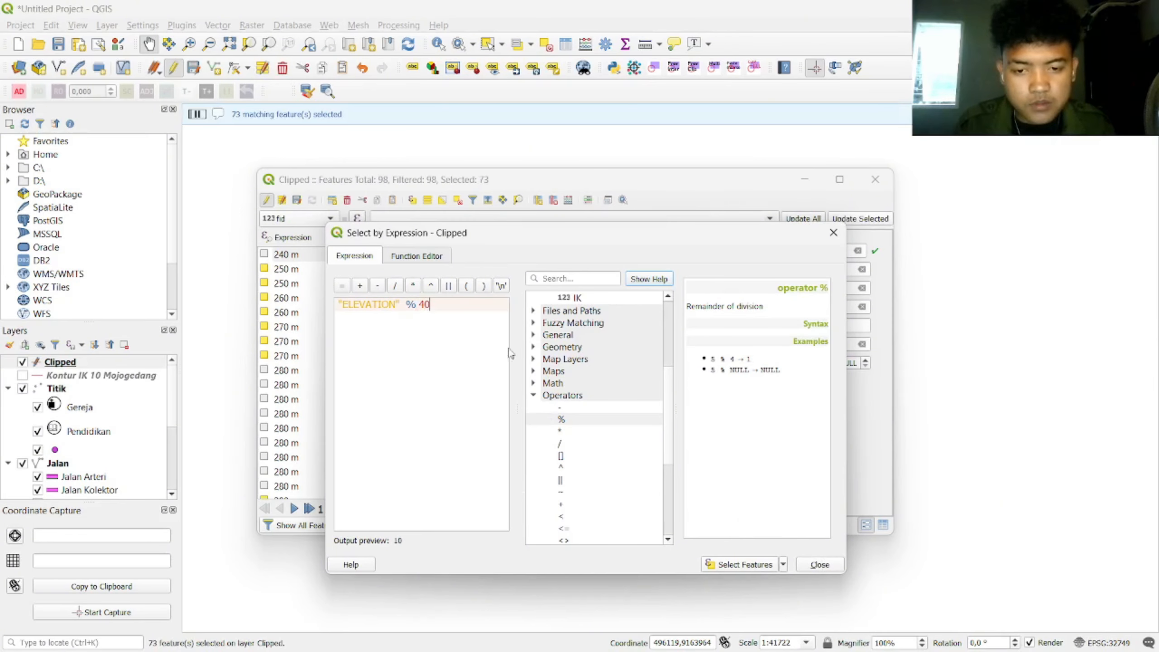
pyautogui.click(833, 233)
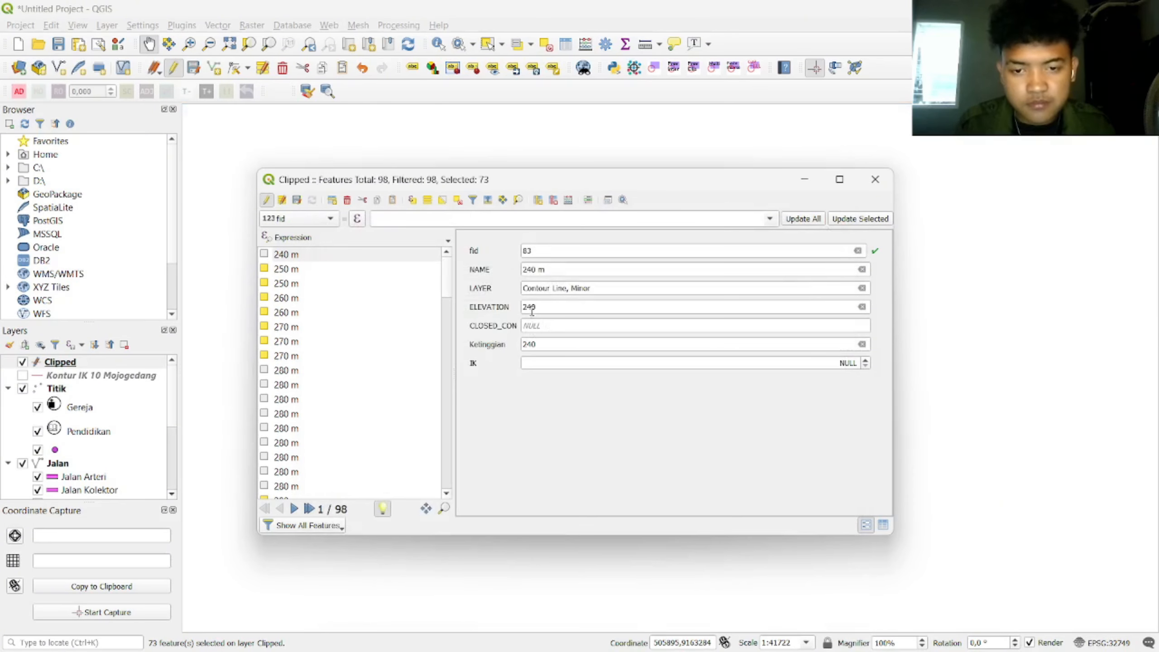
# Step: Set IK to 1 for the 73 selected contours with the field calculator bar
pyautogui.moveTo(446, 304); pyautogui.dragTo(436, 274)
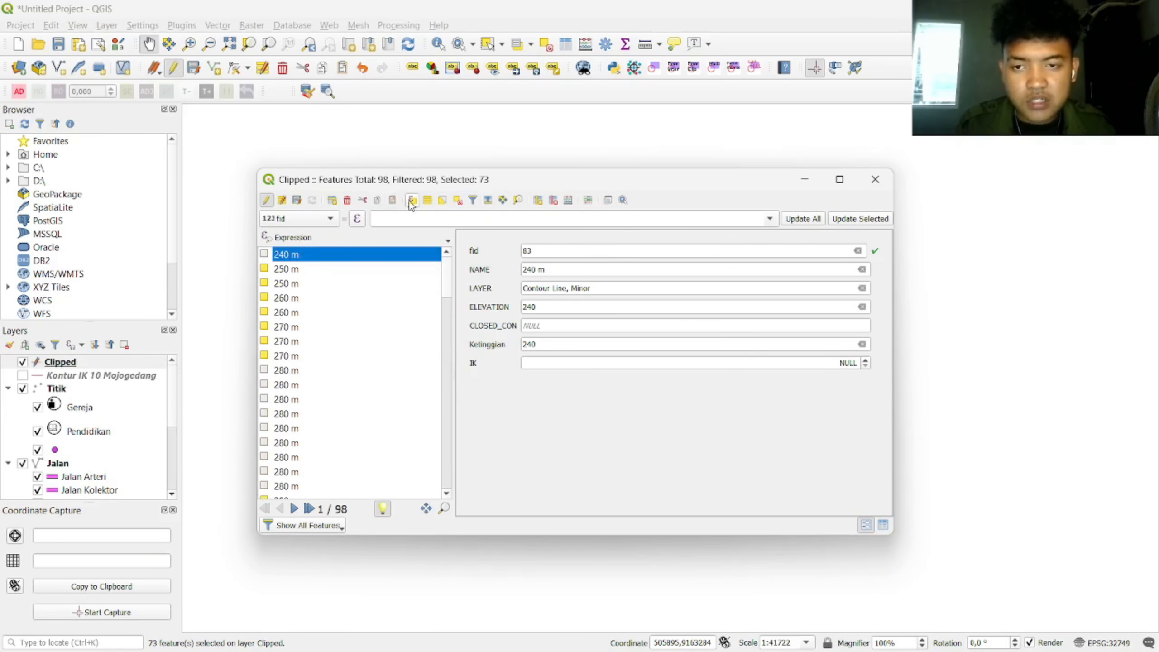
pyautogui.click(312, 224)
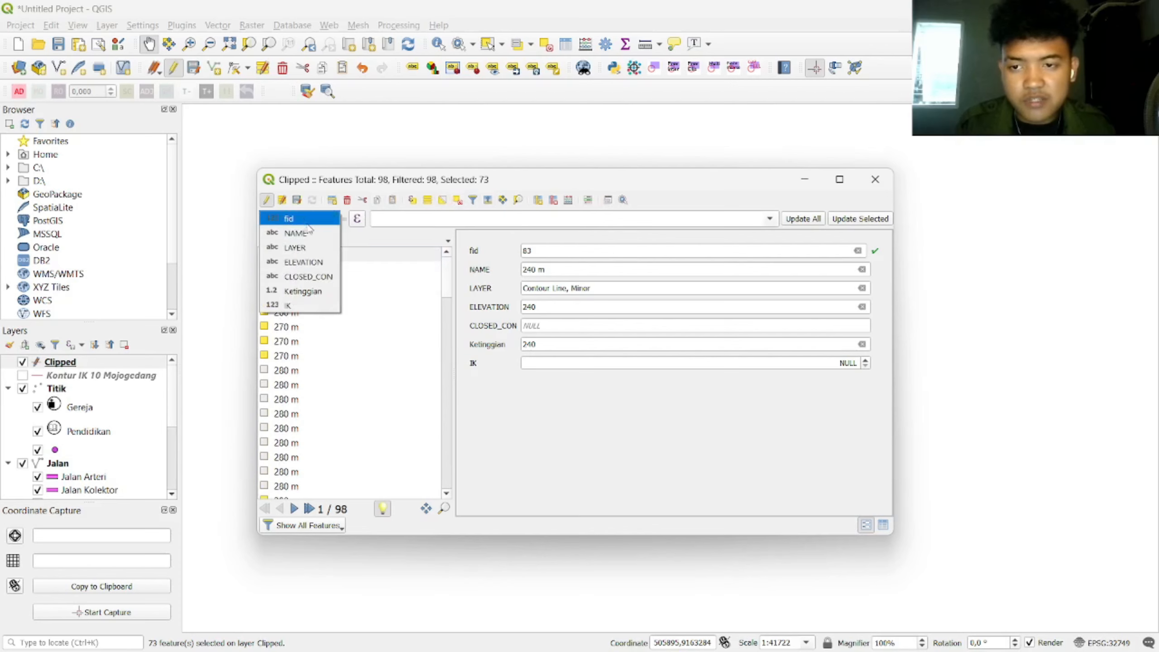
pyautogui.click(306, 305)
pyautogui.click(480, 217)
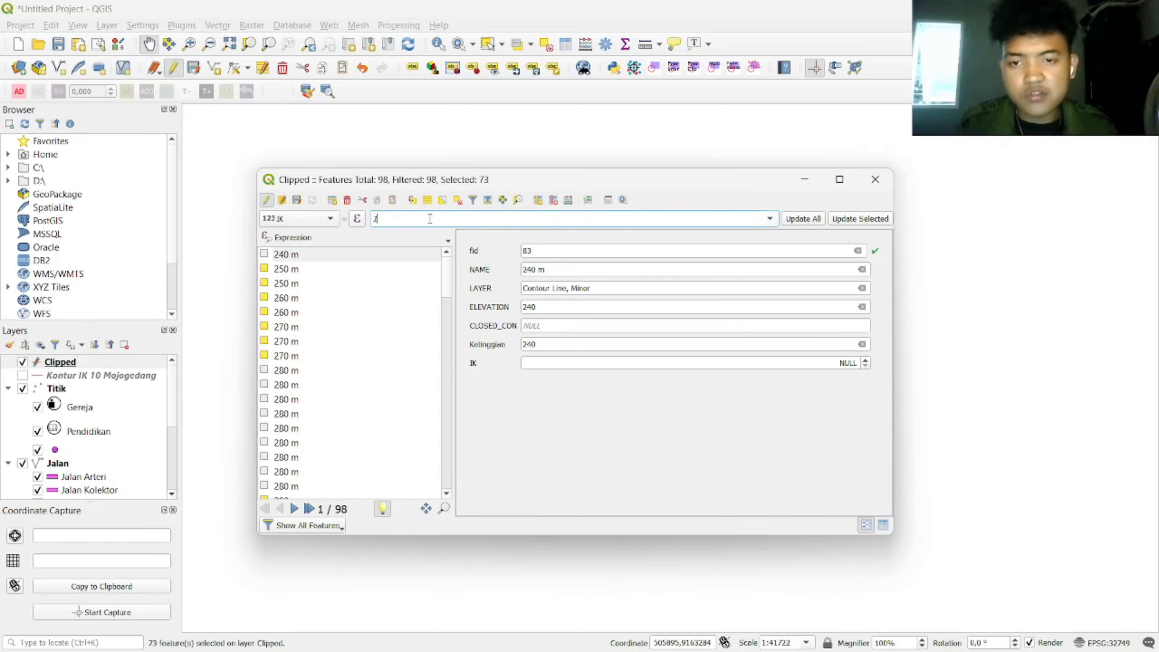
pyautogui.click(861, 217)
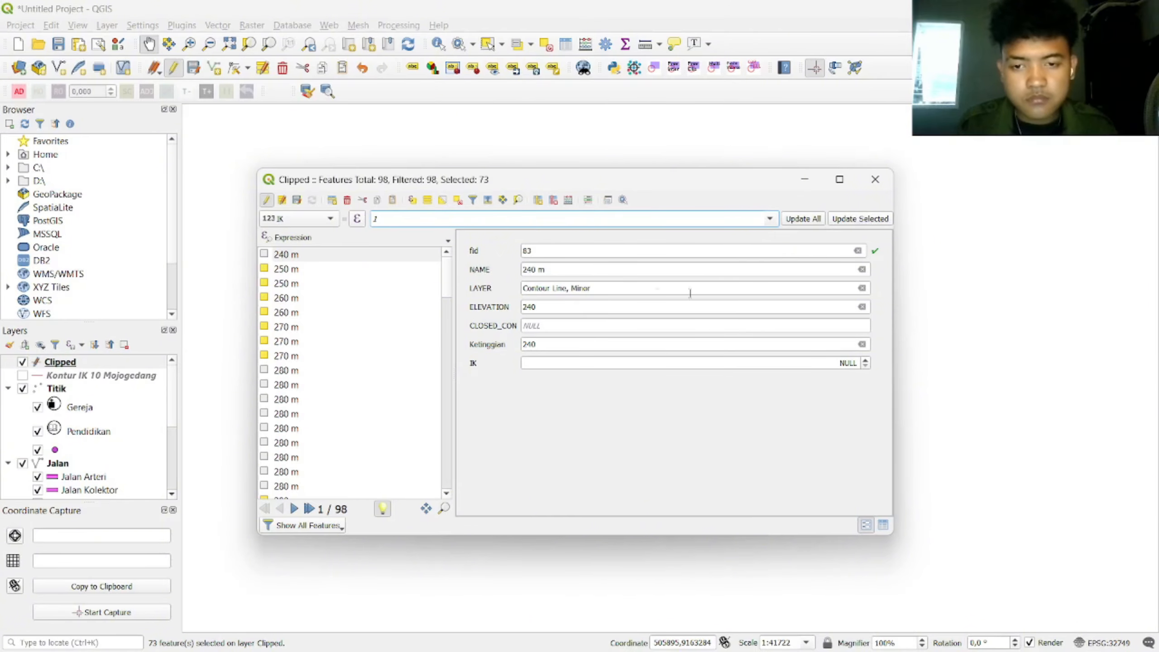
# Step: Invert the selection and set IK to 0 for the remaining 25 contours
pyautogui.click(320, 219)
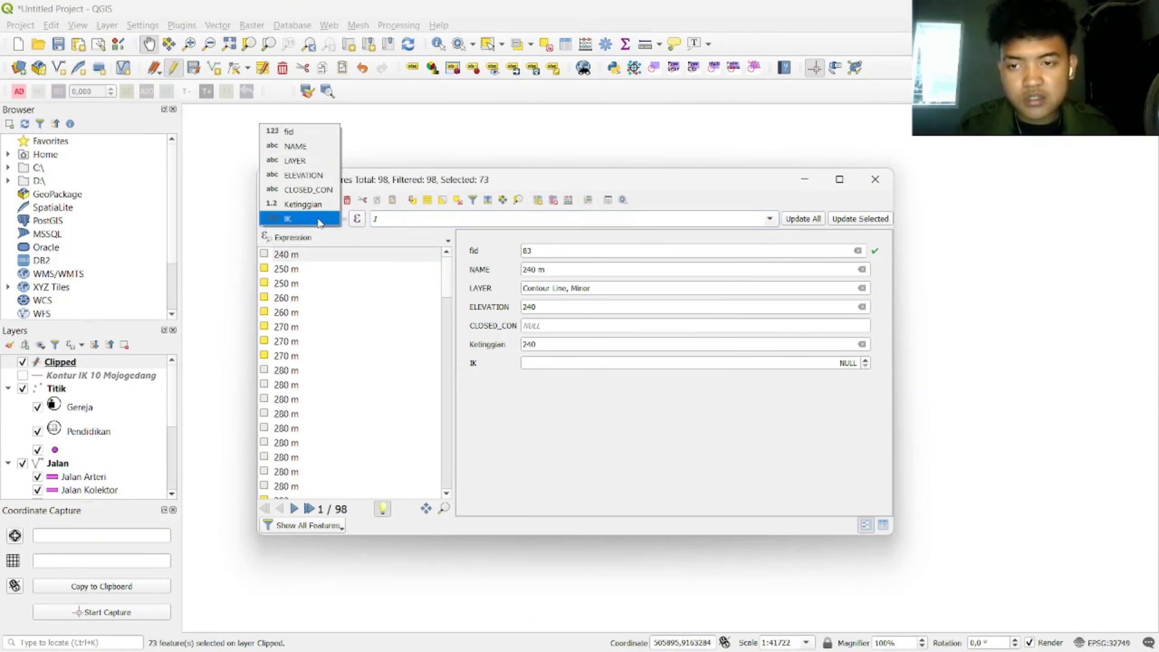
pyautogui.click(478, 188)
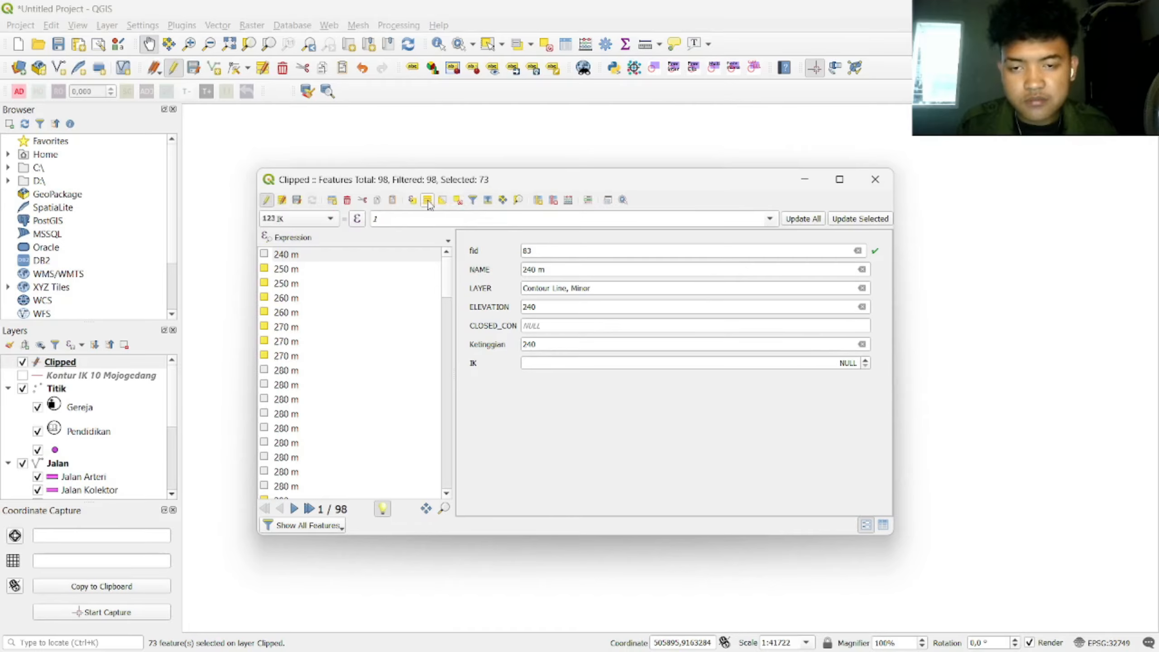
pyautogui.click(443, 201)
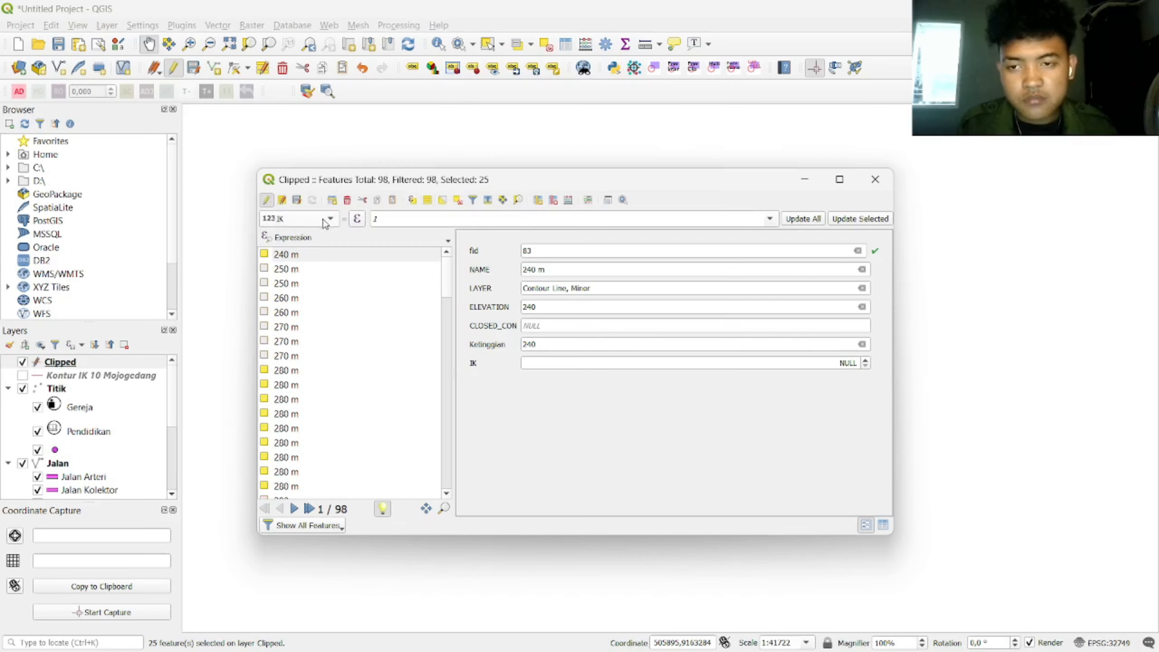
pyautogui.click(403, 219)
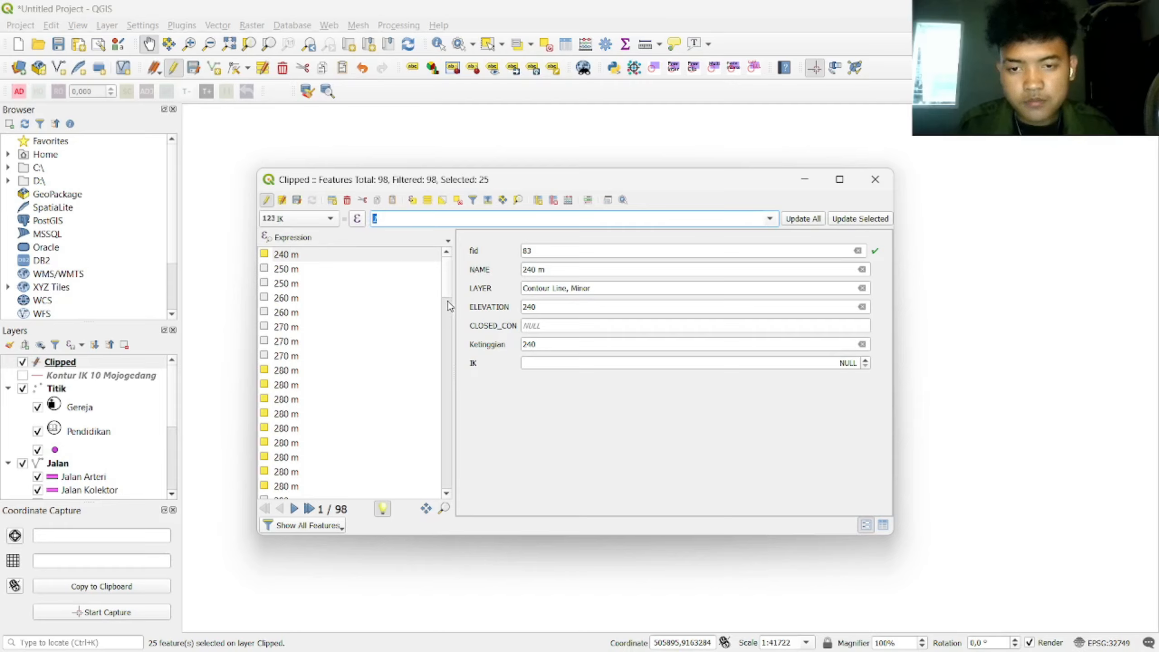
pyautogui.moveTo(447, 289)
pyautogui.mouseDown()
pyautogui.moveTo(436, 482)
pyautogui.moveTo(438, 278)
pyautogui.mouseUp()
pyautogui.doubleClick(438, 219)
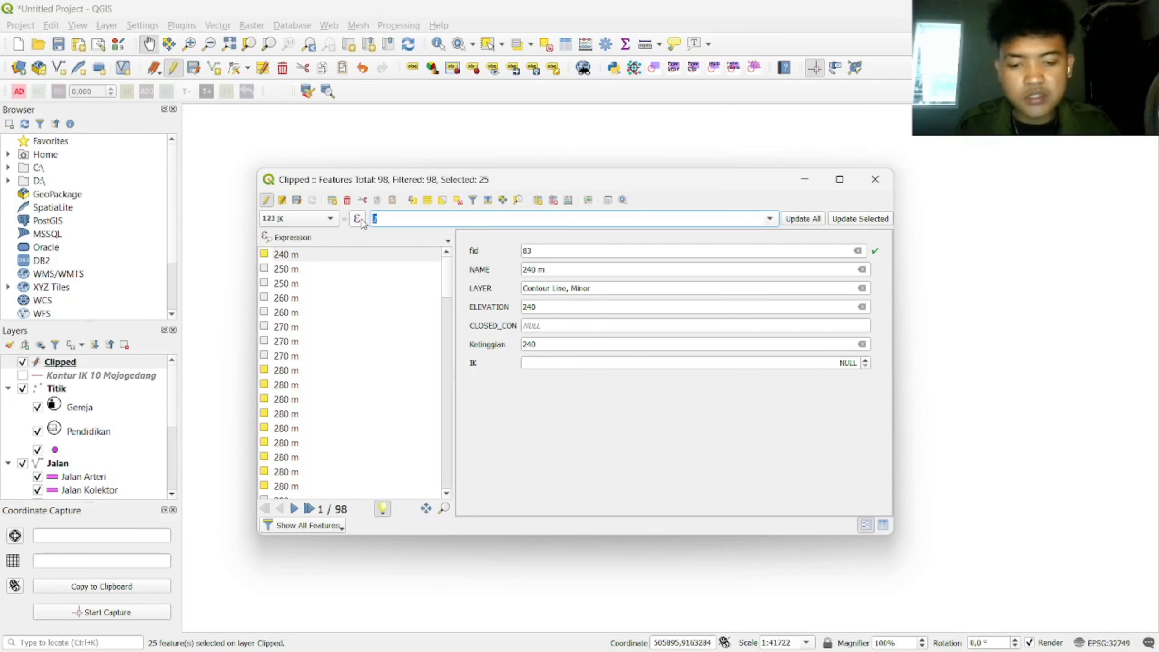
pyautogui.press('BackSpace')
pyautogui.write('0')
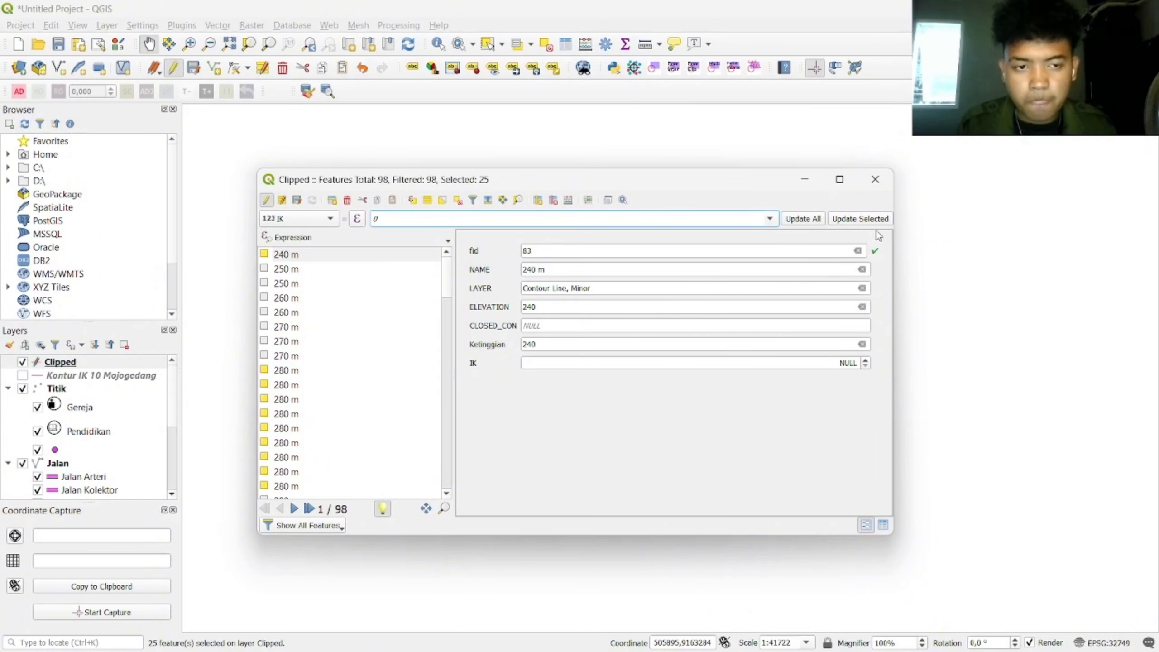
# Step: Check the IK values of the 280 m and 270 m contours, then save edits and stop editing
pyautogui.moveTo(450, 284)
pyautogui.mouseDown()
pyautogui.moveTo(448, 416)
pyautogui.moveTo(452, 407)
pyautogui.moveTo(438, 498)
pyautogui.moveTo(435, 275)
pyautogui.mouseUp()
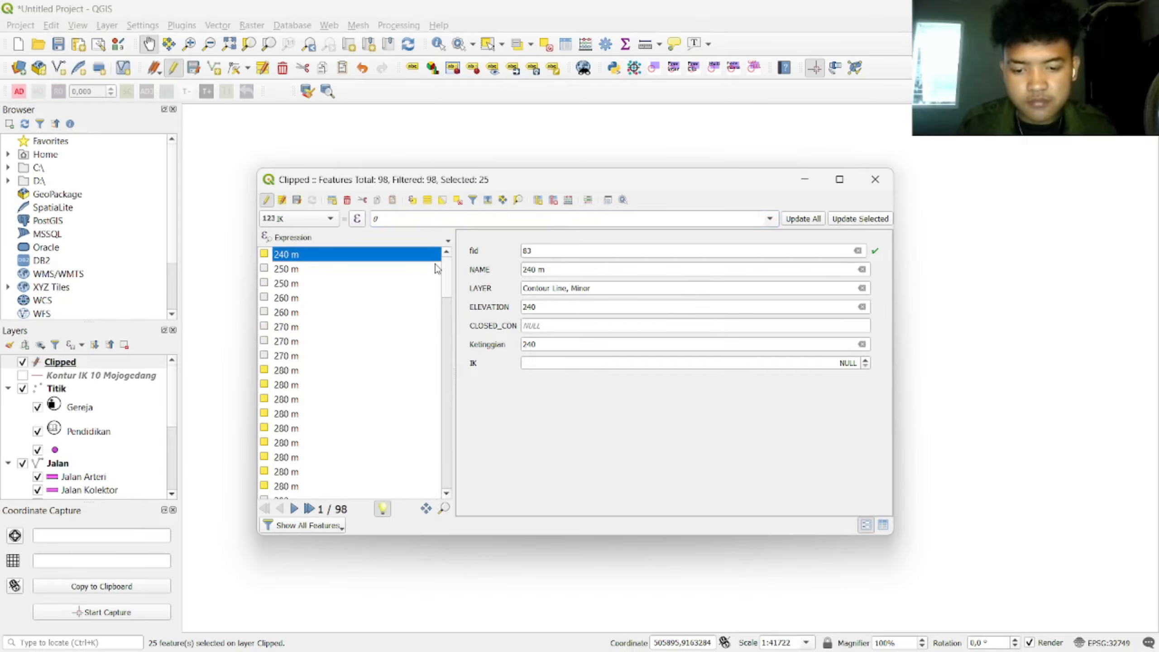
pyautogui.click(307, 367)
pyautogui.click(309, 356)
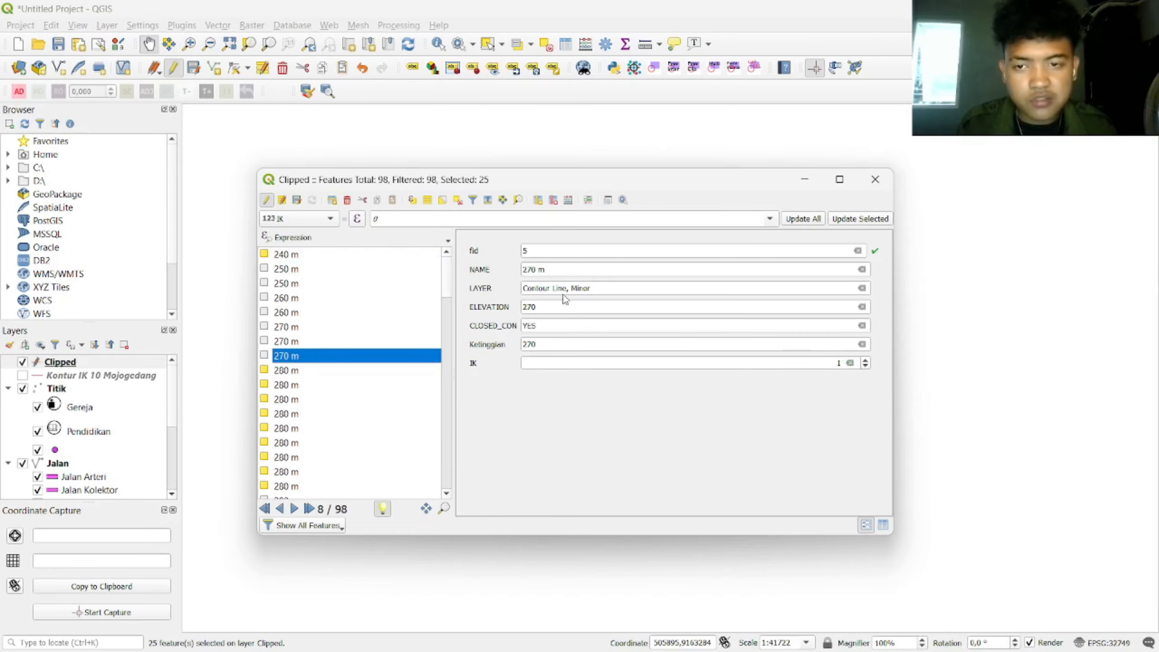
pyautogui.click(297, 200)
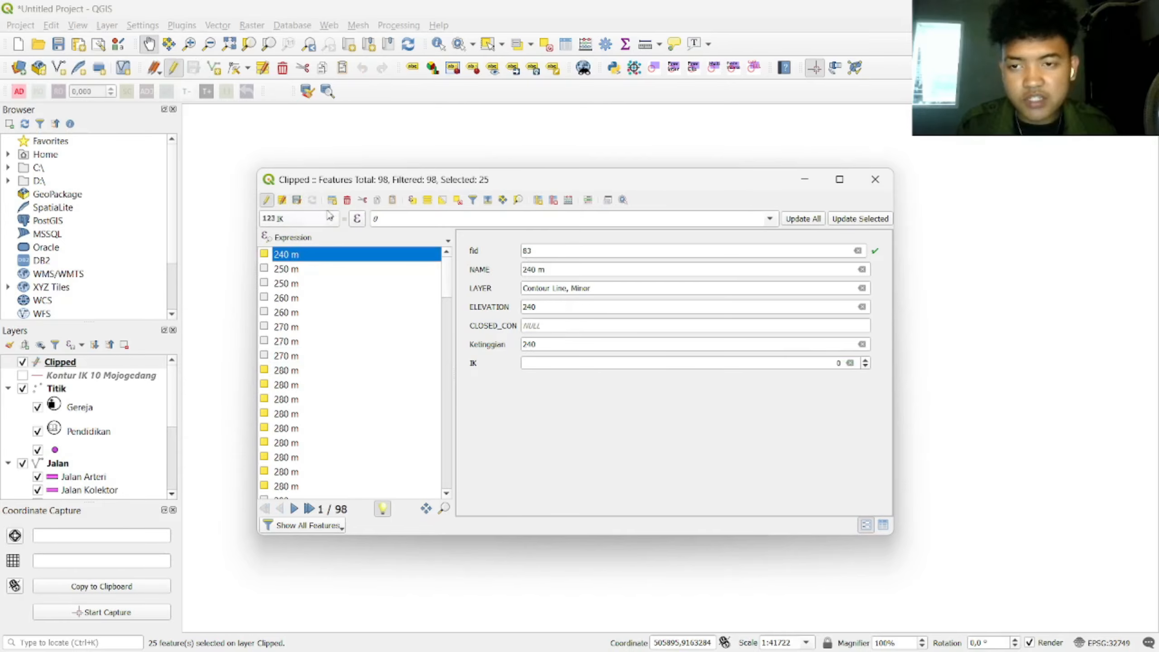
pyautogui.click(267, 200)
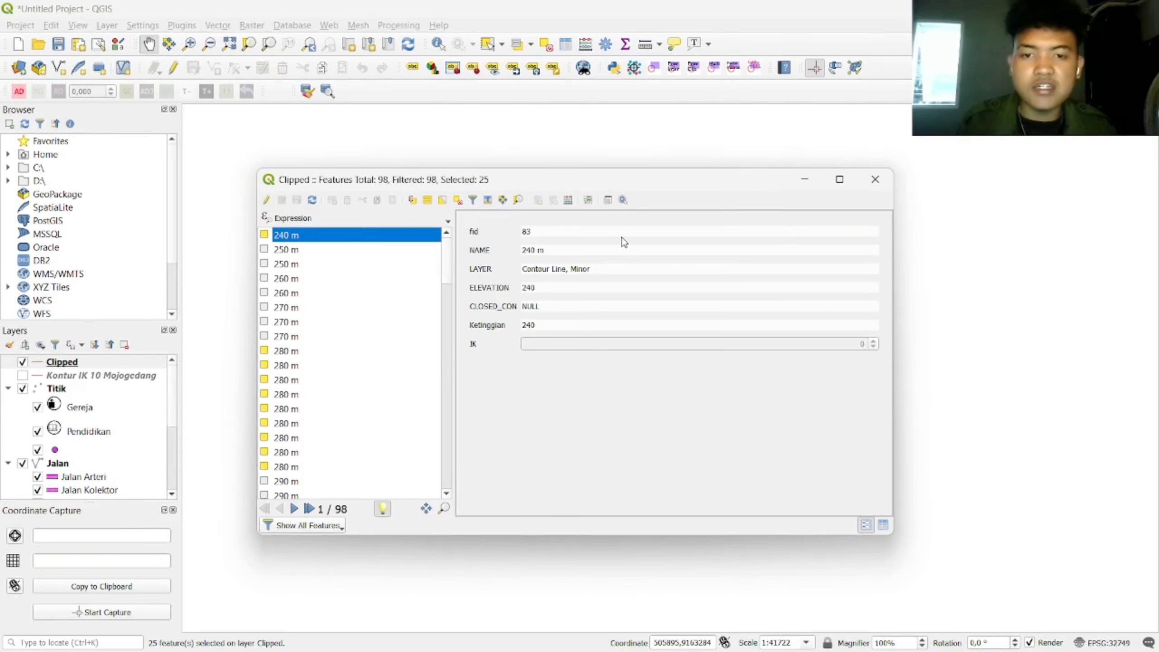
# Step: Switch the Clipped layer's symbology to Categorized by IK, generating classes 0 and 1
pyautogui.click(875, 179)
pyautogui.rightClick(86, 362)
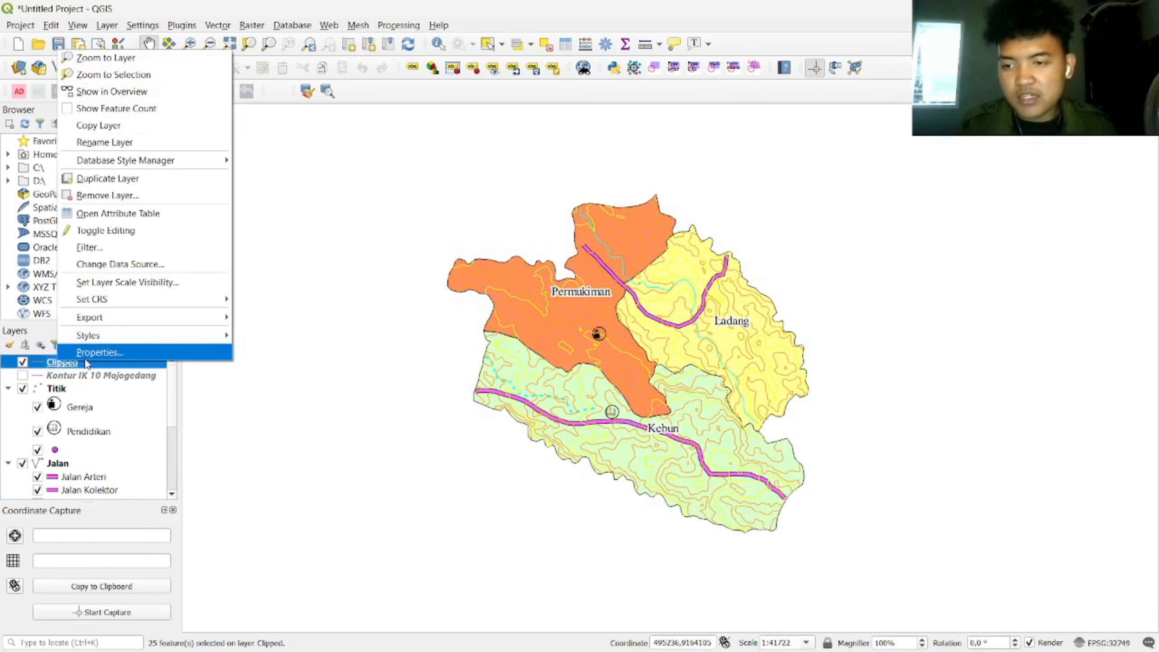
pyautogui.click(100, 352)
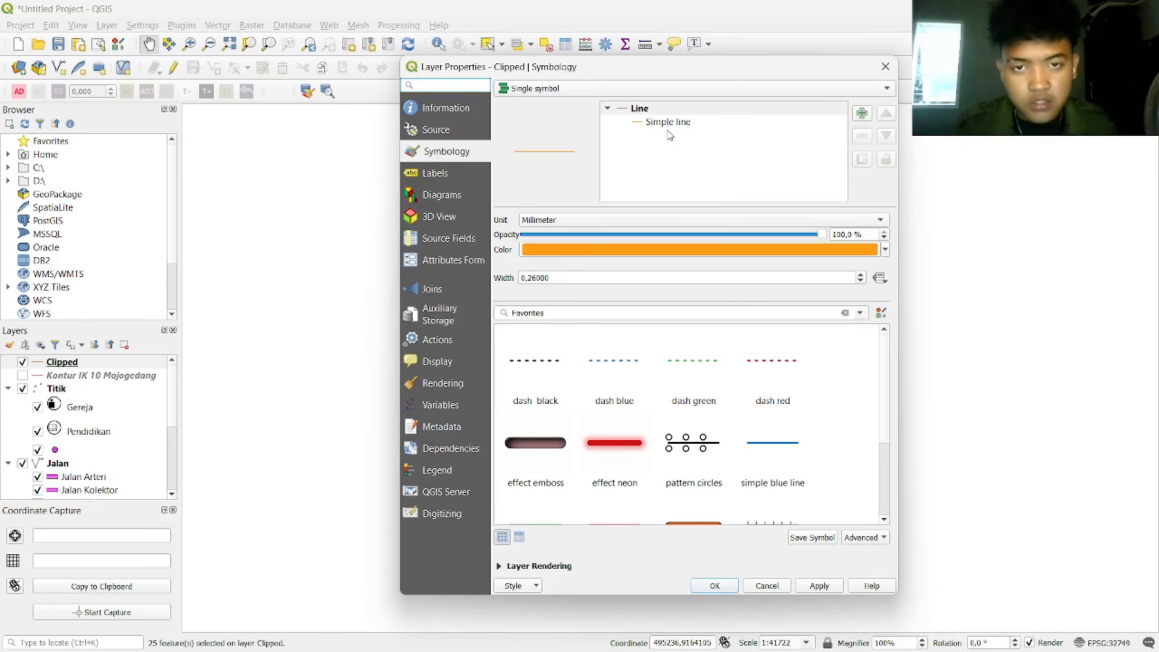
pyautogui.click(668, 89)
pyautogui.click(667, 104)
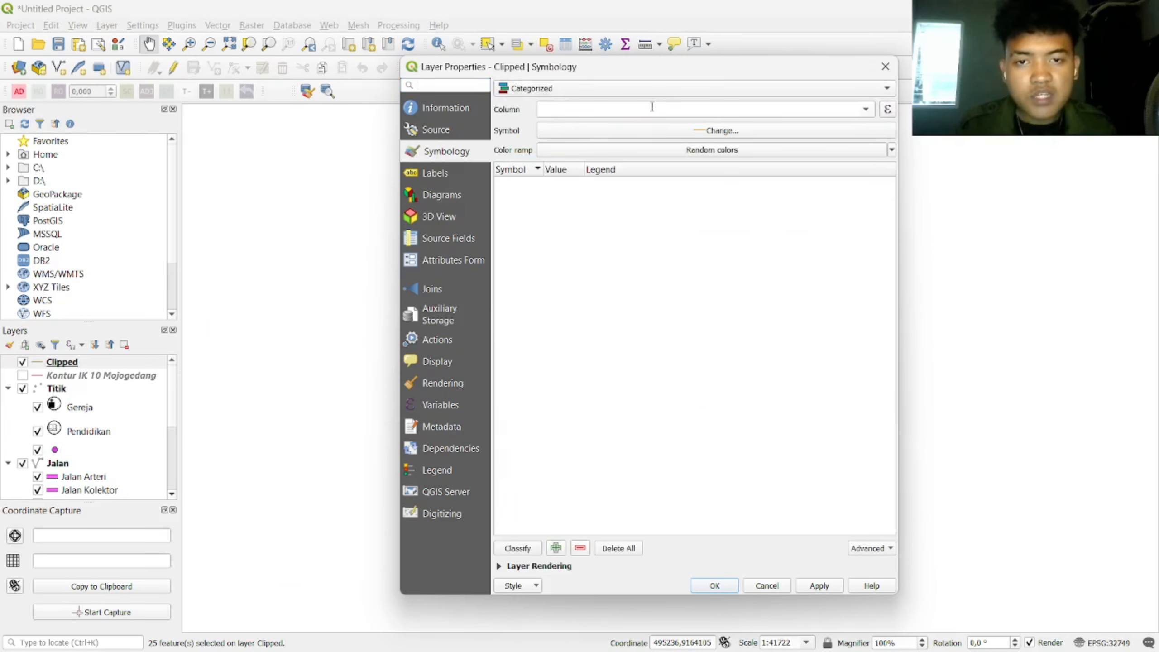
pyautogui.click(866, 110)
pyautogui.click(559, 237)
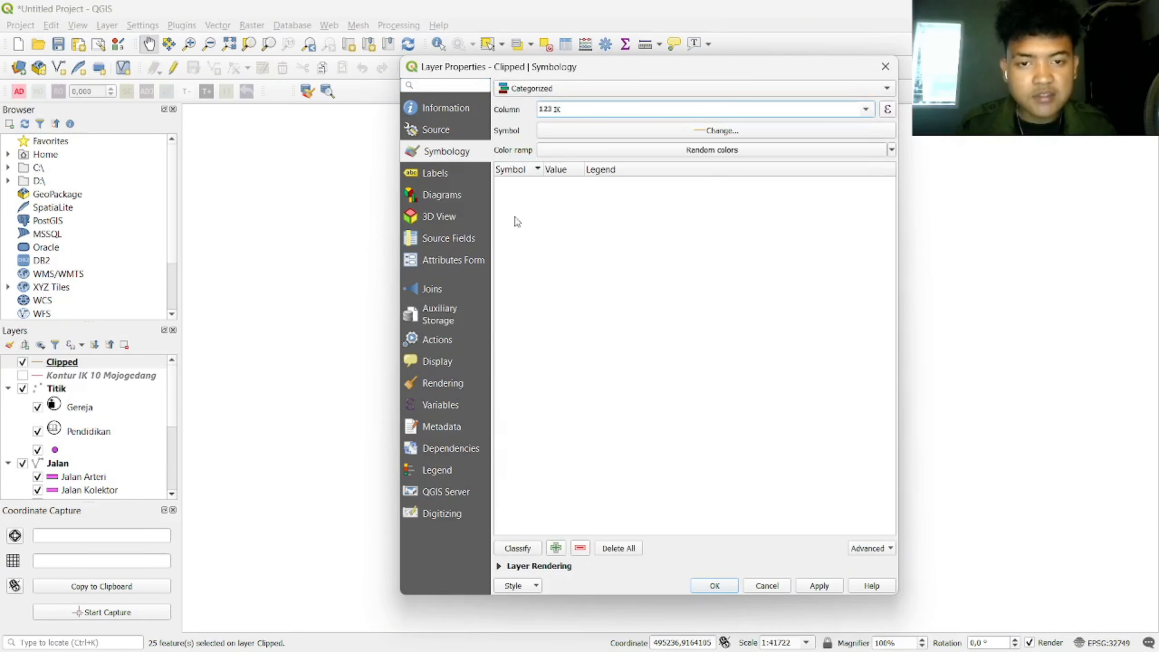
pyautogui.click(518, 548)
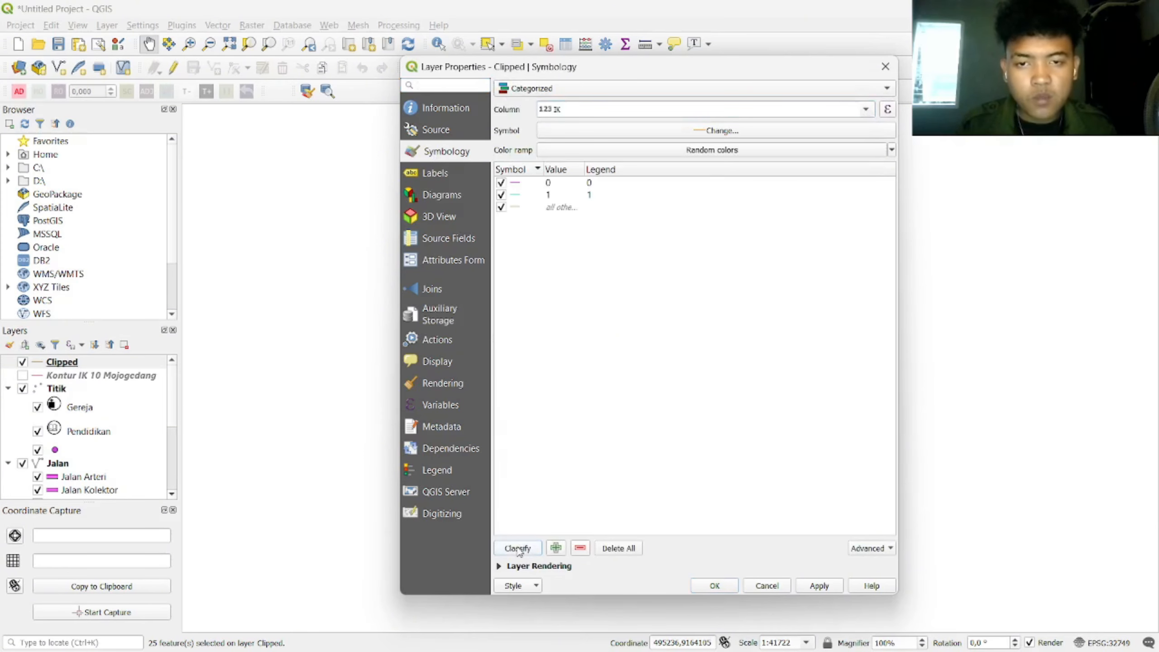
# Step: Make the IK 0 category's line symbol orange and adjust its stroke width
pyautogui.doubleClick(516, 183)
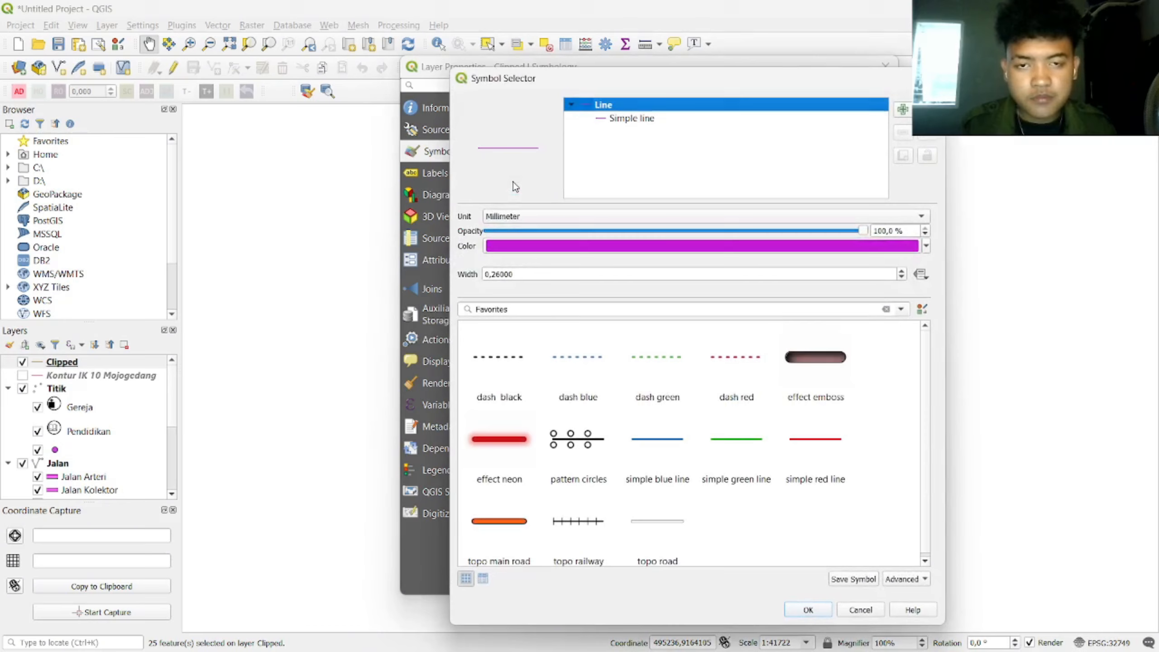
pyautogui.click(637, 247)
pyautogui.click(856, 289)
pyautogui.click(926, 247)
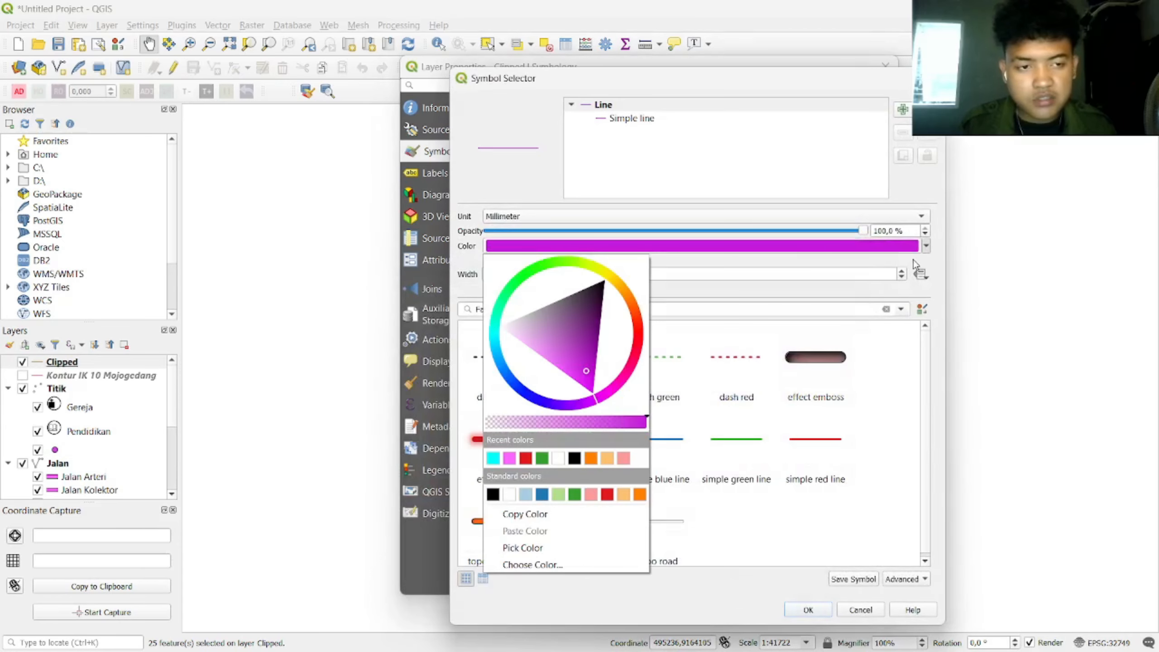
pyautogui.click(699, 145)
pyautogui.click(632, 118)
pyautogui.click(895, 241)
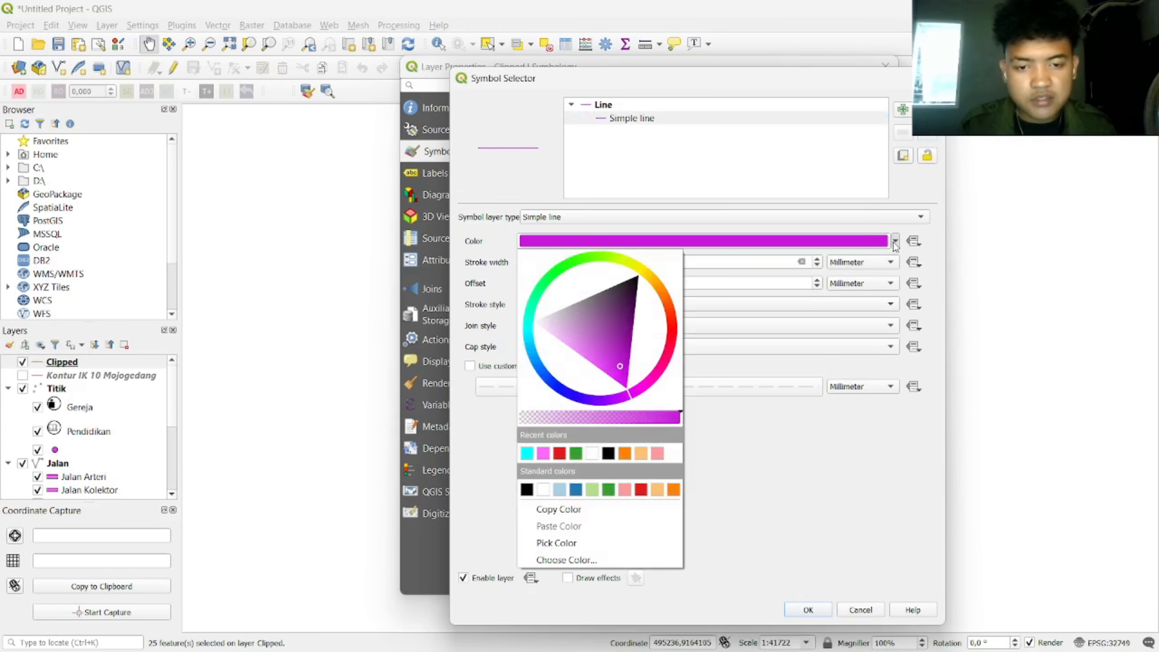
pyautogui.click(663, 491)
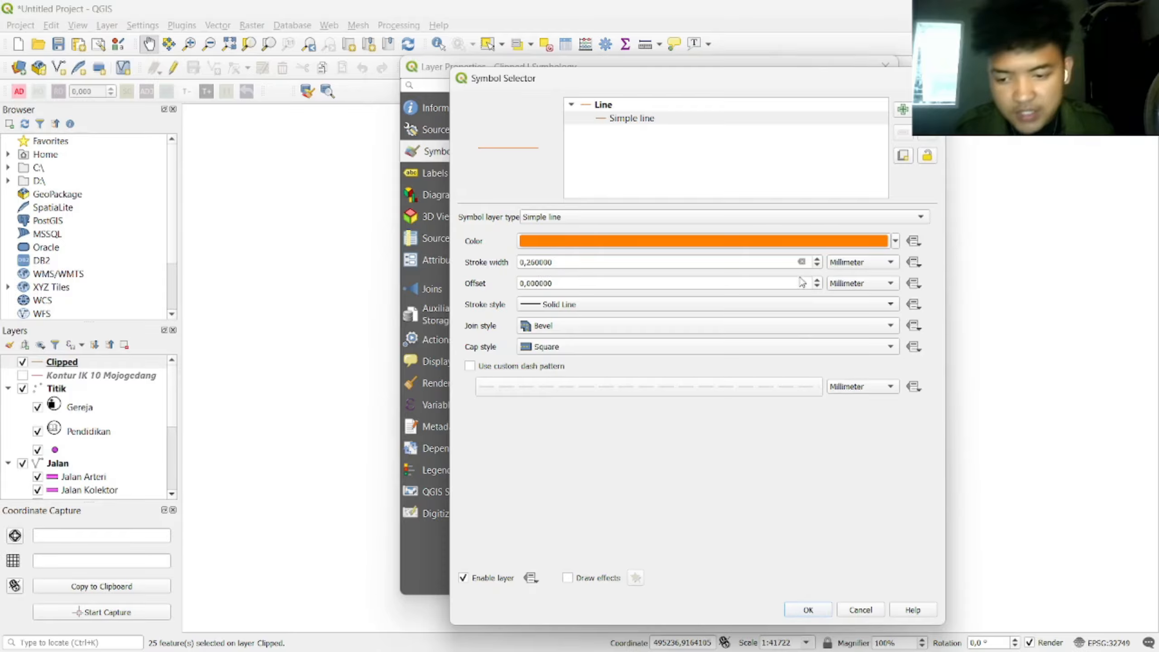
pyautogui.click(816, 260)
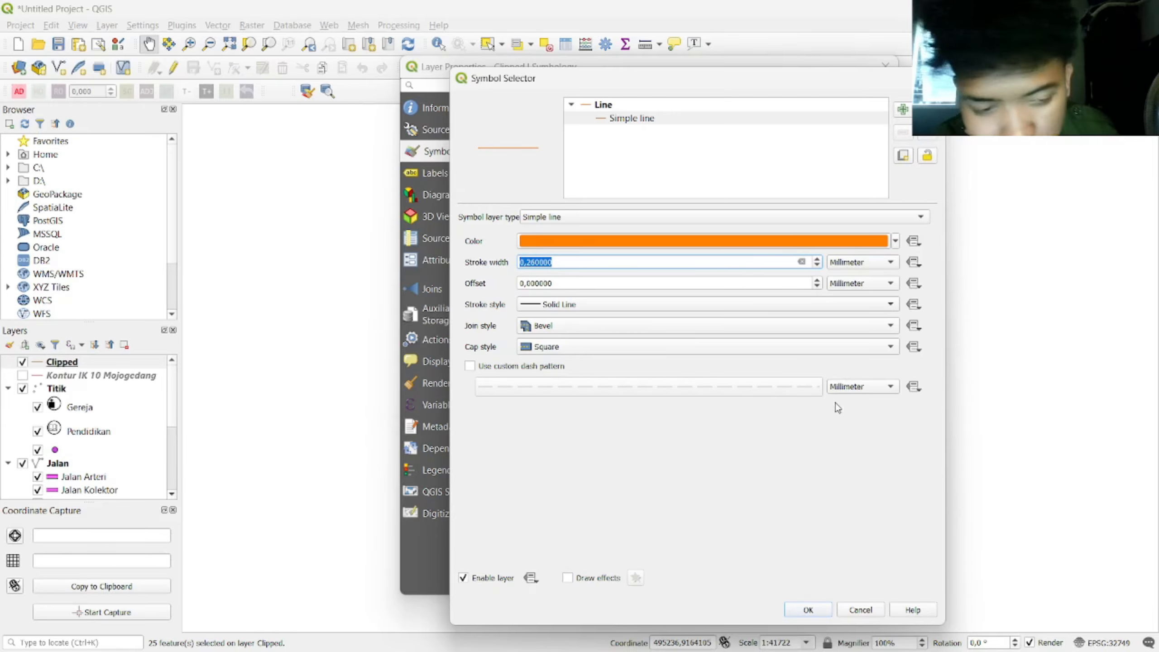
pyautogui.click(807, 610)
# Step: Make category 1's line orange and thicken the contour line width
pyautogui.click(522, 196)
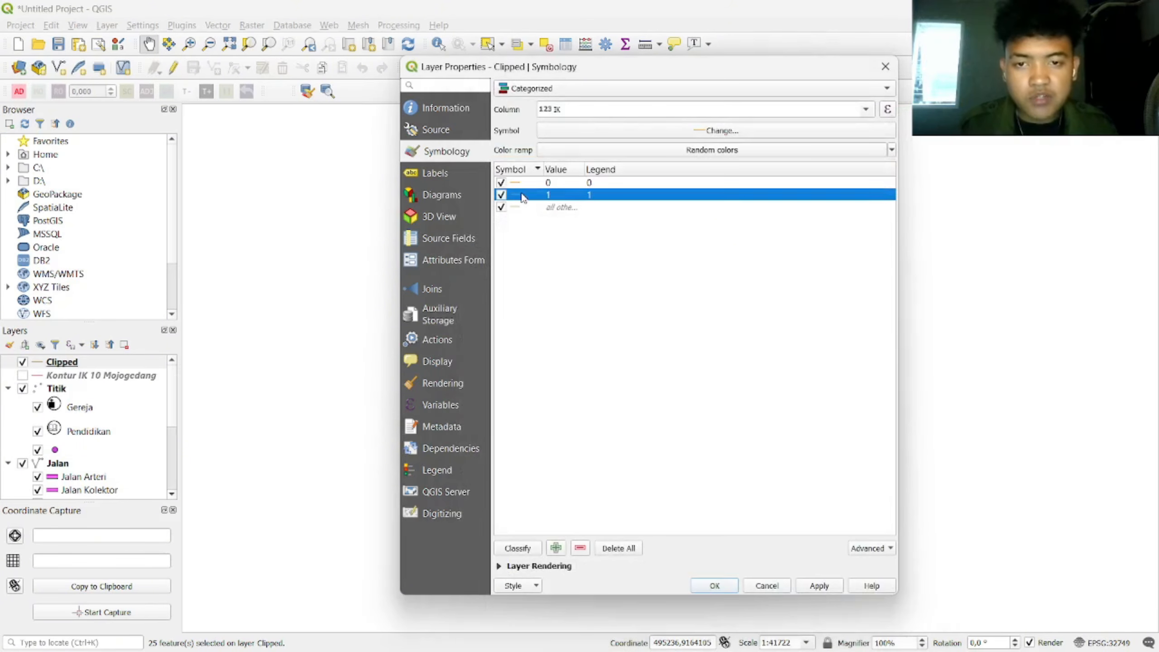
pyautogui.doubleClick(522, 196)
pyautogui.click(712, 119)
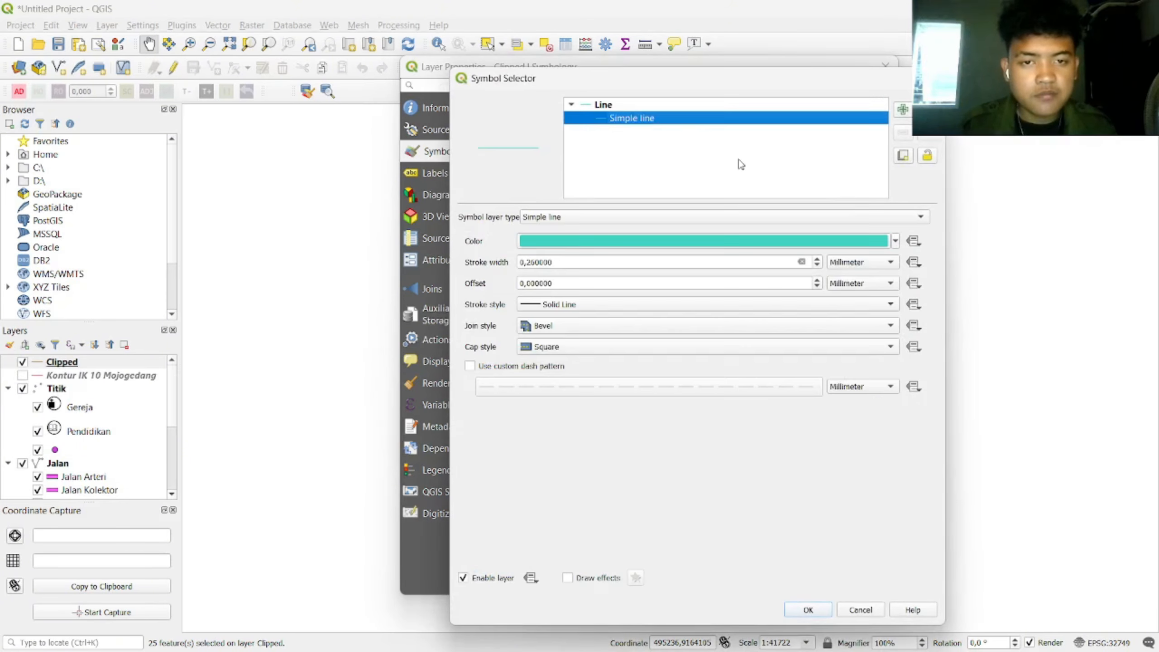
pyautogui.click(894, 241)
pyautogui.click(669, 485)
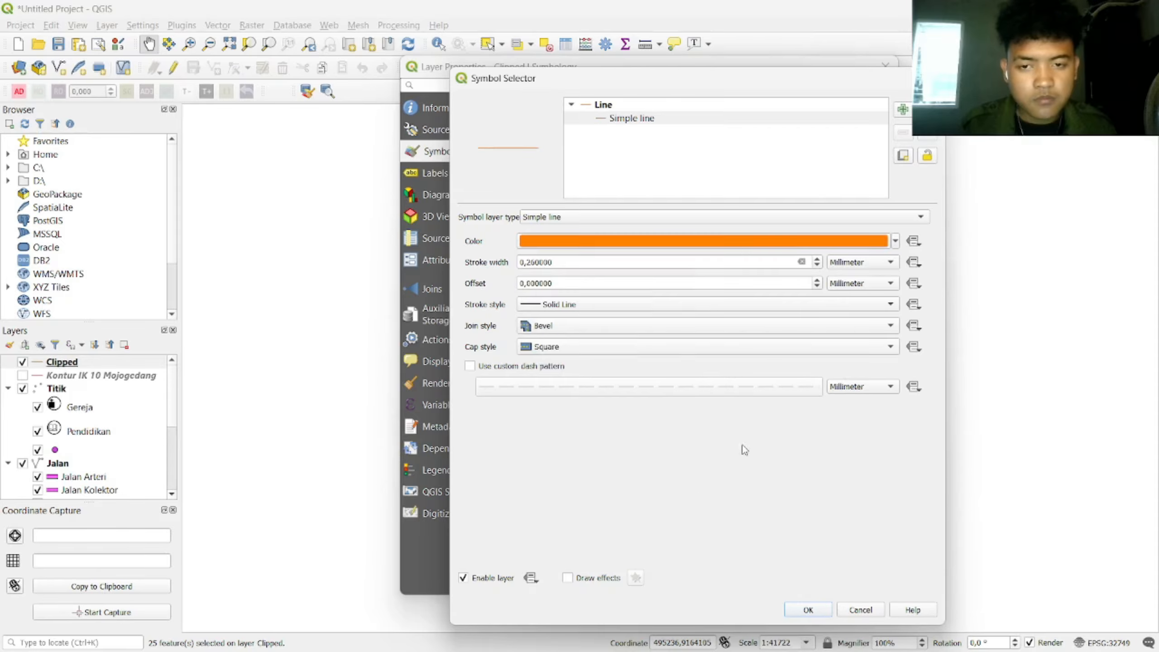
pyautogui.click(804, 609)
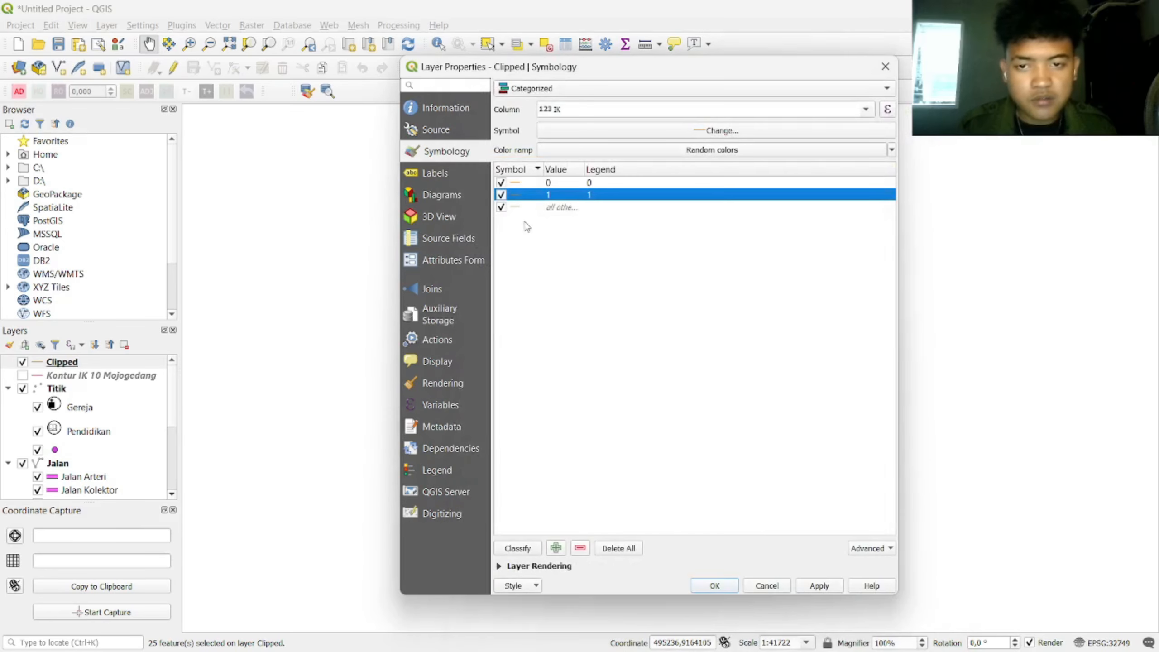
pyautogui.doubleClick(516, 187)
pyautogui.click(893, 275)
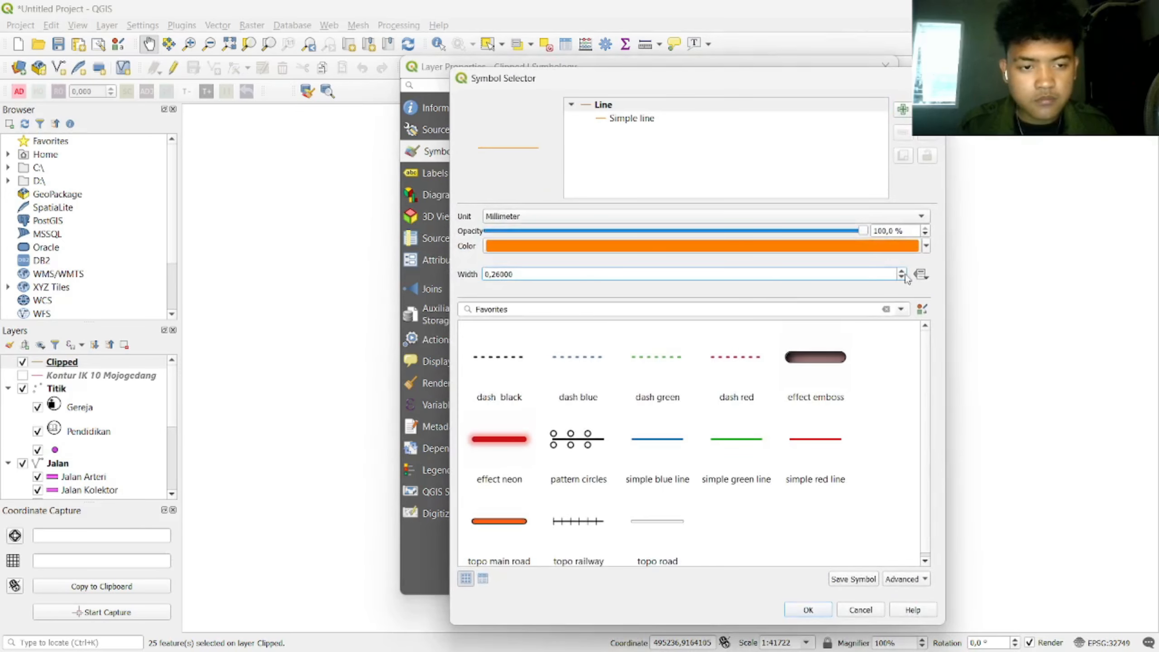
pyautogui.click(902, 272)
pyautogui.click(810, 609)
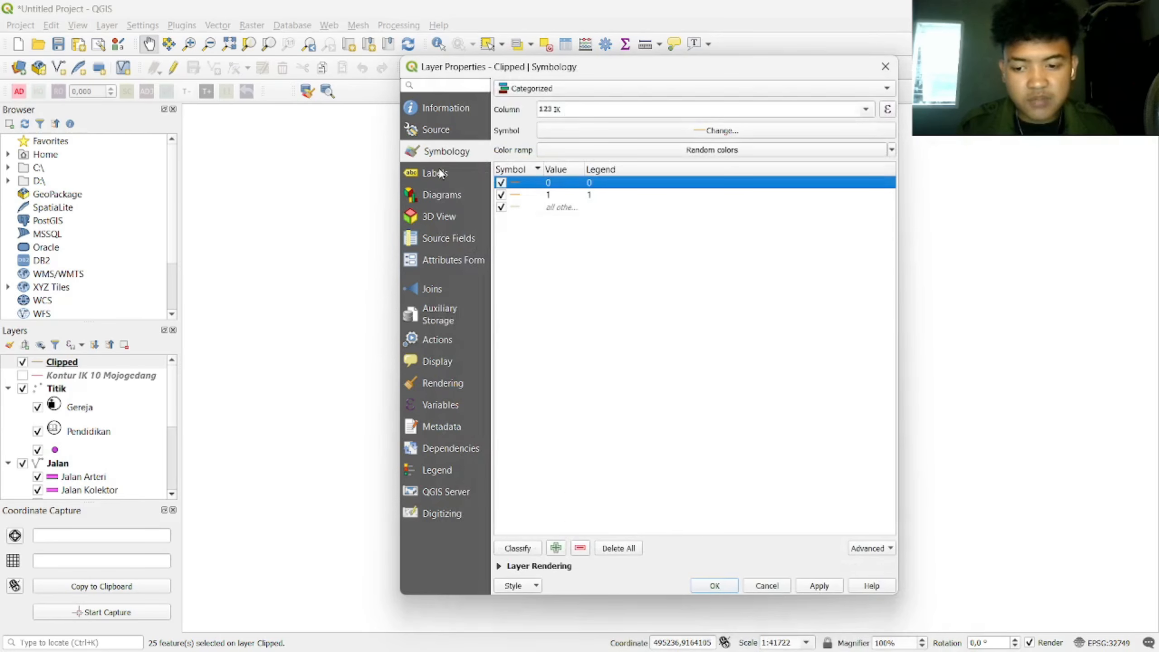
# Step: Apply the categorized orange contour style to the layer
pyautogui.click(436, 173)
pyautogui.click(427, 158)
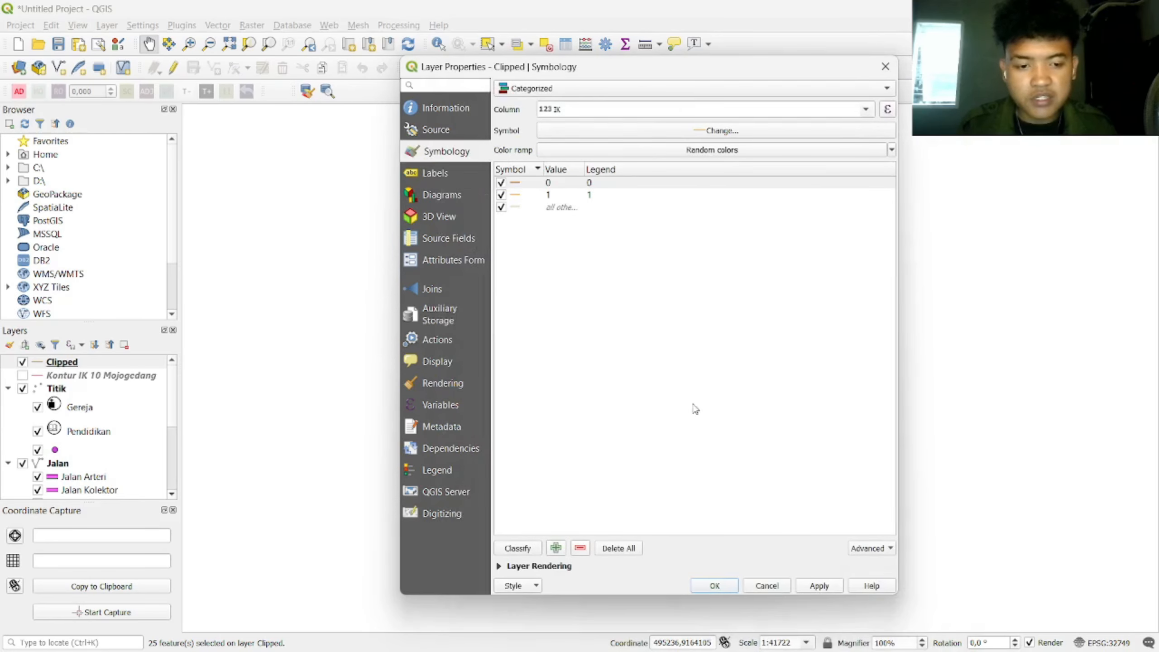
pyautogui.click(822, 587)
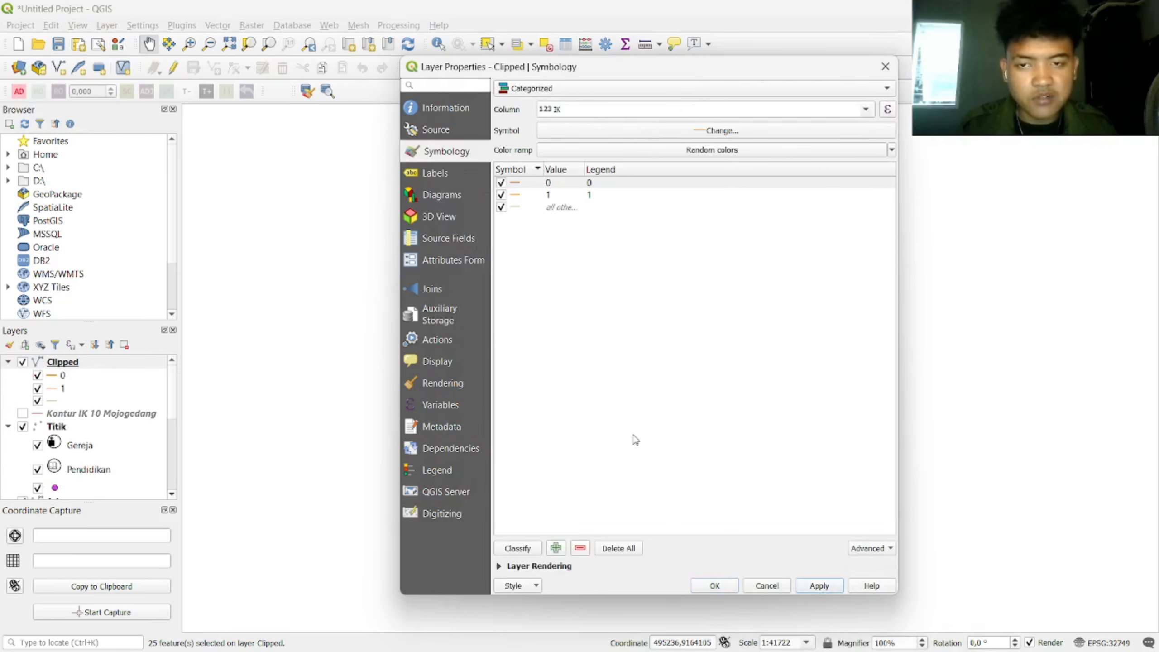
pyautogui.click(459, 174)
# Step: Switch labelling to Rule-based and add a new rule described as IK
pyautogui.click(634, 91)
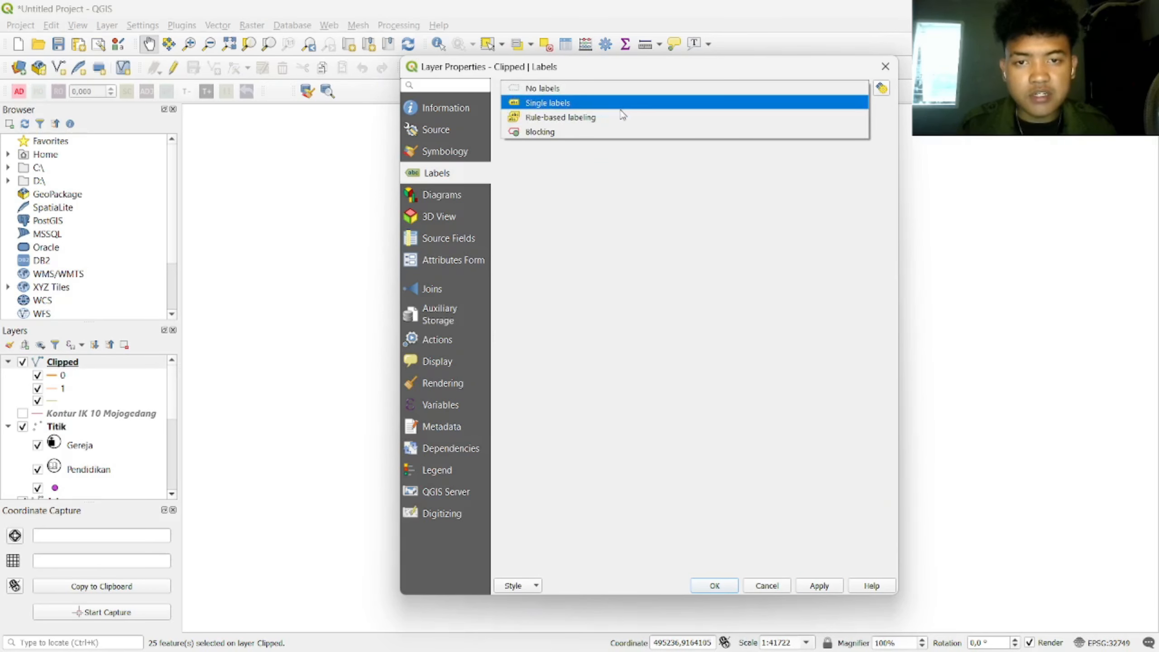
pyautogui.click(623, 117)
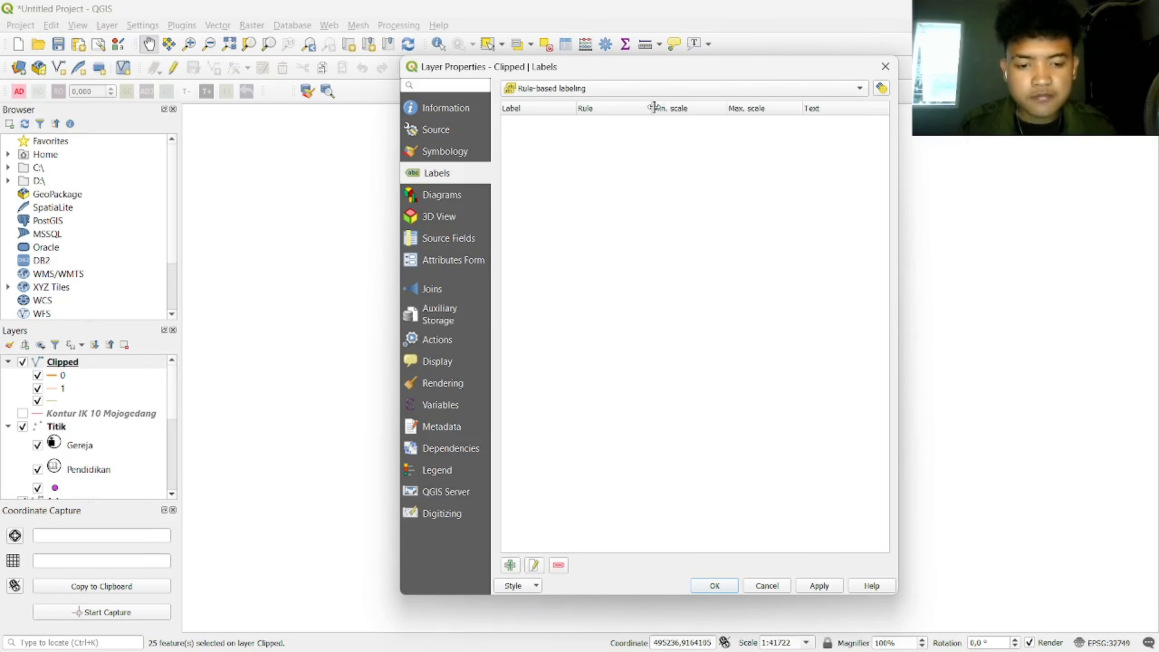
pyautogui.click(510, 565)
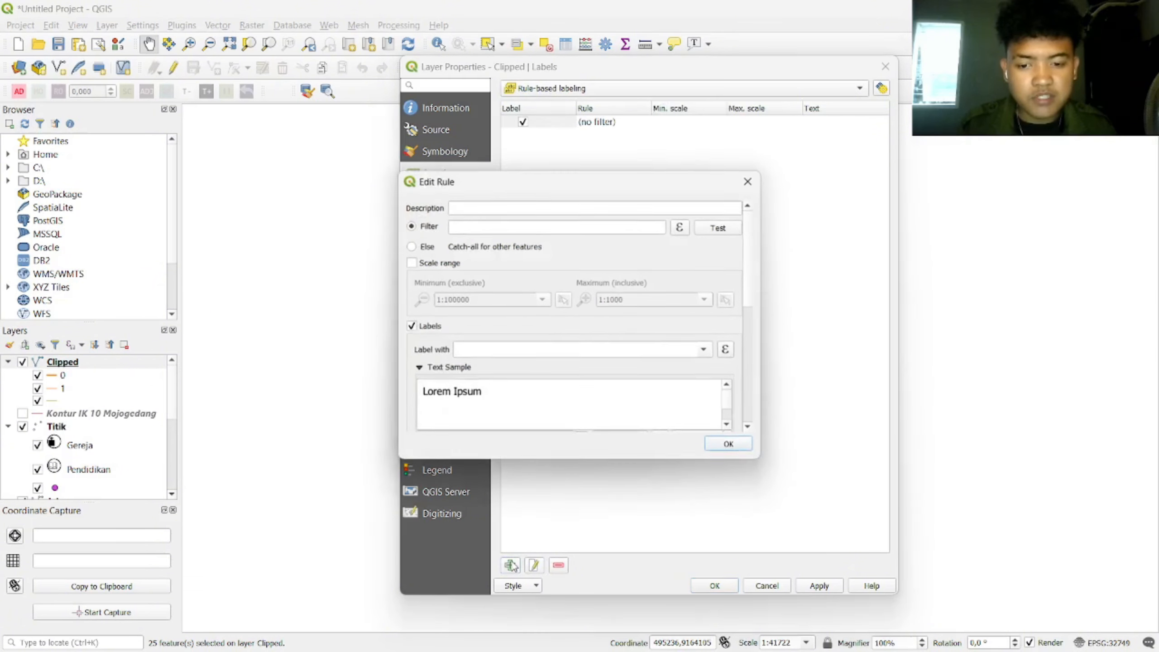
pyautogui.press('capslock')
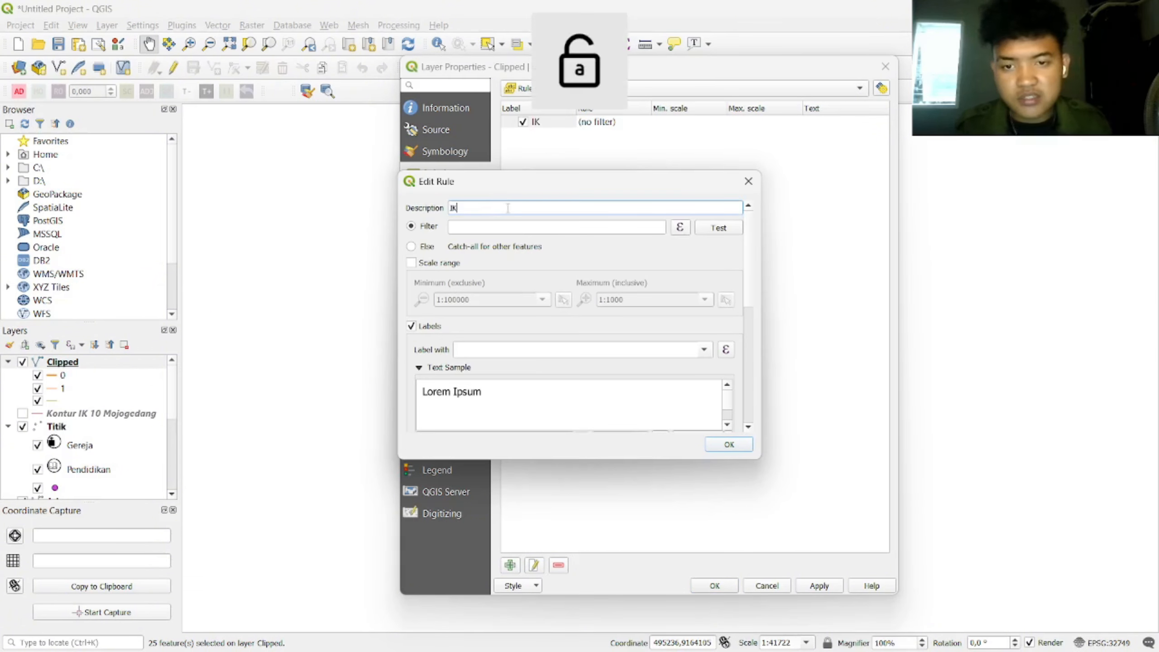
# Step: Build the rule filter "IK" = 0 in the Expression Builder
pyautogui.click(683, 228)
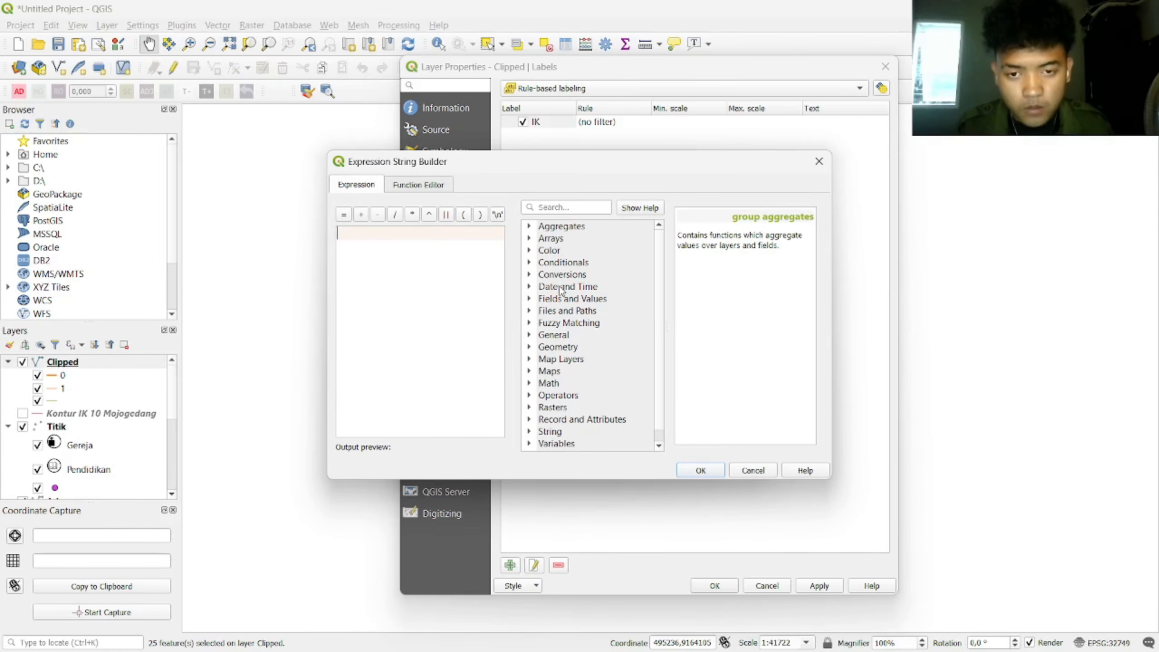
pyautogui.click(532, 299)
pyautogui.doubleClick(574, 402)
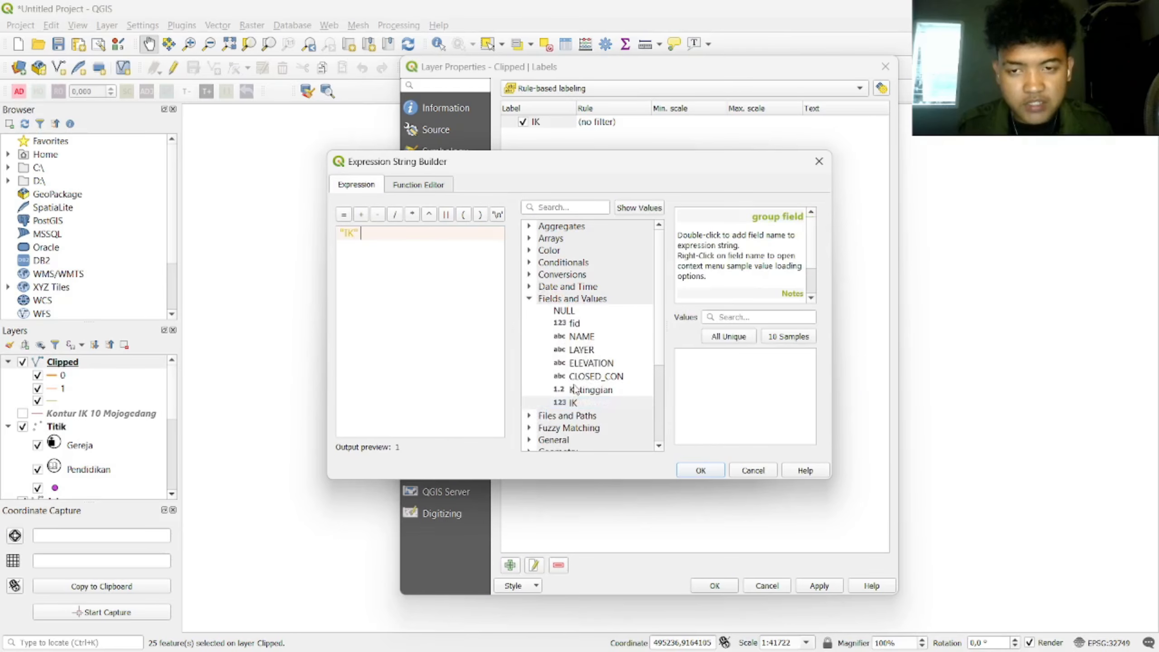
pyautogui.scroll(-3, 534, 379)
pyautogui.click(530, 390)
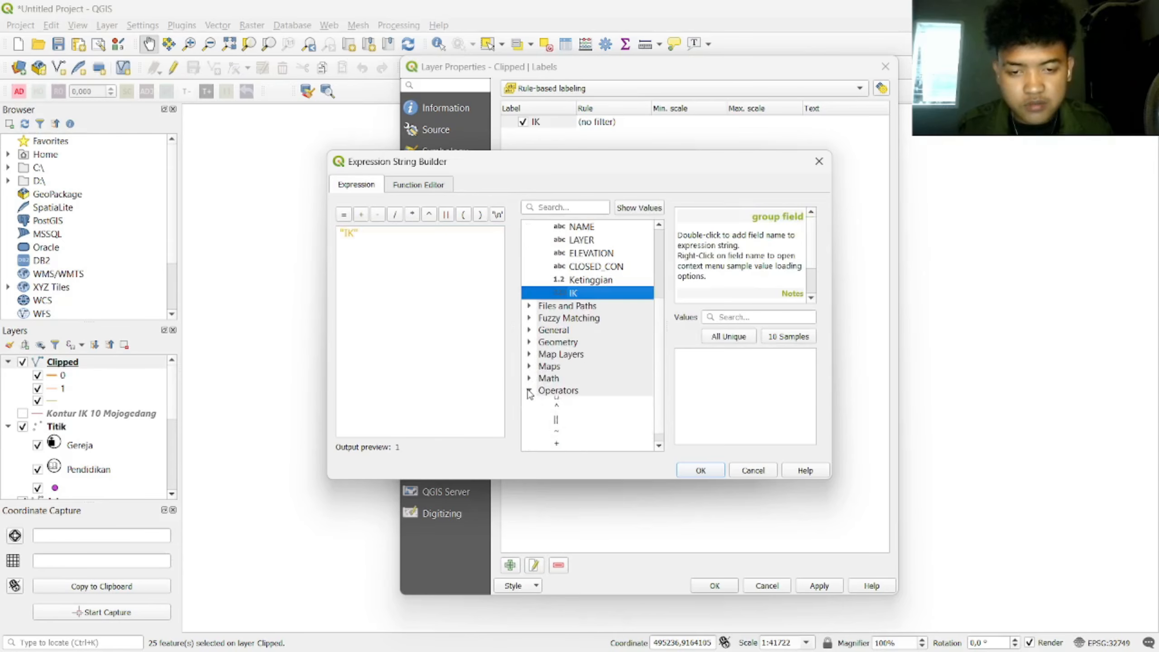
pyautogui.scroll(-2, 580, 433)
pyautogui.scroll(-1, 561, 408)
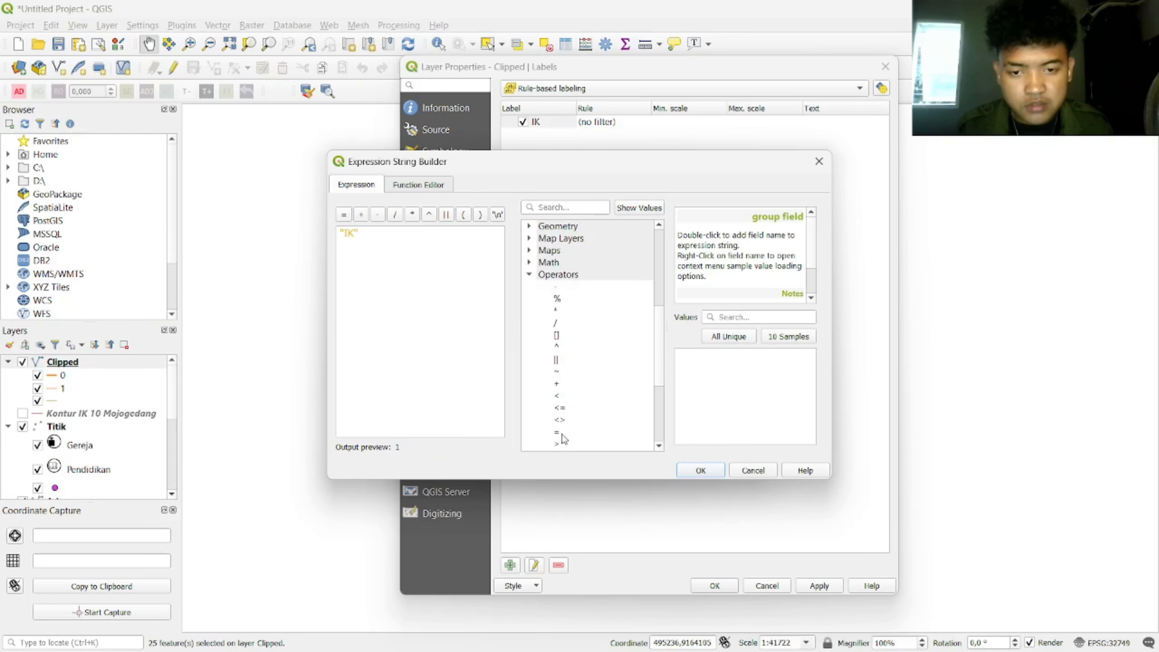
pyautogui.doubleClick(557, 431)
pyautogui.write('0')
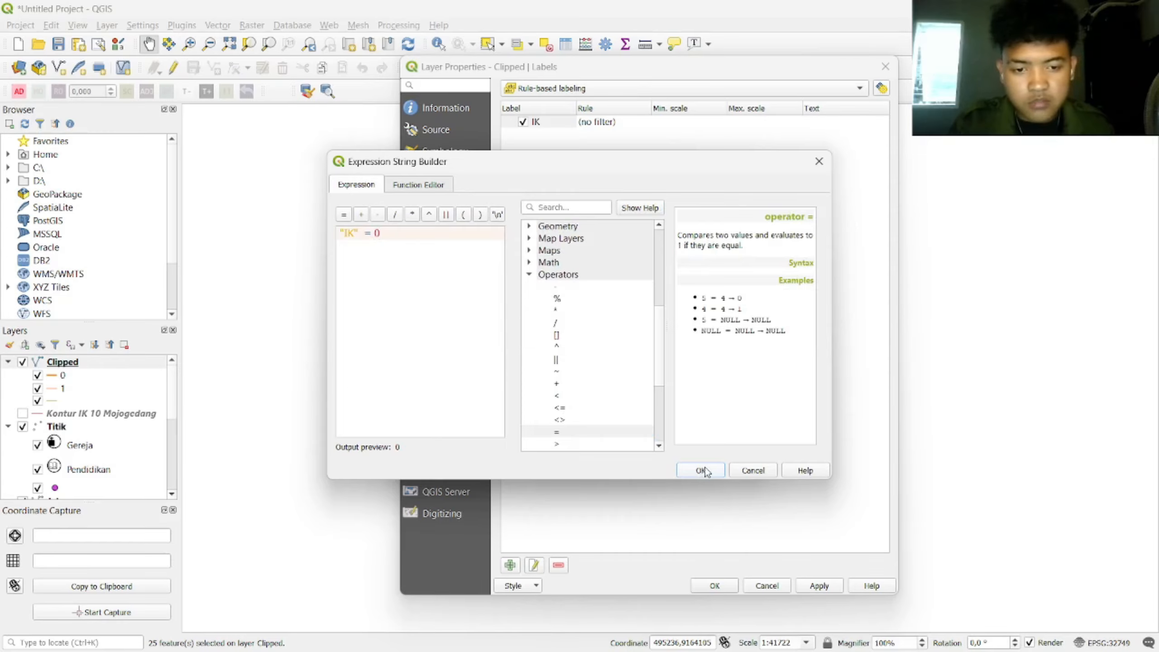
pyautogui.click(702, 470)
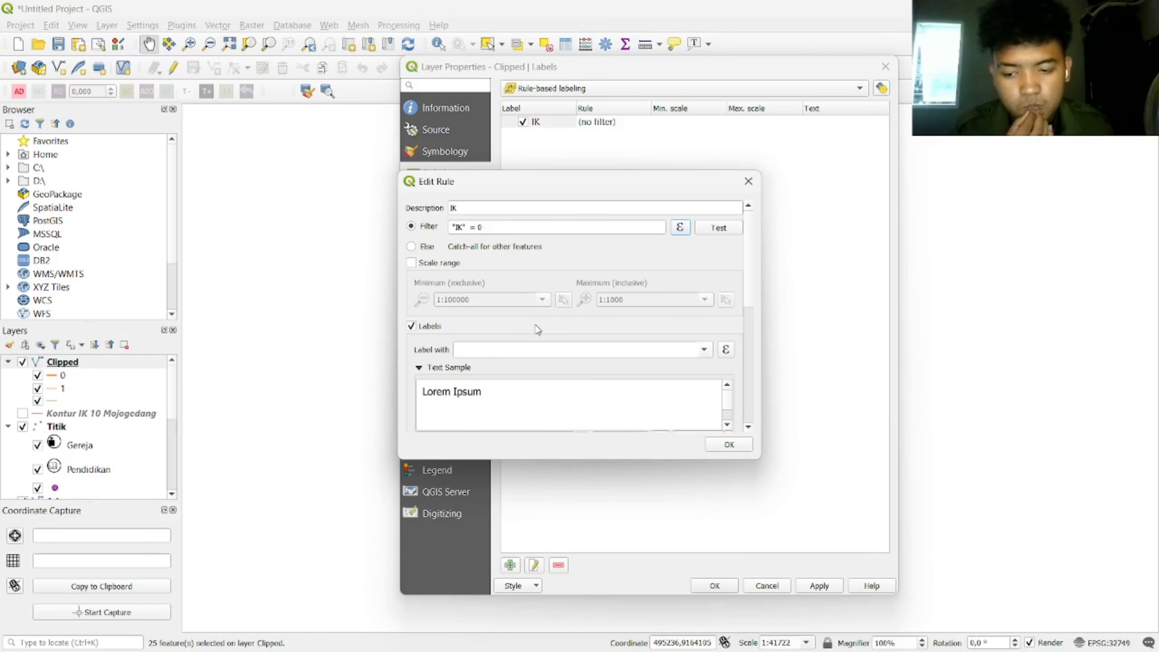
# Step: Label the rule with the NAME field in Times New Roman font
pyautogui.click(704, 350)
pyautogui.click(548, 385)
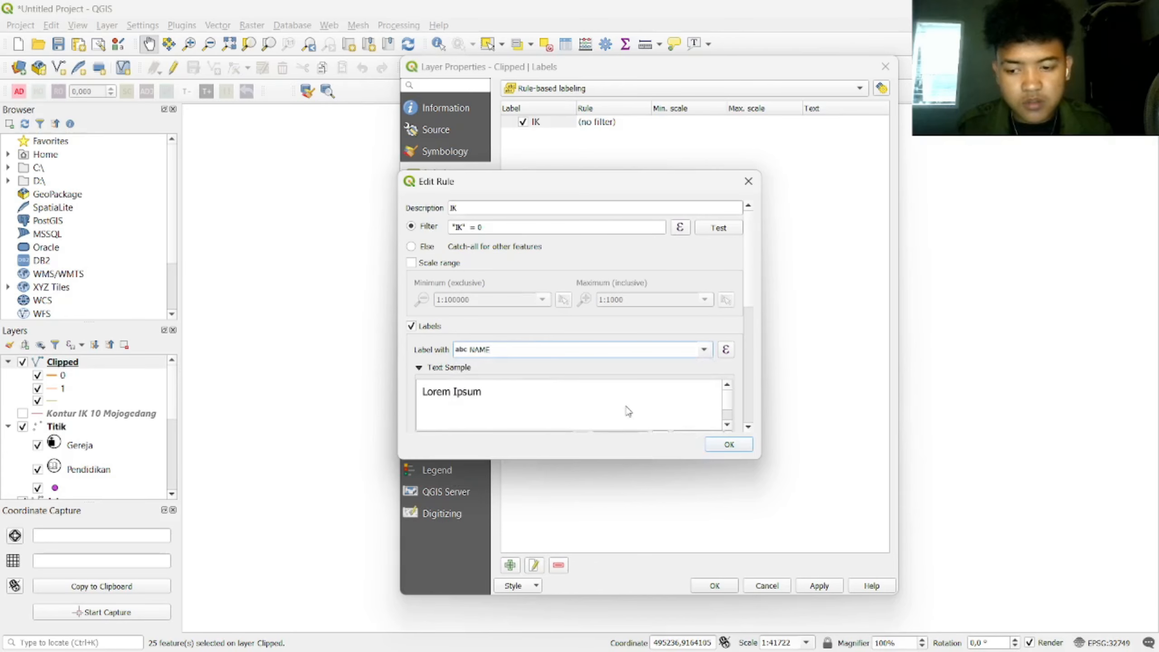
pyautogui.scroll(-5, 645, 409)
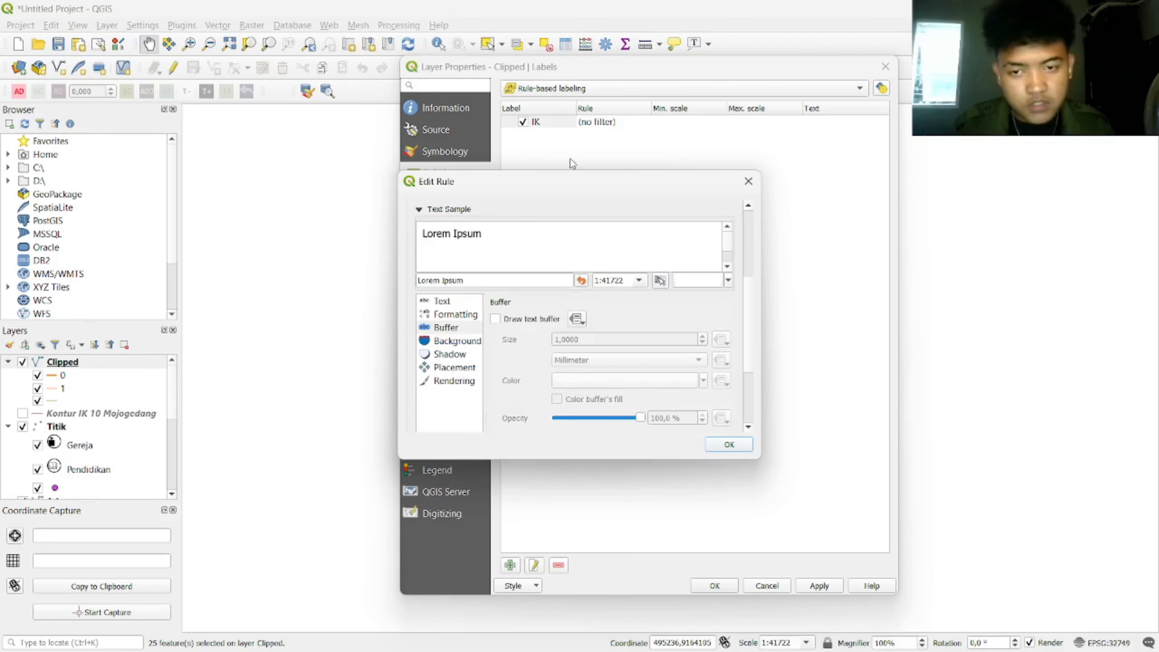
pyautogui.click(439, 303)
pyautogui.click(659, 322)
pyautogui.write('ti')
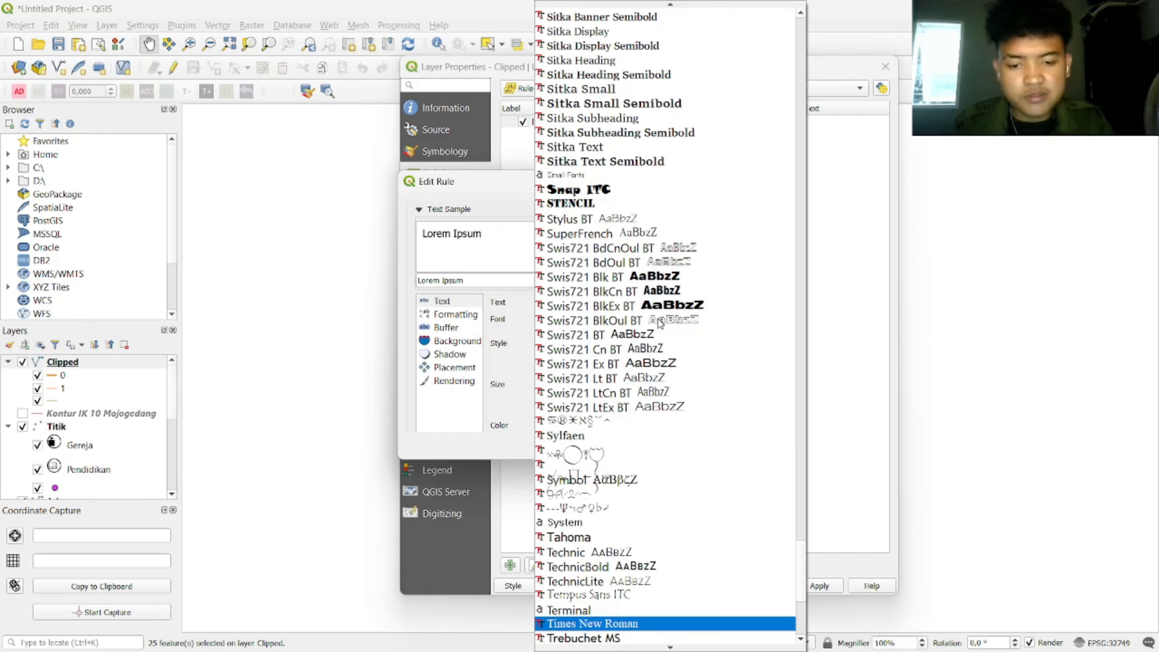
pyautogui.press('Return')
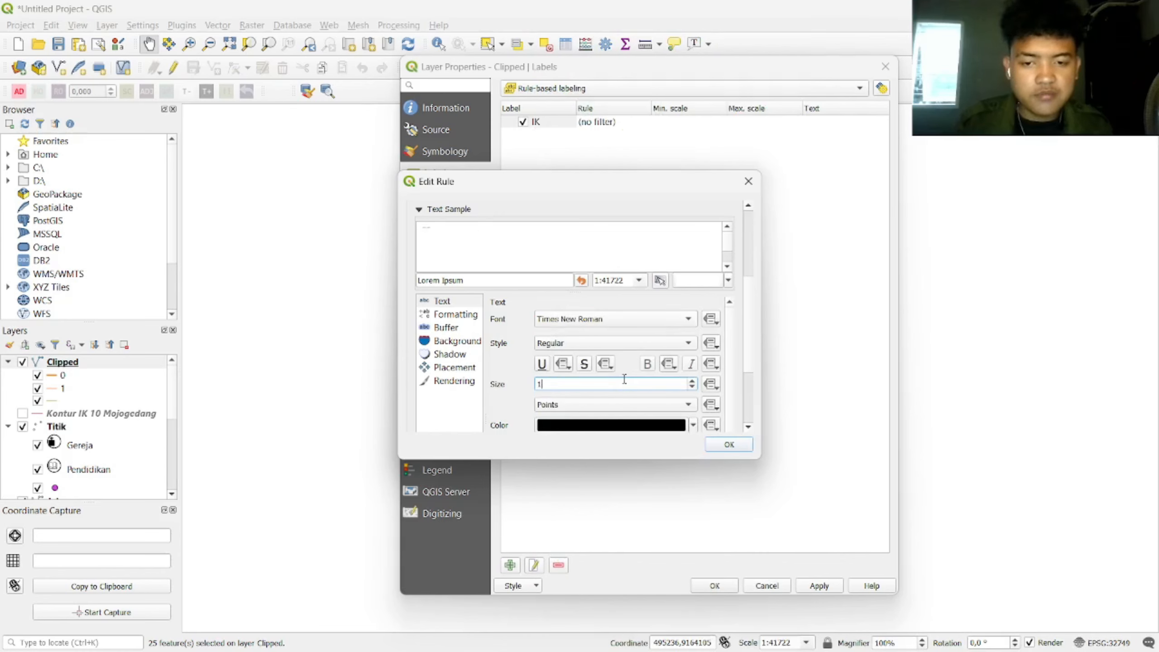
# Step: Add a text buffer and curved placement along the lines, then confirm and apply the rule
pyautogui.click(455, 329)
pyautogui.click(495, 318)
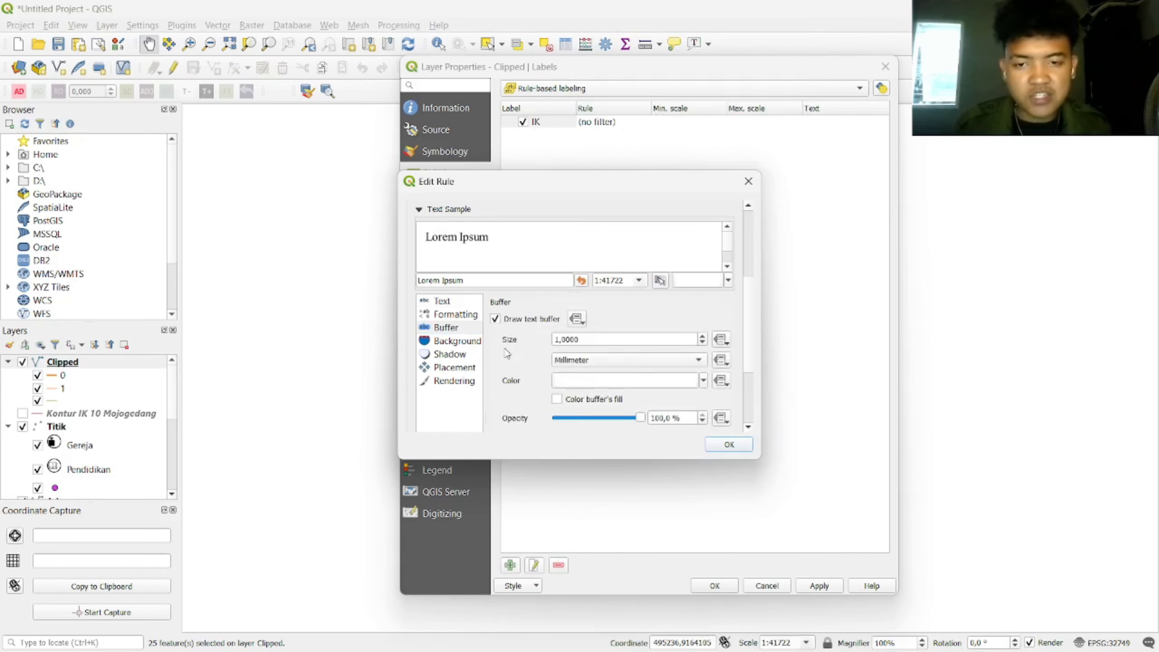
pyautogui.click(453, 371)
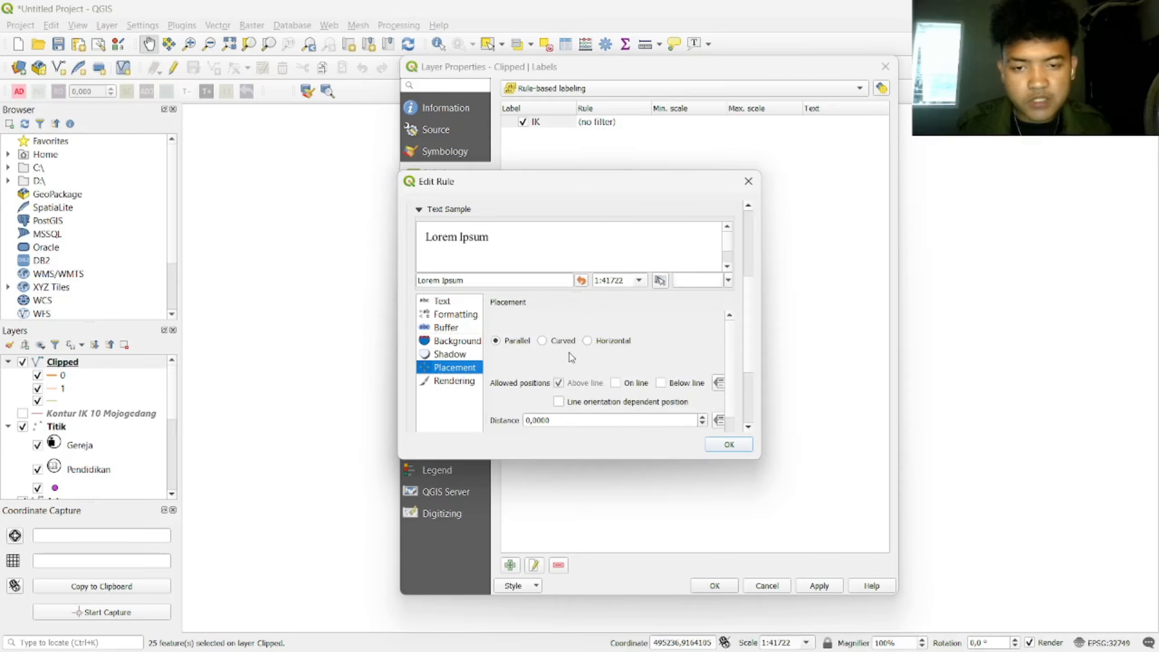
pyautogui.click(542, 341)
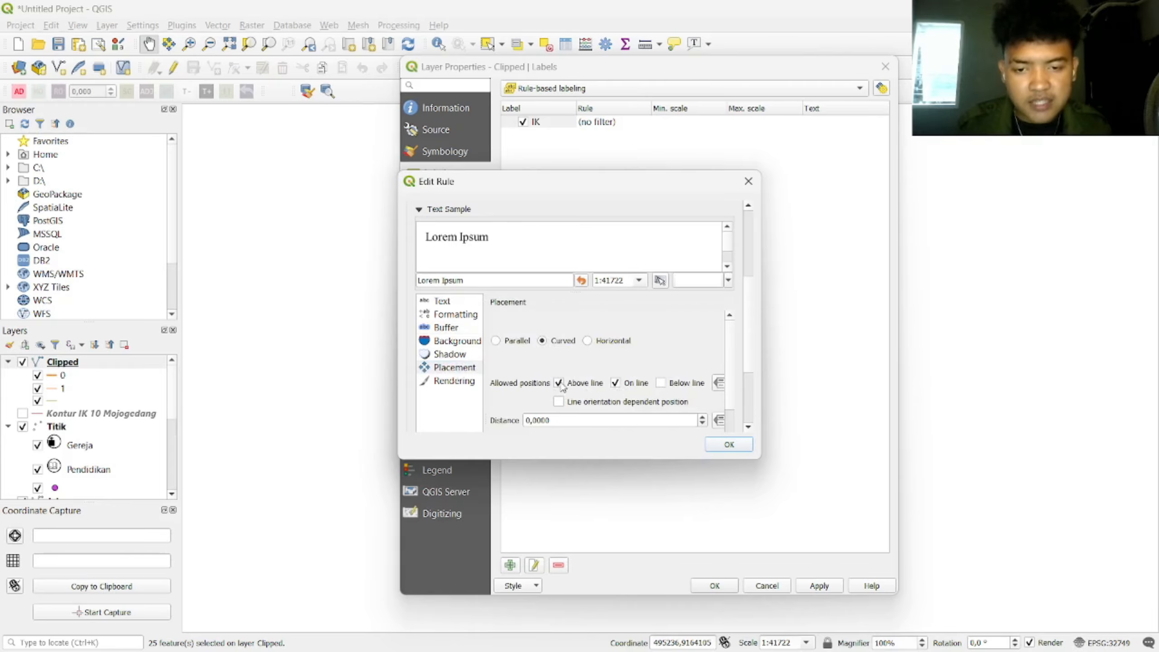
pyautogui.scroll(-3, 620, 383)
pyautogui.click(729, 444)
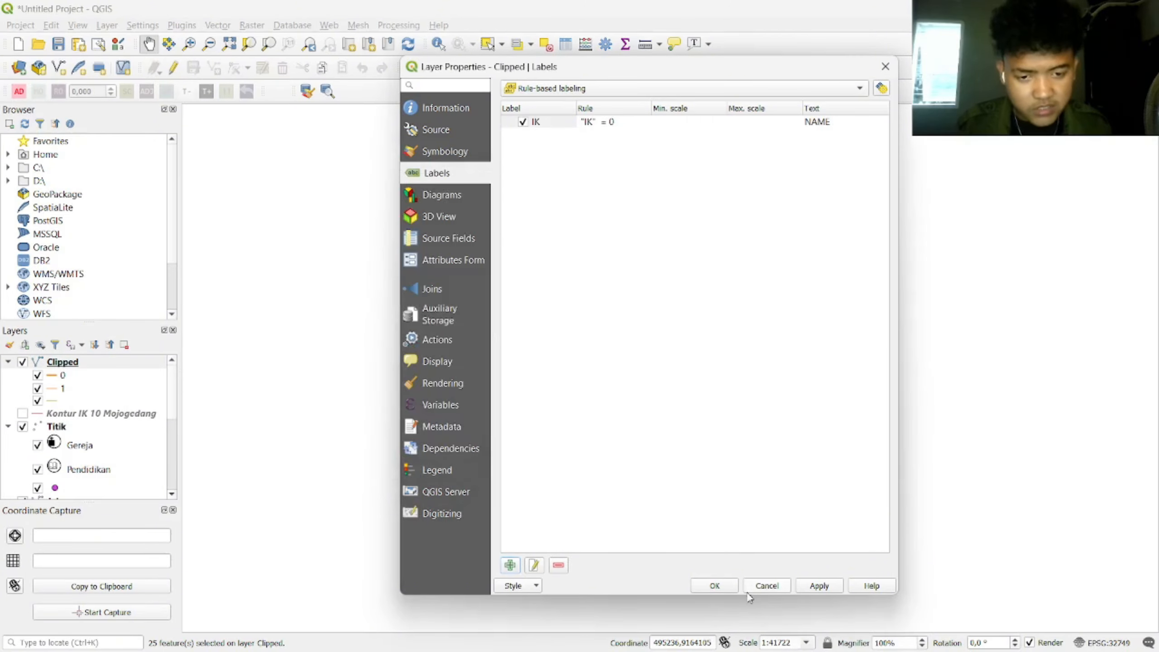
pyautogui.click(819, 585)
# Step: Close Layer Properties, recentre the labelled contour map, and deselect features on all layers
pyautogui.click(715, 585)
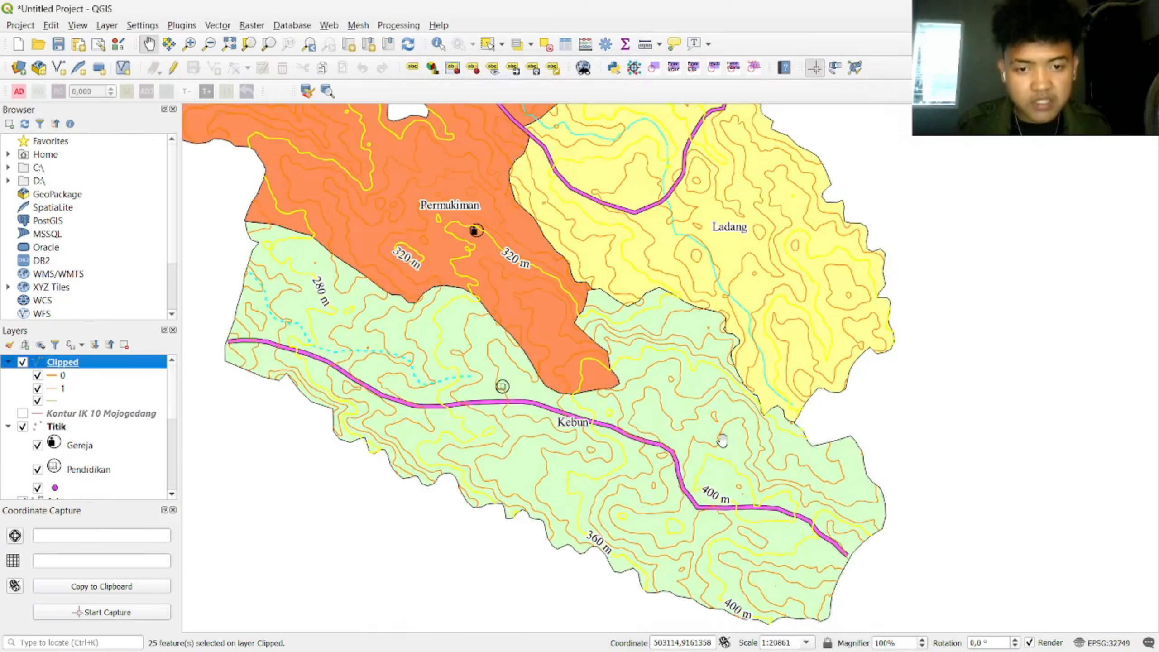
pyautogui.scroll(-1, 666, 384)
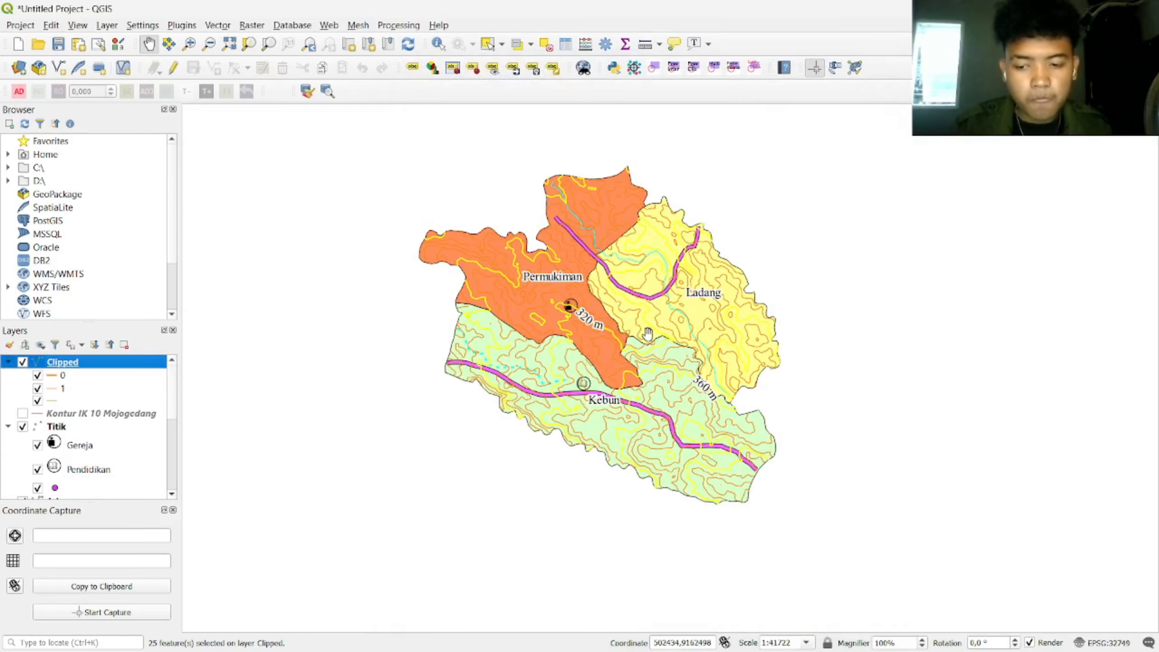
pyautogui.moveTo(627, 323); pyautogui.dragTo(626, 351)
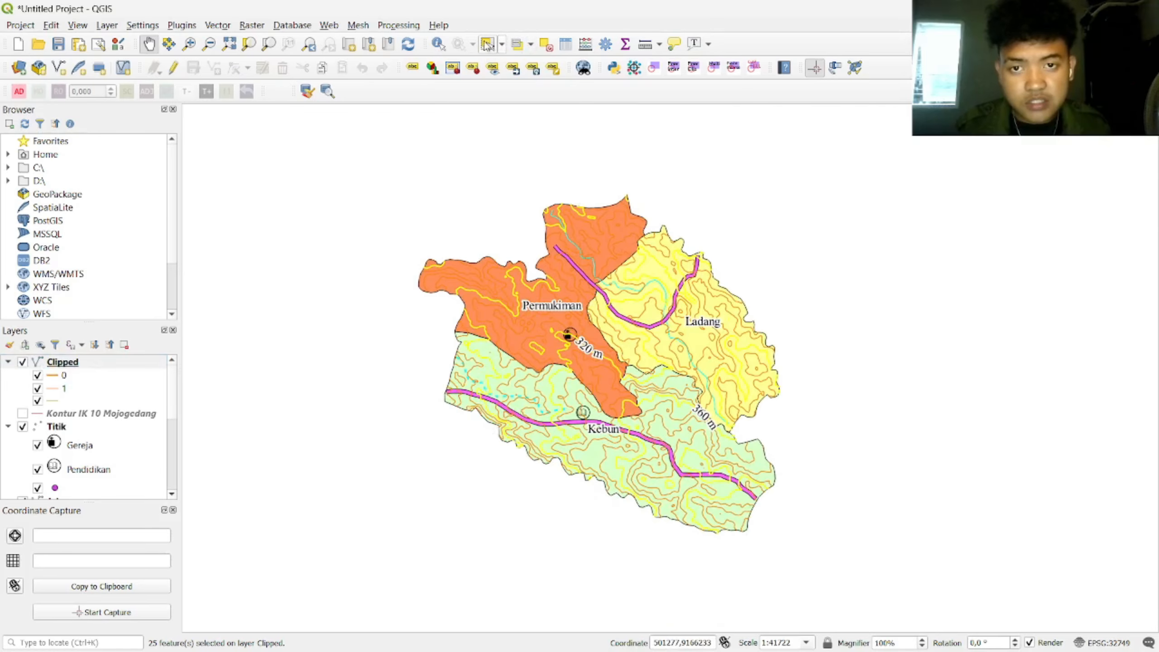
pyautogui.click(546, 43)
pyautogui.moveTo(682, 388); pyautogui.dragTo(664, 350)
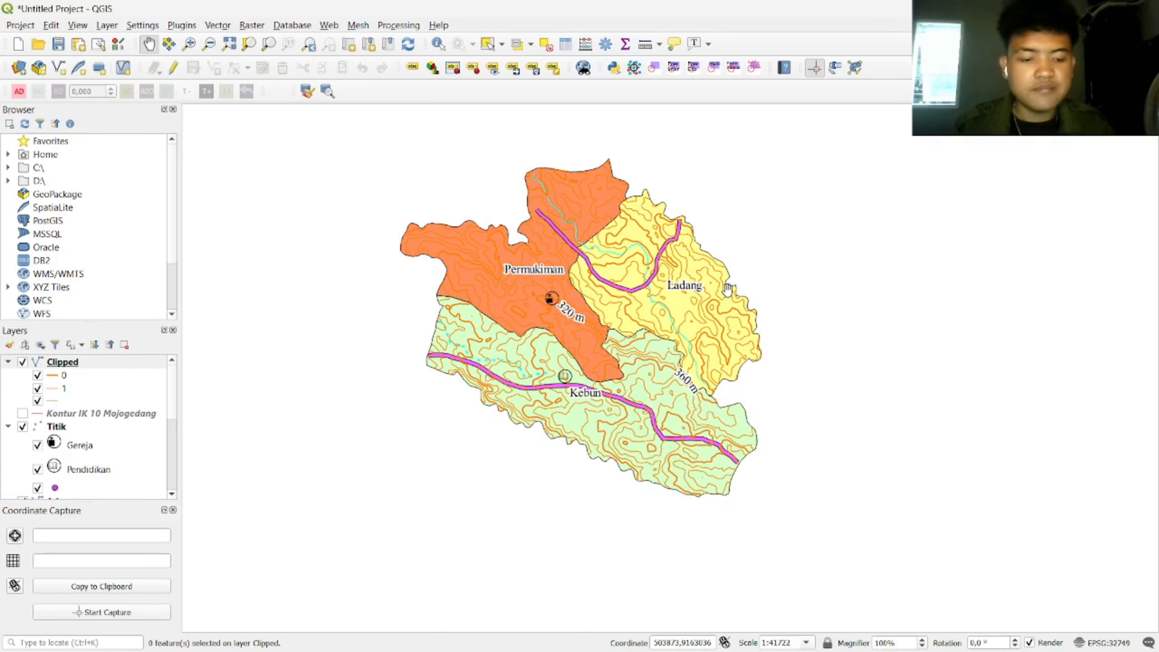
pyautogui.moveTo(728, 288); pyautogui.dragTo(738, 328)
# Step: Create an empty print layout titled 'LAYOUT ACARA 7' from the Layout Manager and maximise it
pyautogui.click(20, 25)
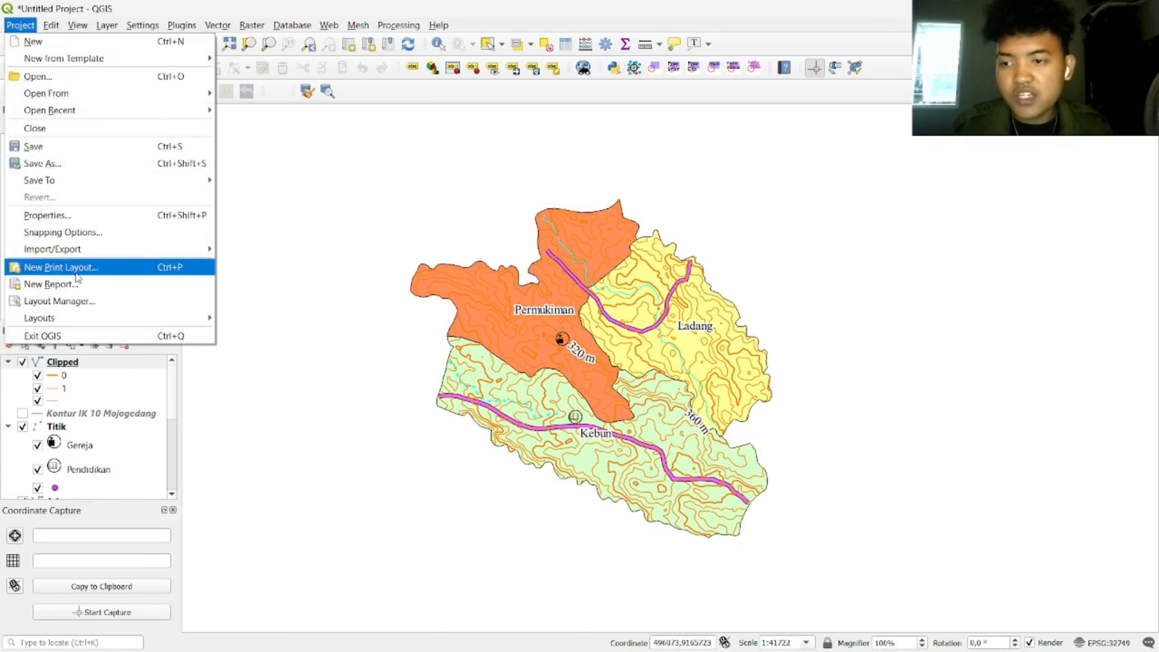
pyautogui.click(75, 304)
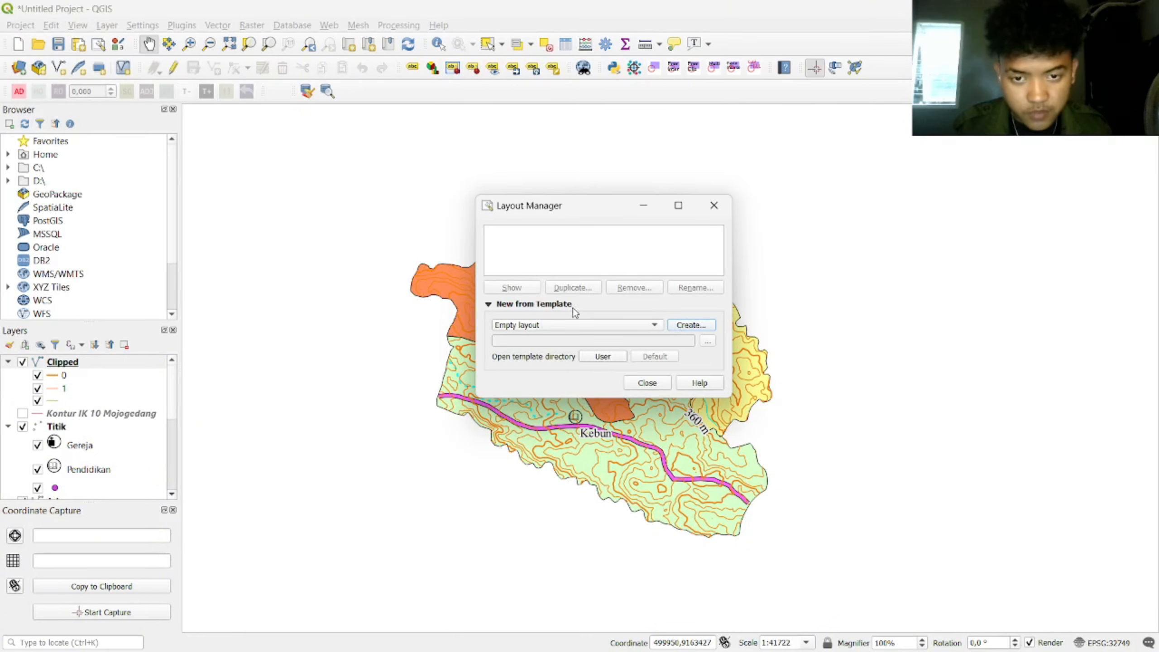
pyautogui.click(691, 325)
pyautogui.press('capslock')
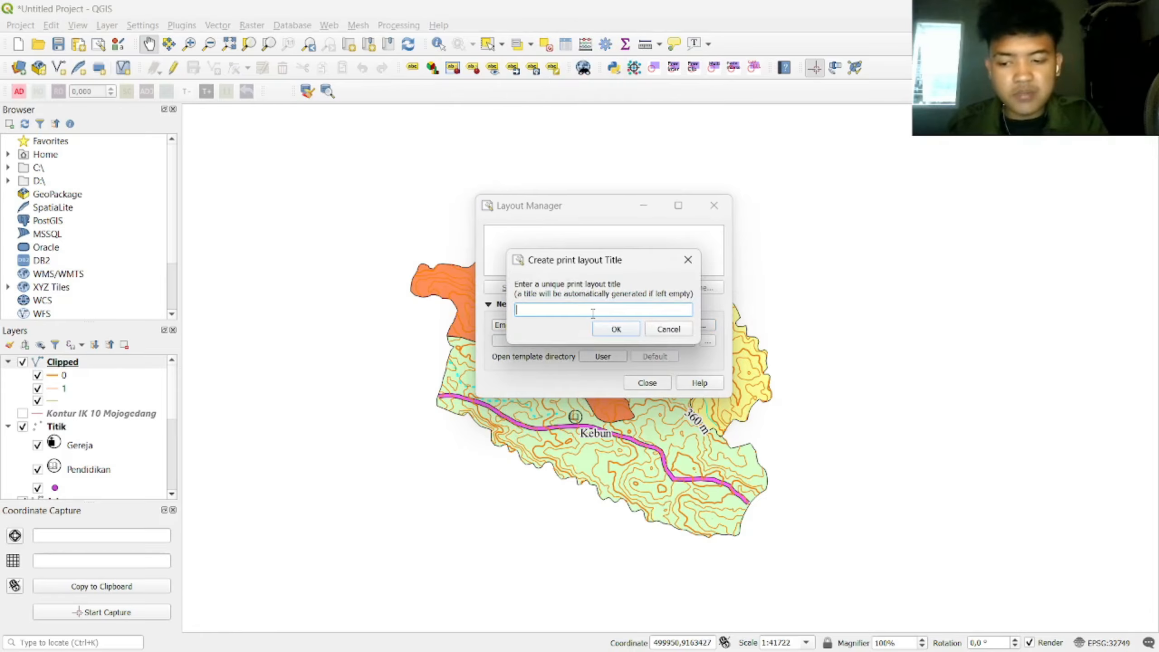
pyautogui.write('LAYOUT A')
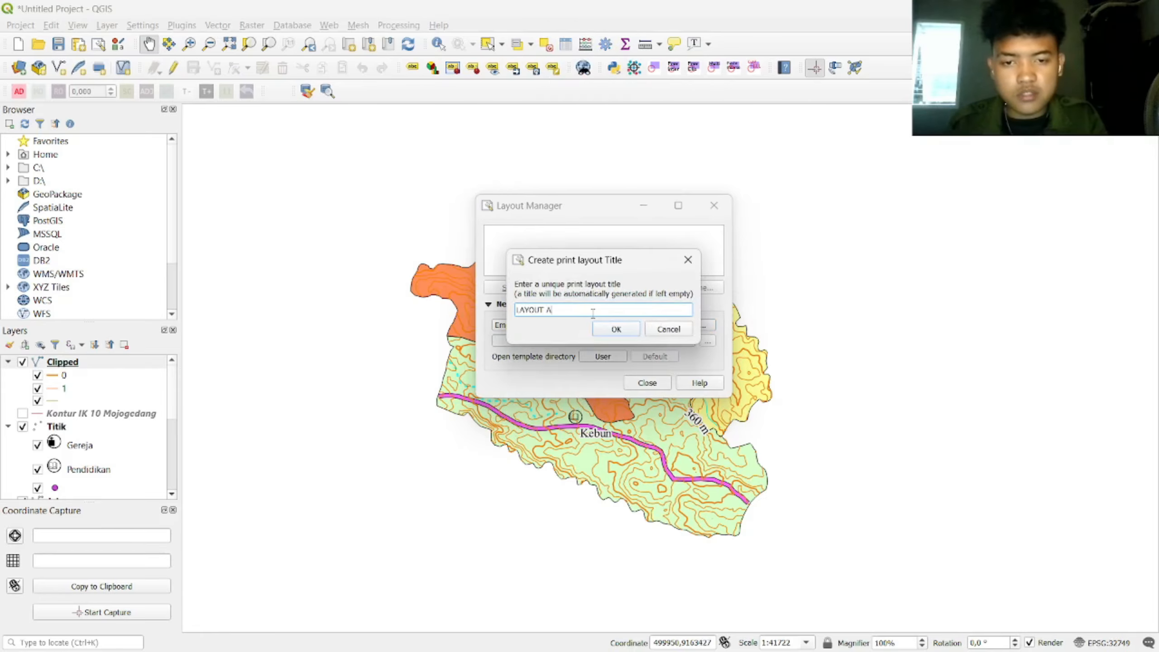
pyautogui.write('CARA 7')
pyautogui.click(617, 329)
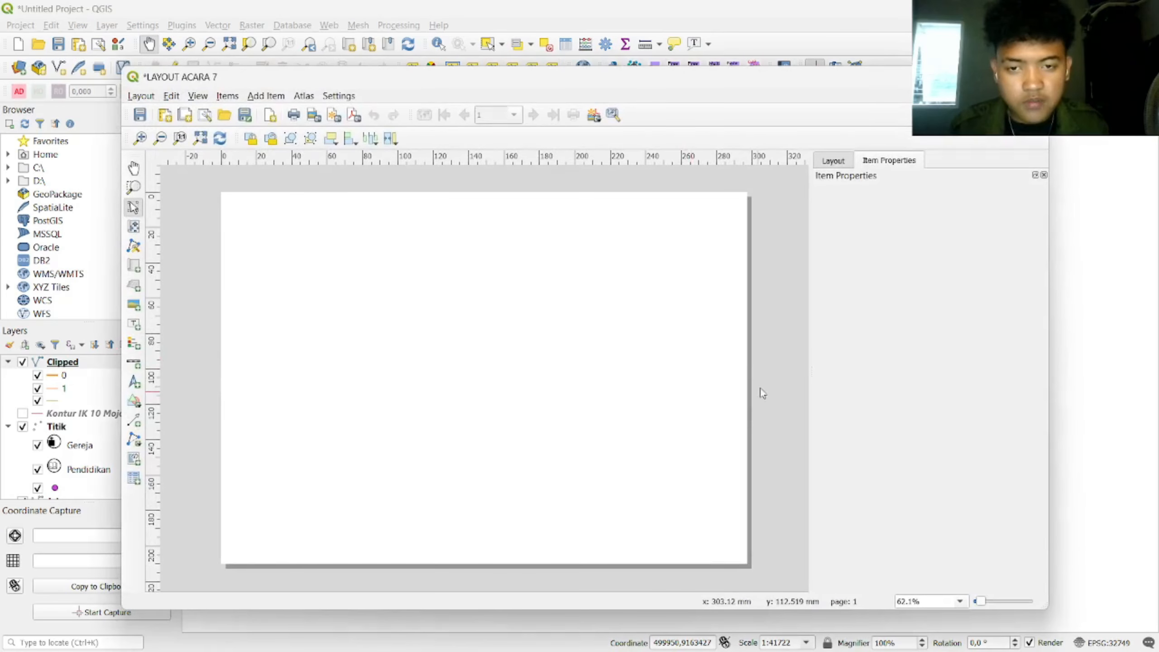
pyautogui.moveTo(868, 82); pyautogui.dragTo(883, 0)
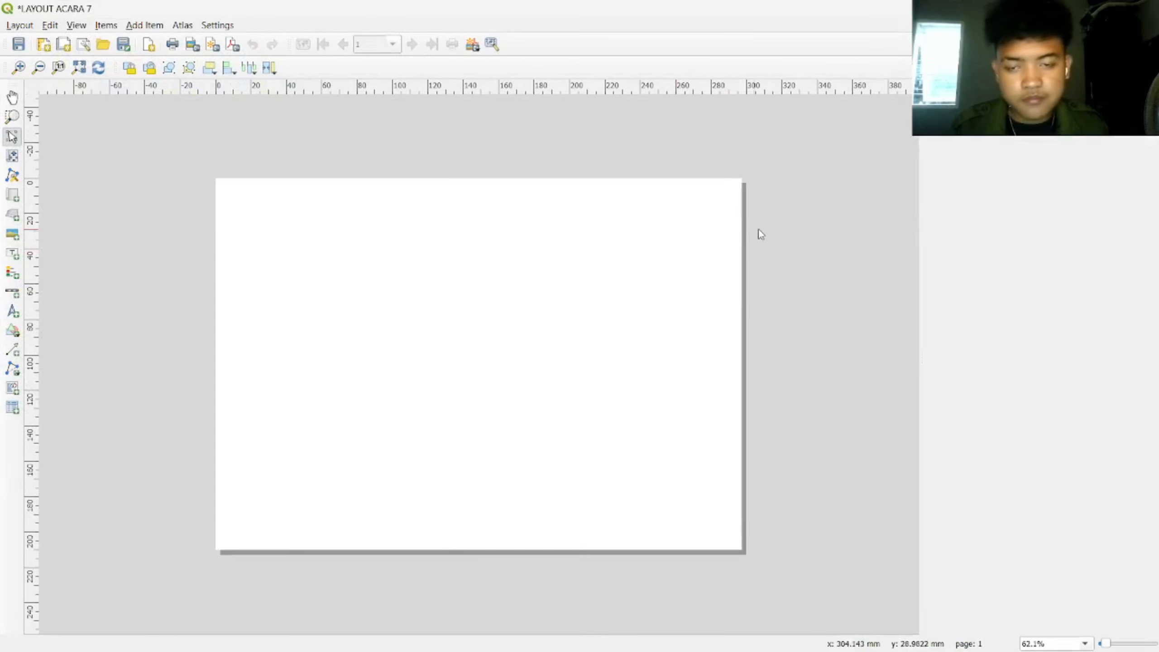
# Step: Set the page to A3 landscape (420 × 297 mm) in Page Properties and fit the page in view
pyautogui.rightClick(486, 242)
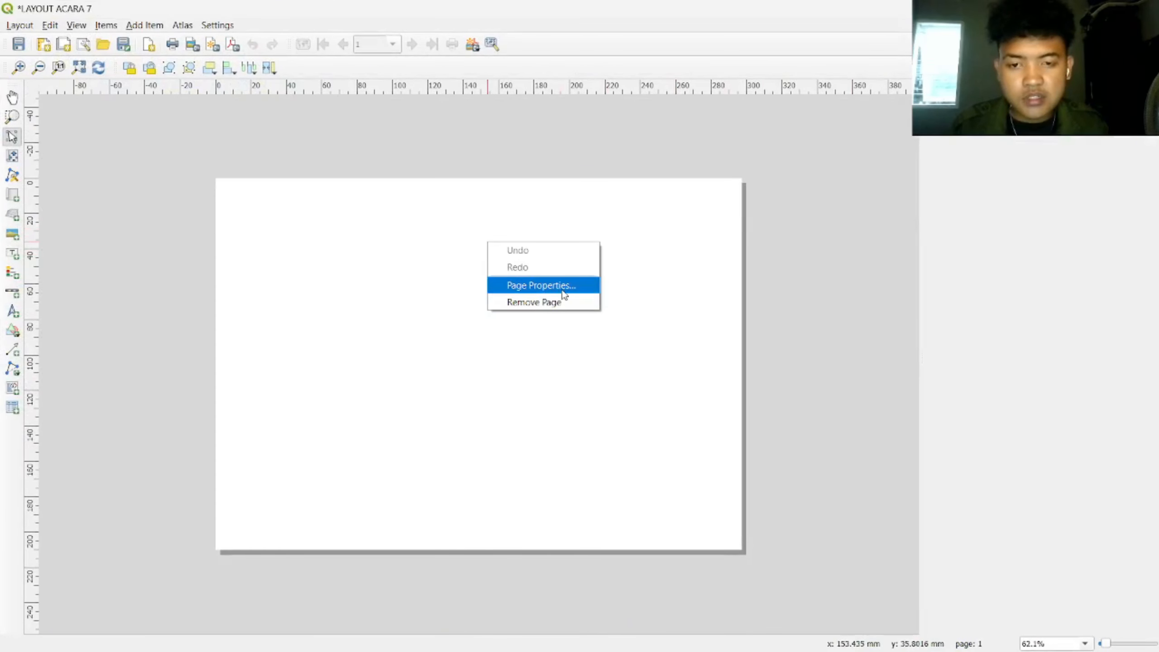
pyautogui.click(563, 291)
pyautogui.click(1070, 148)
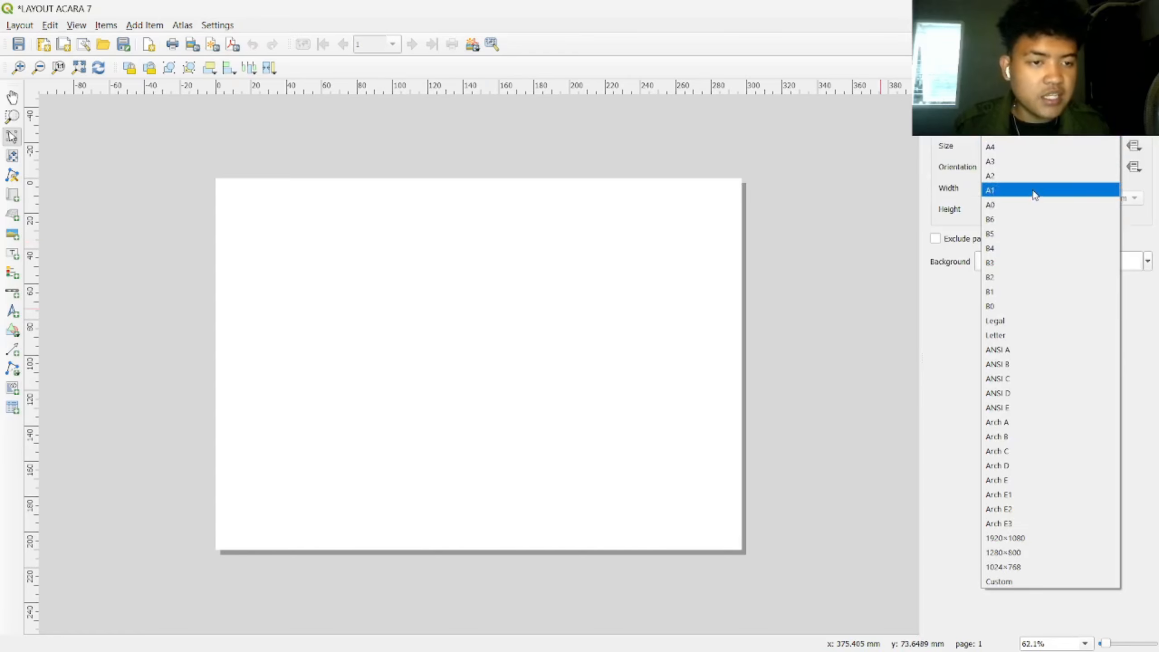
pyautogui.click(1033, 160)
pyautogui.hotkey('ctrl', '0')
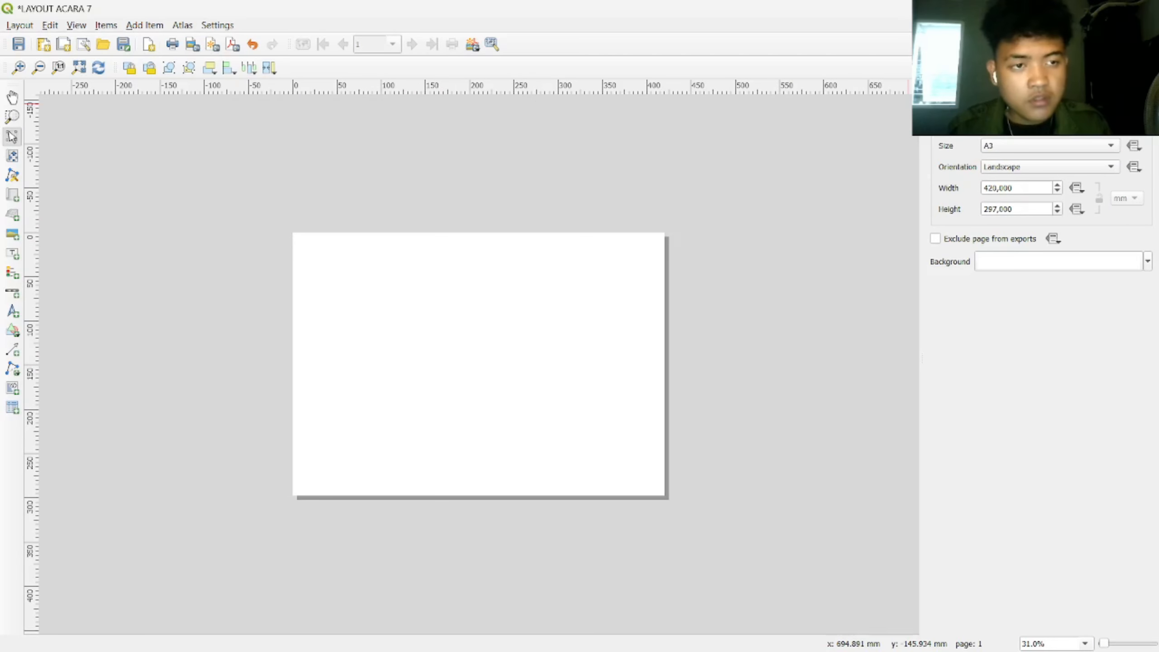
# Step: Add horizontal page guides and set the first two to 10 and 20 mm
pyautogui.click(1023, 99)
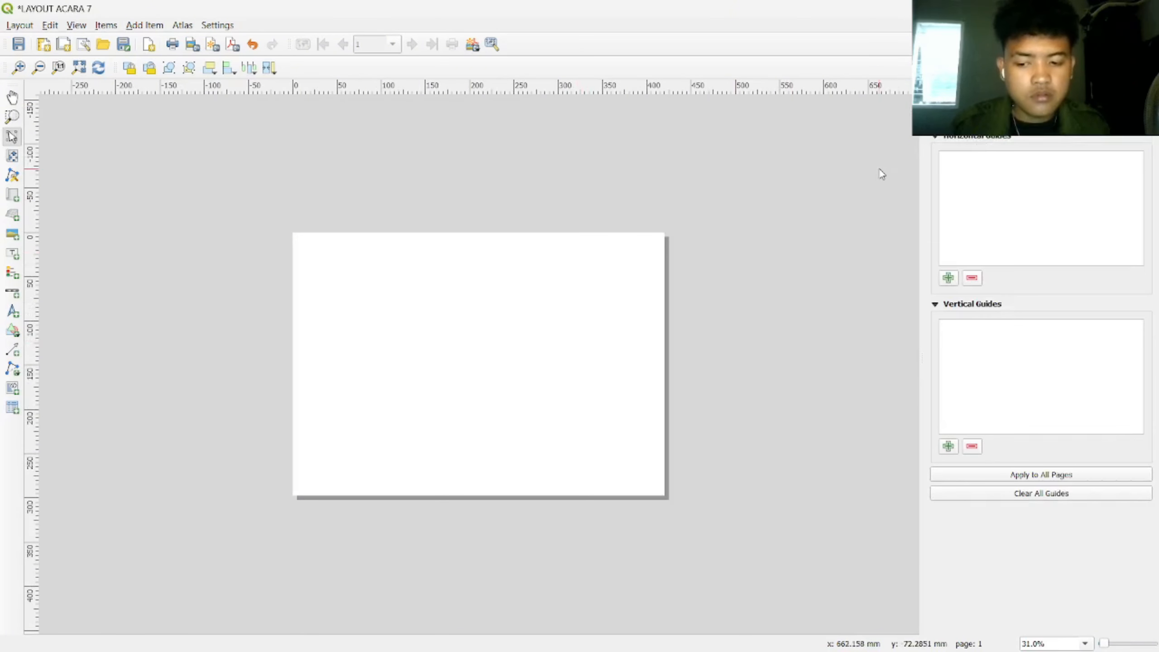
pyautogui.click(948, 277)
pyautogui.click(949, 277)
pyautogui.click(949, 277)
pyautogui.click(948, 277)
pyautogui.doubleClick(974, 162)
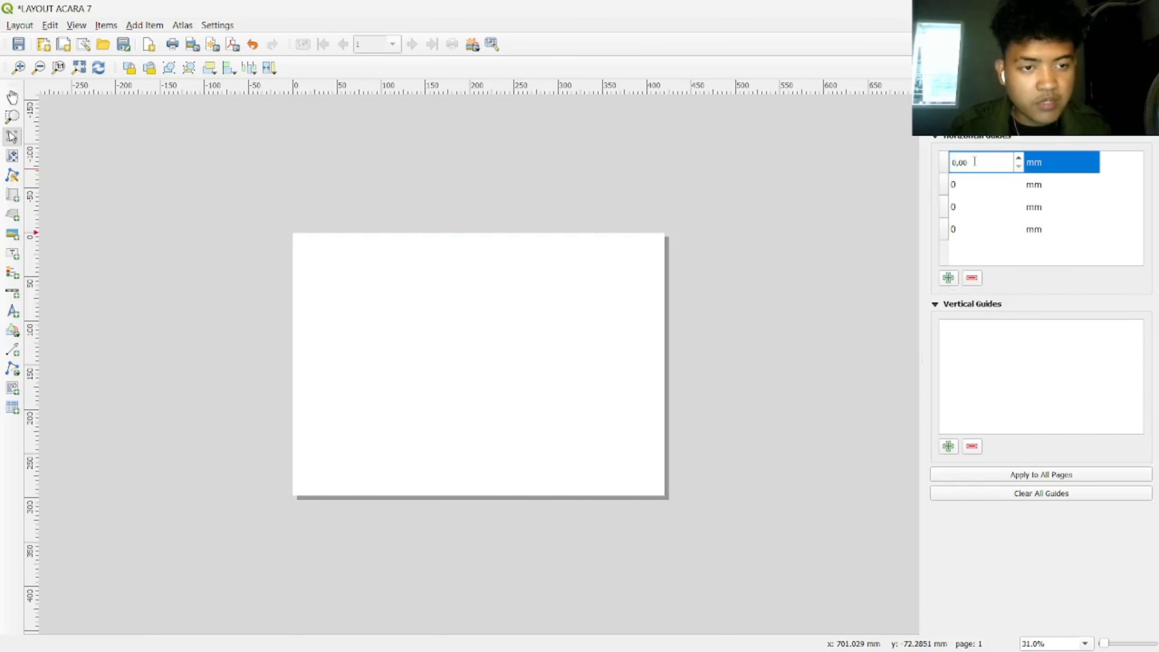
pyautogui.write('10')
pyautogui.doubleClick(965, 204)
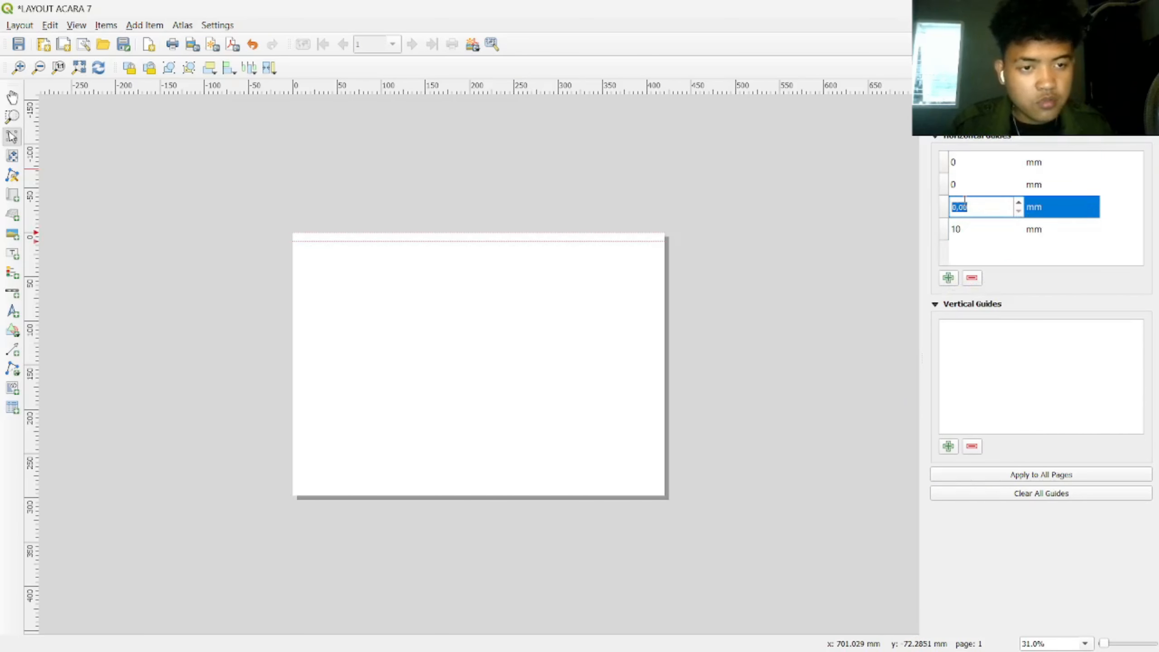
pyautogui.write('20')
pyautogui.press('Return')
# Step: Set the remaining horizontal guides to 280 and 290 mm, then add vertical guides at 0 mm
pyautogui.doubleClick(965, 207)
pyautogui.doubleClick(965, 184)
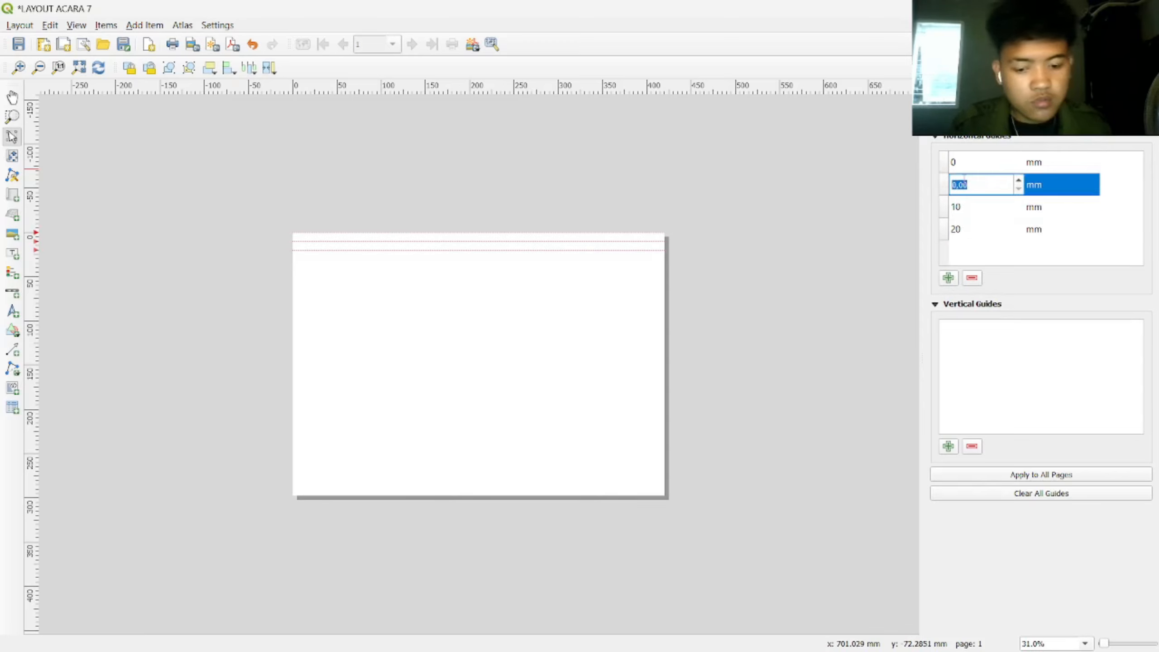
pyautogui.write('280')
pyautogui.doubleClick(976, 164)
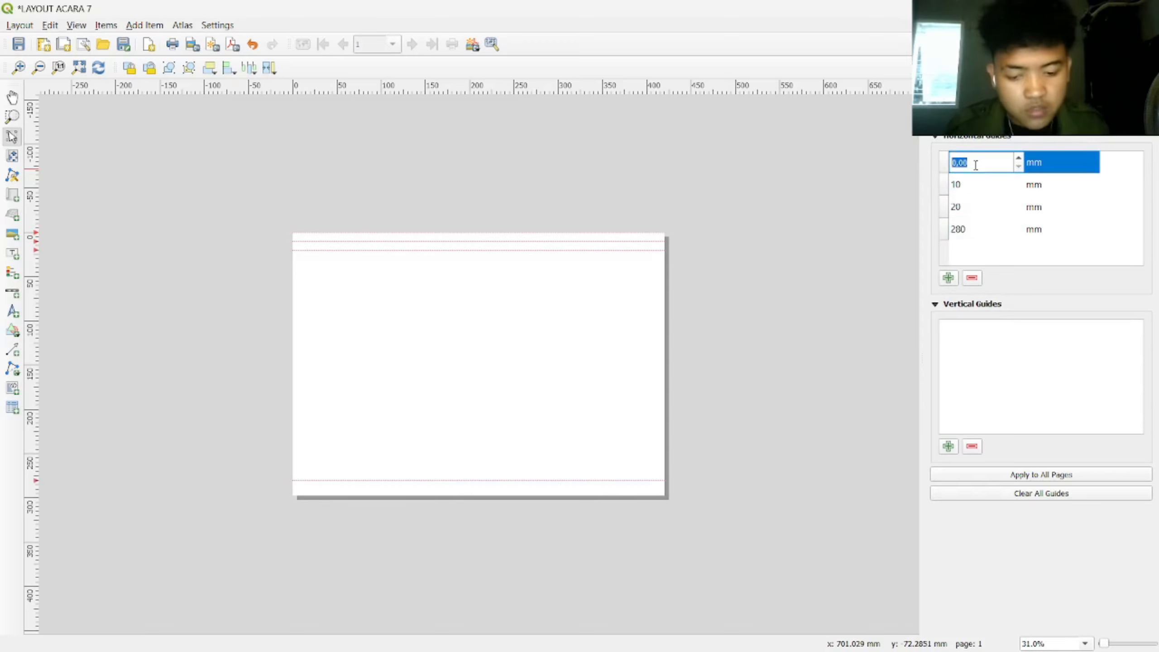
pyautogui.write('290')
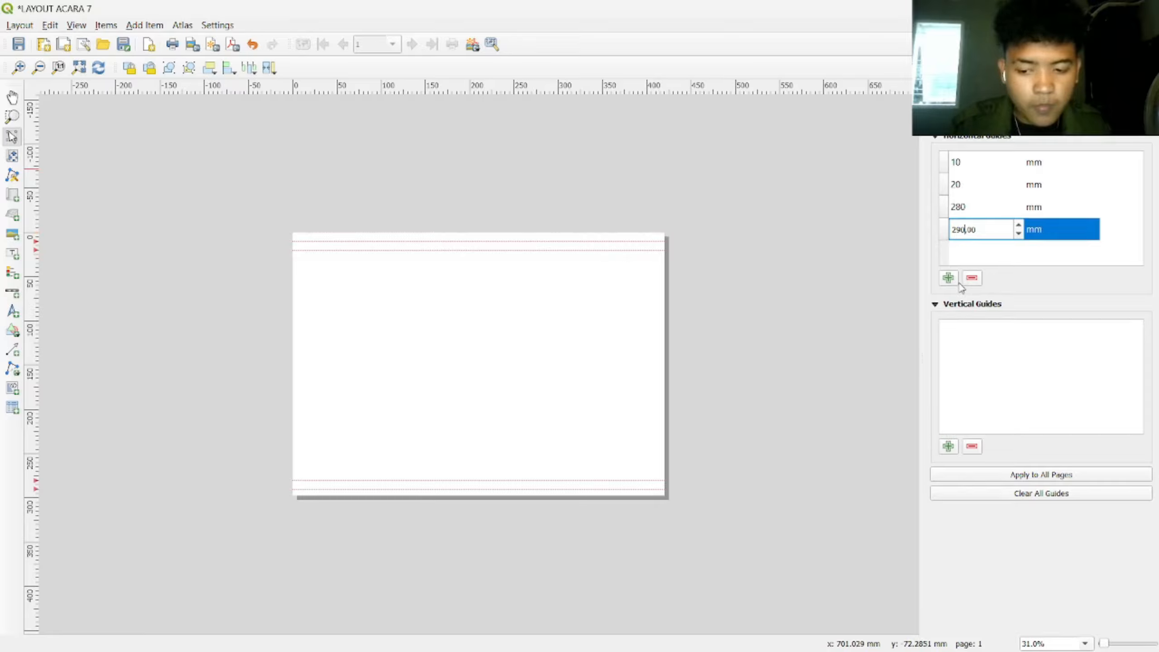
pyautogui.press('Return')
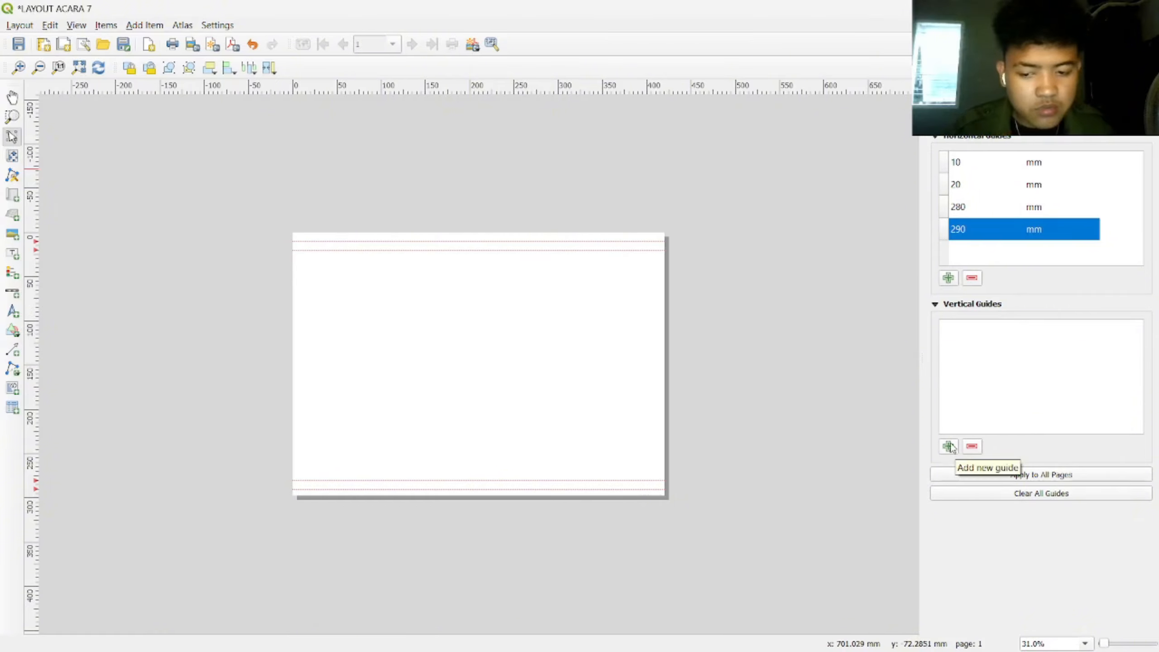
pyautogui.click(949, 447)
pyautogui.click(949, 447)
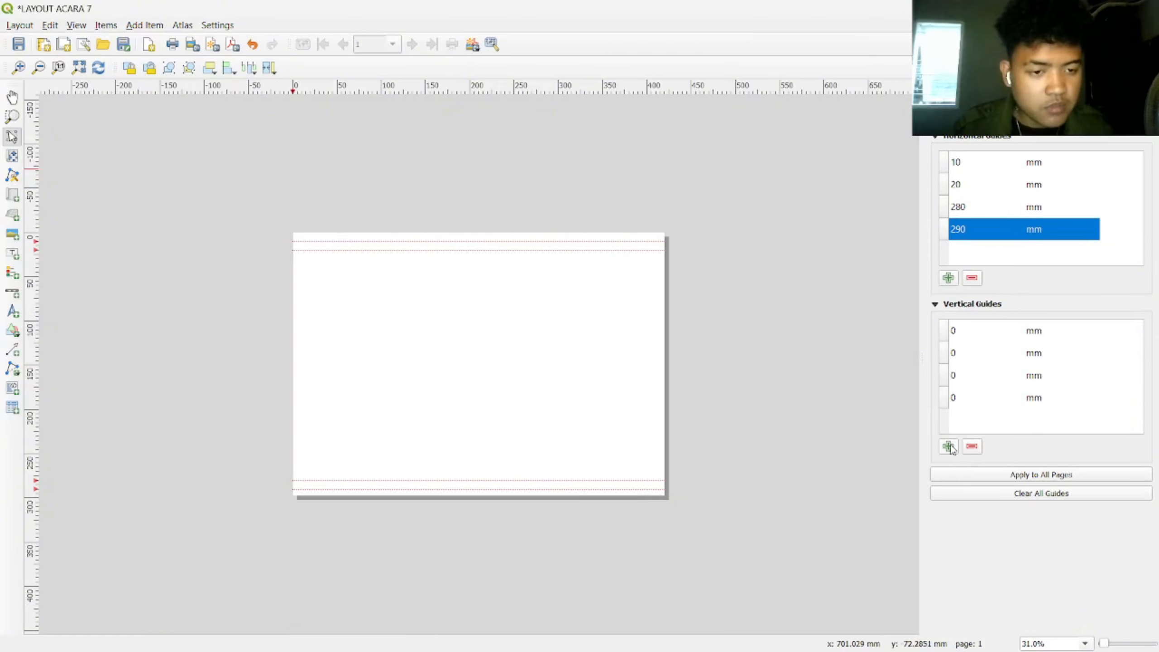
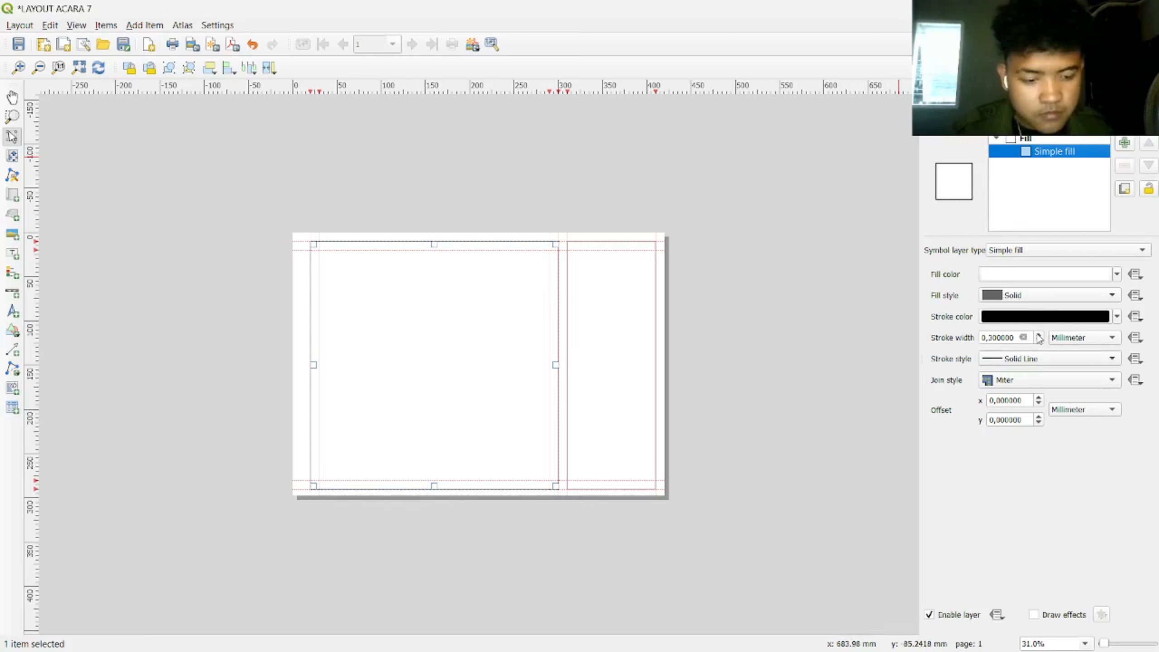
# Step: Set the Simple fill stroke width to 0.5 mm on both the large map frame and the narrow side frame rectangles
pyautogui.click(1039, 335)
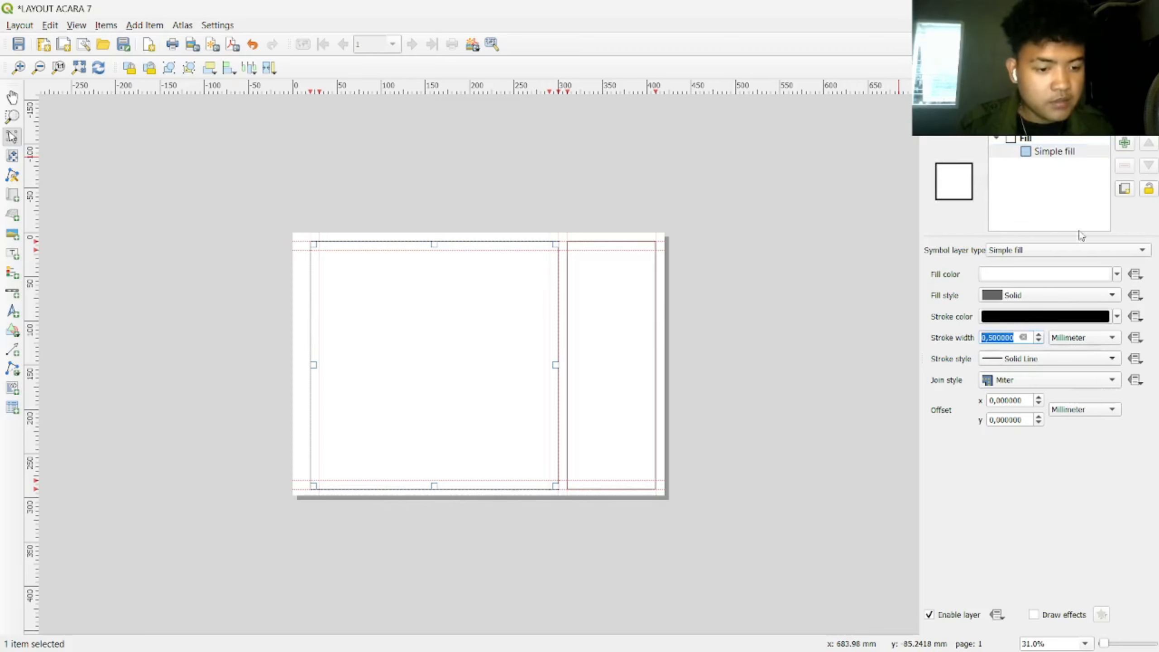
pyautogui.click(941, 88)
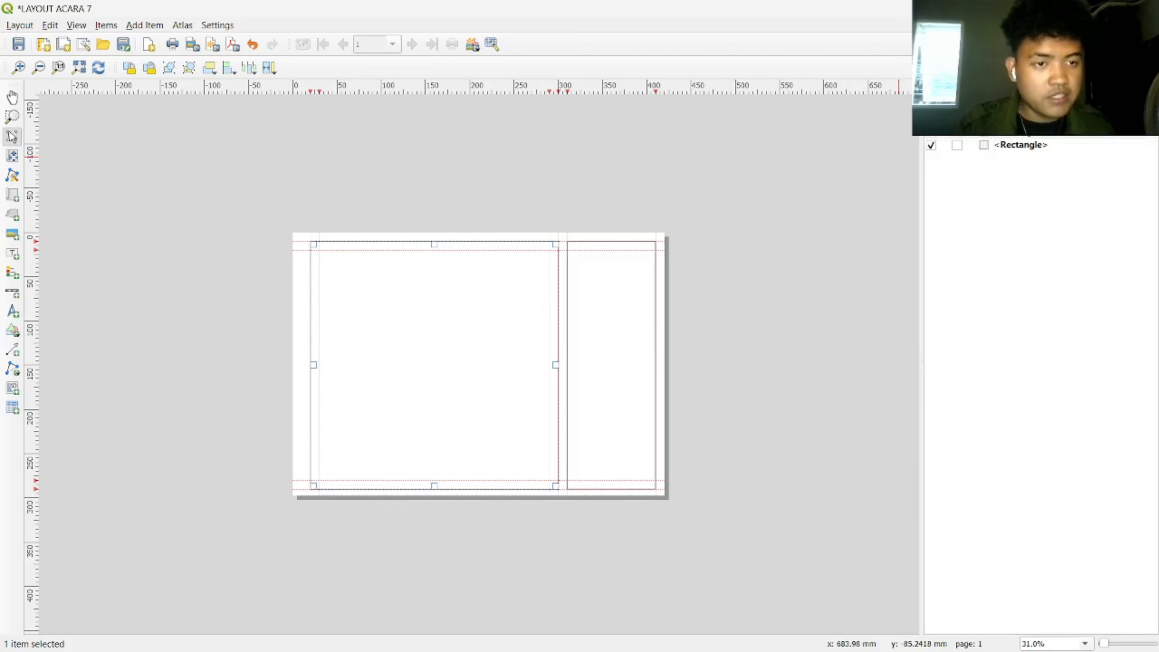
pyautogui.rightClick(985, 146)
pyautogui.click(1032, 169)
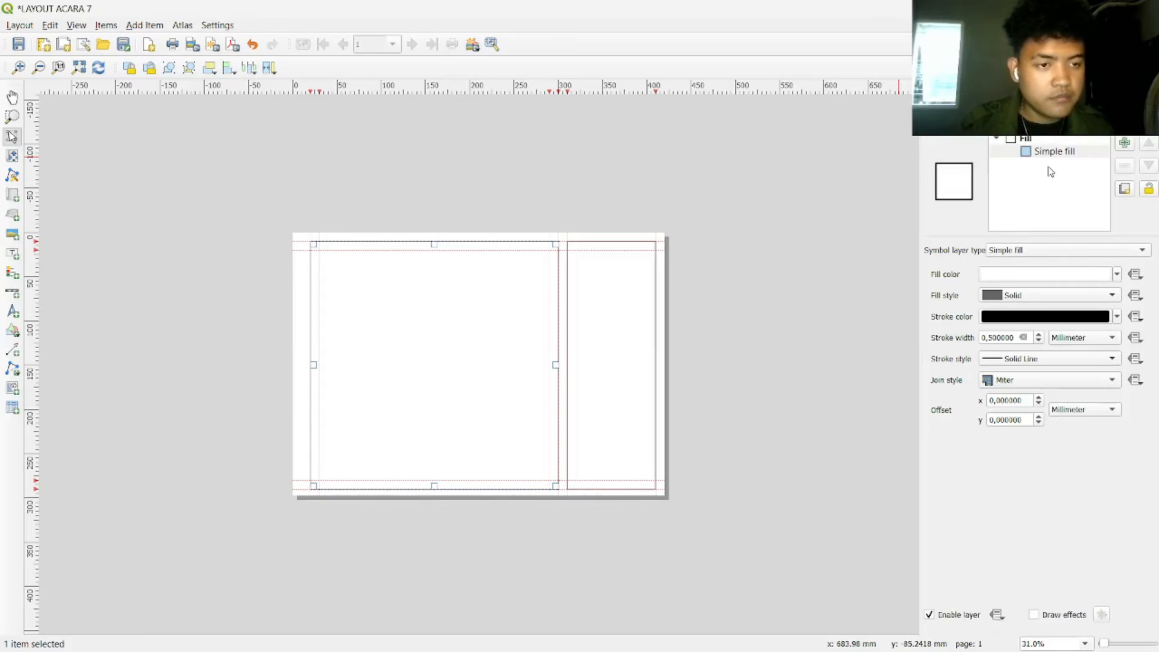
pyautogui.click(1050, 153)
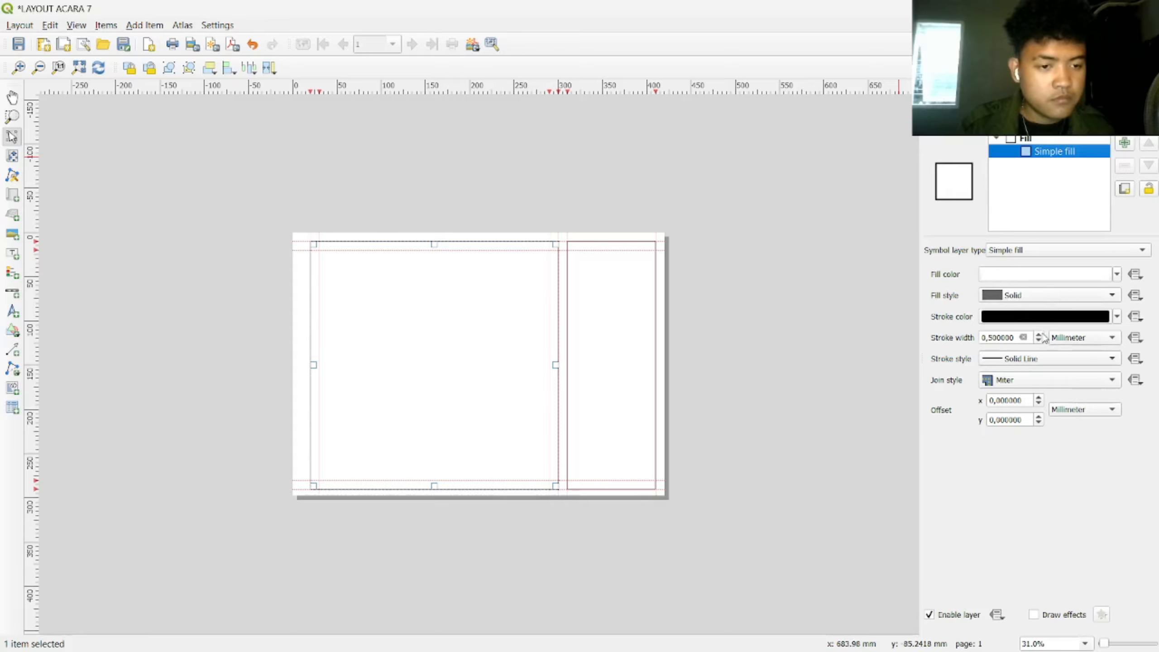
pyautogui.click(1040, 335)
pyautogui.click(981, 92)
pyautogui.rightClick(981, 134)
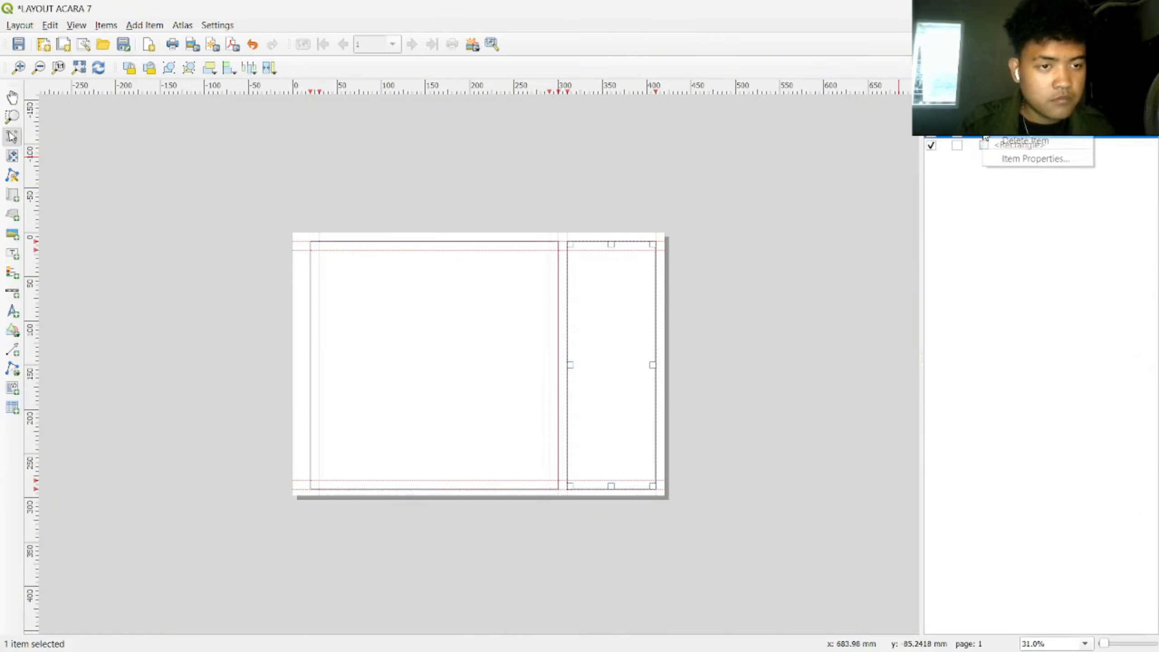
pyautogui.click(1014, 160)
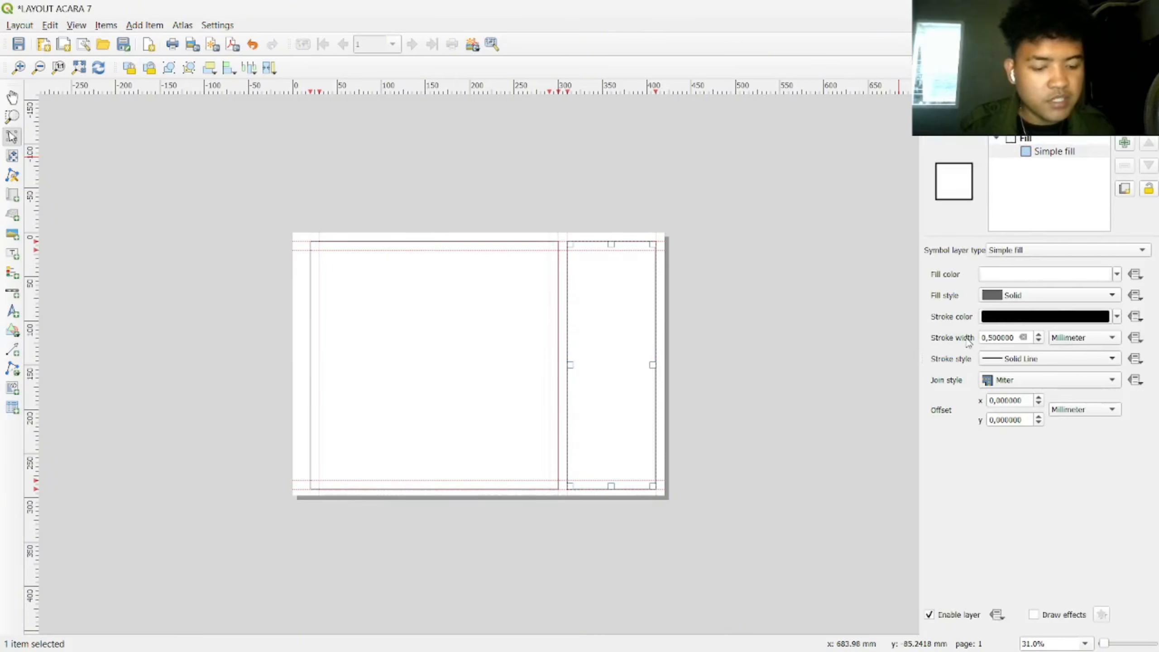
pyautogui.click(819, 278)
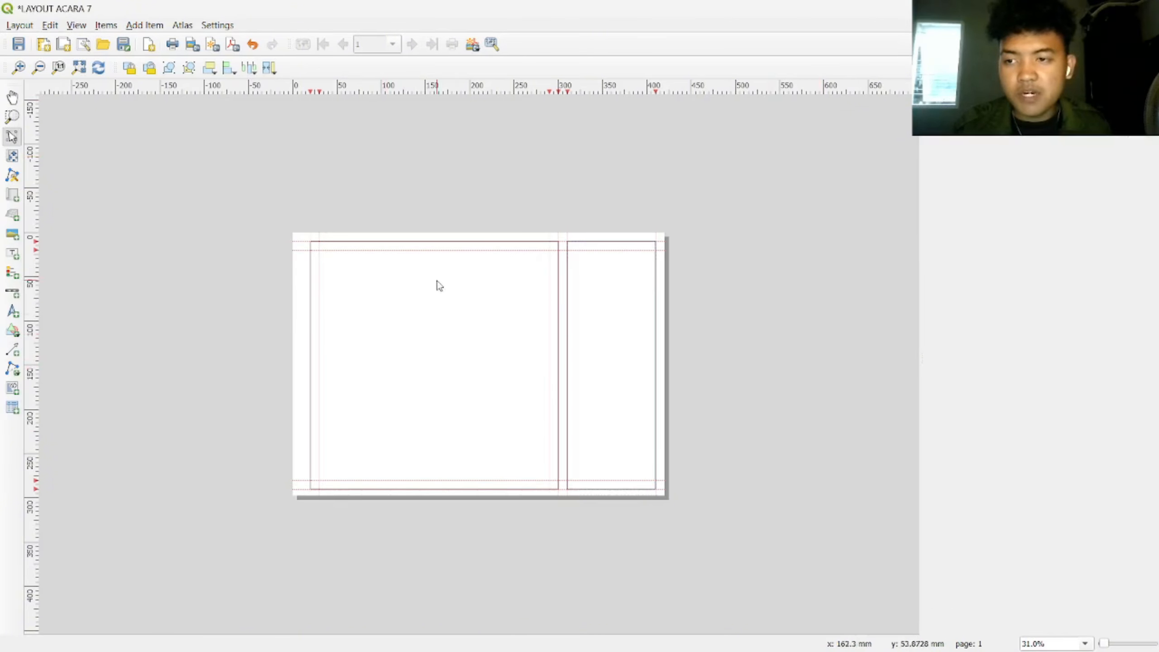
pyautogui.click(12, 195)
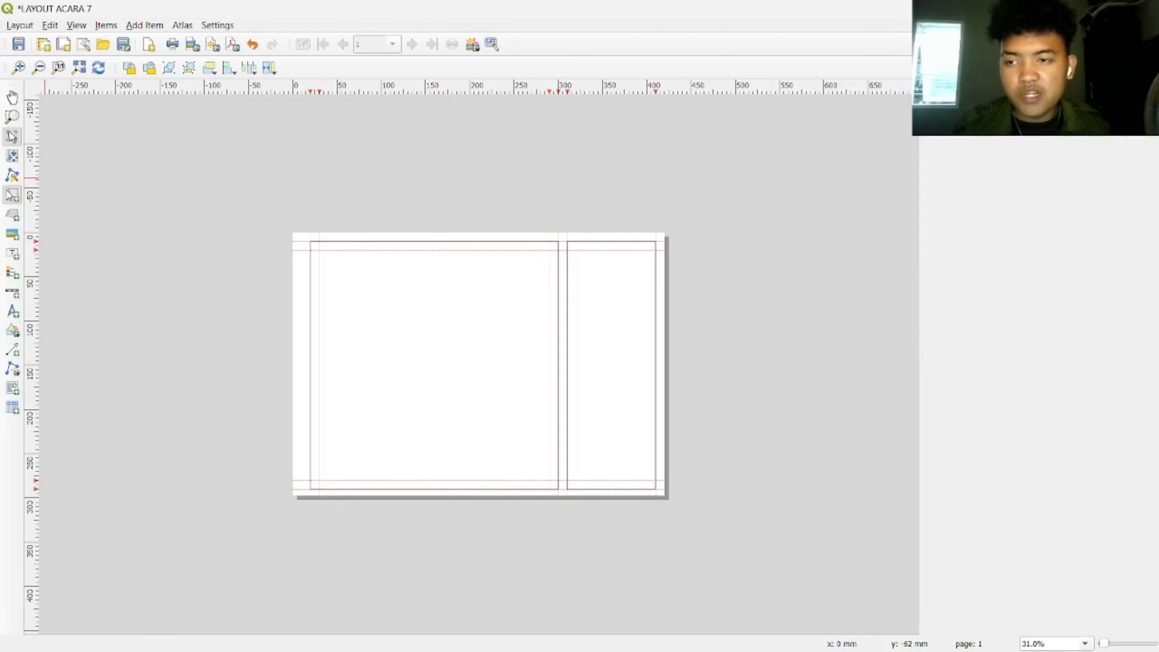
# Step: Draw a map item in the left frame, set its CRS to EPSG:32749, and try scales 1:35000 and 1:20000
pyautogui.moveTo(320, 251); pyautogui.dragTo(550, 480)
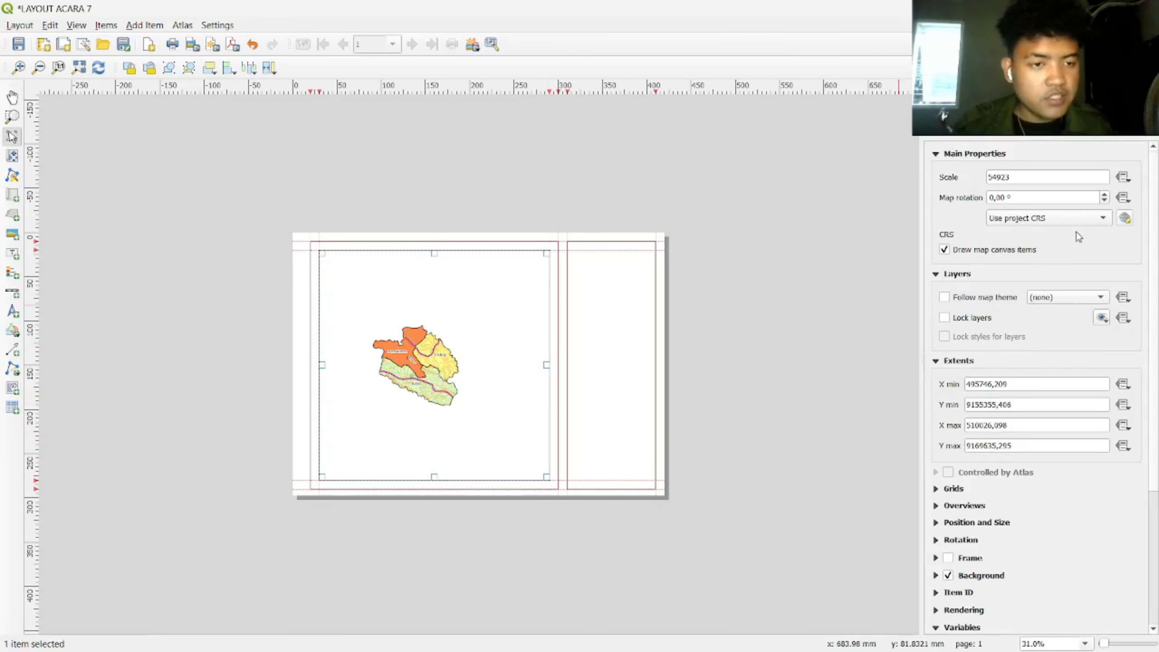
pyautogui.click(1107, 220)
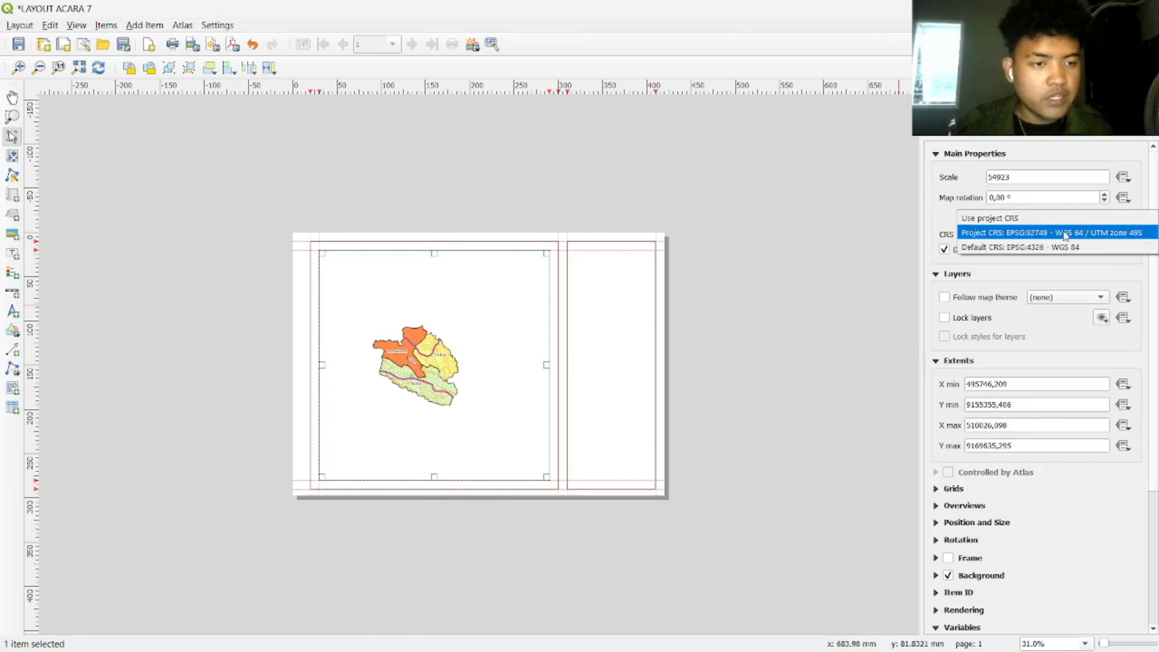
pyautogui.click(1134, 233)
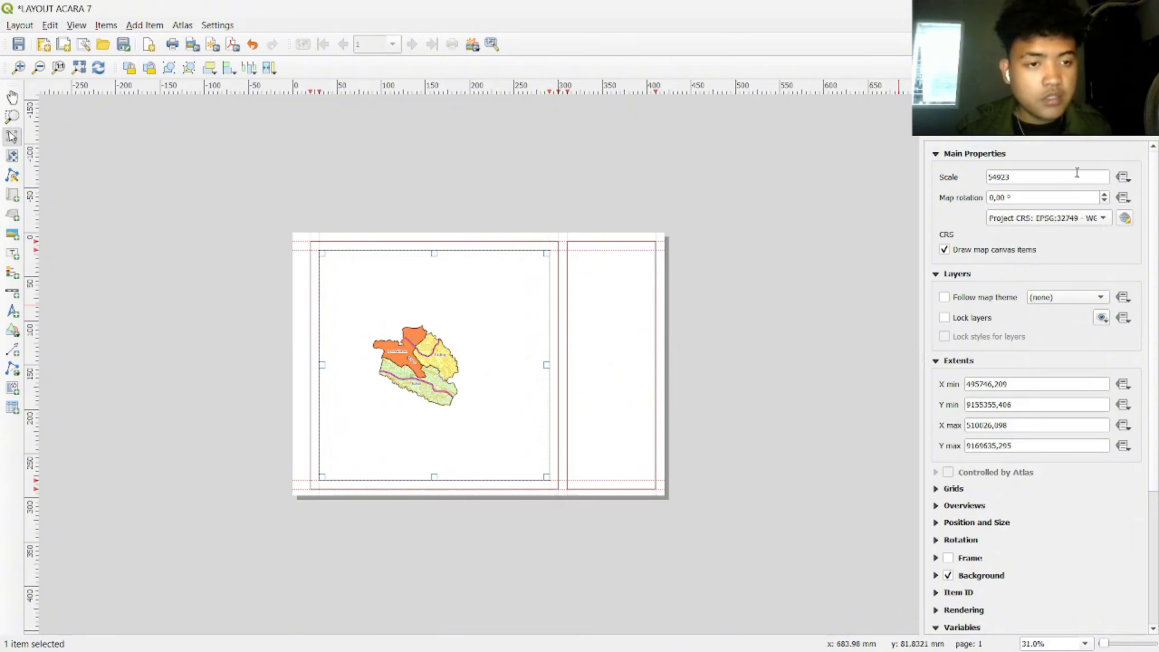
pyautogui.moveTo(1044, 177); pyautogui.dragTo(961, 176)
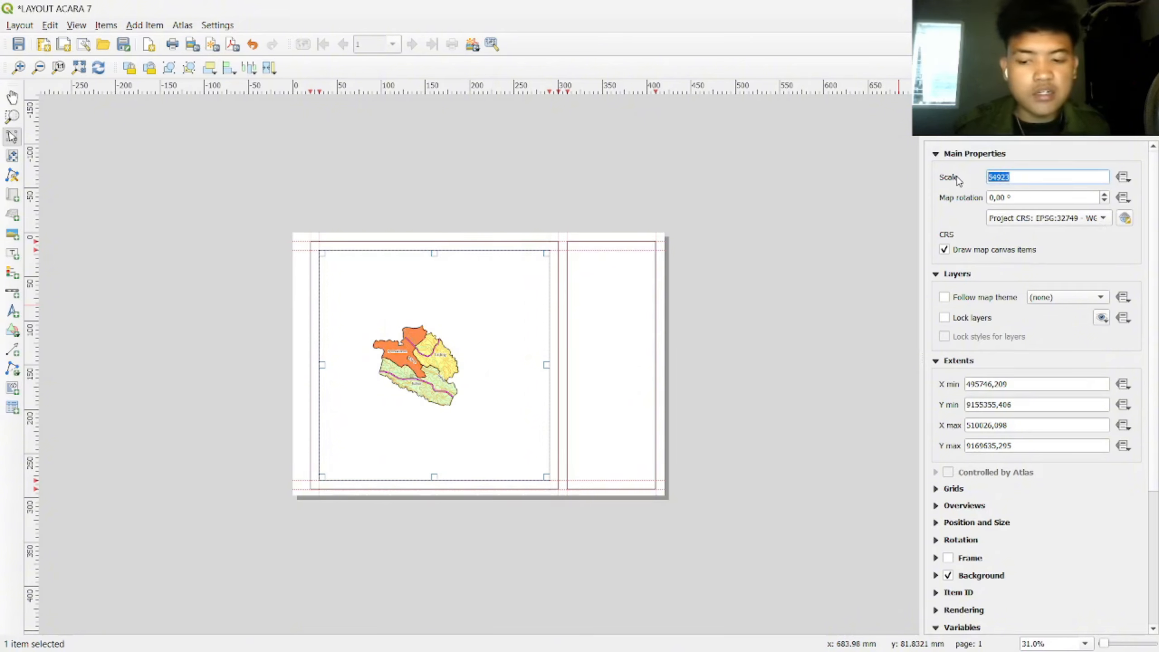
pyautogui.write('35000')
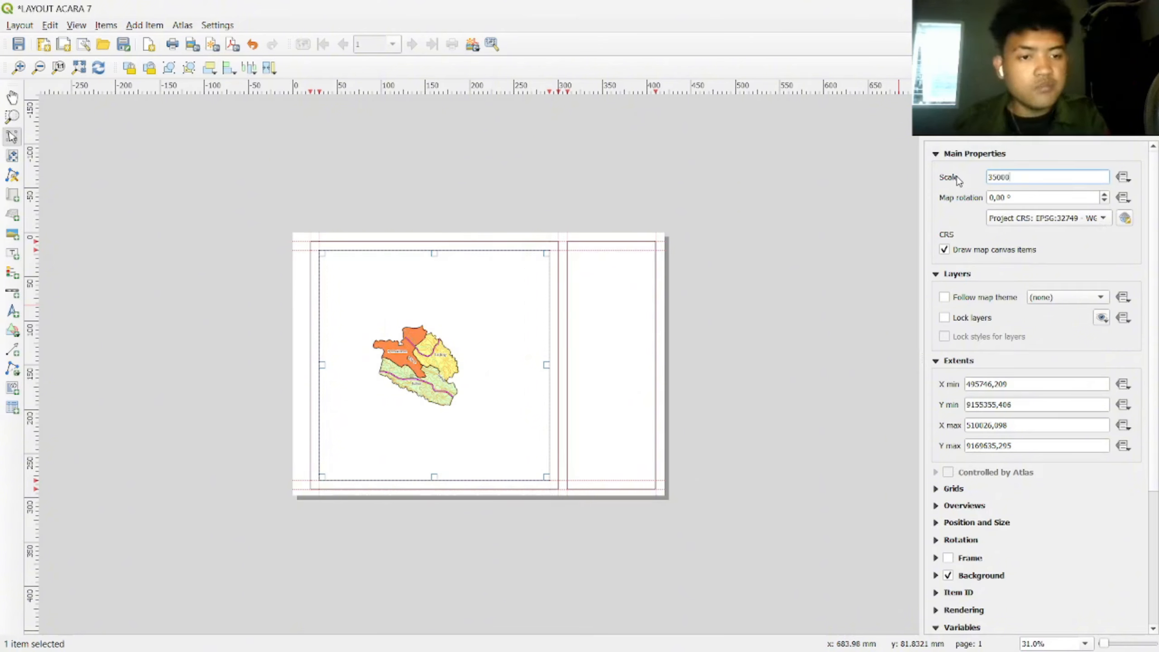
pyautogui.press('Return')
pyautogui.moveTo(1024, 178); pyautogui.dragTo(982, 177)
pyautogui.write('2')
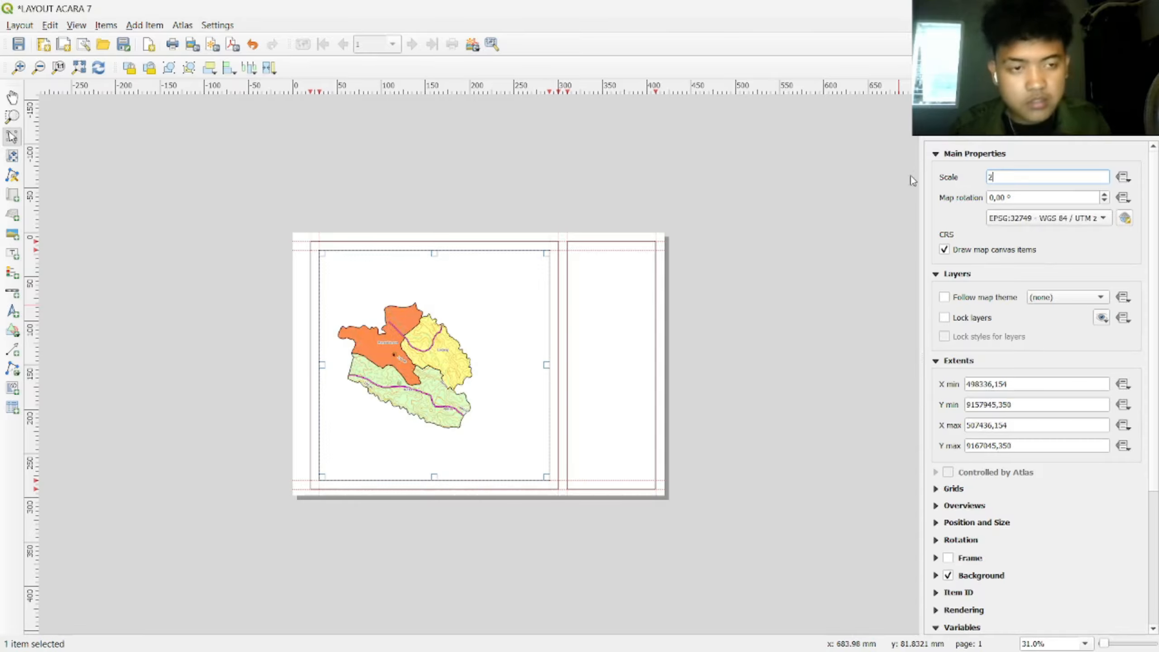
pyautogui.write('0000')
pyautogui.press('Return')
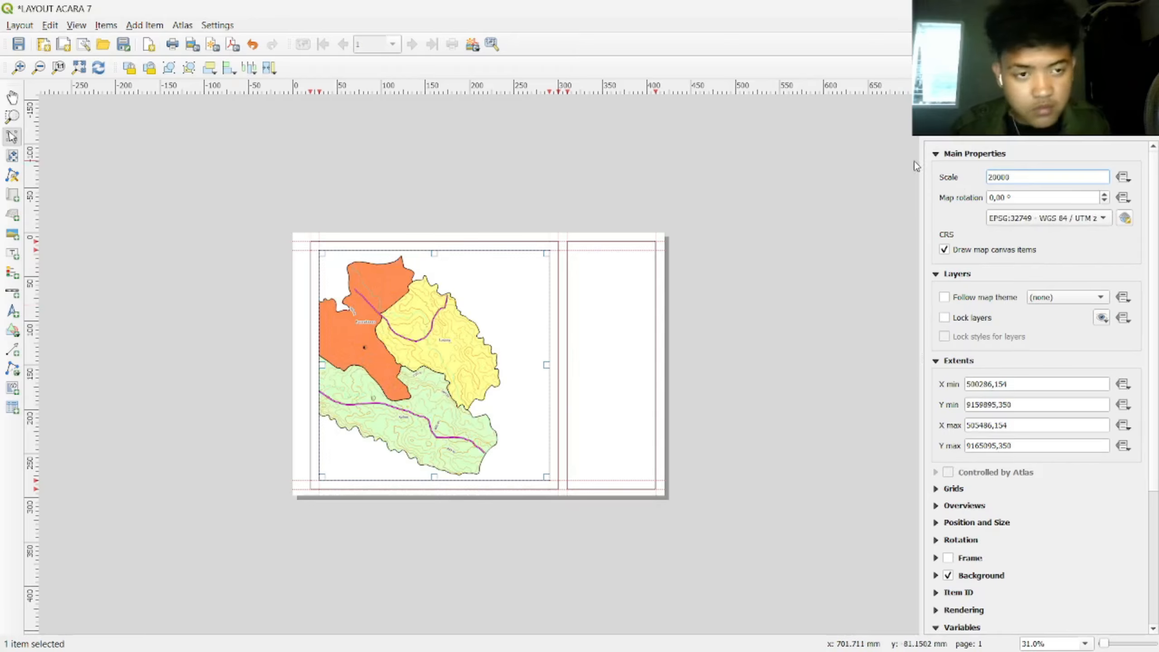
# Step: Set the map scale to 1:25000 and shift the map content to centre it in the frame
pyautogui.click(12, 98)
pyautogui.click(426, 347)
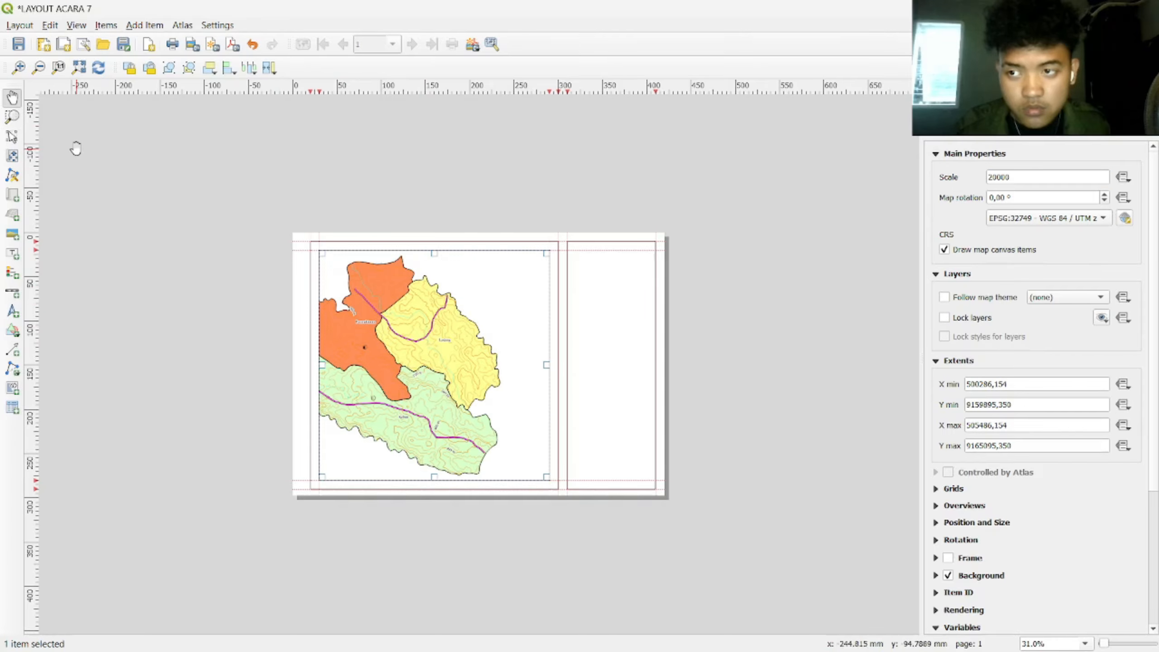
pyautogui.click(12, 137)
pyautogui.moveTo(421, 375); pyautogui.dragTo(439, 366)
pyautogui.hotkey('ctrl', 'z')
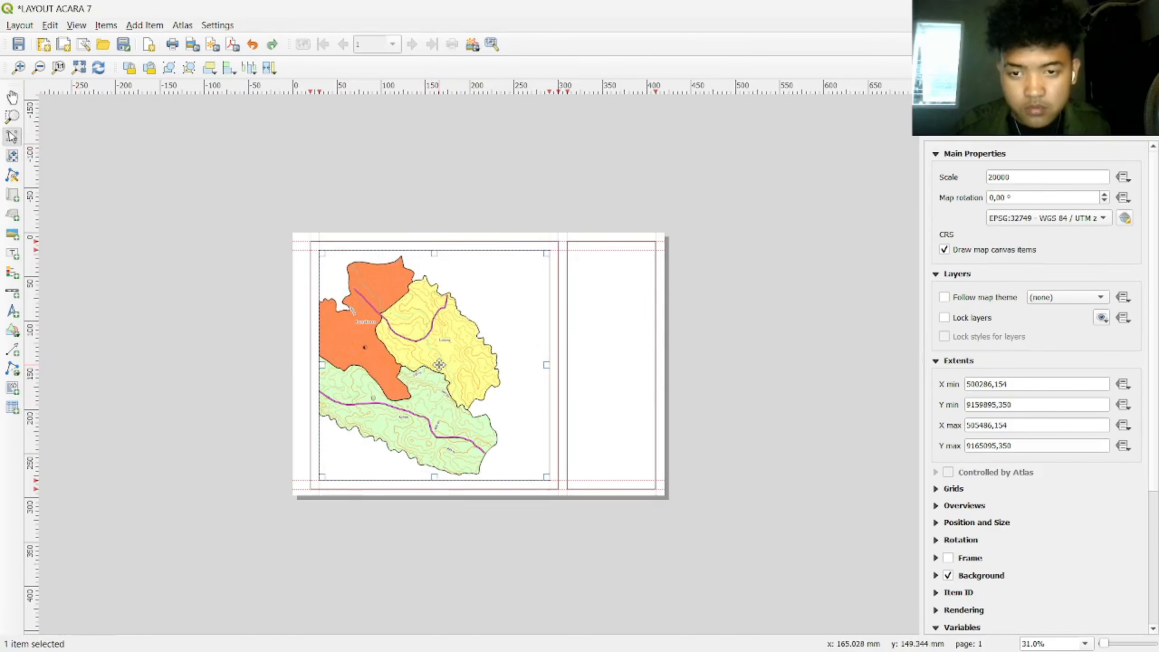
pyautogui.click(13, 156)
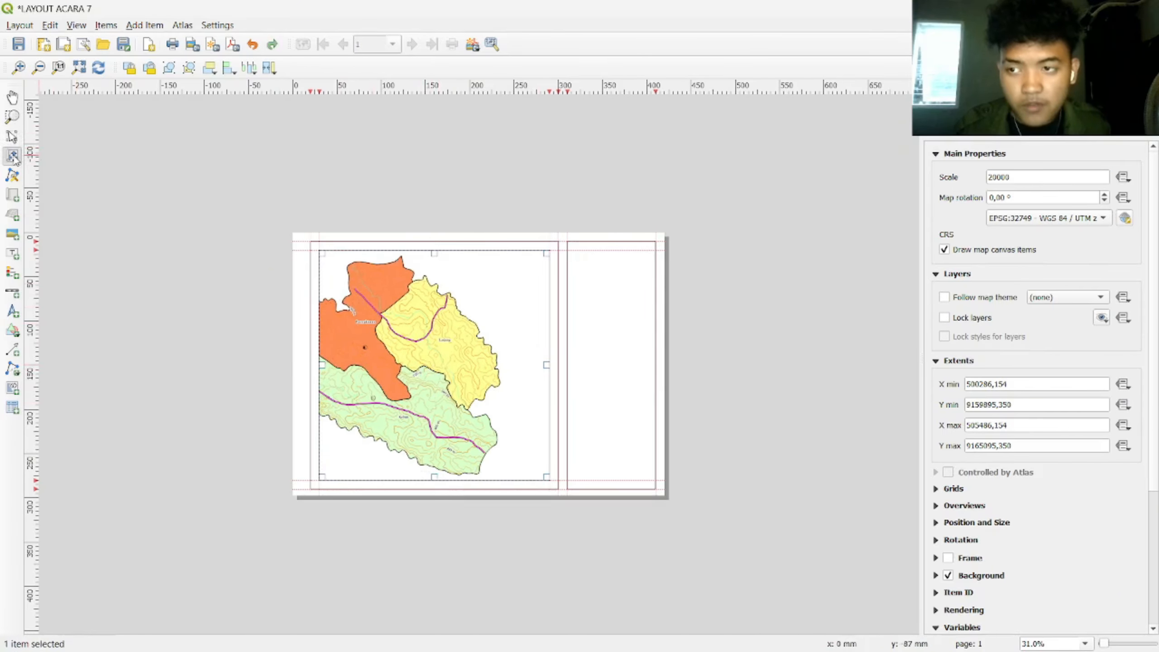
pyautogui.moveTo(413, 336); pyautogui.dragTo(458, 335)
pyautogui.doubleClick(1063, 178)
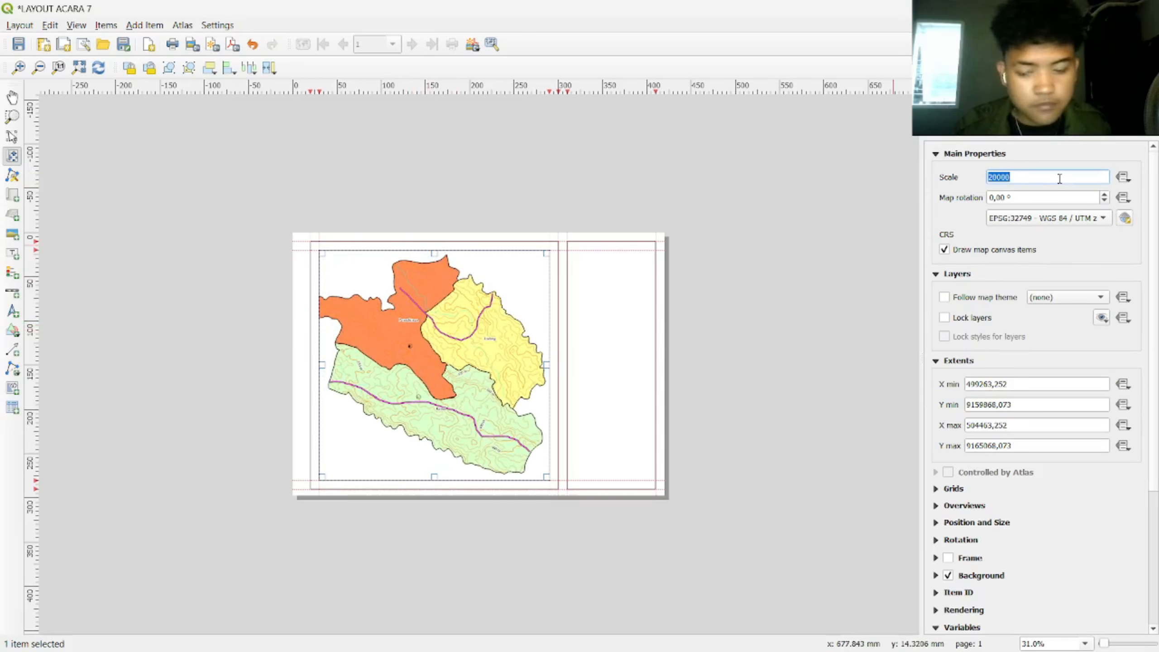
pyautogui.write('25000')
pyautogui.press('Return')
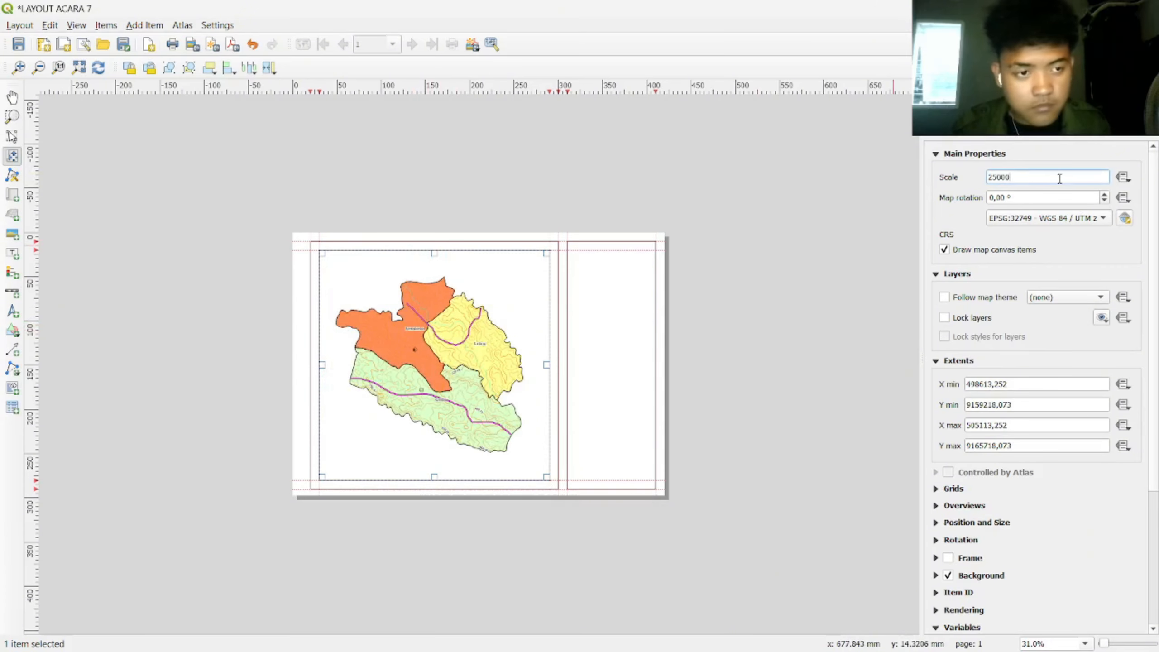
pyautogui.moveTo(453, 364); pyautogui.dragTo(449, 369)
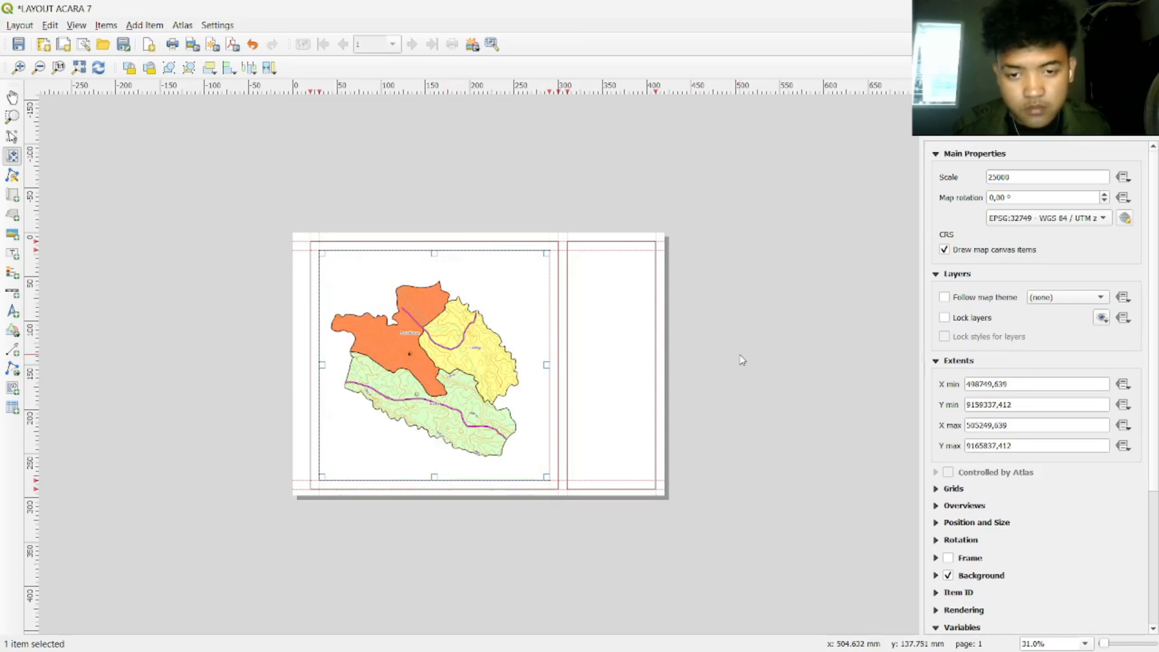
# Step: Zoom in on the map frame and shift the map content up and to the right
pyautogui.click(13, 99)
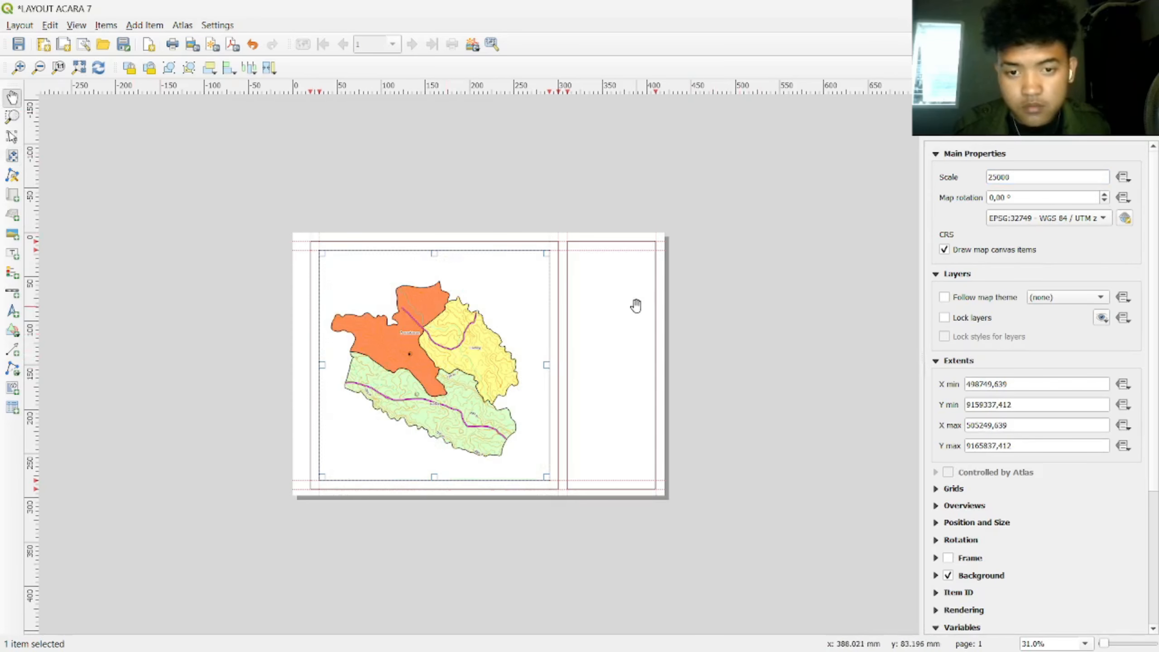
pyautogui.scroll(1, 634, 303)
pyautogui.moveTo(686, 355); pyautogui.dragTo(706, 315)
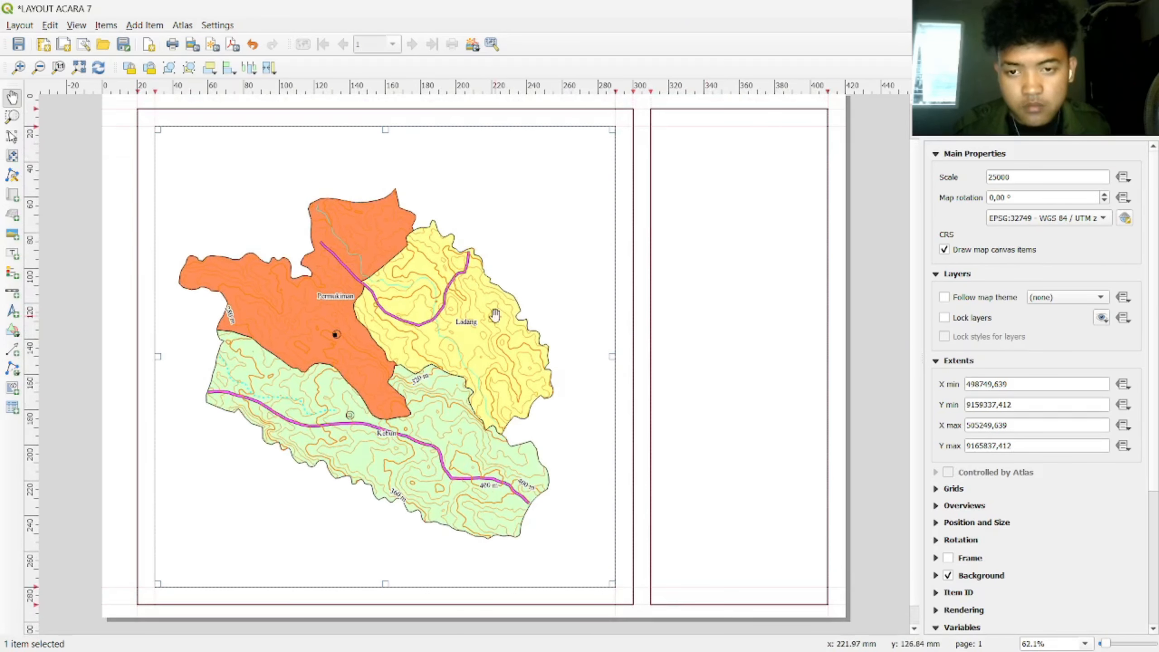
pyautogui.click(13, 156)
pyautogui.moveTo(436, 318); pyautogui.dragTo(442, 312)
# Step: Try a 1:30000 scale, restore 1:25000, and nudge the map content back to centre
pyautogui.doubleClick(1022, 177)
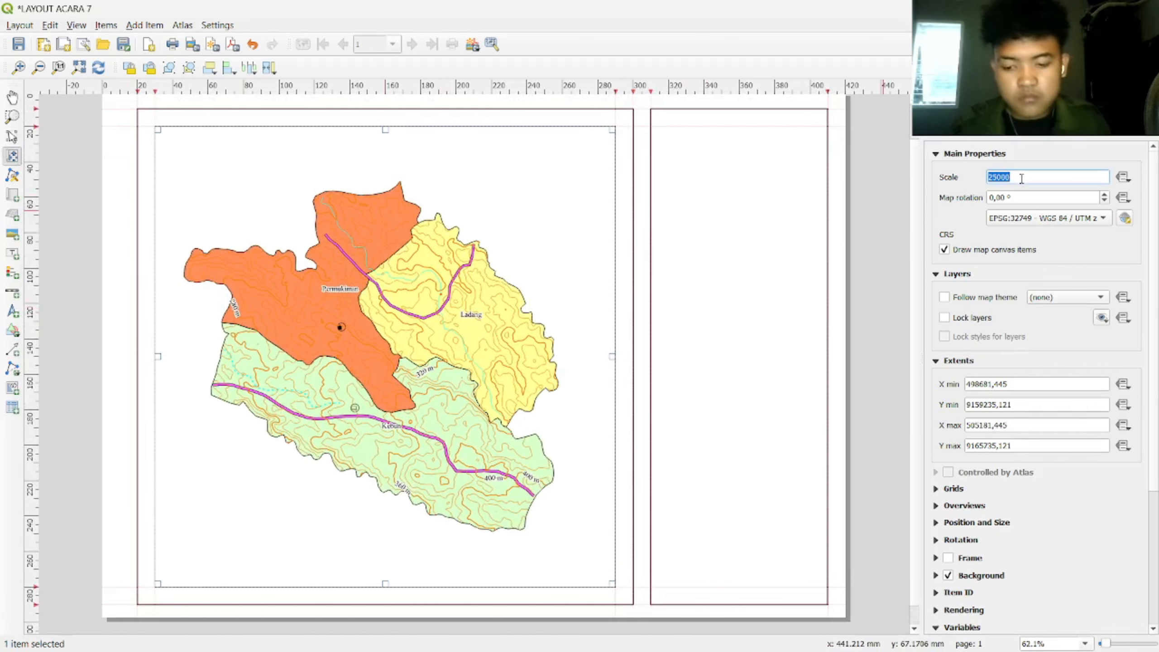
pyautogui.write('300')
pyautogui.press('Return')
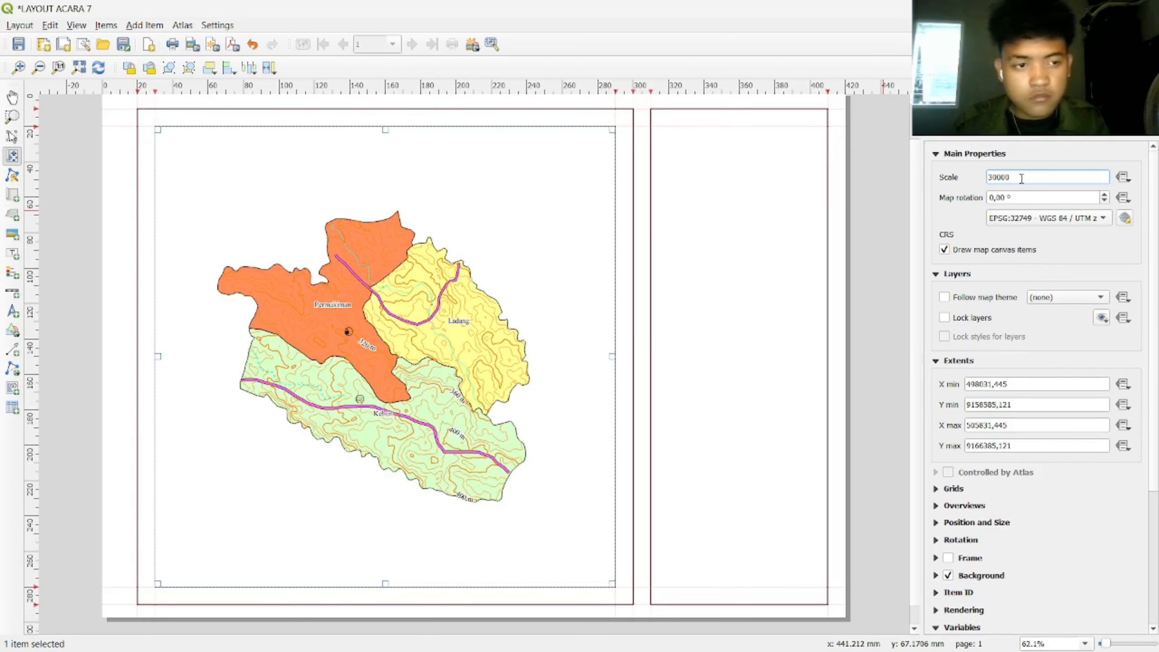
pyautogui.doubleClick(1021, 179)
pyautogui.write('25')
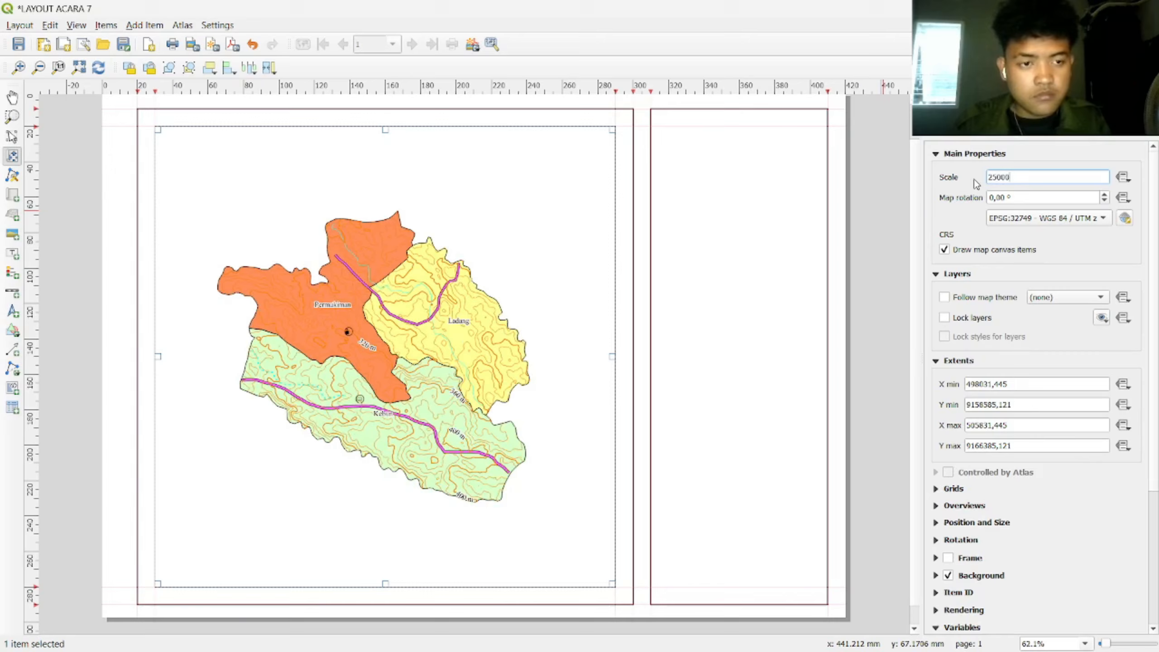
pyautogui.press('Return')
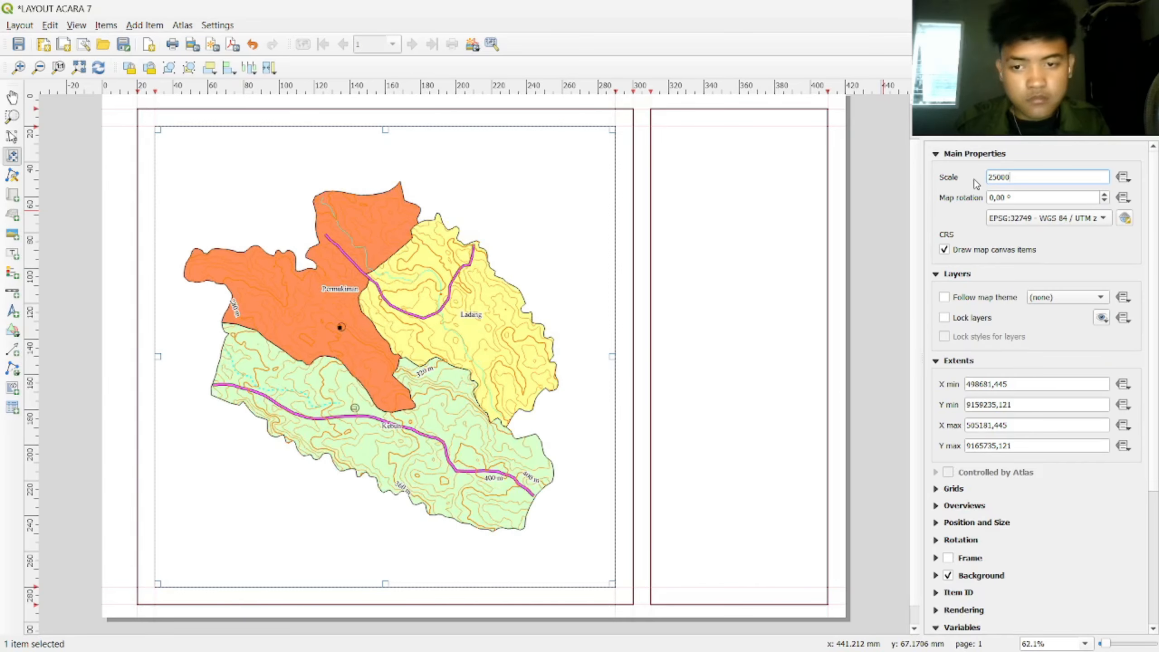
pyautogui.moveTo(449, 316); pyautogui.dragTo(452, 318)
pyautogui.click(885, 295)
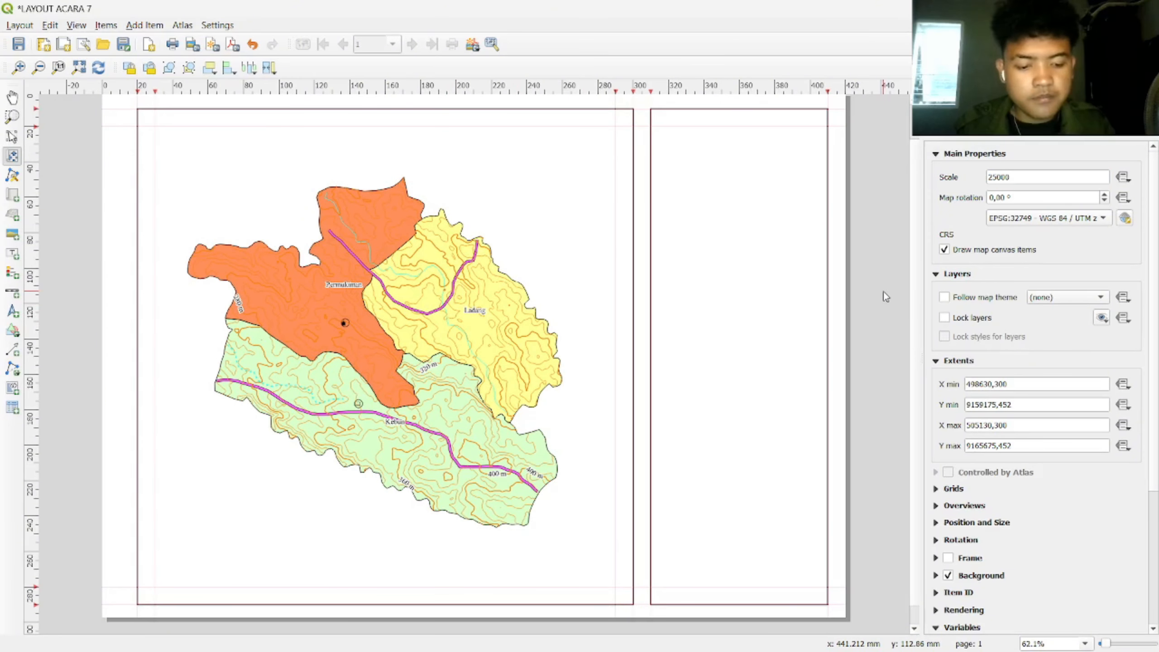
pyautogui.scroll(-2, 942, 423)
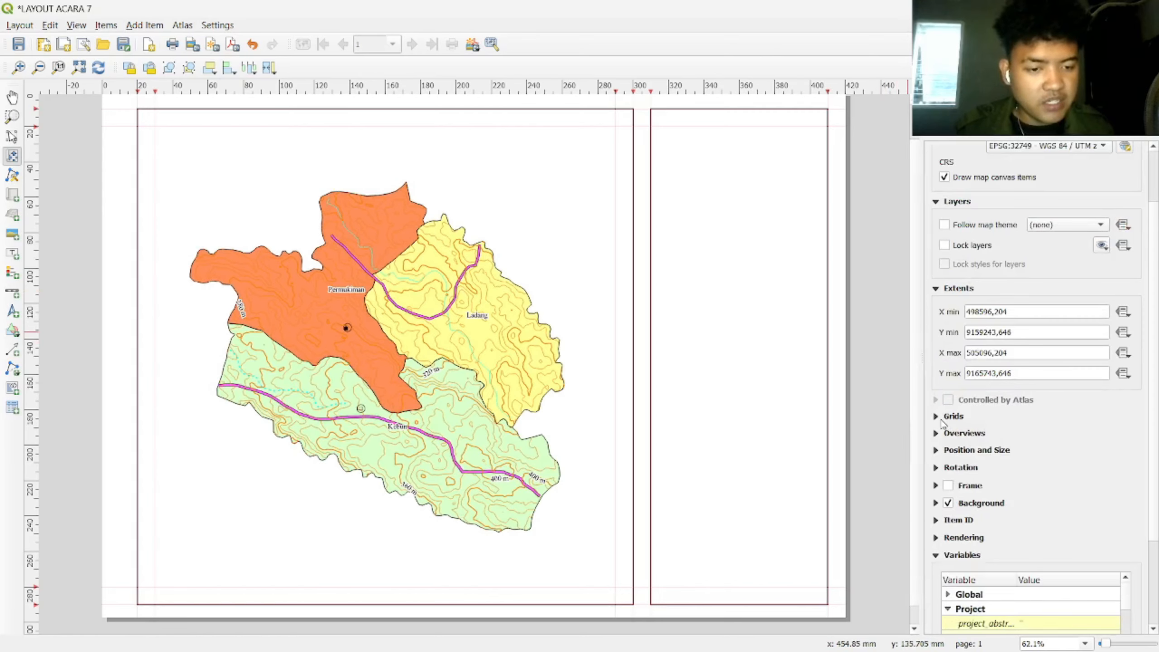
# Step: Add Grid 1 to the map as a Cross grid using WGS 84 / UTM zone 49S (EPSG:32749)
pyautogui.click(942, 422)
pyautogui.click(963, 439)
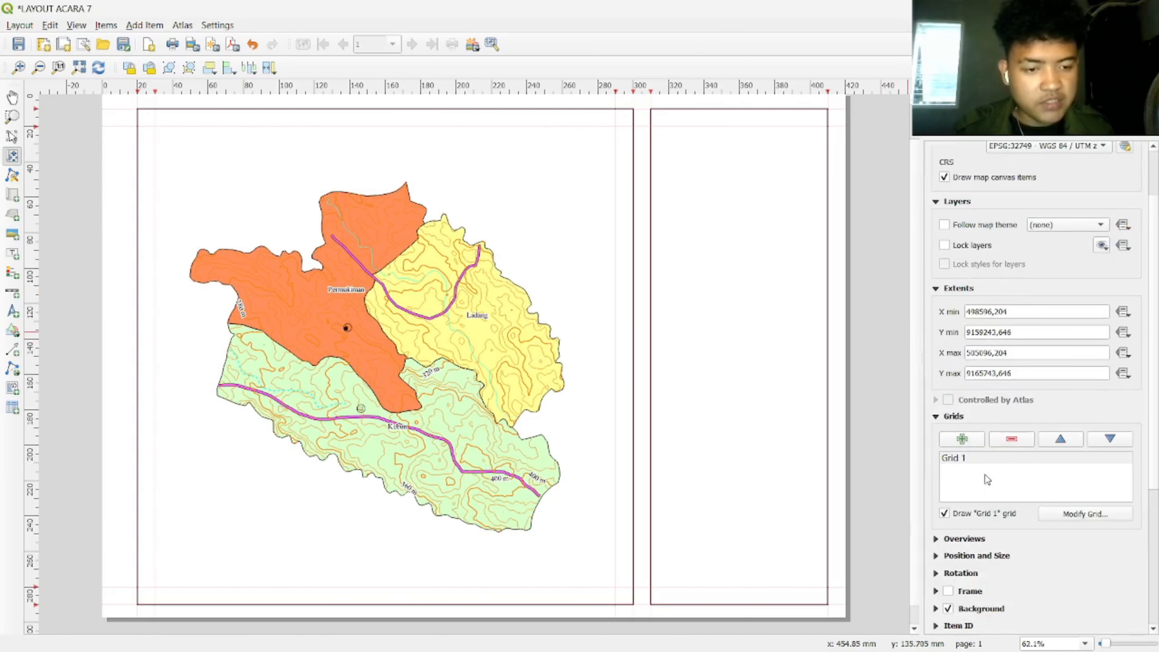
pyautogui.click(1027, 459)
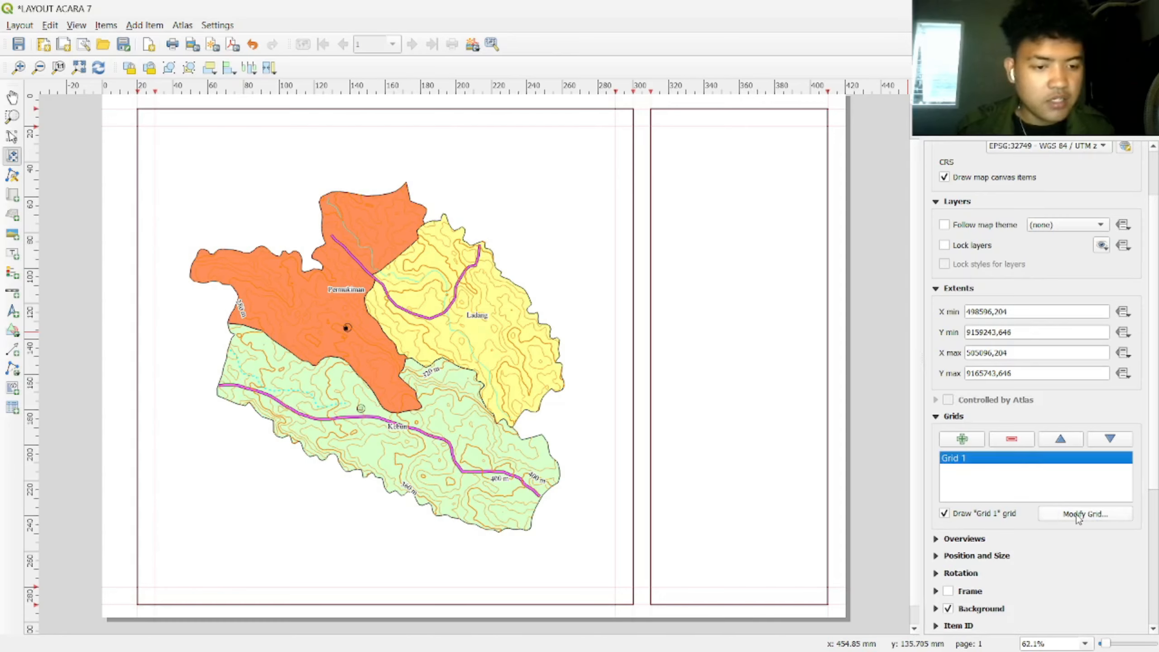
pyautogui.click(1078, 515)
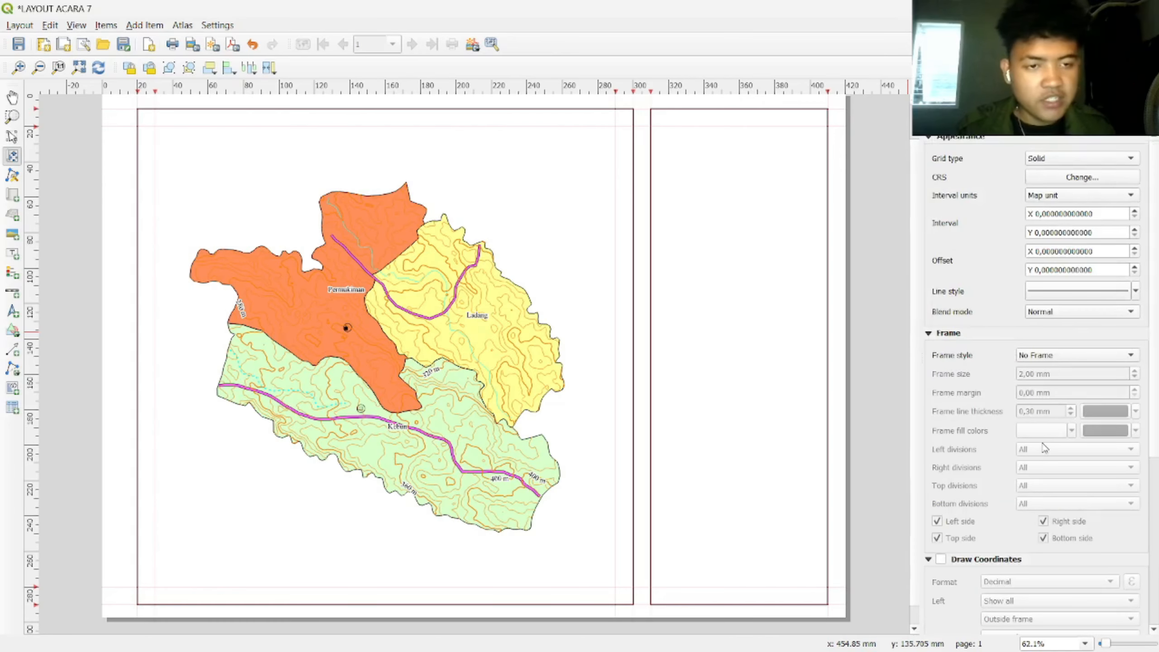
pyautogui.click(1063, 162)
pyautogui.click(1063, 174)
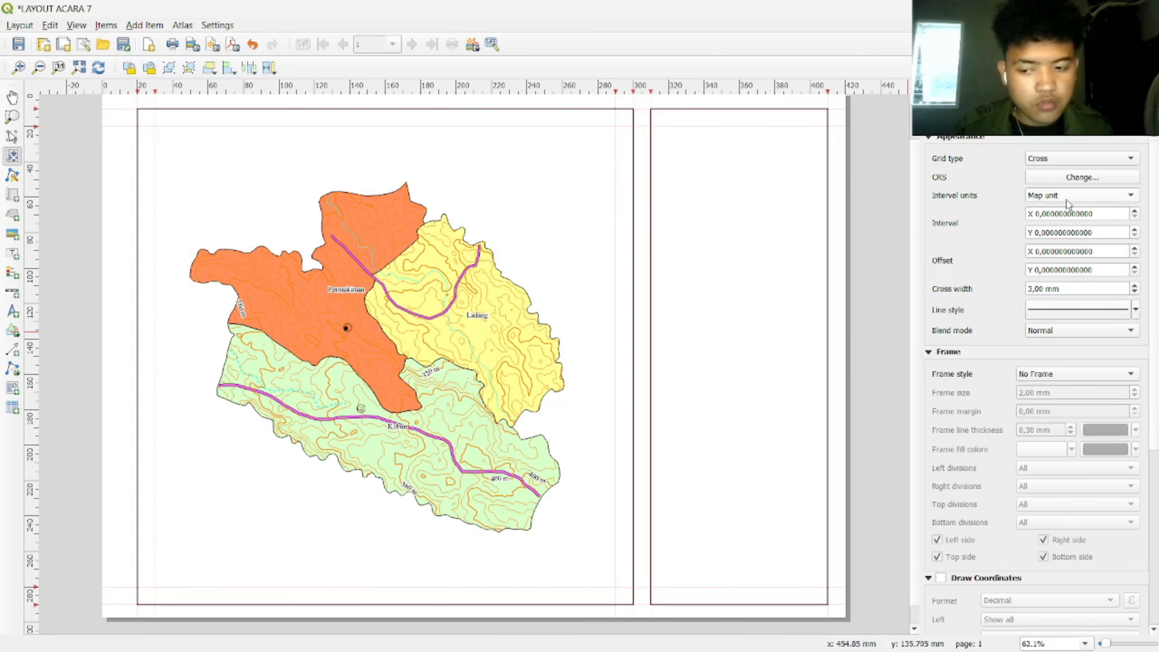
pyautogui.click(1087, 180)
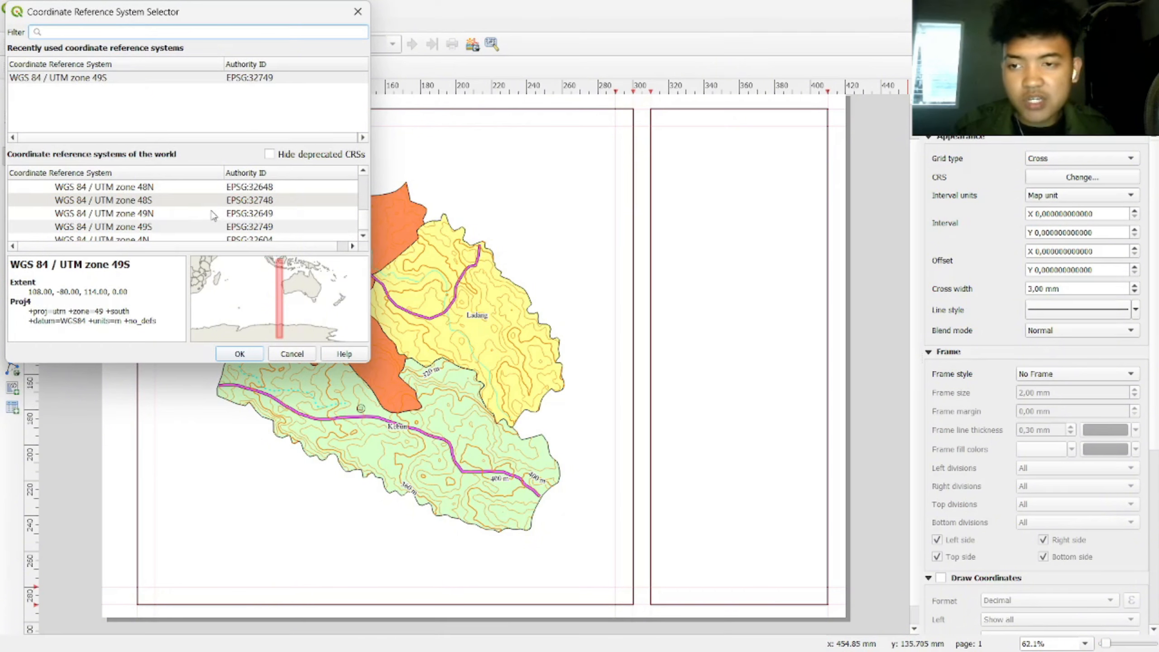
pyautogui.click(165, 226)
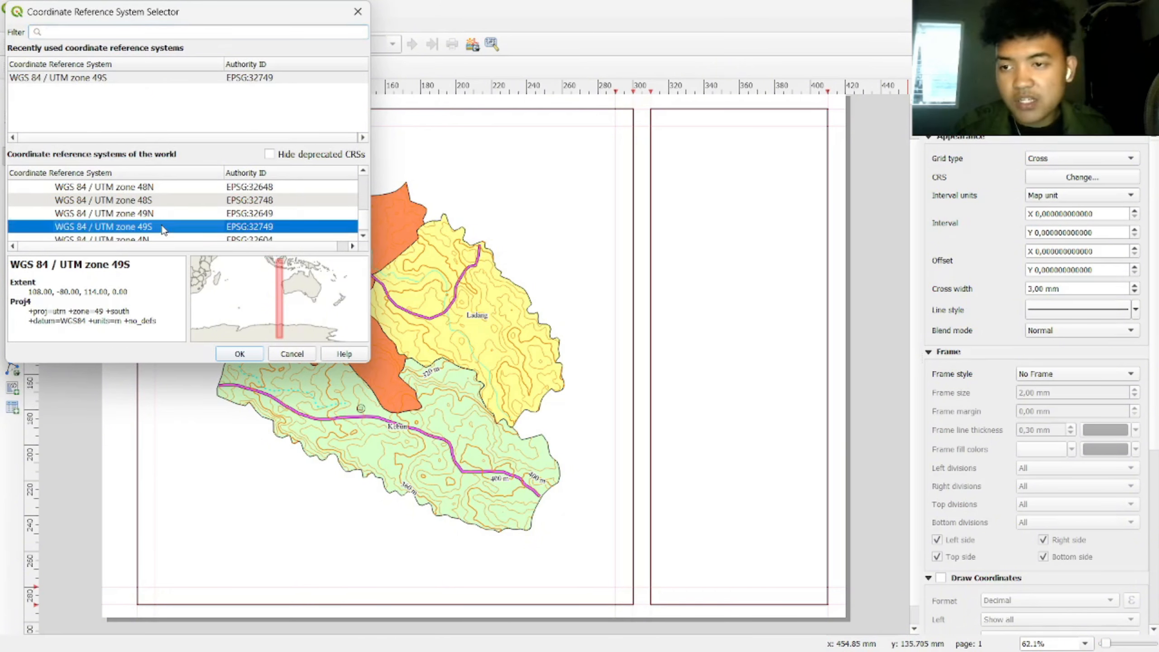
pyautogui.click(240, 354)
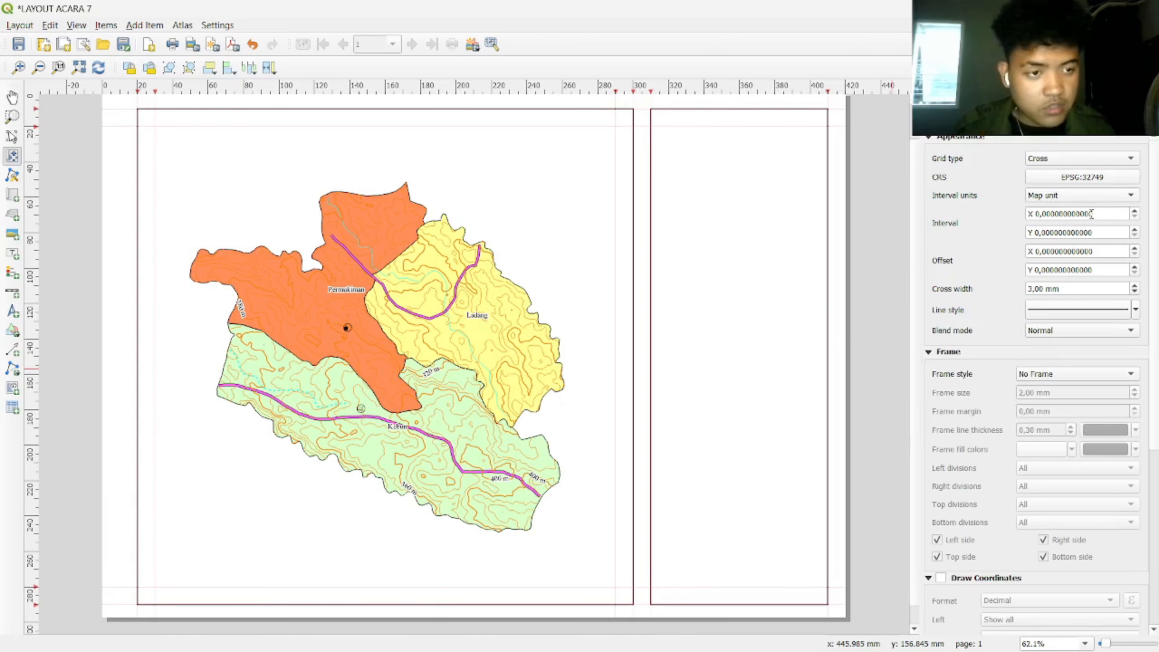
# Step: Set the grid X and Y intervals to 1500 map units, after trying 1000, 500 and 2000
pyautogui.moveTo(1092, 213); pyautogui.dragTo(1023, 216)
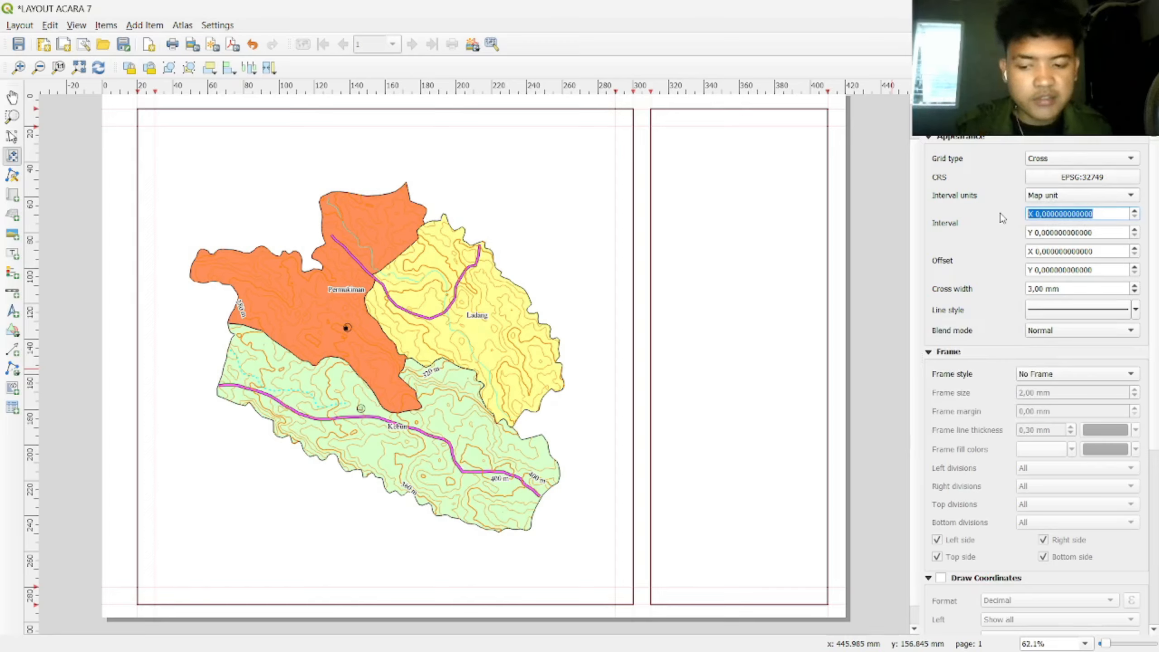
pyautogui.write('1000')
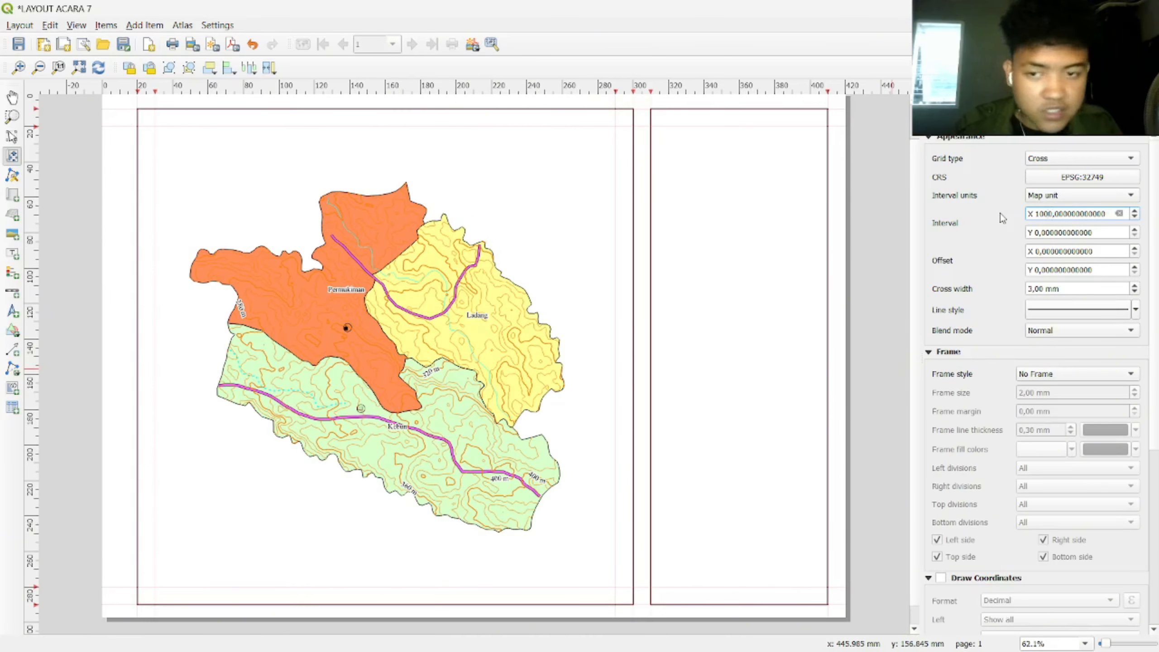
pyautogui.doubleClick(1058, 232)
pyautogui.write('1')
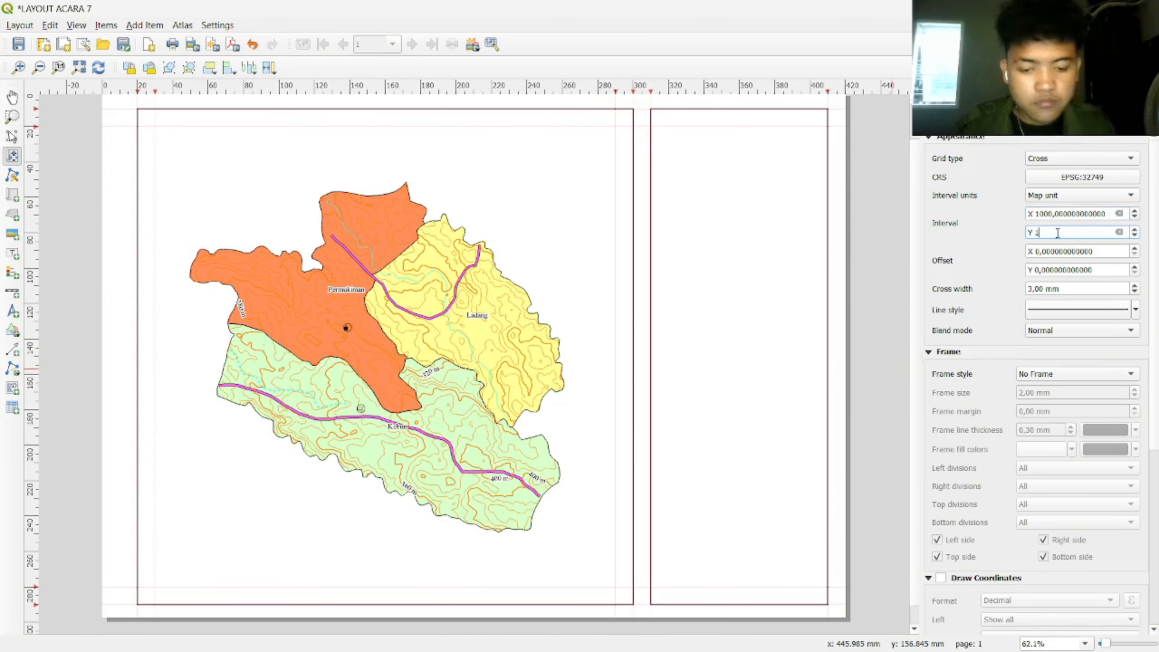
pyautogui.press('Return')
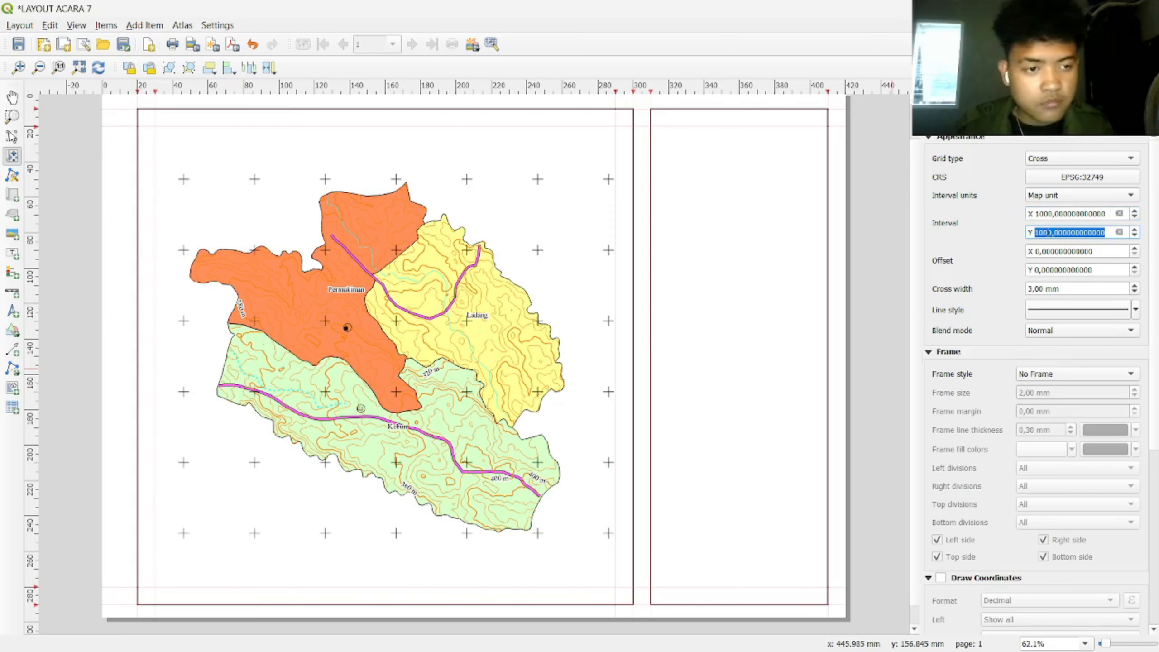
pyautogui.doubleClick(1050, 233)
pyautogui.write('500')
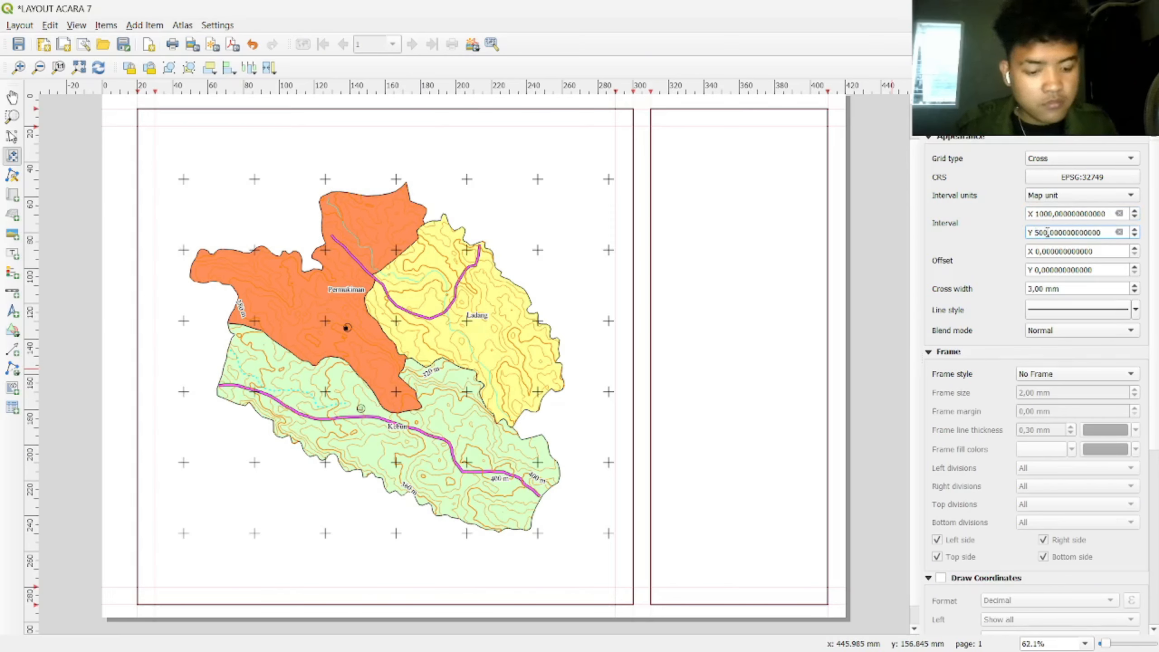
pyautogui.press('Return')
pyautogui.click(1045, 215)
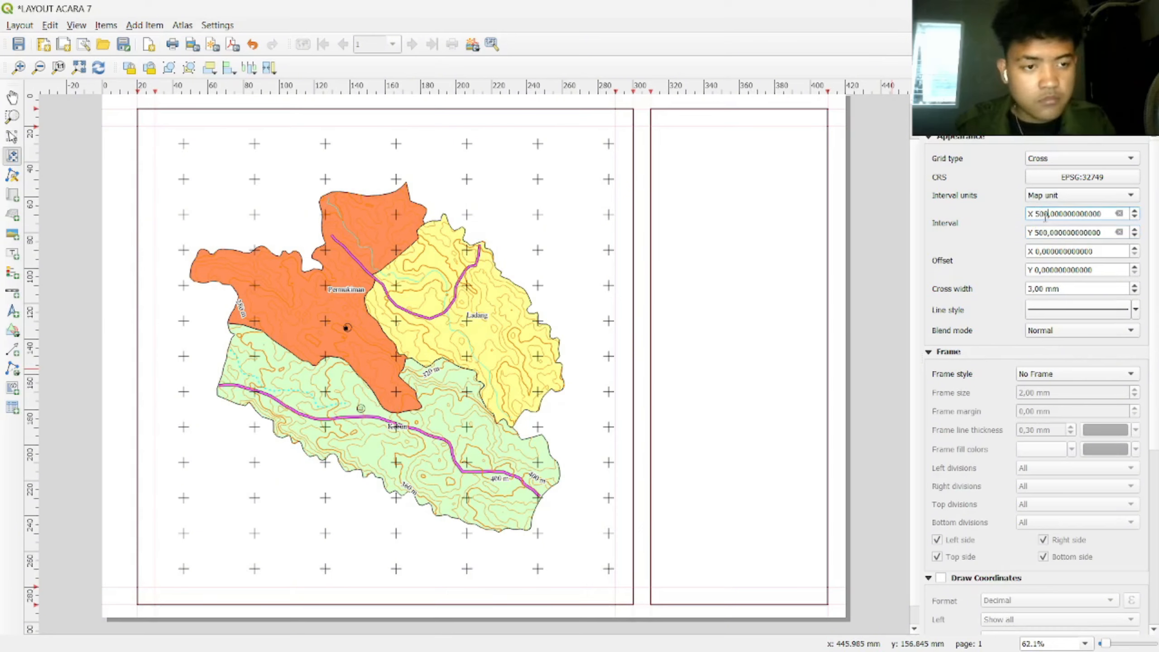
pyautogui.press('Return')
pyautogui.write('2000')
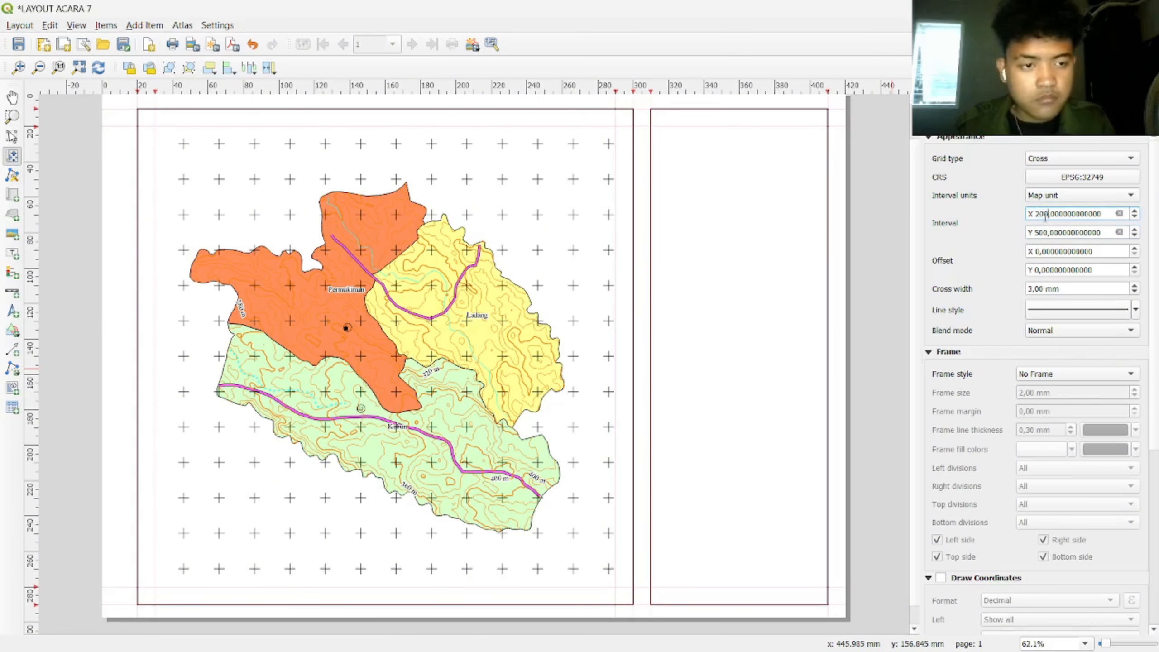
pyautogui.press('Return')
pyautogui.click(1044, 233)
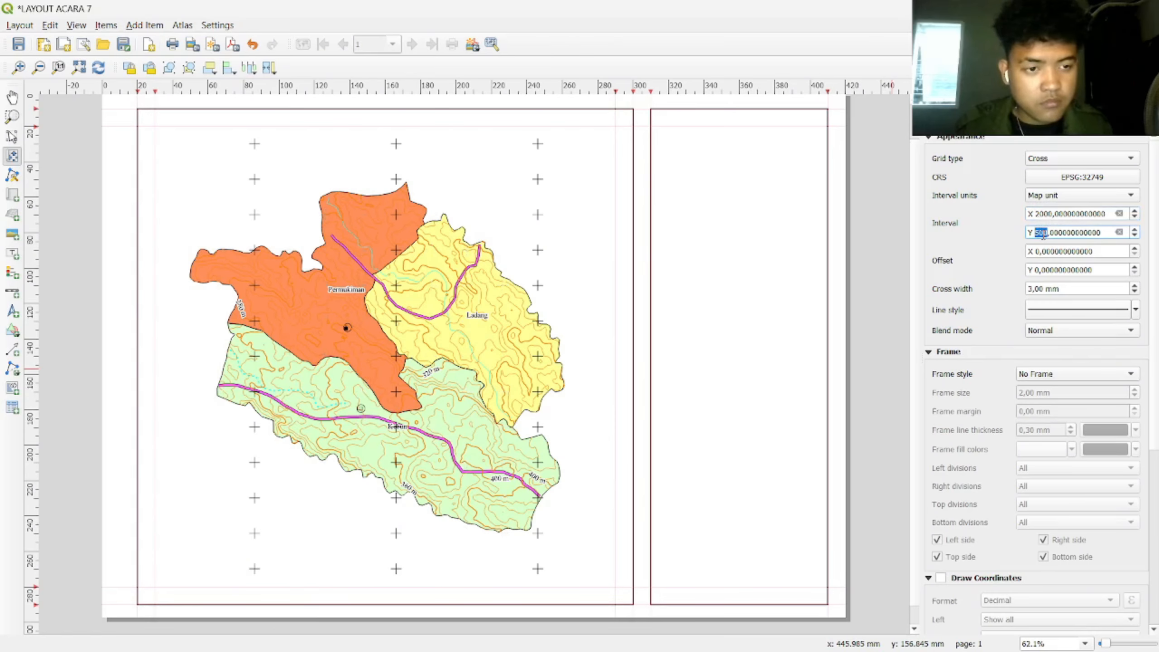
pyautogui.write('2000')
pyautogui.press('Return')
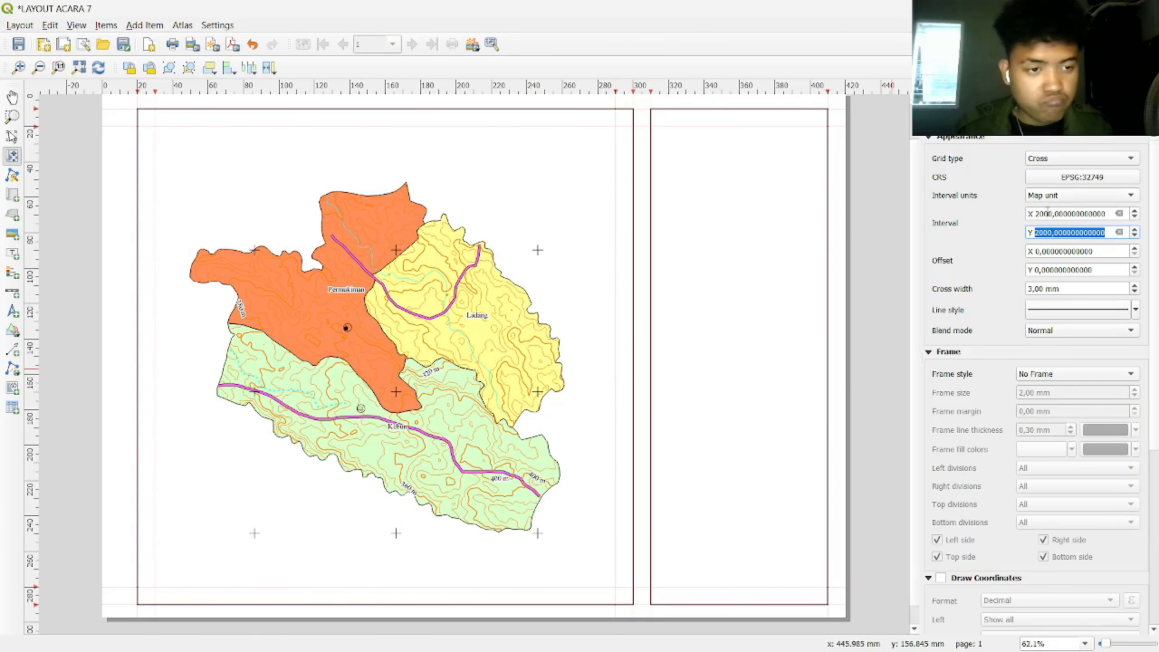
pyautogui.click(1040, 214)
pyautogui.write('1500')
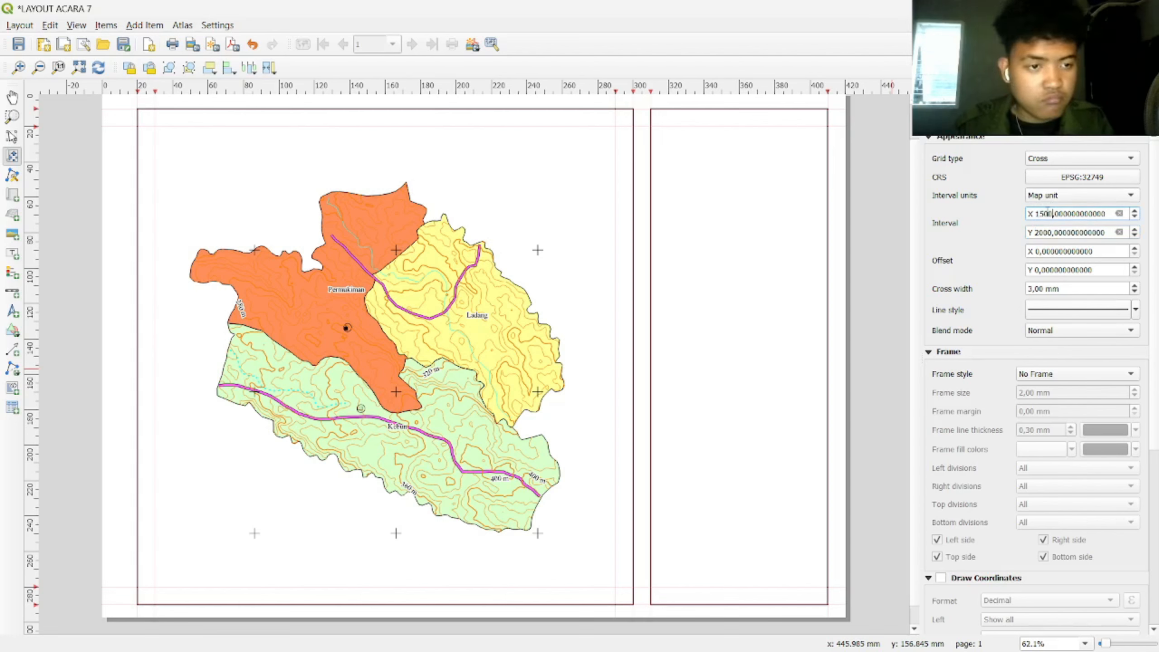
pyautogui.doubleClick(1042, 232)
pyautogui.write('1500')
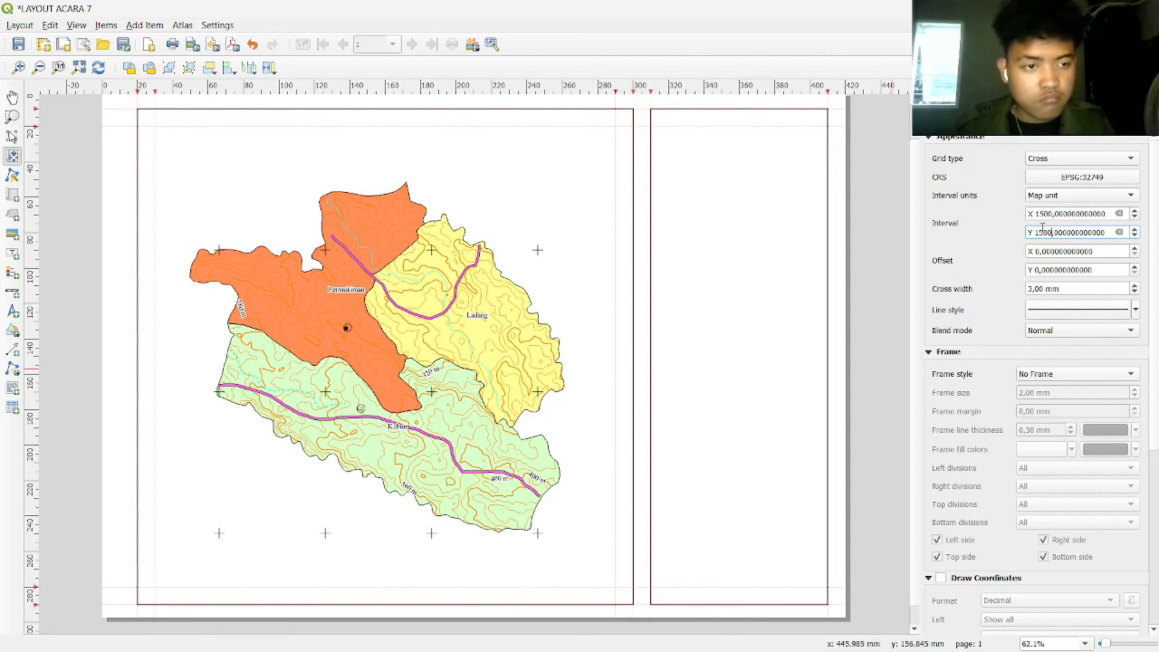
pyautogui.press('Return')
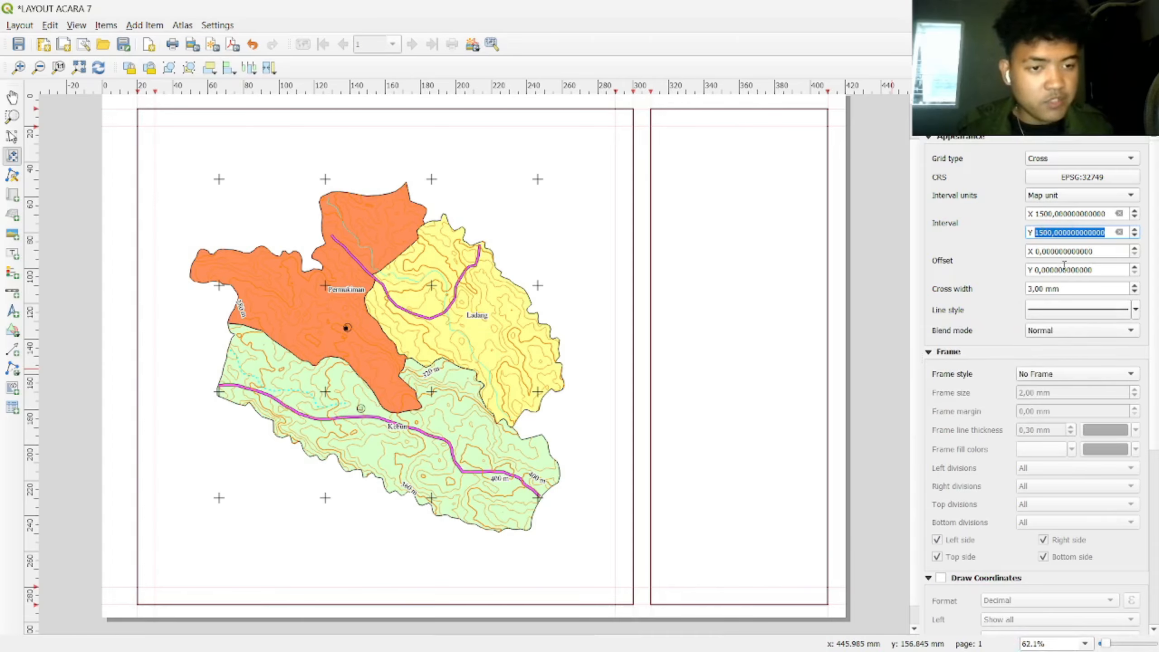
# Step: Make the grid crosses' line colour red
pyautogui.click(1063, 310)
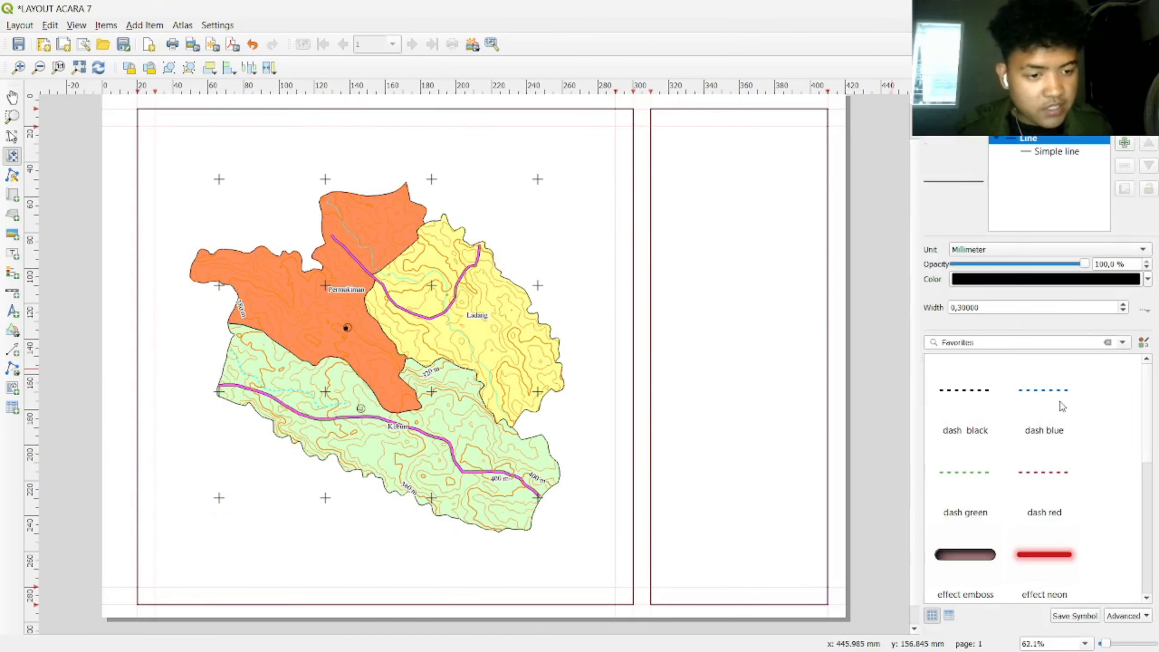
pyautogui.click(1147, 279)
pyautogui.click(1078, 512)
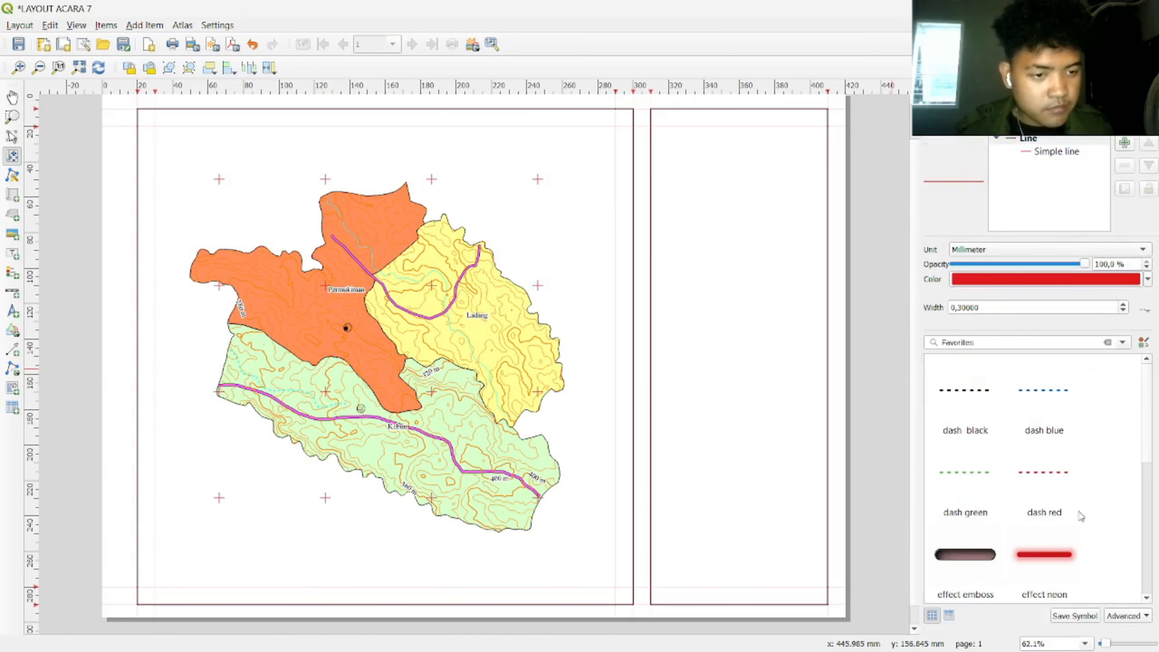
pyautogui.click(940, 142)
# Step: Turn on grid coordinate labels as Decimal with suffix, with left and right labels vertical
pyautogui.scroll(-10, 960, 475)
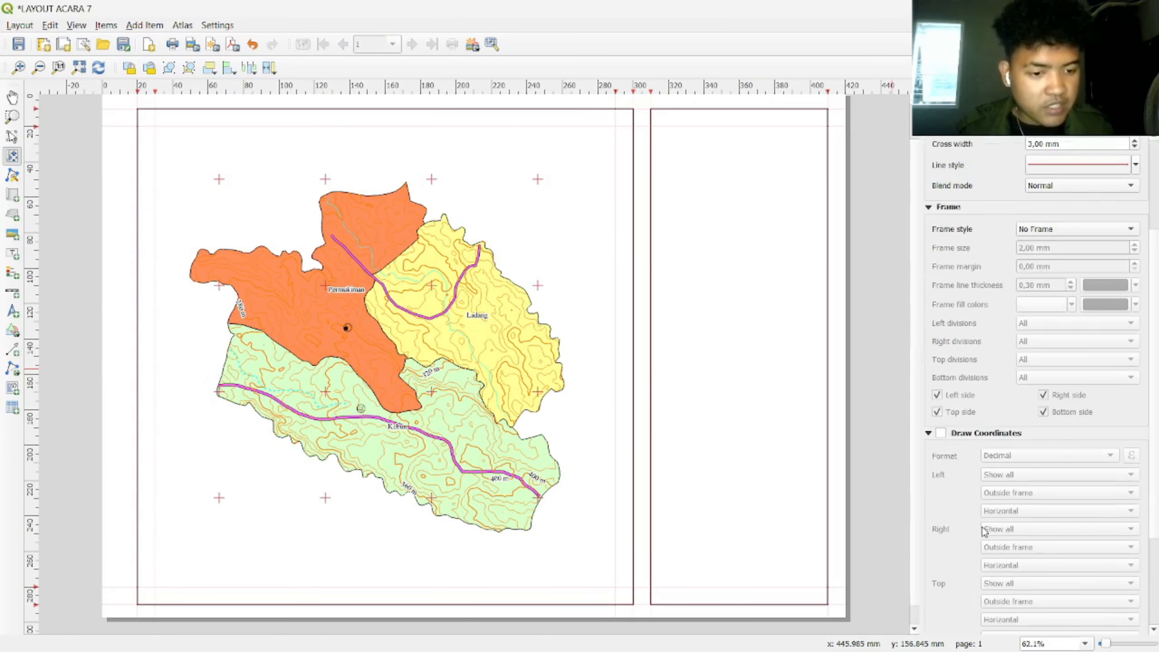
pyautogui.click(941, 324)
pyautogui.click(1032, 347)
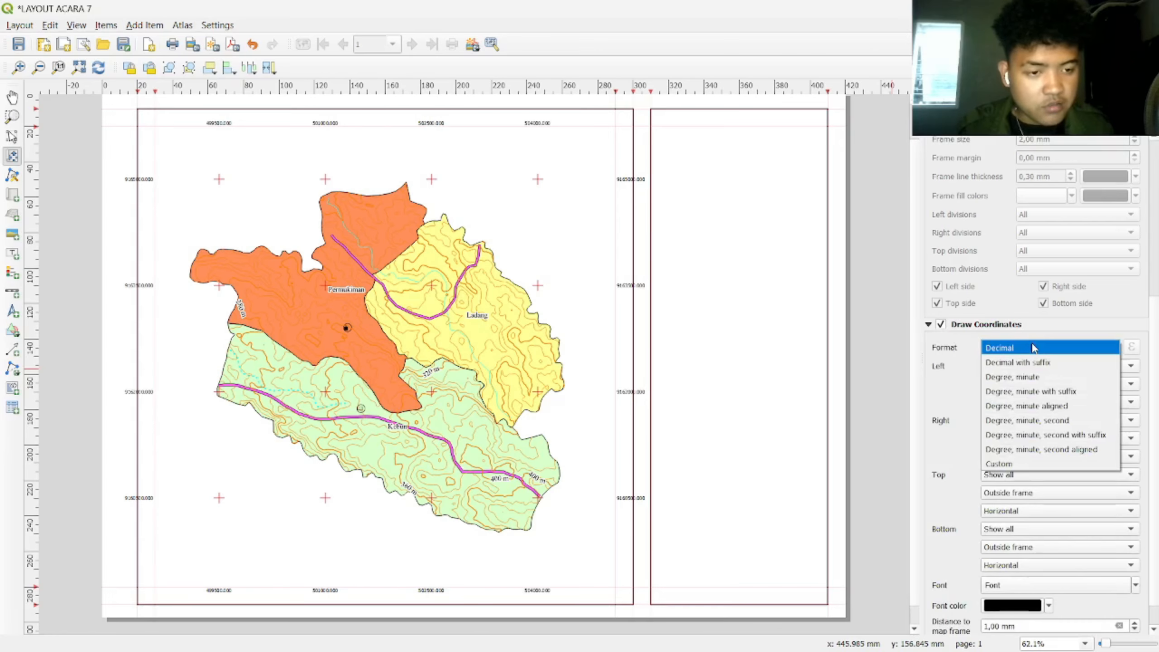
pyautogui.click(1039, 364)
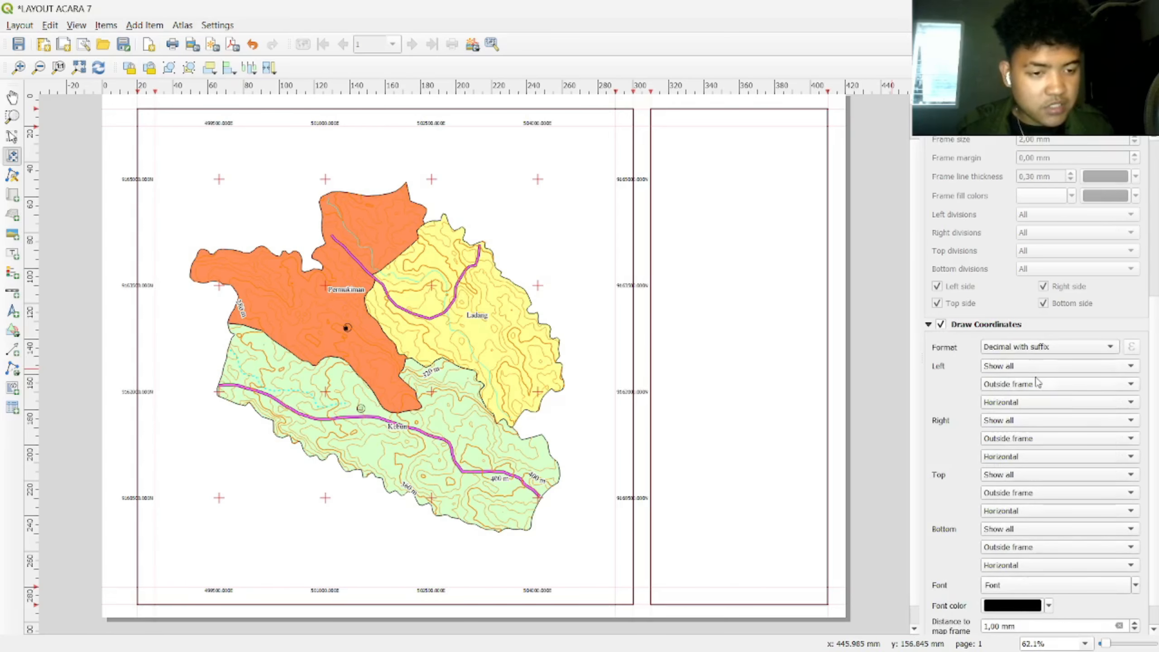
pyautogui.click(1023, 403)
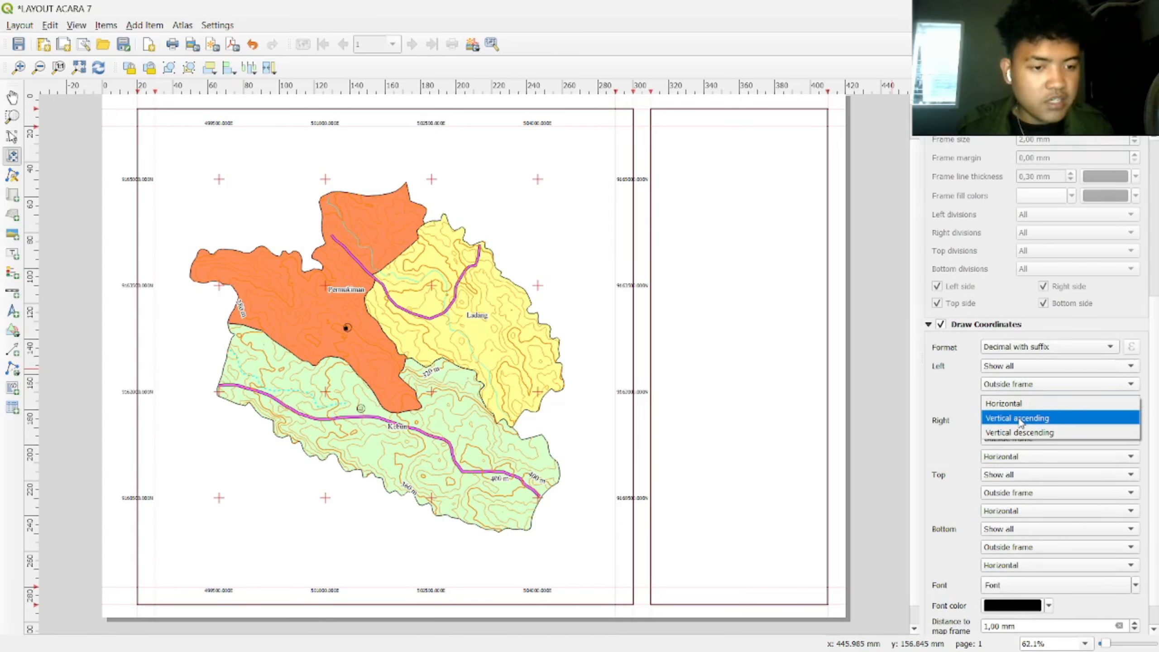
pyautogui.click(1020, 419)
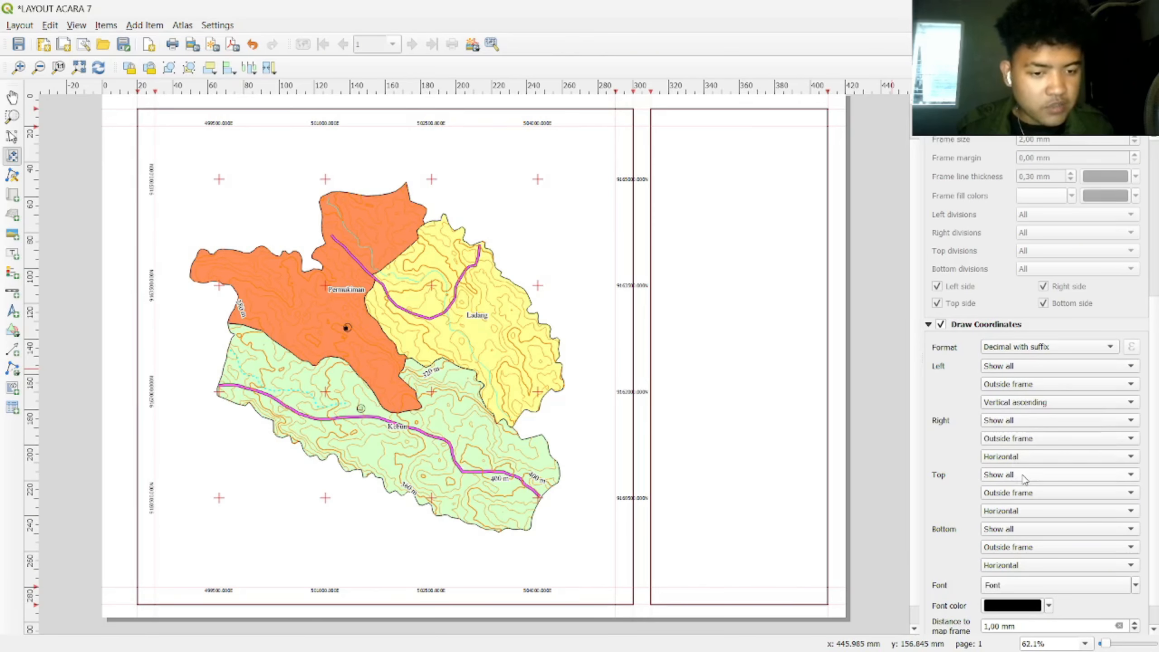
pyautogui.click(1026, 462)
pyautogui.click(1037, 474)
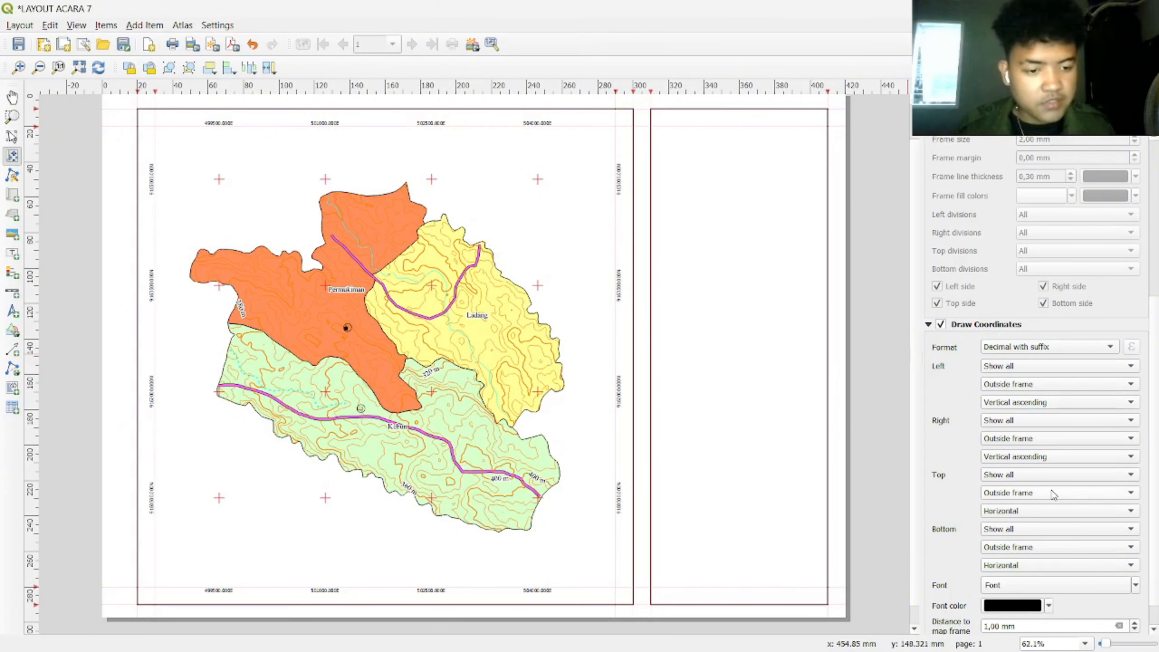
pyautogui.scroll(1, 1053, 494)
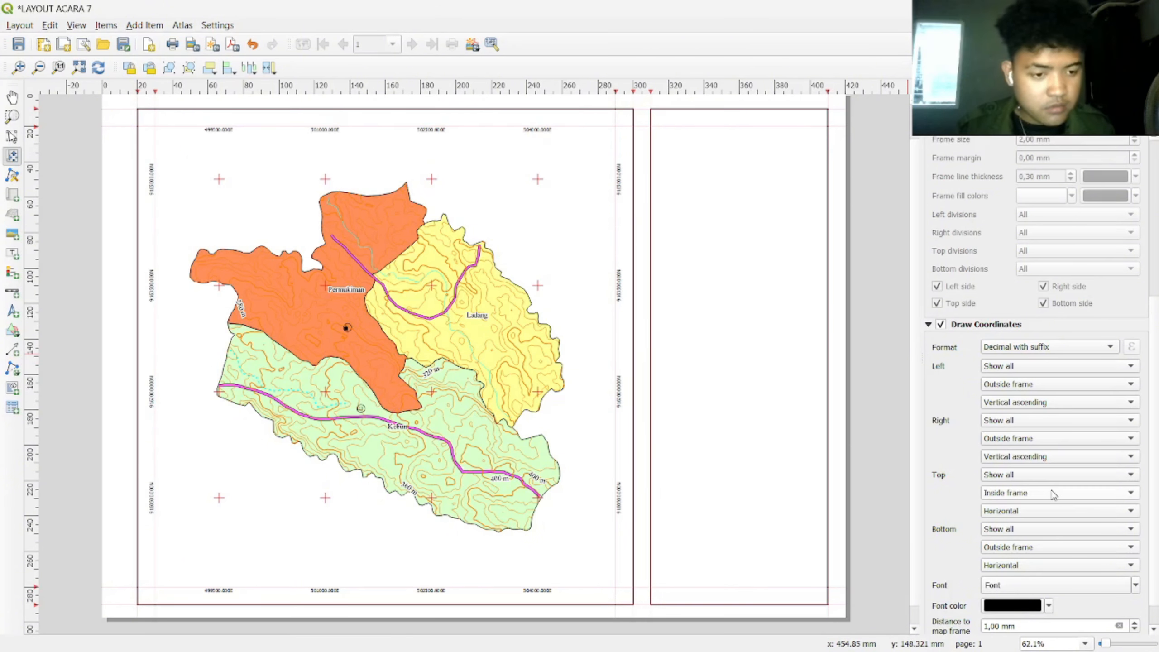
pyautogui.scroll(-1, 1053, 495)
# Step: Set the coordinate label font to Times New Roman Bold, size 12
pyautogui.click(1045, 586)
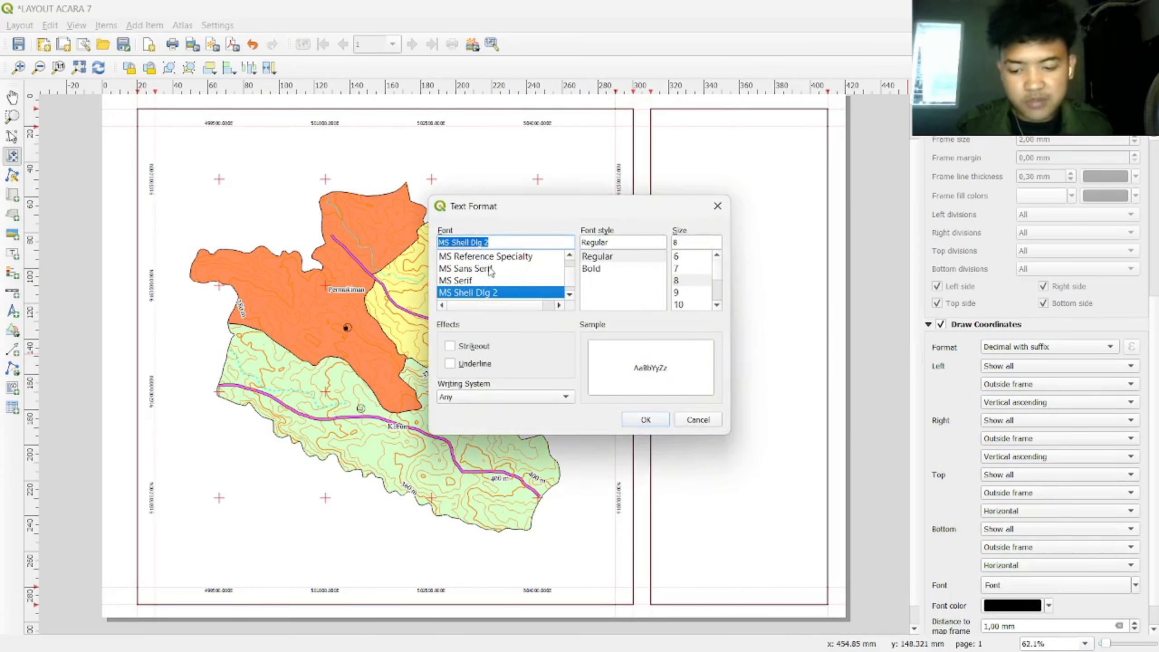
pyautogui.write('ti')
pyautogui.press('Return')
pyautogui.click(1062, 588)
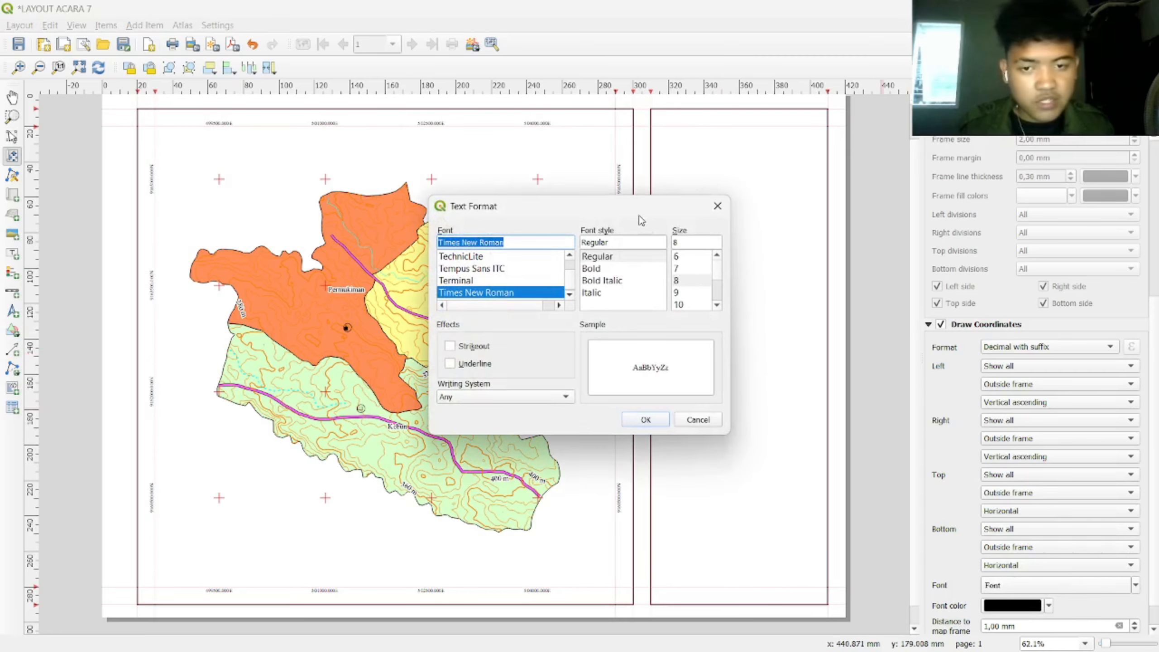
pyautogui.click(610, 269)
pyautogui.click(689, 240)
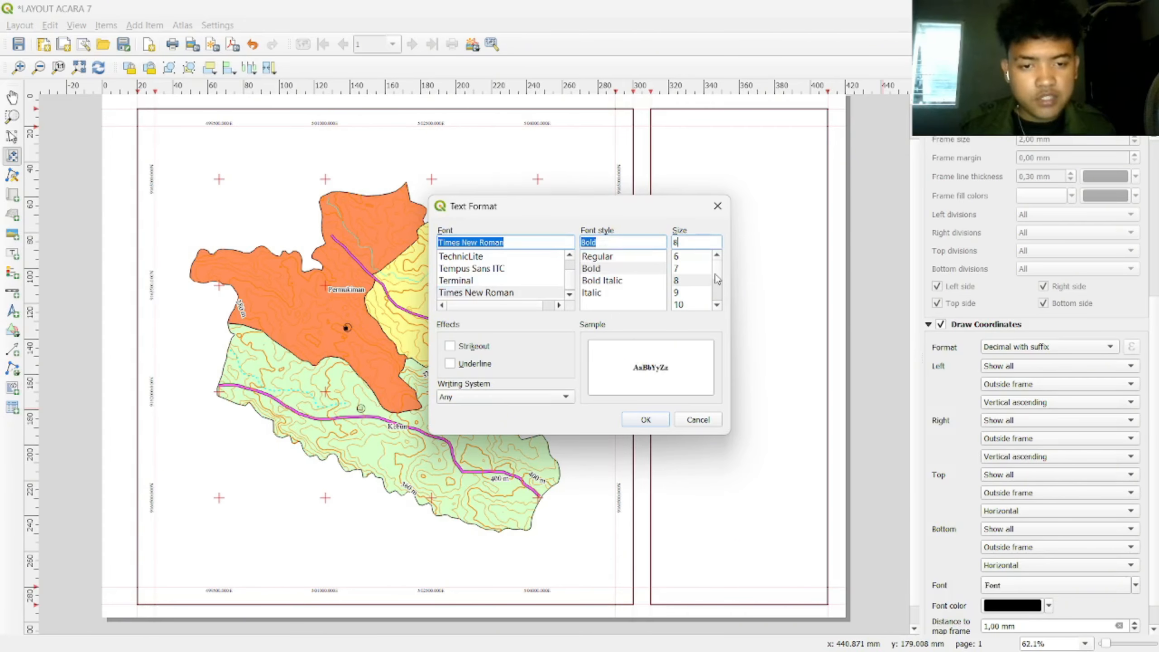
pyautogui.moveTo(716, 274); pyautogui.dragTo(716, 279)
pyautogui.click(691, 293)
pyautogui.click(646, 420)
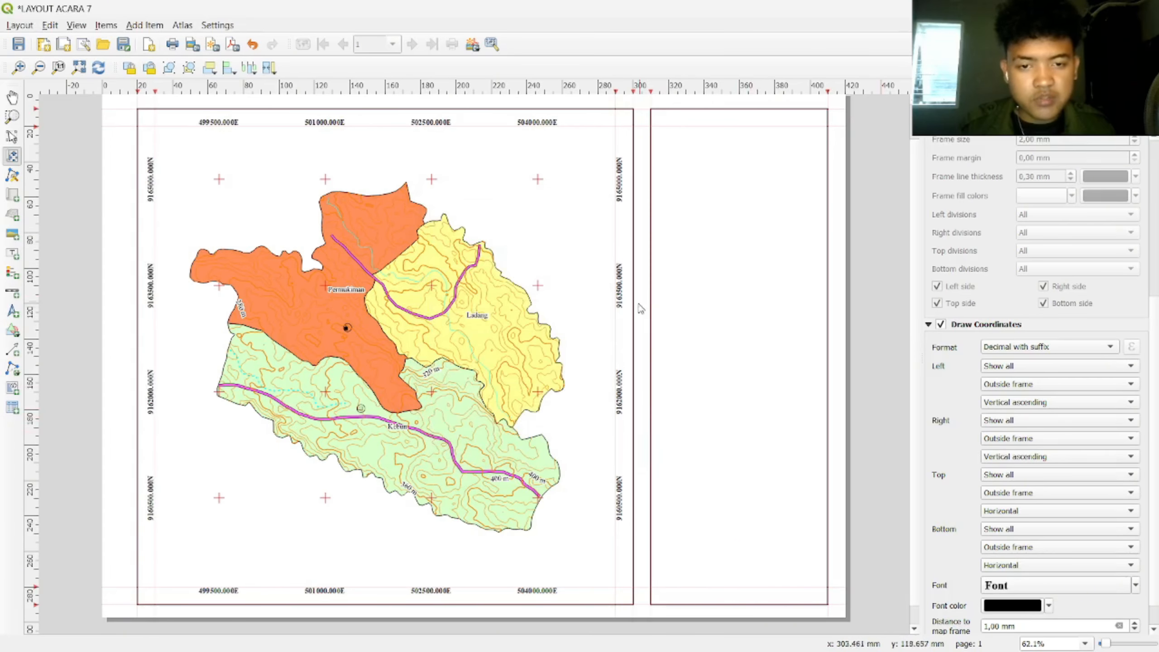
# Step: Reduce the coordinate label precision to 0 decimal places
pyautogui.scroll(5, 1157, 276)
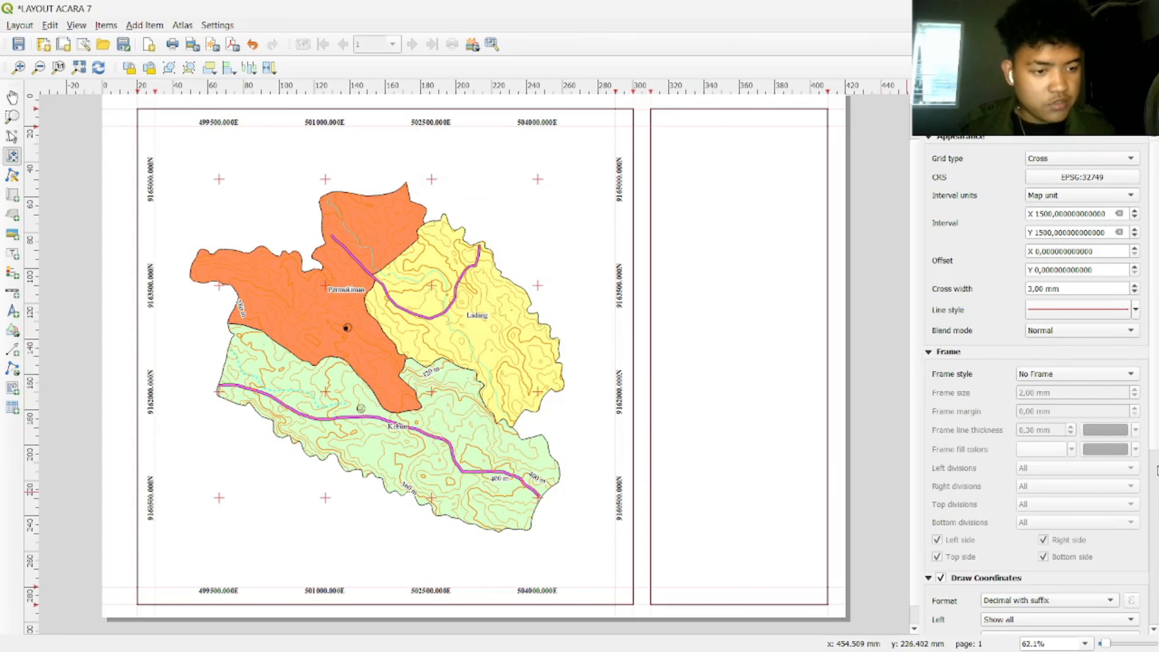
pyautogui.scroll(-5, 1157, 471)
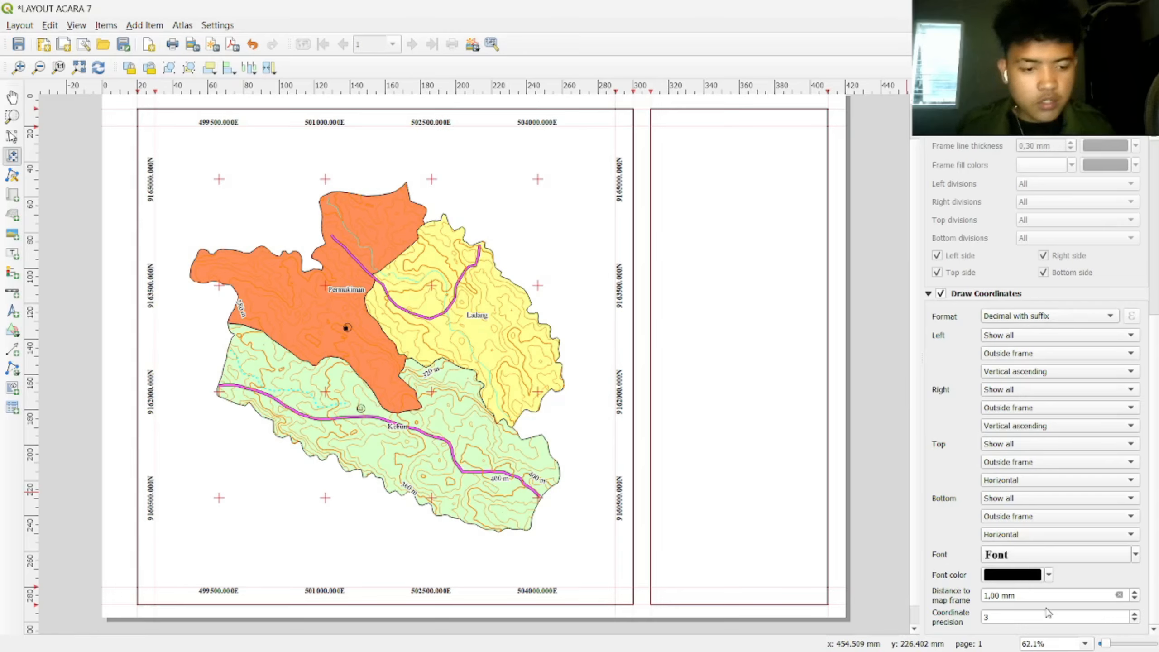
pyautogui.click(1136, 621)
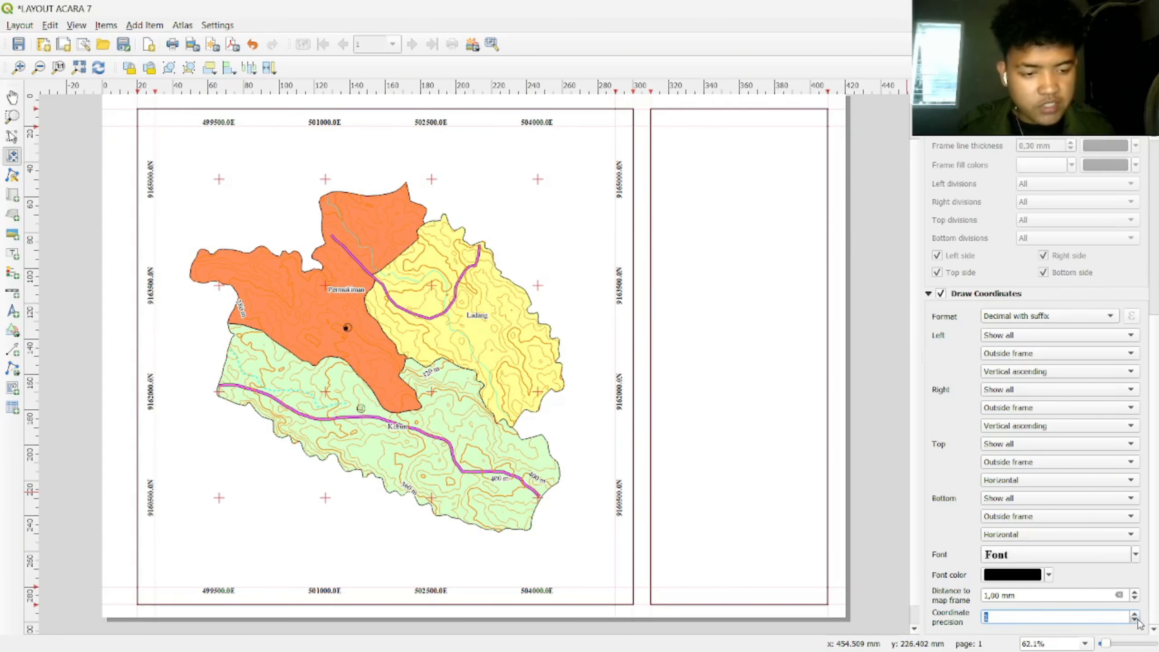
pyautogui.click(1136, 622)
pyautogui.click(1137, 622)
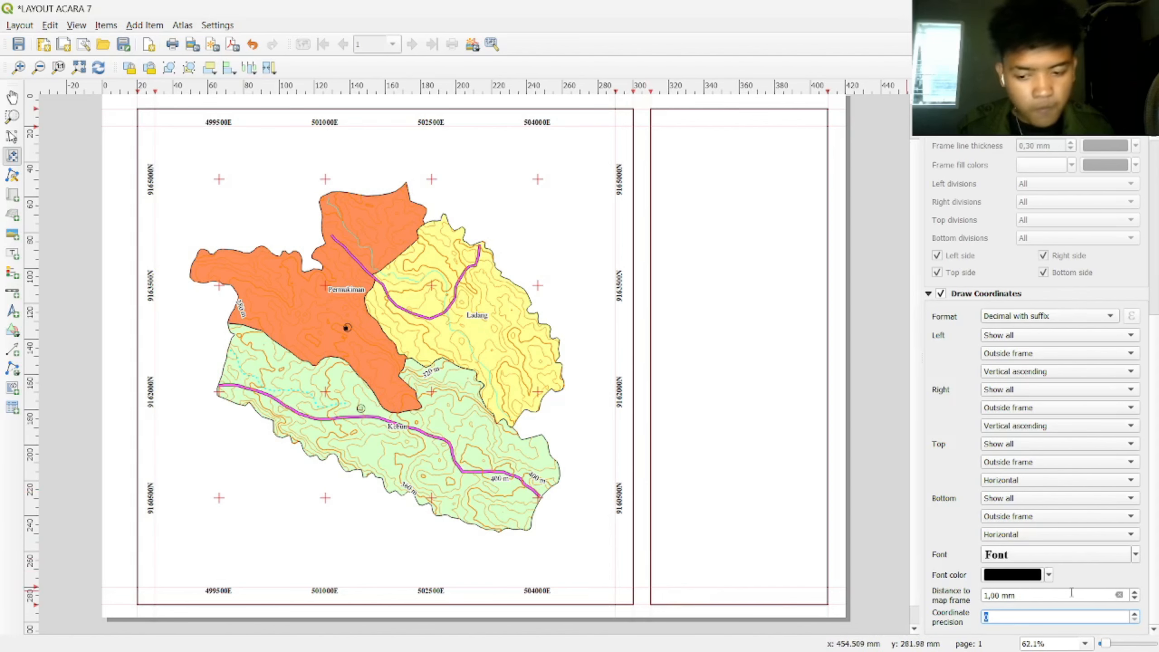
pyautogui.click(945, 141)
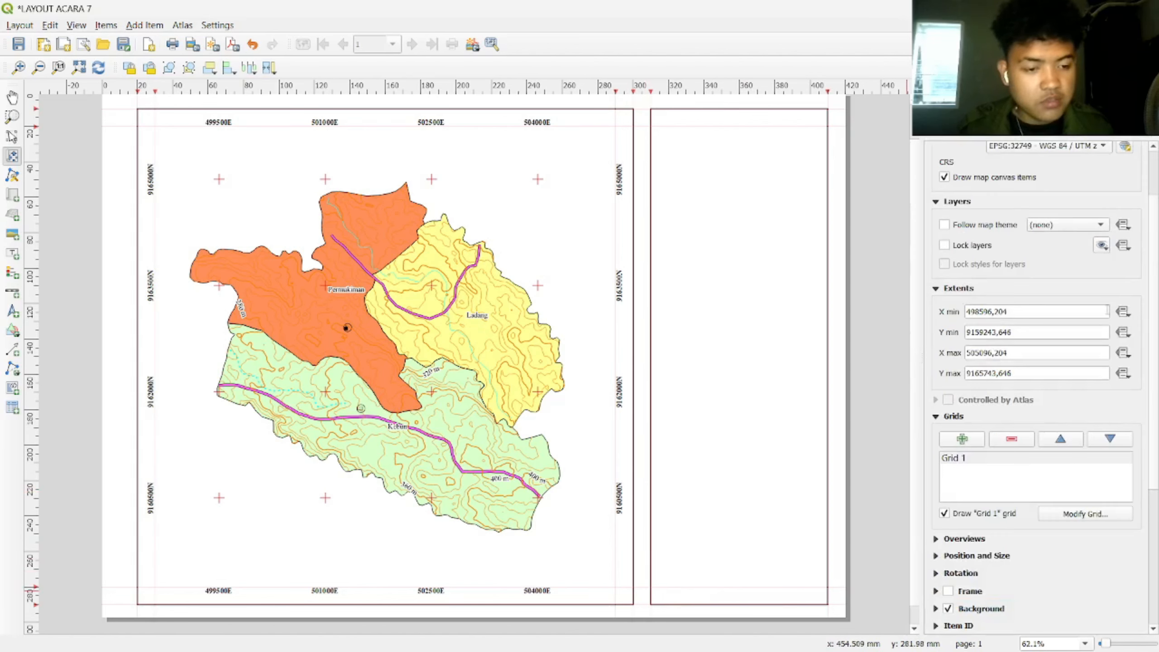
# Step: Enable the map item's Frame and raise its thickness to 0.50 mm
pyautogui.scroll(-5, 1100, 543)
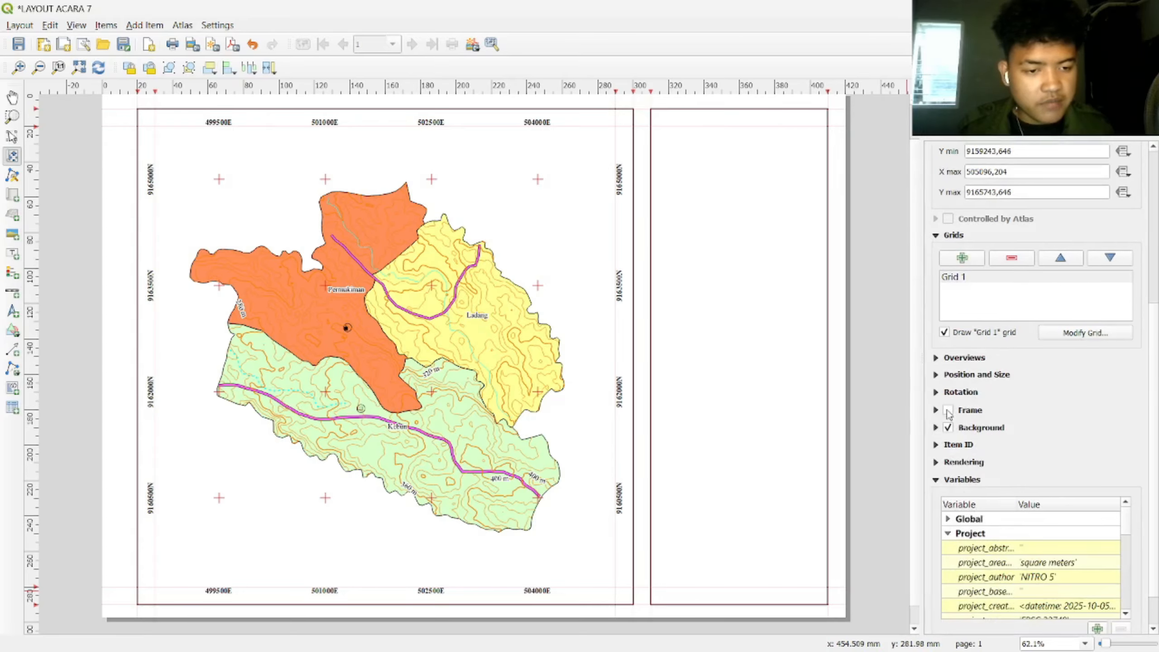
pyautogui.click(948, 410)
pyautogui.moveTo(1031, 456); pyautogui.dragTo(976, 456)
pyautogui.click(1090, 452)
pyautogui.click(1089, 453)
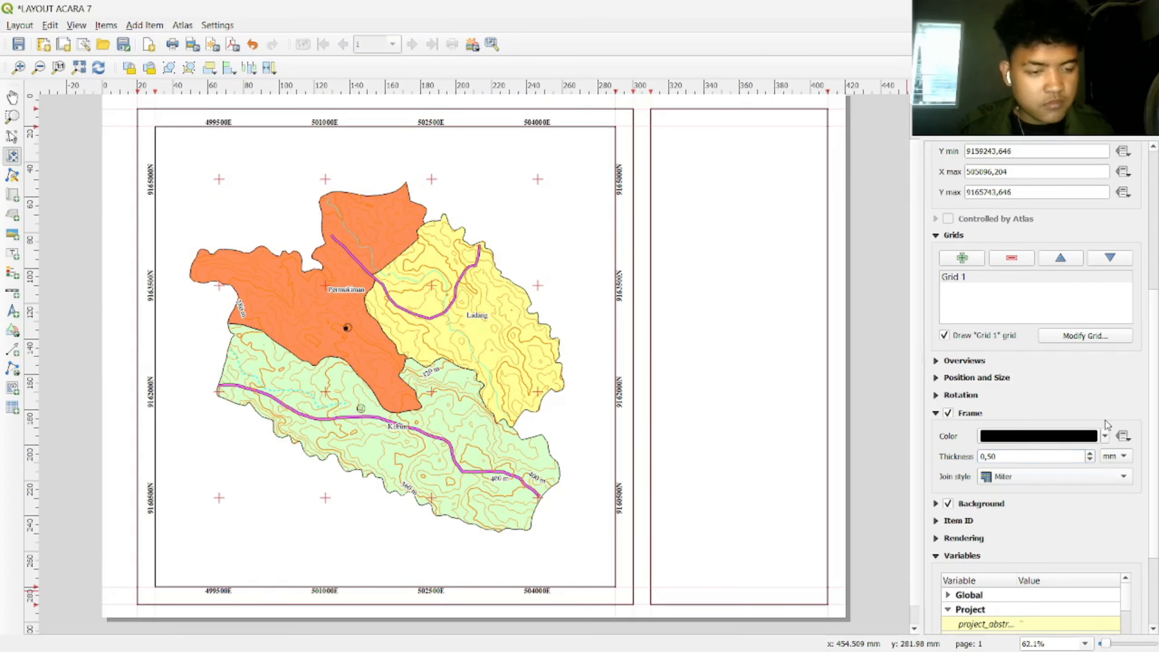
pyautogui.scroll(-1, 1067, 555)
pyautogui.scroll(-2, 1067, 555)
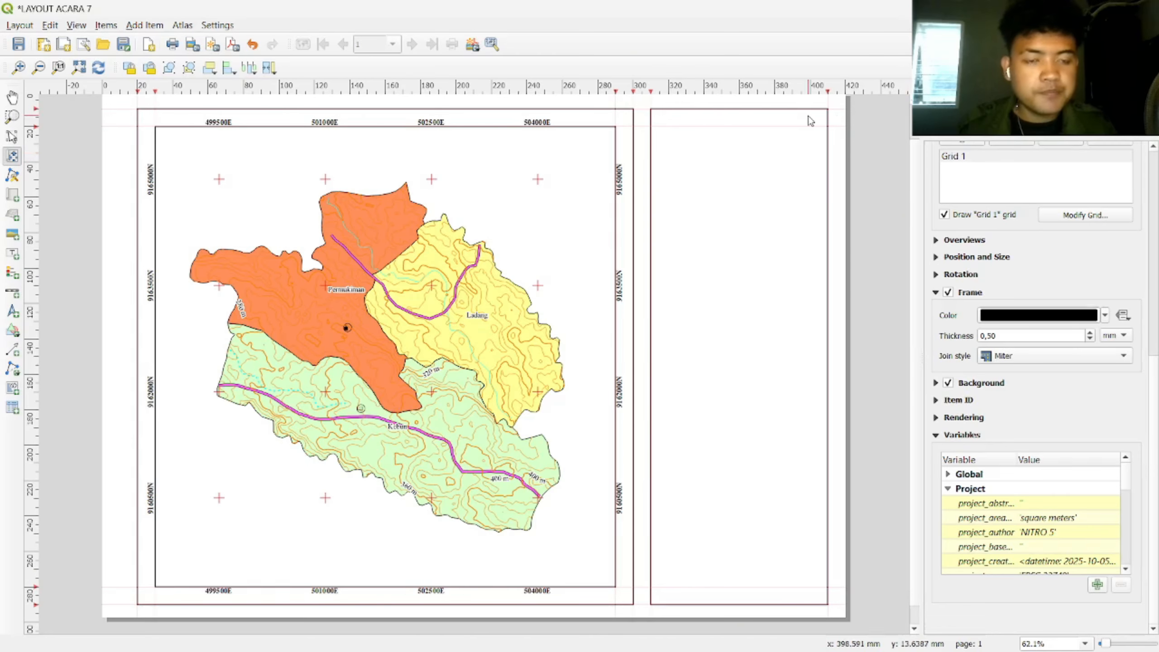
# Step: Add a new vertical guide and change its position from 0 to 360 mm
pyautogui.click(1052, 91)
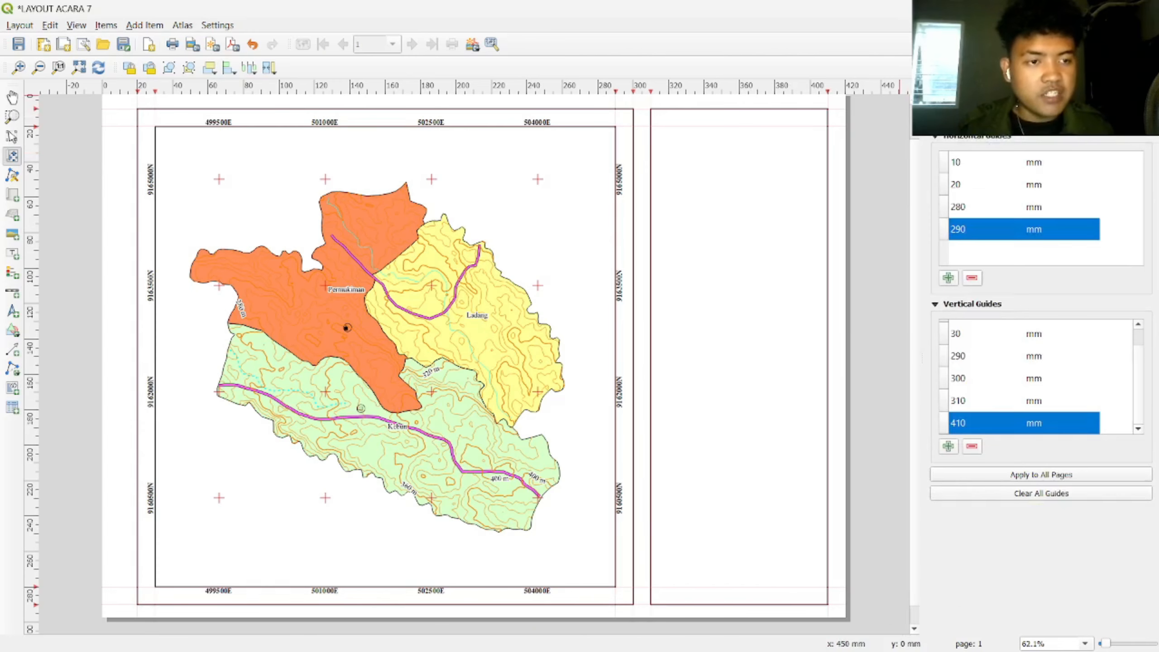
pyautogui.click(947, 446)
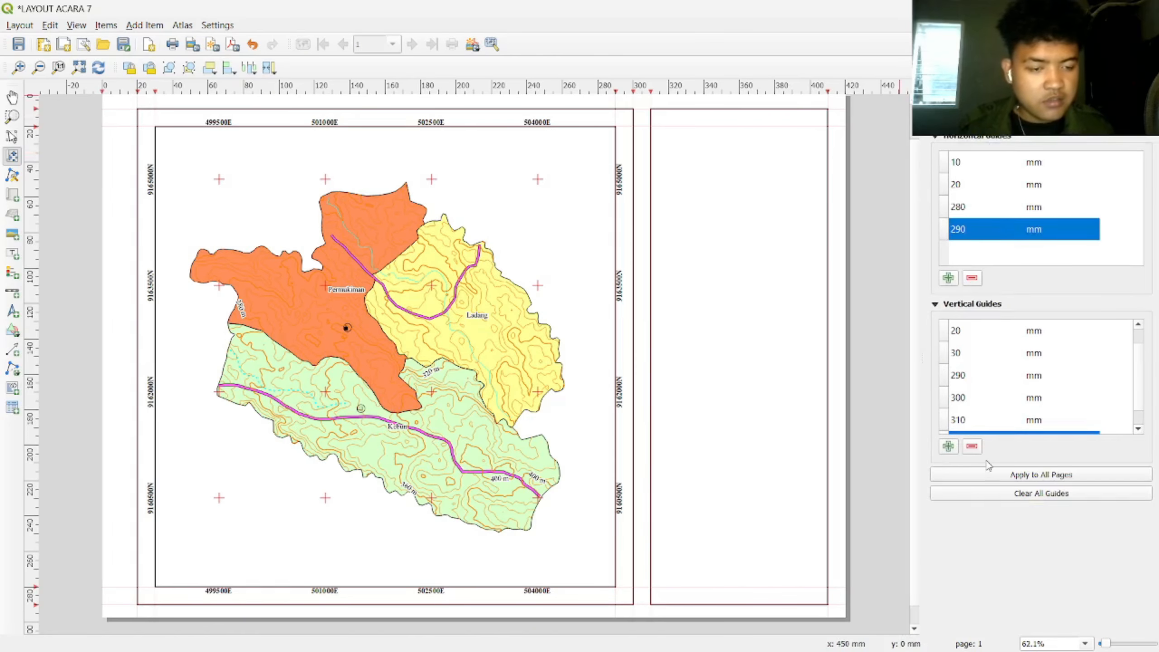
pyautogui.moveTo(1142, 348)
pyautogui.mouseDown()
pyautogui.moveTo(1142, 370)
pyautogui.moveTo(1127, 377)
pyautogui.moveTo(1136, 330)
pyautogui.mouseUp()
pyautogui.click(1034, 330)
pyautogui.doubleClick(968, 331)
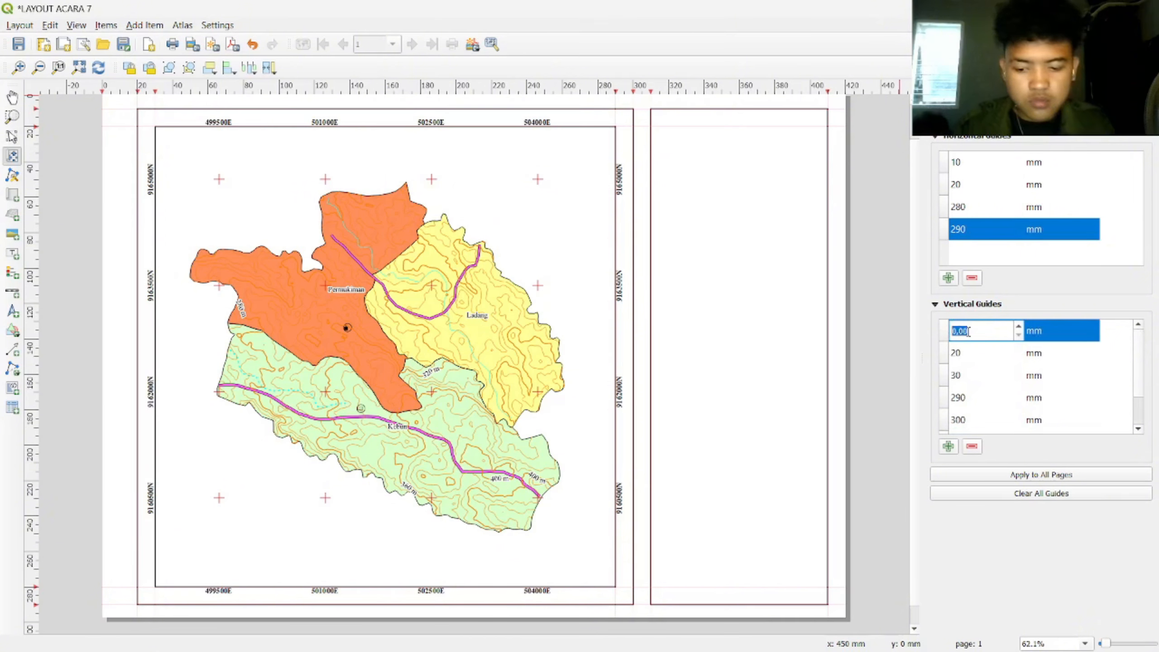
pyautogui.write('360')
pyautogui.press('Return')
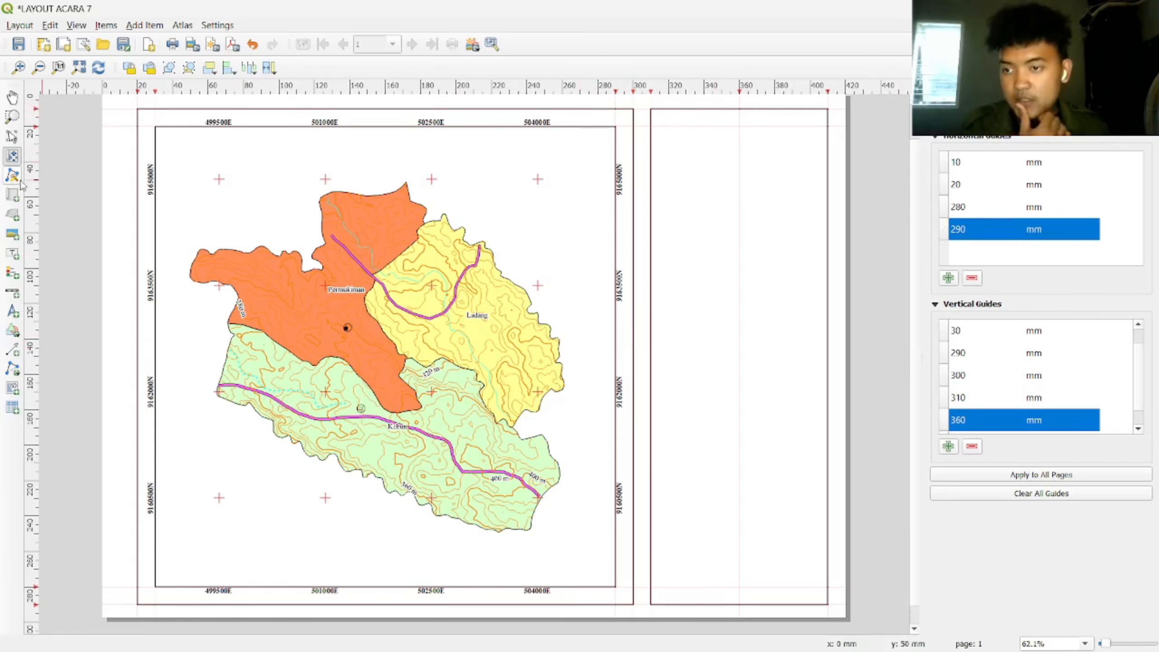
# Step: Add a picture frame at the top right, load the UPN logo, and set placement to Middle
pyautogui.click(12, 233)
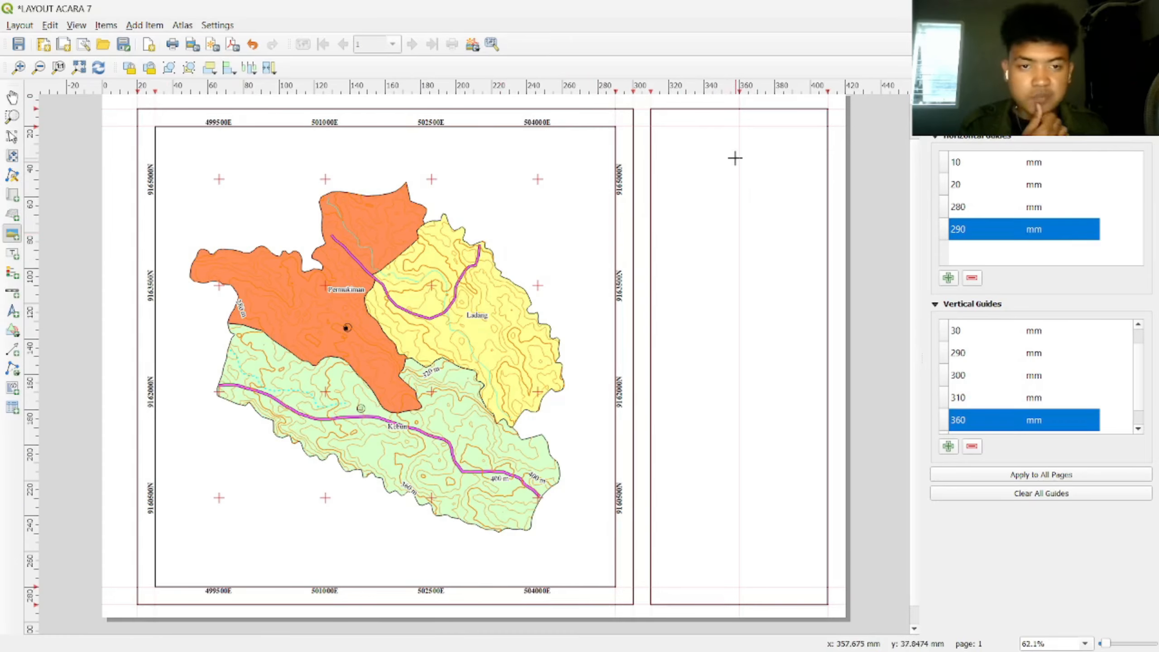
pyautogui.moveTo(719, 118); pyautogui.dragTo(758, 147)
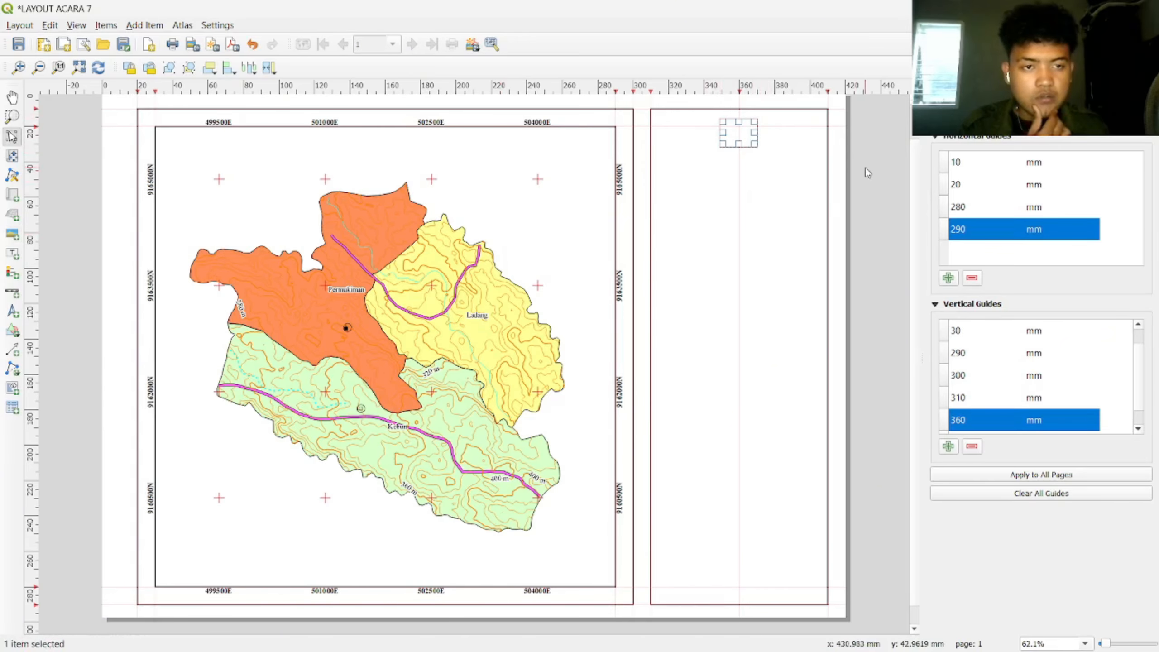
pyautogui.rightClick(974, 139)
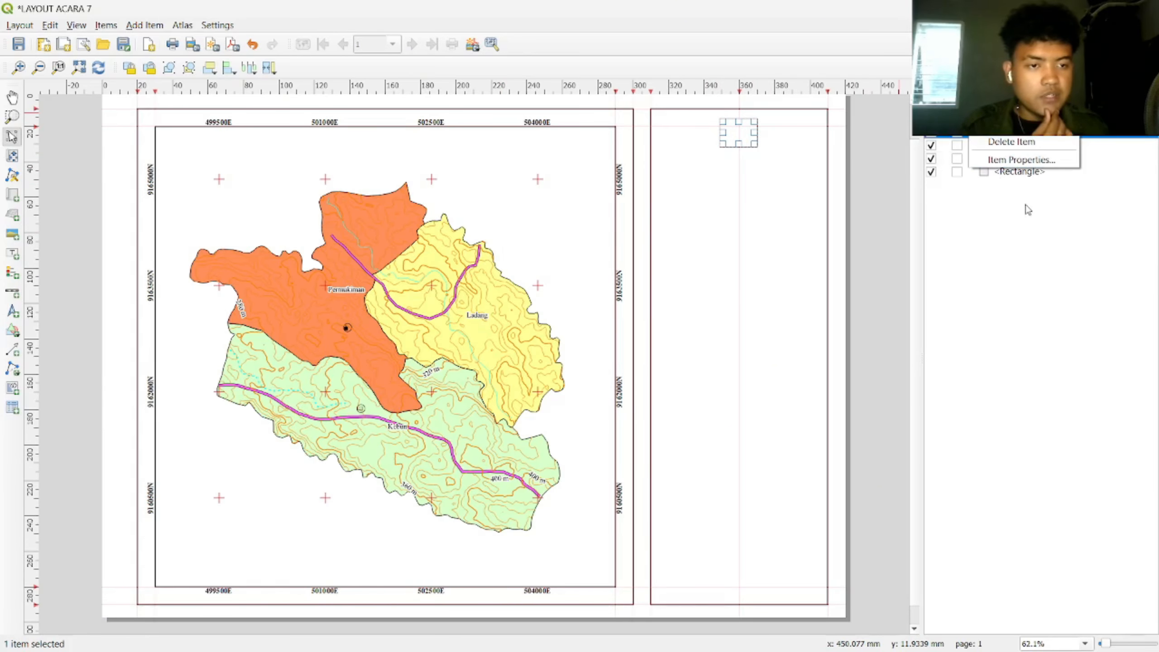
pyautogui.click(1025, 161)
pyautogui.click(1101, 172)
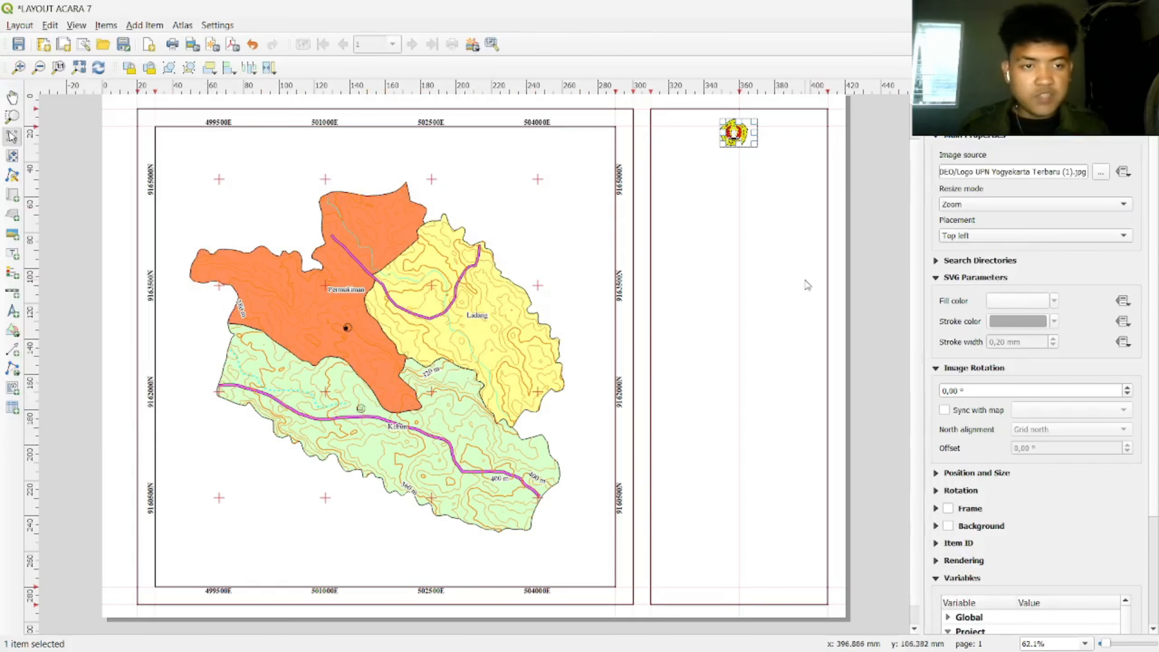
pyautogui.scroll(5, 775, 159)
pyautogui.scroll(-2, 716, 158)
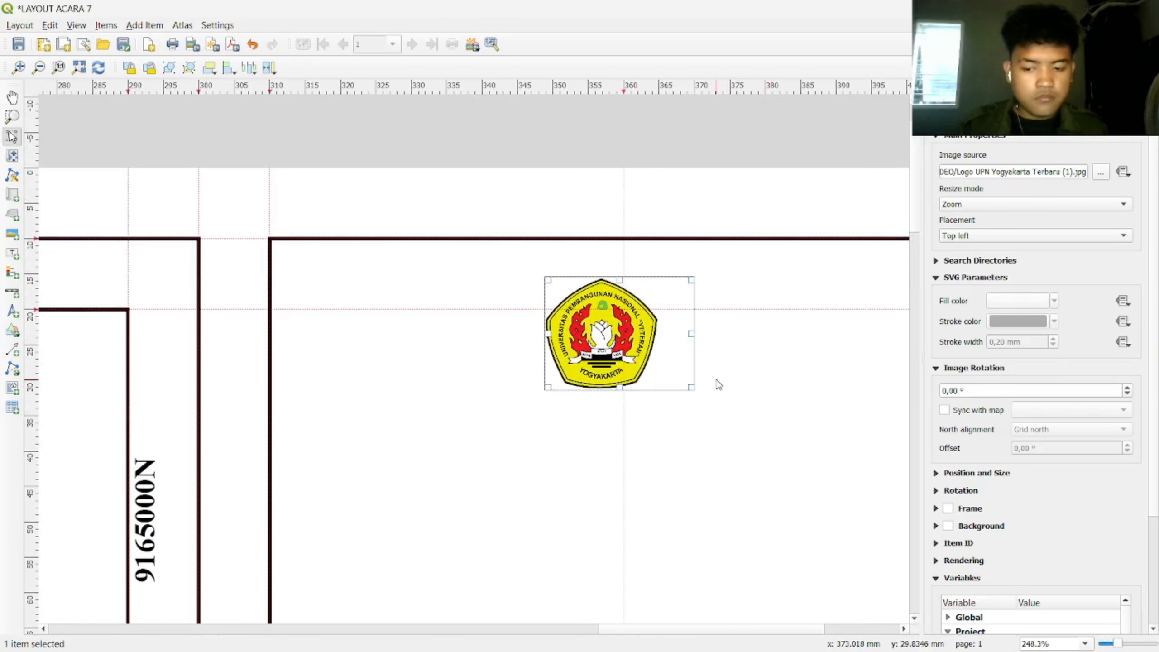
pyautogui.click(1027, 235)
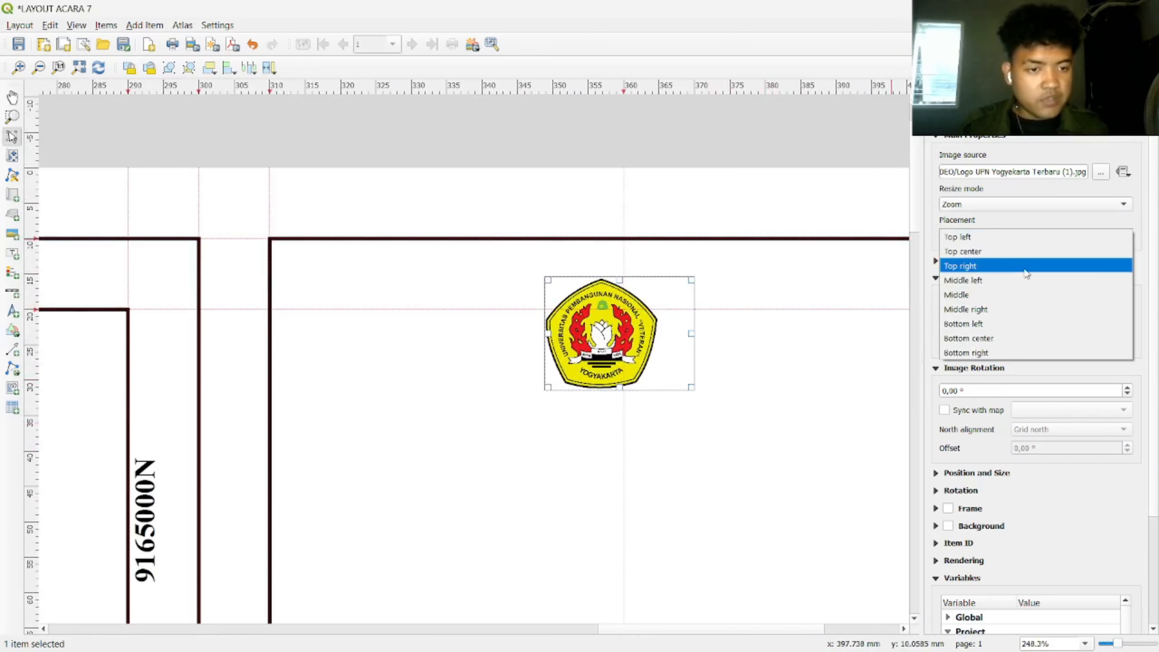
pyautogui.click(1021, 293)
# Step: Enlarge the logo frame and move it up toward the top of the right-hand panel
pyautogui.moveTo(691, 387); pyautogui.dragTo(704, 404)
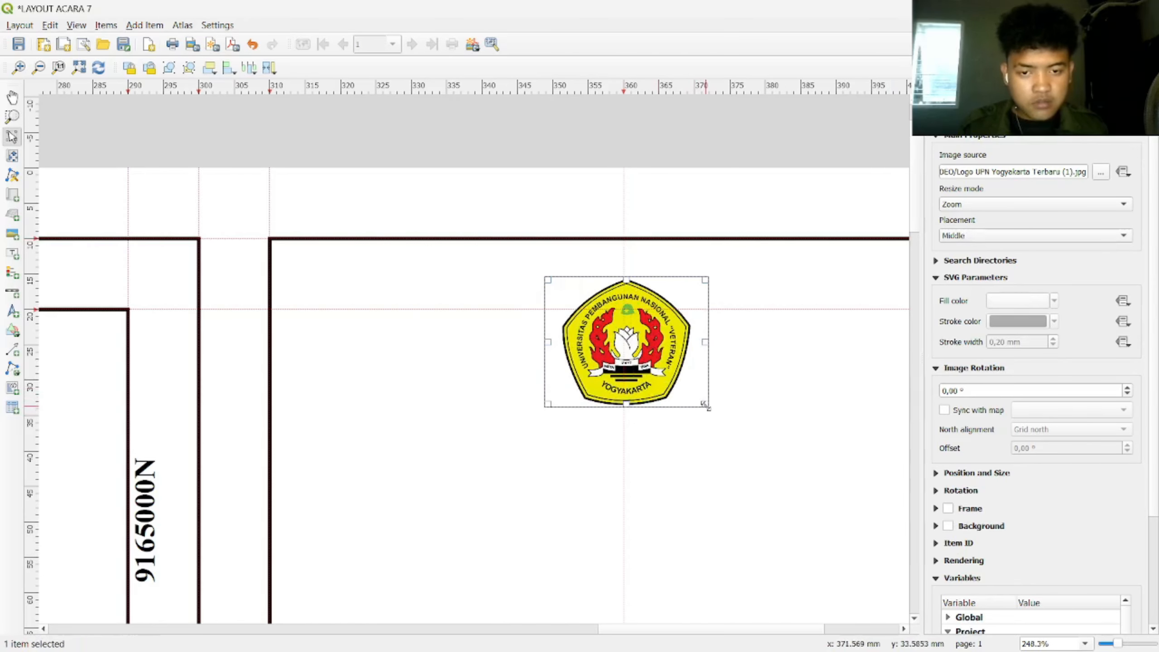
pyautogui.moveTo(633, 353); pyautogui.dragTo(630, 326)
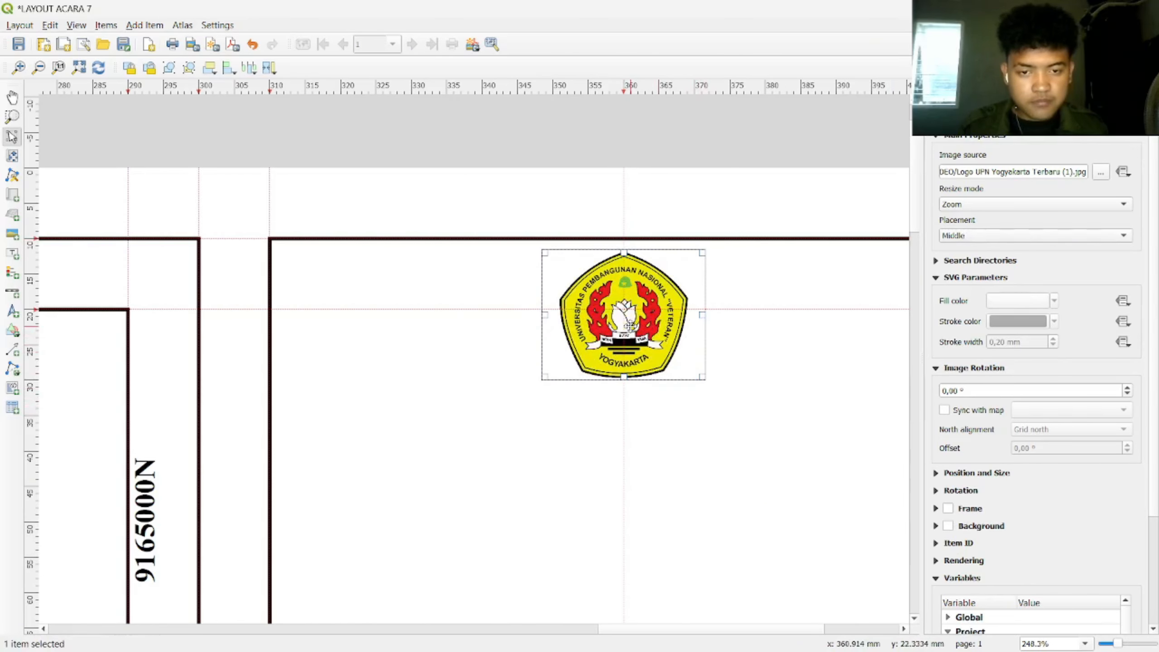
pyautogui.click(776, 383)
pyautogui.scroll(-5, 724, 404)
pyautogui.scroll(2, 738, 355)
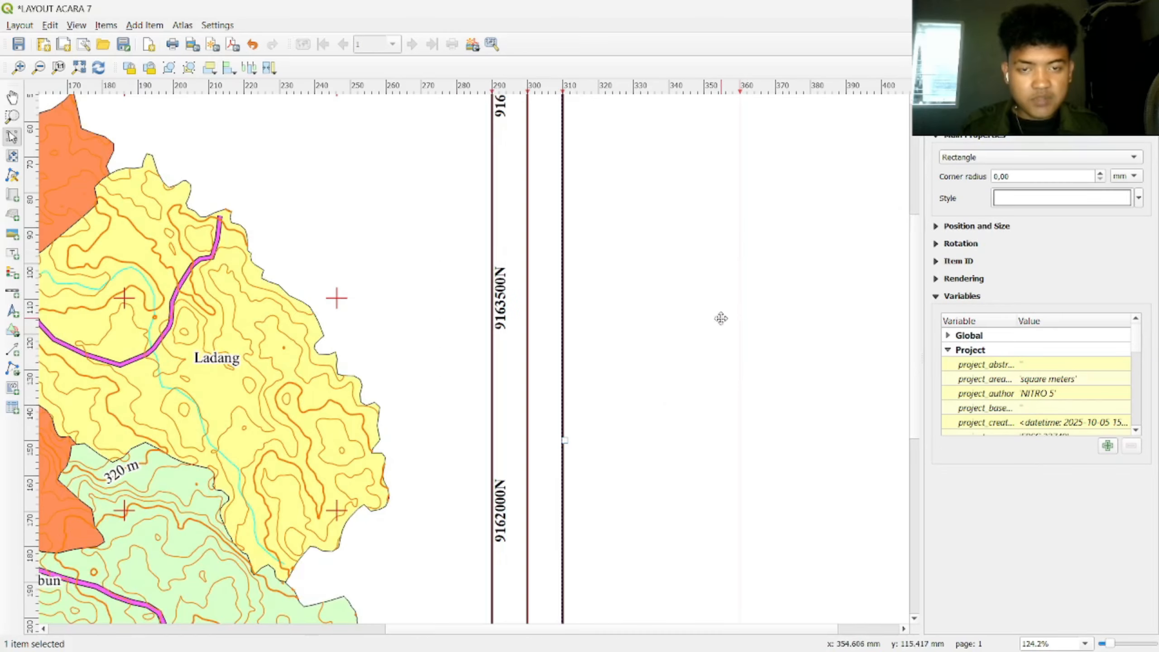
pyautogui.moveTo(771, 182); pyautogui.dragTo(761, 453)
pyautogui.moveTo(726, 382); pyautogui.dragTo(694, 639)
pyautogui.click(719, 262)
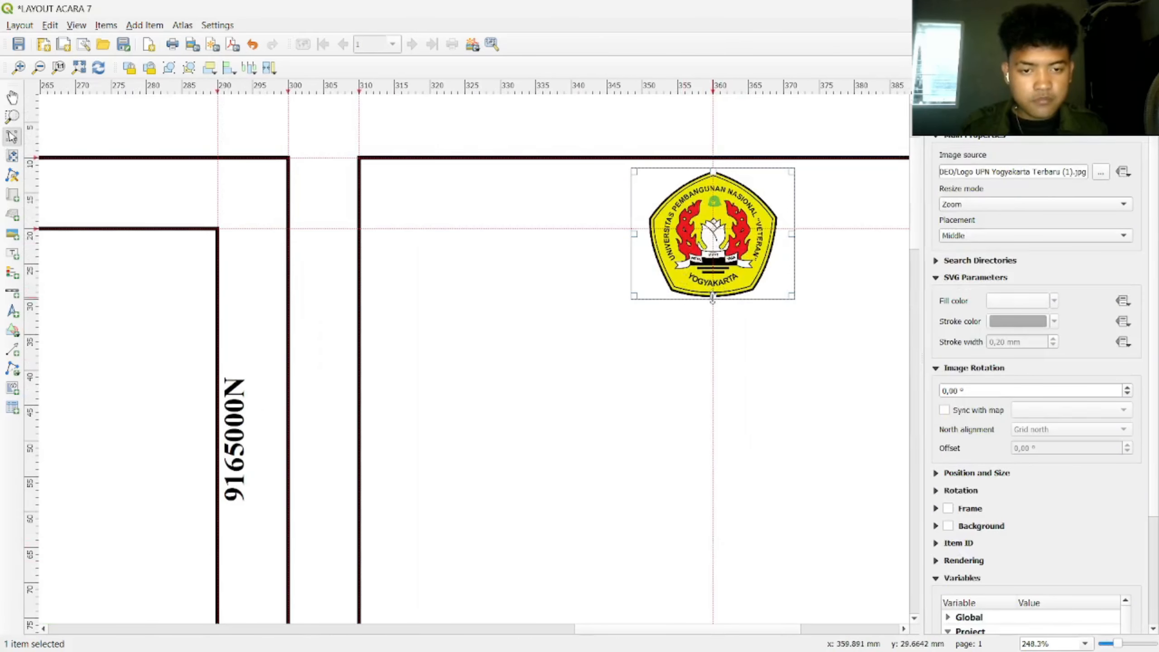
pyautogui.moveTo(712, 299); pyautogui.dragTo(713, 308)
# Step: Undo an accidental border-rectangle move and reselect the logo at the page top
pyautogui.click(819, 366)
pyautogui.scroll(-1, 820, 365)
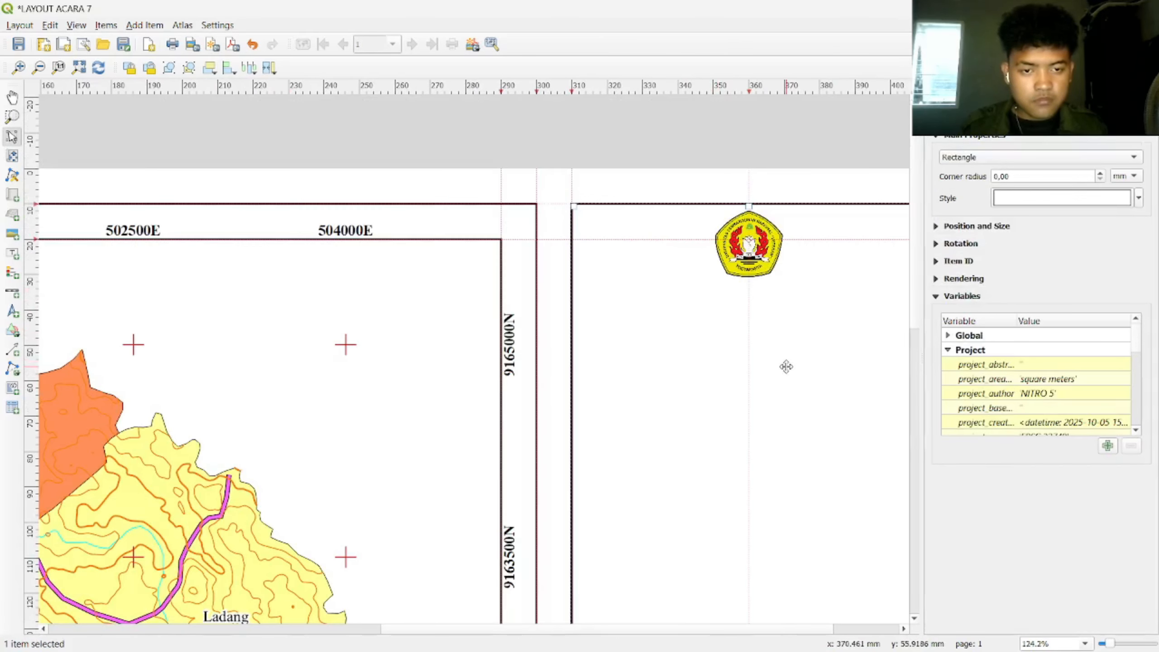
pyautogui.moveTo(786, 367); pyautogui.dragTo(671, 340)
pyautogui.hotkey('ctrl', 'z')
pyautogui.moveTo(797, 343); pyautogui.dragTo(670, 291)
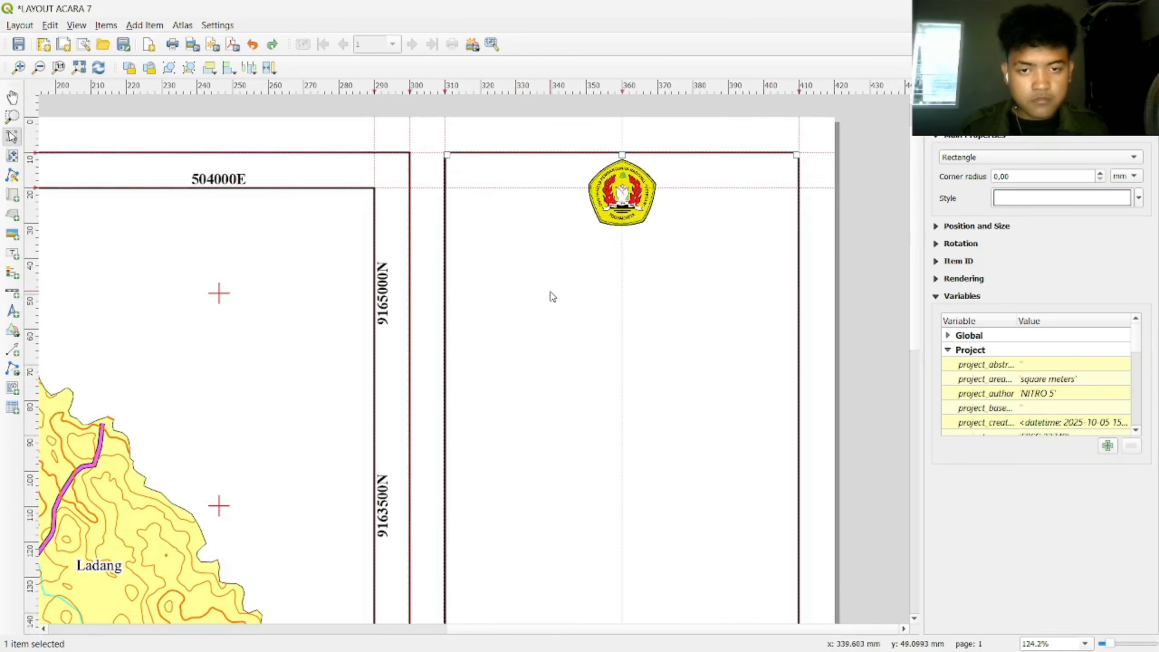
pyautogui.click(864, 277)
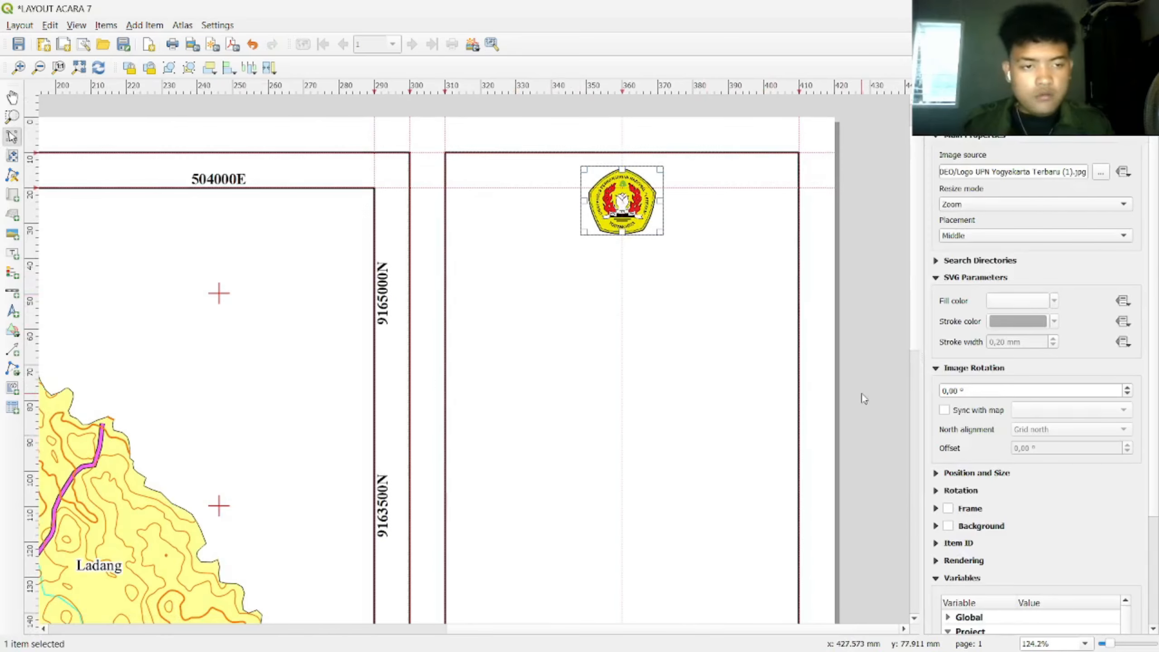
# Step: Add a label box below the logo and paste in the department, faculty, UPN "VETERAN" YOGYAKARTA and 2025 lines
pyautogui.click(14, 254)
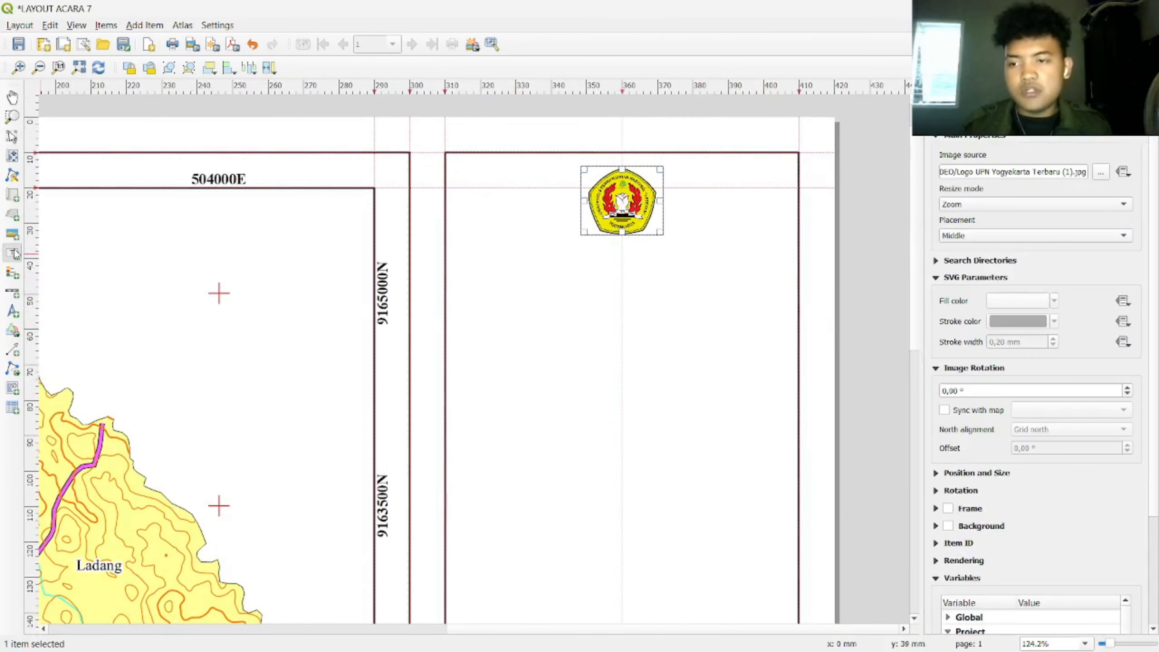
pyautogui.moveTo(511, 255); pyautogui.dragTo(727, 342)
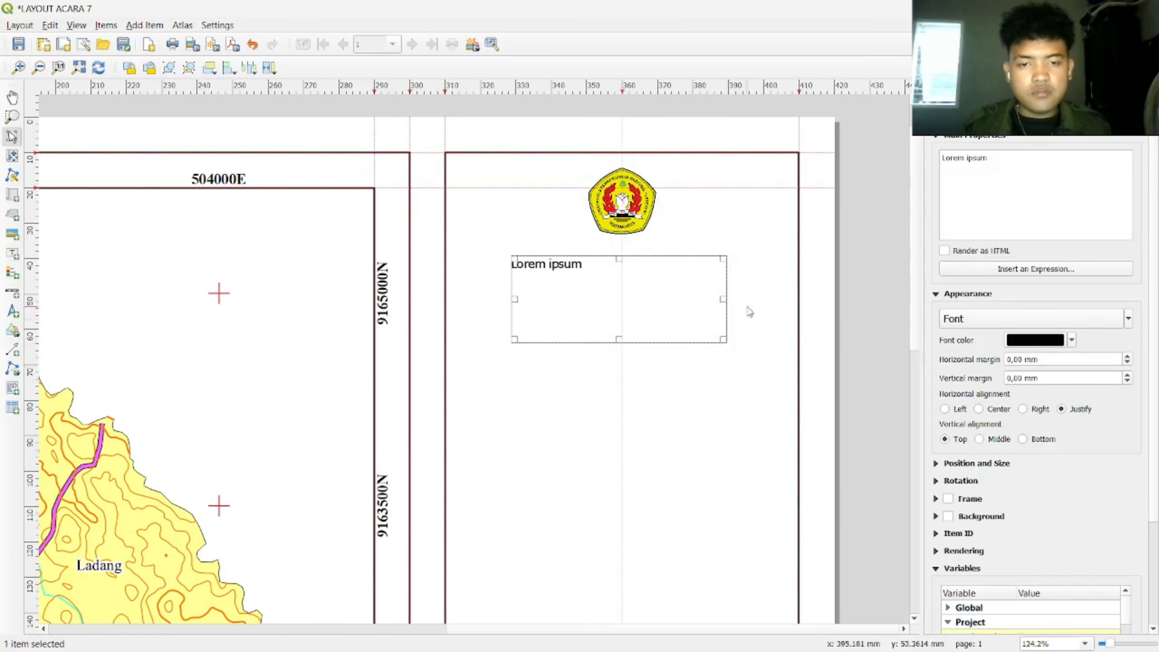
pyautogui.hotkey('ctrl', 'a')
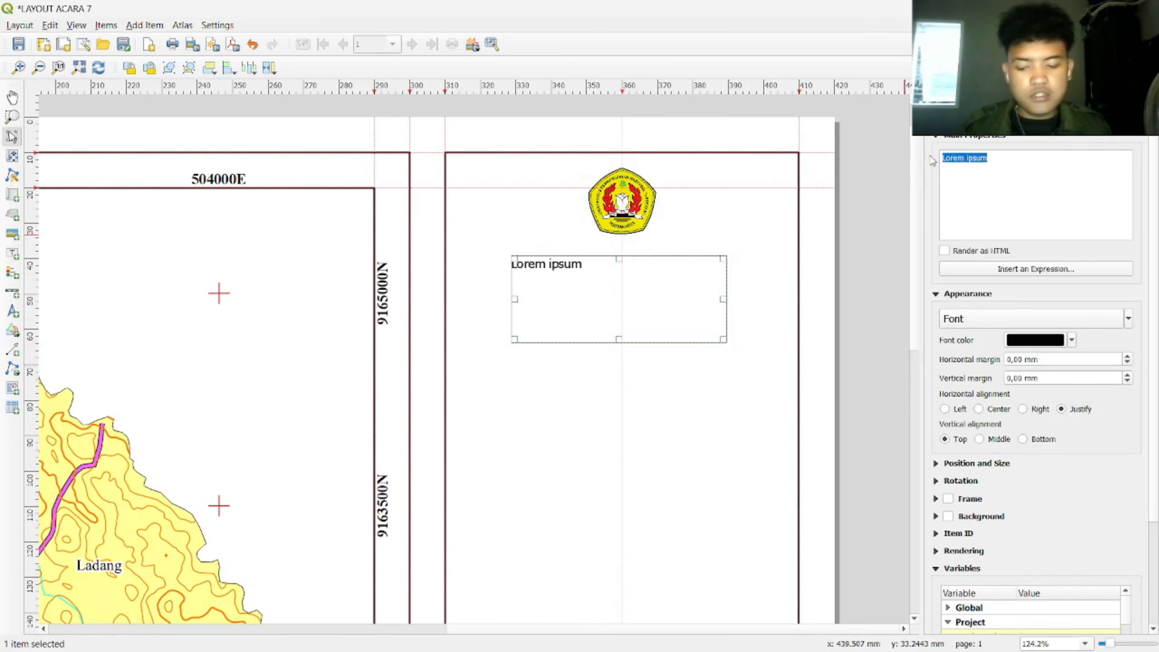
pyautogui.write('JURUSAN TEKNIK LINGKUNGAN FAKULTAS TEKNOLOGI MINERAL DAN ENERGI UPN "VETERAN" YOGYAKARTA 2025')
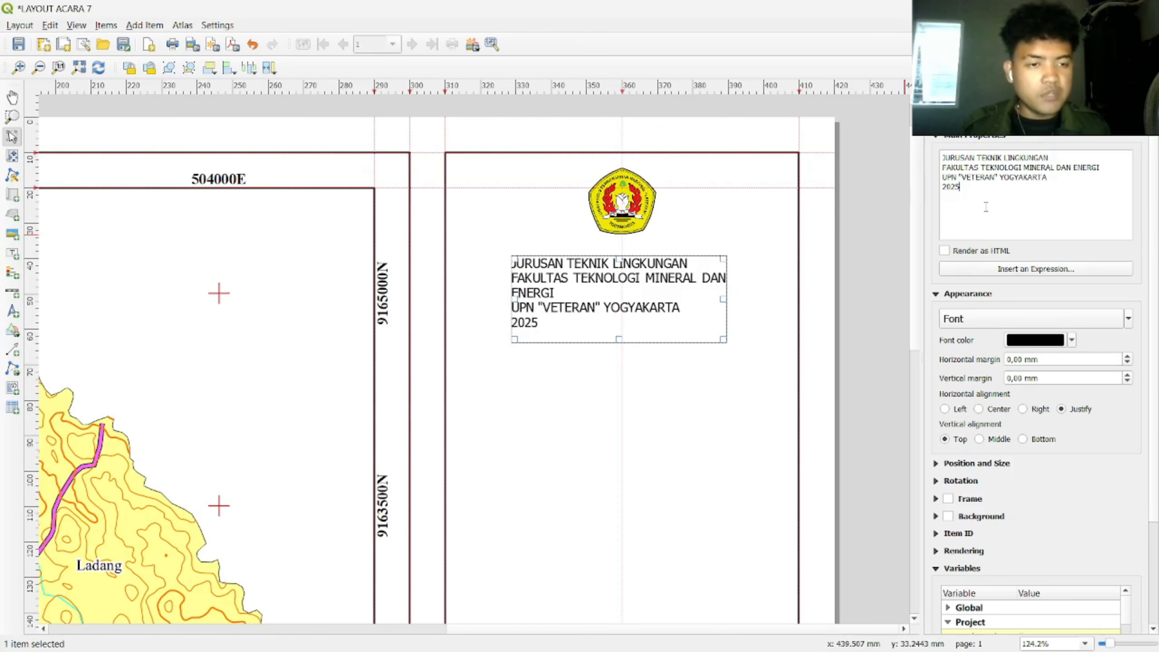
# Step: Set the label font to Times New Roman Bold, size 12
pyautogui.click(1022, 319)
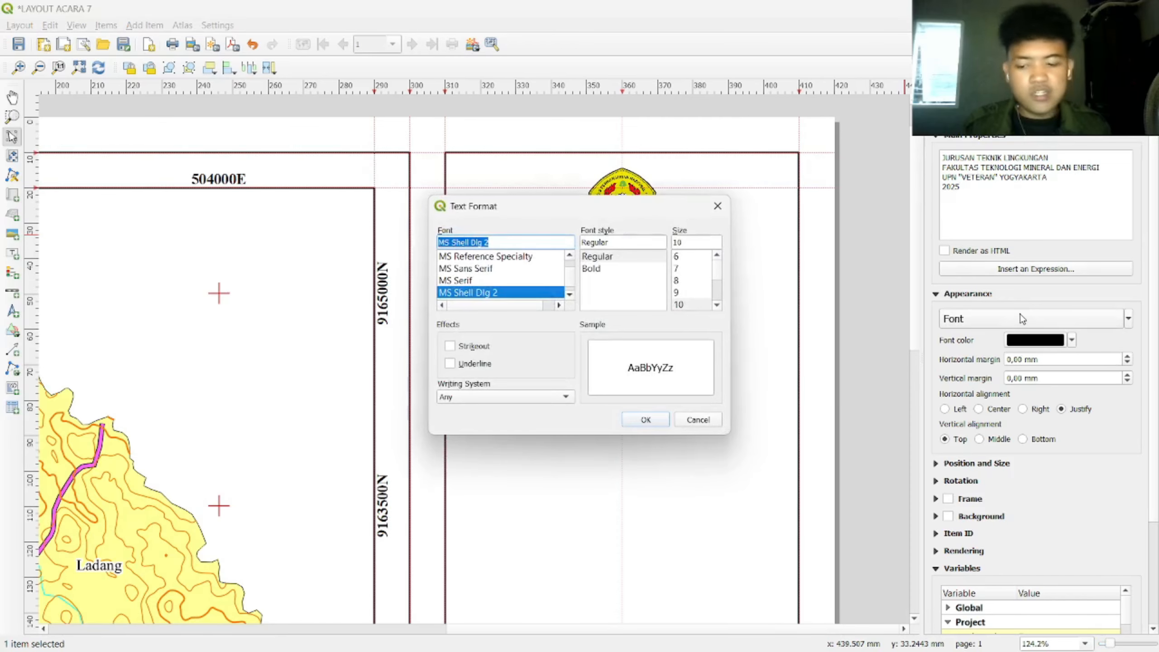
pyautogui.write('ti')
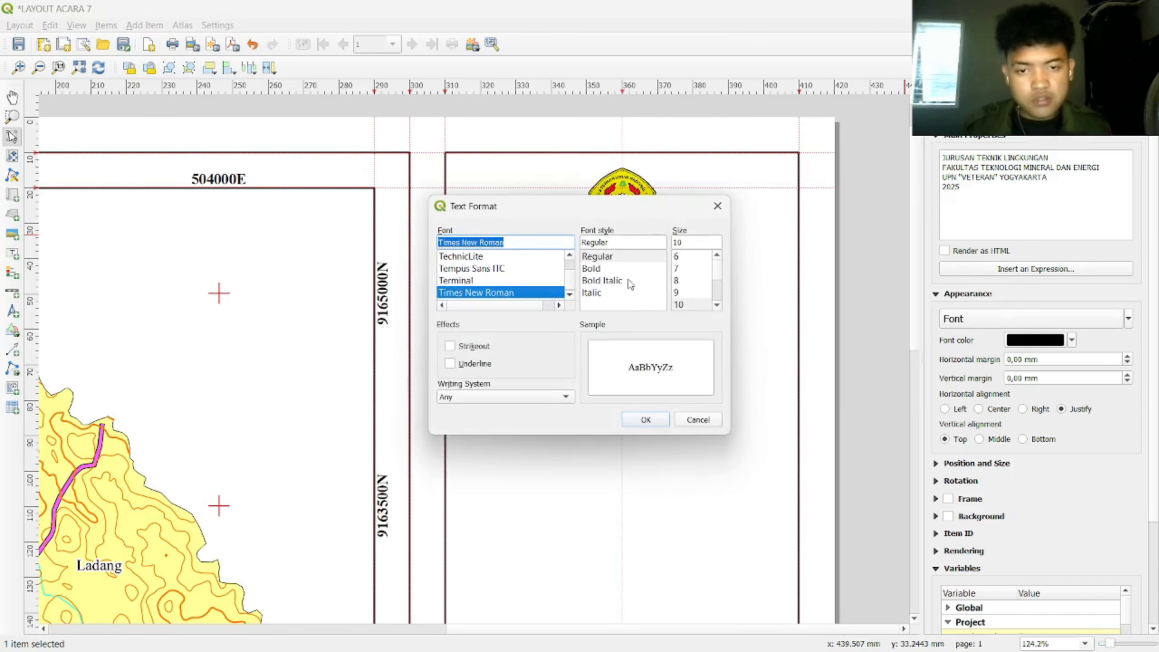
pyautogui.click(631, 271)
pyautogui.click(695, 238)
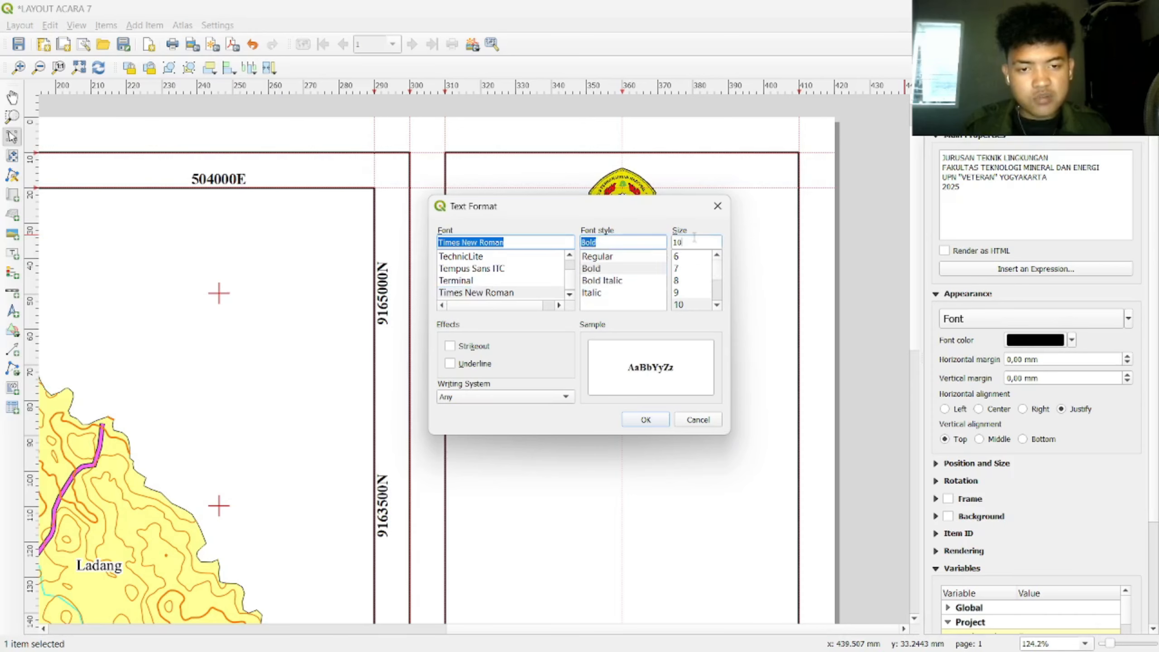
pyautogui.write('1')
pyautogui.press('BackSpace')
pyautogui.press('BackSpace')
pyautogui.write('2')
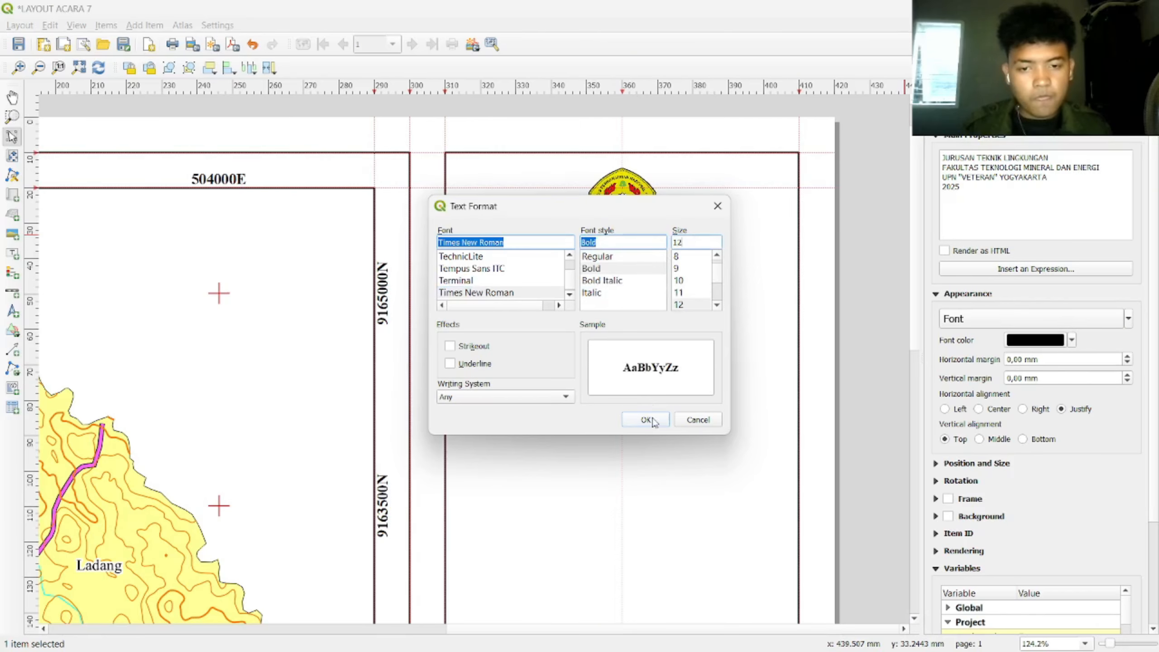
pyautogui.click(647, 420)
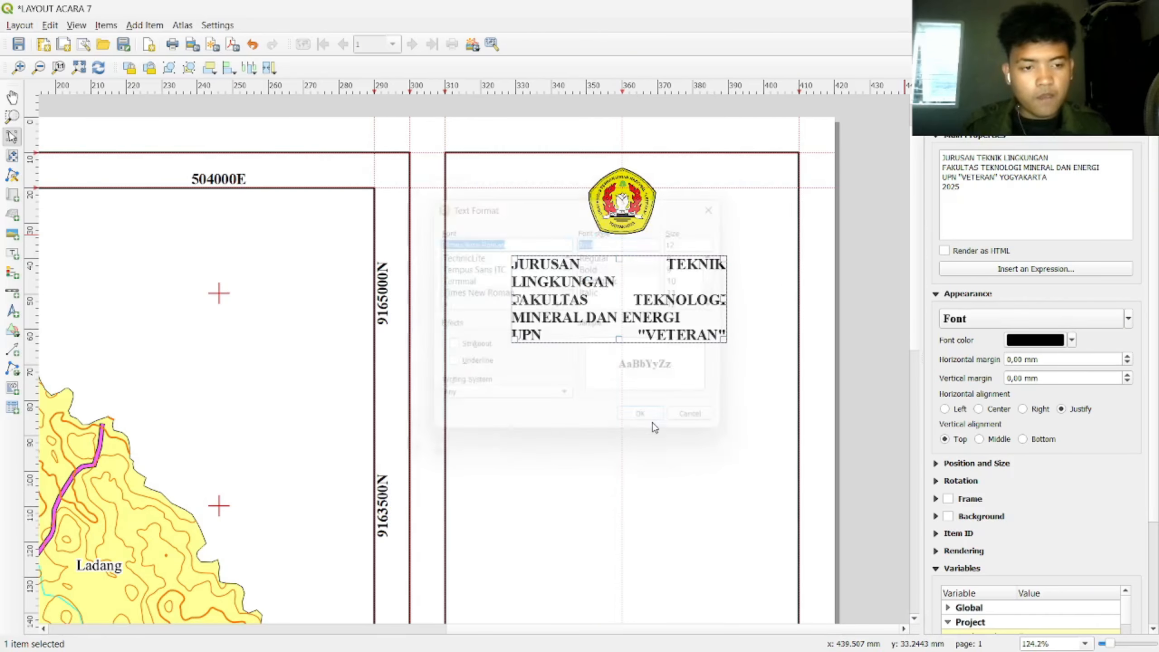
# Step: Centre the label text horizontally and vertically, and widen the box so each line fits
pyautogui.click(979, 409)
pyautogui.click(980, 439)
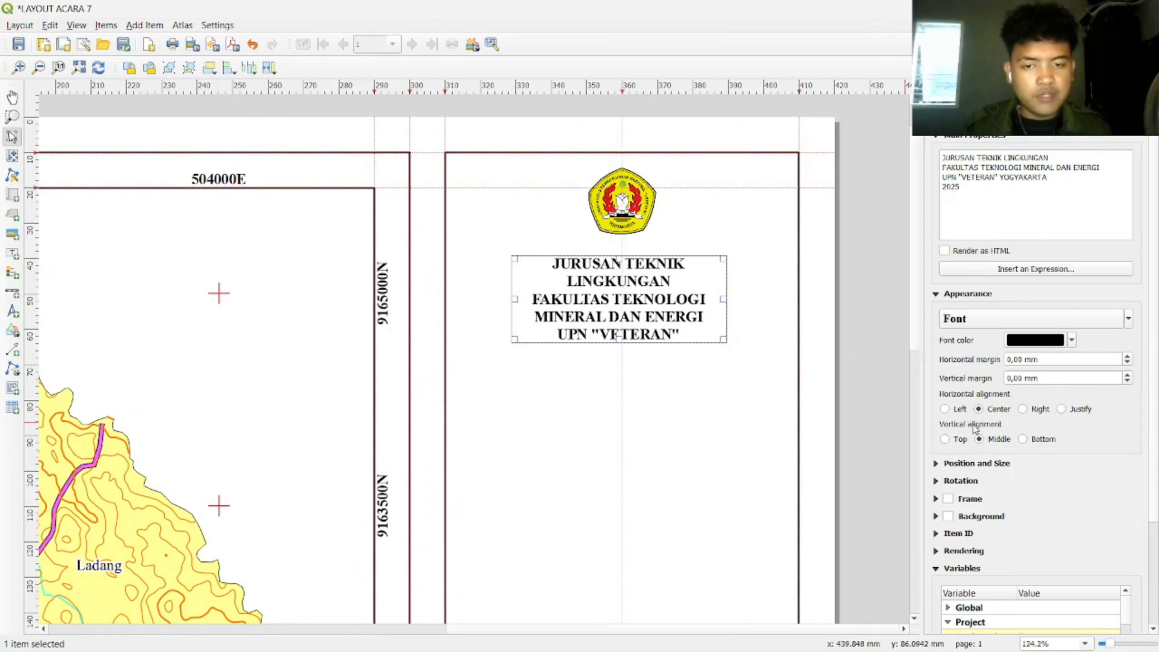
pyautogui.moveTo(725, 300); pyautogui.dragTo(803, 306)
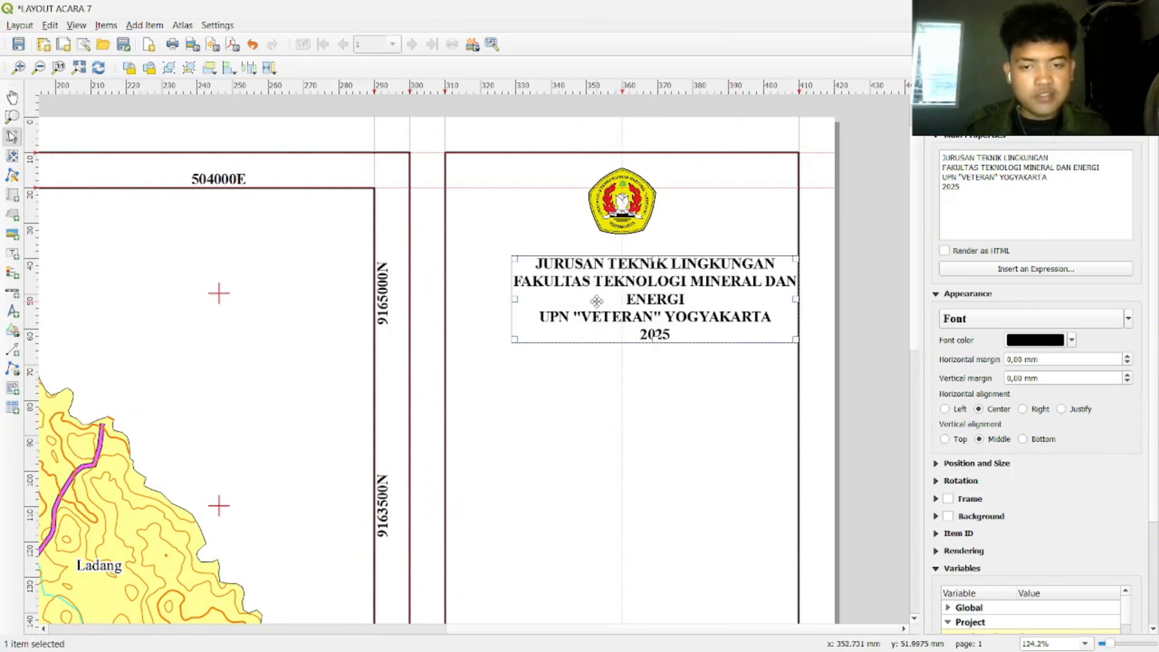
pyautogui.moveTo(514, 300); pyautogui.dragTo(455, 304)
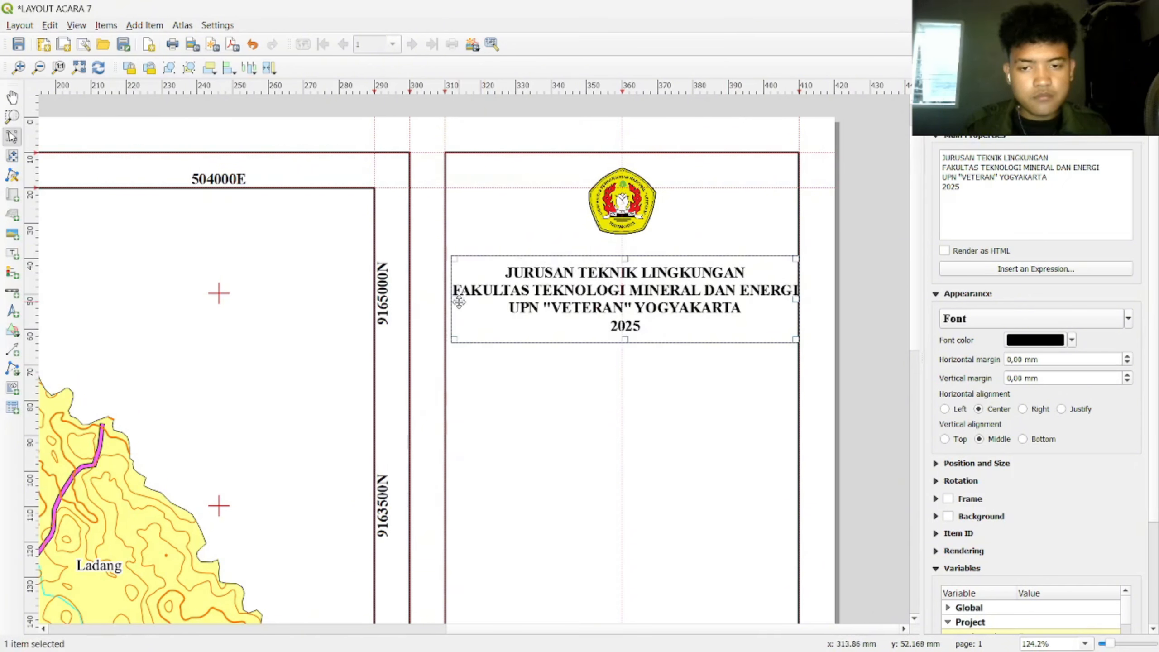
pyautogui.moveTo(652, 307); pyautogui.dragTo(622, 294)
# Step: Add a horizontal guide from the top ruler just under the header text
pyautogui.click(1127, 531)
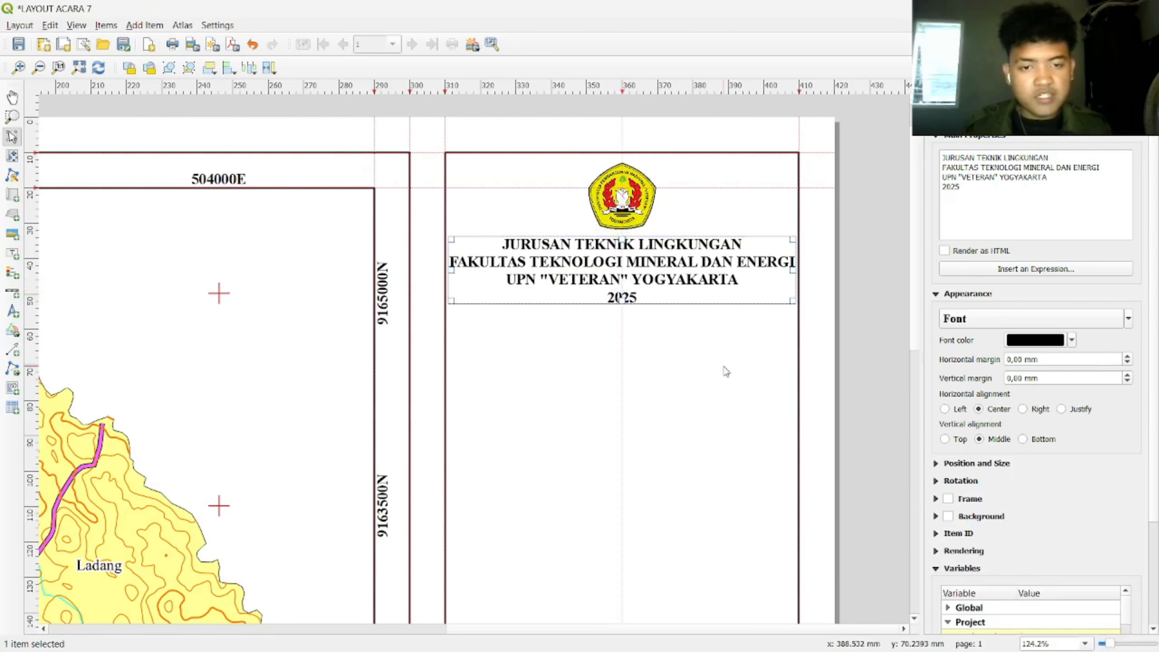
pyautogui.click(770, 305)
pyautogui.moveTo(538, 91); pyautogui.dragTo(532, 314)
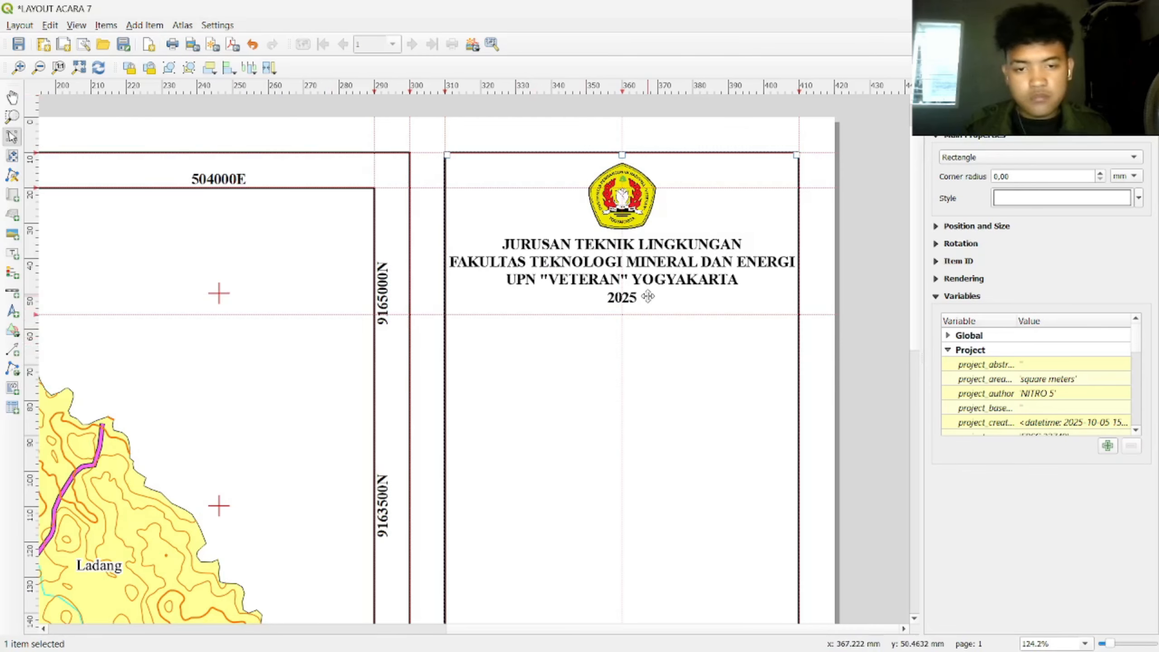
# Step: Draw a polyline along the guide from the frame's left edge to its right edge
pyautogui.click(12, 369)
pyautogui.click(60, 371)
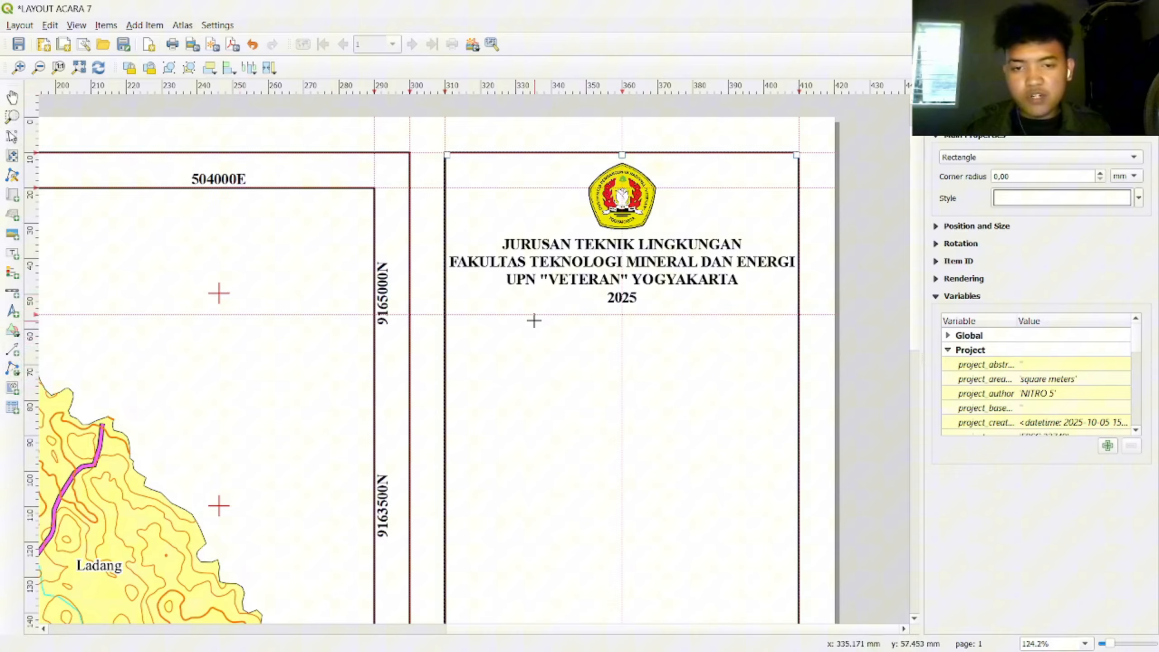
pyautogui.click(446, 314)
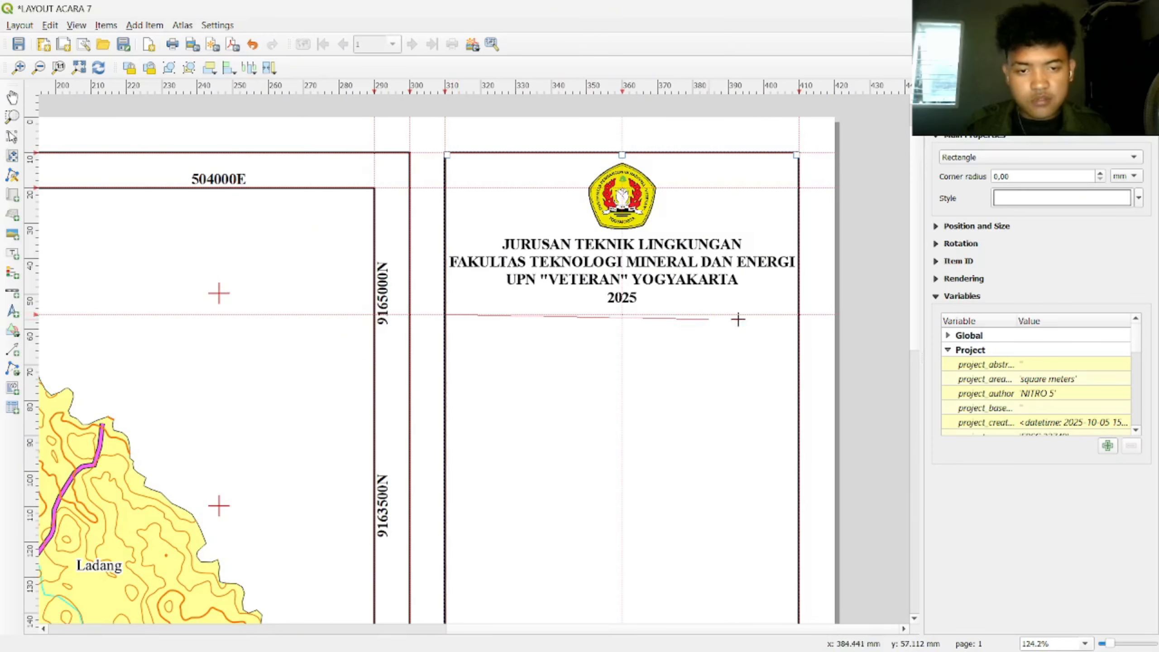
pyautogui.scroll(2, 796, 314)
pyautogui.click(803, 311)
pyautogui.scroll(-3, 732, 331)
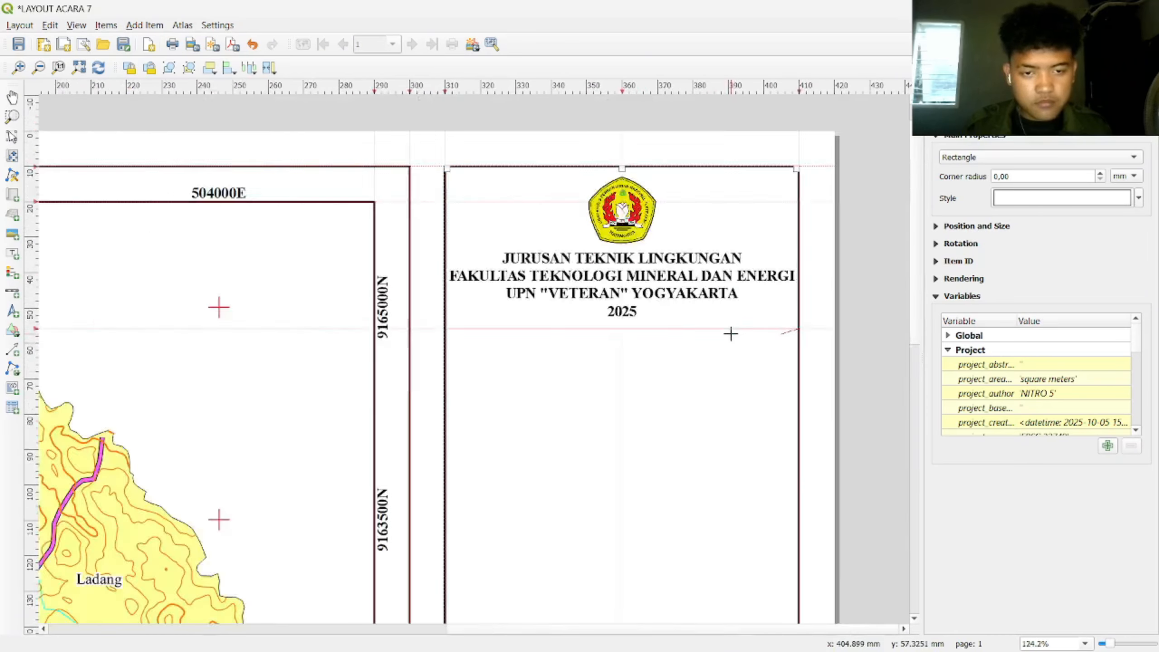
pyautogui.scroll(2, 765, 287)
pyautogui.scroll(-1, 766, 256)
pyautogui.rightClick(811, 174)
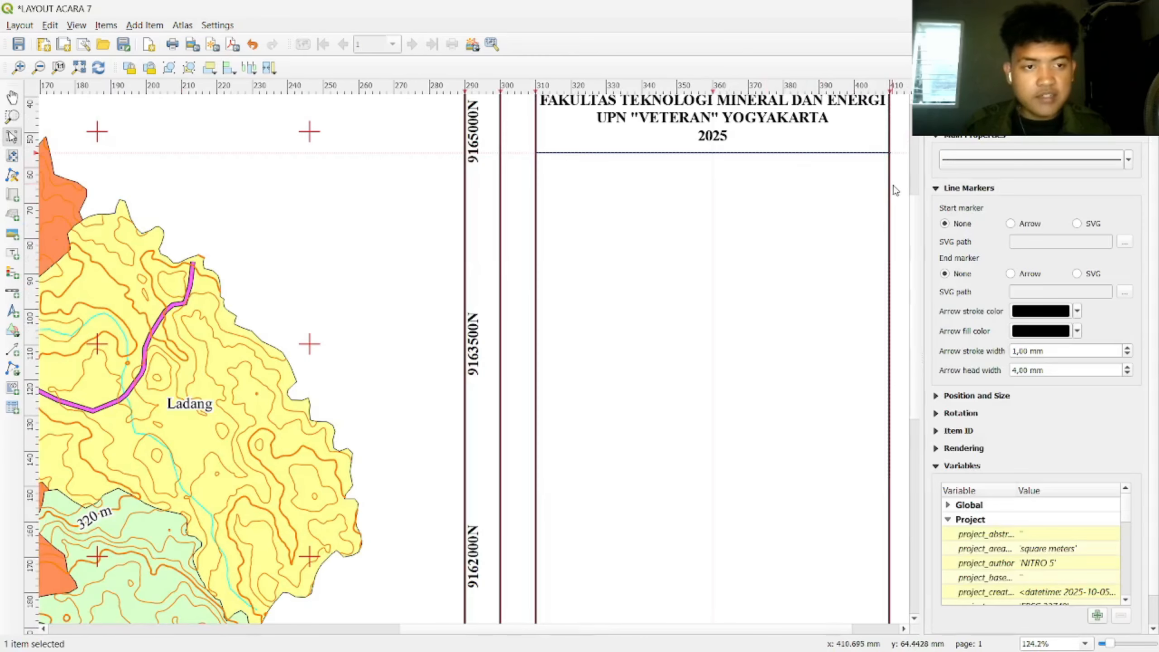
# Step: Bring the title block back into view and select its frame
pyautogui.scroll(2, 916, 237)
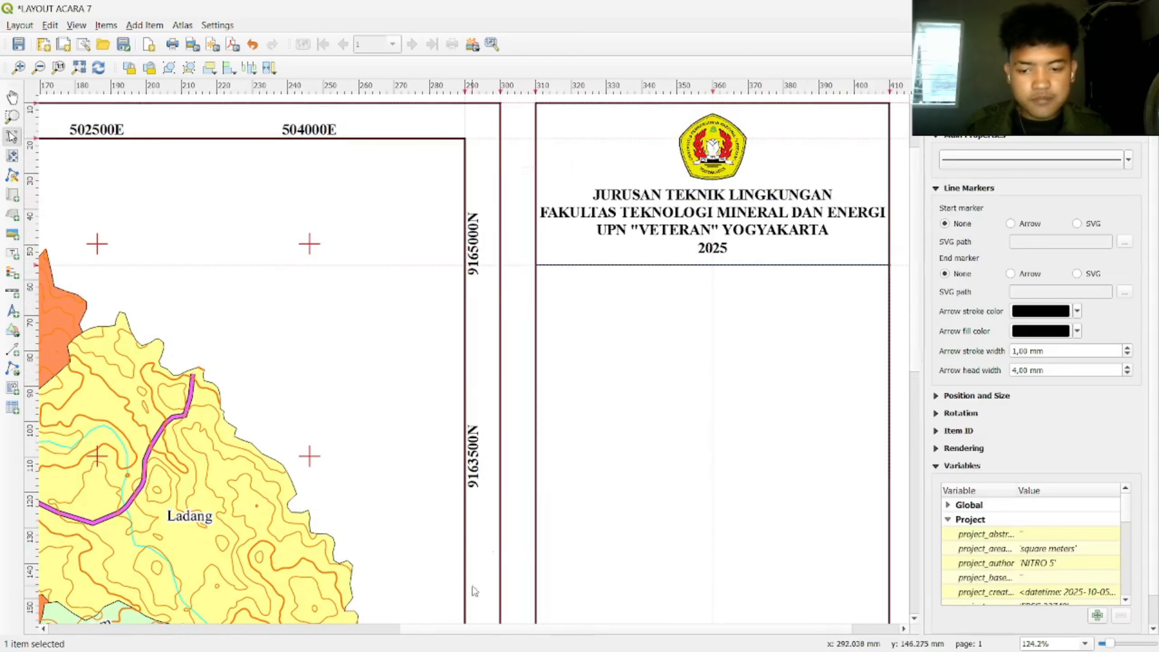
pyautogui.click(369, 630)
pyautogui.click(607, 631)
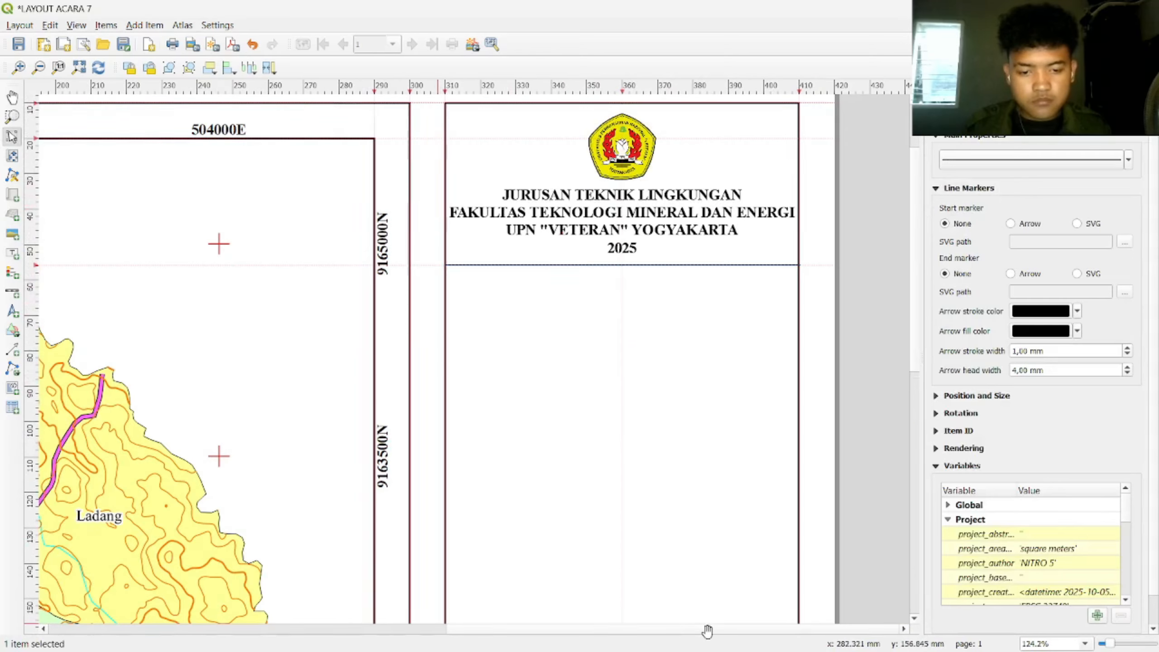
pyautogui.moveTo(906, 332); pyautogui.dragTo(659, 391)
pyautogui.click(696, 326)
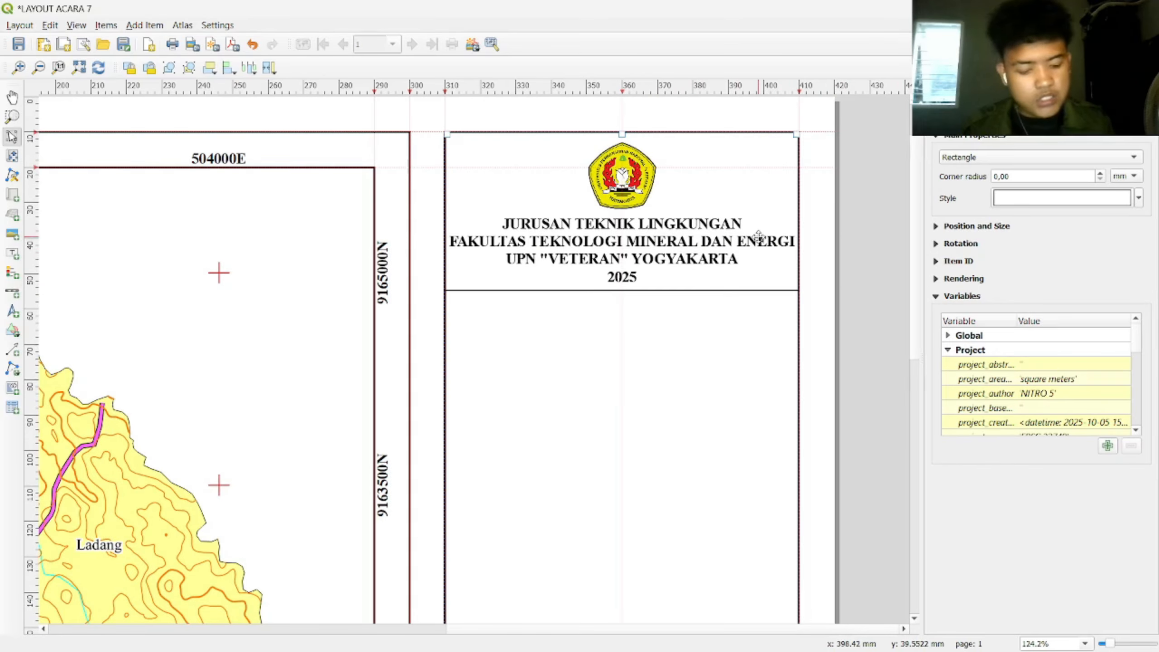
# Step: Duplicate the institution header label and place the copy below the dividing line
pyautogui.click(647, 232)
pyautogui.hotkey('ctrl', 'c')
pyautogui.hotkey('ctrl', 'v')
pyautogui.moveTo(769, 260); pyautogui.dragTo(571, 327)
# Step: Change the copy's text to 'PETA PENGGUNAAN LAHAN' / 'DAERAH PENELITIAN' and shrink its height
pyautogui.moveTo(1132, 202); pyautogui.dragTo(914, 140)
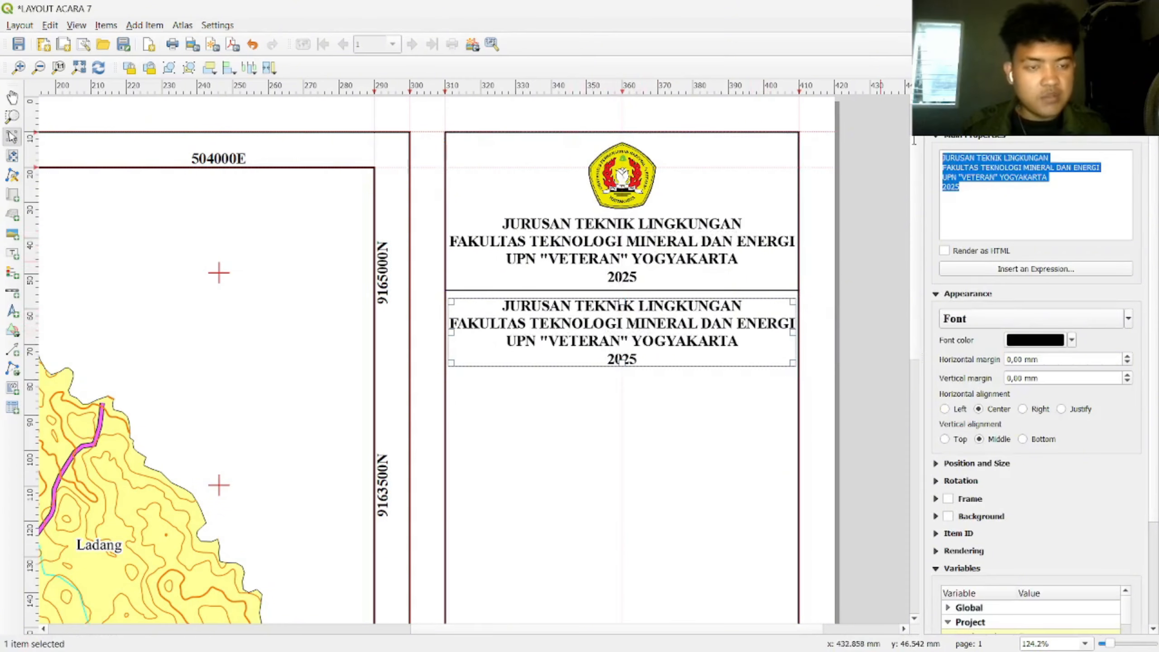
pyautogui.write('PETA PENGGUNA')
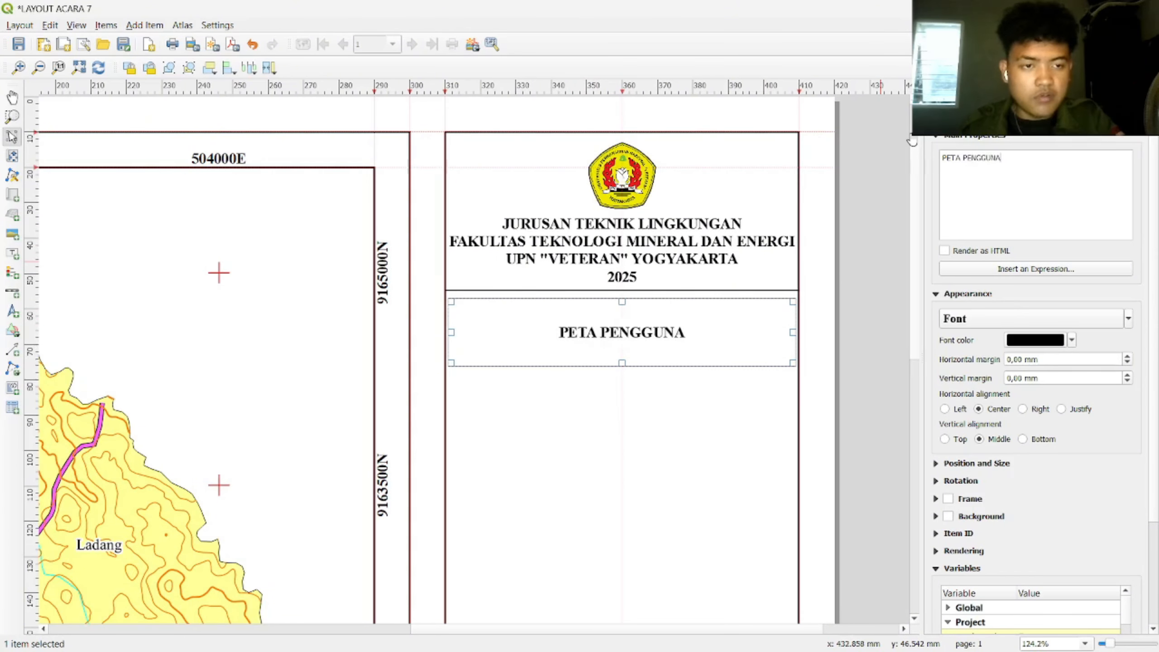
pyautogui.write('AN LAHAN')
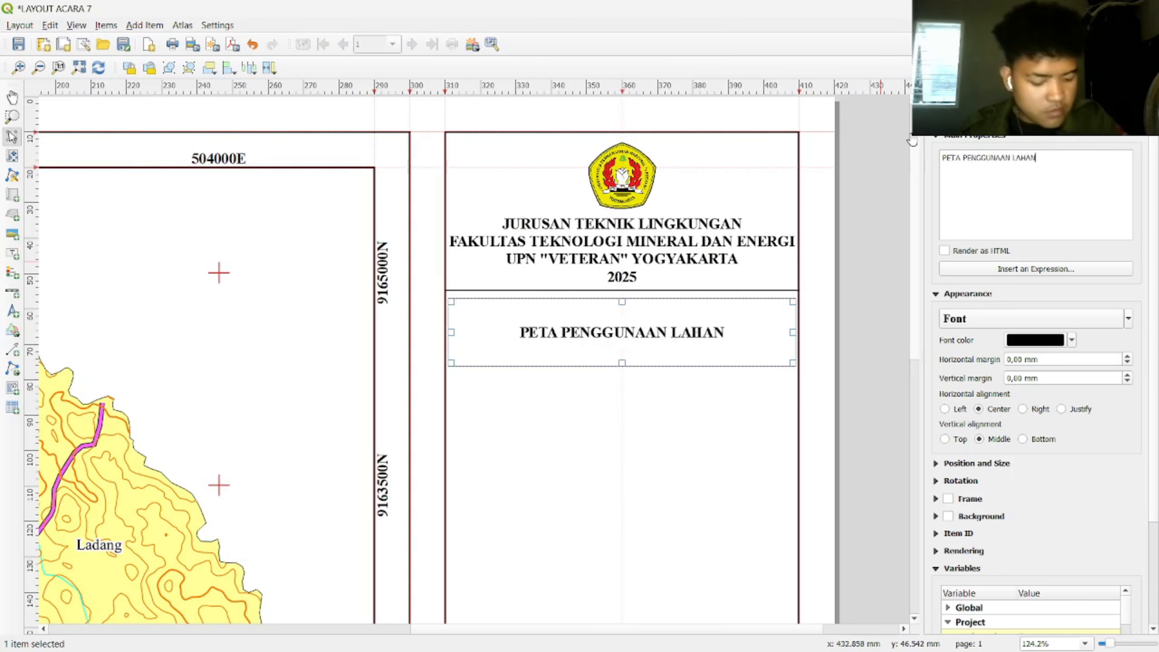
pyautogui.press('Return')
pyautogui.write('DAERAH PENELITIAN')
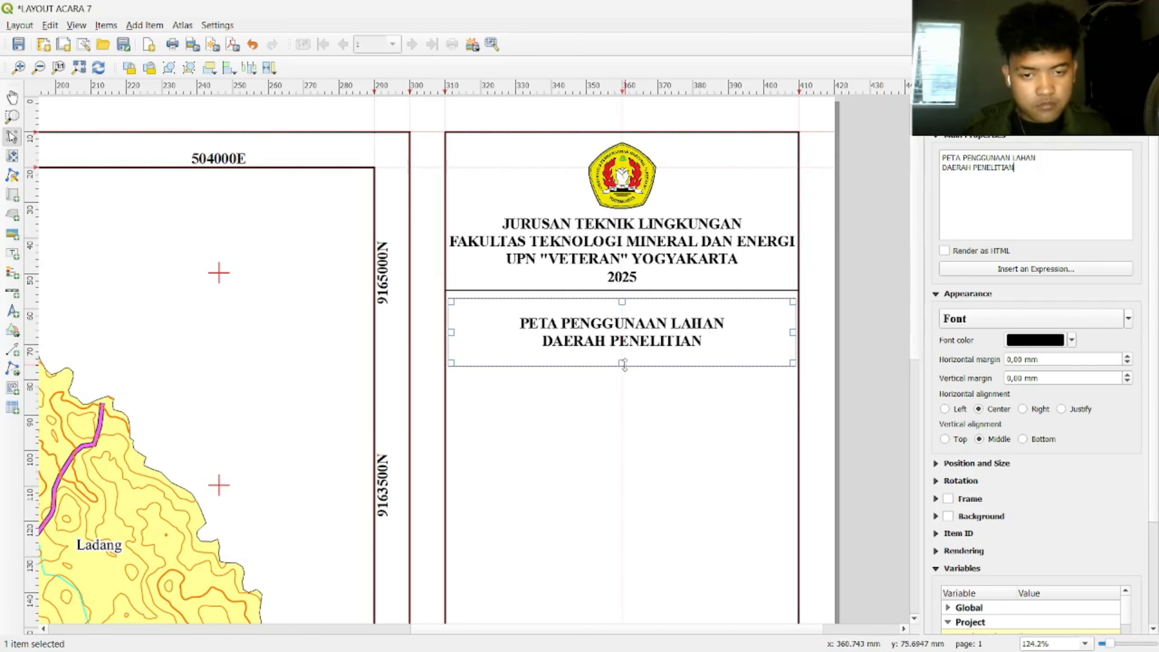
pyautogui.moveTo(621, 363); pyautogui.dragTo(650, 318)
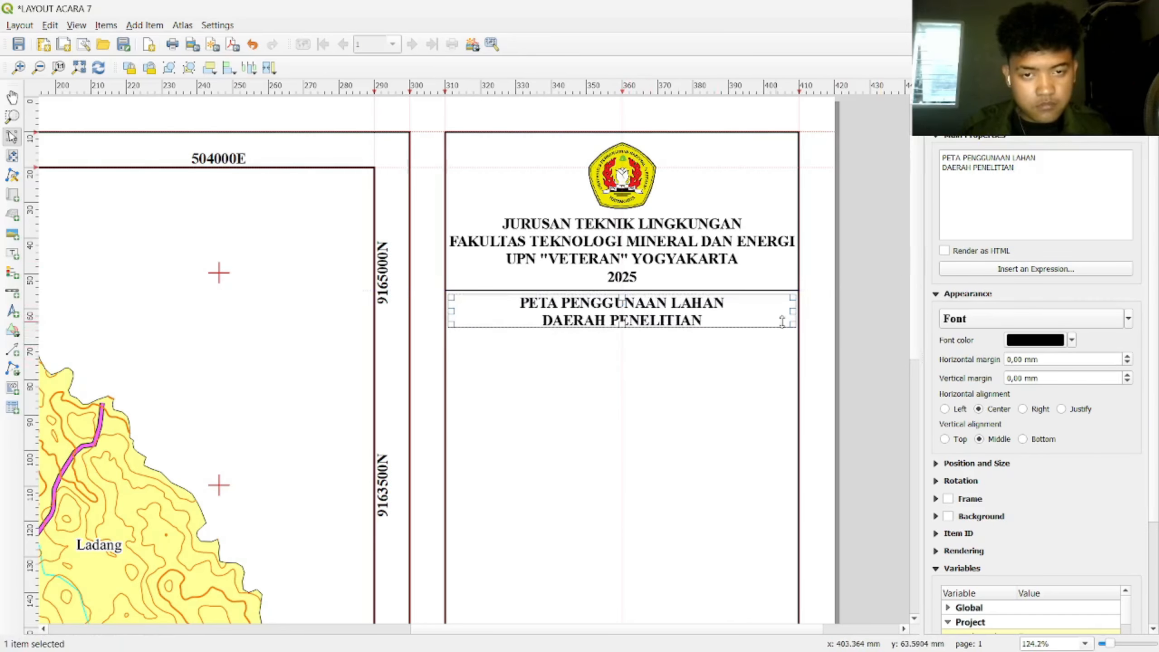
pyautogui.click(846, 323)
pyautogui.click(677, 321)
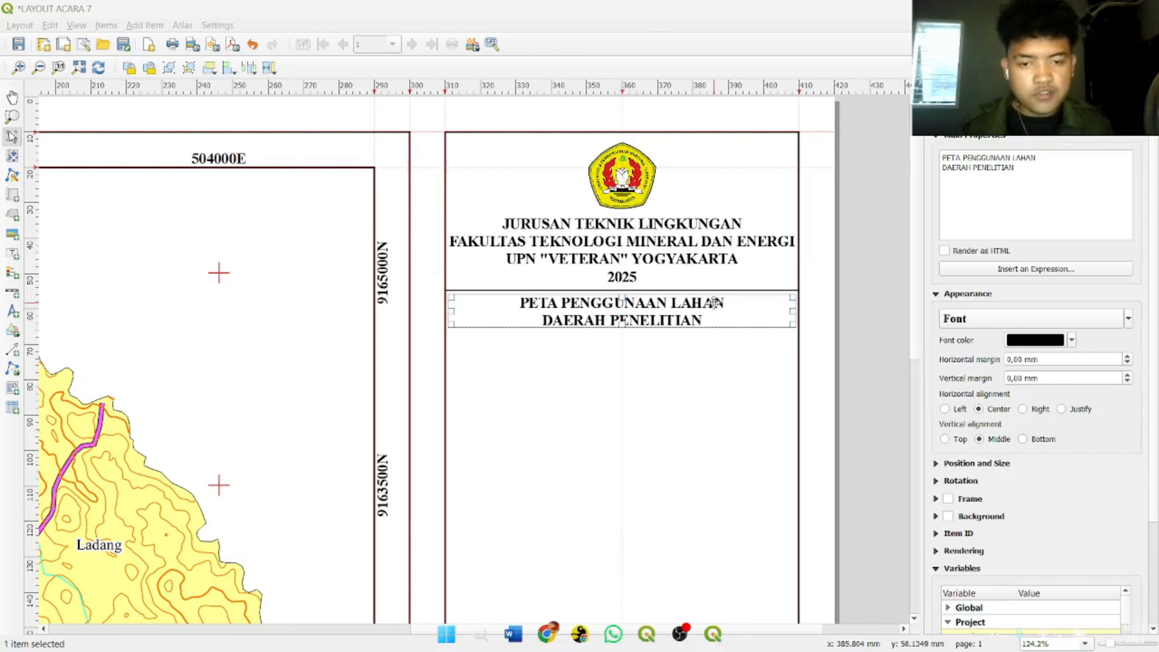
# Step: Paste a title copy below it reading 'Kecamatan Mojogedang. Kabupaten Karanganyar' / 'Provinsi Jawa Tengah'
pyautogui.hotkey('ctrl', 'v')
pyautogui.moveTo(821, 338); pyautogui.dragTo(560, 356)
pyautogui.moveTo(649, 348); pyautogui.dragTo(645, 348)
pyautogui.moveTo(1055, 189); pyautogui.dragTo(939, 160)
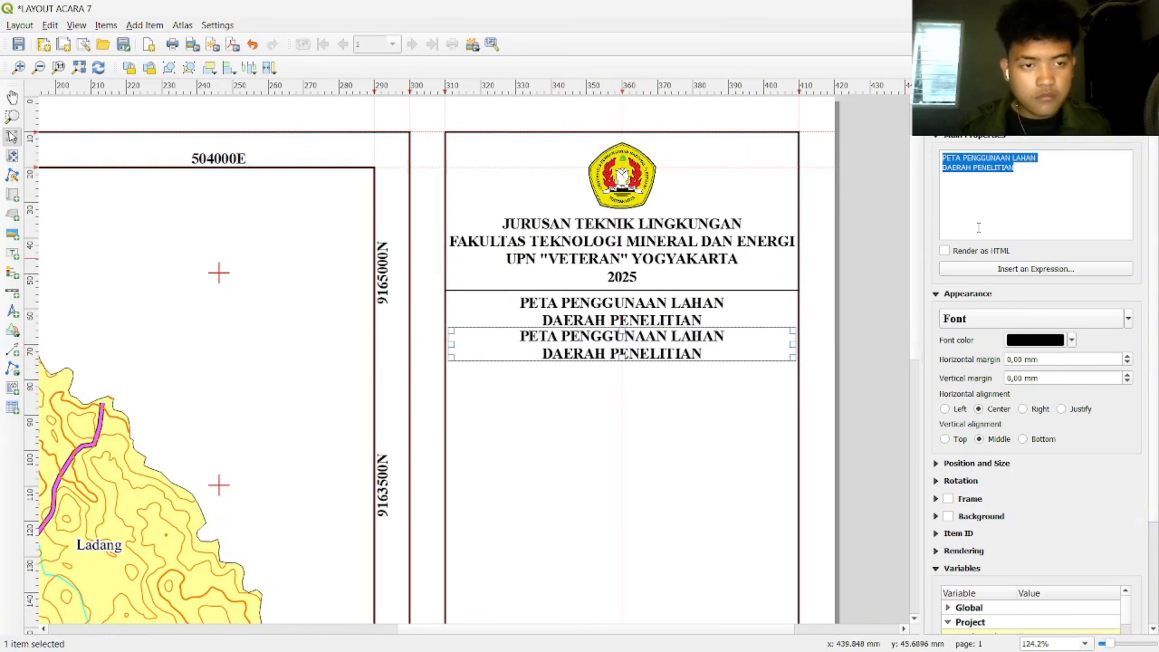
pyautogui.write('Keca')
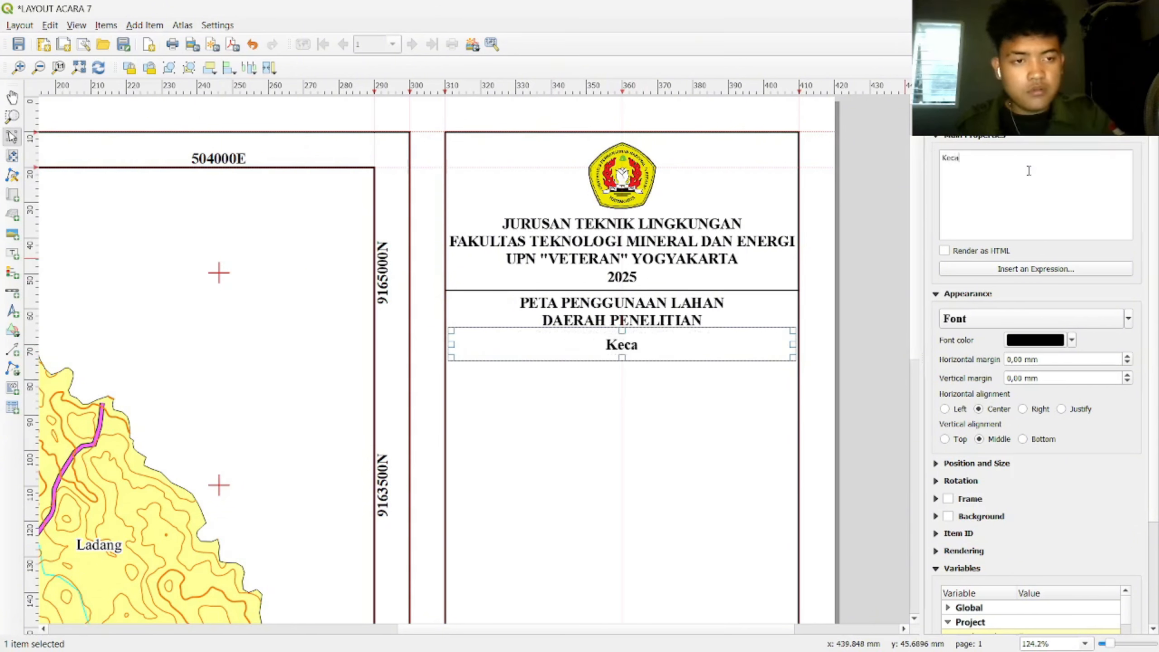
pyautogui.write('matan Mojogedang')
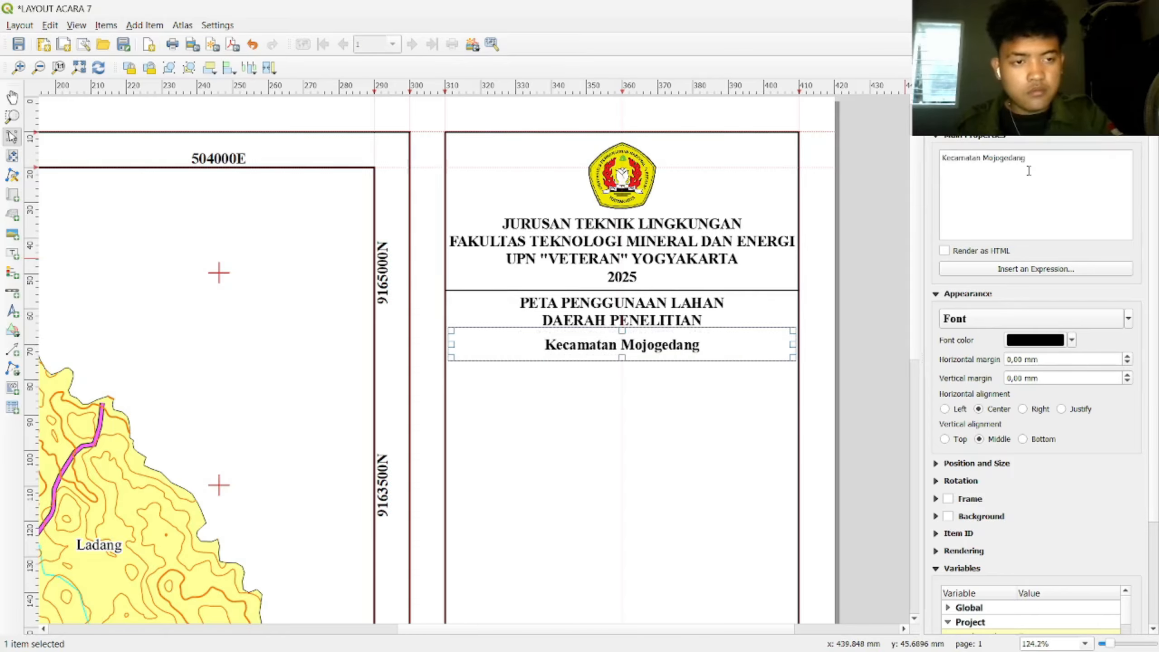
pyautogui.write('. Kabupaten Karanganyar')
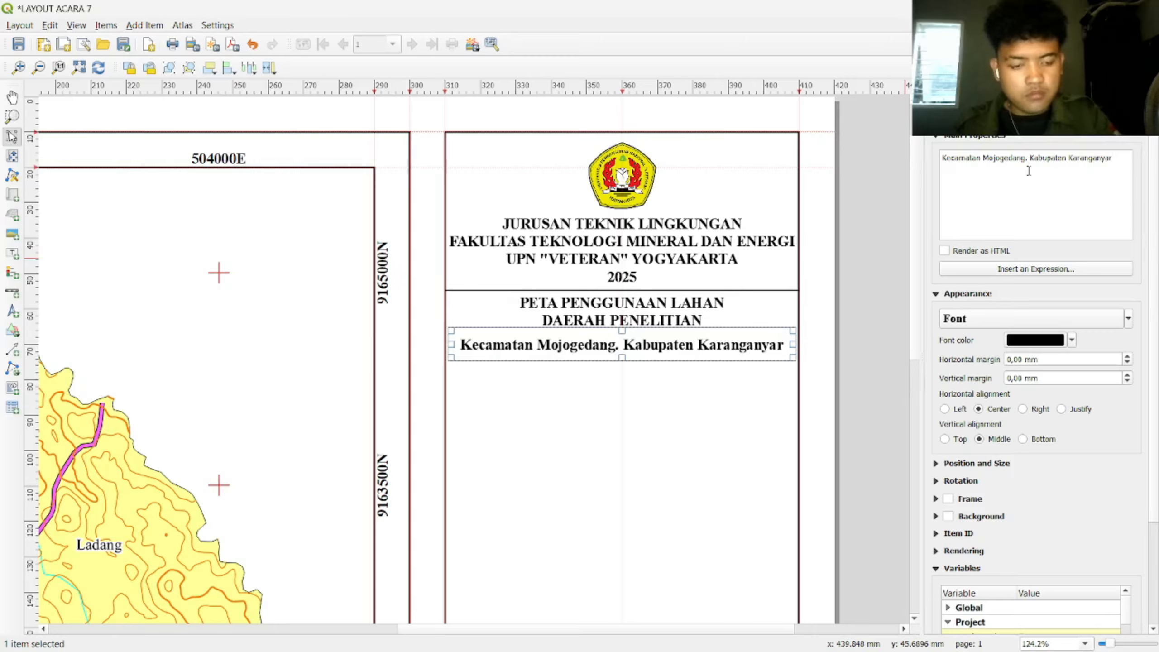
pyautogui.press('Return')
pyautogui.write('Provisi')
pyautogui.press('BackSpace')
pyautogui.press('BackSpace')
pyautogui.press('BackSpace')
pyautogui.press('BackSpace')
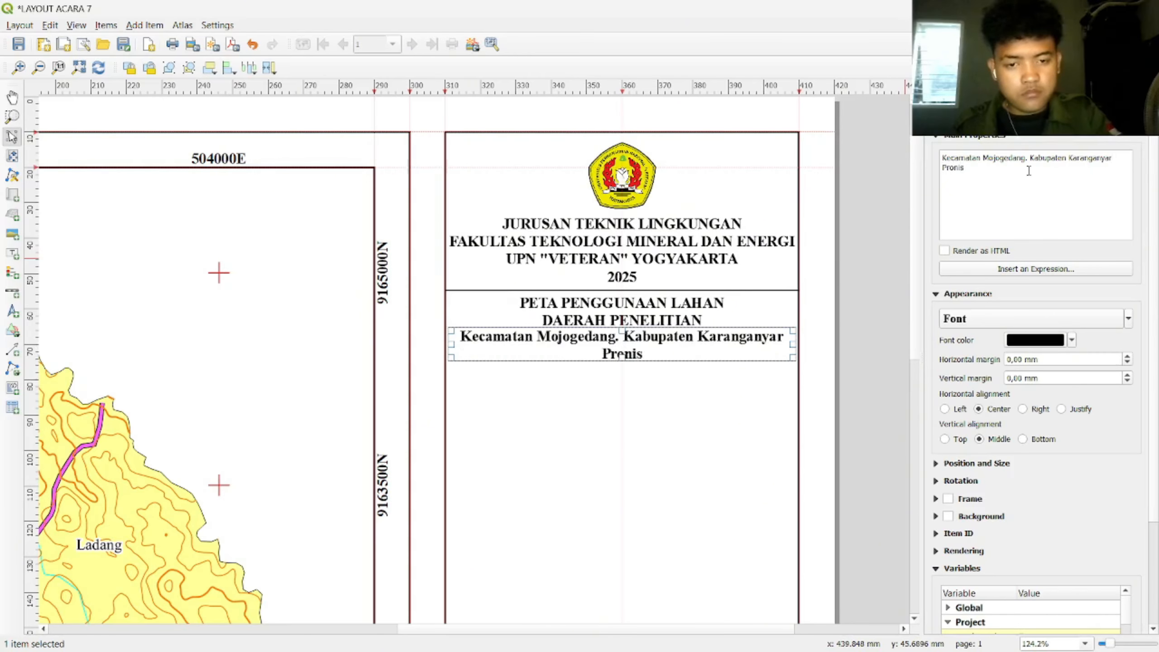
pyautogui.write('vinsi Jawa Tengah')
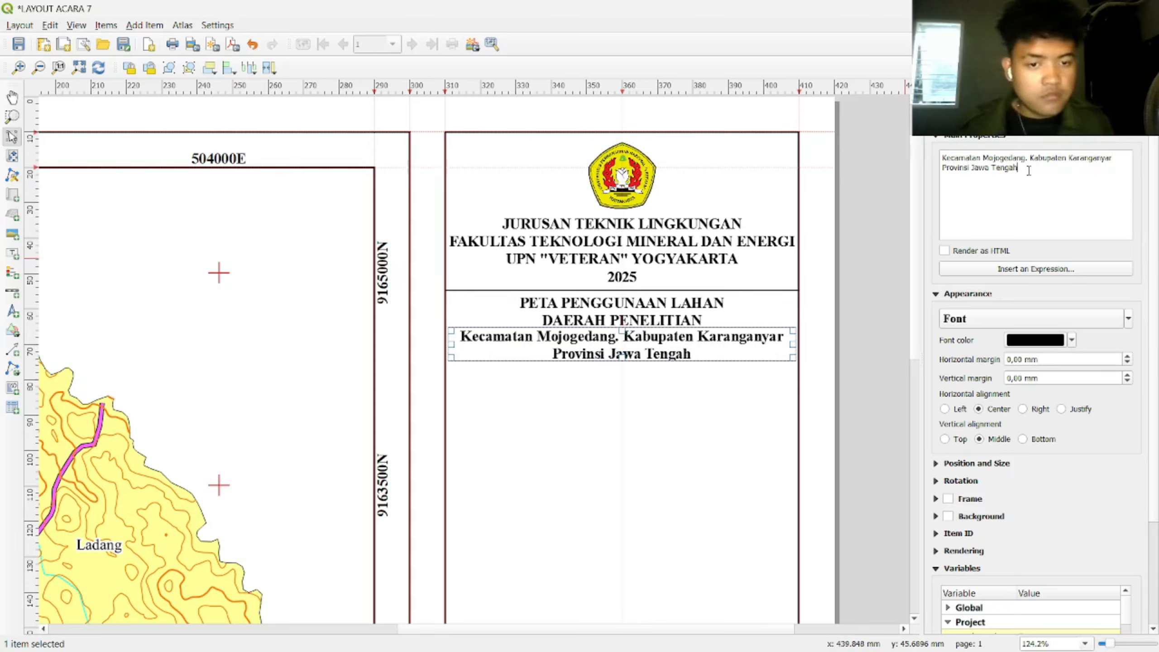
# Step: Switch the subtitle font style to Regular and move it into place beneath the title
pyautogui.click(1037, 319)
pyautogui.click(623, 260)
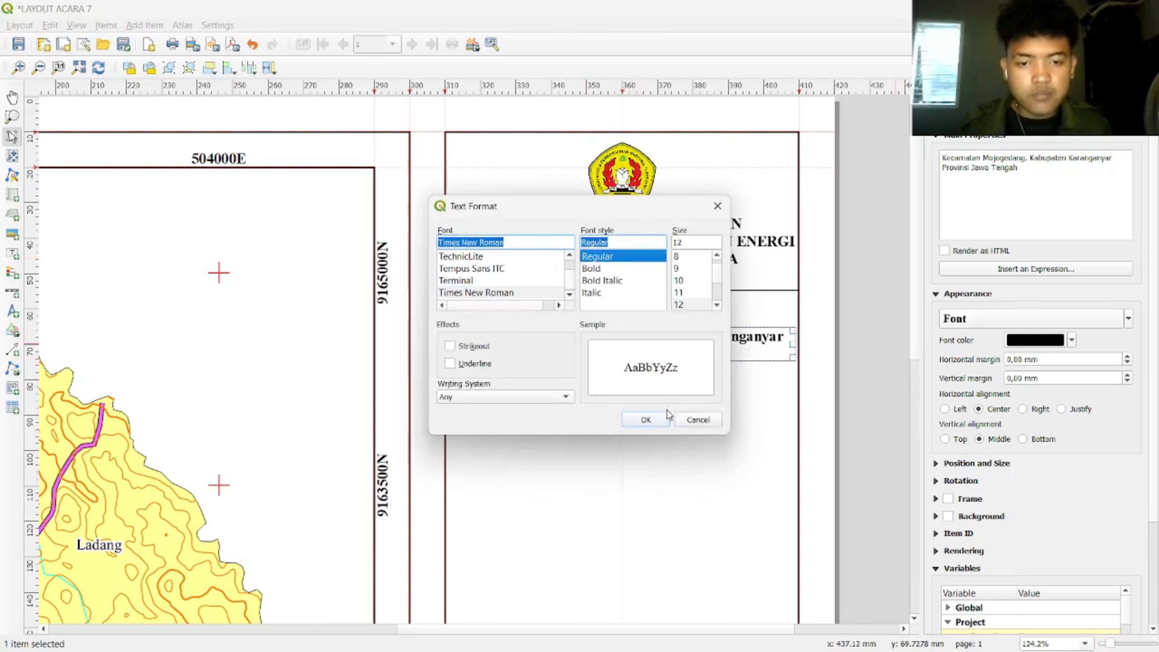
pyautogui.click(643, 420)
pyautogui.click(679, 393)
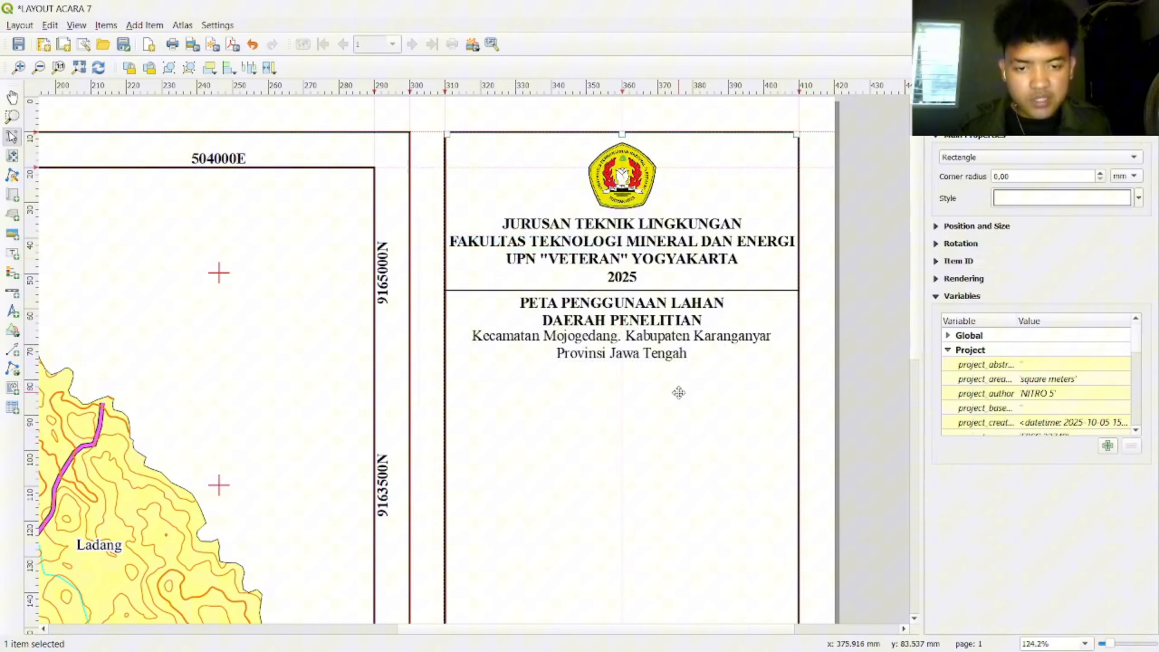
pyautogui.click(680, 347)
pyautogui.moveTo(679, 348); pyautogui.dragTo(675, 323)
pyautogui.click(675, 311)
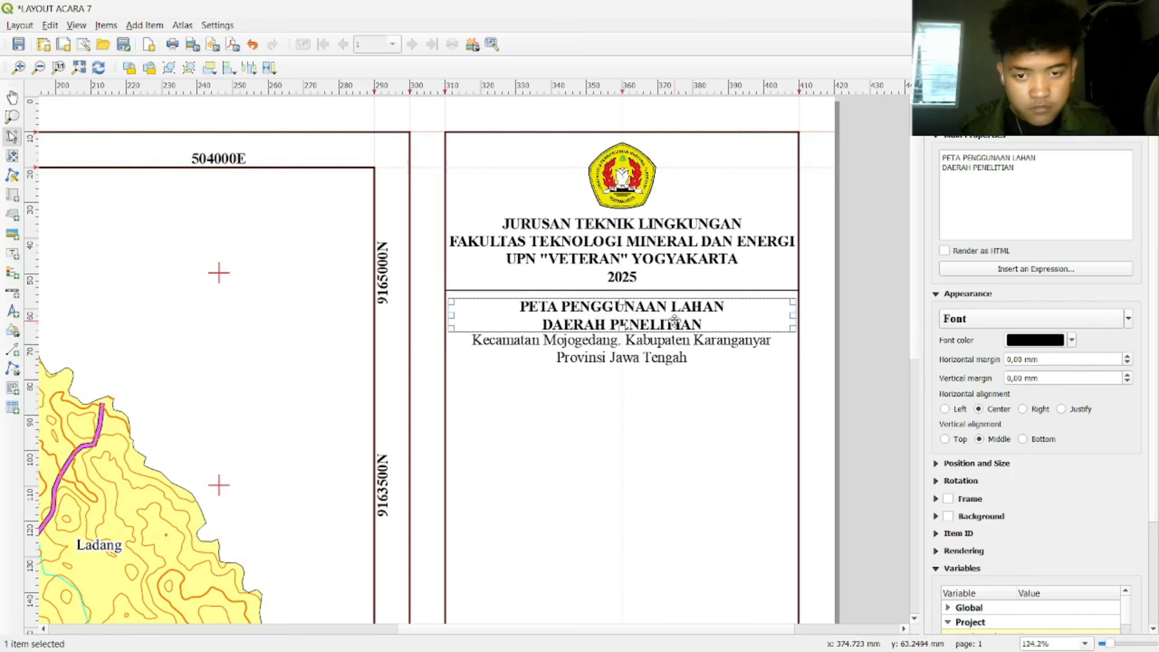
# Step: Nudge the subtitle up about 1 mm and reposition the divider line under 2025
pyautogui.click(733, 341)
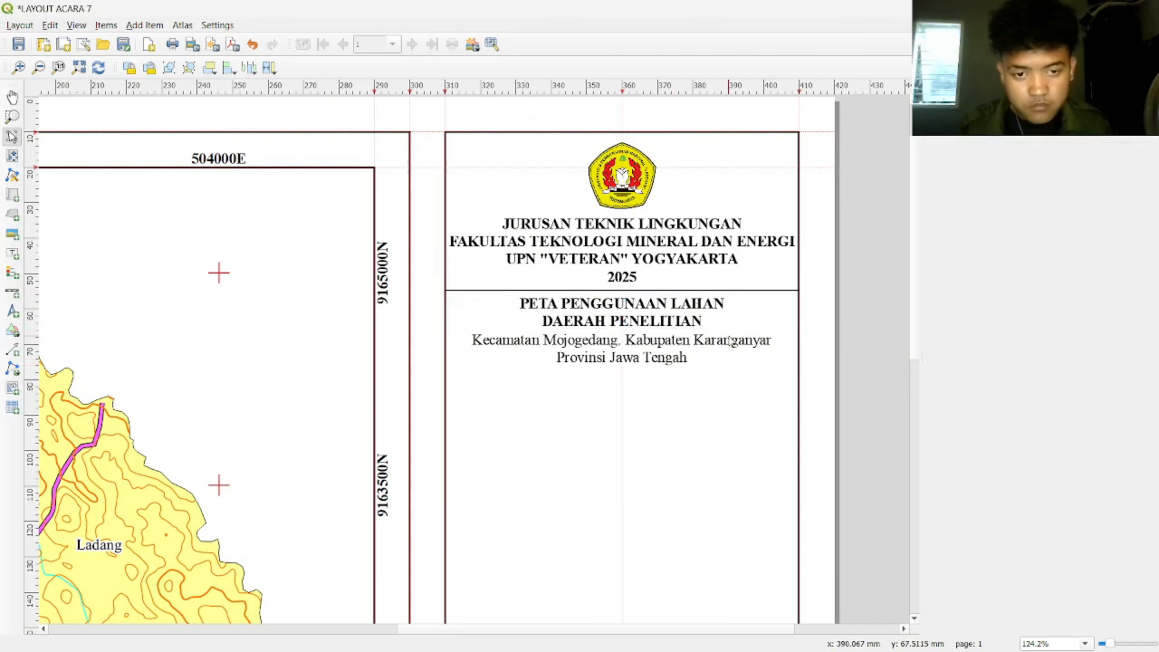
pyautogui.press('Up')
pyautogui.click(722, 288)
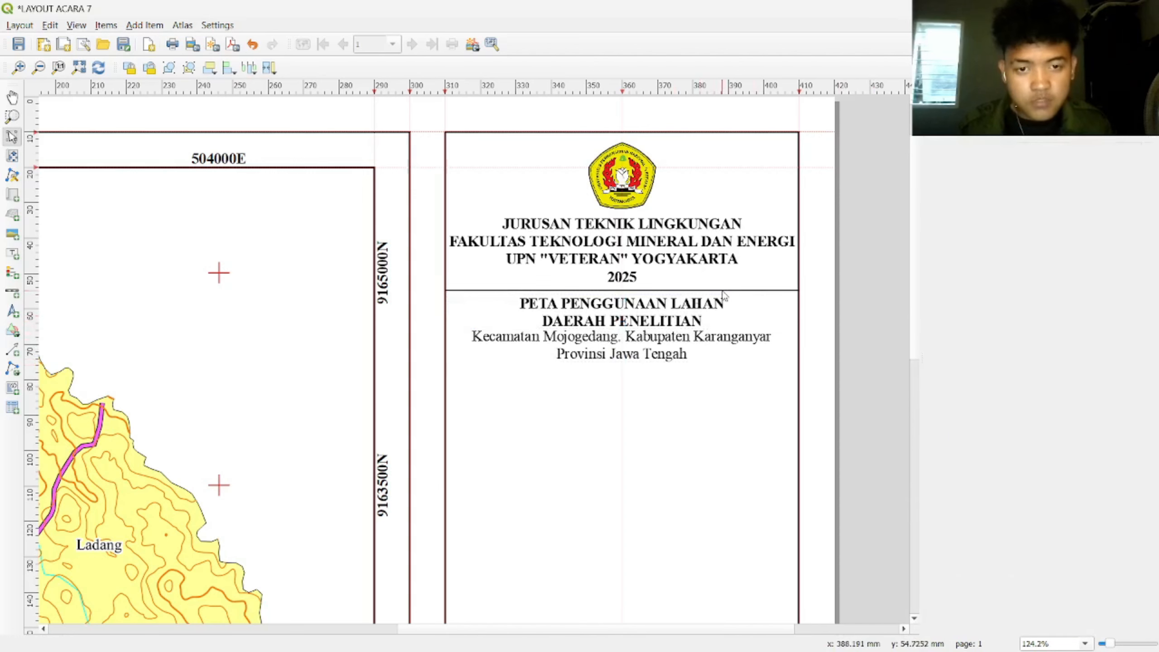
pyautogui.click(713, 290)
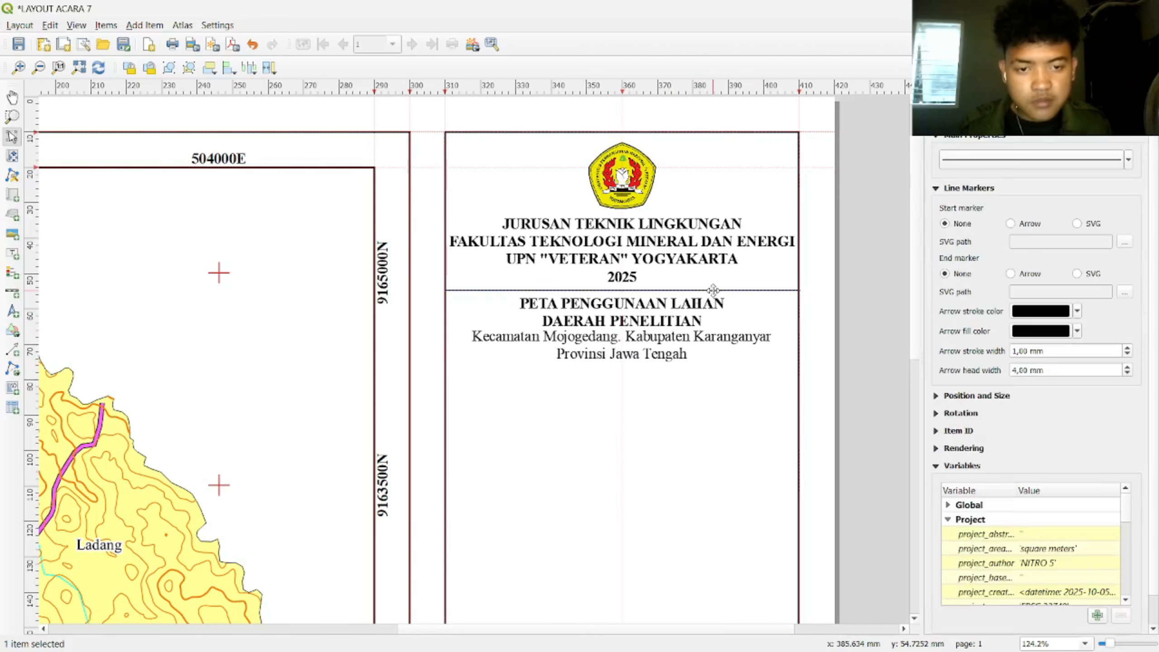
pyautogui.moveTo(713, 289); pyautogui.dragTo(825, 294)
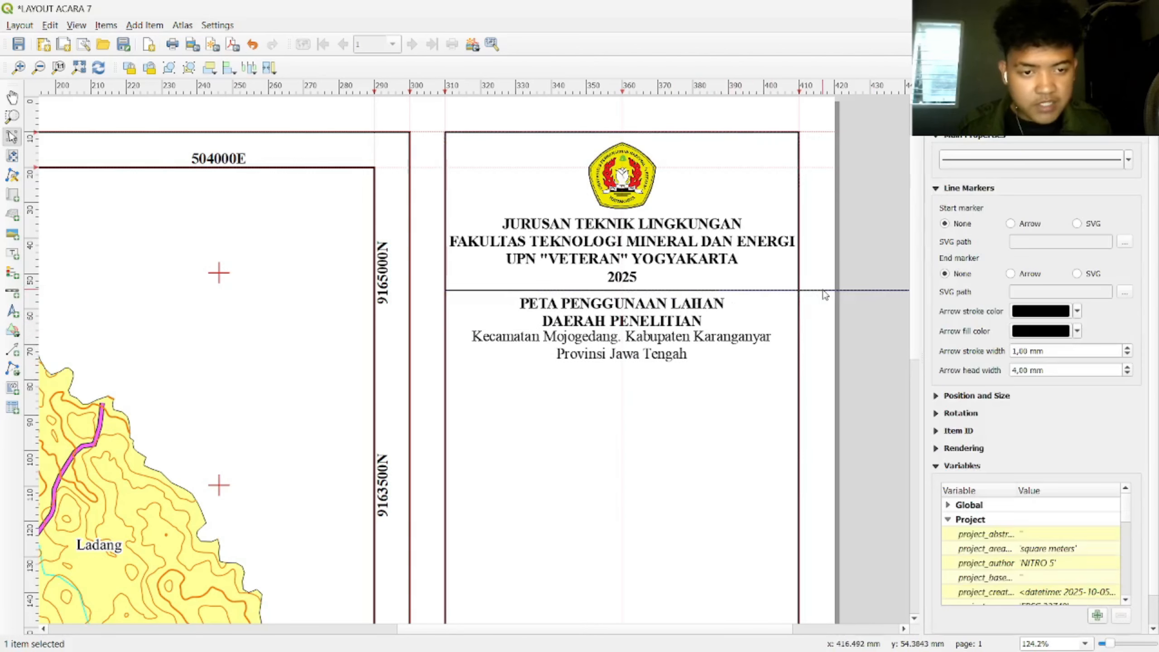
pyautogui.click(858, 295)
pyautogui.click(865, 290)
# Step: Place a divider line just below Provinsi Jawa Tengah
pyautogui.moveTo(867, 290); pyautogui.dragTo(597, 363)
pyautogui.scroll(2, 812, 366)
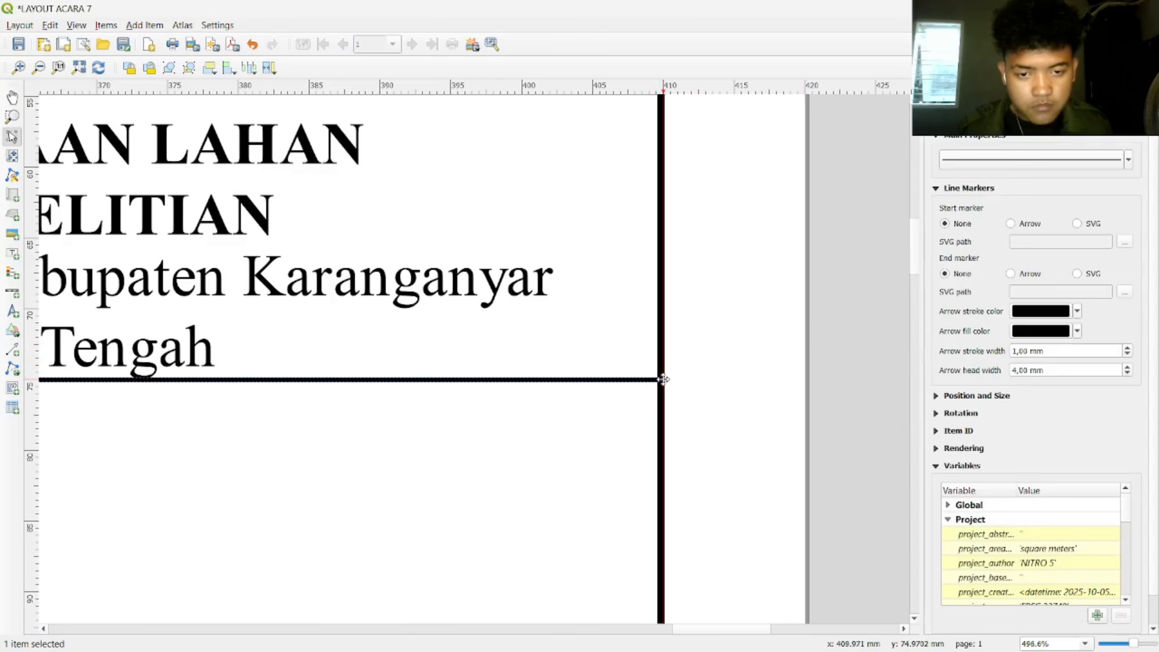
pyautogui.scroll(-2, 704, 371)
pyautogui.scroll(2, 401, 378)
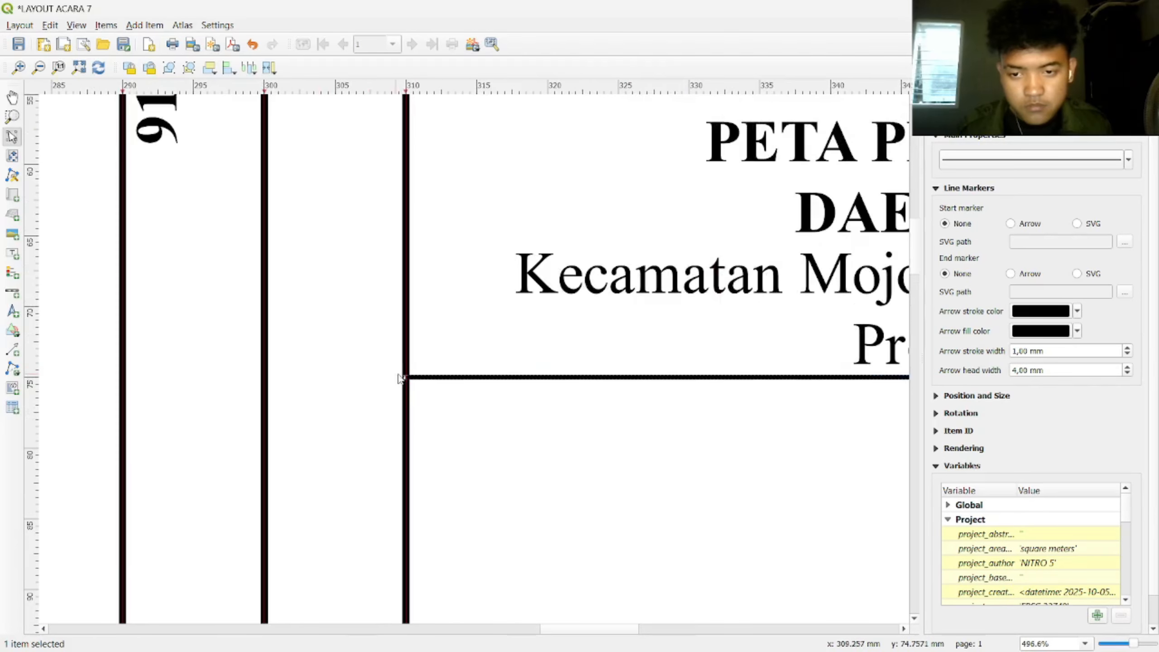
pyautogui.click(414, 393)
pyautogui.scroll(-2, 714, 414)
pyautogui.scroll(2, 616, 324)
# Step: Nudge the new divider slightly lower so it sits neatly under the subtitle
pyautogui.click(552, 293)
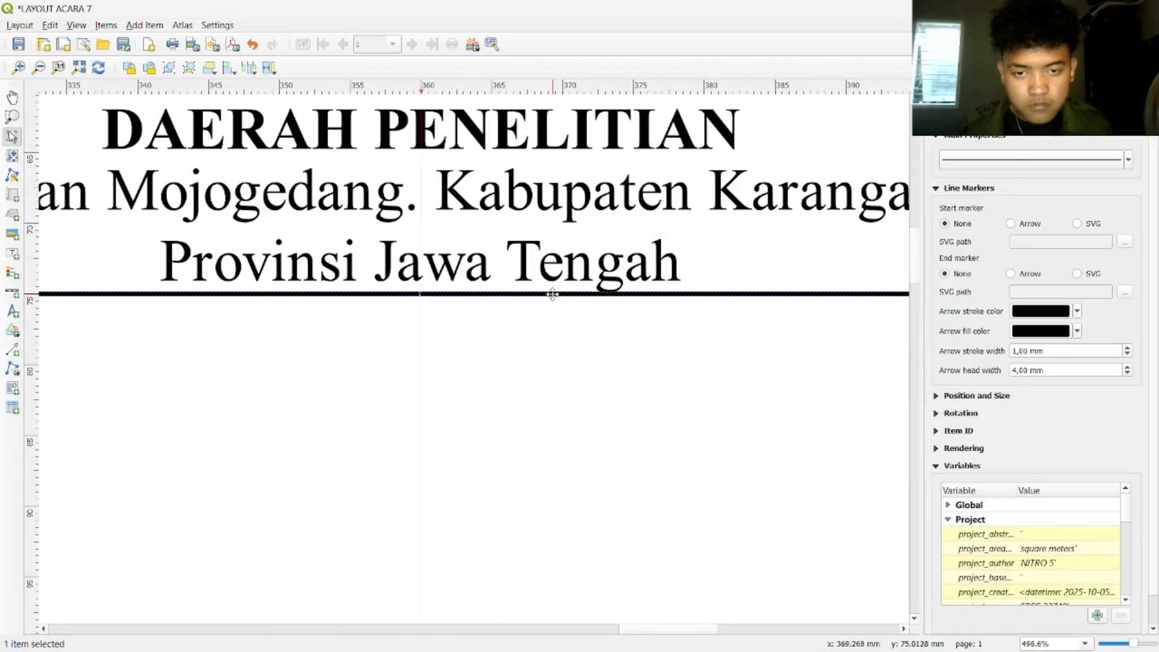
pyautogui.click(574, 347)
pyautogui.scroll(-4, 590, 347)
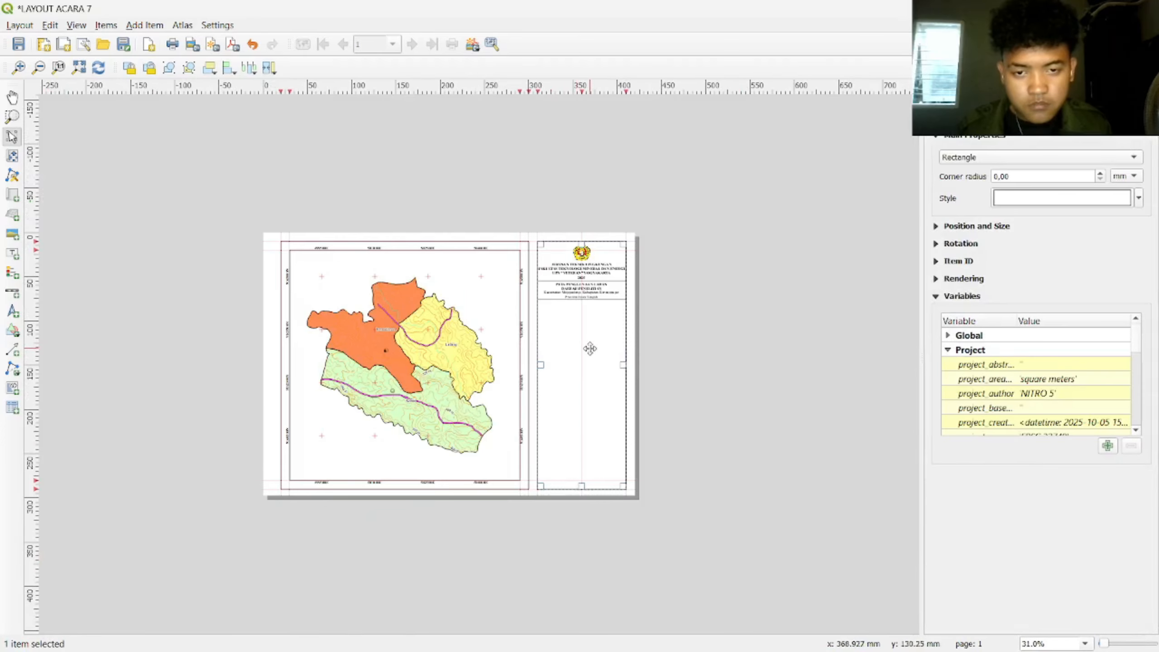
pyautogui.scroll(2, 747, 227)
pyautogui.click(641, 250)
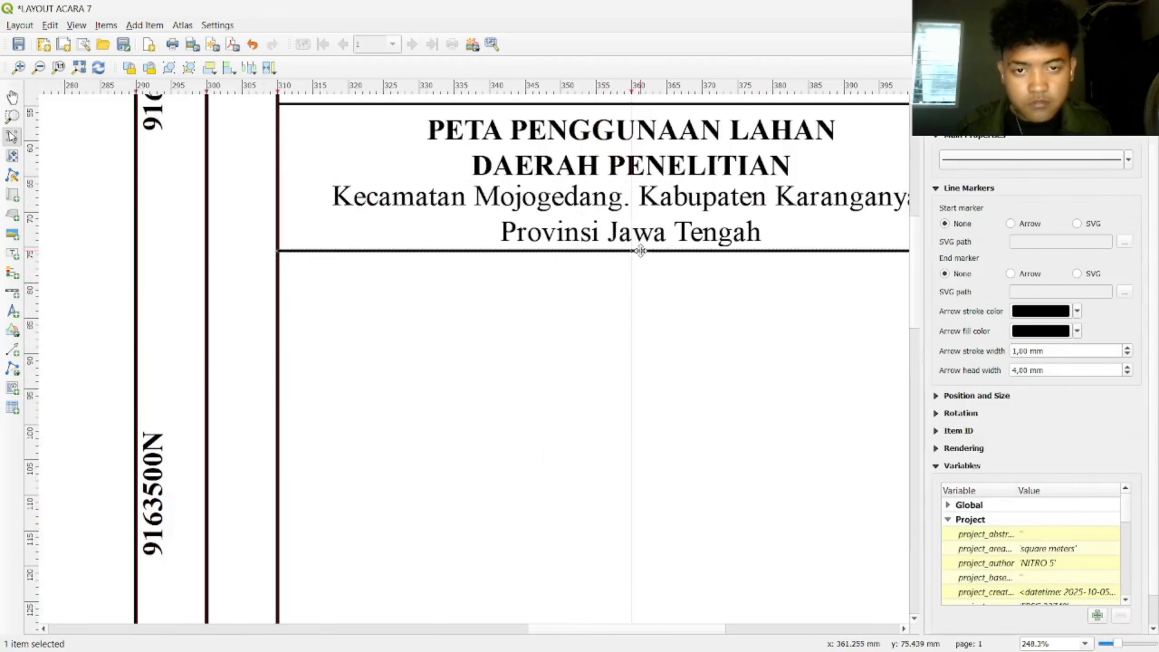
pyautogui.moveTo(642, 251); pyautogui.dragTo(643, 253)
pyautogui.click(666, 296)
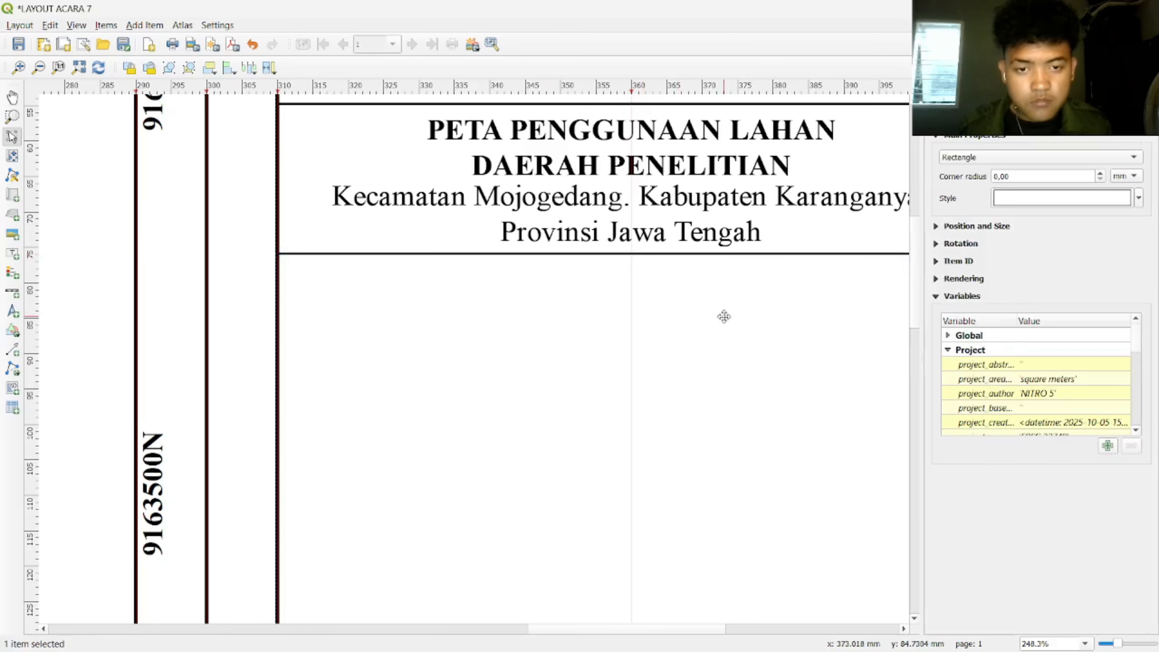
pyautogui.click(673, 253)
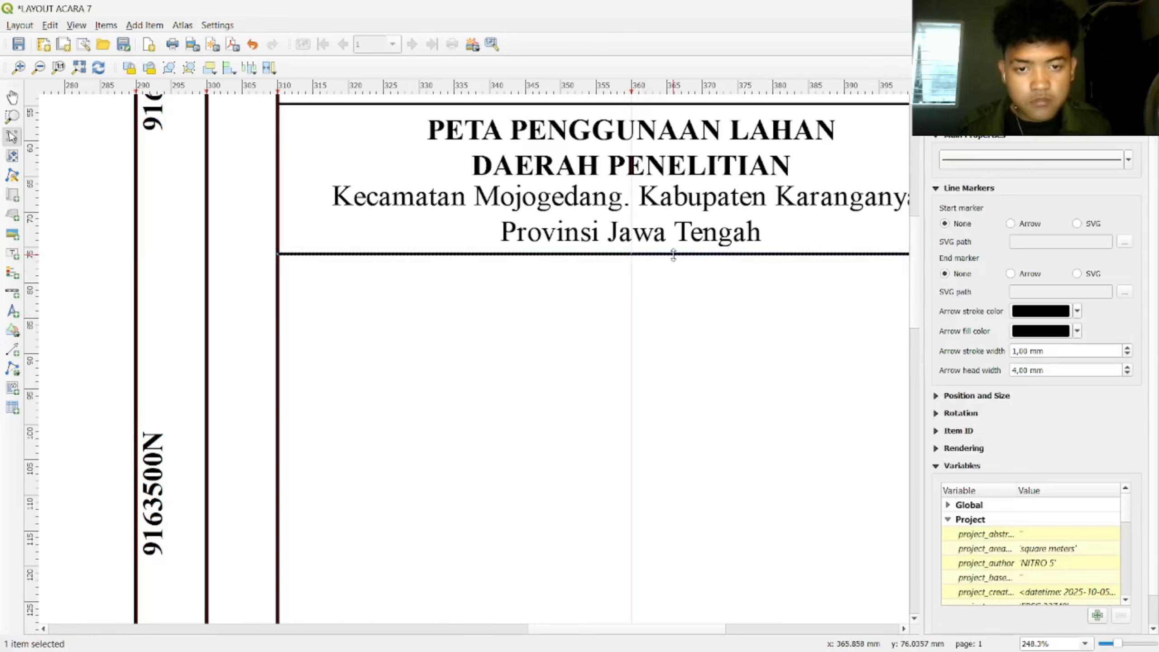
pyautogui.moveTo(676, 254); pyautogui.dragTo(678, 257)
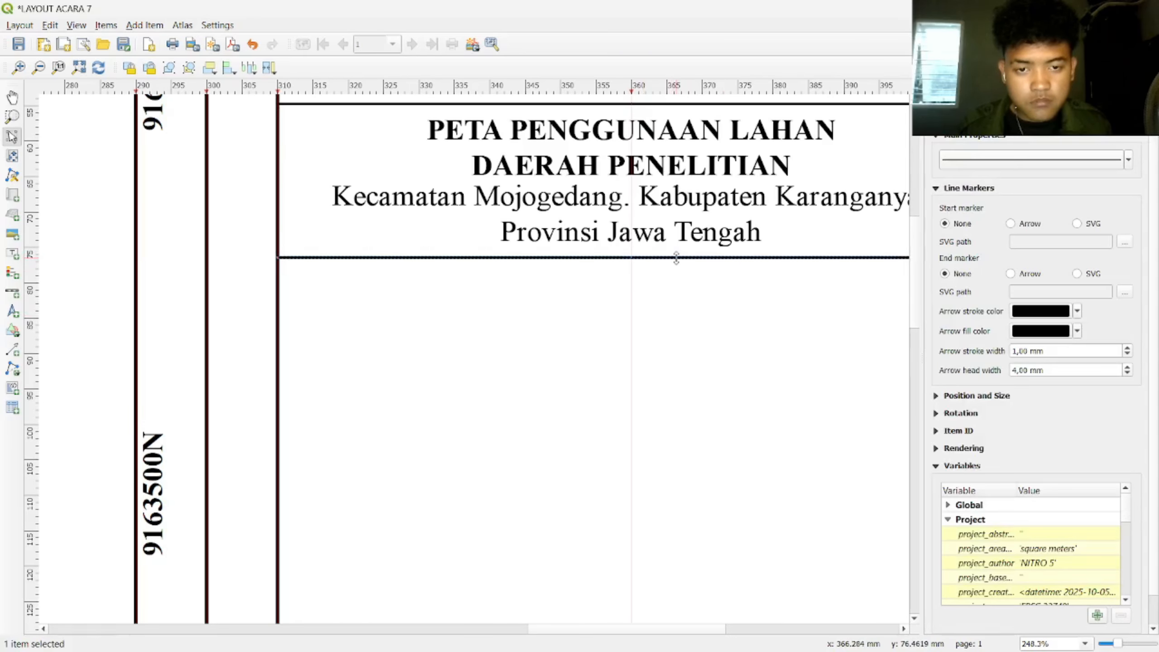
pyautogui.click(688, 290)
pyautogui.scroll(-2, 688, 289)
pyautogui.scroll(2, 688, 290)
pyautogui.scroll(-2, 689, 289)
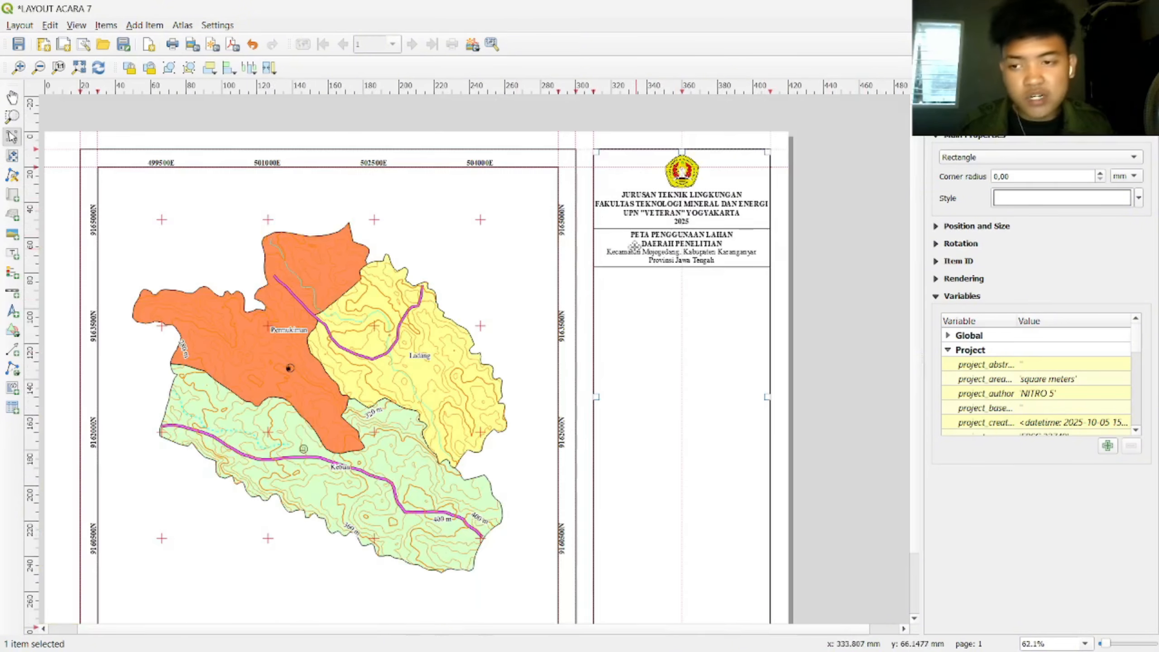
# Step: Draw a north arrow below the title section and move it slightly higher
pyautogui.click(12, 311)
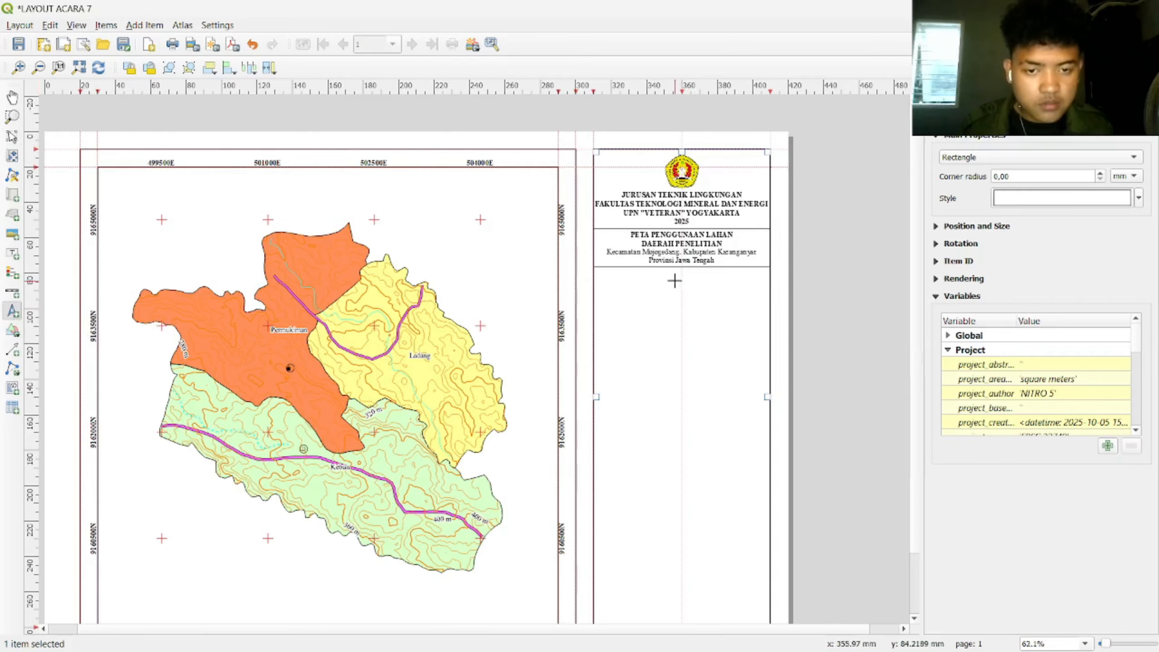
pyautogui.moveTo(674, 280); pyautogui.dragTo(691, 306)
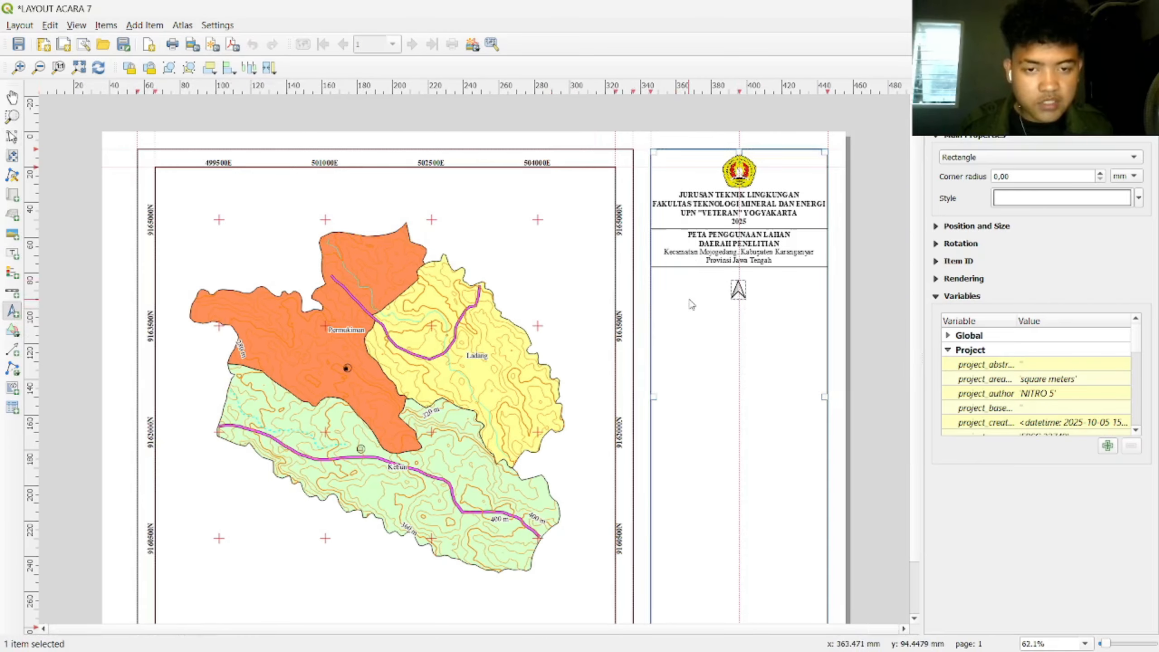
pyautogui.scroll(2, 691, 305)
pyautogui.moveTo(691, 194); pyautogui.dragTo(691, 193)
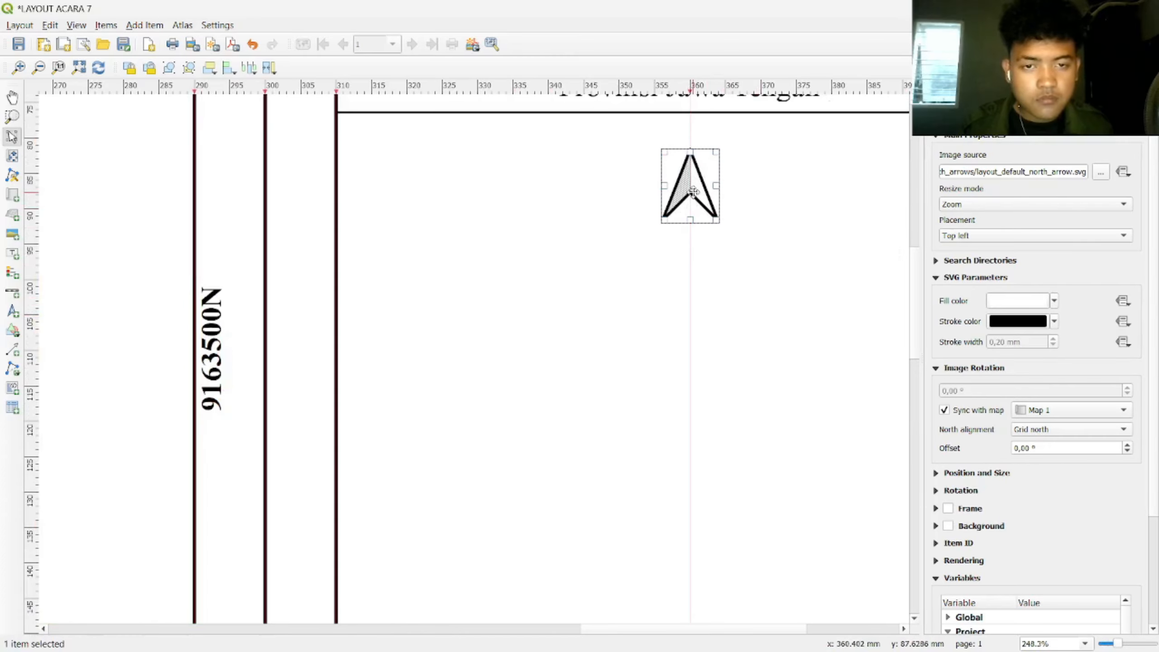
pyautogui.click(744, 207)
pyautogui.scroll(-2, 742, 204)
pyautogui.scroll(1, 777, 186)
pyautogui.scroll(1, 762, 279)
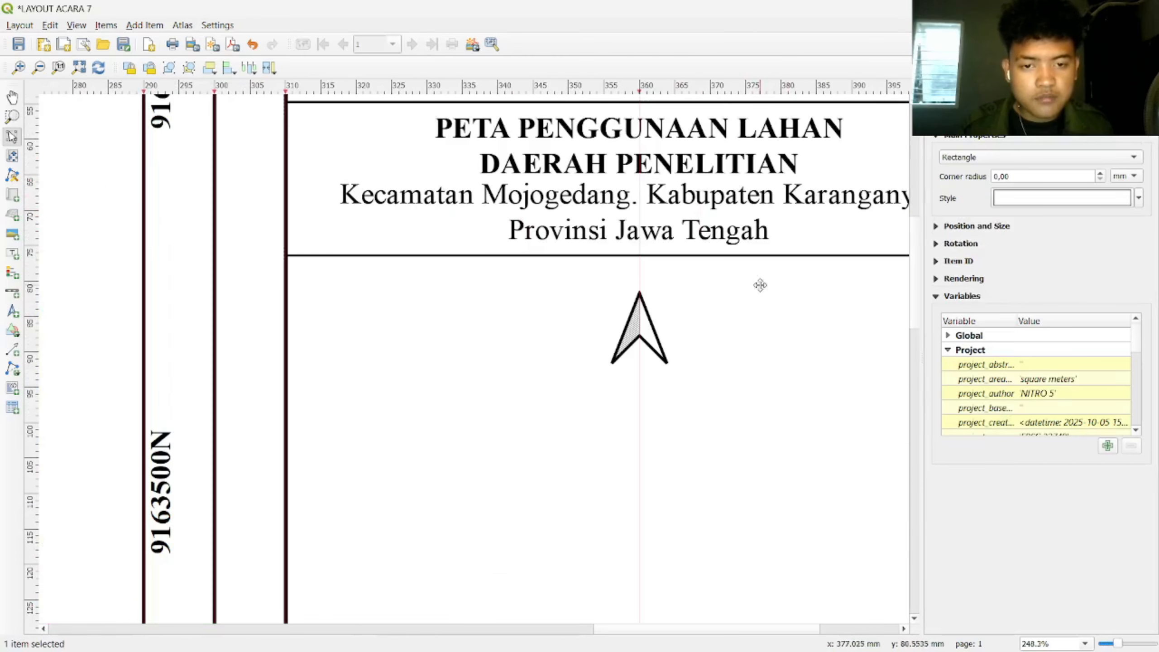
pyautogui.scroll(-3, 750, 274)
pyautogui.scroll(2, 734, 283)
# Step: Nudge the north arrow to centre it under the lower divider
pyautogui.click(725, 294)
pyautogui.scroll(1, 726, 297)
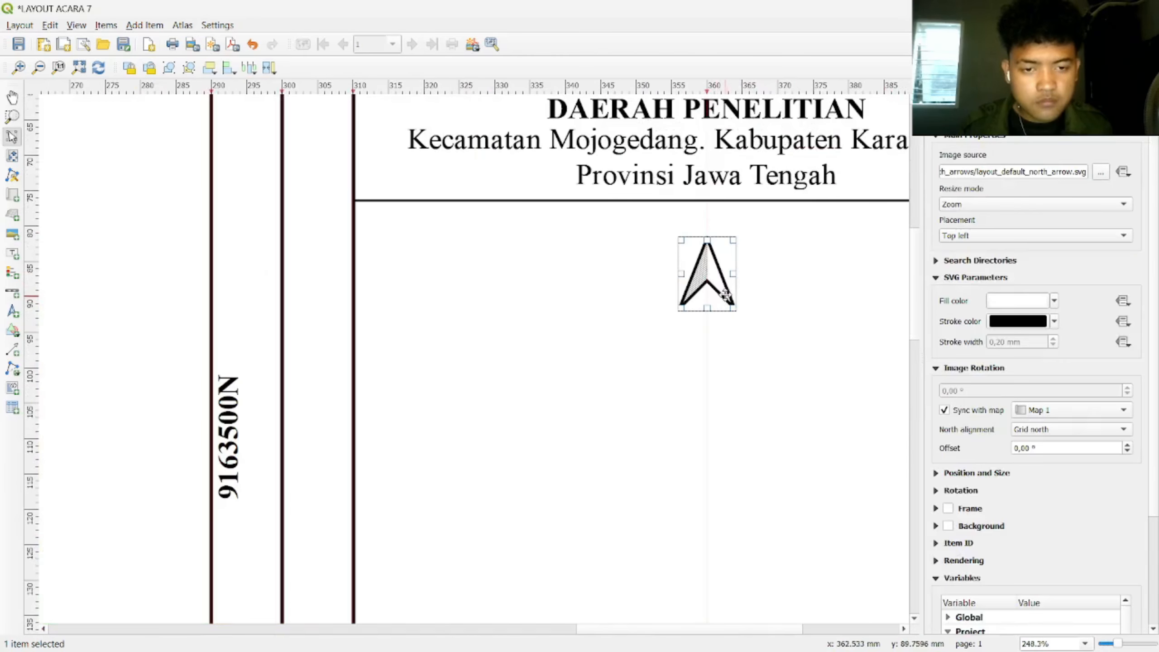
pyautogui.moveTo(709, 269); pyautogui.dragTo(713, 266)
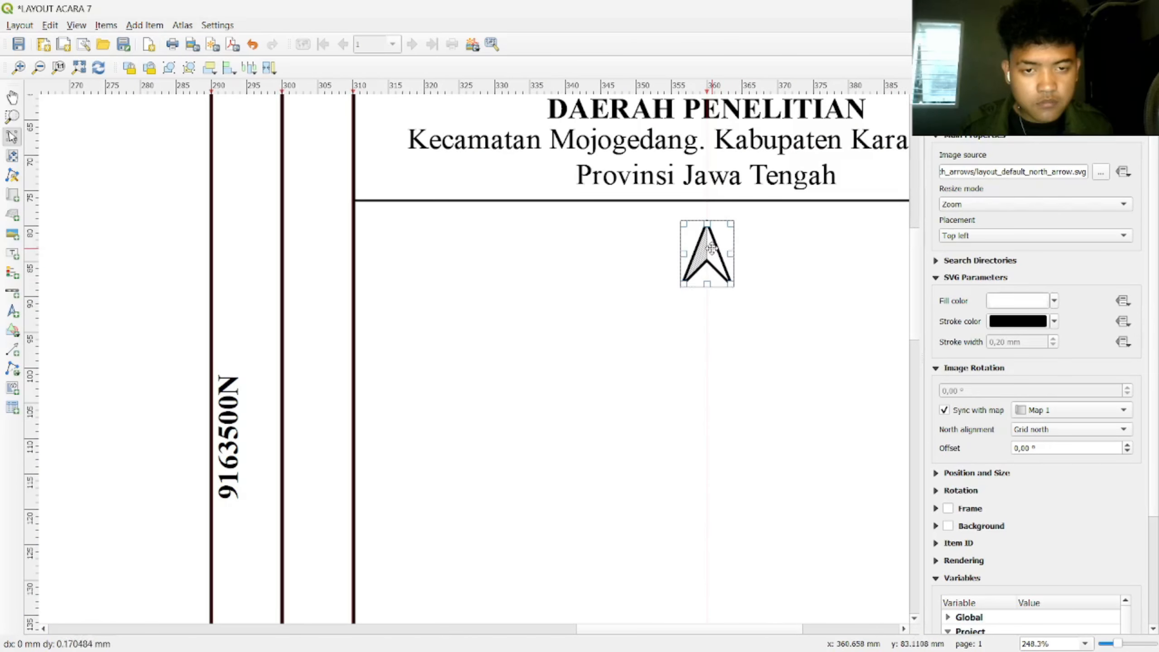
pyautogui.click(776, 267)
pyautogui.scroll(-1, 790, 277)
pyautogui.scroll(1, 790, 277)
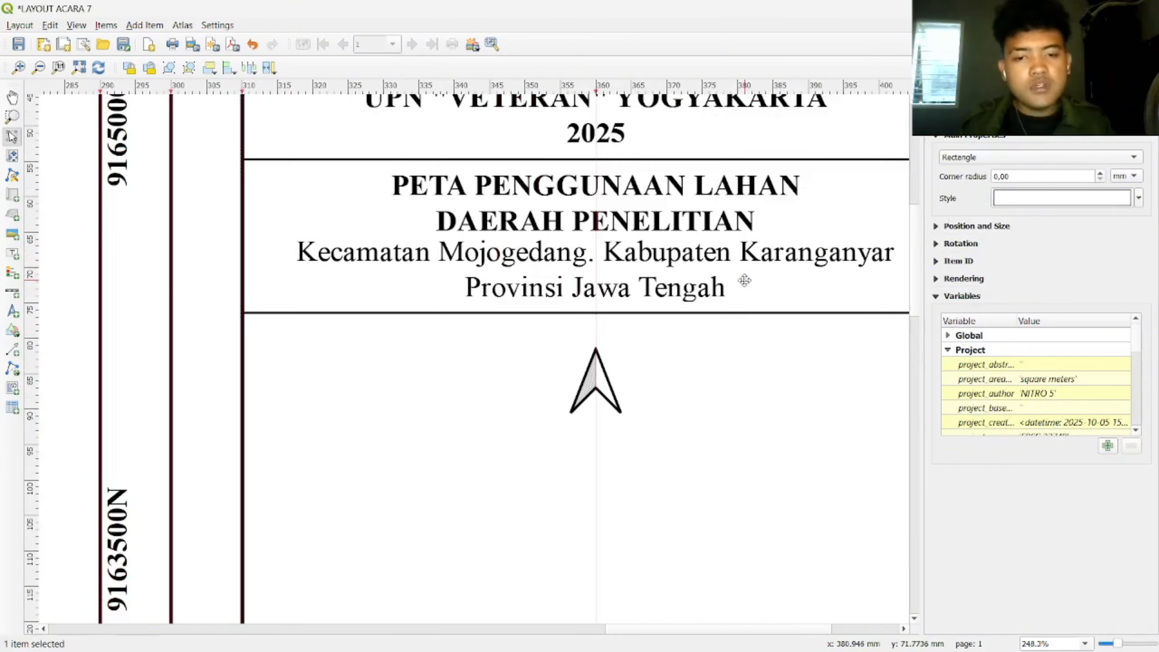
pyautogui.click(619, 262)
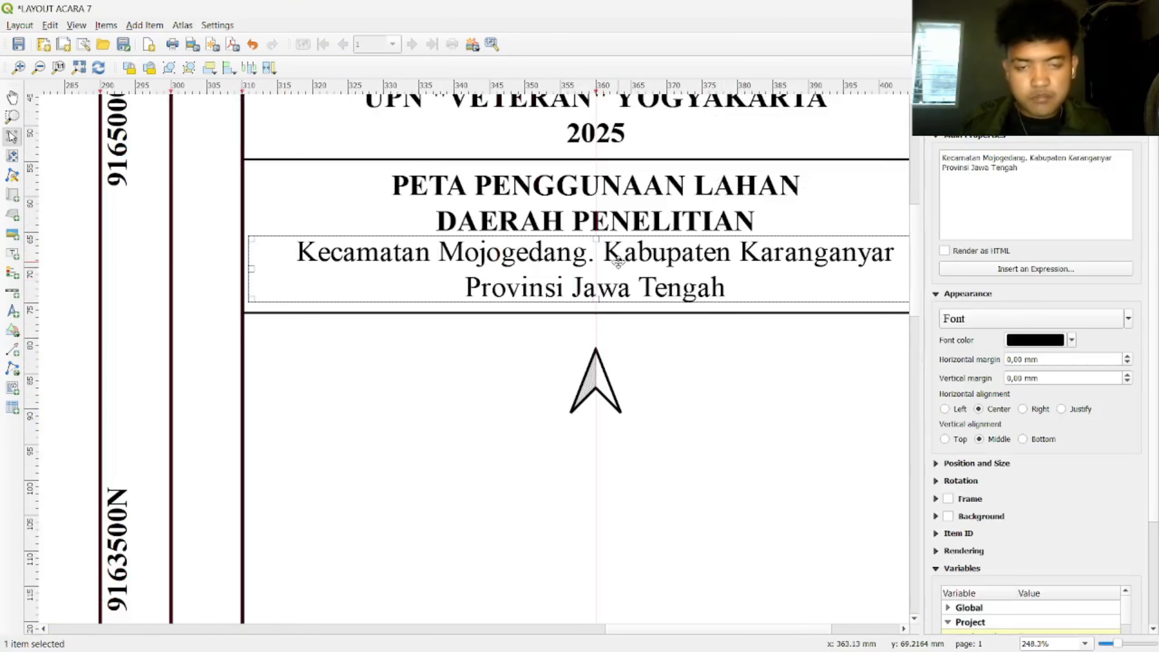
pyautogui.click(624, 214)
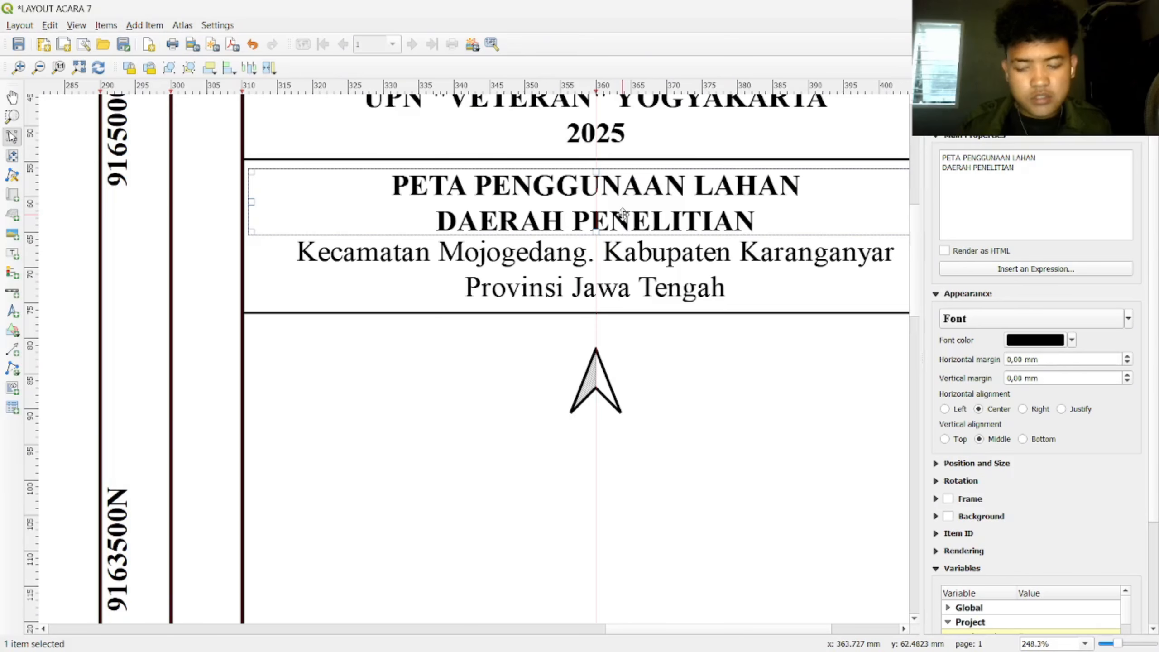
# Step: Paste a copy of the map title label and change its text to 'U'
pyautogui.hotkey('ctrl', 'v')
pyautogui.moveTo(821, 434); pyautogui.dragTo(427, 365)
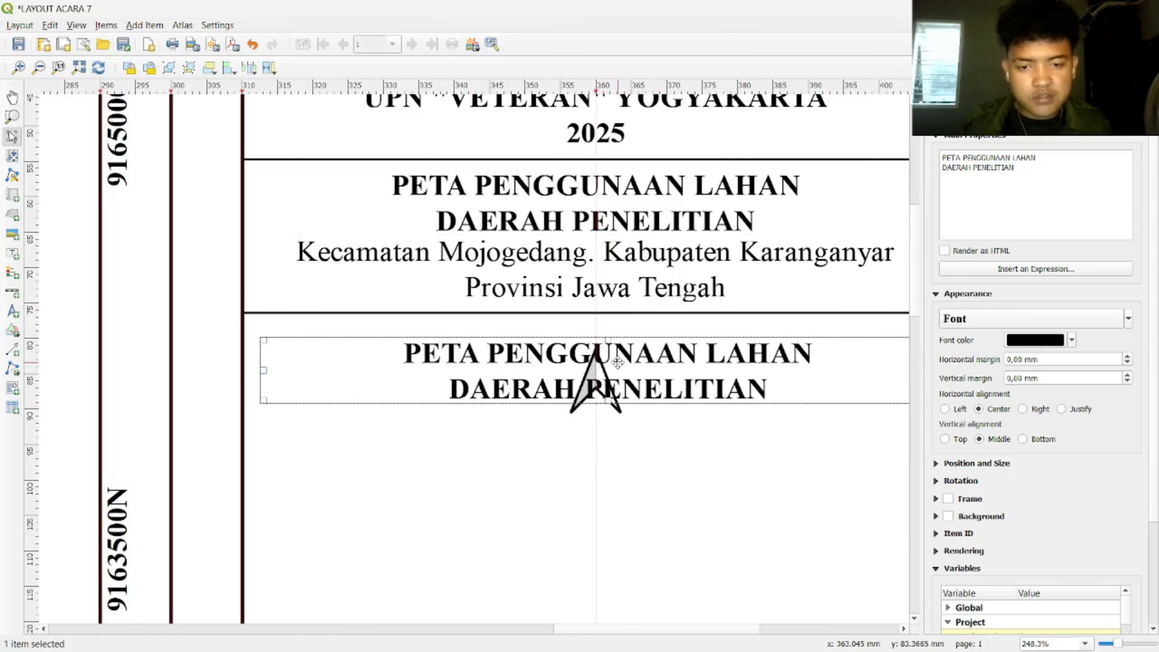
pyautogui.moveTo(984, 189); pyautogui.dragTo(919, 147)
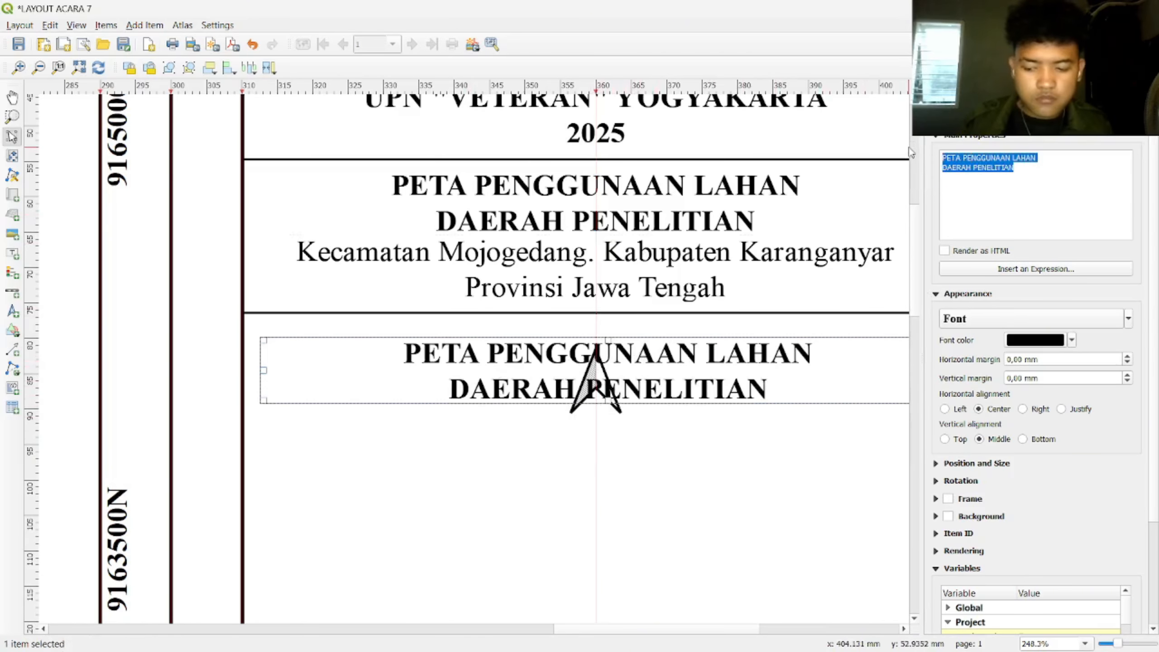
pyautogui.press('capslock')
pyautogui.write('U')
# Step: Narrow the U label around the letter and centre it directly above the north arrow
pyautogui.scroll(-2, 739, 386)
pyautogui.moveTo(790, 287); pyautogui.dragTo(643, 279)
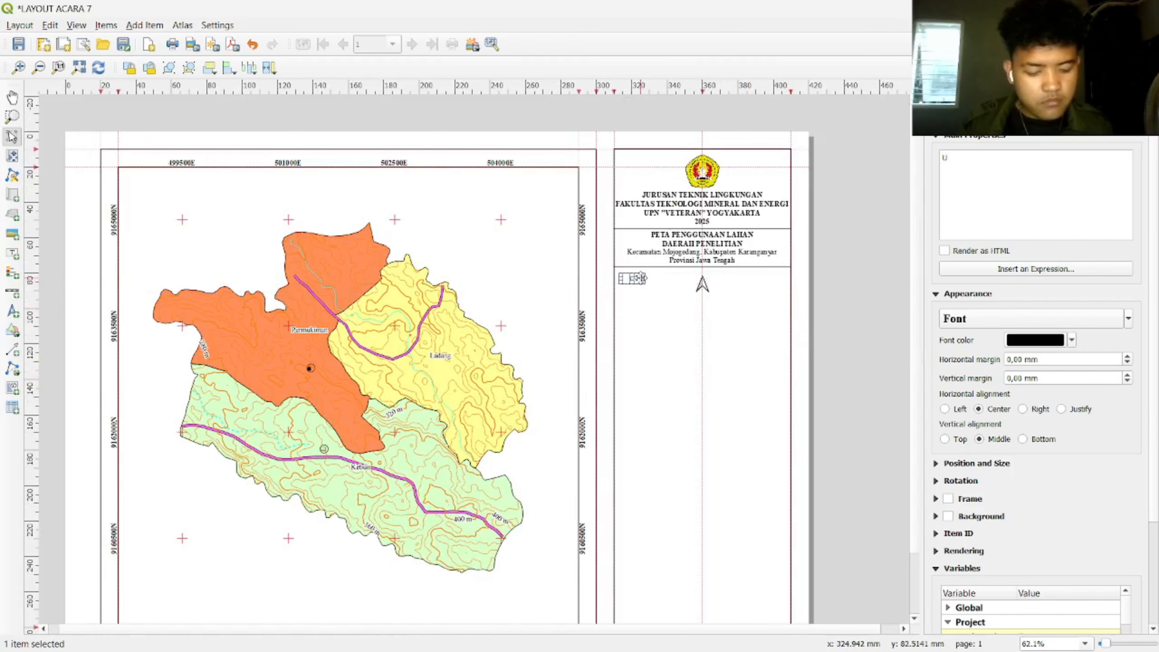
pyautogui.scroll(3, 676, 313)
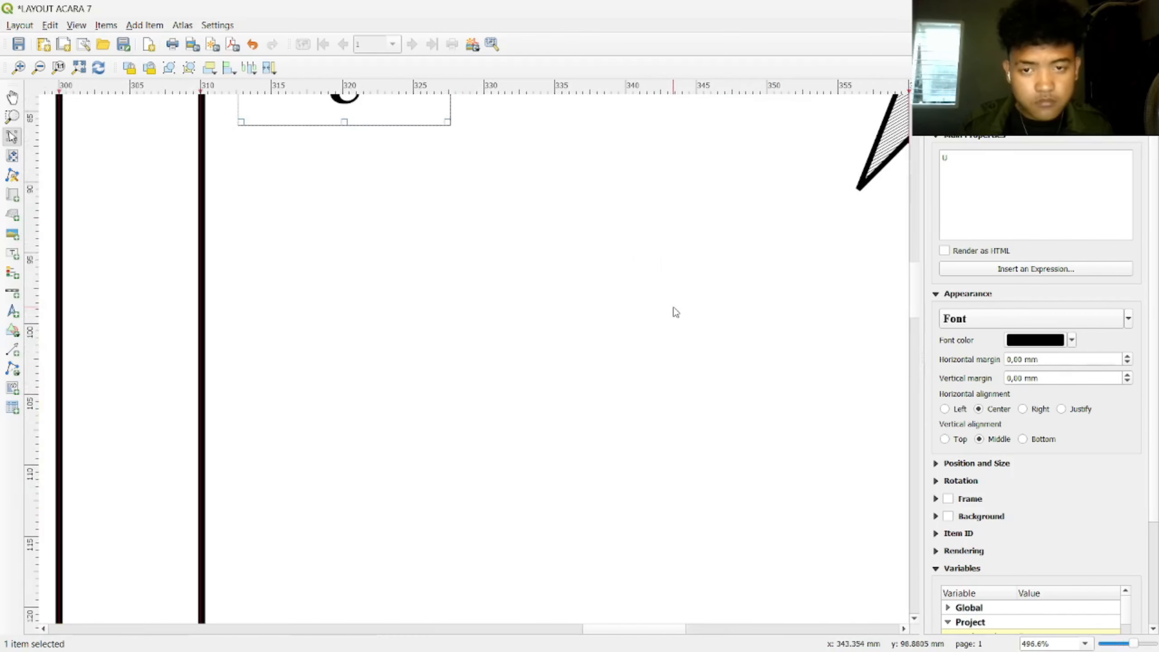
pyautogui.scroll(-1, 613, 192)
pyautogui.moveTo(688, 257); pyautogui.dragTo(555, 461)
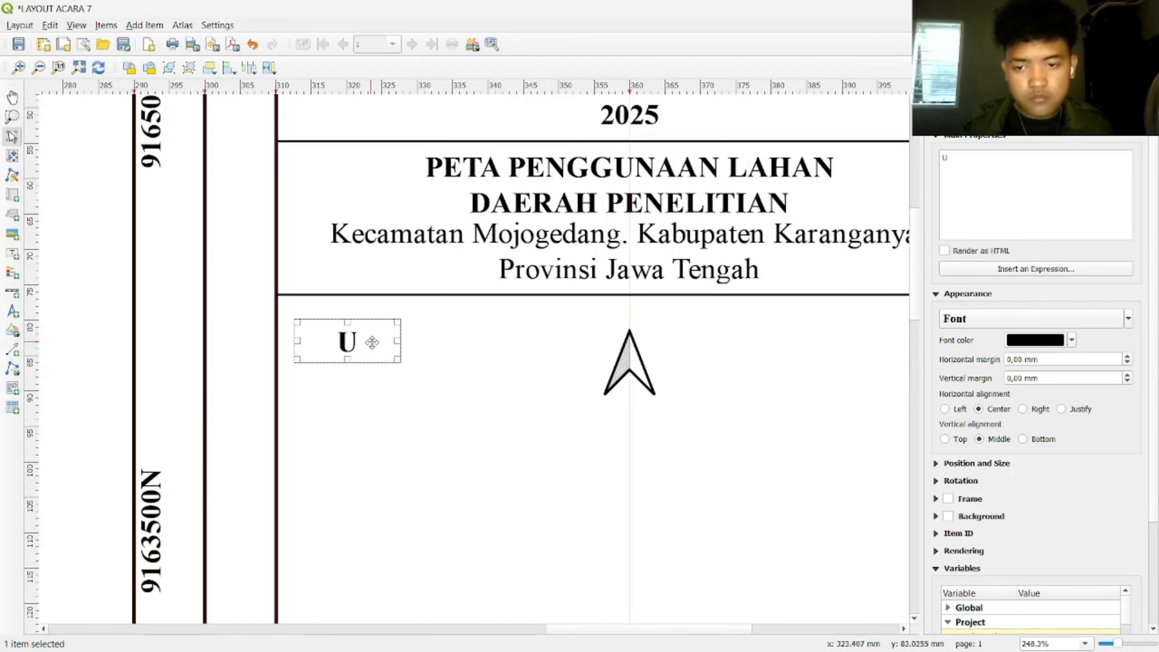
pyautogui.moveTo(398, 339); pyautogui.dragTo(635, 317)
pyautogui.click(698, 347)
pyautogui.scroll(-1, 660, 360)
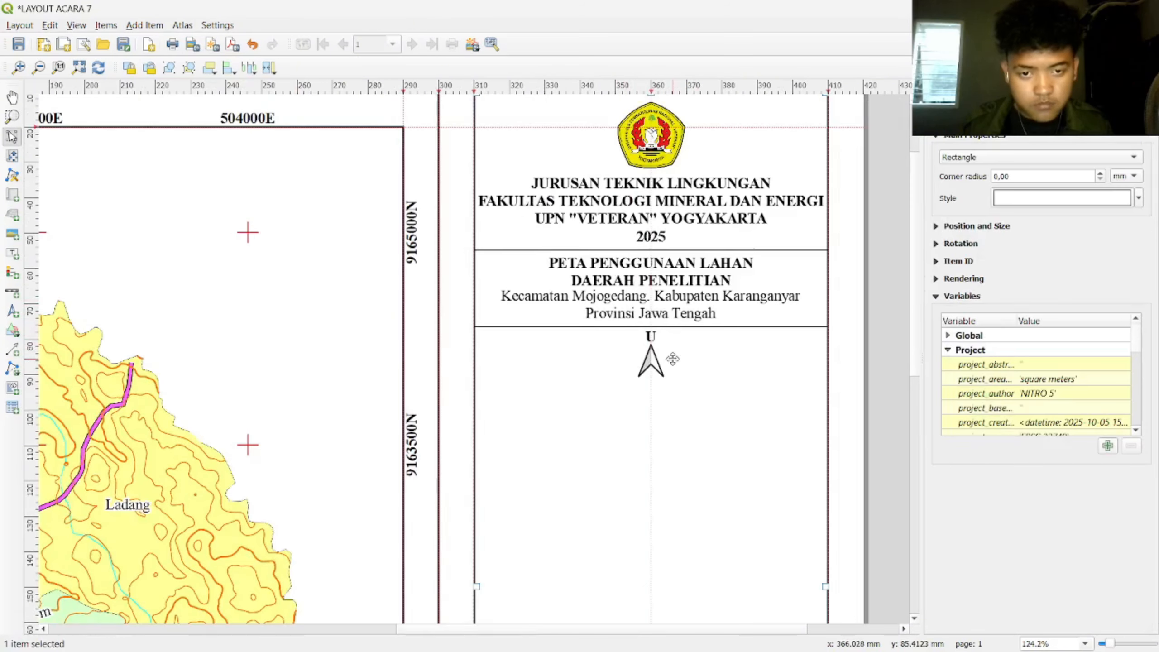
pyautogui.scroll(1, 702, 391)
pyautogui.scroll(-1, 701, 396)
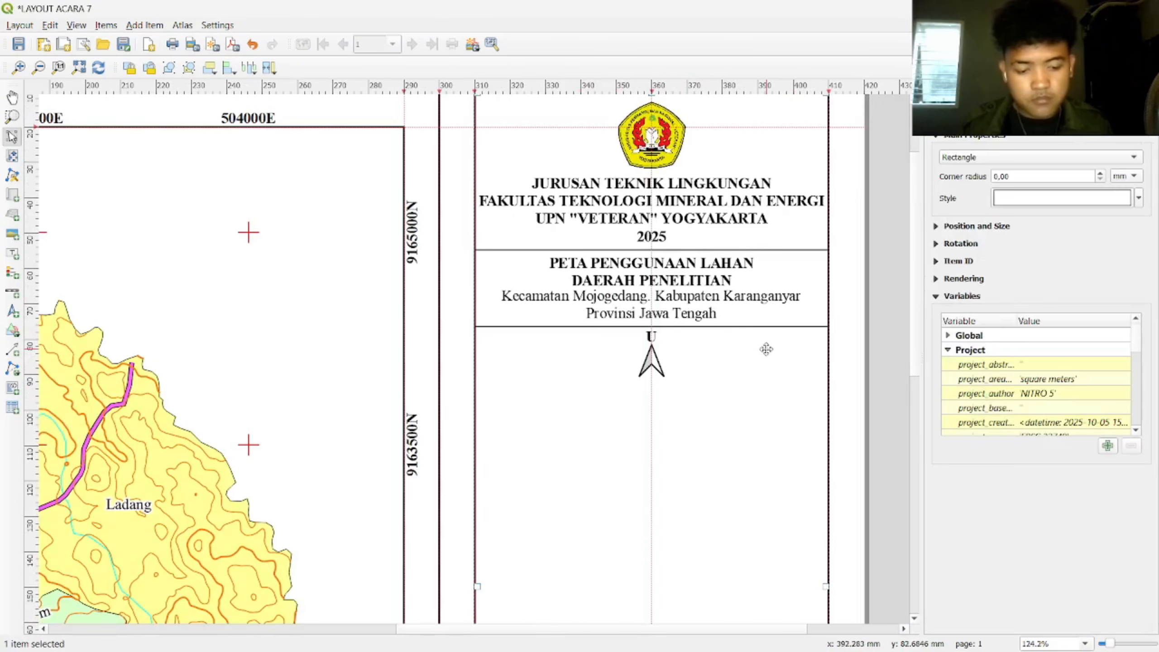
pyautogui.scroll(-2, 766, 349)
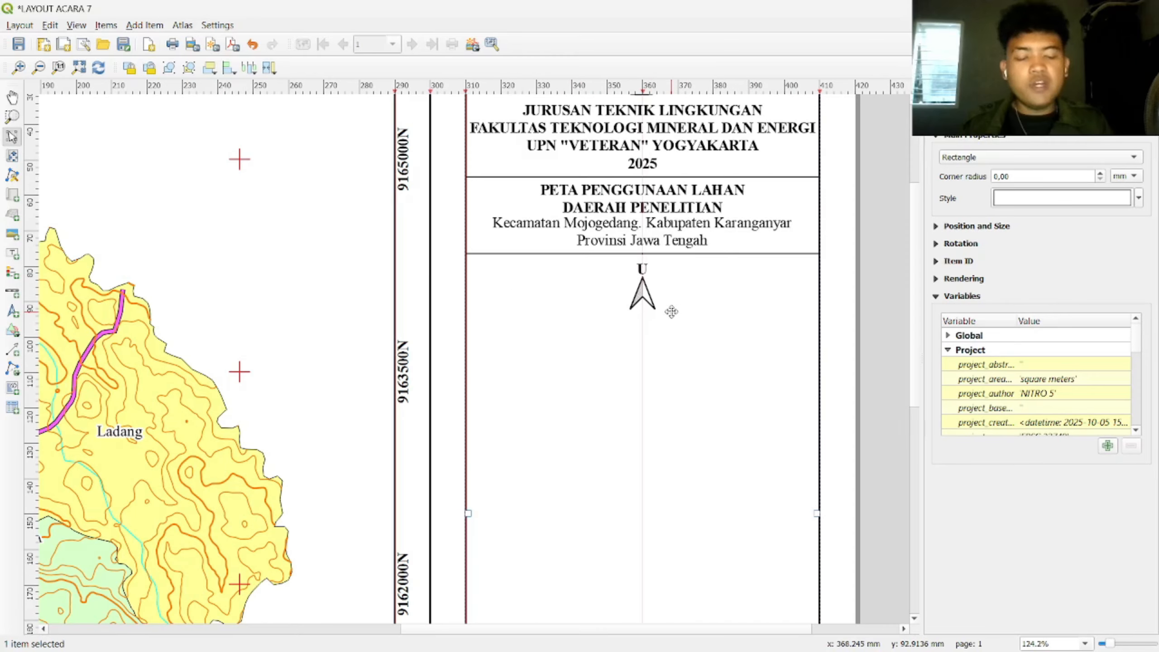
# Step: Duplicate the Kecamatan label below the north arrow and change its text to 'SKALA 1 : 25.000'
pyautogui.click(675, 240)
pyautogui.hotkey('ctrl', 'c')
pyautogui.hotkey('ctrl', 'v')
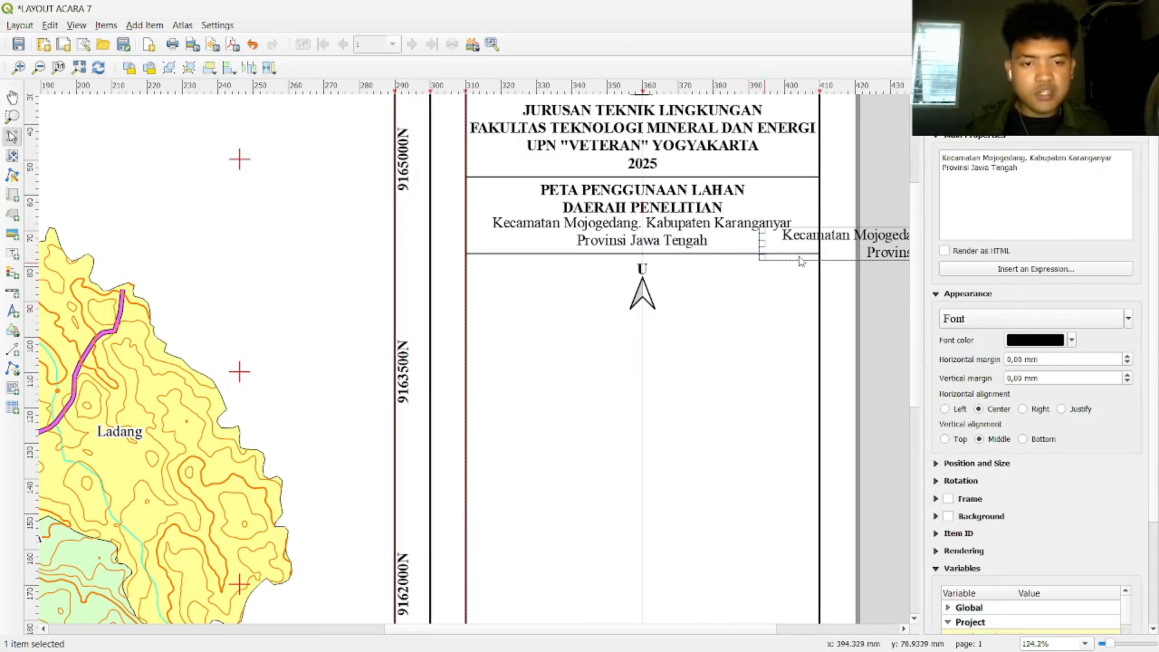
pyautogui.moveTo(858, 242); pyautogui.dragTo(567, 327)
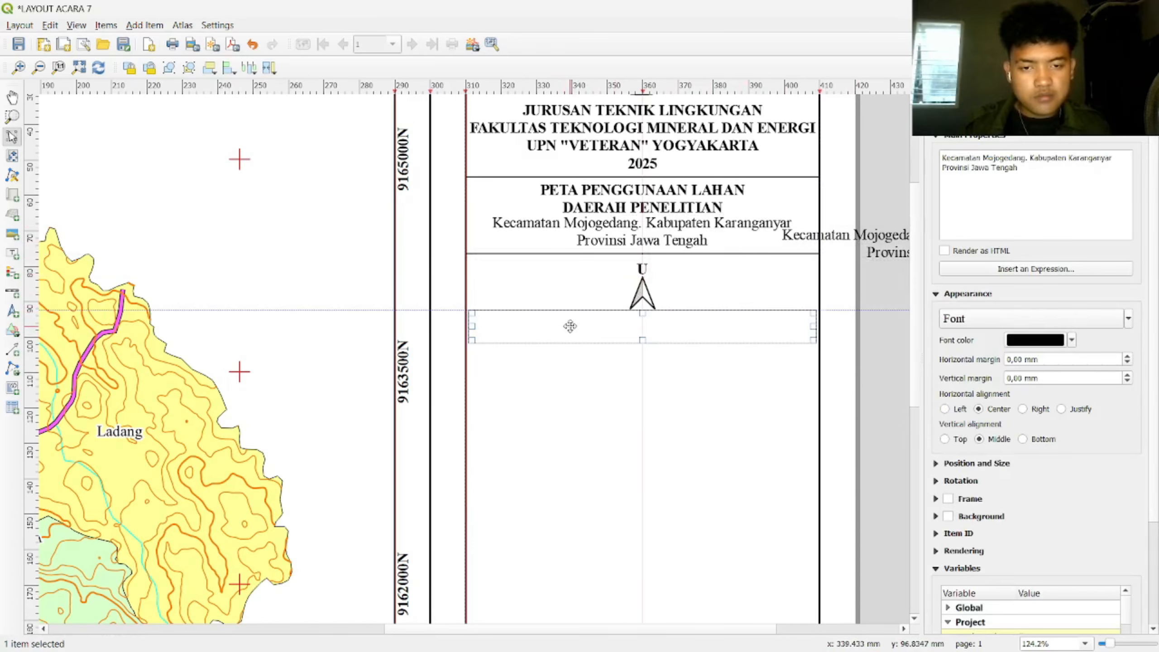
pyautogui.moveTo(1044, 184); pyautogui.dragTo(913, 150)
pyautogui.write('SAKA')
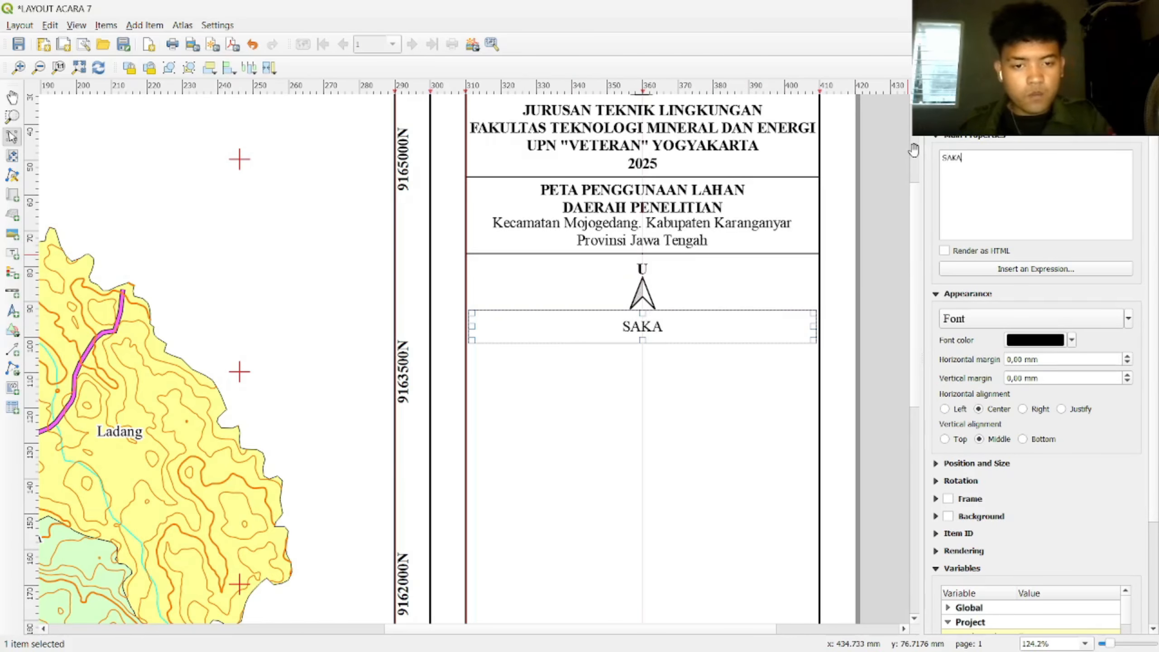
pyautogui.press('BackSpace')
pyautogui.press('BackSpace')
pyautogui.press('BackSpace')
pyautogui.write('KALA 1 : 2500')
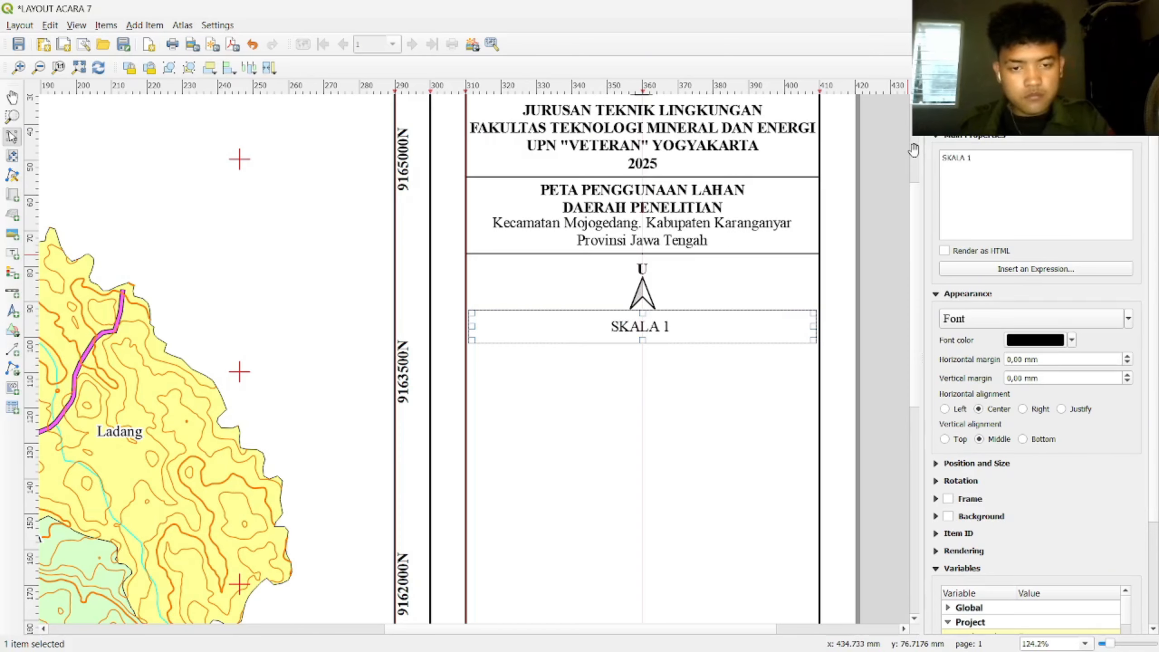
pyautogui.write('0')
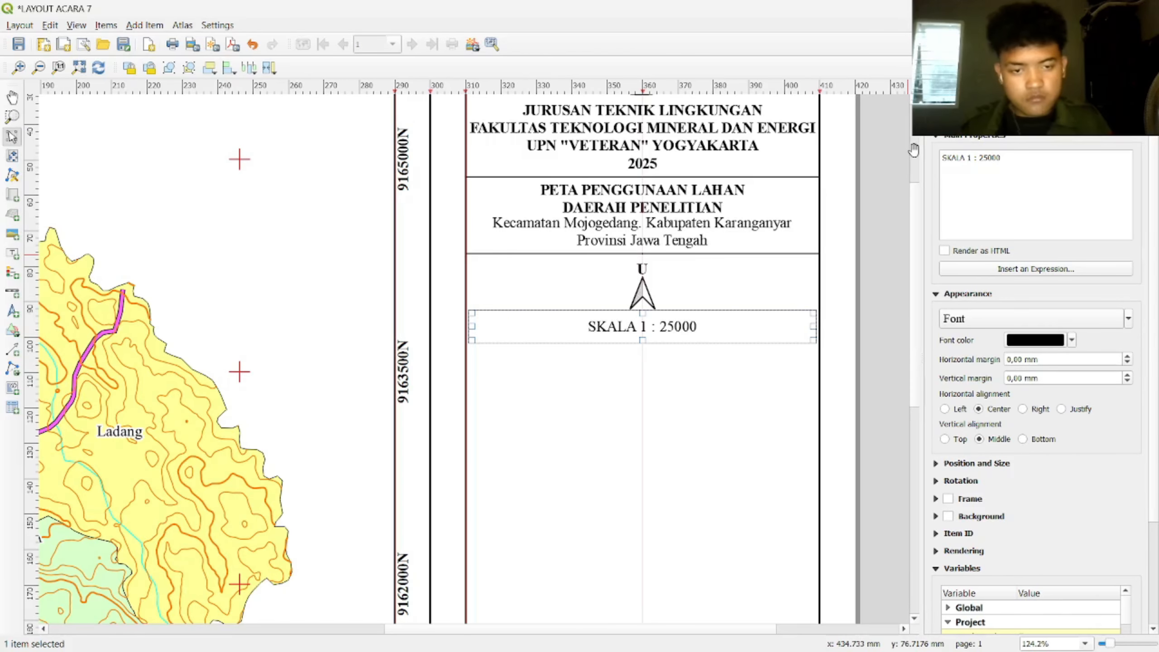
pyautogui.press('BackSpace')
pyautogui.press('BackSpace')
pyautogui.press('BackSpace')
pyautogui.write('.000')
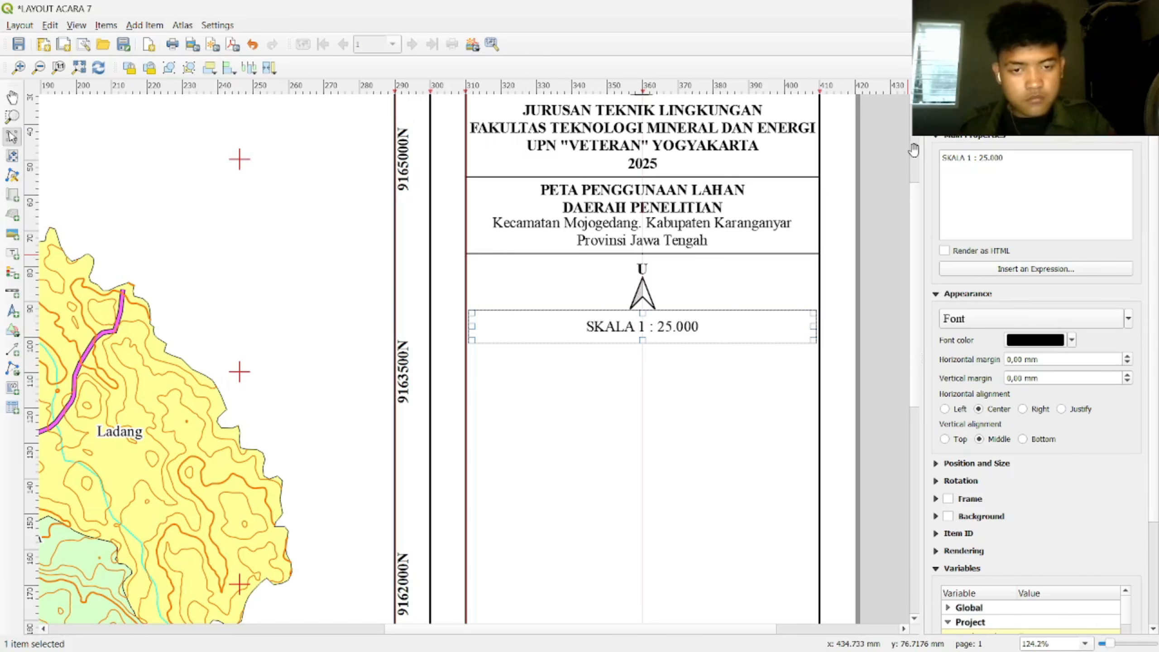
# Step: Resize the SKALA label box and centre it beneath the north arrow
pyautogui.moveTo(816, 325); pyautogui.dragTo(581, 324)
pyautogui.moveTo(590, 324); pyautogui.dragTo(595, 327)
pyautogui.hotkey('ctrl', 'z')
pyautogui.click(545, 323)
pyautogui.scroll(2, 541, 326)
pyautogui.scroll(-1, 540, 329)
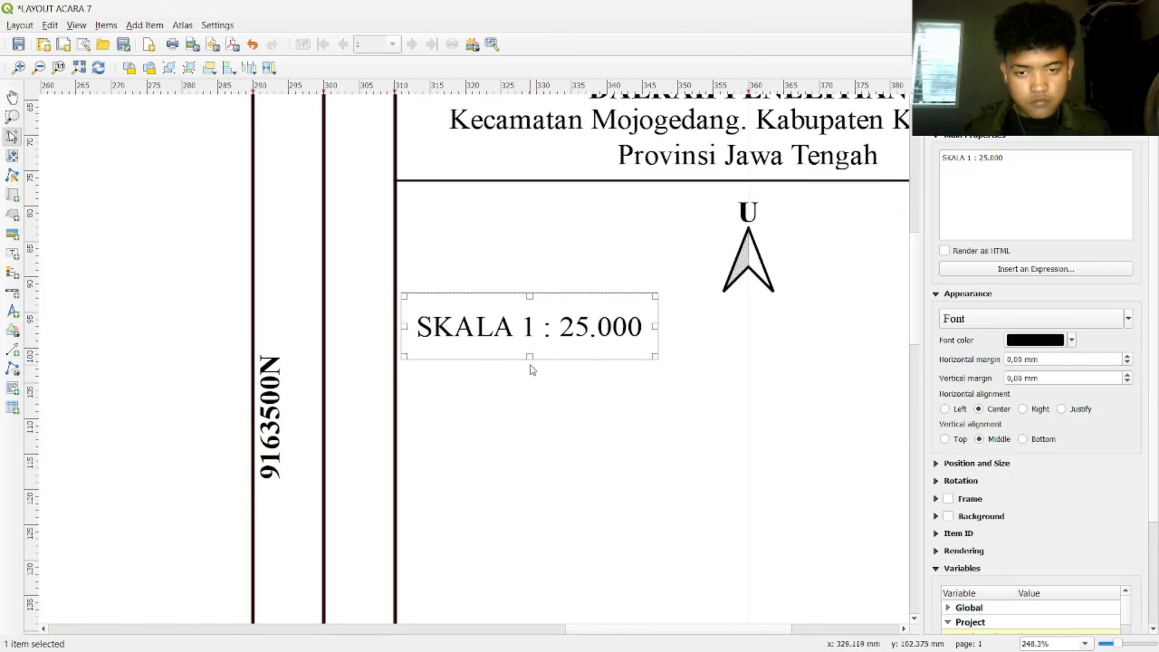
pyautogui.moveTo(531, 357); pyautogui.dragTo(752, 305)
pyautogui.click(822, 267)
pyautogui.scroll(-1, 826, 274)
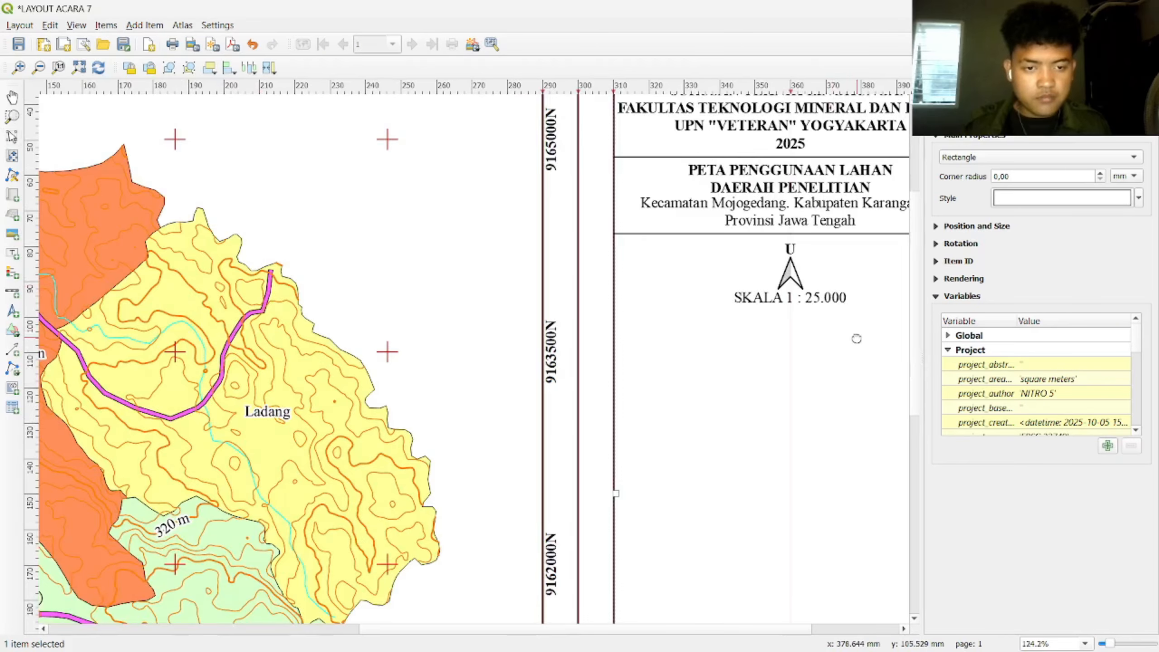
pyautogui.scroll(1, 857, 337)
pyautogui.click(628, 349)
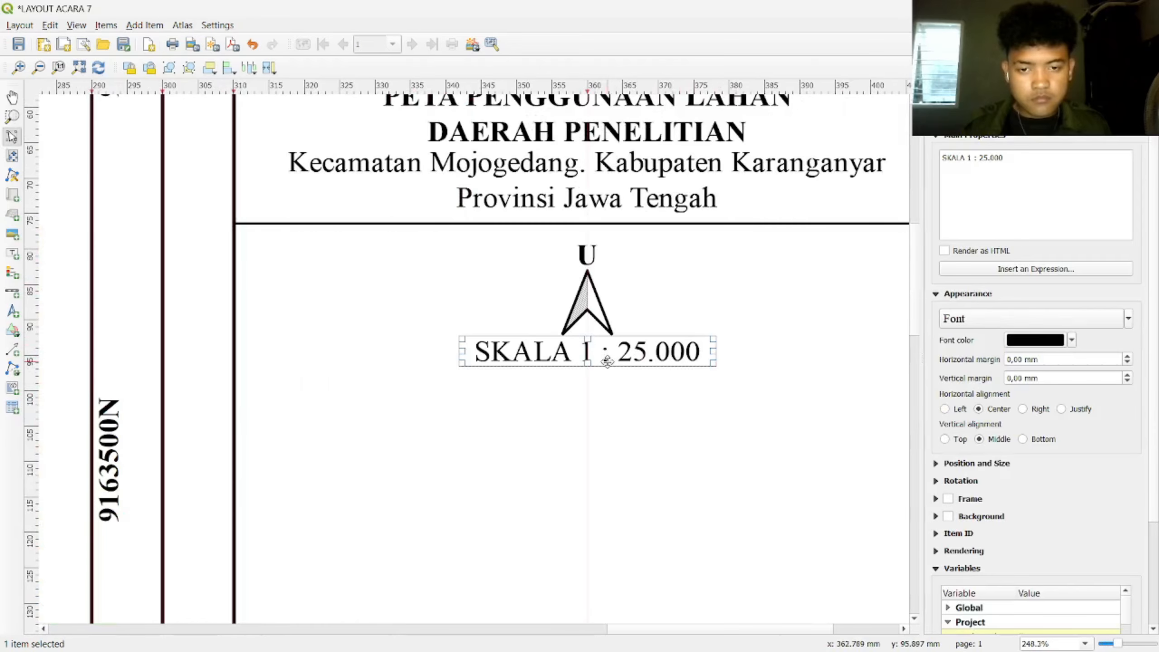
pyautogui.click(689, 304)
pyautogui.scroll(-1, 710, 346)
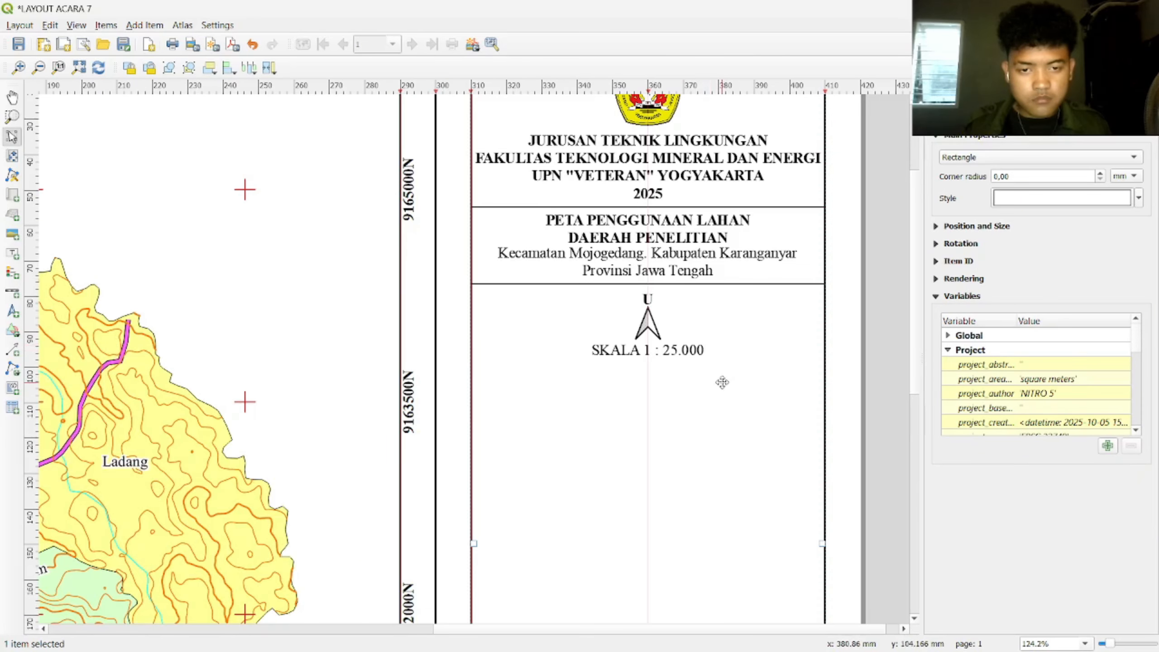
pyautogui.moveTo(717, 309); pyautogui.dragTo(746, 235)
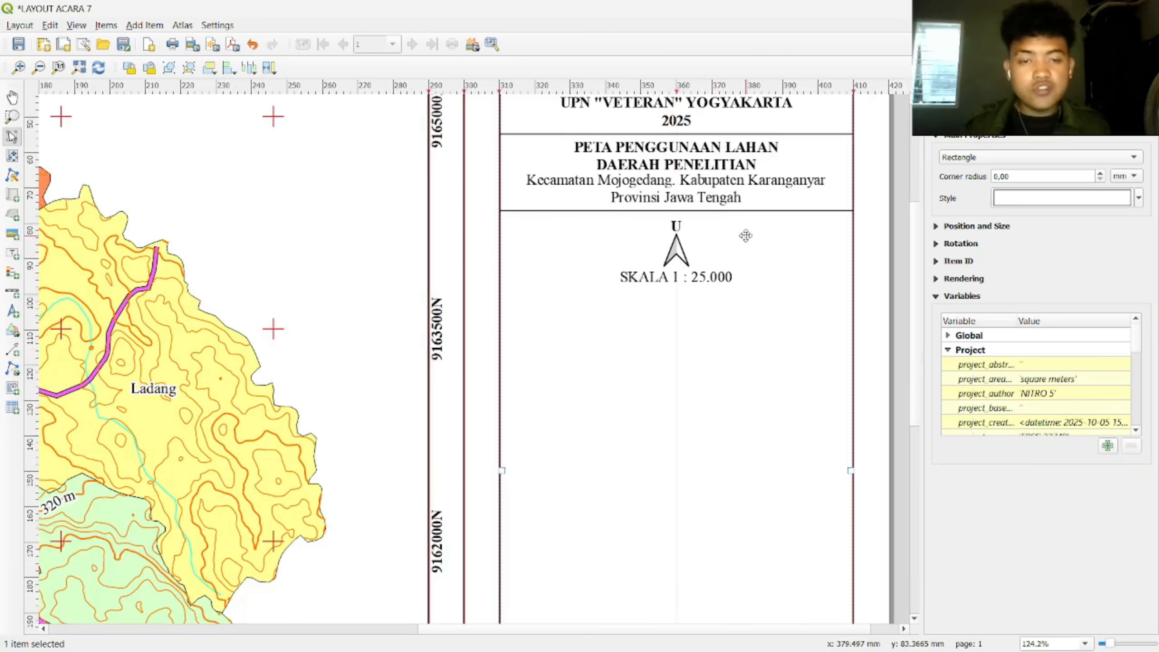
# Step: Draw a scale bar below the SKALA text with kilometre units and a label multiplier of 1
pyautogui.click(13, 292)
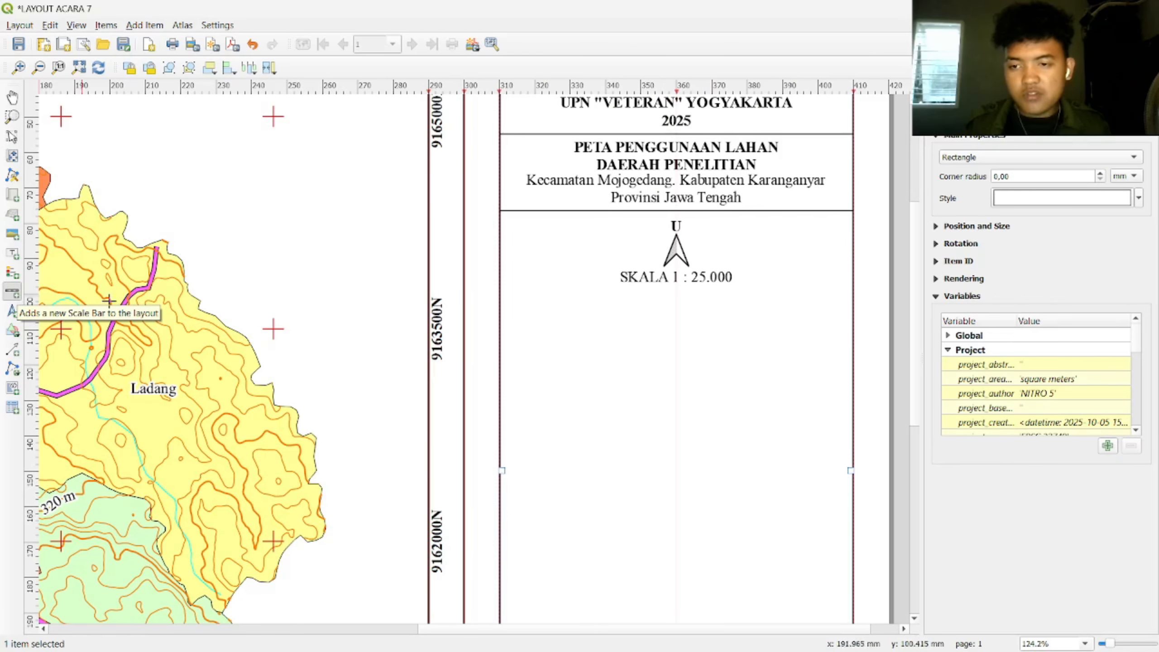
pyautogui.moveTo(537, 297); pyautogui.dragTo(812, 329)
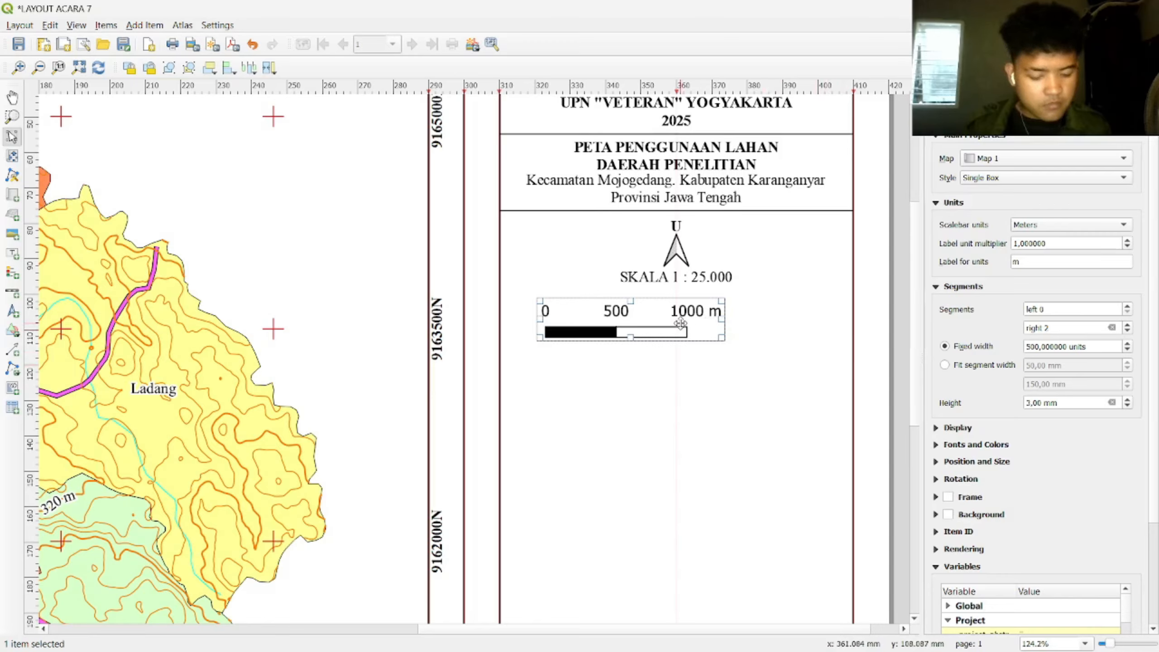
pyautogui.click(1086, 224)
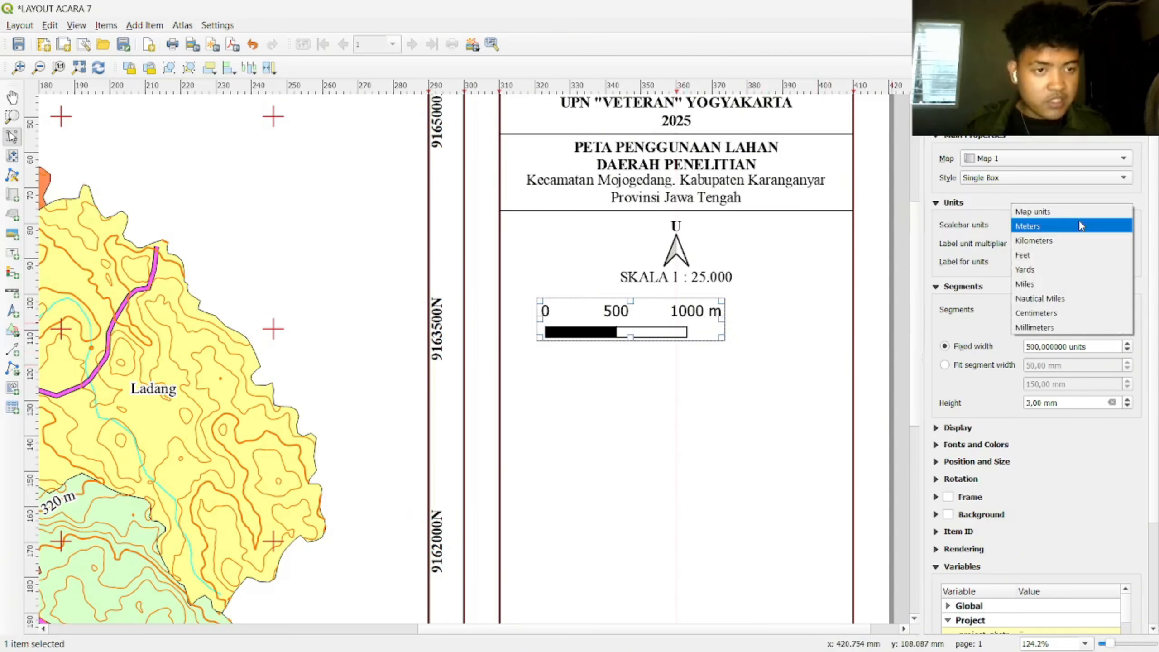
pyautogui.click(1070, 238)
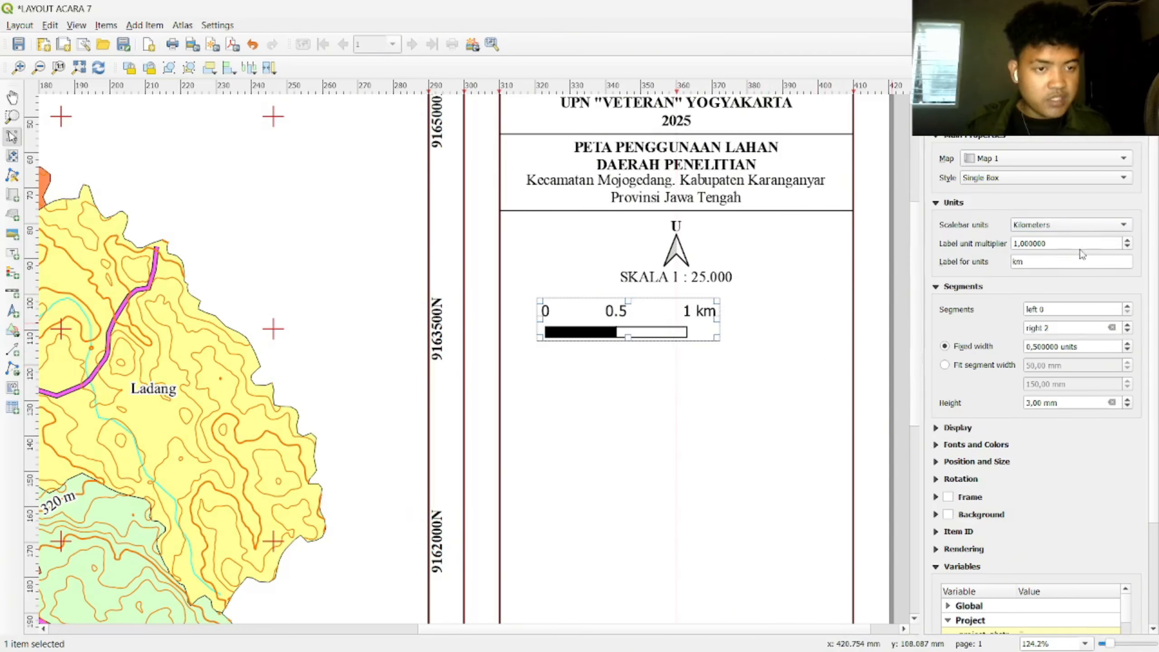
pyautogui.click(1127, 241)
pyautogui.click(1128, 248)
pyautogui.click(1129, 248)
pyautogui.click(1128, 241)
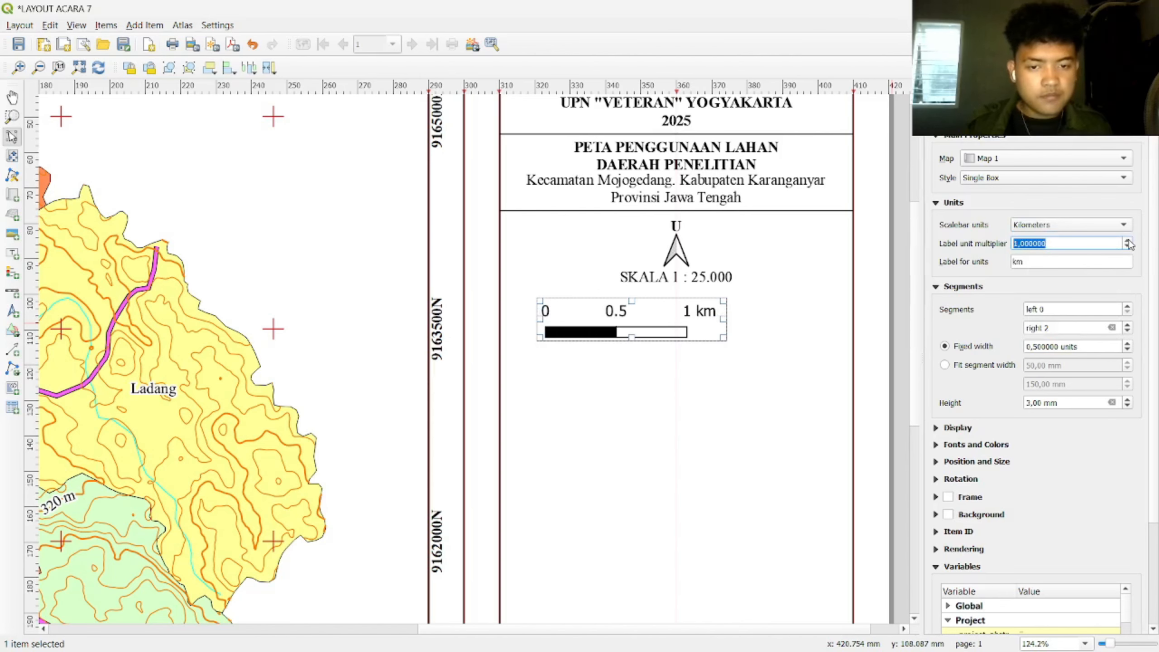
pyautogui.click(1129, 241)
pyautogui.click(1129, 240)
pyautogui.click(1128, 247)
pyautogui.click(1128, 247)
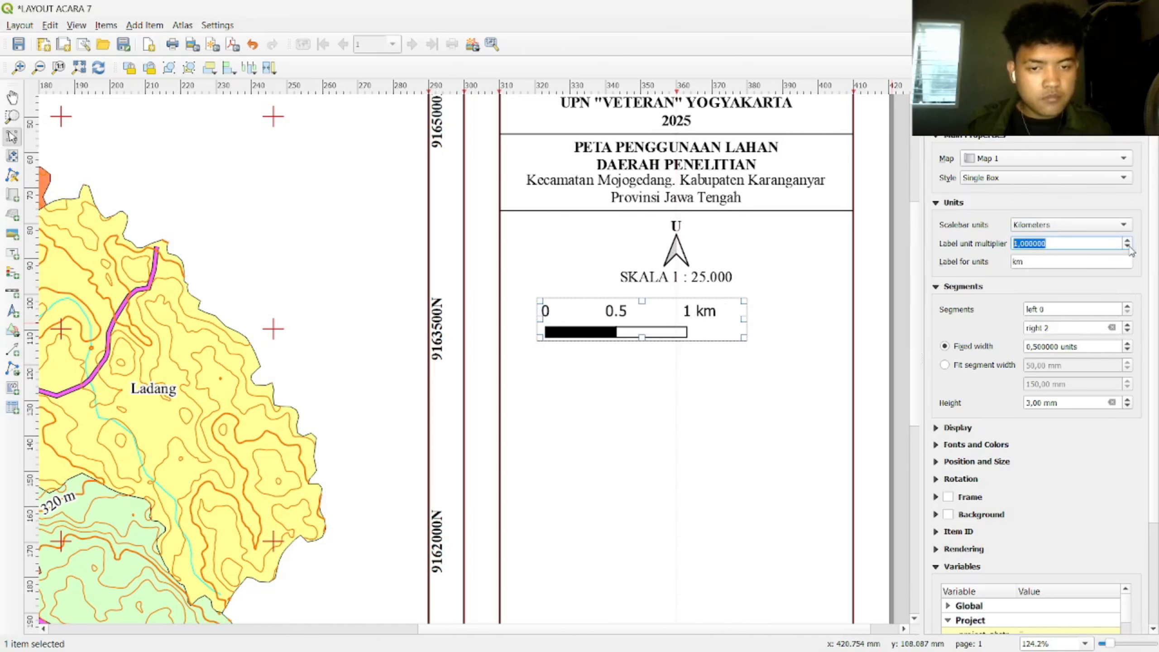
# Step: Label the scale bar units 'Km', give it four right segments, and centre it
pyautogui.click(1079, 262)
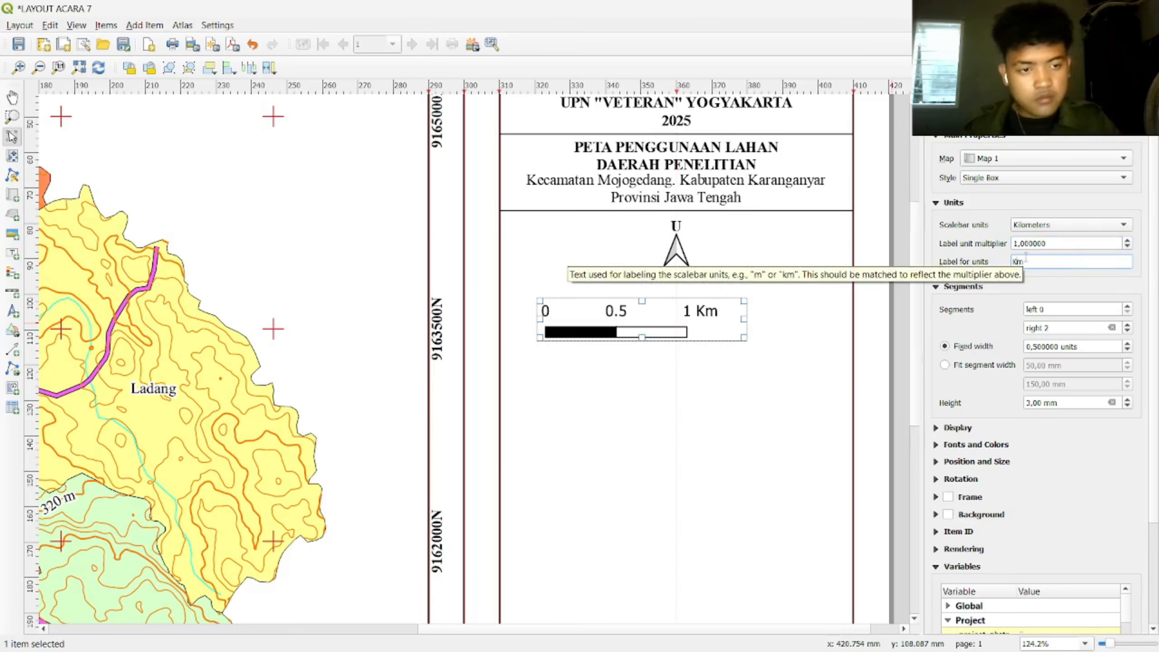
pyautogui.click(1128, 325)
pyautogui.click(1128, 325)
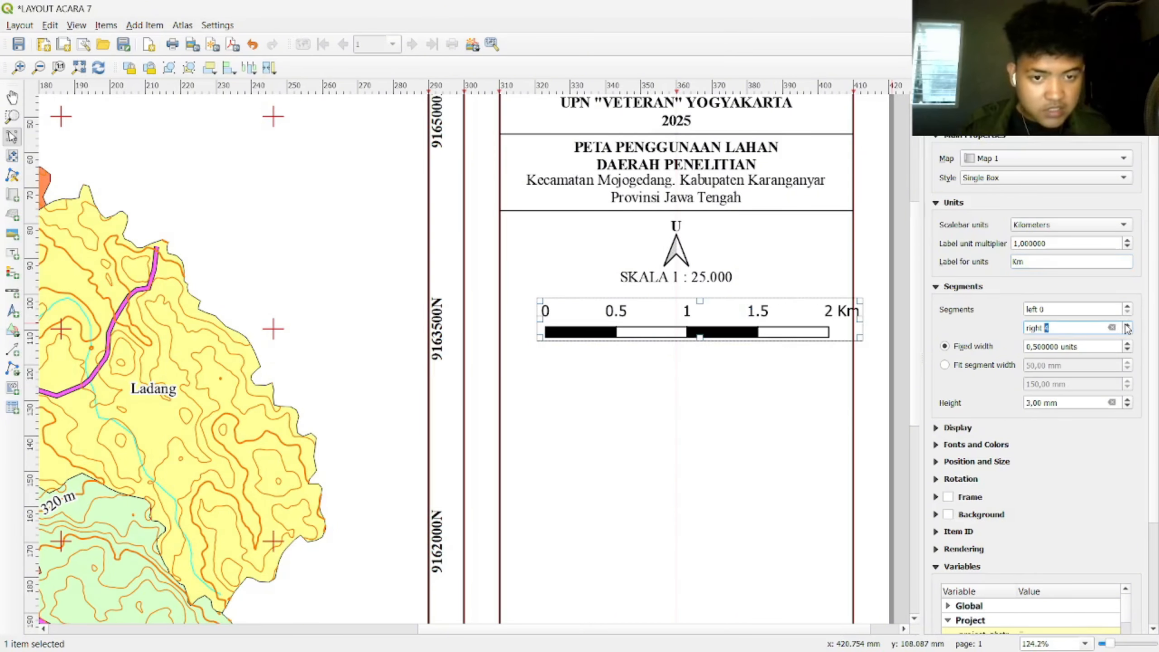
pyautogui.click(1127, 326)
pyautogui.moveTo(793, 327); pyautogui.dragTo(731, 324)
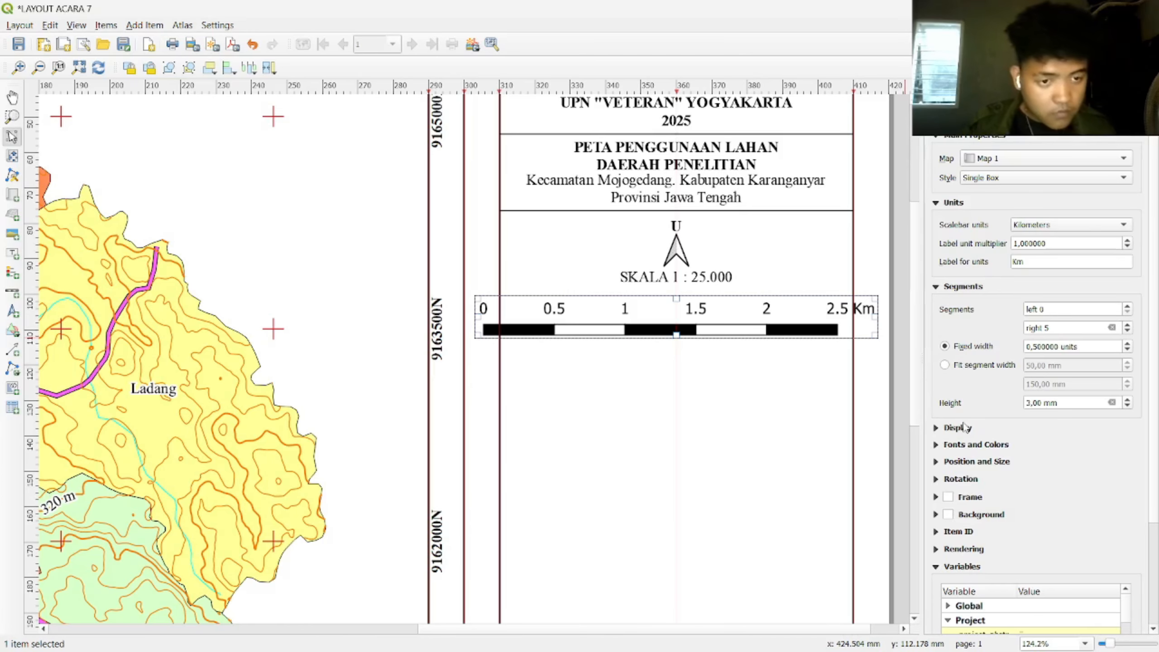
pyautogui.scroll(-1, 1045, 331)
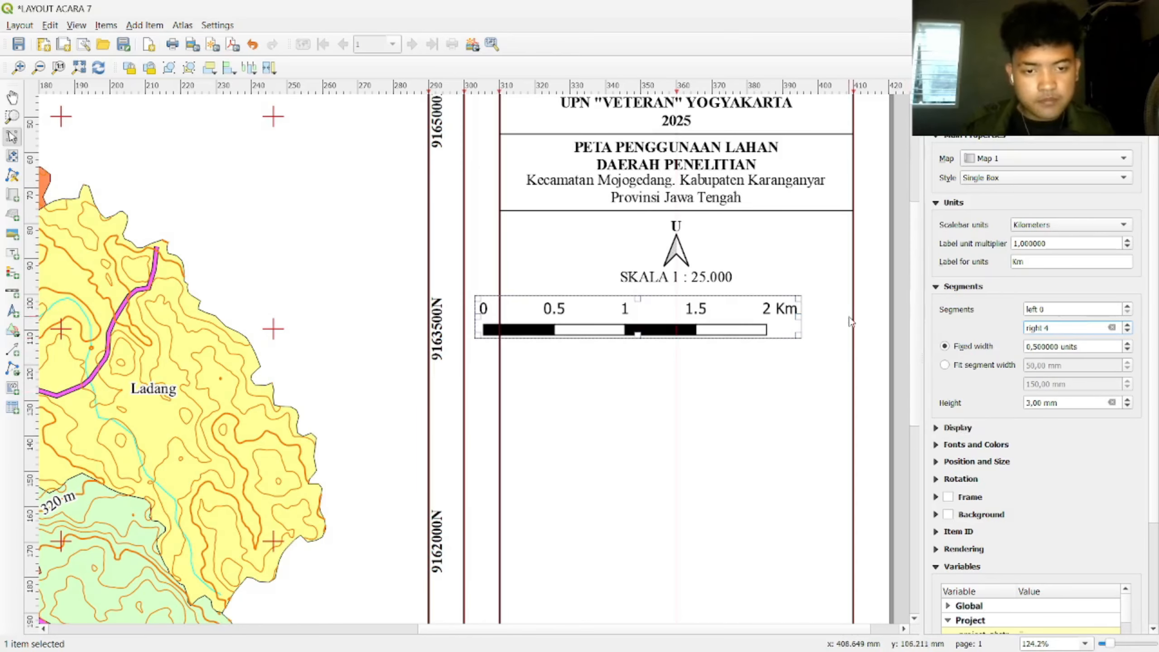
pyautogui.moveTo(667, 323); pyautogui.dragTo(706, 312)
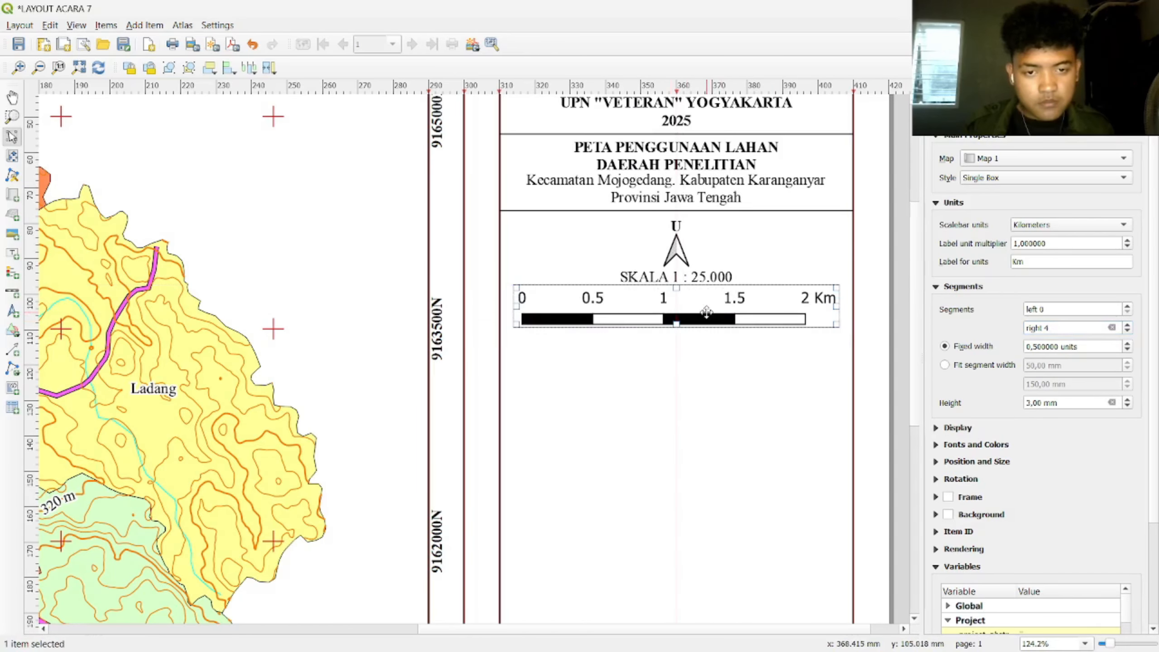
# Step: Set the scale bar's labels margin to 1 mm and box margin to 0 mm, and trim its frame
pyautogui.click(939, 429)
pyautogui.click(1038, 470)
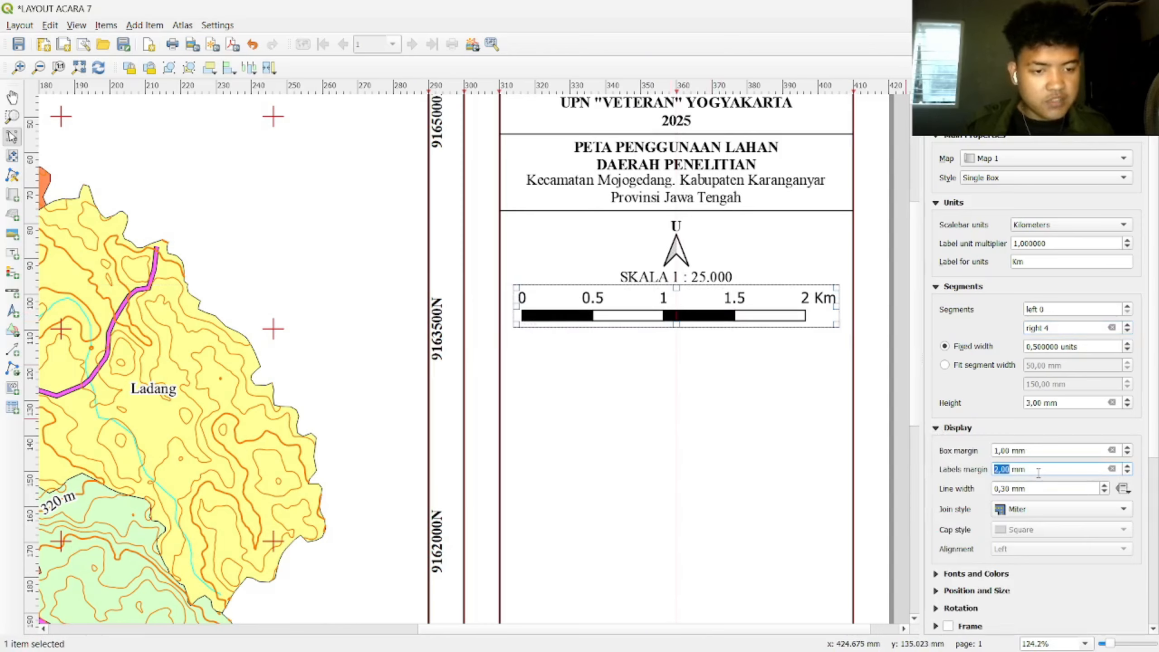
pyautogui.scroll(-1, 1038, 473)
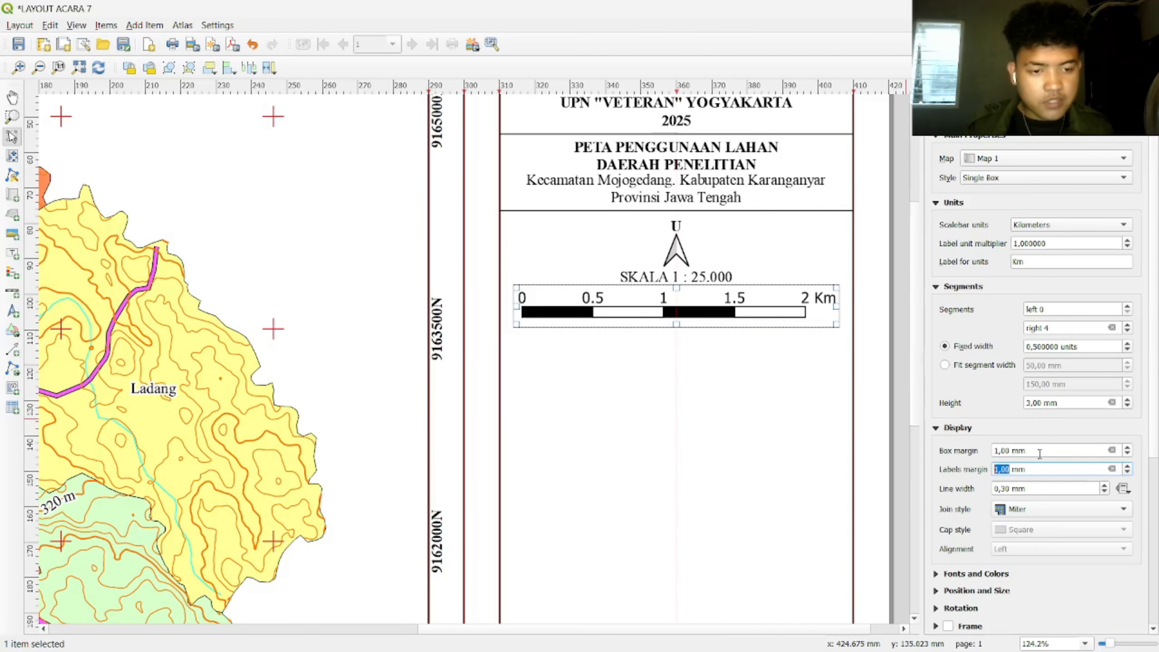
pyautogui.click(1040, 452)
pyautogui.scroll(1, 1040, 452)
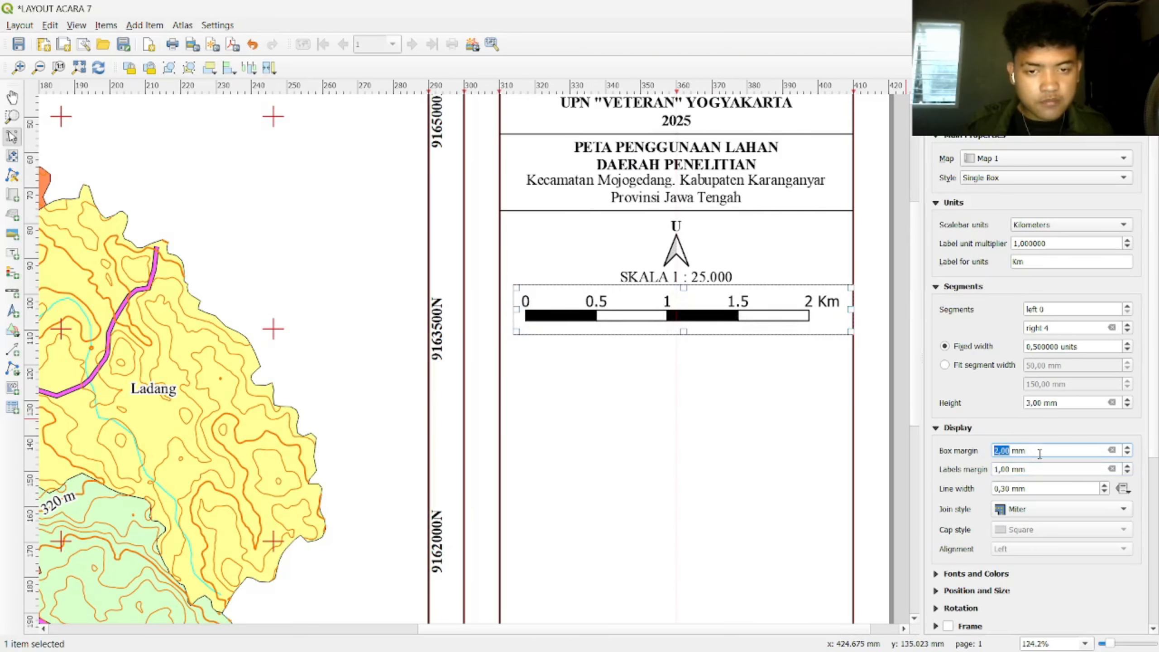
pyautogui.scroll(-2, 1040, 454)
pyautogui.moveTo(850, 331); pyautogui.dragTo(820, 318)
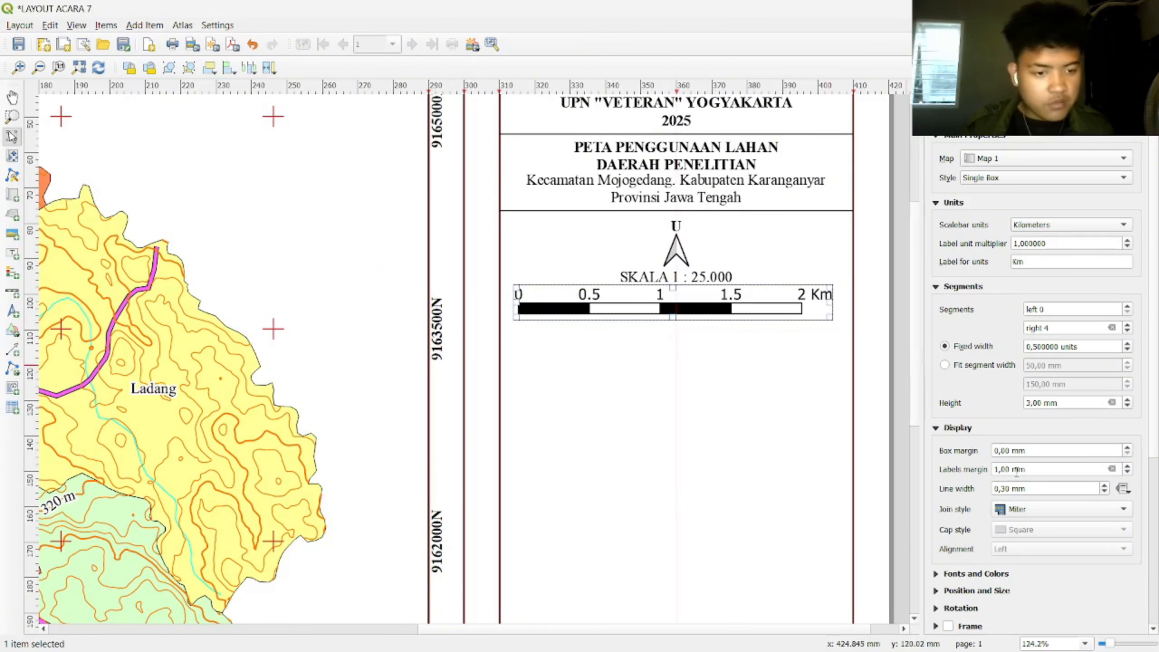
# Step: Confirm the scale bar's text font is Times New Roman
pyautogui.click(936, 574)
pyautogui.click(994, 524)
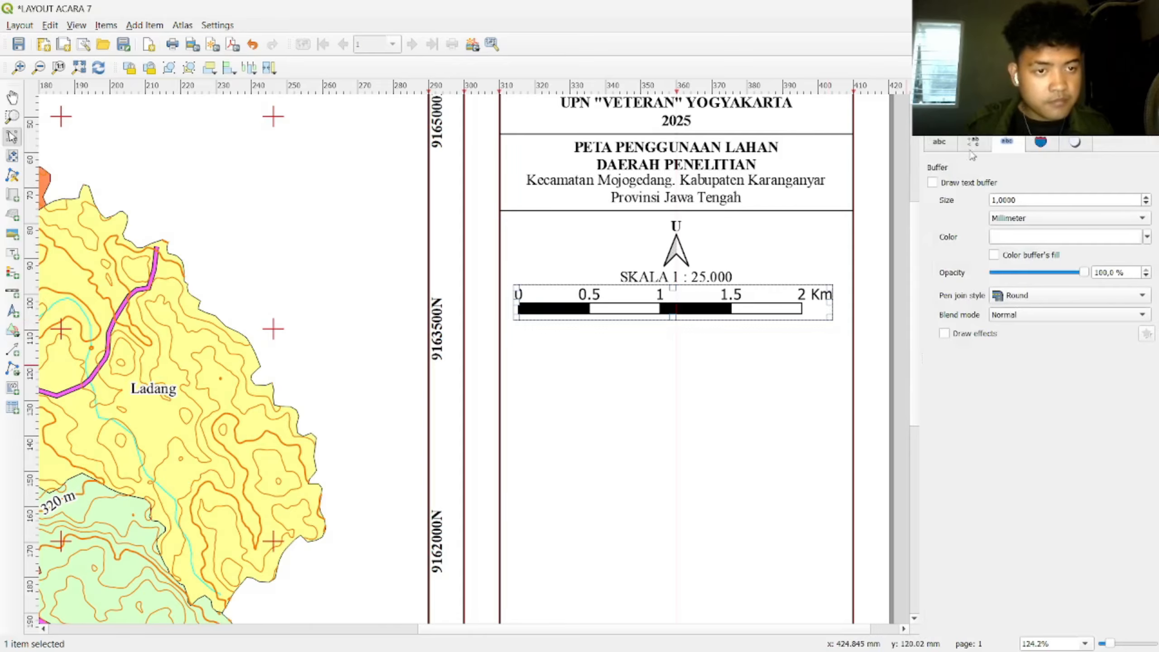
pyautogui.click(944, 144)
pyautogui.click(1030, 189)
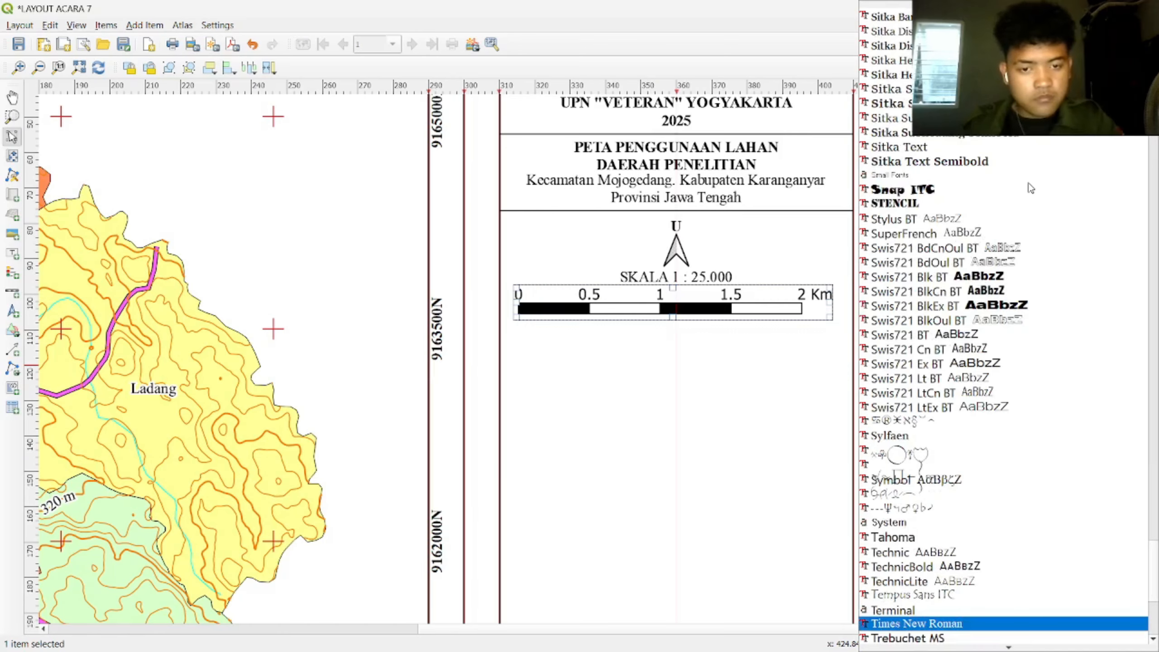
pyautogui.press('Escape')
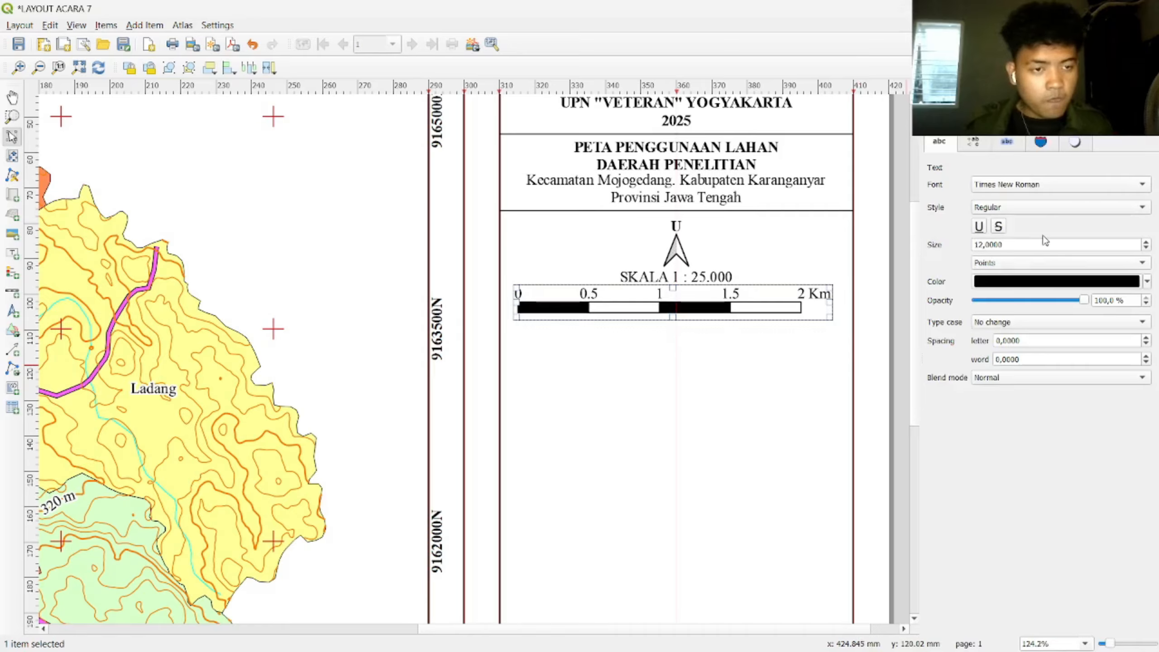
pyautogui.click(975, 143)
pyautogui.click(933, 122)
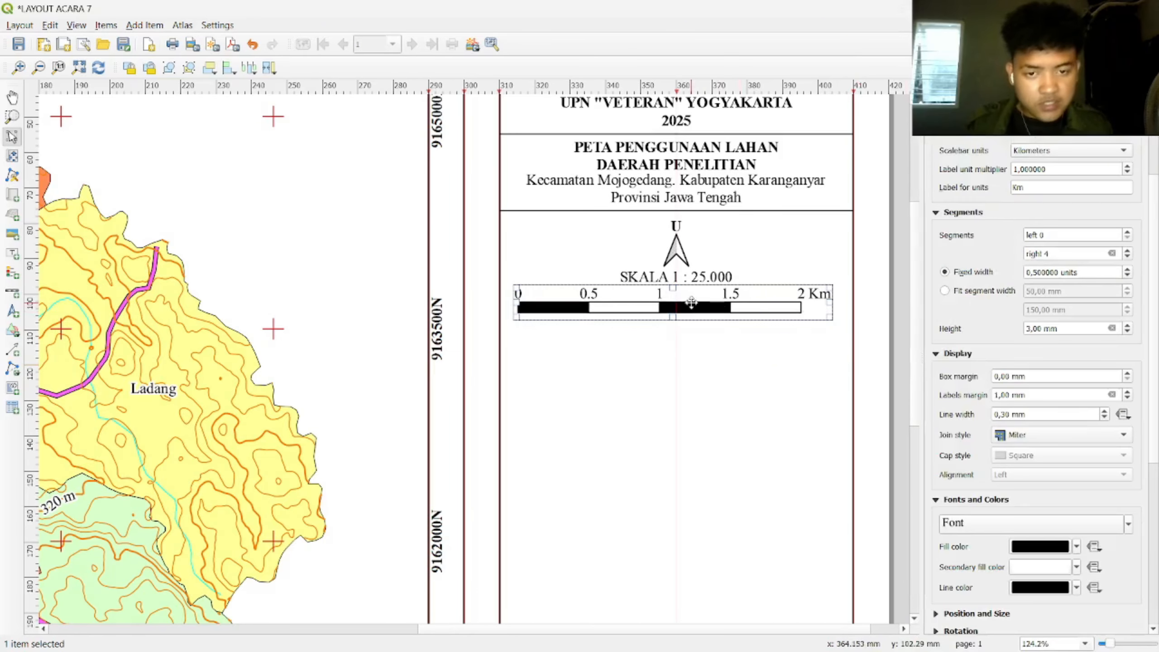
# Step: Centre the scale bar beneath the SKALA 1 : 25.000 text
pyautogui.moveTo(691, 303); pyautogui.dragTo(716, 309)
pyautogui.click(720, 361)
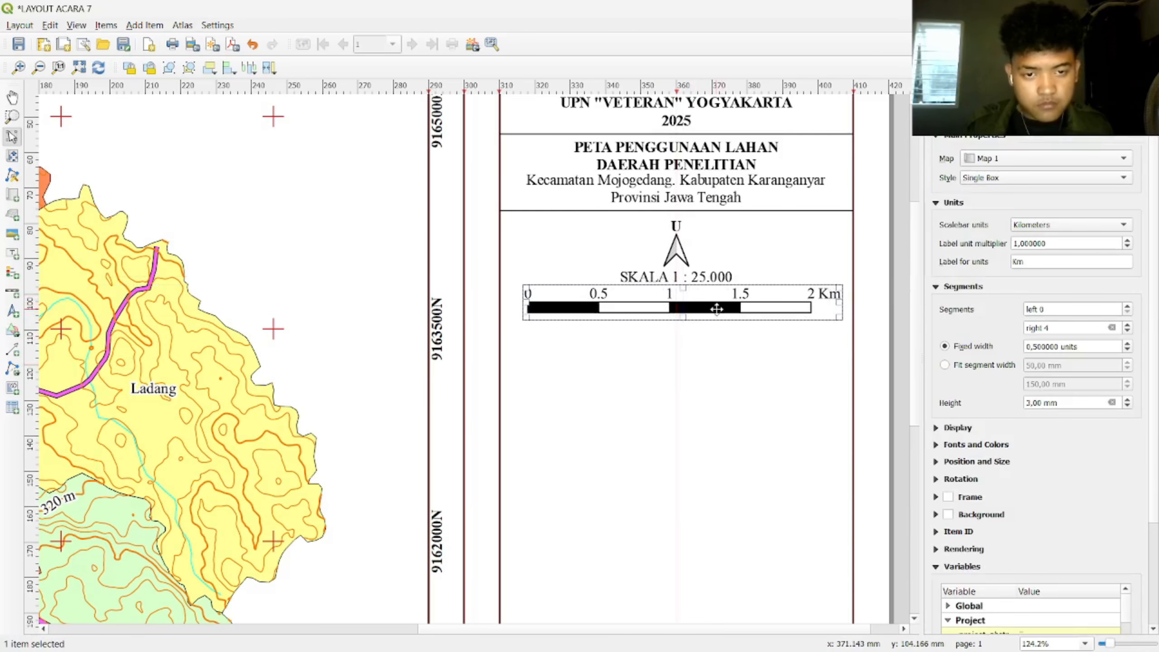
pyautogui.click(773, 366)
pyautogui.scroll(-2, 773, 366)
pyautogui.scroll(2, 641, 352)
pyautogui.scroll(-2, 641, 352)
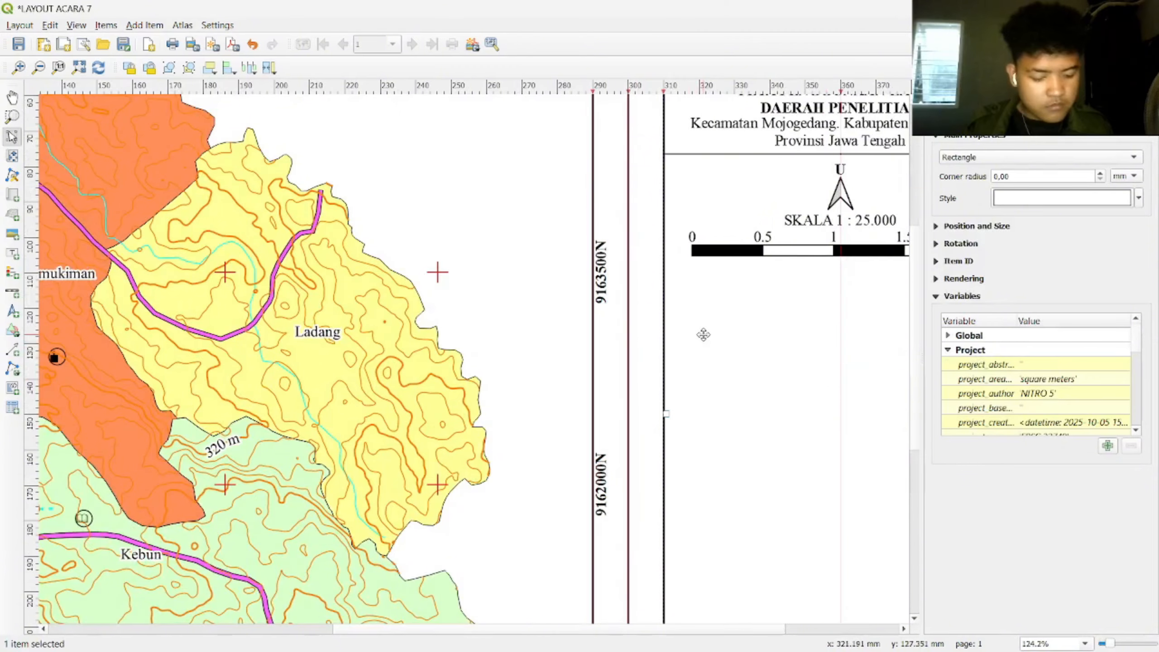
pyautogui.scroll(2, 839, 292)
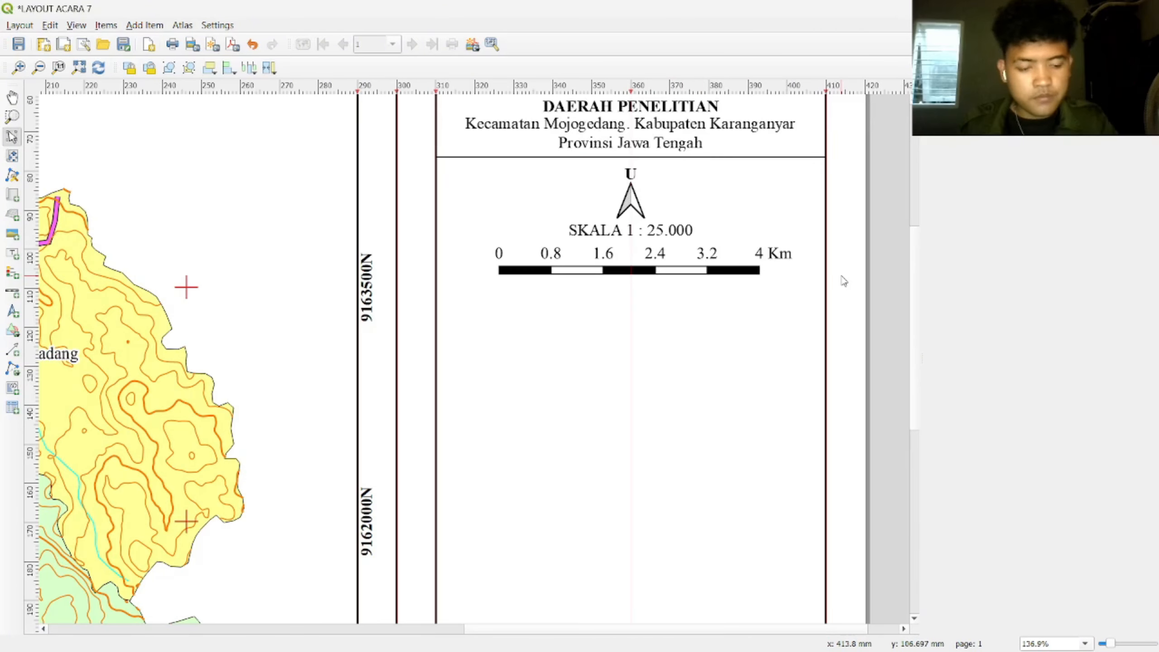
# Step: Pick out the title panel's horizontal divider line, undoing an accidental rectangle paste, and start moving it
pyautogui.click(765, 157)
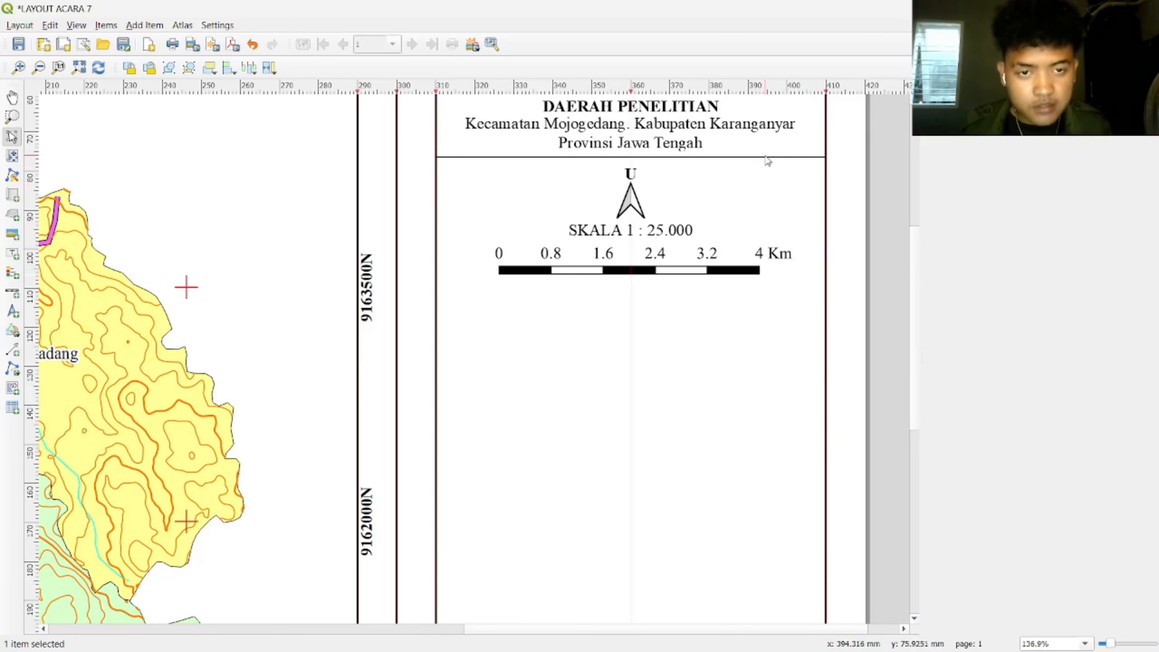
pyautogui.hotkey('ctrl', 'v')
pyautogui.hotkey('ctrl', 'z')
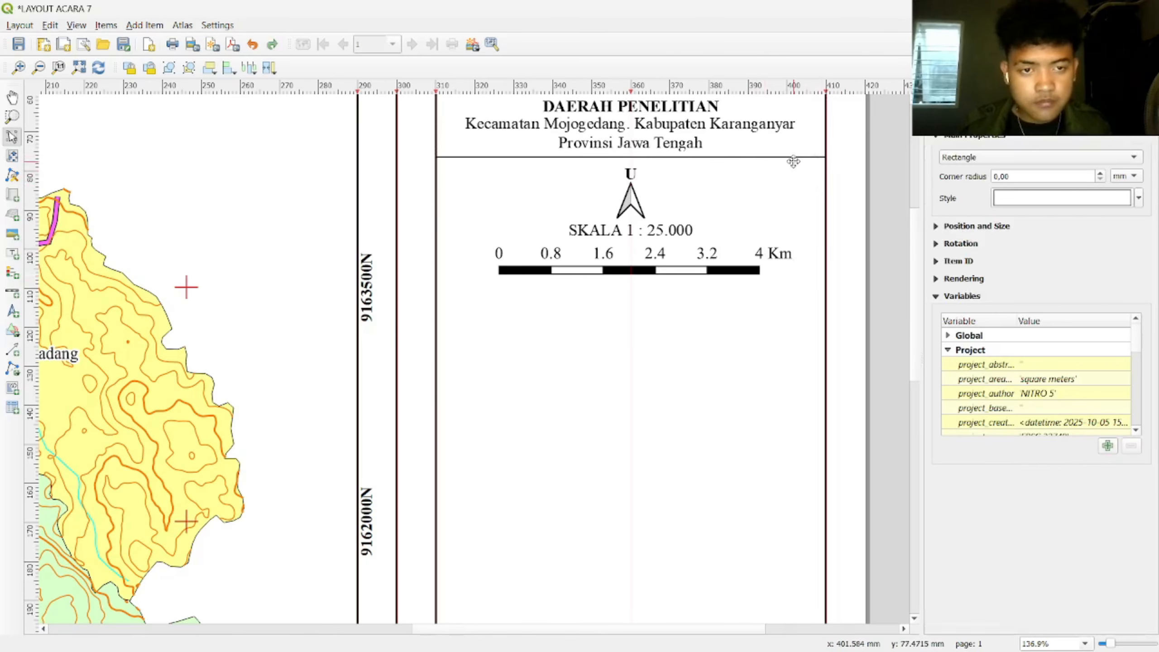
pyautogui.click(792, 157)
pyautogui.moveTo(792, 157); pyautogui.dragTo(809, 162)
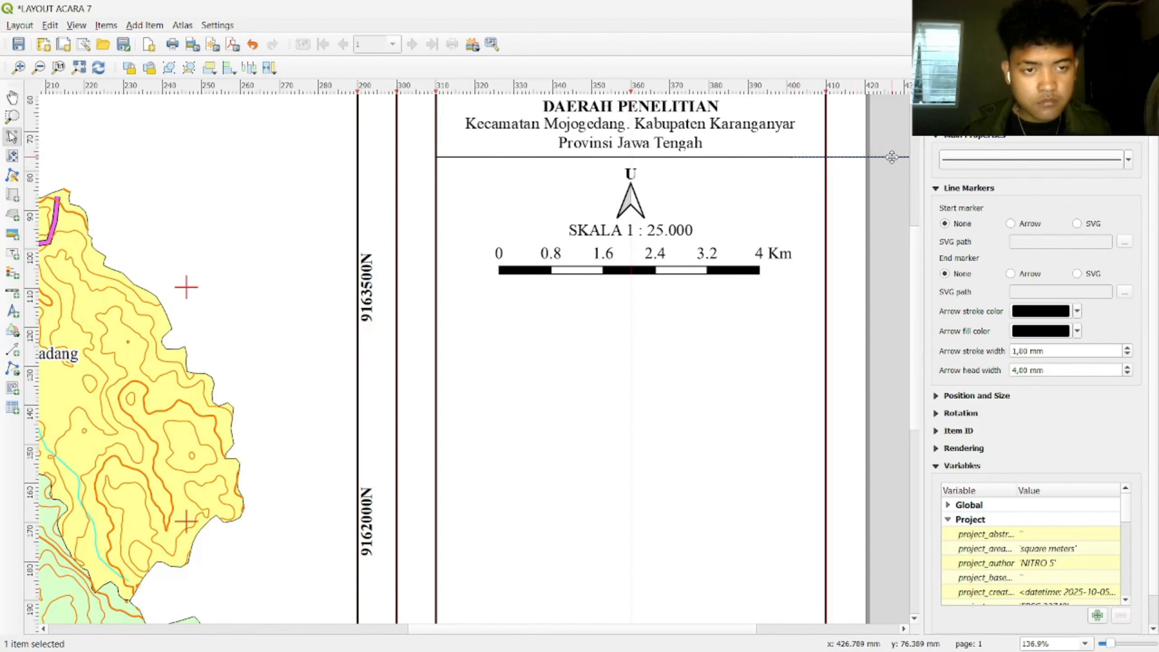
# Step: Move the horizontal divider line to just below the scale bar
pyautogui.moveTo(891, 158); pyautogui.dragTo(536, 287)
pyautogui.click(885, 217)
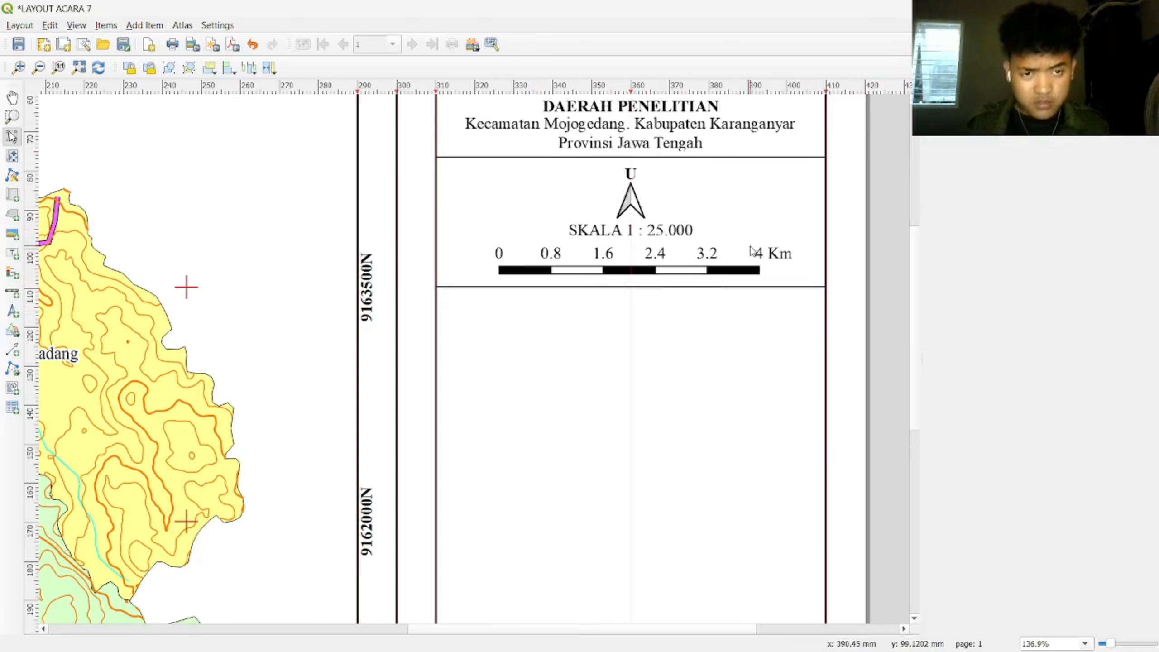
pyautogui.scroll(3, 911, 219)
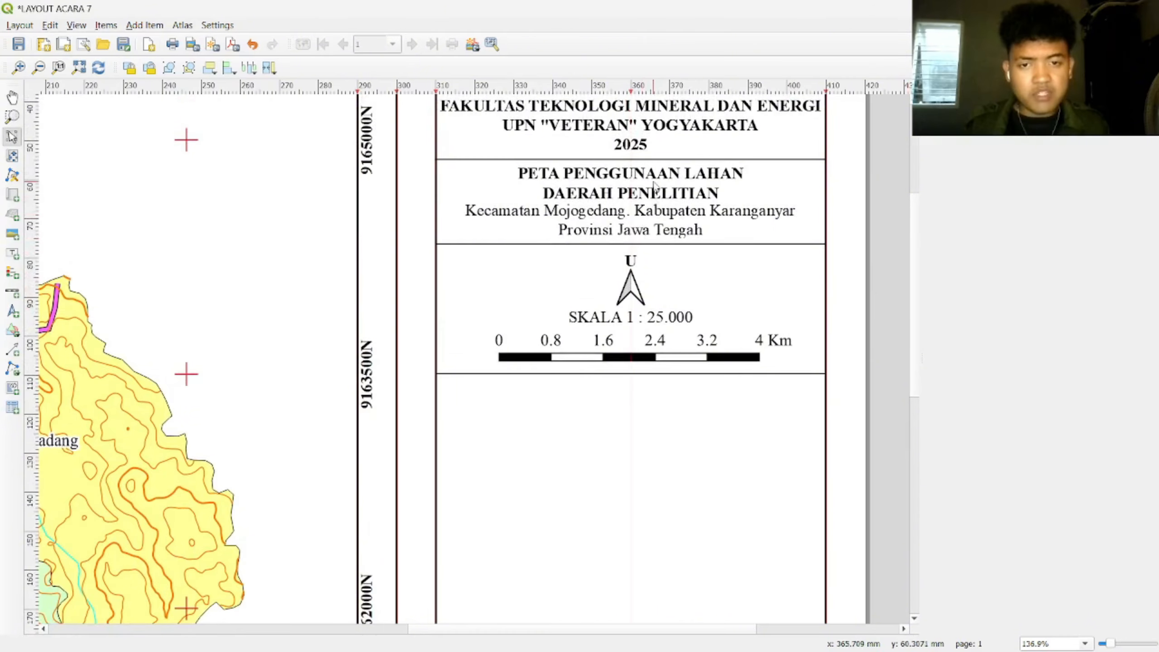
# Step: Duplicate the map title label under the divider, retext it 'DISUSUN OLEH :', and narrow its box
pyautogui.click(653, 183)
pyautogui.hotkey('ctrl', 'v')
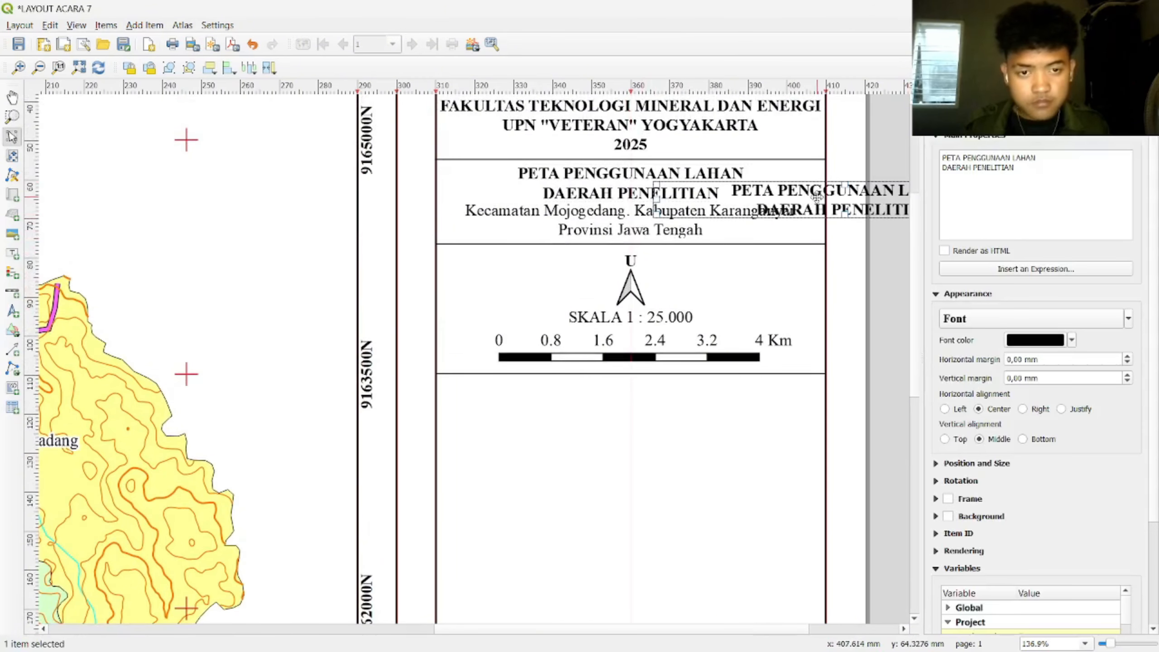
pyautogui.moveTo(815, 198); pyautogui.dragTo(633, 395)
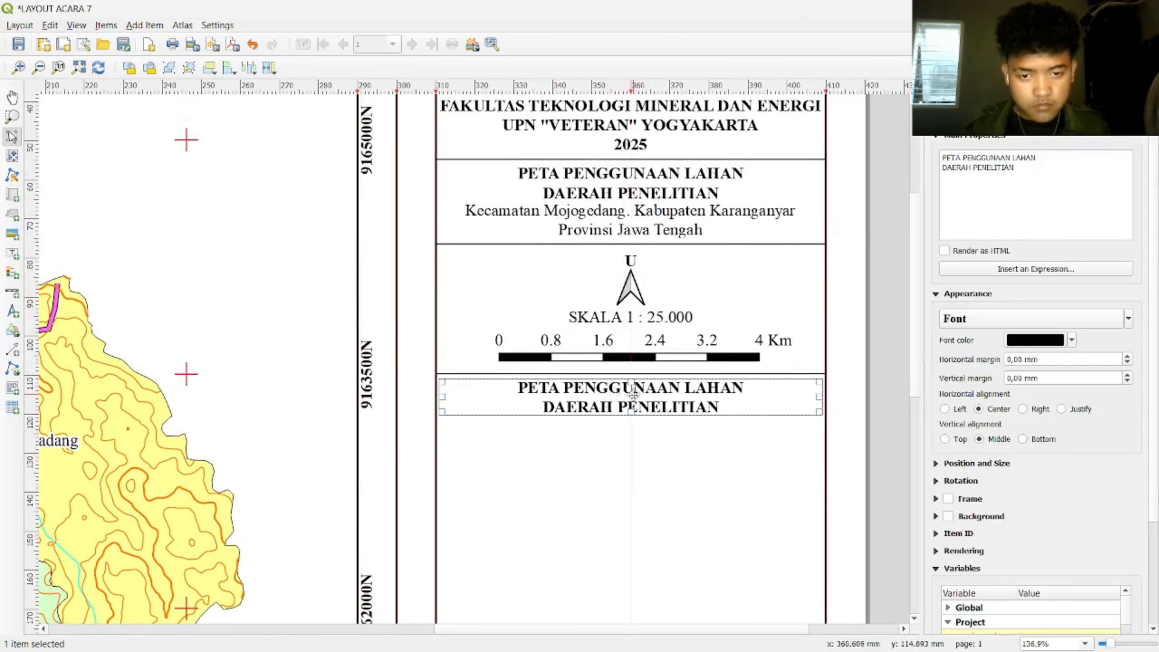
pyautogui.hotkey('ctrl', 'a')
pyautogui.press('capslock')
pyautogui.write('DIS')
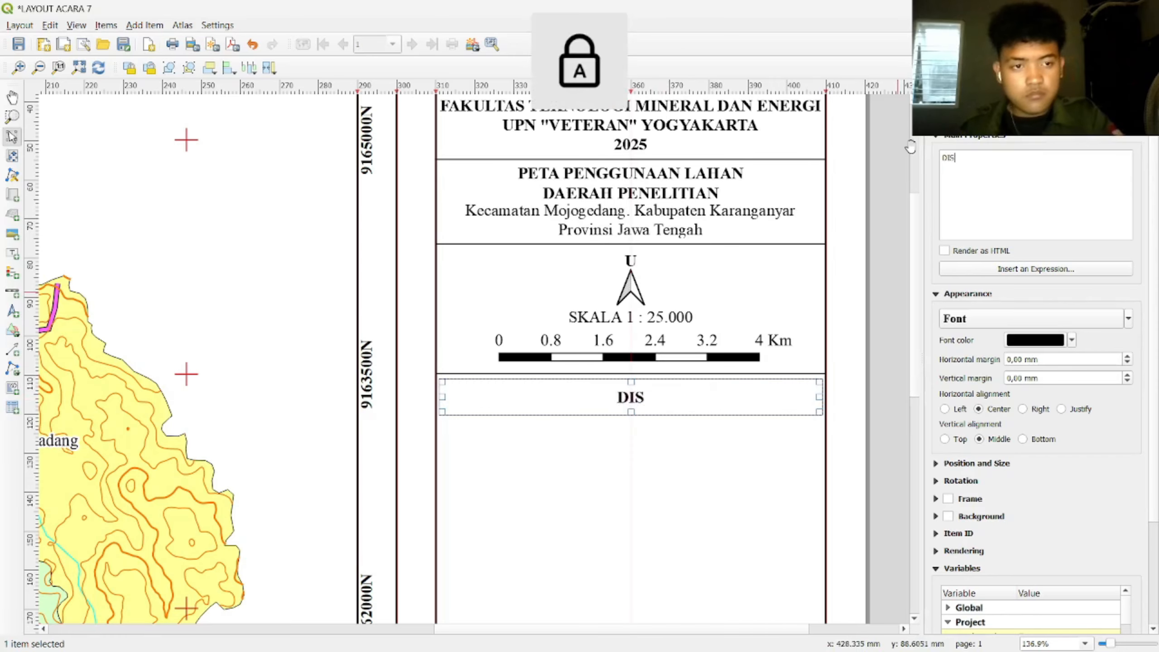
pyautogui.write('USUN OLEH :')
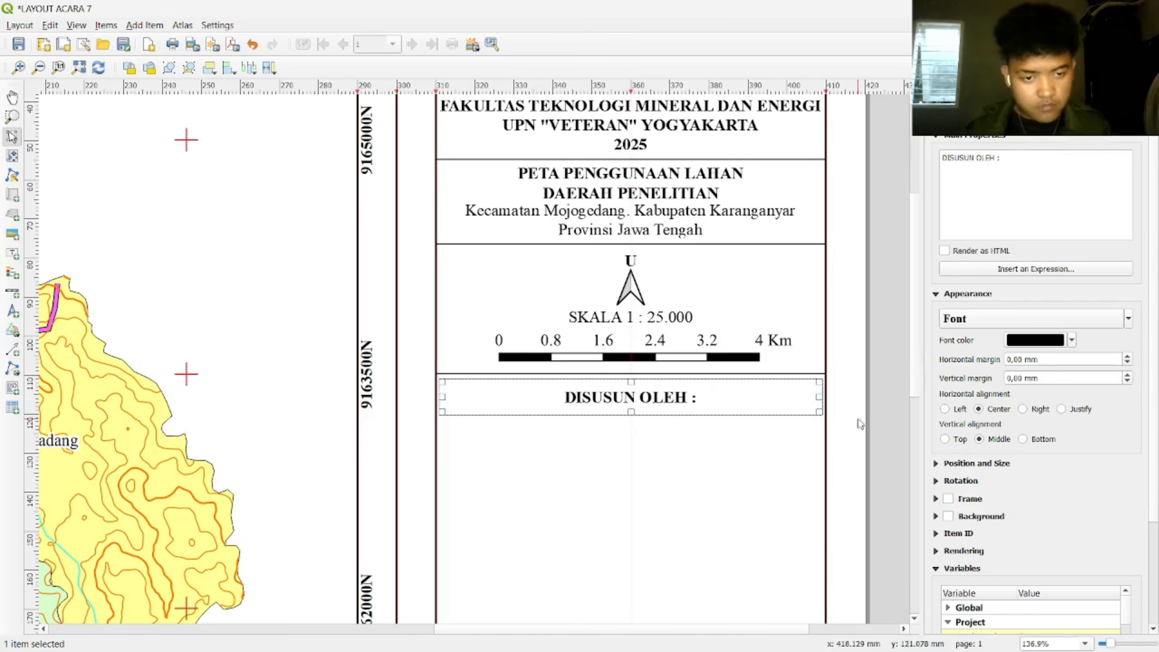
pyautogui.moveTo(819, 396); pyautogui.dragTo(641, 397)
pyautogui.moveTo(547, 413); pyautogui.dragTo(551, 399)
pyautogui.moveTo(641, 390)
pyautogui.mouseDown()
pyautogui.moveTo(582, 390)
pyautogui.moveTo(657, 391)
pyautogui.mouseUp()
# Step: Copy the Kecamatan label under DISUSUN OLEH :, enter the author's name, student number and 'Plug 3', and fit its box
pyautogui.click(701, 433)
pyautogui.click(678, 217)
pyautogui.hotkey('ctrl', 'c')
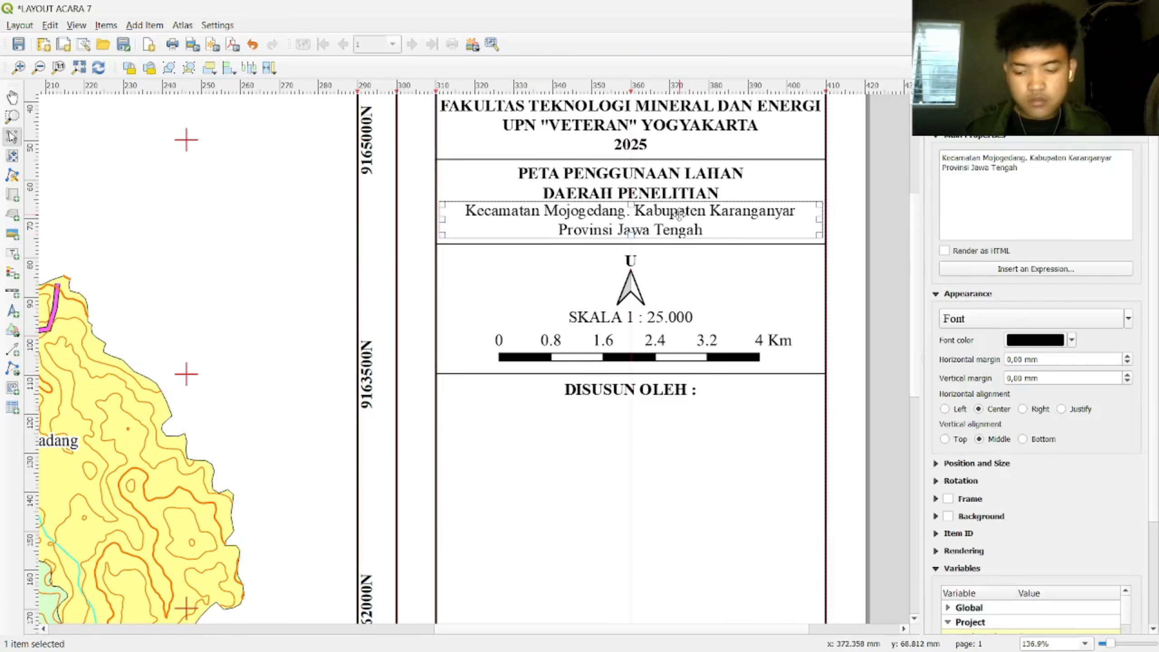
pyautogui.hotkey('ctrl', 'v')
pyautogui.moveTo(753, 255); pyautogui.dragTo(496, 414)
pyautogui.click(1043, 230)
pyautogui.hotkey('ctrl', 'a')
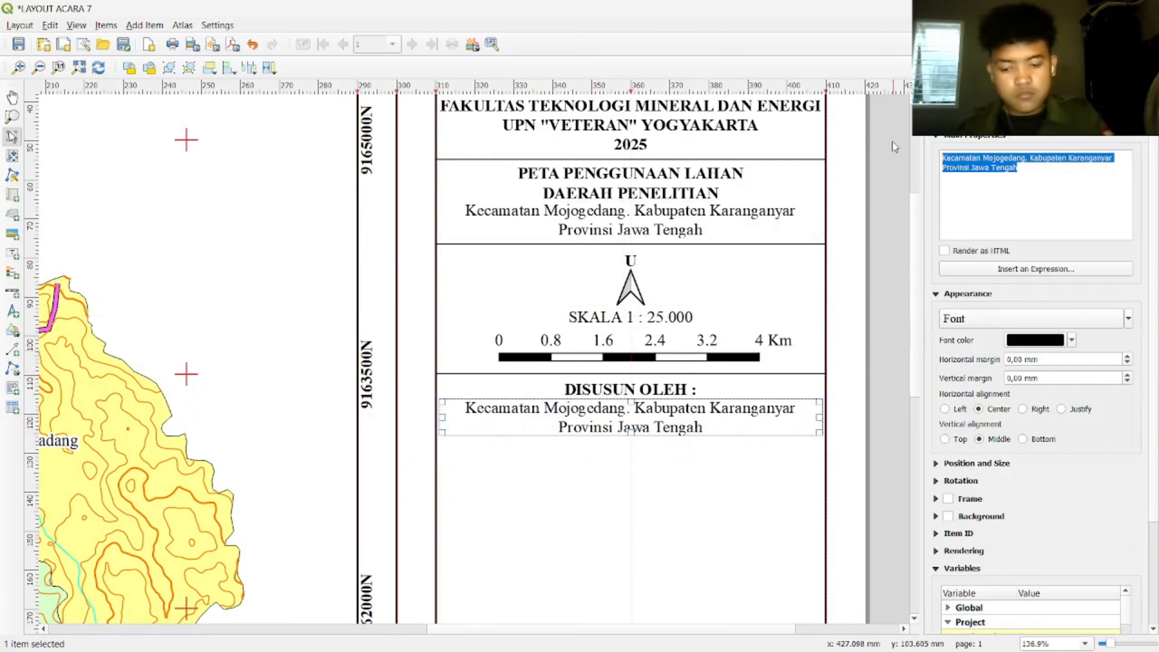
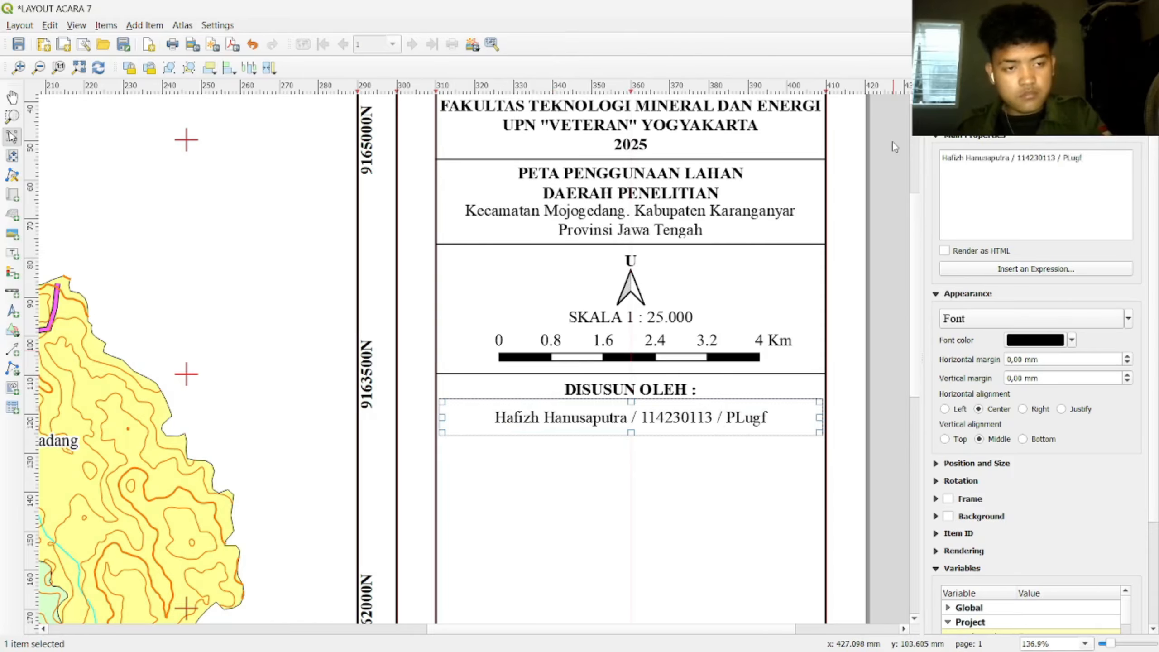
pyautogui.press('BackSpace')
pyautogui.press('BackSpace')
pyautogui.press('BackSpace')
pyautogui.press('BackSpace')
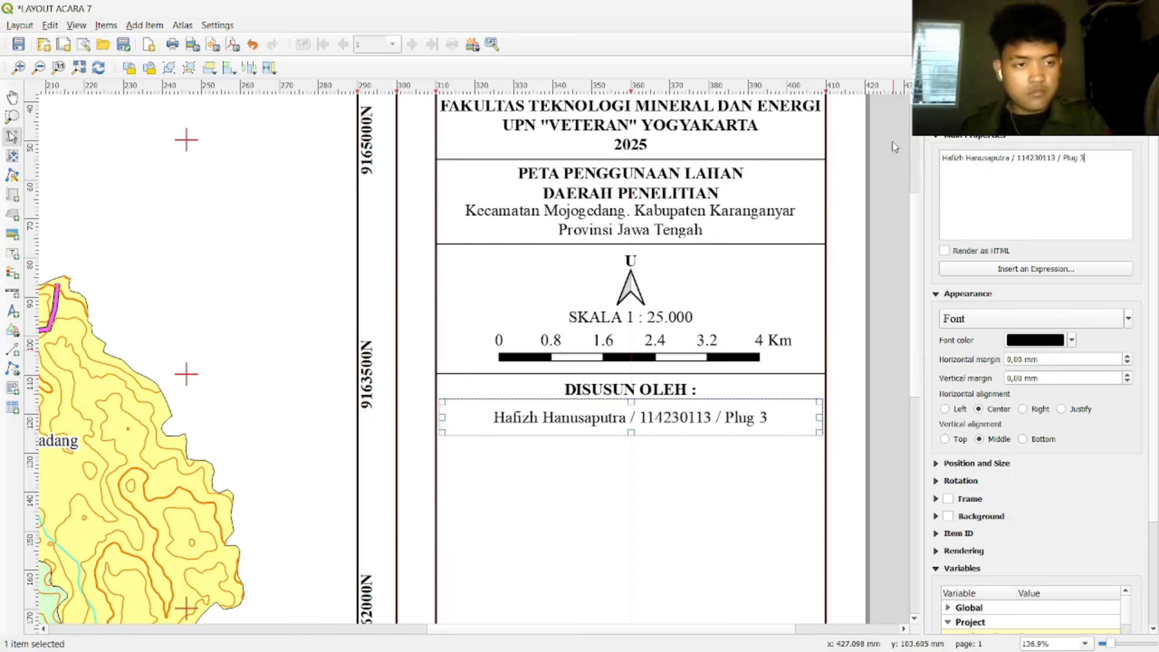
pyautogui.moveTo(819, 417); pyautogui.dragTo(719, 423)
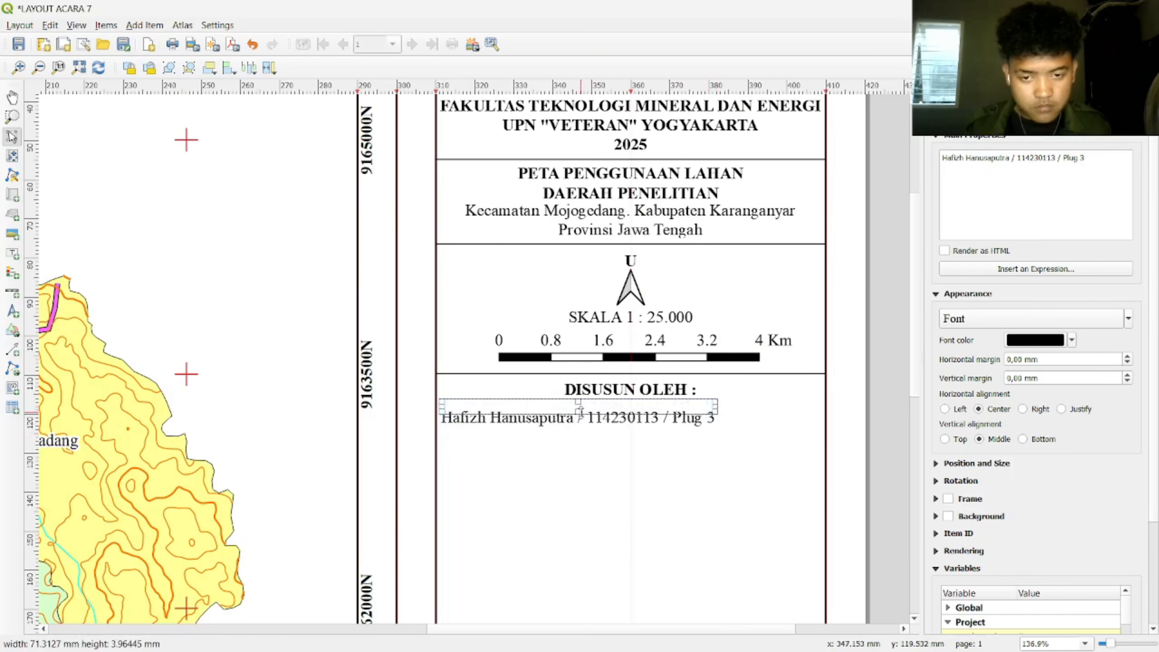
pyautogui.moveTo(578, 432); pyautogui.dragTo(638, 408)
# Step: Make the credit label and the Kecamatan Mojogedang label boxes slightly taller
pyautogui.click(687, 445)
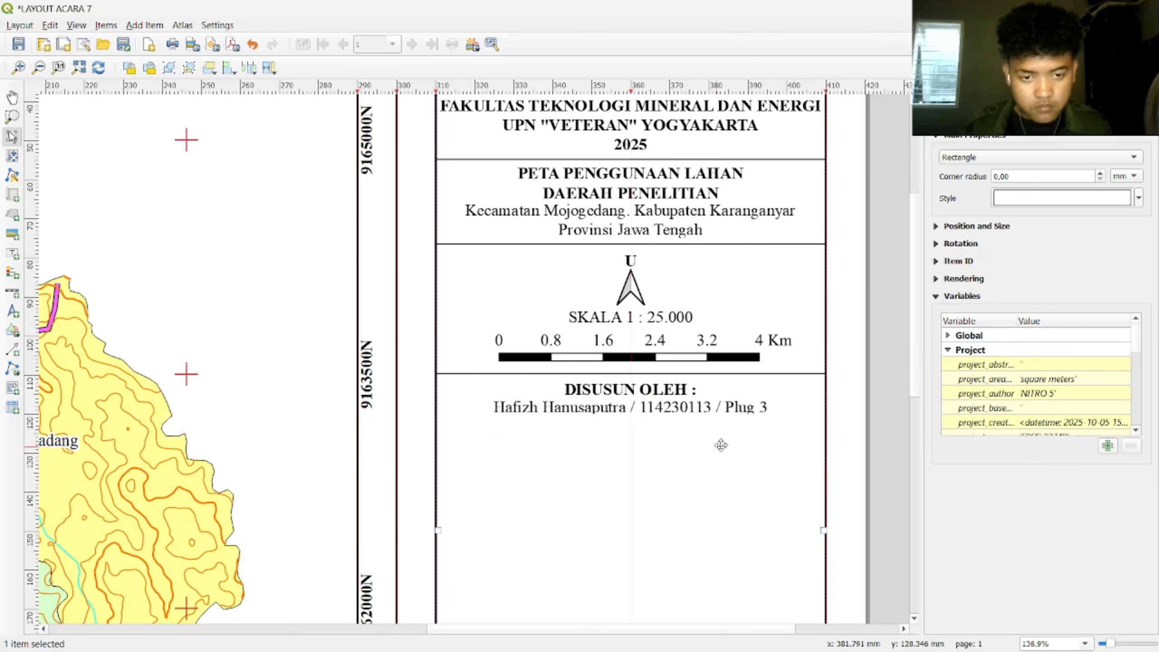
pyautogui.click(731, 415)
pyautogui.moveTo(634, 416); pyautogui.dragTo(634, 420)
pyautogui.click(686, 219)
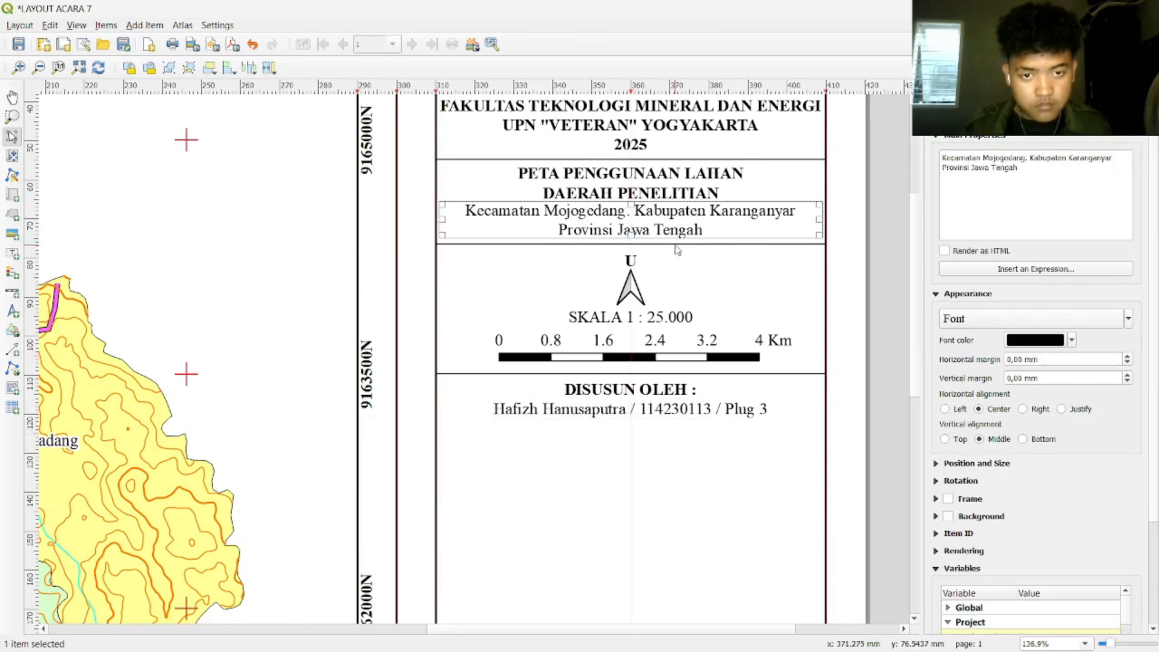
pyautogui.moveTo(632, 236); pyautogui.dragTo(638, 240)
pyautogui.click(867, 258)
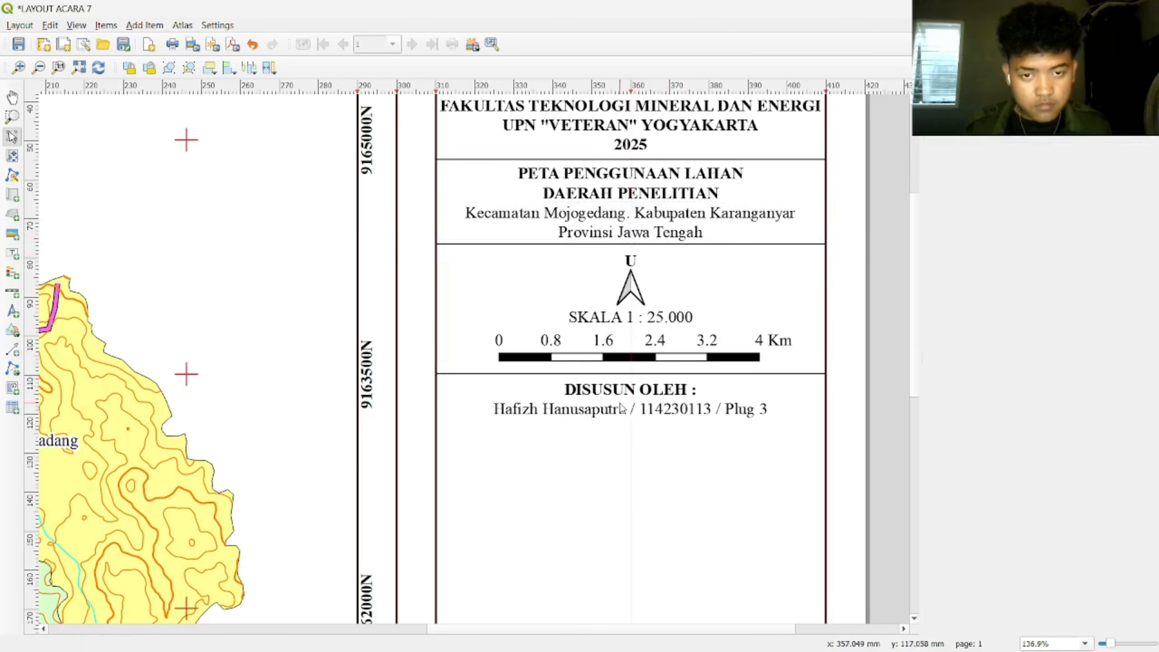
# Step: Shift the horizontal divider line right and down to close off the credit section
pyautogui.click(713, 381)
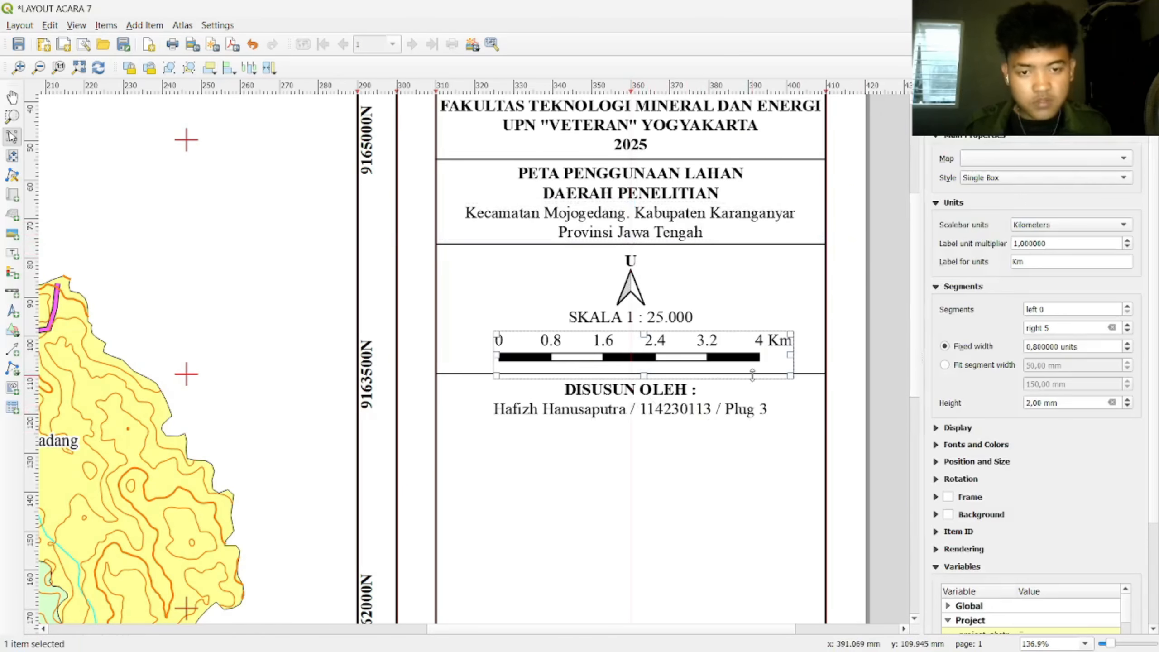
pyautogui.click(807, 373)
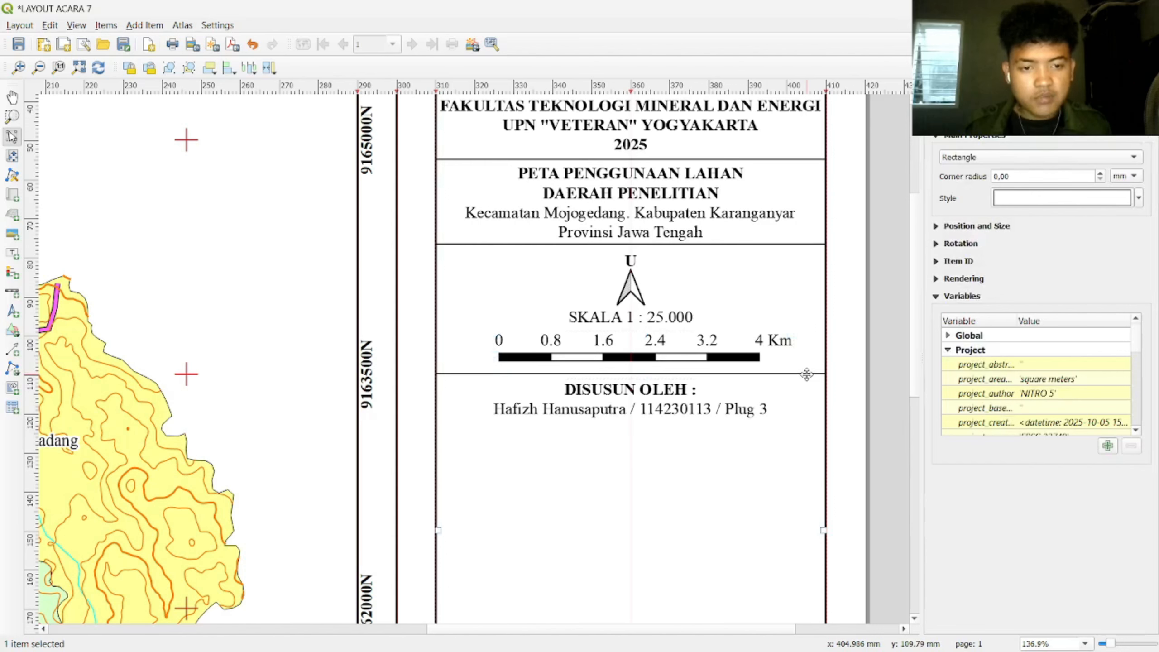
pyautogui.click(807, 374)
pyautogui.moveTo(806, 375); pyautogui.dragTo(646, 434)
pyautogui.click(881, 349)
pyautogui.click(884, 378)
pyautogui.moveTo(884, 378); pyautogui.dragTo(500, 424)
pyautogui.click(866, 387)
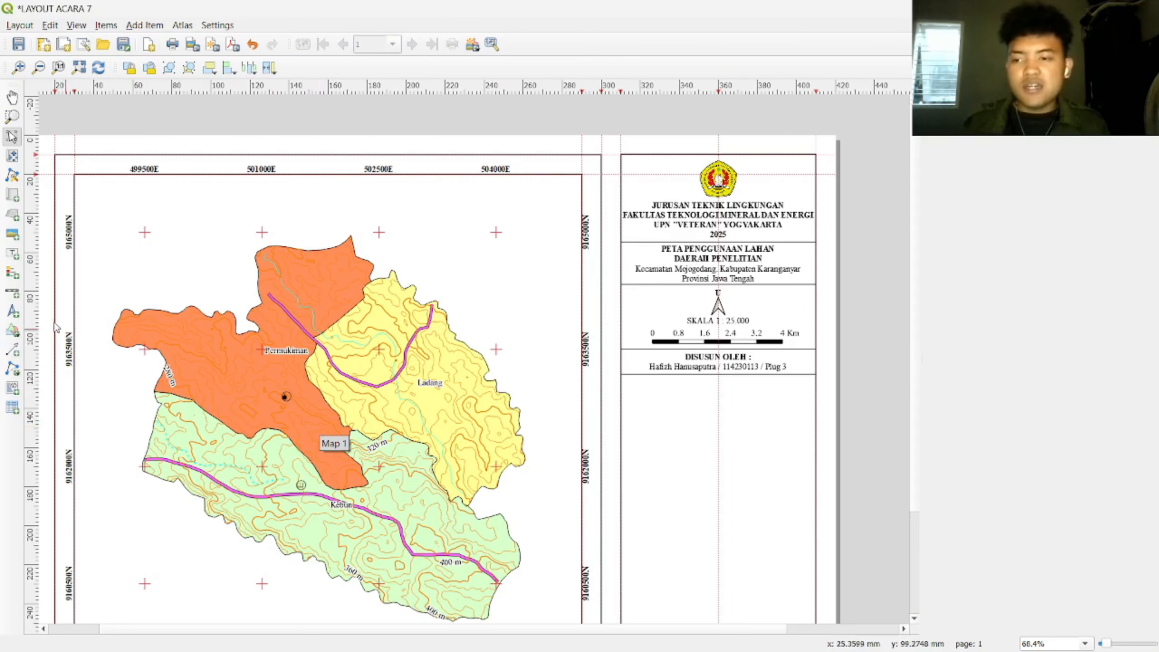
# Step: Draw a legend box below the author credit and title it 'Keterangan'
pyautogui.click(12, 274)
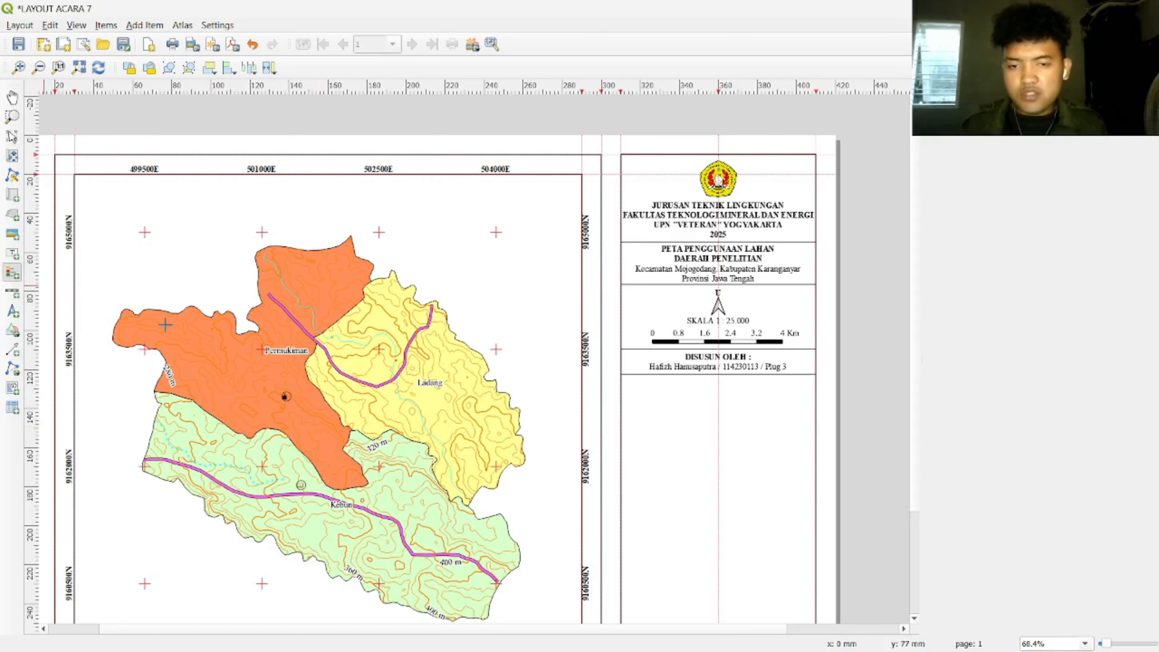
pyautogui.moveTo(636, 388); pyautogui.dragTo(603, 458)
pyautogui.scroll(-5, 759, 539)
pyautogui.scroll(5, 703, 425)
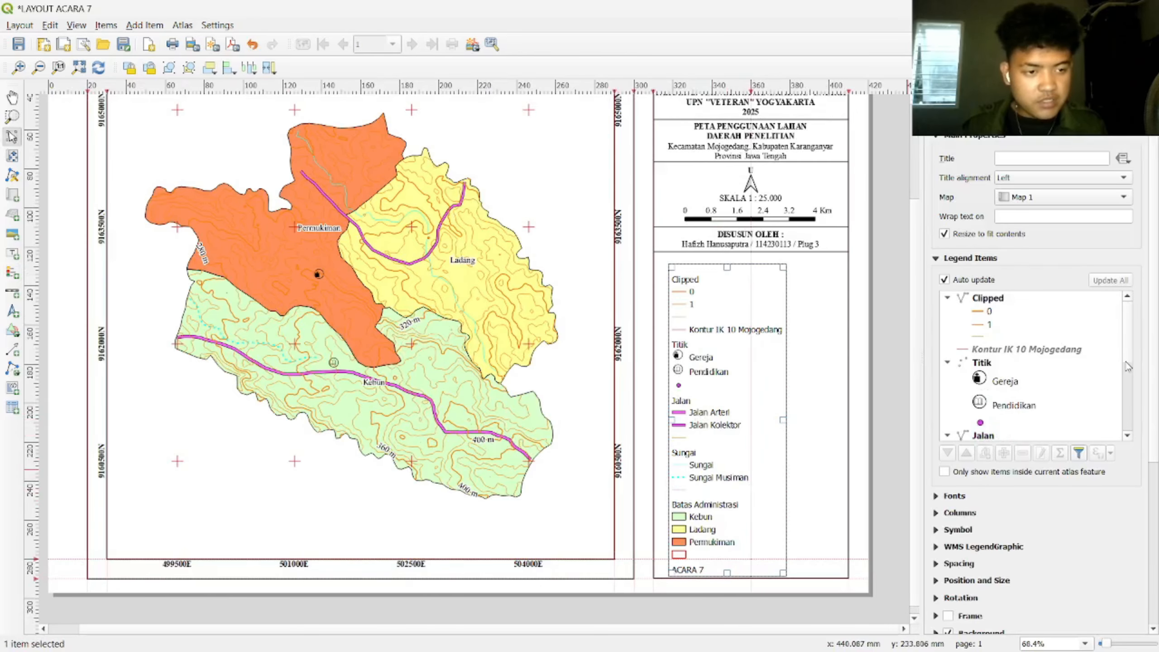
pyautogui.scroll(-4, 1128, 365)
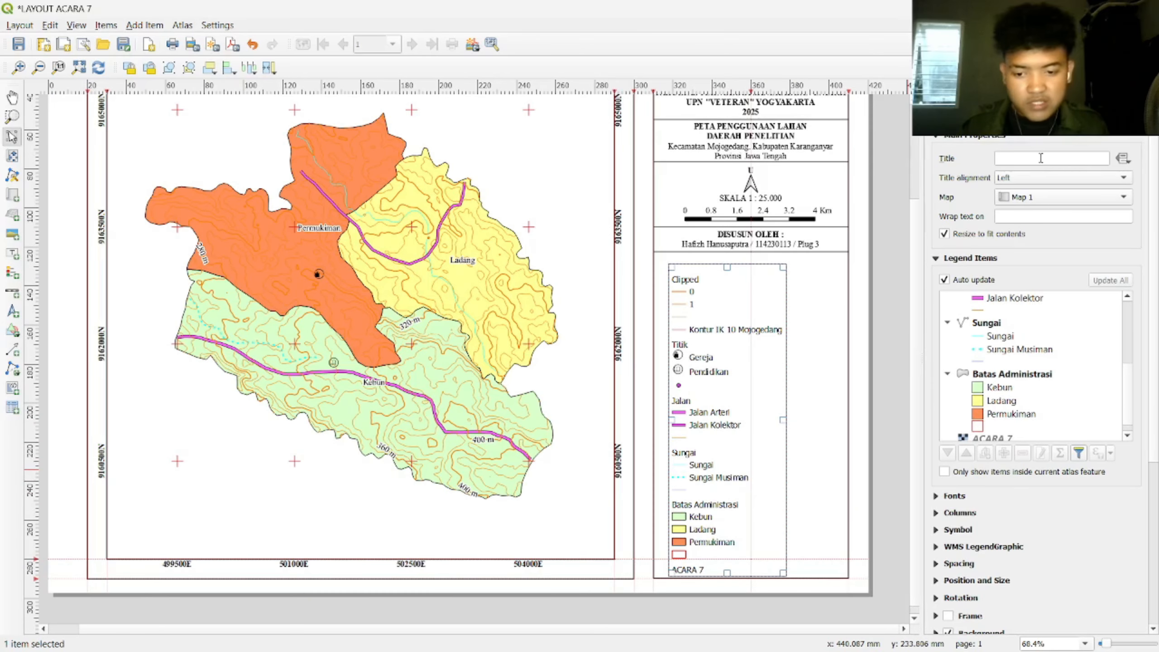
pyautogui.write('Keterangan')
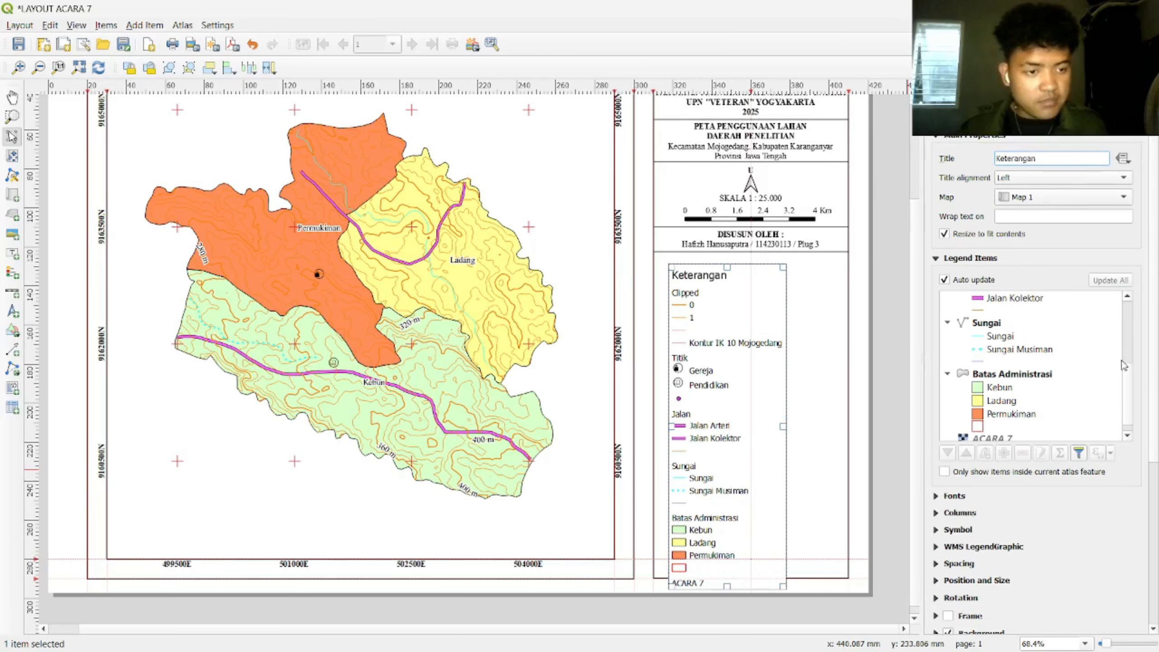
pyautogui.scroll(4, 1126, 355)
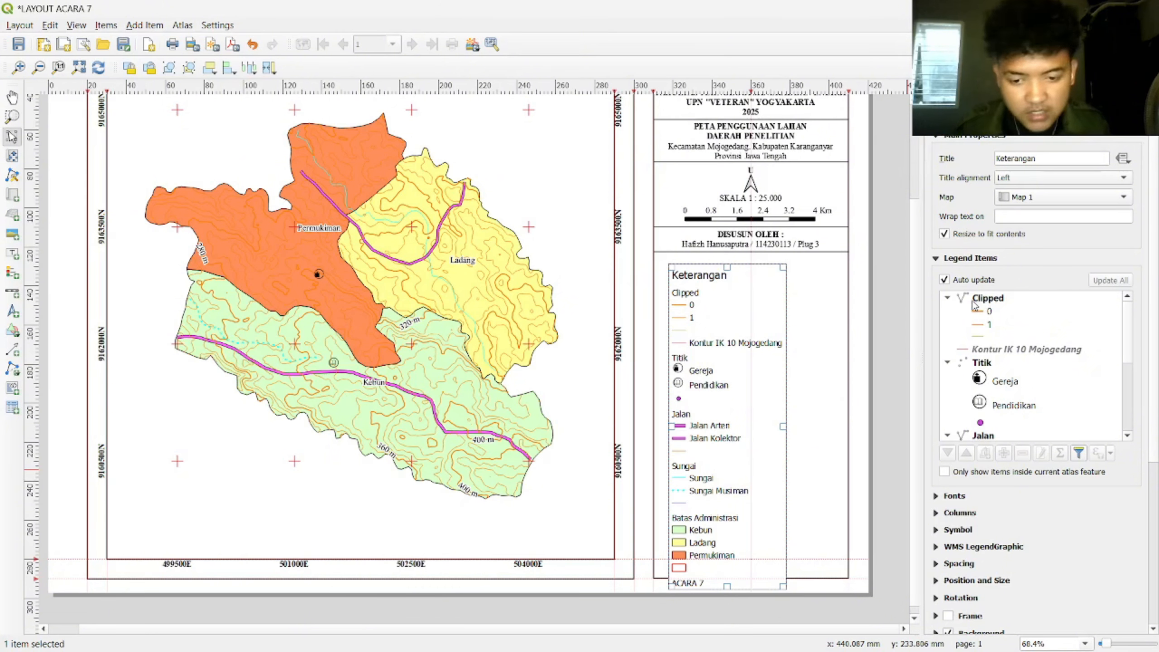
# Step: Turn off legend Auto update and try restyling the Clipped entry, then undo
pyautogui.click(991, 302)
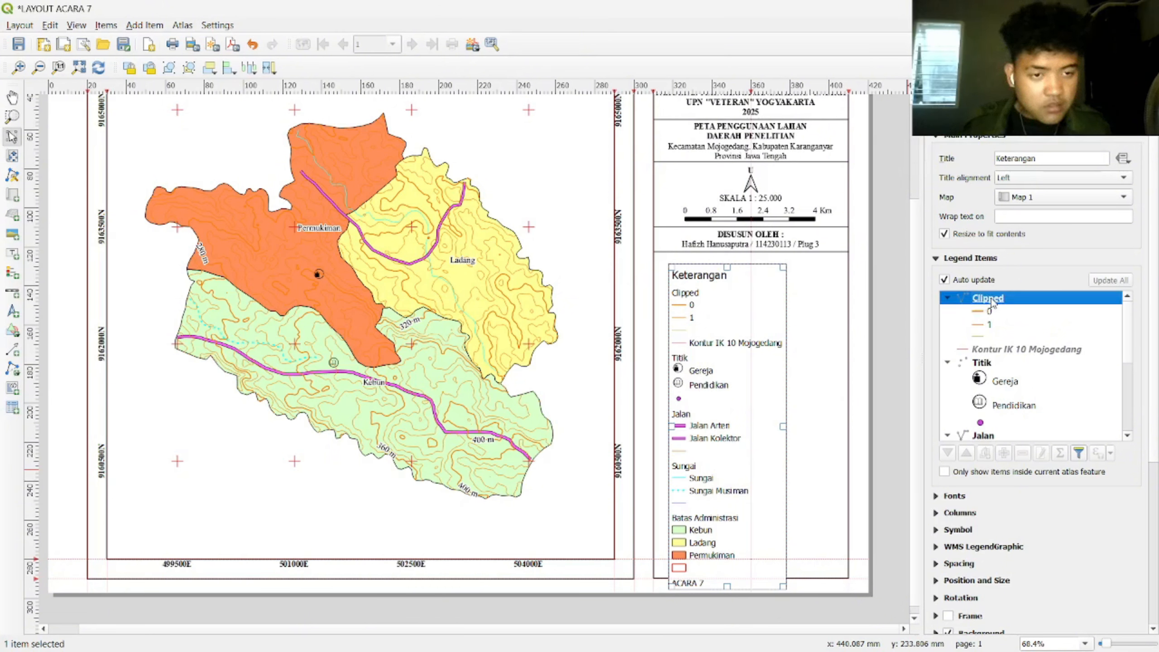
pyautogui.click(945, 280)
pyautogui.click(994, 299)
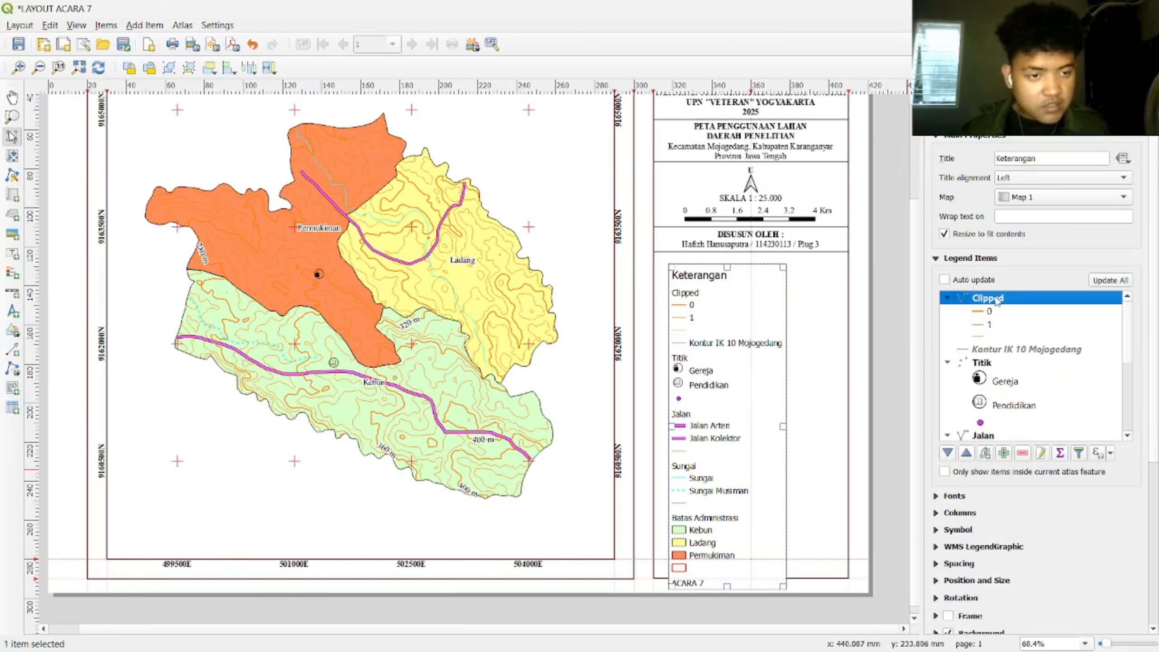
pyautogui.rightClick(997, 301)
pyautogui.click(1025, 339)
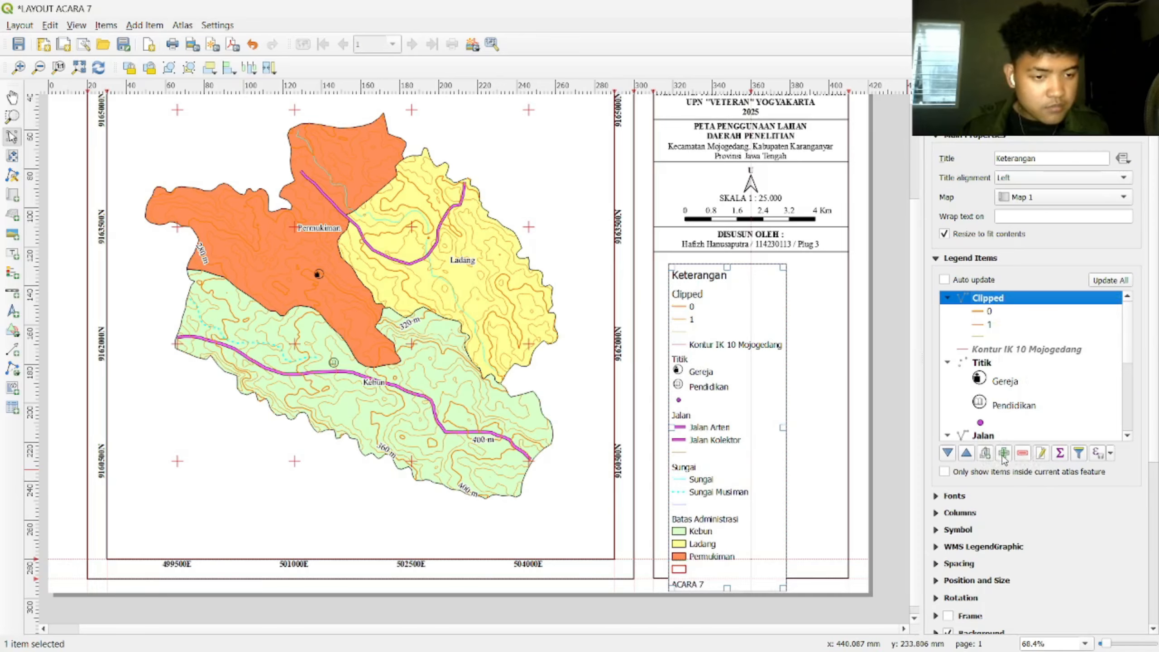
pyautogui.rightClick(1001, 305)
pyautogui.click(1020, 326)
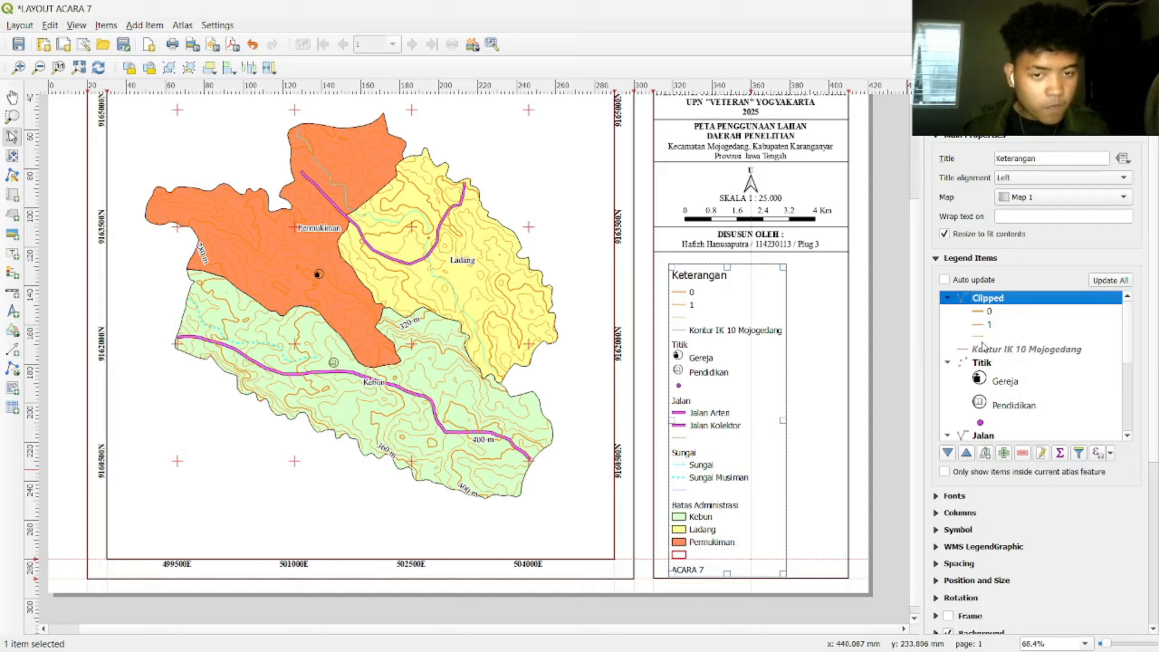
pyautogui.click(990, 312)
pyautogui.doubleClick(989, 324)
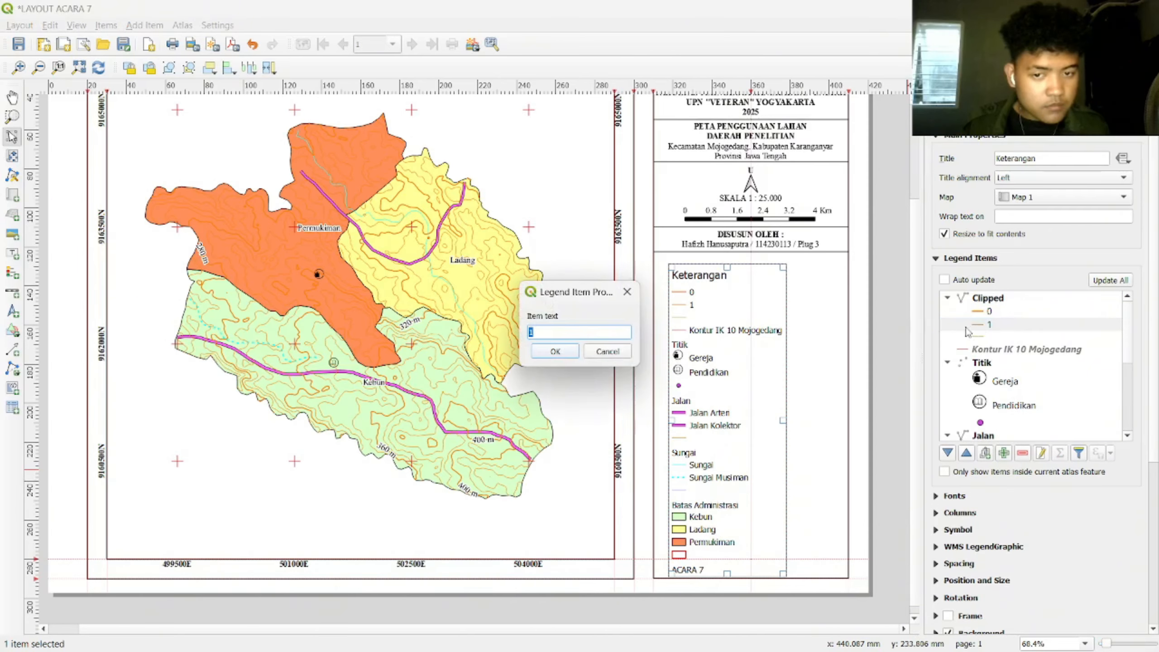
pyautogui.click(627, 292)
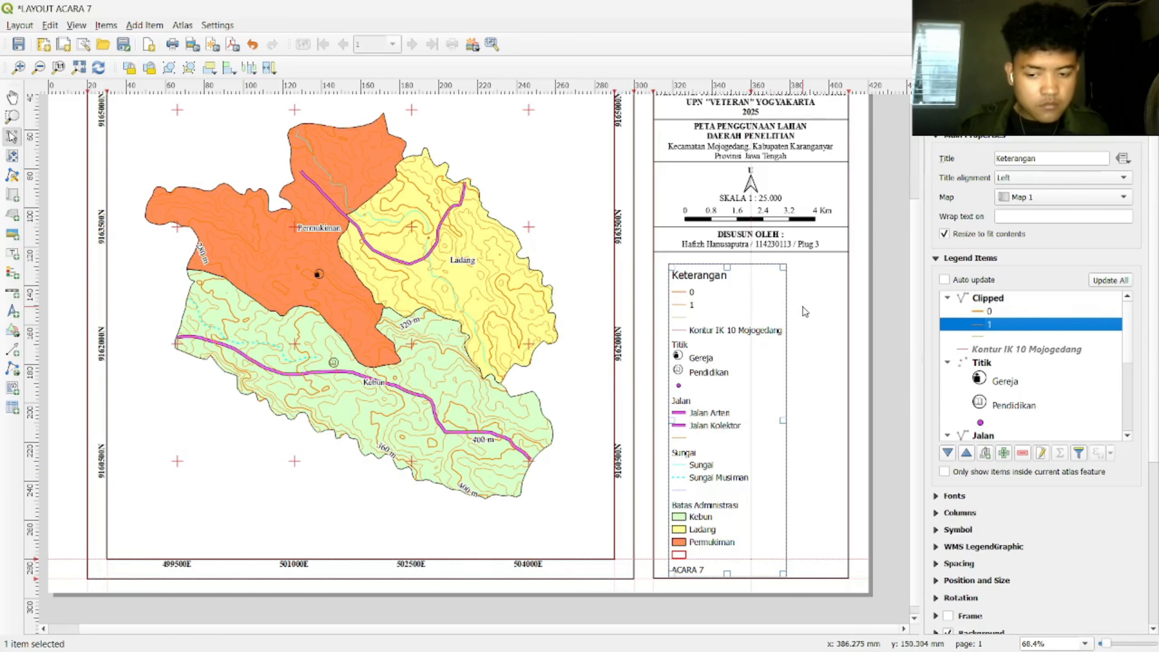
pyautogui.hotkey('ctrl', 'z')
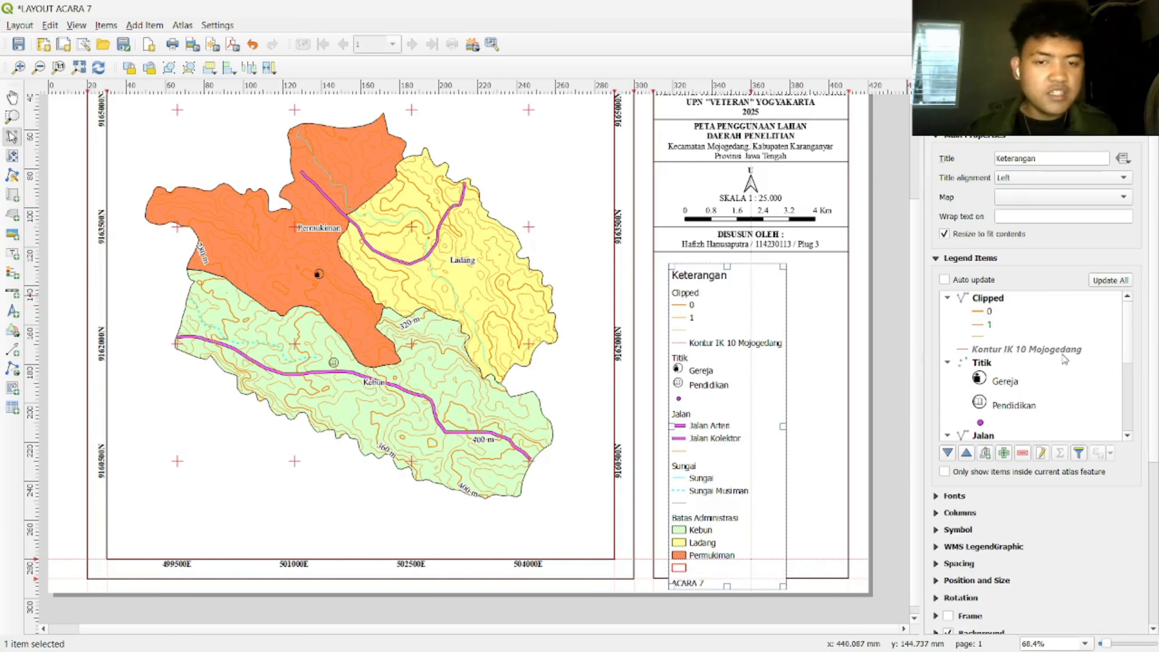
# Step: Remove Clipped and Kontur IK 10 Mojogedang from the legend and hide the Titik heading
pyautogui.click(988, 298)
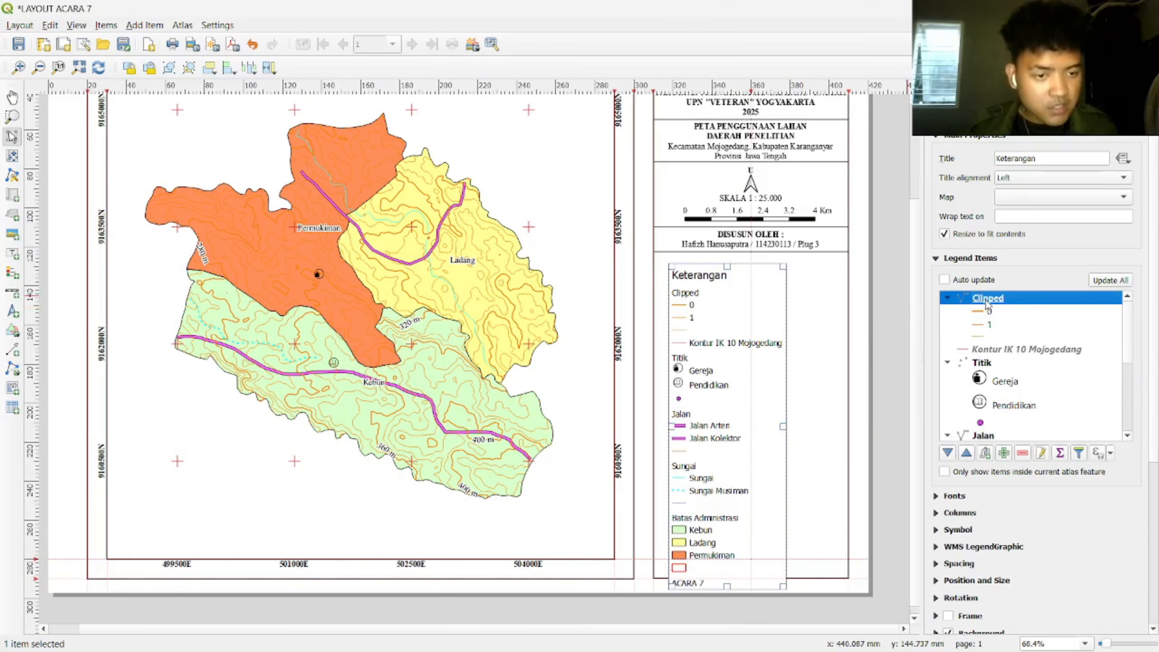
pyautogui.click(1022, 453)
pyautogui.click(1022, 298)
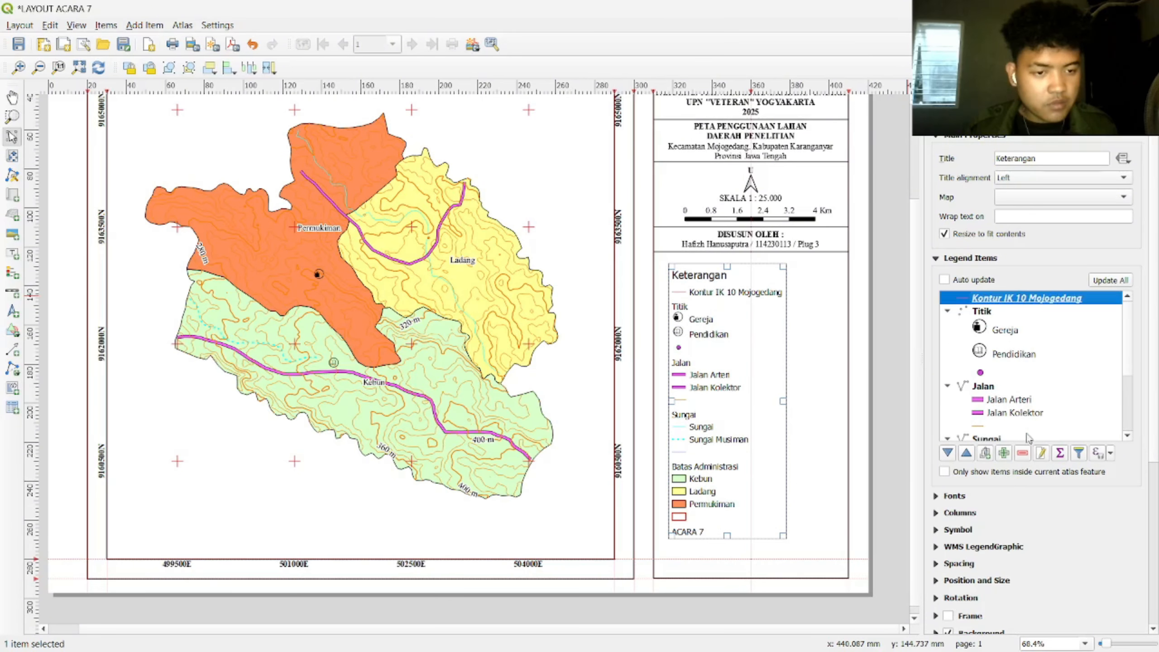
pyautogui.click(1023, 452)
pyautogui.click(989, 301)
pyautogui.rightClick(988, 298)
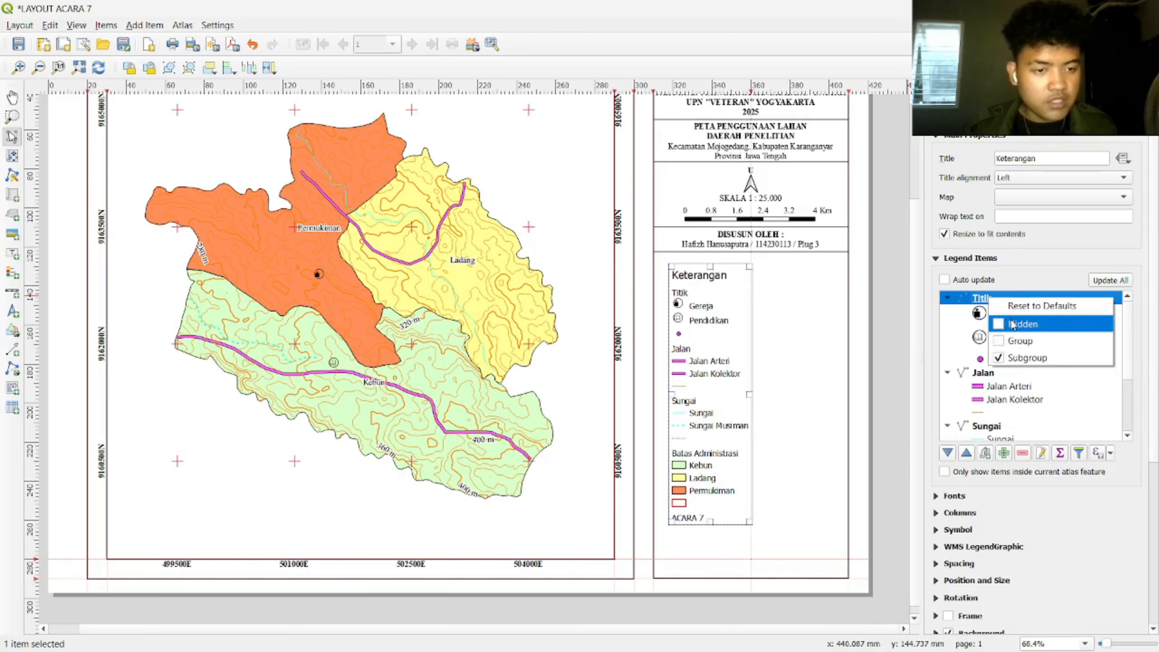
pyautogui.click(1014, 325)
# Step: Remove the unlabelled purple dot entry, hide the Jalan heading and delete its blank entry
pyautogui.click(1006, 360)
pyautogui.click(1023, 452)
pyautogui.rightClick(985, 360)
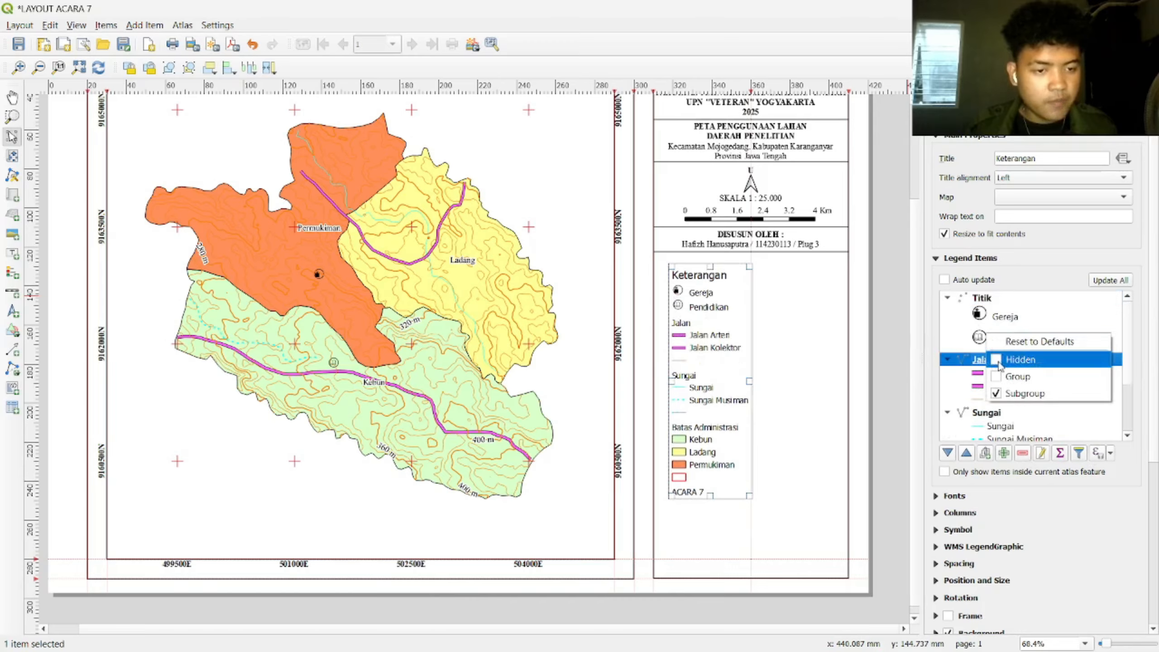
pyautogui.click(1011, 384)
pyautogui.click(1002, 400)
pyautogui.click(1022, 453)
# Step: Hide the Sungai group heading and remove the blank entry beneath it
pyautogui.scroll(-1, 1011, 411)
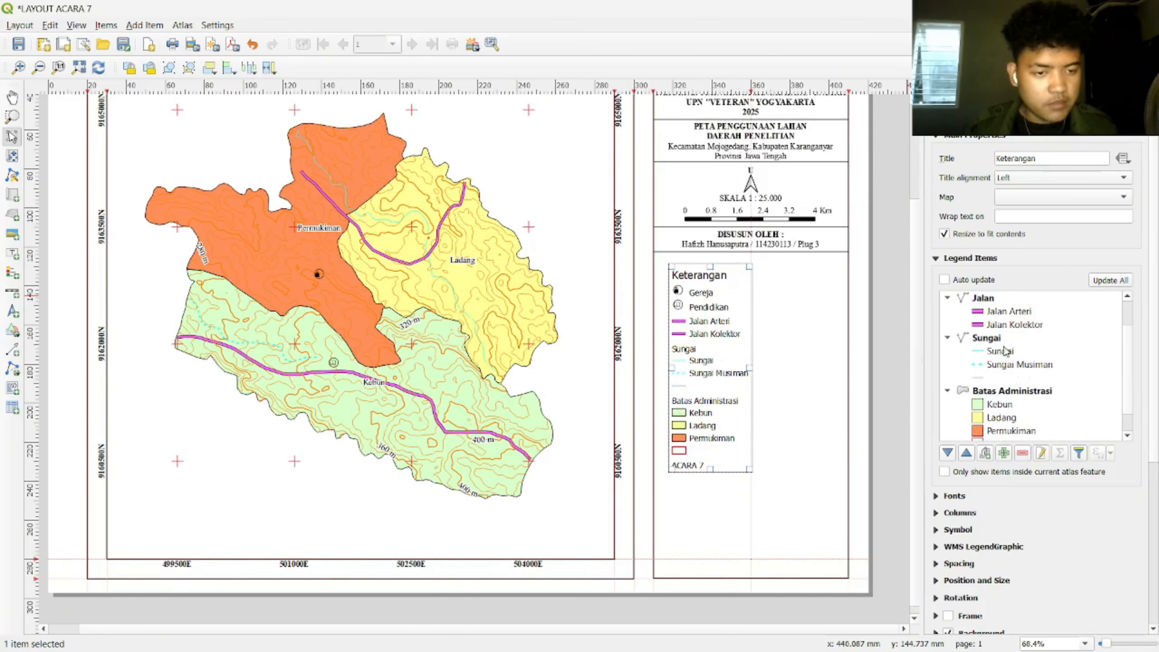
pyautogui.click(1004, 339)
pyautogui.rightClick(1005, 341)
pyautogui.click(1039, 365)
pyautogui.click(1011, 377)
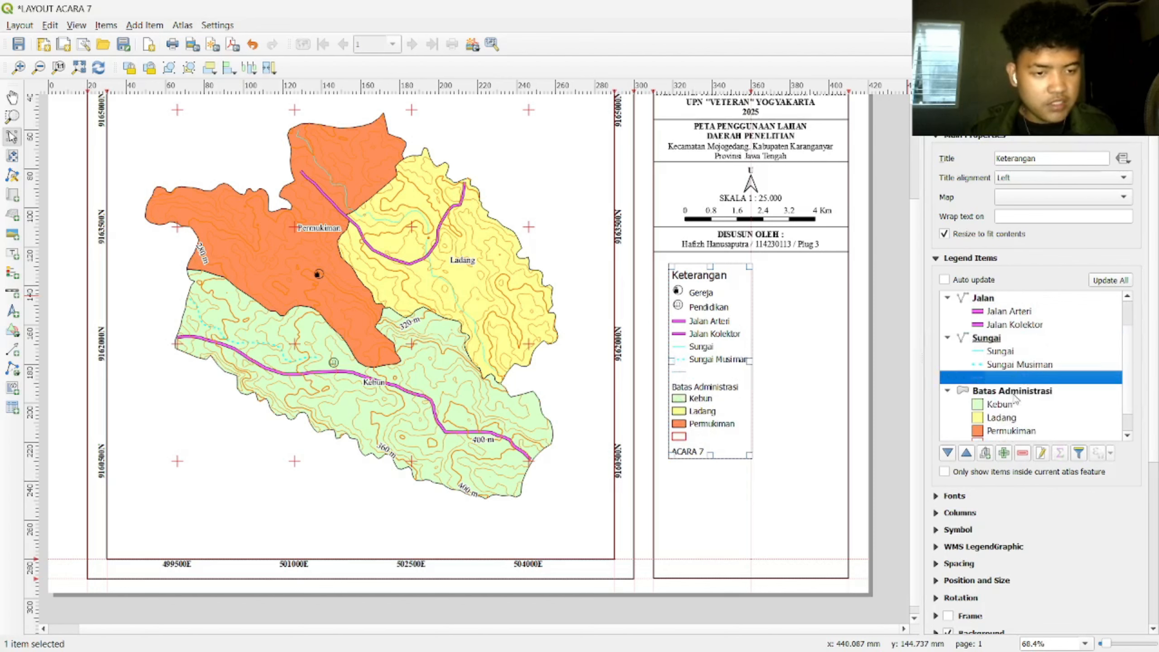
pyautogui.click(1022, 453)
# Step: Hide the Batas Administrasi heading and remove the blank and ACARA 7 entries
pyautogui.click(1007, 379)
pyautogui.rightClick(1015, 378)
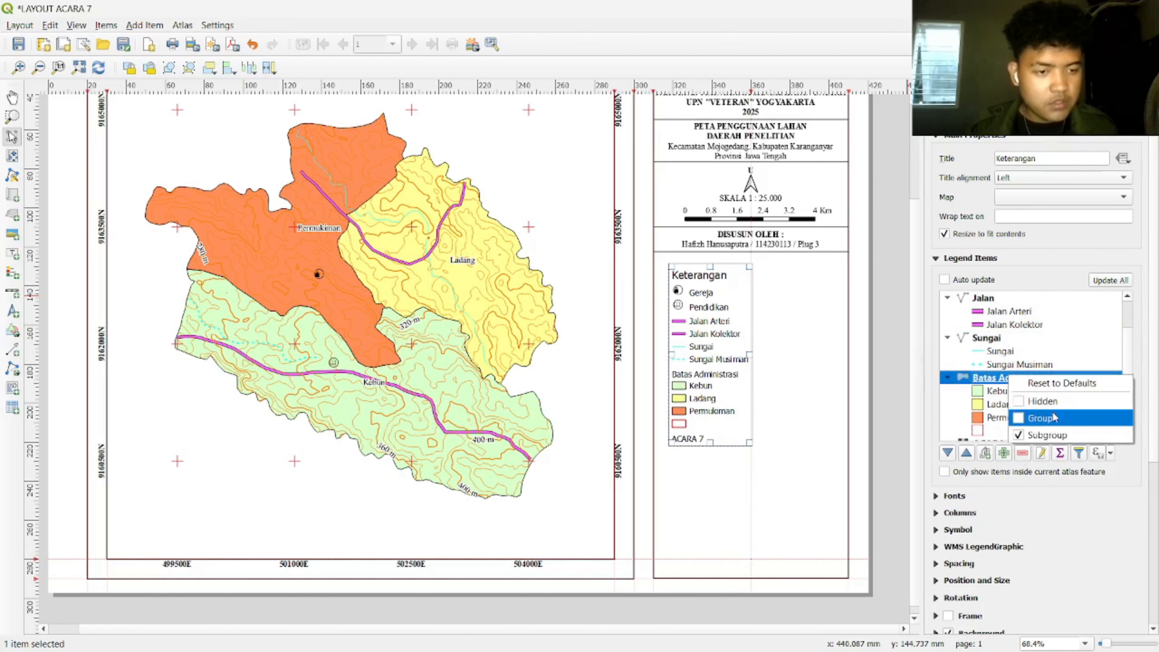
pyautogui.click(1050, 400)
pyautogui.scroll(-1, 1013, 409)
pyautogui.click(1011, 416)
pyautogui.click(1023, 453)
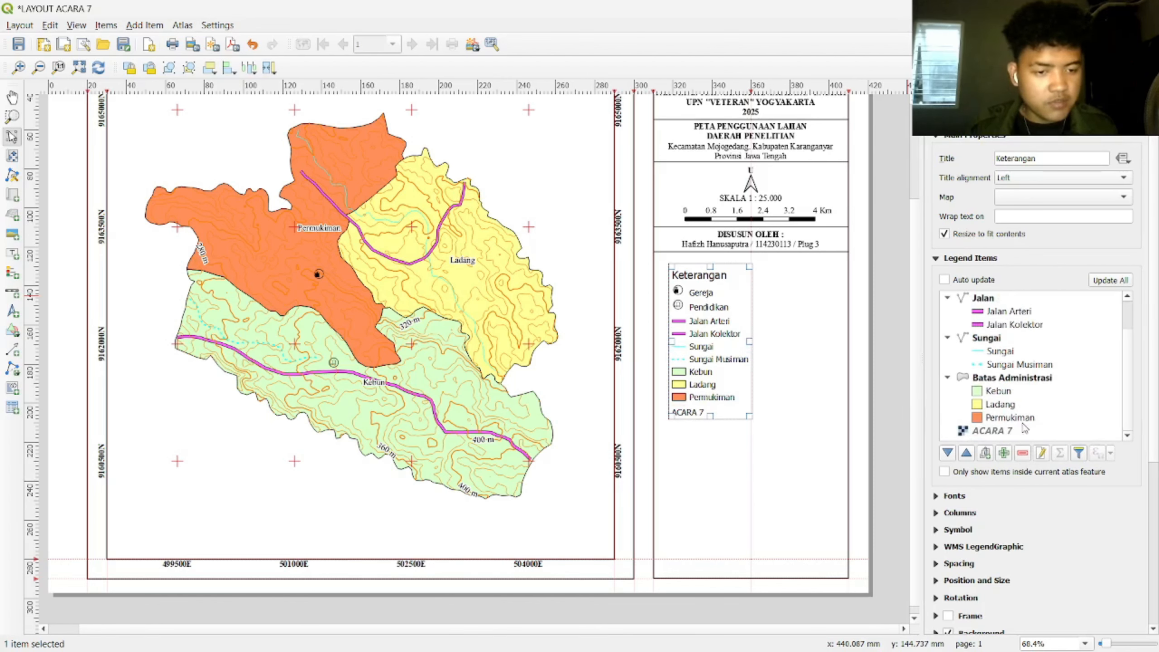
pyautogui.click(995, 430)
pyautogui.click(1023, 453)
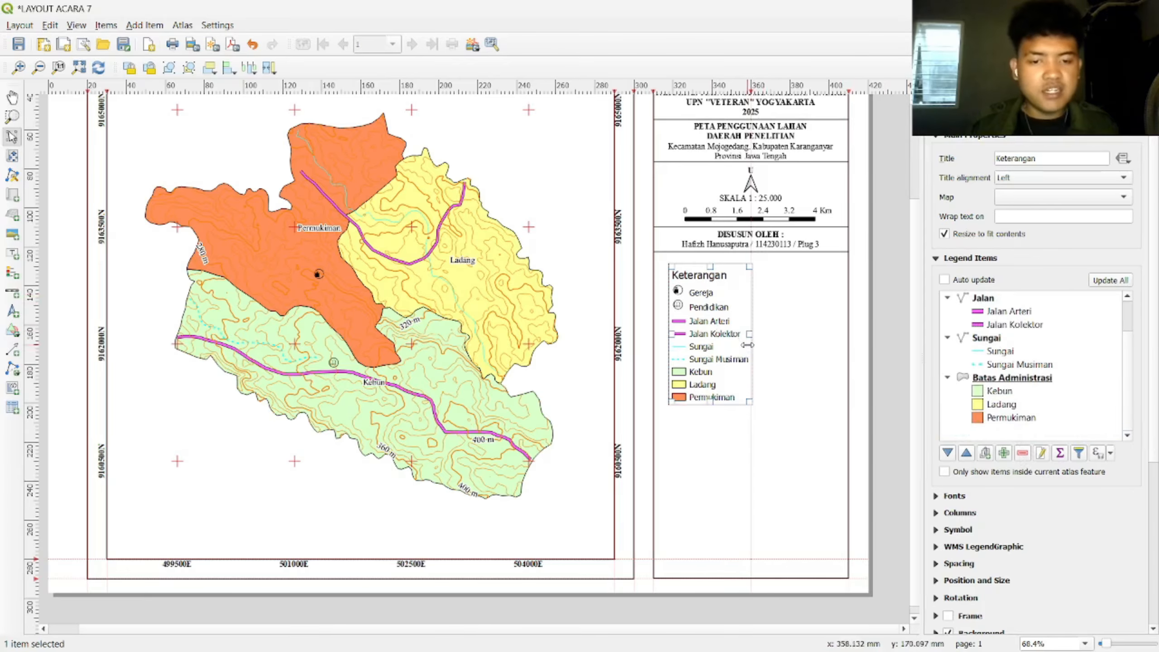
# Step: Set the Keterangan legend title font to Times New Roman, Bold style
pyautogui.click(936, 496)
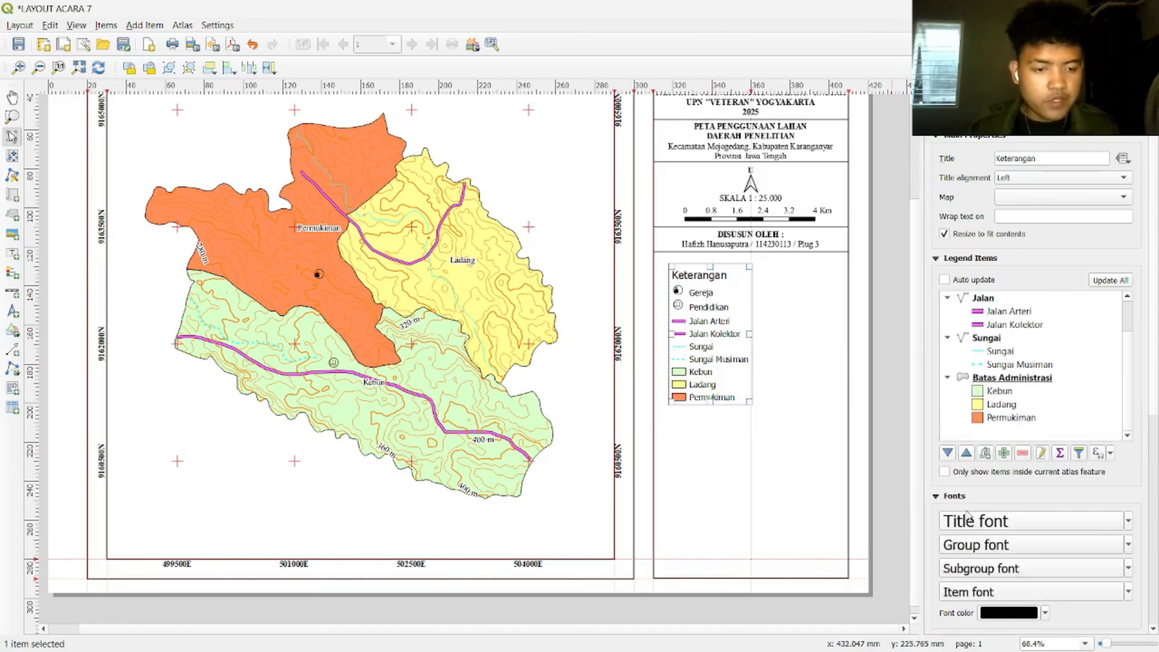
pyautogui.click(972, 521)
pyautogui.write('ti')
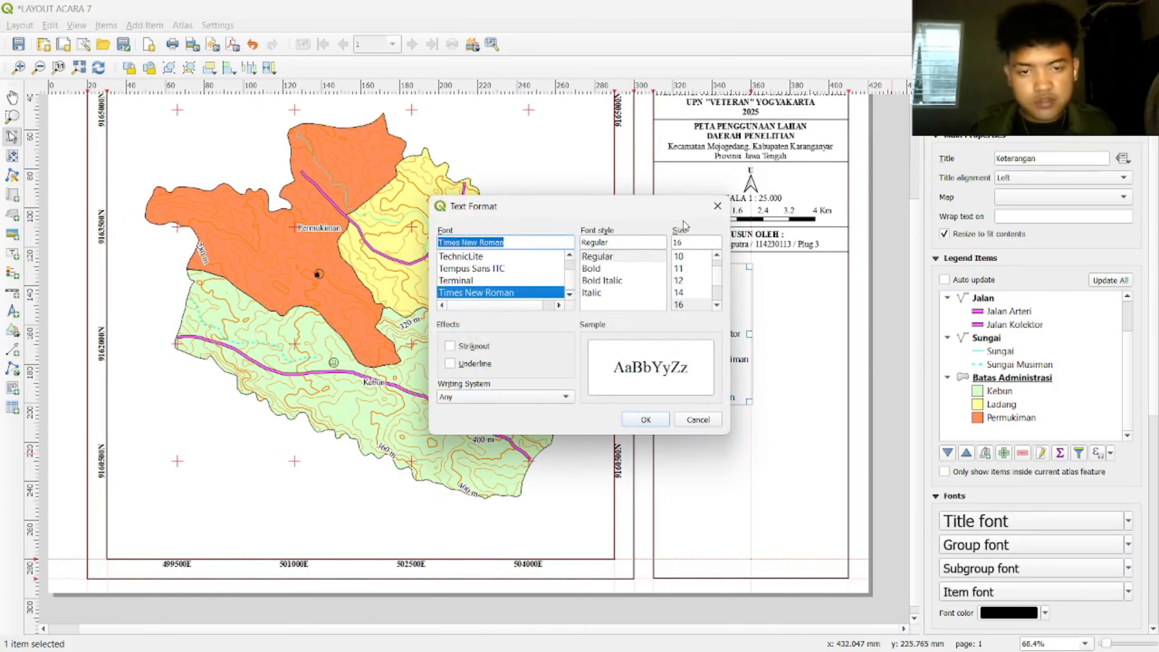
pyautogui.click(625, 271)
pyautogui.click(663, 422)
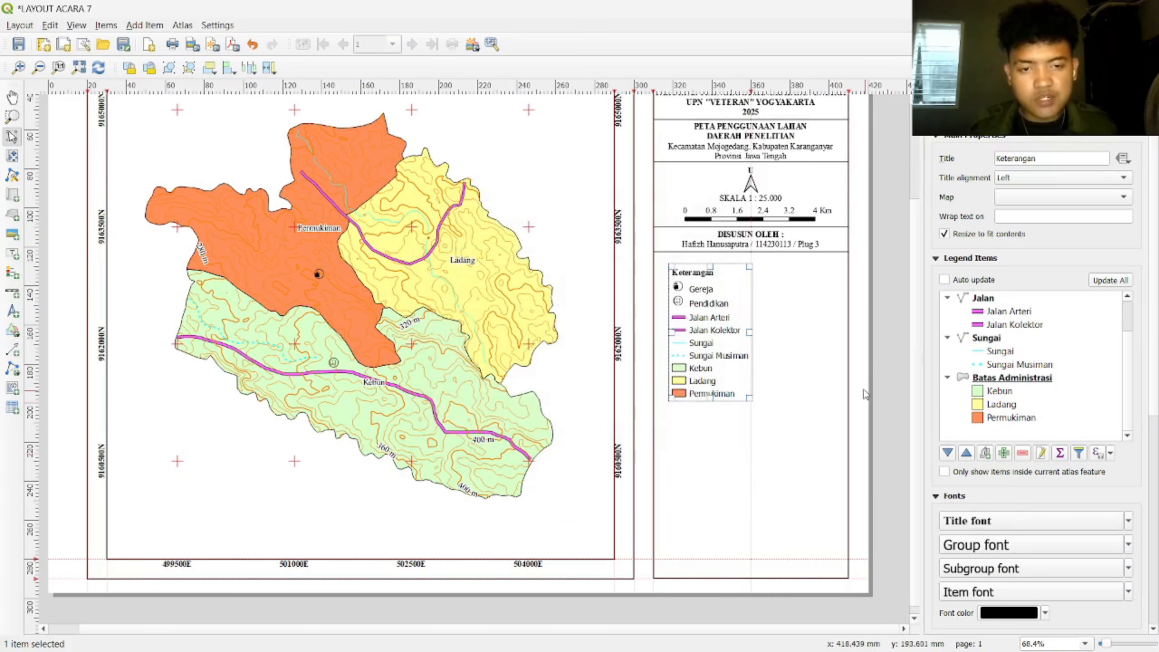
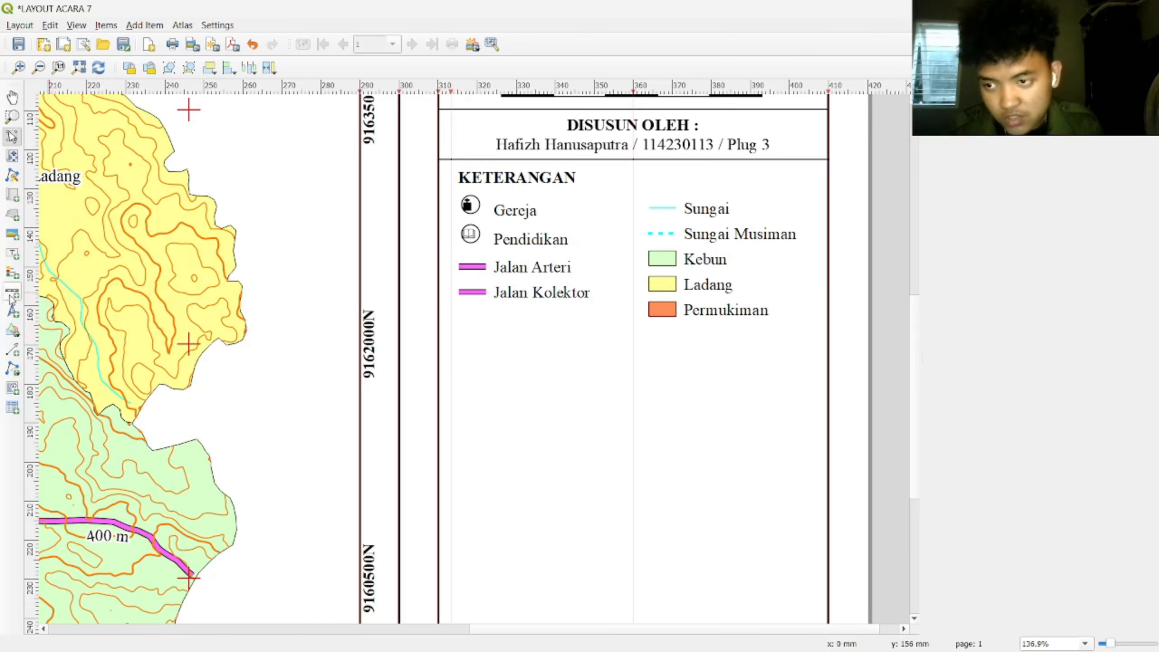
# Step: Draw a five-vertex polygon shape just below the Jalan Kolektor legend entry
pyautogui.click(12, 368)
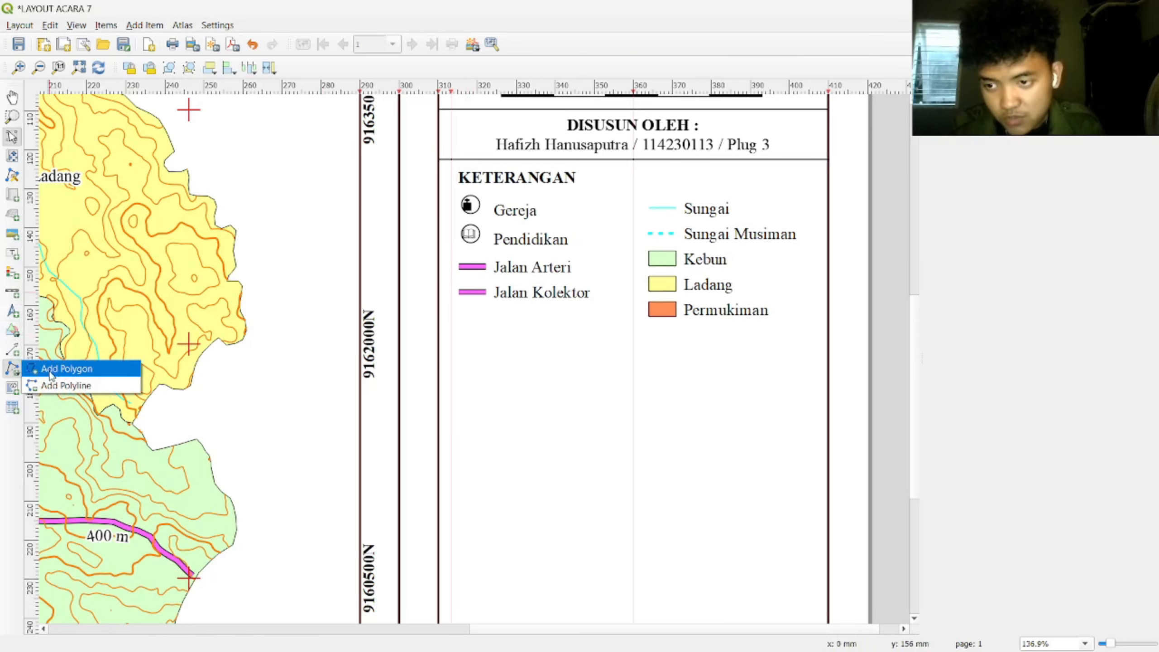
pyautogui.click(54, 370)
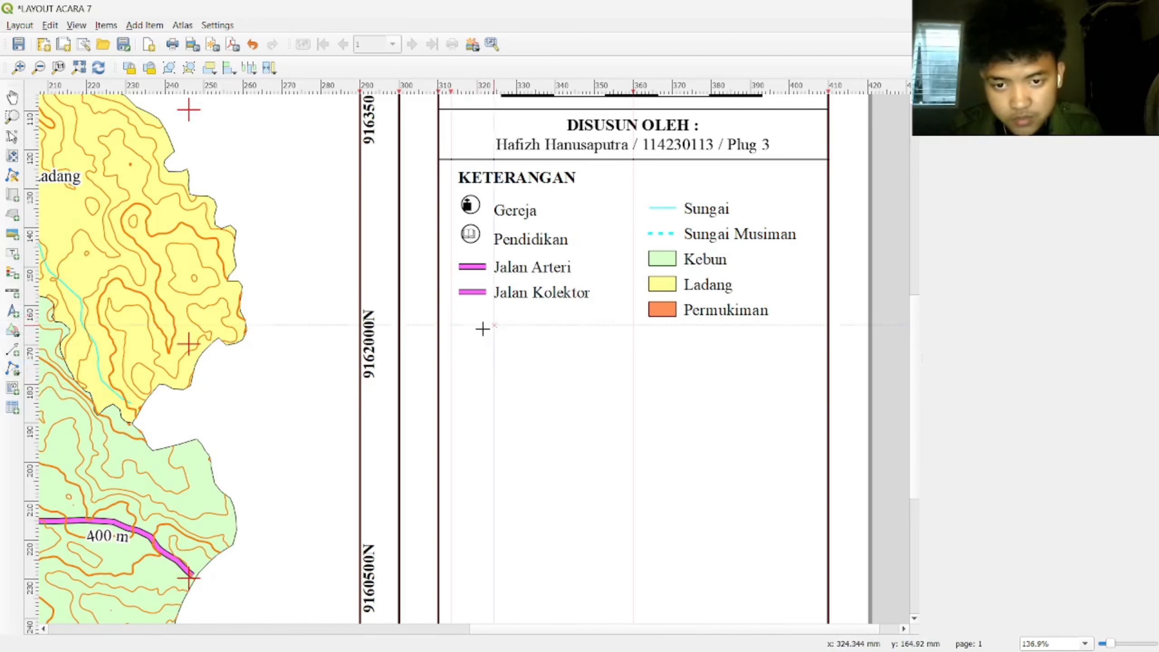
pyautogui.scroll(1, 483, 328)
pyautogui.click(436, 296)
pyautogui.click(477, 284)
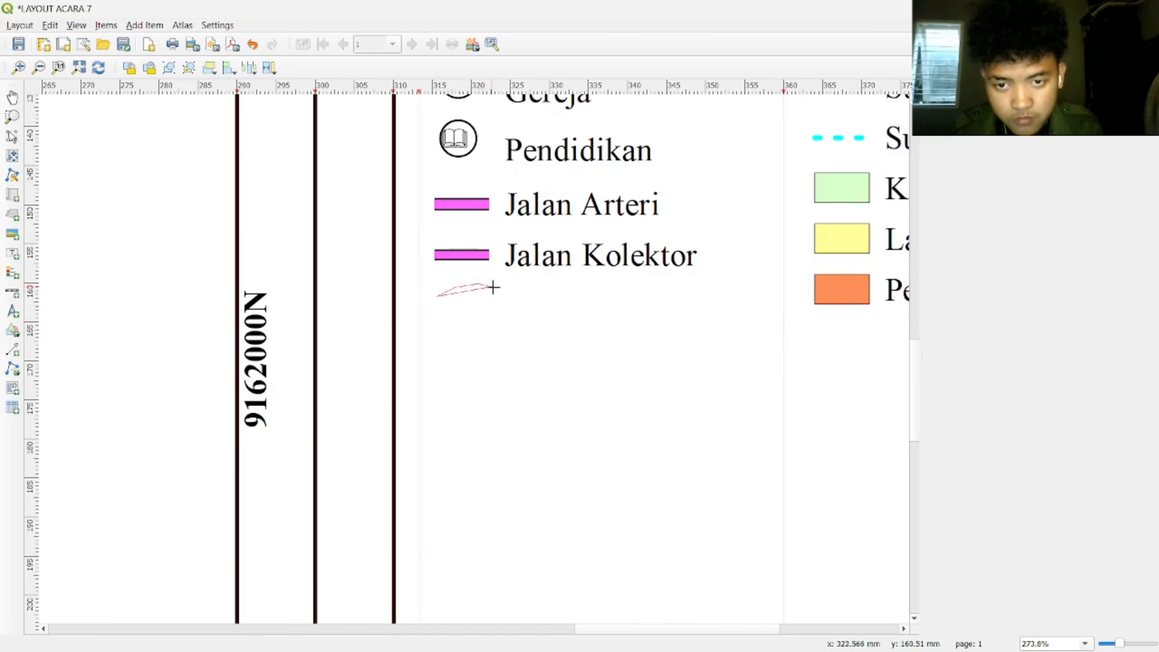
pyautogui.click(501, 289)
pyautogui.click(502, 307)
pyautogui.click(454, 322)
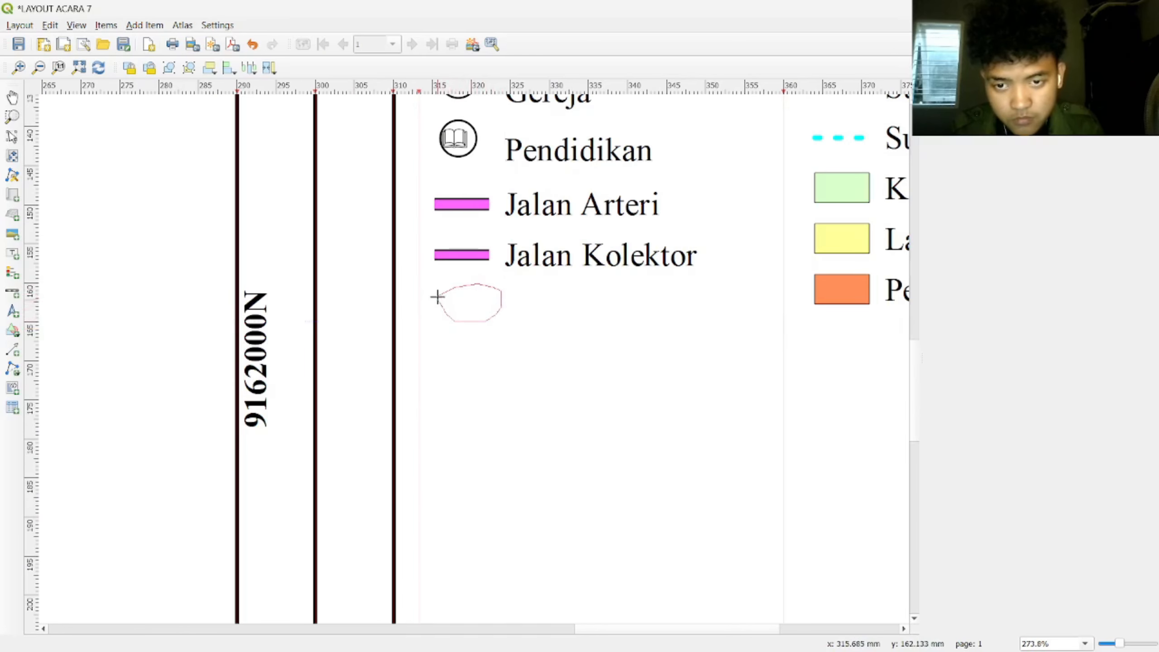
pyautogui.rightClick(436, 297)
# Step: Duplicate the new polygon with copy and paste
pyautogui.click(545, 332)
pyautogui.scroll(2, 474, 333)
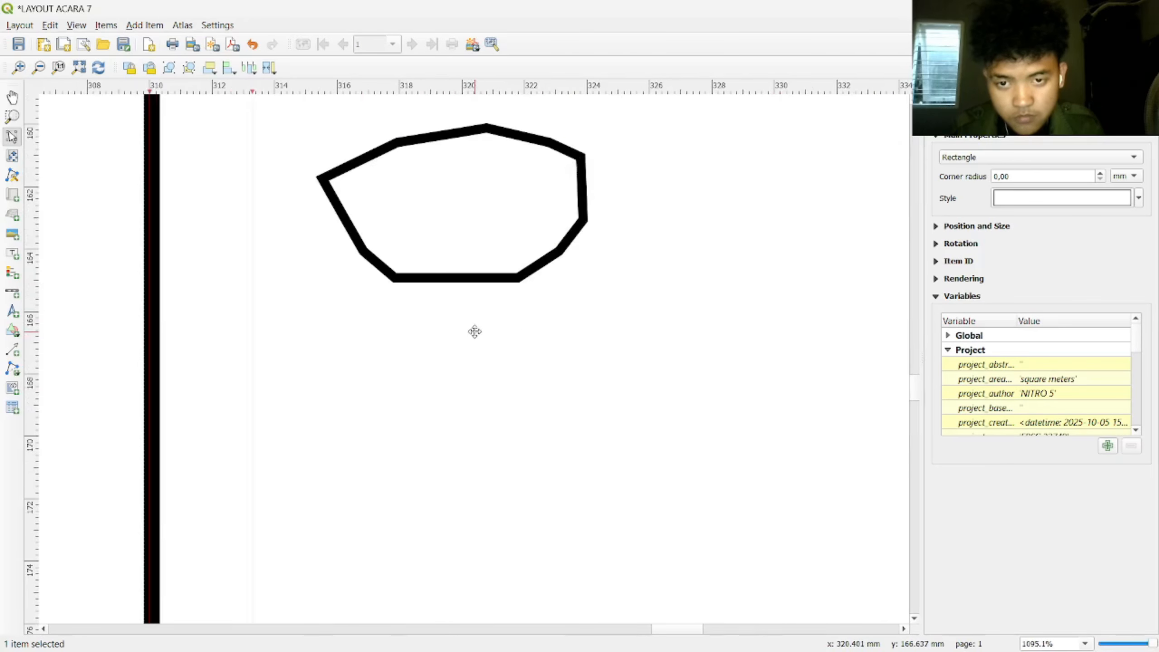
pyautogui.click(516, 274)
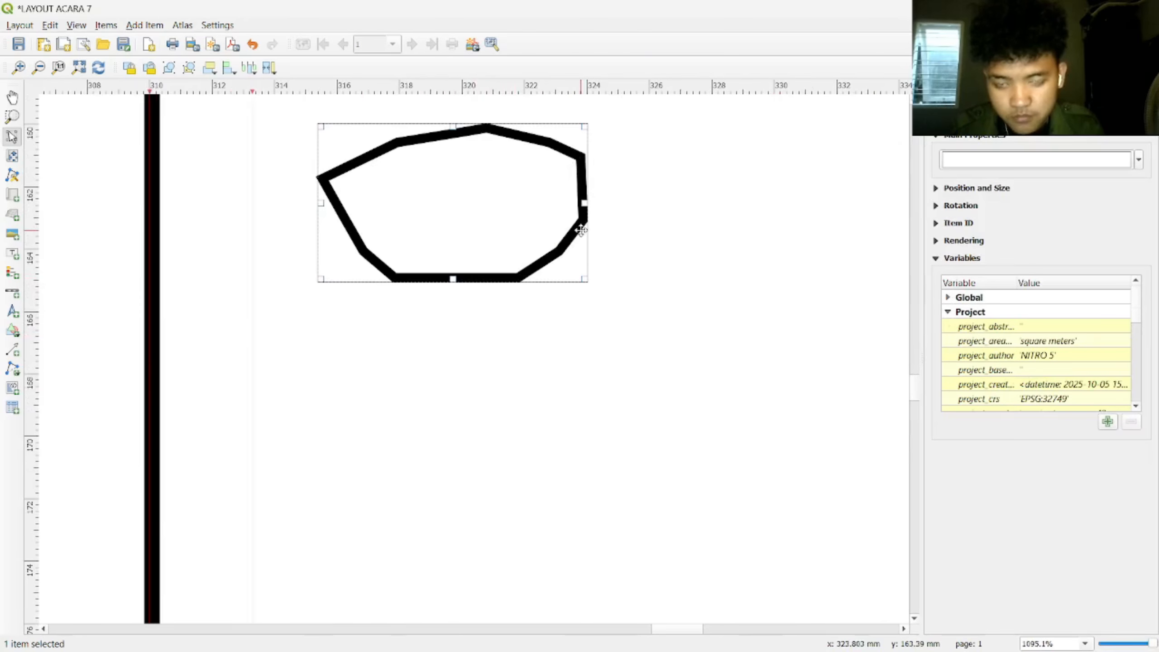
pyautogui.hotkey('ctrl', 'c')
pyautogui.hotkey('ctrl', 'v')
pyautogui.scroll(-2, 574, 200)
# Step: Shrink the duplicate polygon and nest it inside the original one
pyautogui.click(559, 183)
pyautogui.scroll(1, 558, 163)
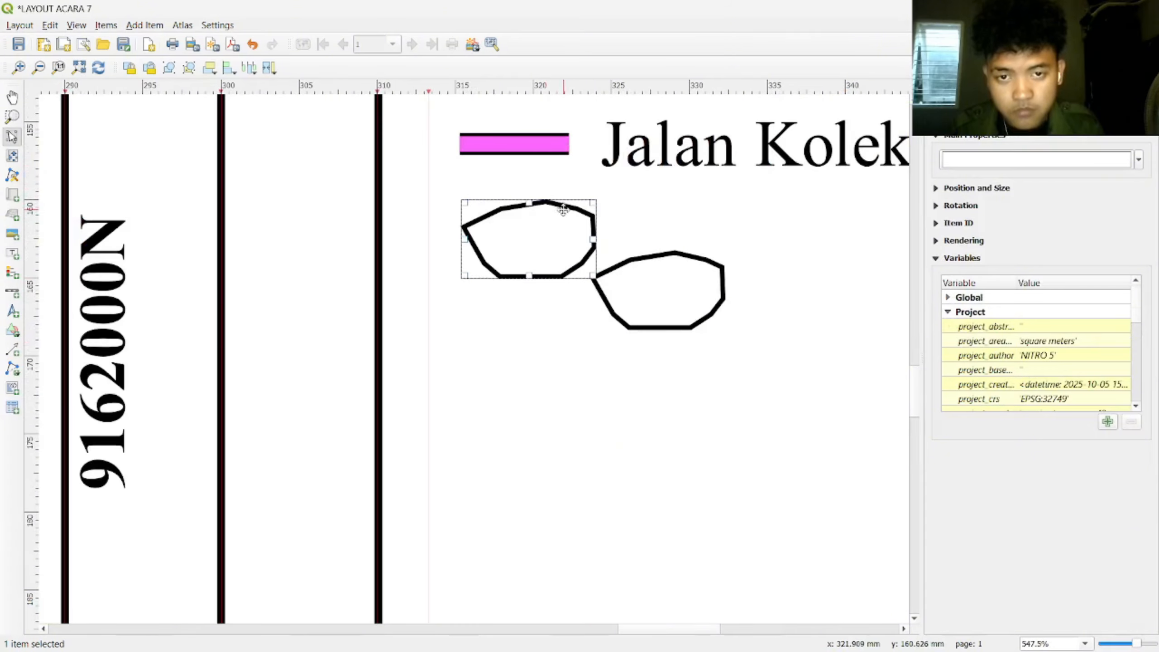
pyautogui.moveTo(563, 209); pyautogui.dragTo(545, 206)
pyautogui.moveTo(584, 275); pyautogui.dragTo(545, 259)
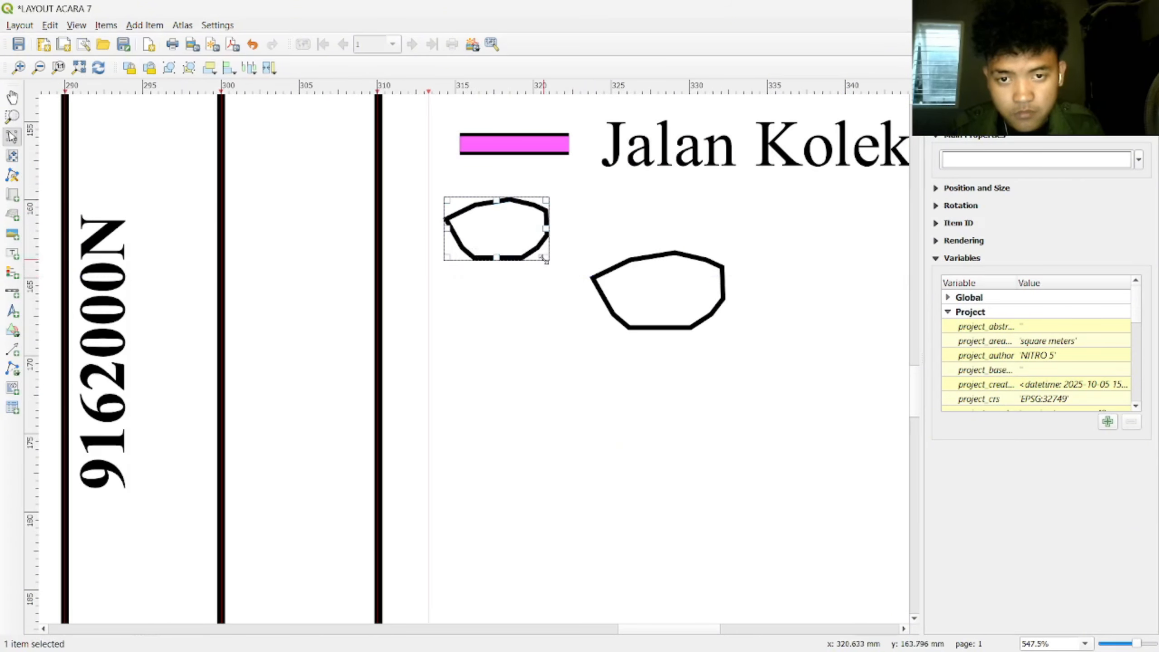
pyautogui.moveTo(509, 223); pyautogui.dragTo(528, 225)
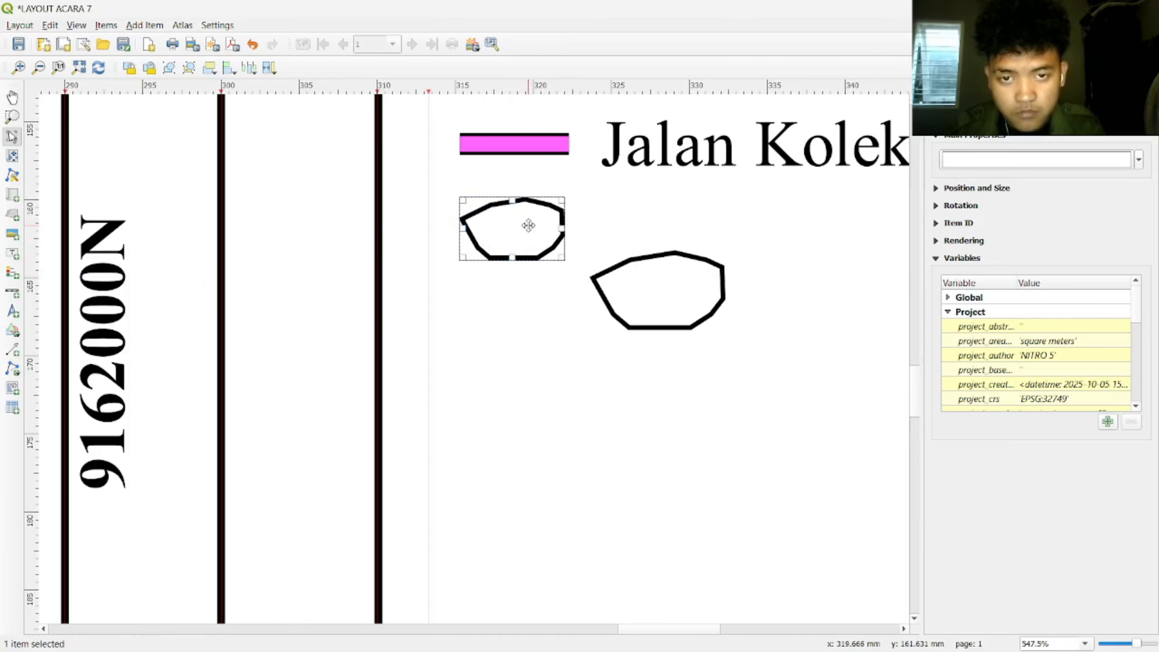
pyautogui.click(686, 308)
pyautogui.click(719, 323)
pyautogui.click(694, 306)
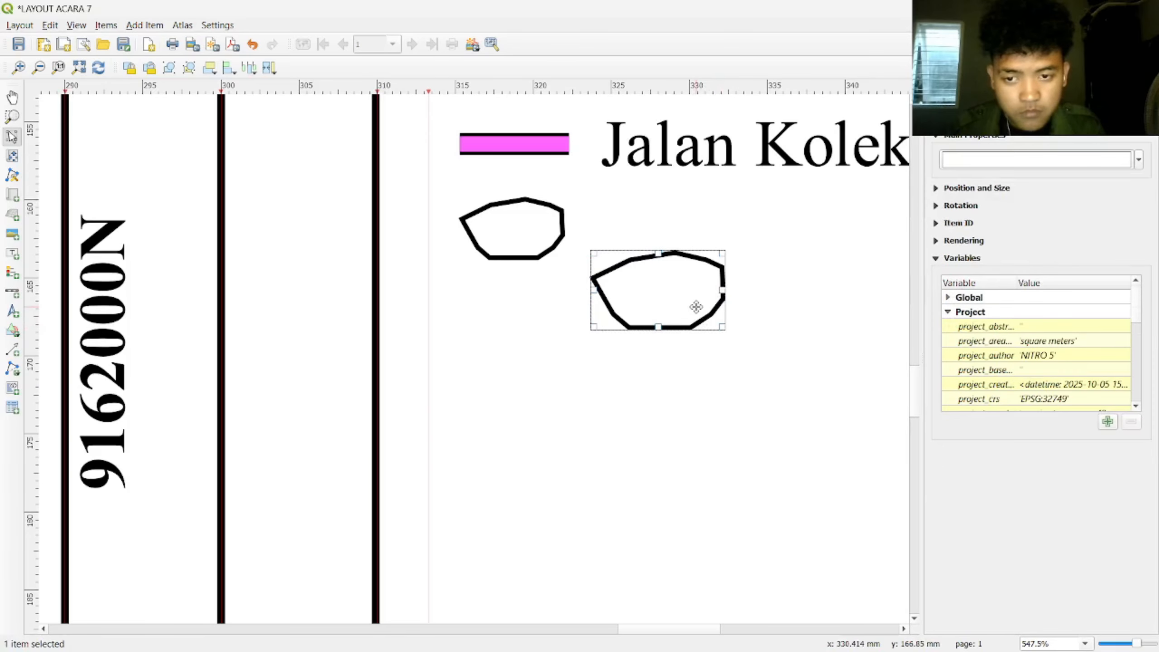
pyautogui.hotkey('ctrl', 'z')
pyautogui.click(718, 319)
pyautogui.moveTo(719, 324); pyautogui.dragTo(522, 238)
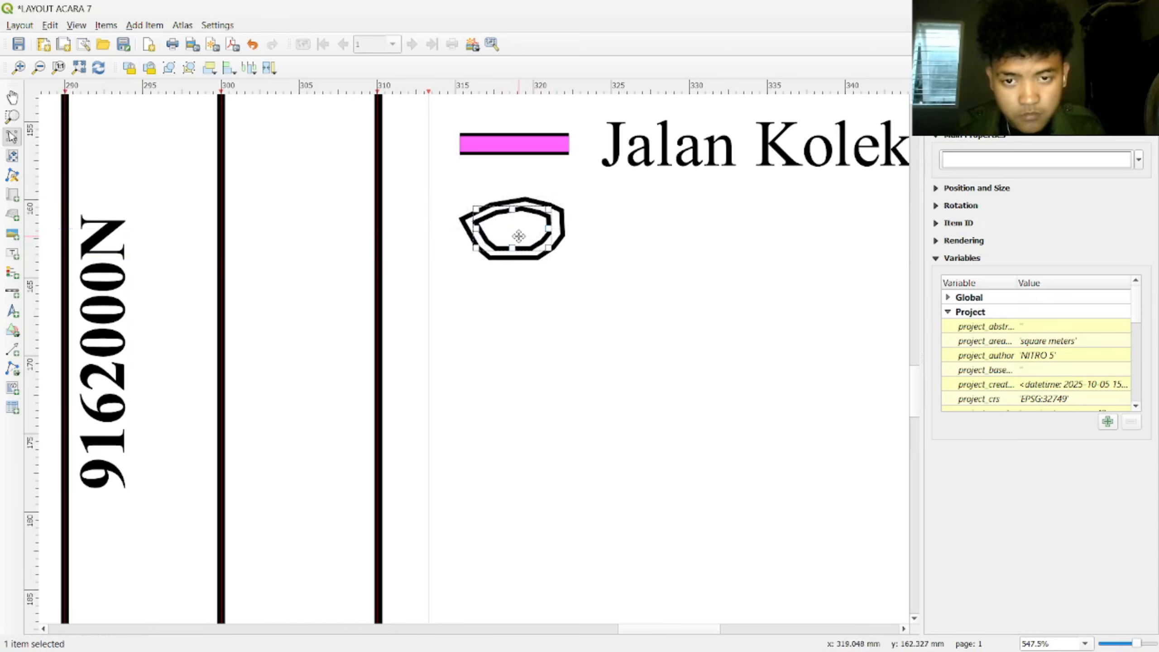
# Step: Make the inner polygon's outline orange, keeping its fill unchanged
pyautogui.click(601, 264)
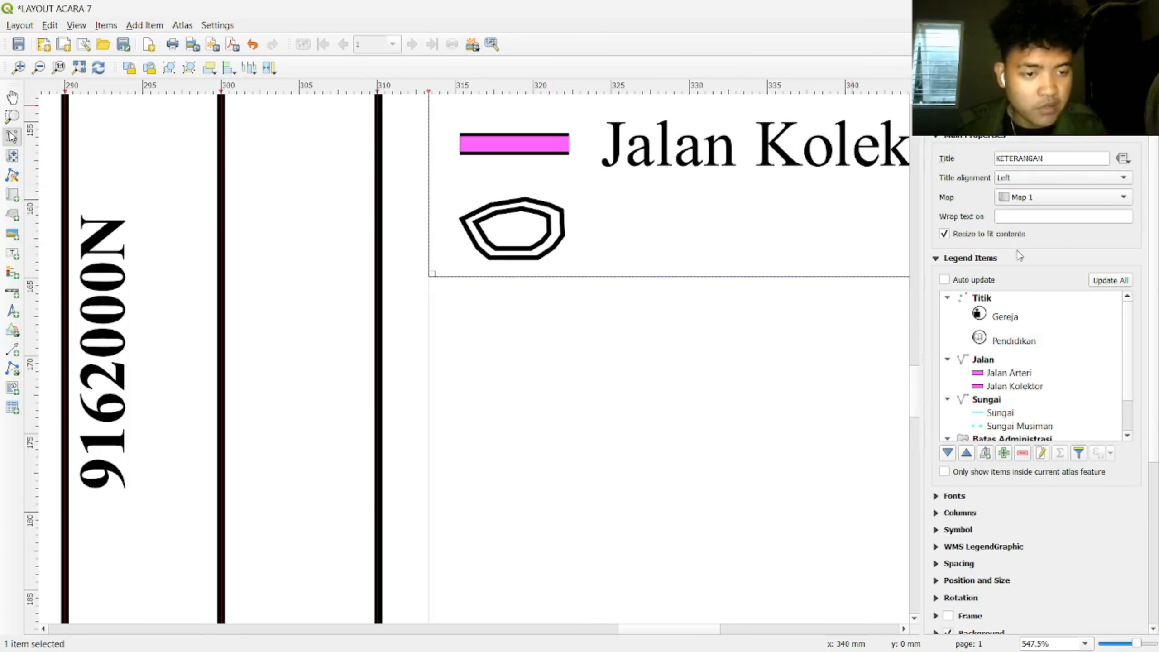
pyautogui.click(530, 231)
pyautogui.click(1139, 160)
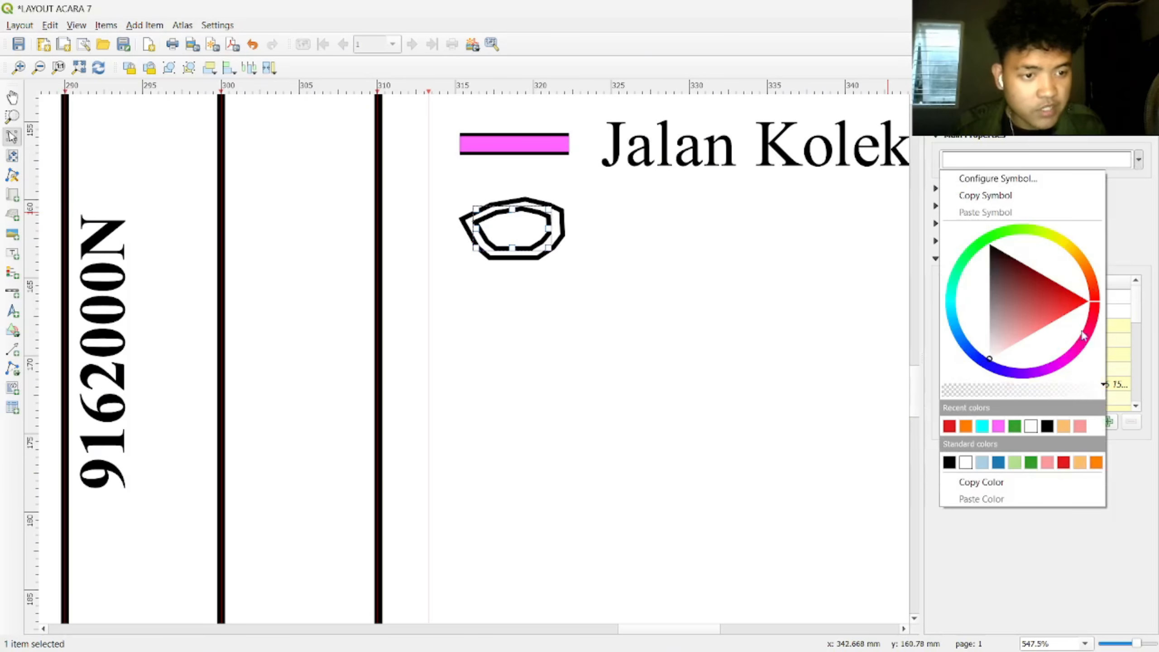
pyautogui.click(1097, 463)
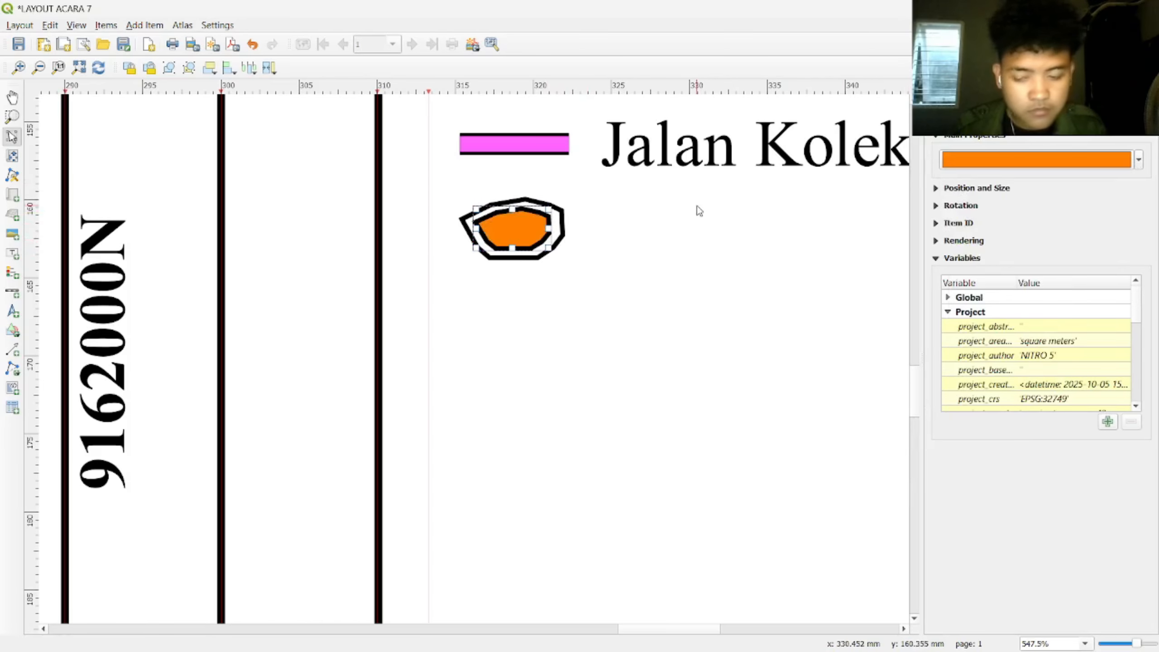
pyautogui.hotkey('ctrl', 'z')
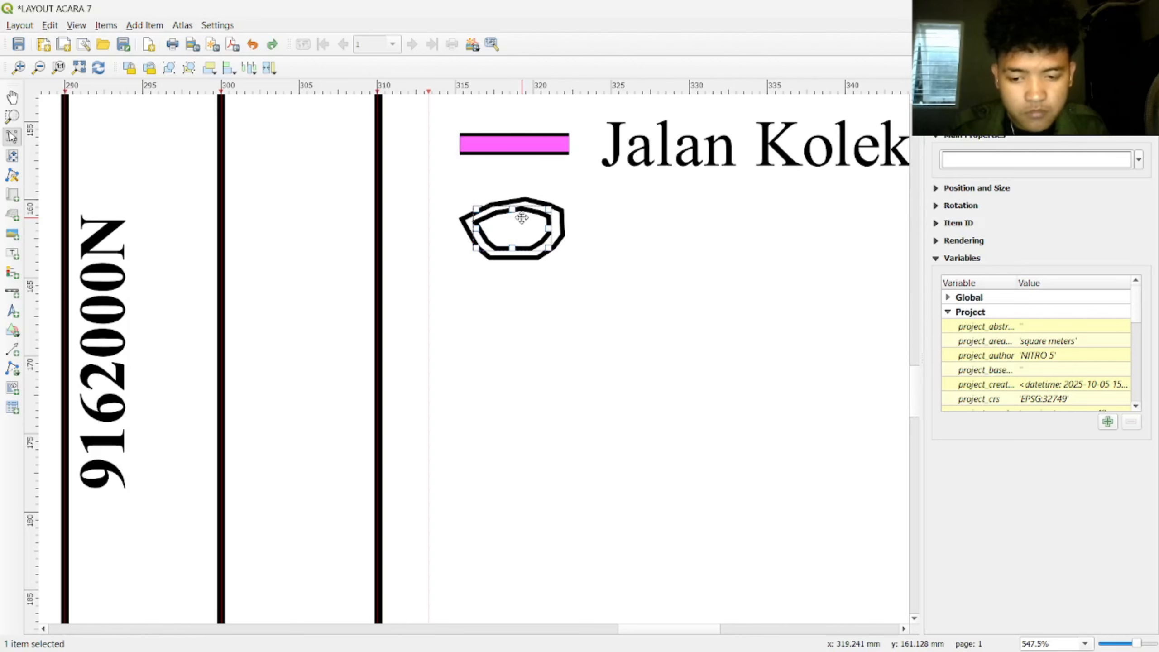
pyautogui.click(1099, 160)
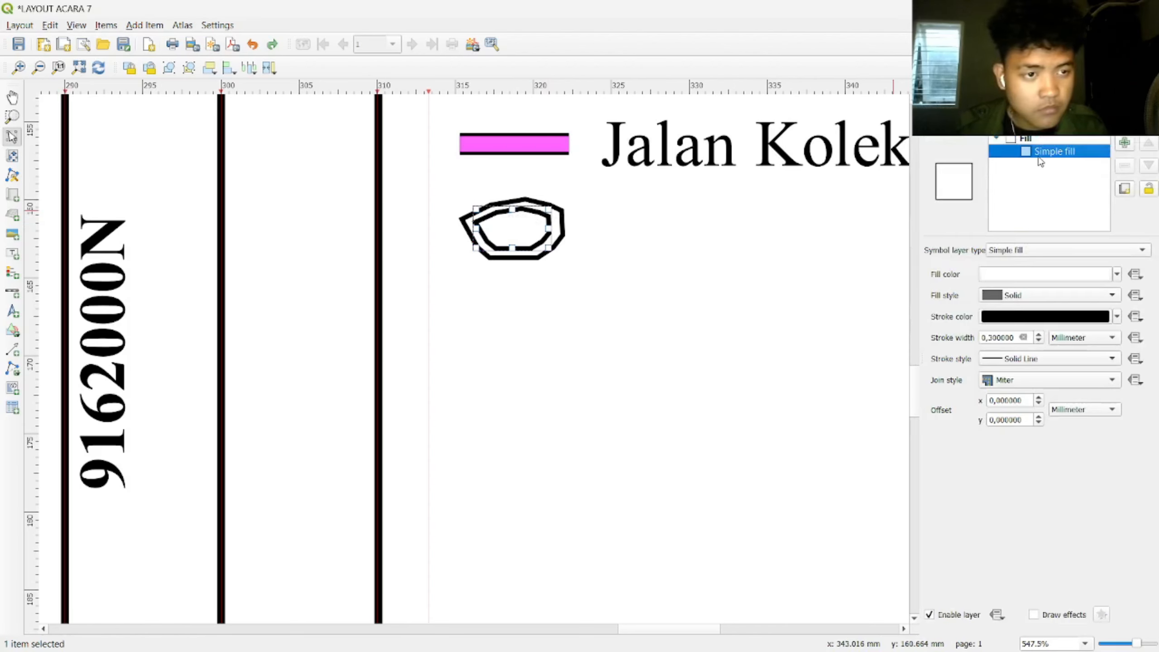
pyautogui.click(1103, 319)
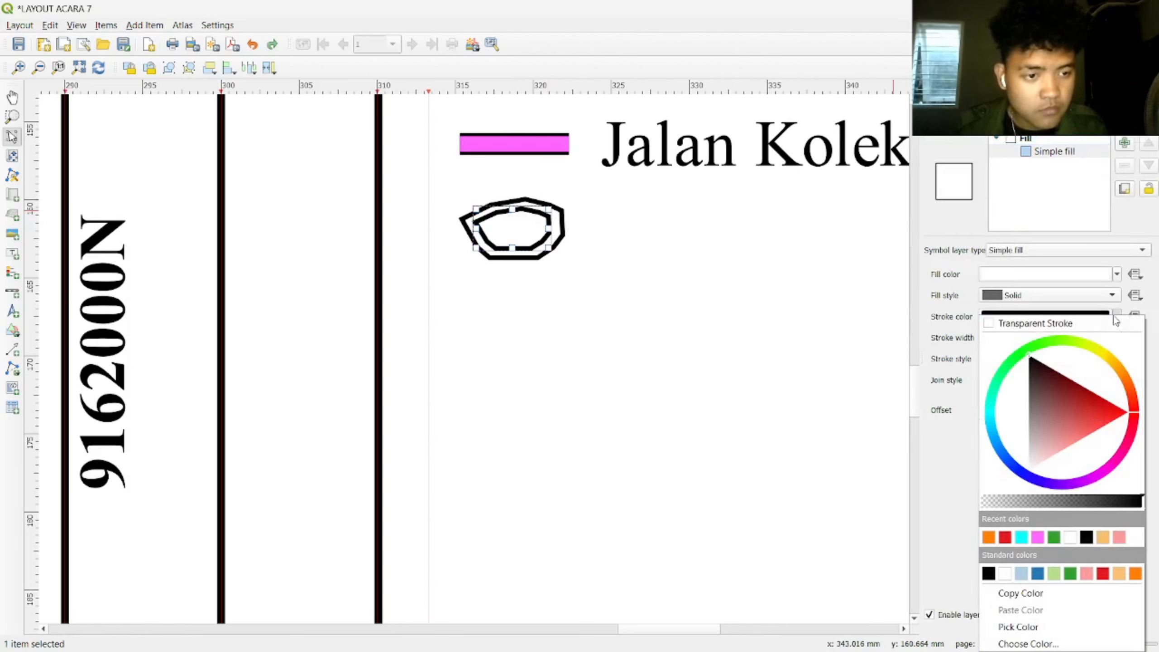
pyautogui.click(1136, 574)
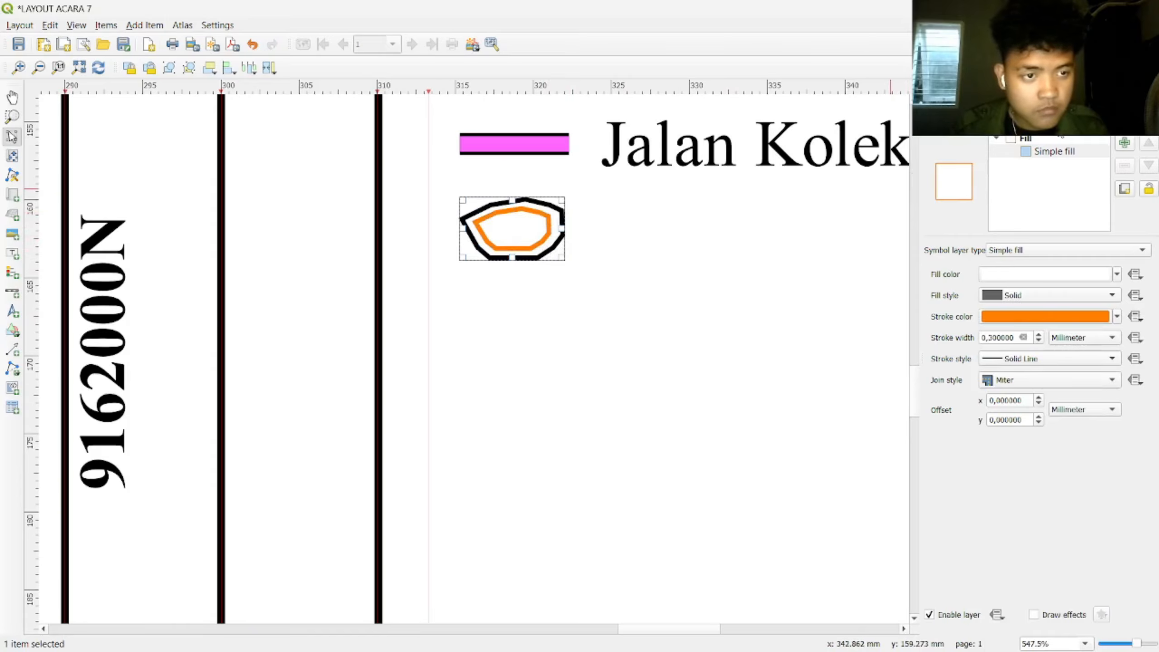
# Step: Make the outer polygon's Simple fill stroke colour orange
pyautogui.click(691, 259)
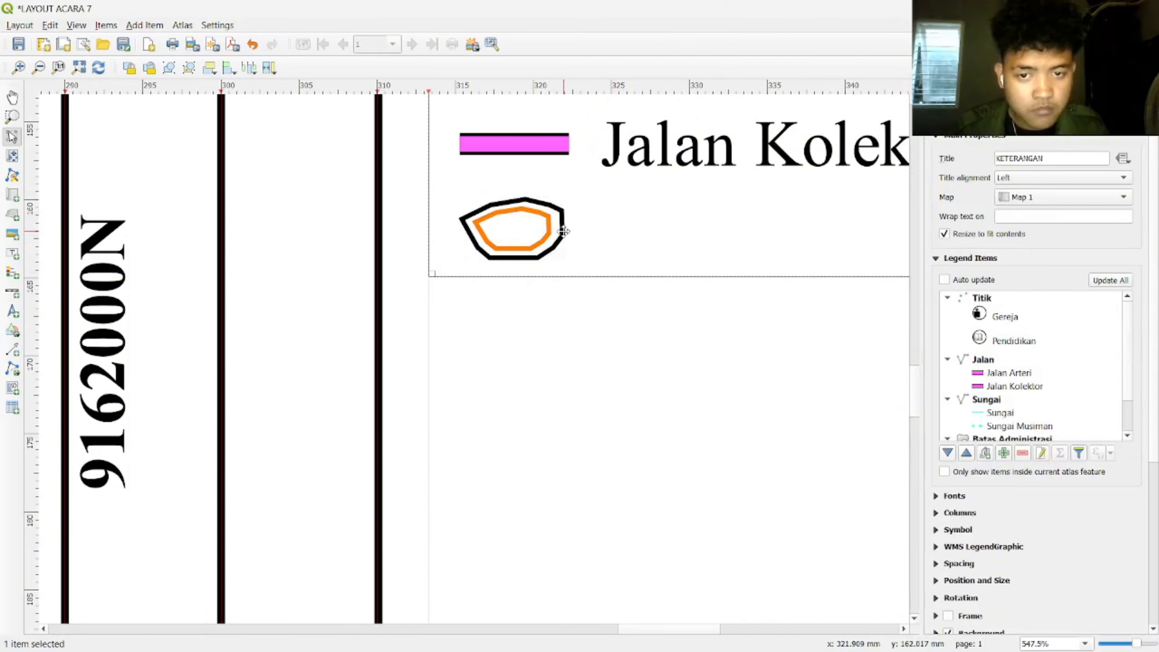
pyautogui.click(562, 227)
pyautogui.click(1124, 162)
pyautogui.click(1061, 153)
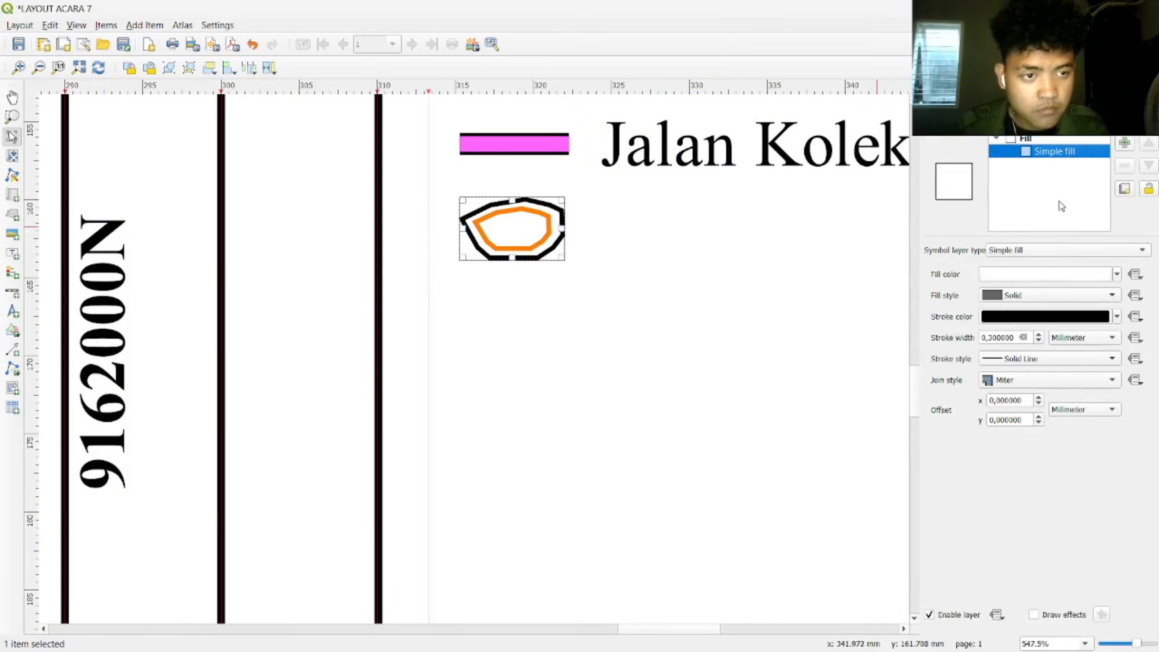
pyautogui.click(1117, 297)
pyautogui.click(1116, 296)
pyautogui.click(1116, 317)
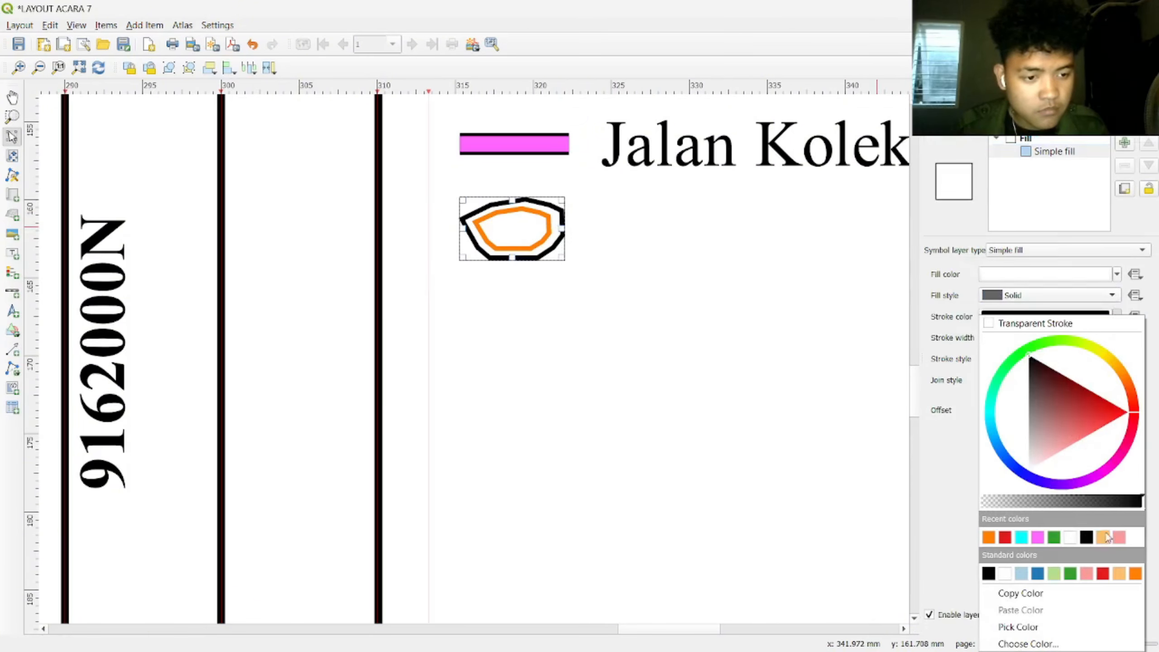
pyautogui.click(1135, 574)
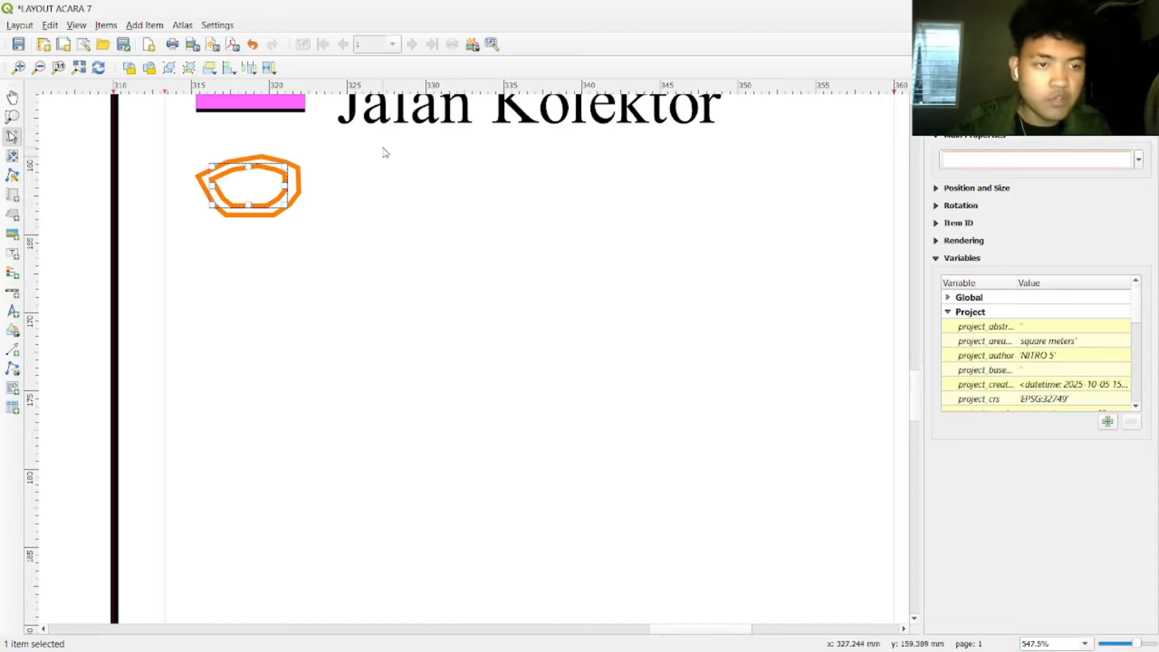
# Step: Thin the inner polygon's stroke width to 0.1 mm
pyautogui.click(1040, 160)
pyautogui.click(1038, 341)
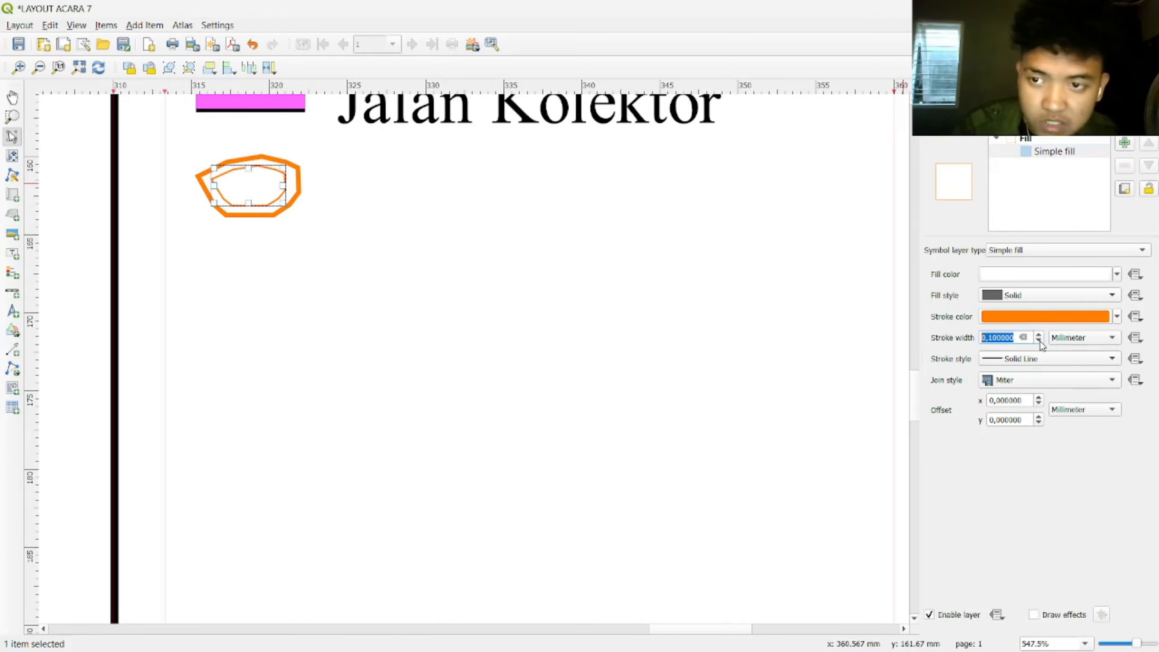
pyautogui.click(721, 324)
pyautogui.moveTo(397, 205)
pyautogui.mouseDown()
pyautogui.moveTo(479, 387)
pyautogui.moveTo(542, 376)
pyautogui.mouseUp()
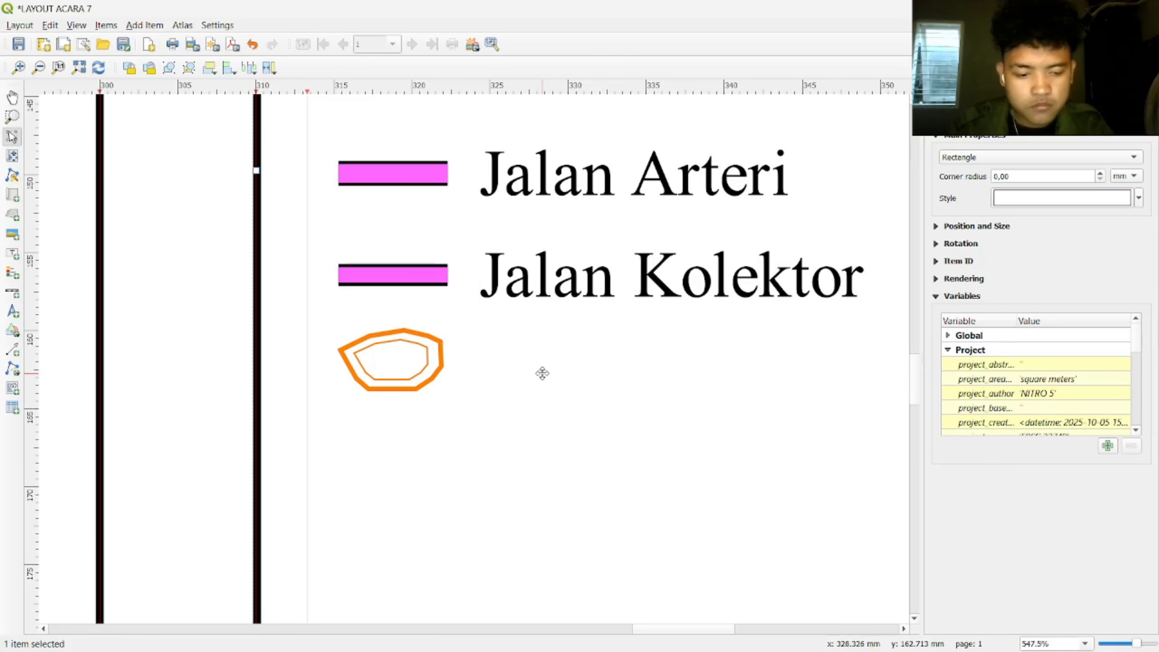
# Step: Duplicate the author label under DISUSUN OLEH, move it by the orange symbol, and change its text to '100'
pyautogui.scroll(-2, 542, 373)
pyautogui.scroll(-2, 569, 349)
pyautogui.scroll(3, 794, 230)
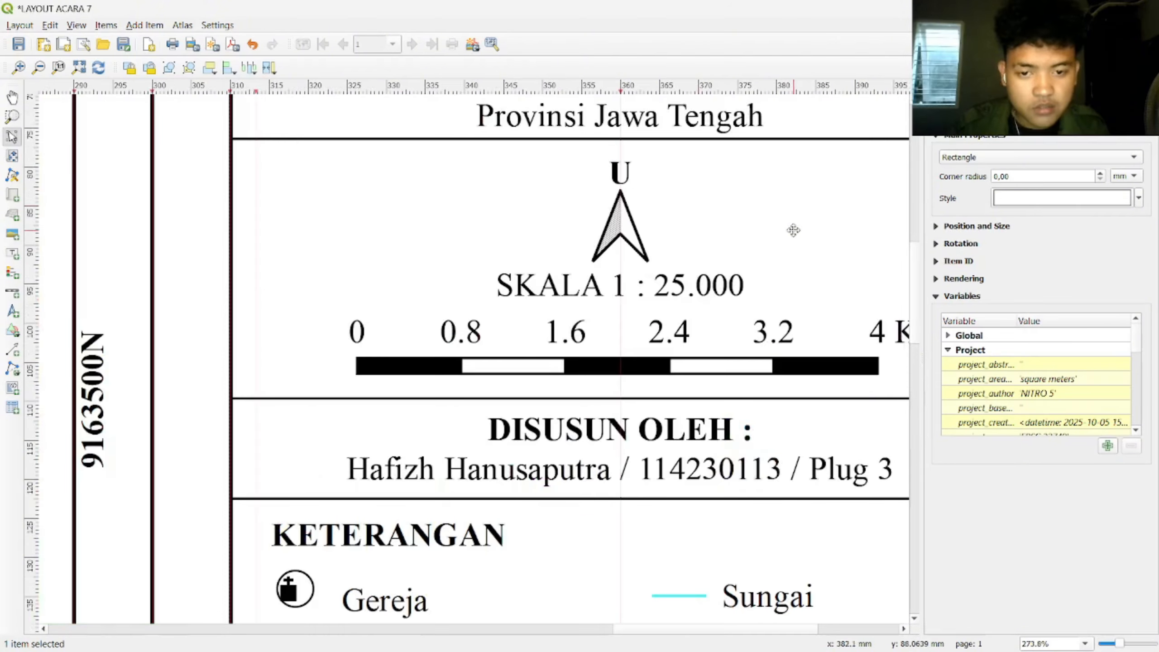
pyautogui.click(523, 479)
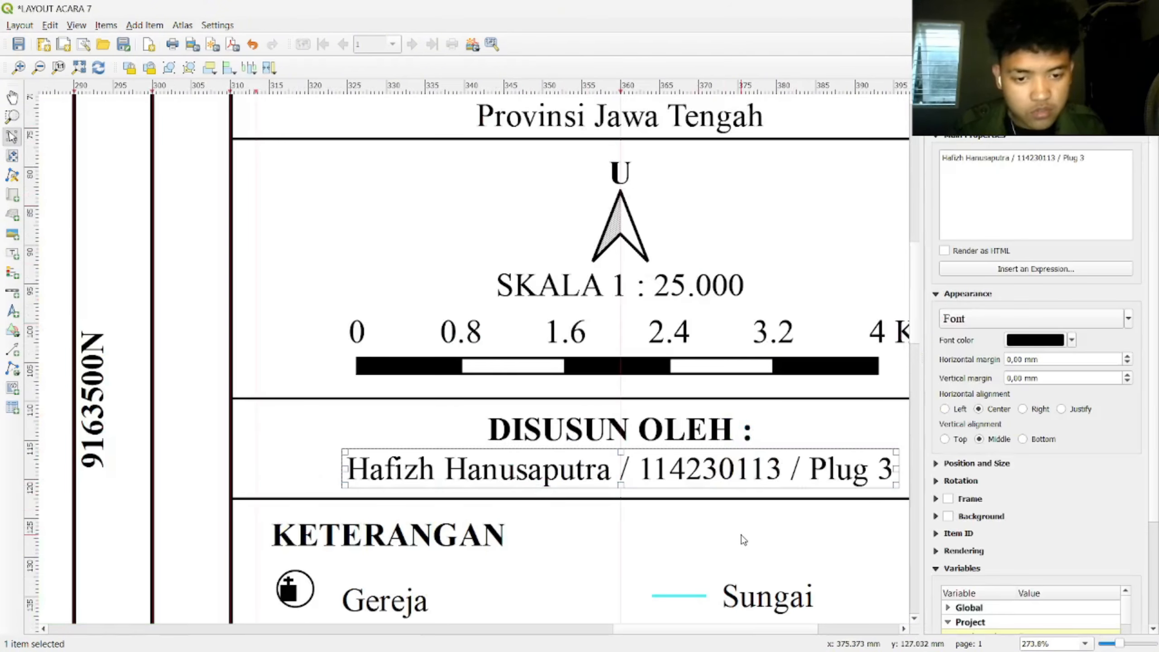
pyautogui.scroll(-2, 701, 394)
pyautogui.scroll(5, 684, 401)
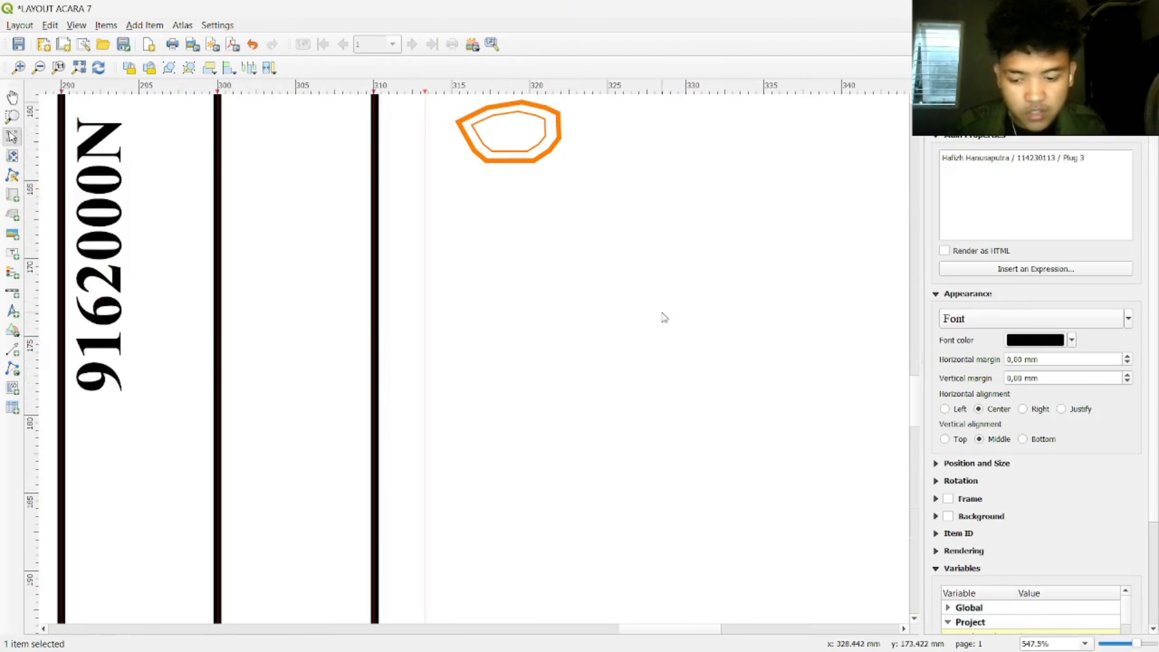
pyautogui.hotkey('ctrl', 'v')
pyautogui.moveTo(713, 280); pyautogui.dragTo(496, 216)
pyautogui.moveTo(1093, 160); pyautogui.dragTo(922, 155)
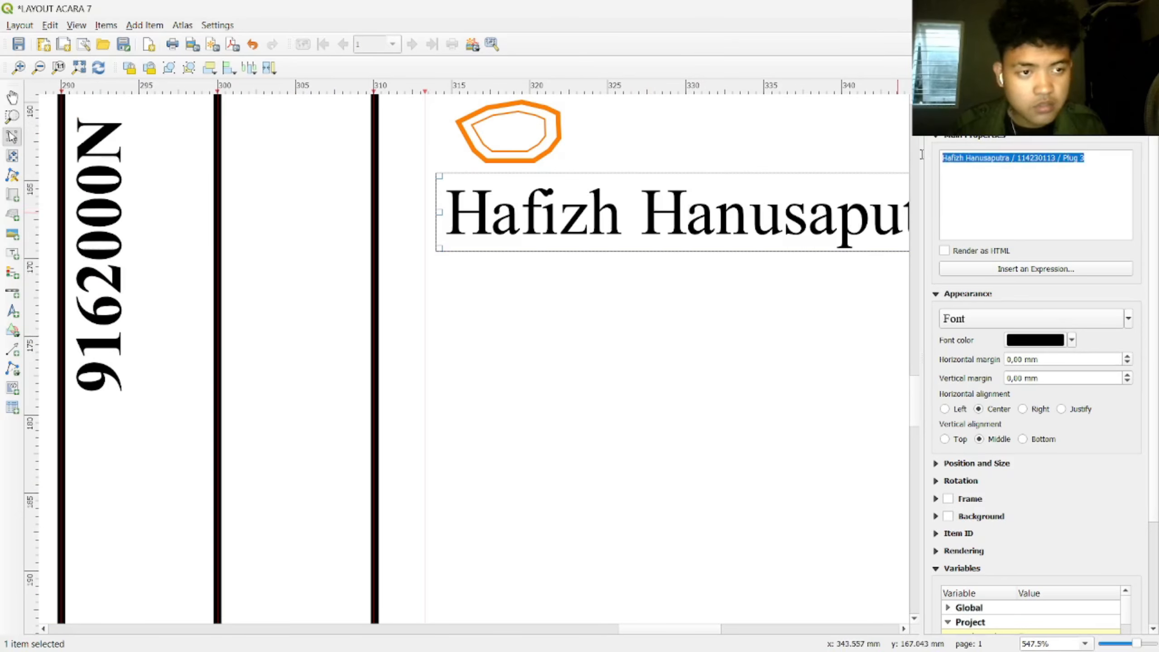
pyautogui.write('100')
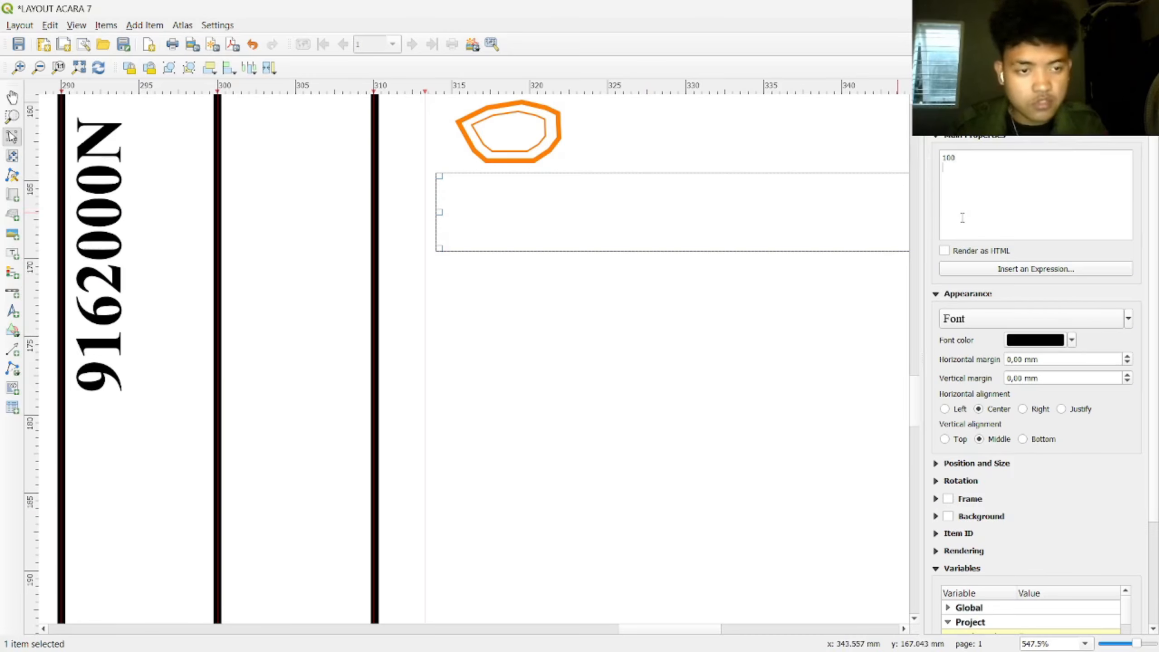
# Step: Narrow the 100 label's box and set its font size to 6
pyautogui.scroll(-2, 963, 217)
pyautogui.scroll(-2, 785, 274)
pyautogui.moveTo(805, 263); pyautogui.dragTo(635, 269)
pyautogui.moveTo(794, 269); pyautogui.dragTo(557, 264)
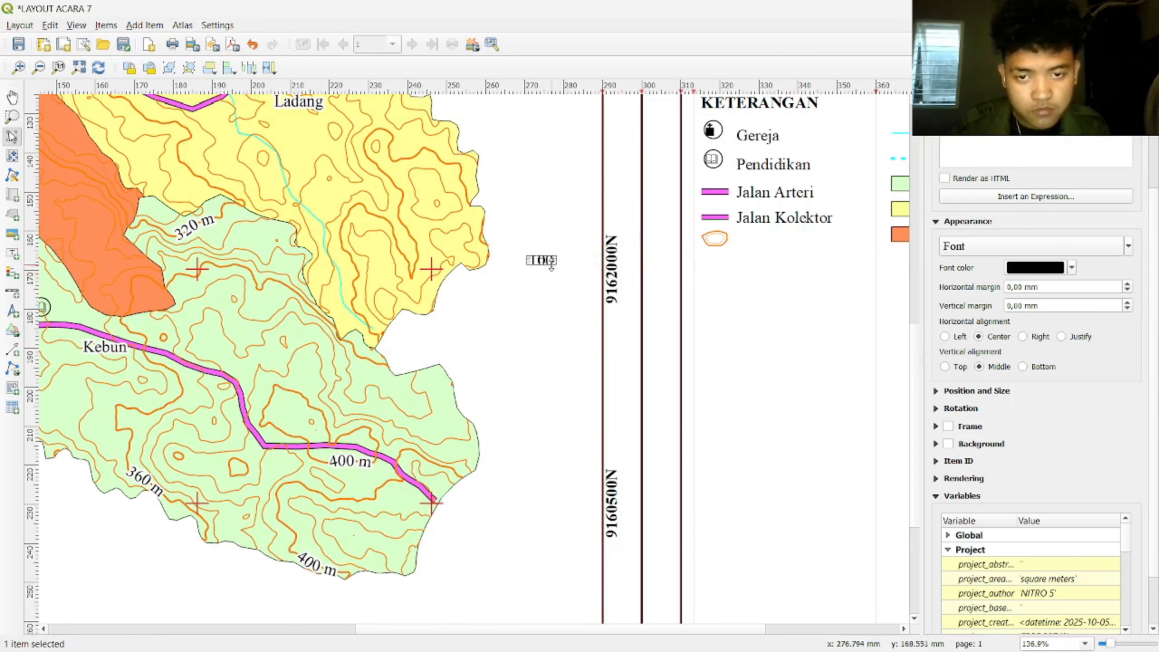
pyautogui.scroll(2, 790, 311)
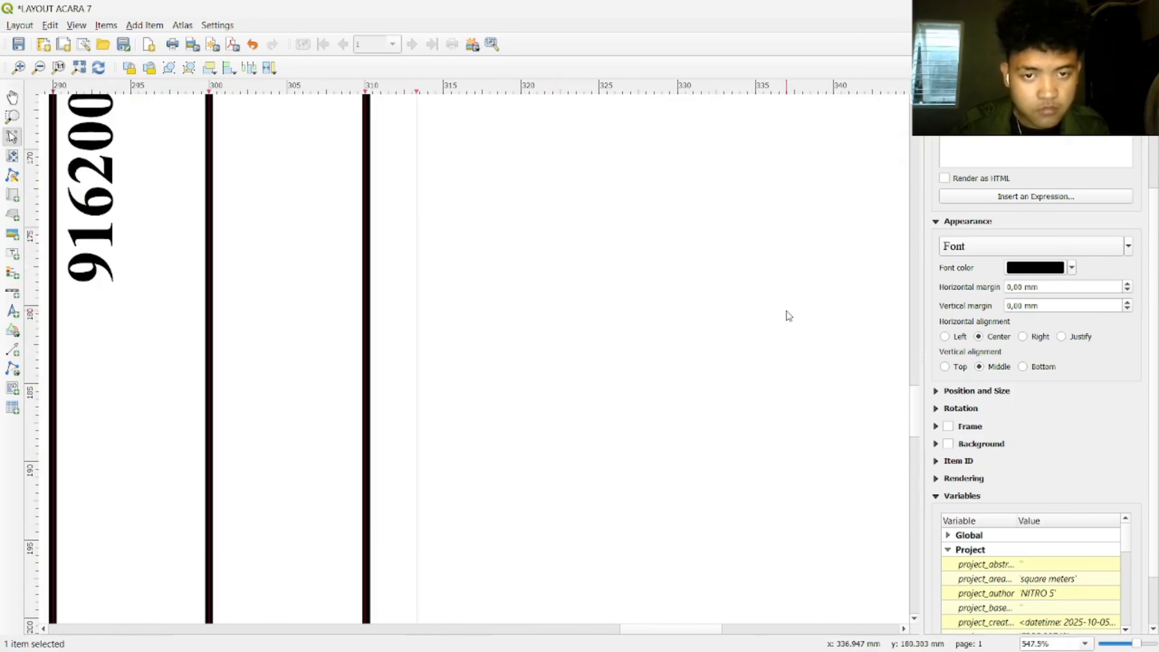
pyautogui.scroll(3, 733, 430)
pyautogui.click(1031, 247)
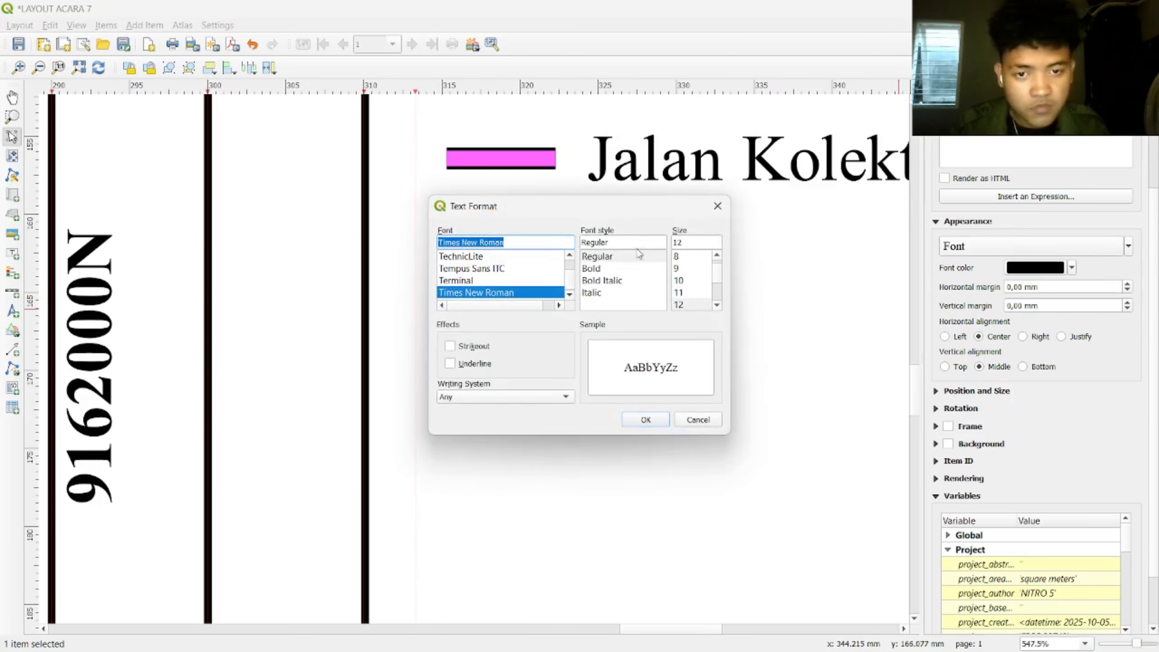
pyautogui.scroll(1, 690, 280)
pyautogui.click(686, 259)
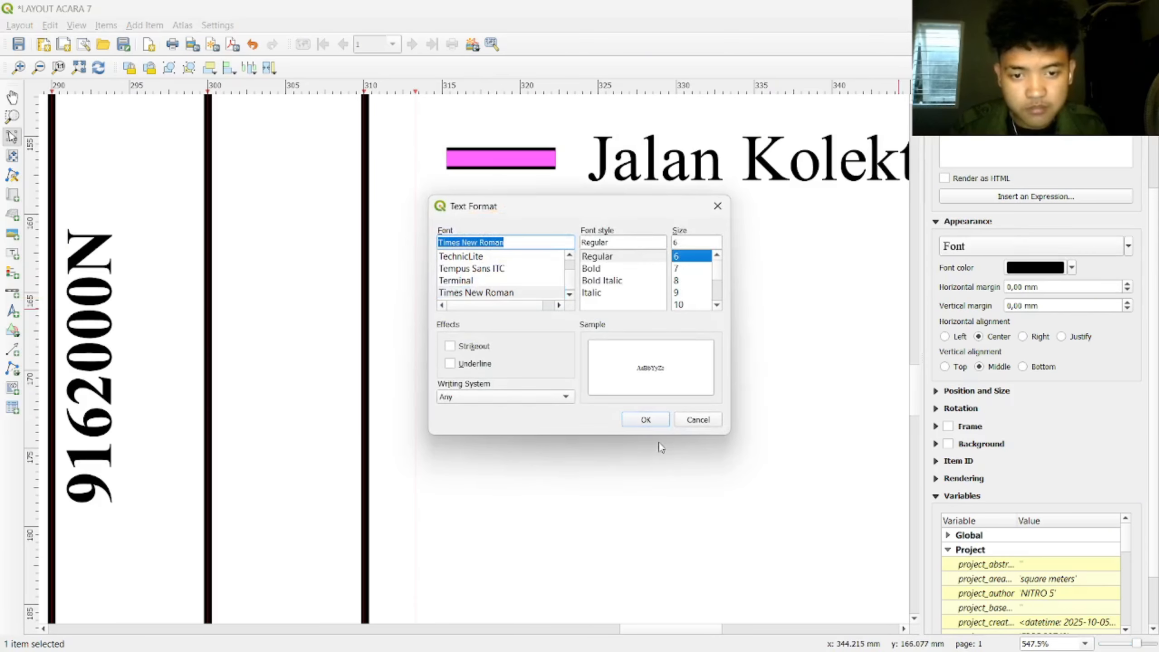
pyautogui.click(647, 419)
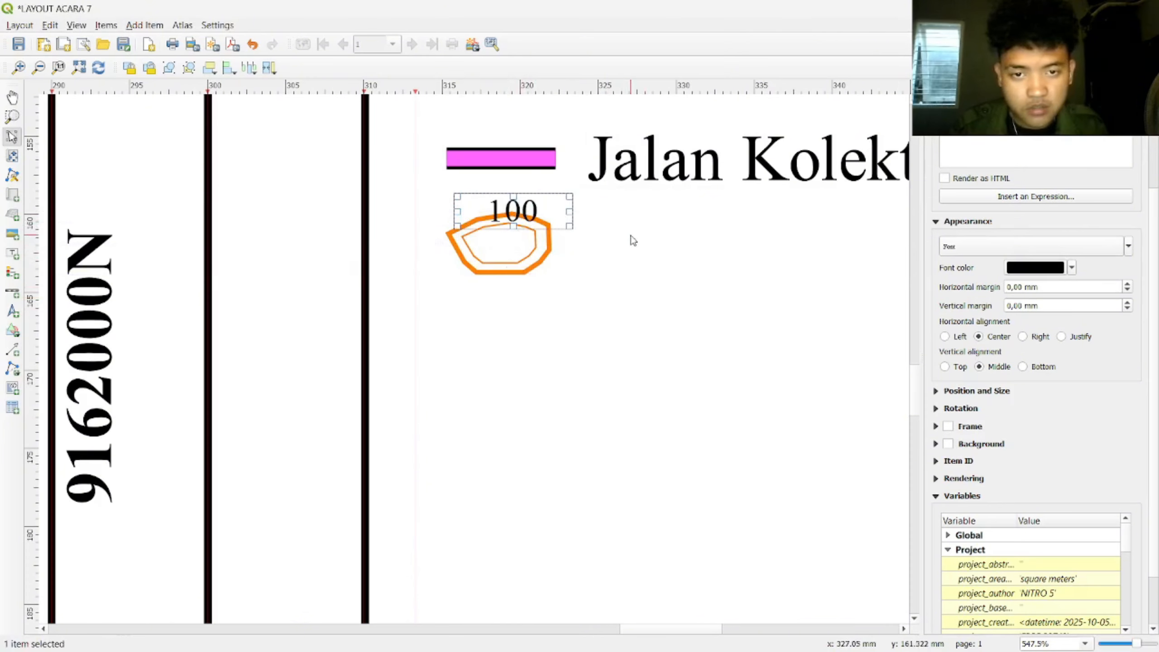
pyautogui.click(1025, 249)
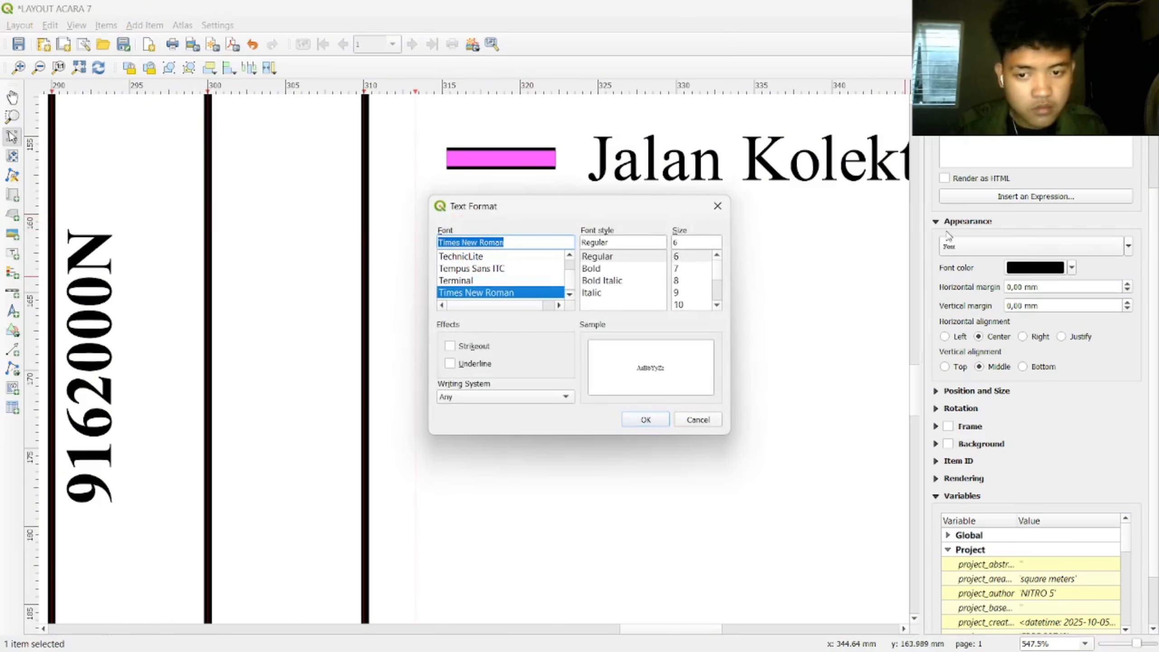
pyautogui.click(717, 206)
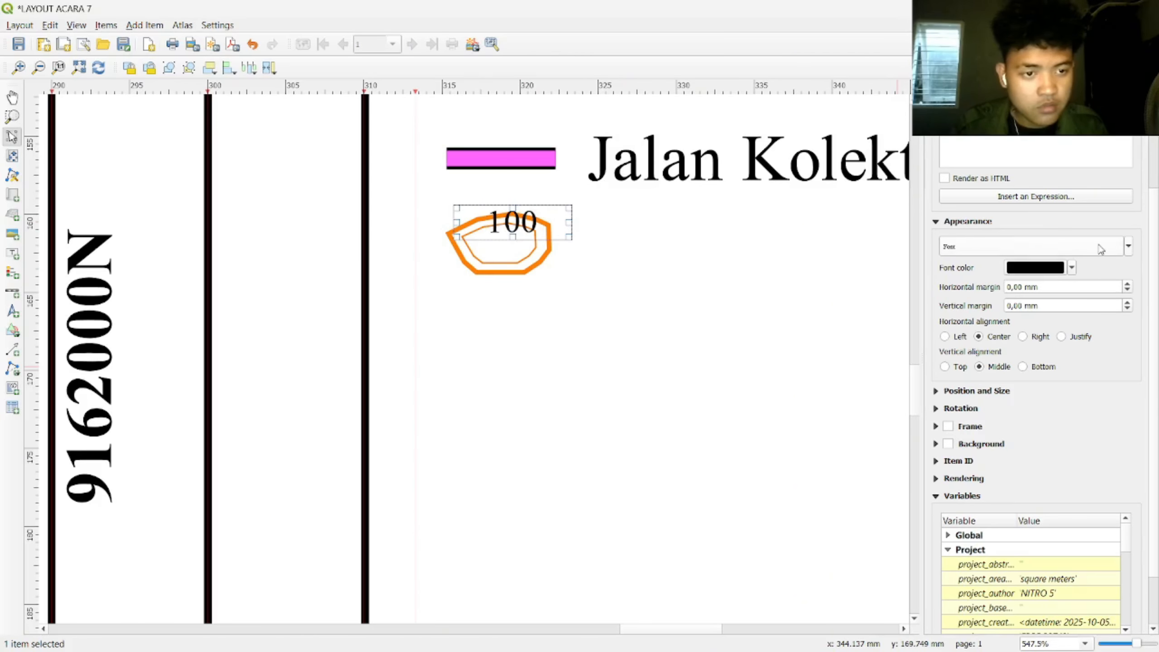
pyautogui.scroll(2, 929, 191)
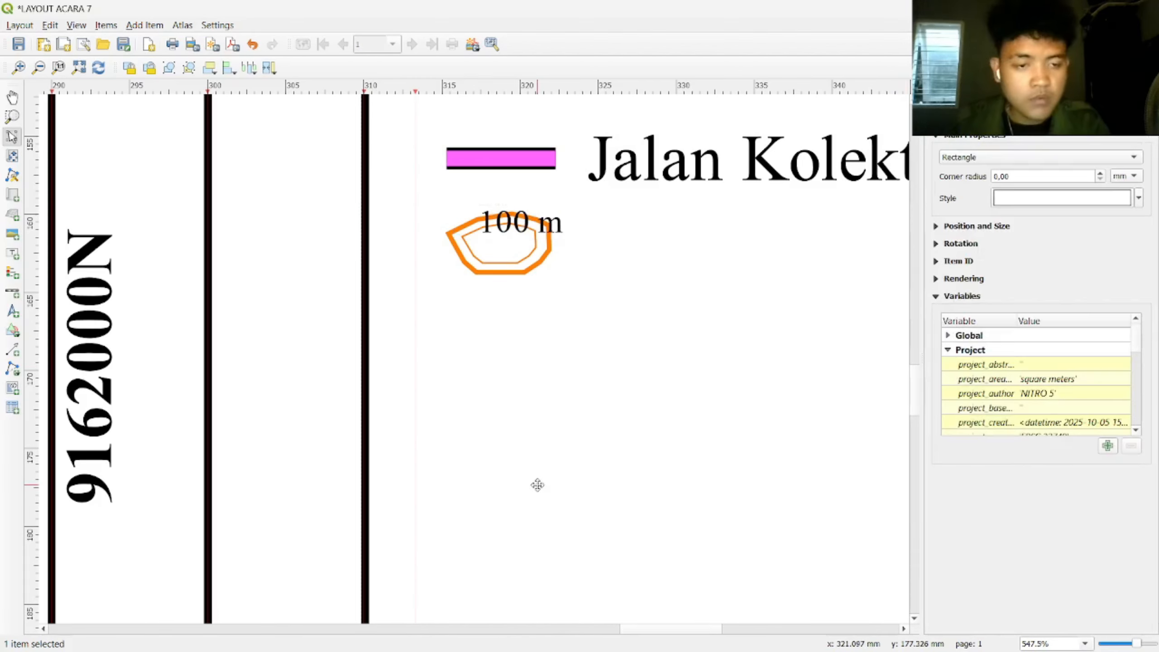
# Step: Draw a rectangle around the 100 m label and shift the label slightly left
pyautogui.click(13, 330)
pyautogui.click(56, 336)
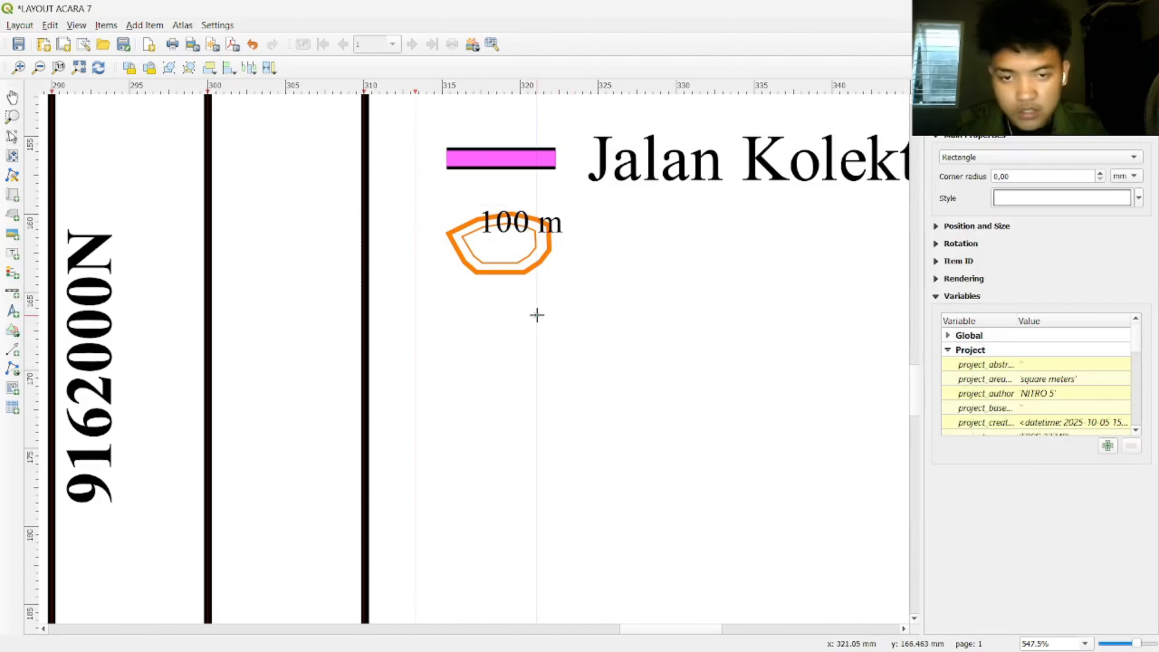
pyautogui.moveTo(470, 205); pyautogui.dragTo(522, 219)
pyautogui.click(522, 218)
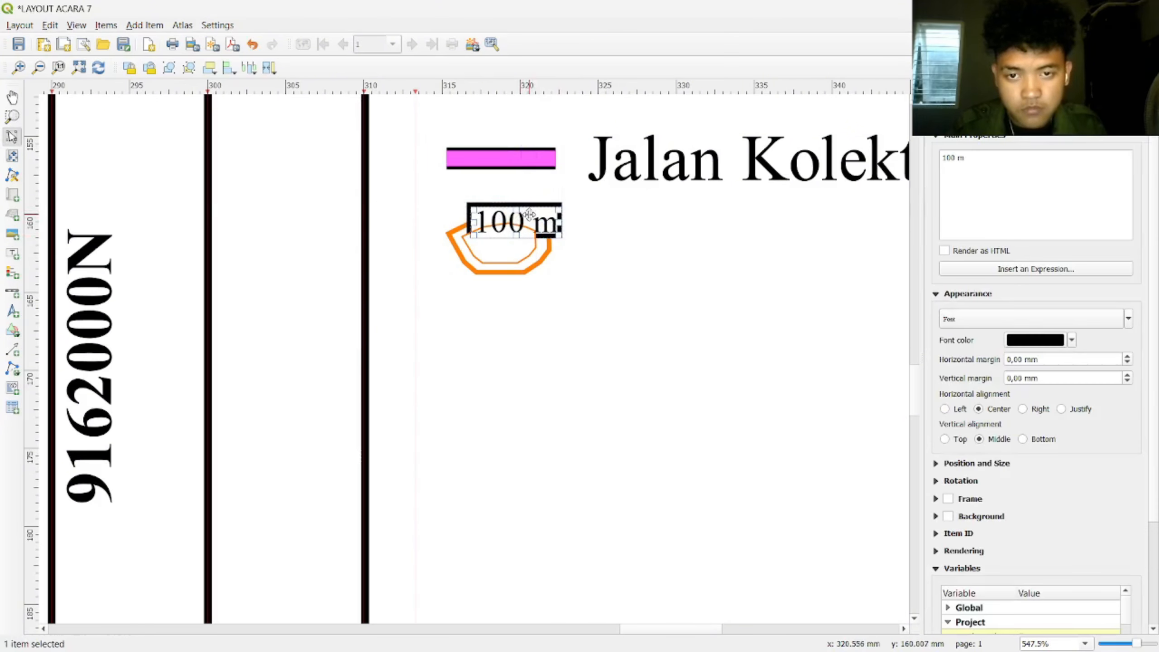
pyautogui.click(690, 263)
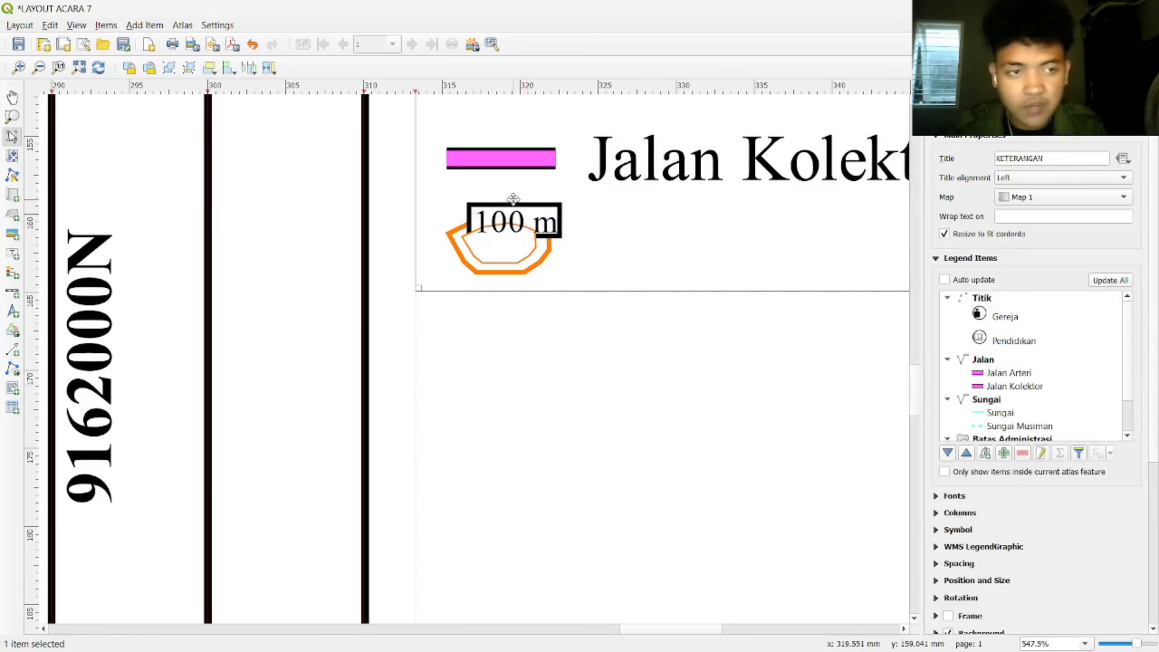
# Step: Reorder the rectangle behind the 100 m label in the Items list
pyautogui.click(958, 87)
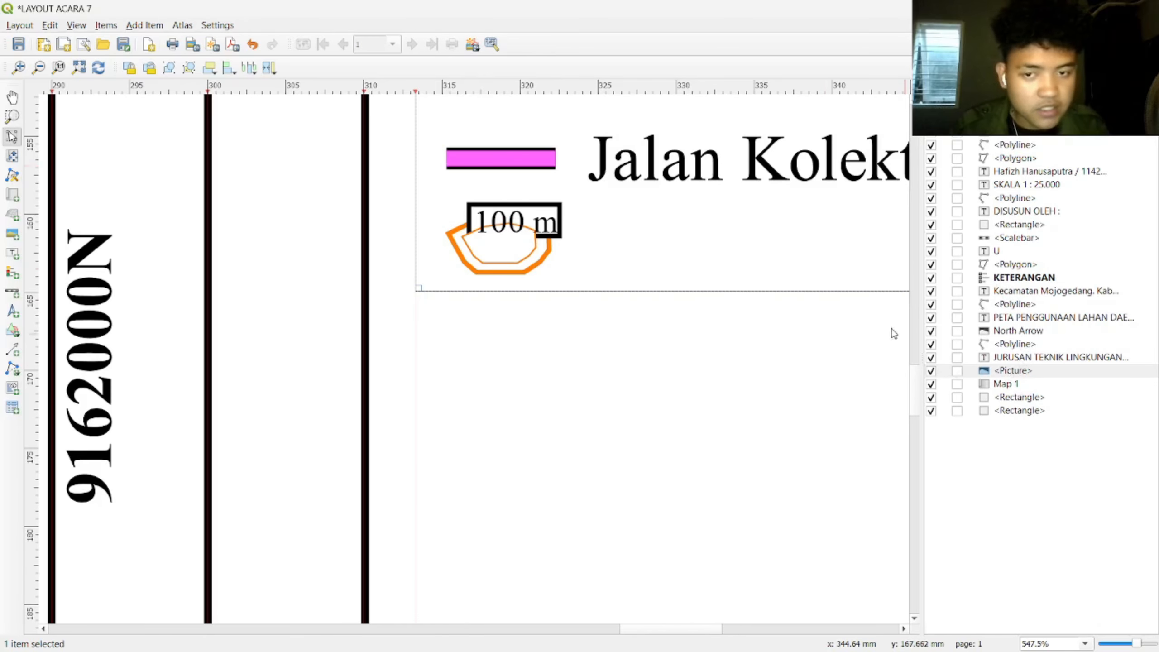
pyautogui.click(546, 209)
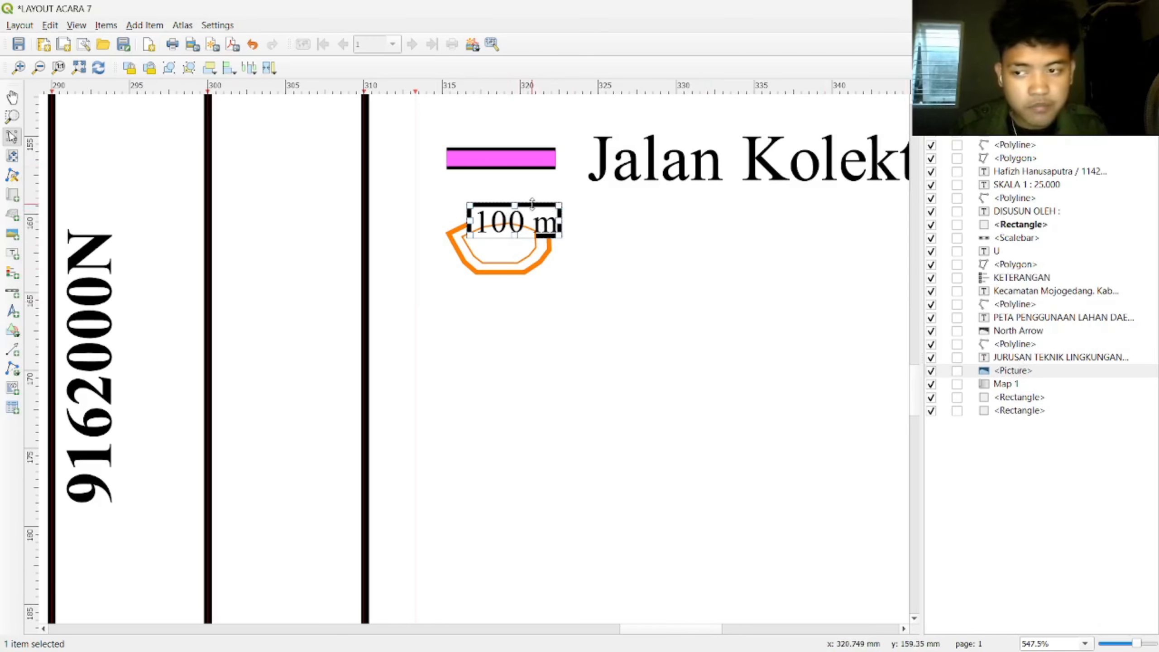
pyautogui.moveTo(1014, 371); pyautogui.dragTo(1016, 157)
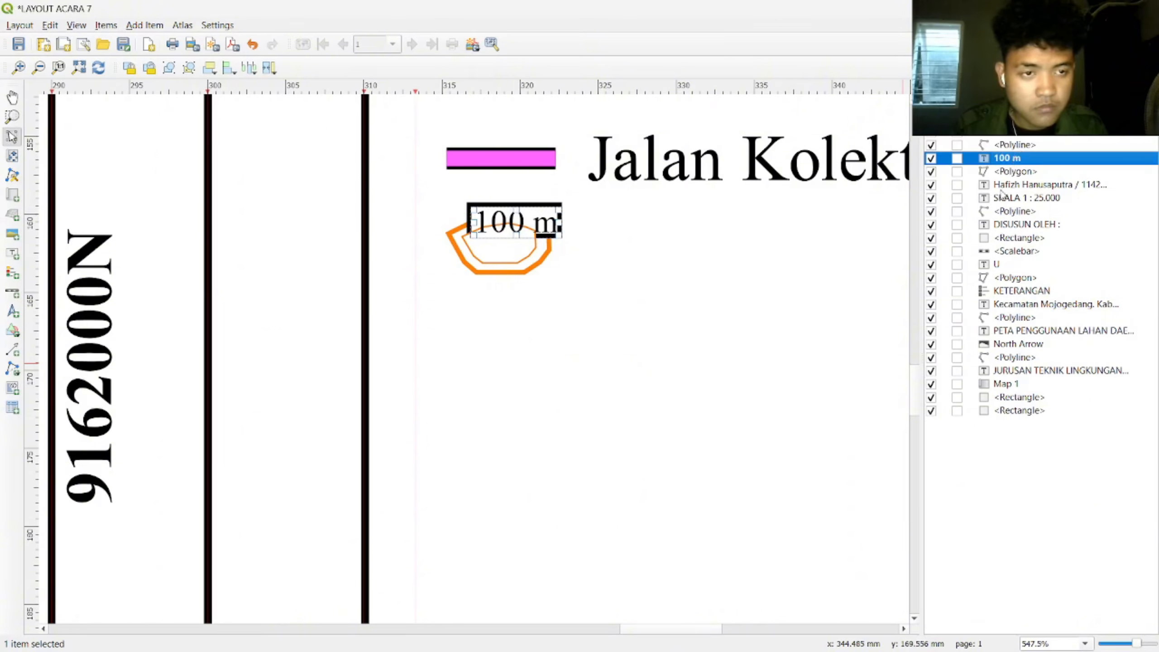
pyautogui.click(639, 284)
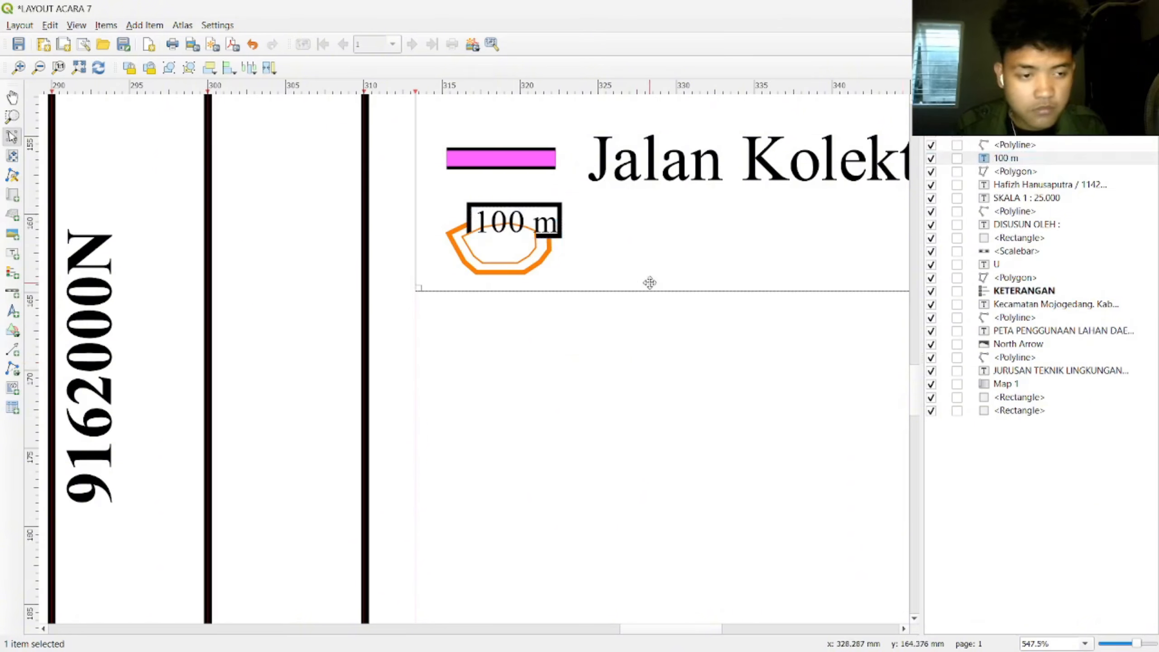
pyautogui.click(533, 256)
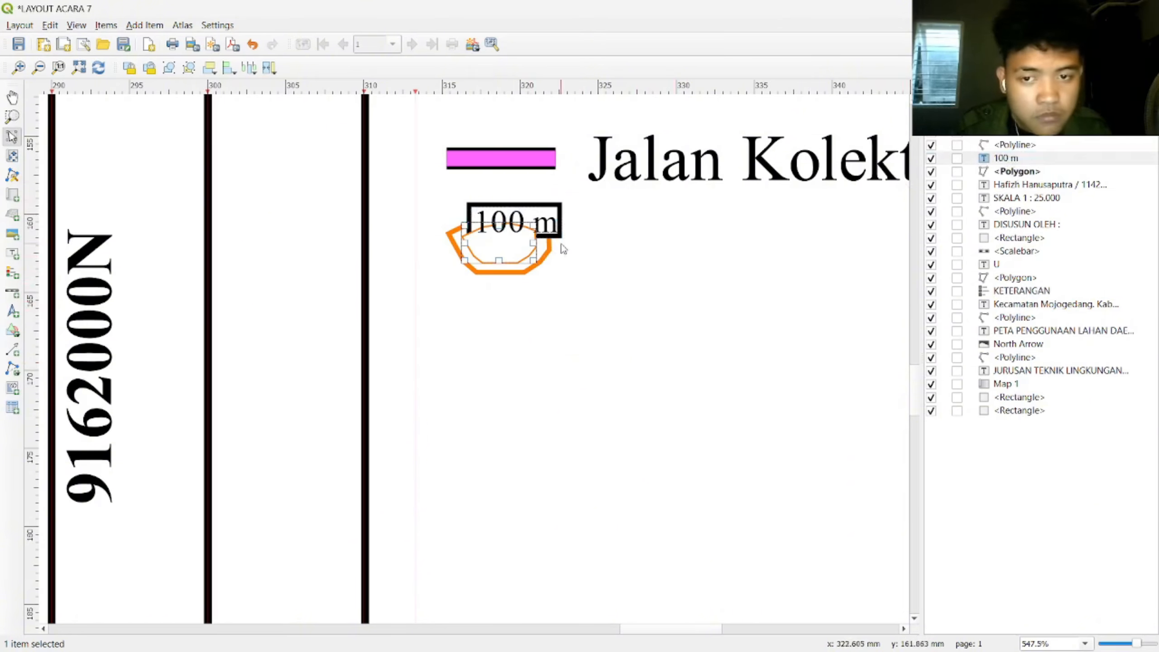
pyautogui.click(562, 224)
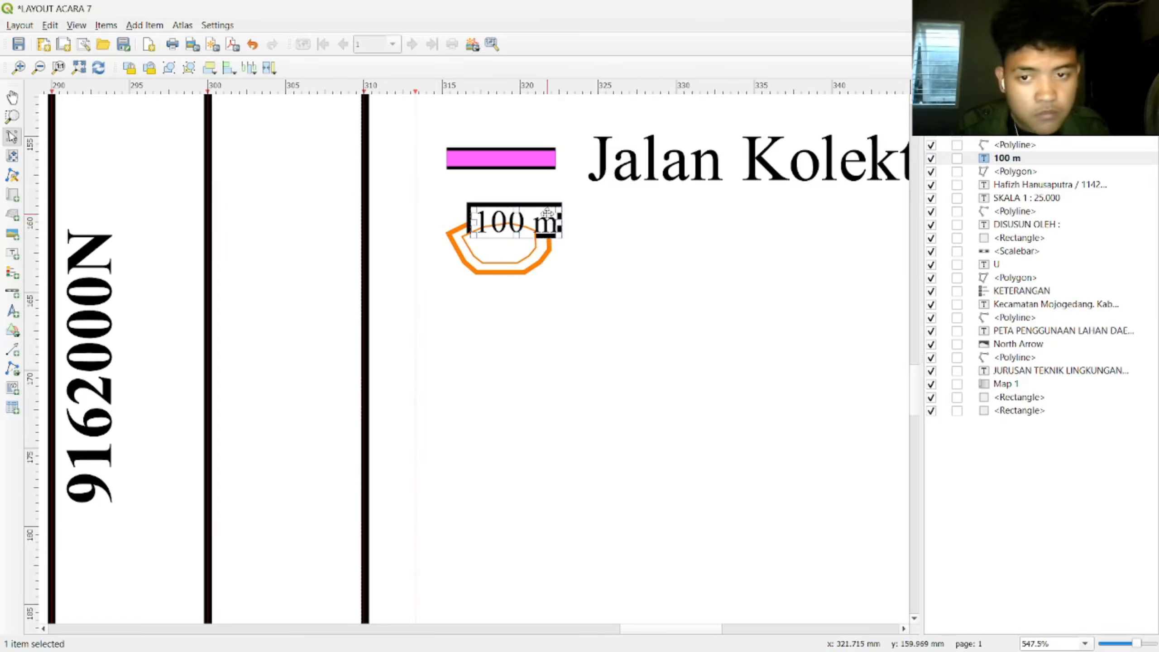
pyautogui.click(545, 204)
pyautogui.click(558, 210)
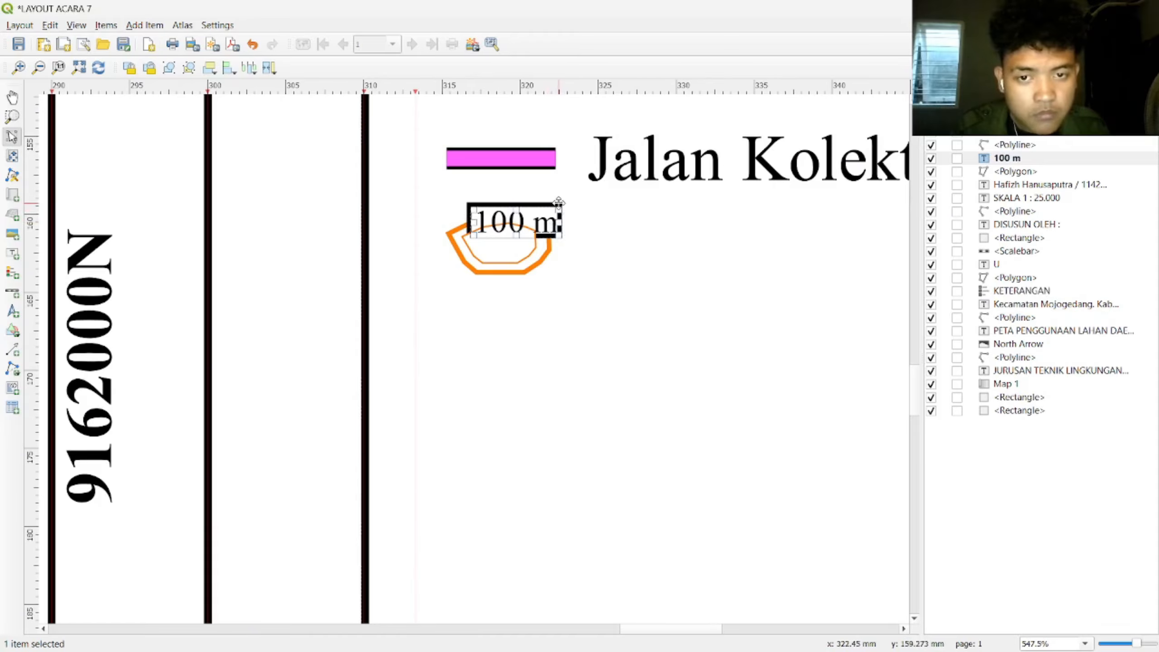
pyautogui.click(559, 204)
pyautogui.click(564, 219)
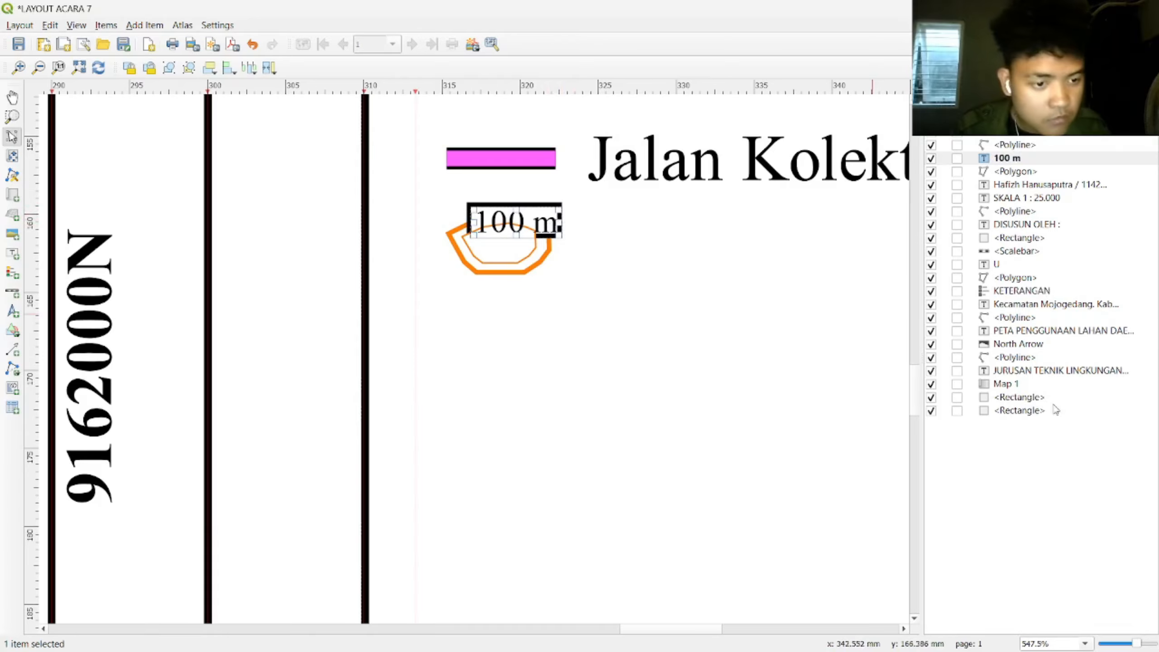
pyautogui.moveTo(1029, 398)
pyautogui.mouseDown()
pyautogui.moveTo(1019, 375)
pyautogui.moveTo(1023, 403)
pyautogui.mouseUp()
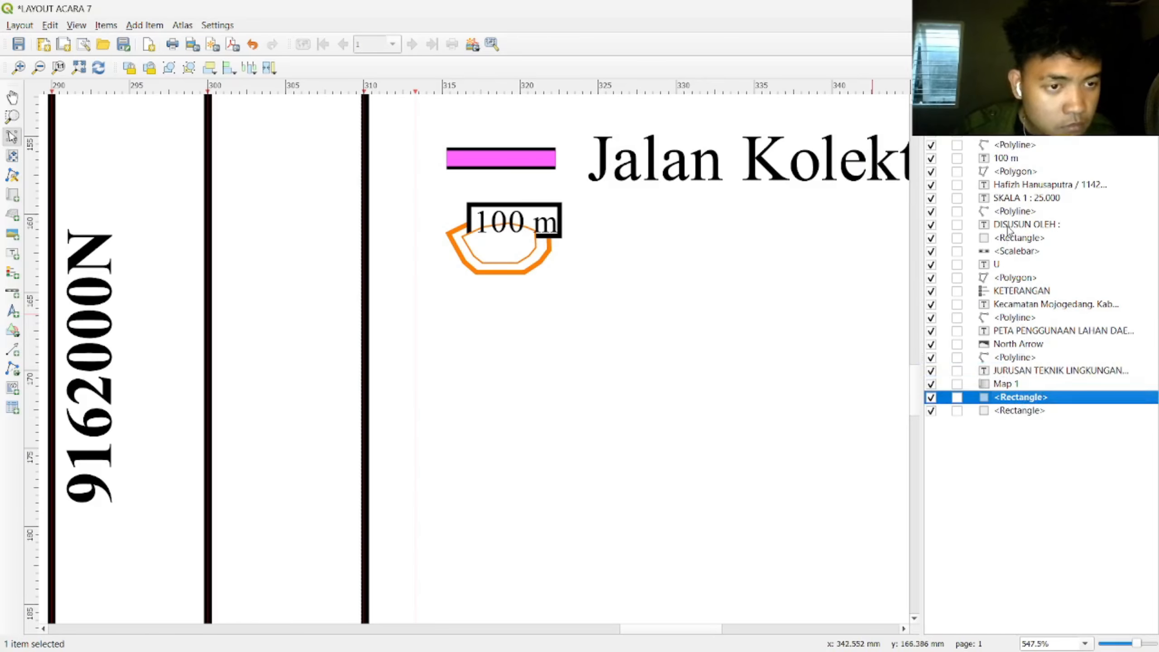
# Step: Raise the rectangle near the top of the item stack and resize it around the label
pyautogui.moveTo(1014, 237); pyautogui.dragTo(1019, 153)
pyautogui.click(1016, 171)
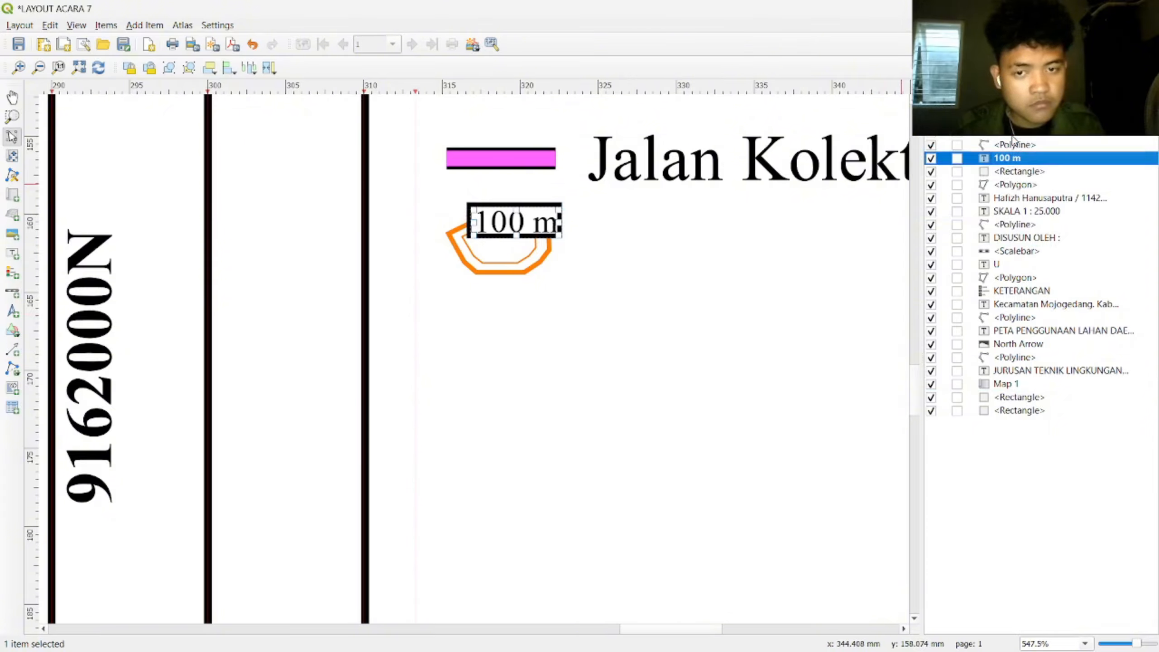
pyautogui.click(561, 216)
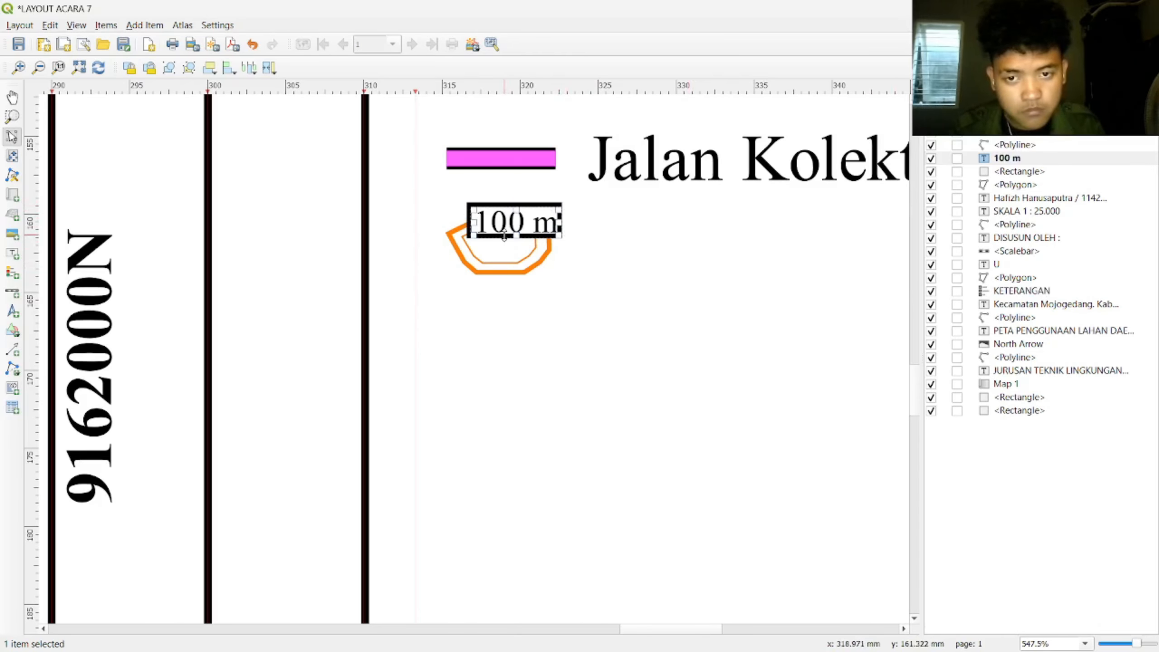
pyautogui.click(1016, 171)
pyautogui.moveTo(559, 237); pyautogui.dragTo(562, 243)
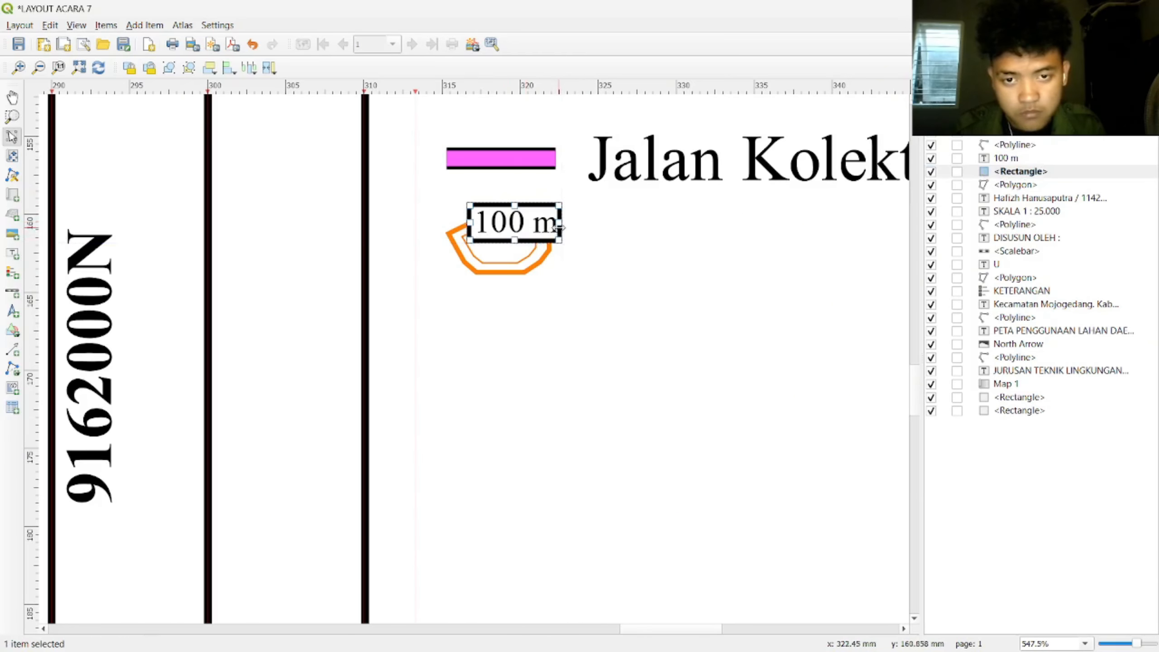
# Step: Fit the rectangle's edges around the 100 m label and nudge the label up
pyautogui.click(984, 158)
pyautogui.rightClick(998, 158)
pyautogui.click(1001, 187)
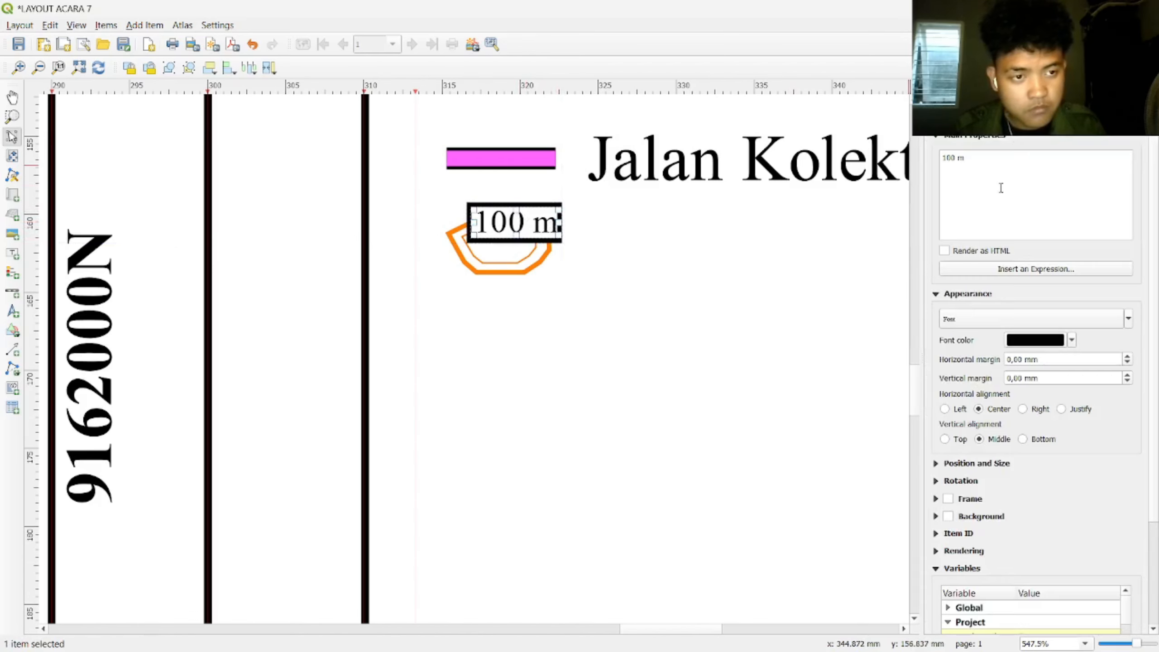
pyautogui.scroll(-1, 981, 322)
pyautogui.click(588, 243)
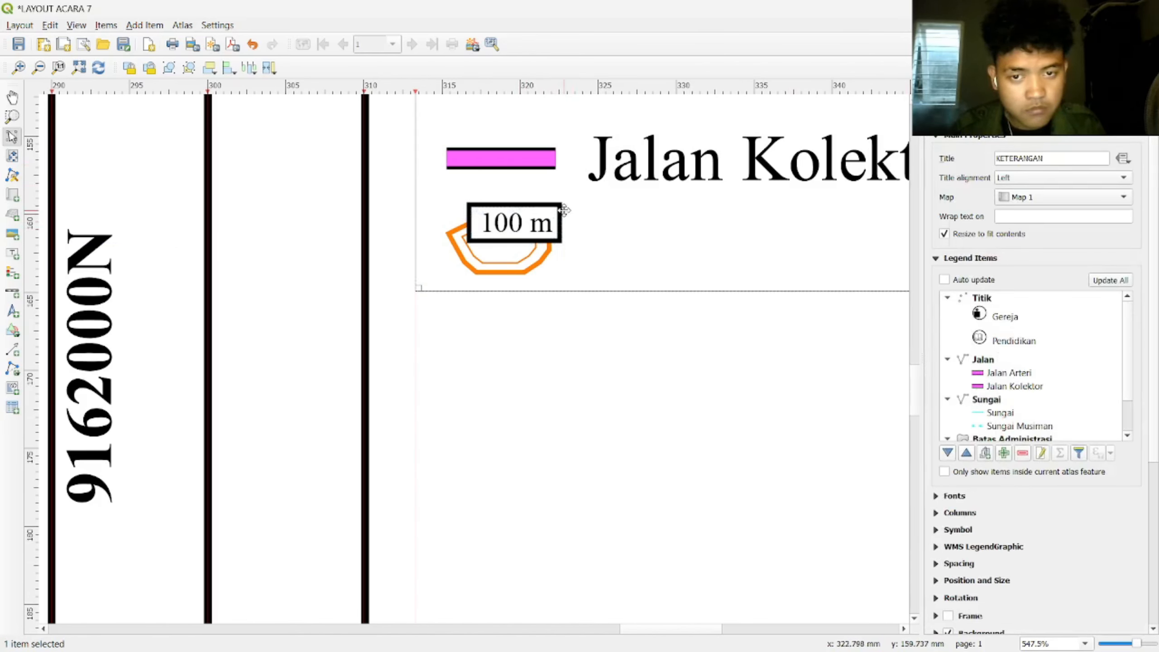
pyautogui.click(554, 216)
pyautogui.click(941, 91)
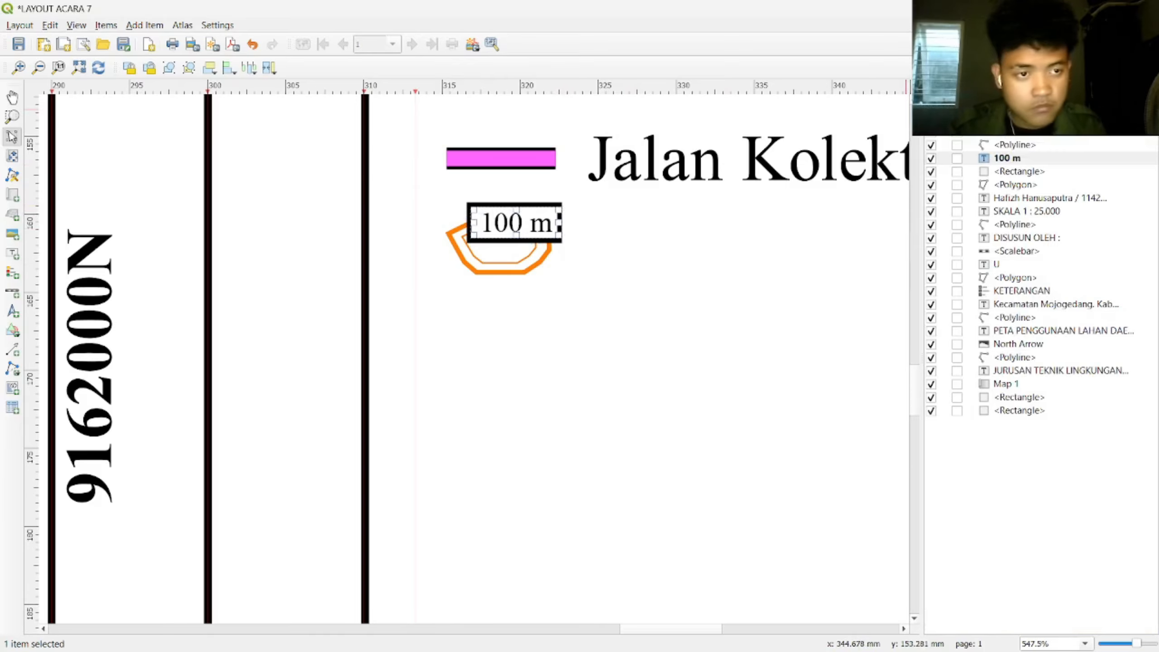
pyautogui.click(1012, 173)
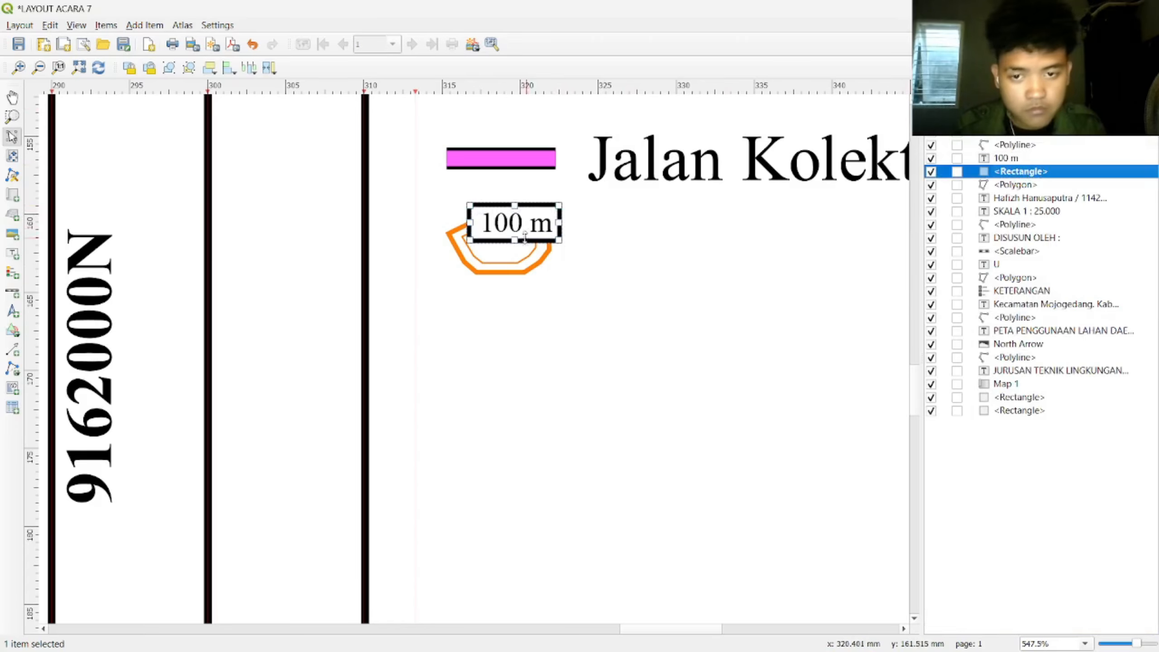
pyautogui.moveTo(515, 240); pyautogui.dragTo(534, 223)
pyautogui.click(519, 206)
pyautogui.click(536, 211)
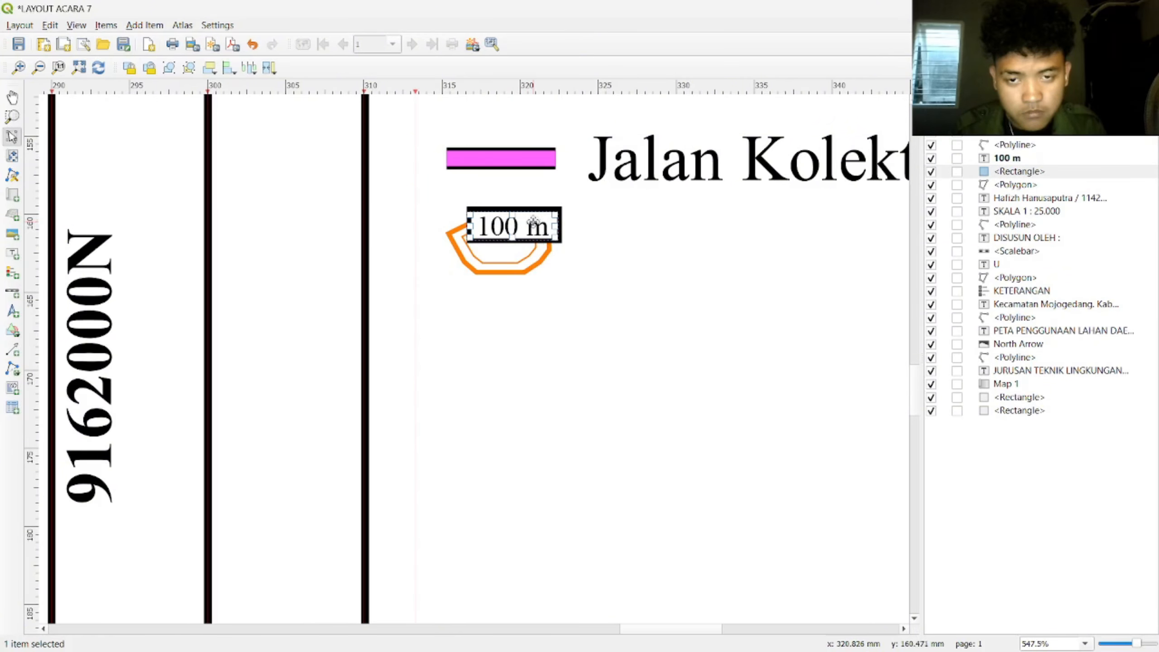
pyautogui.click(556, 208)
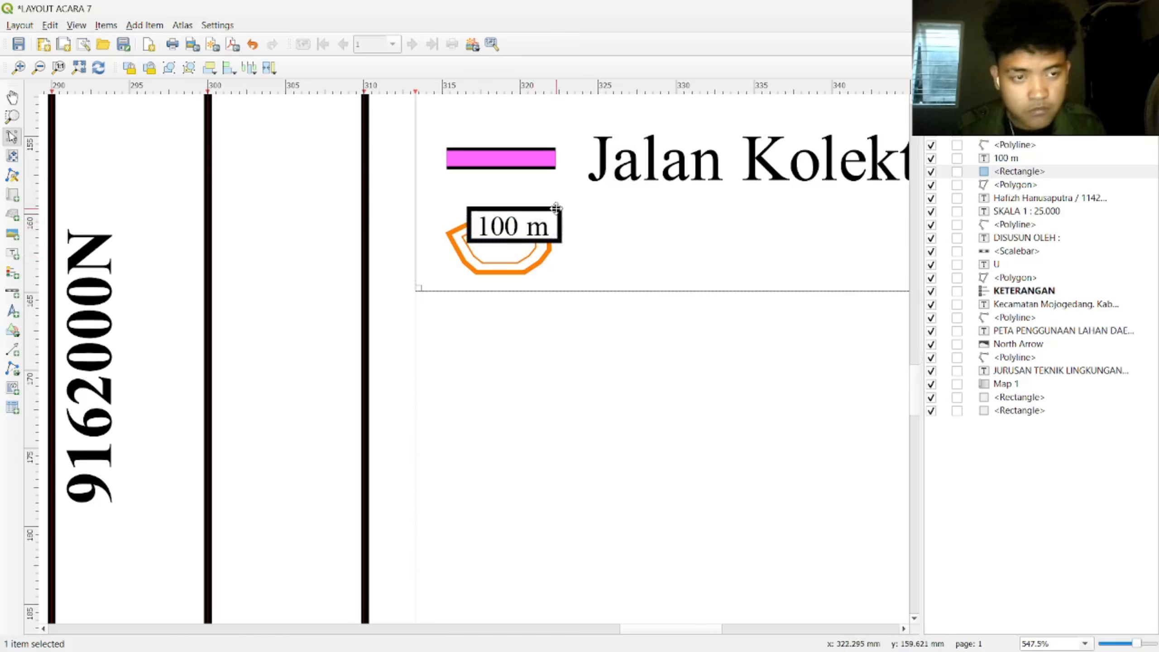
# Step: Set the rectangle's Simple fill stroke colour to Transparent Stroke
pyautogui.click(999, 98)
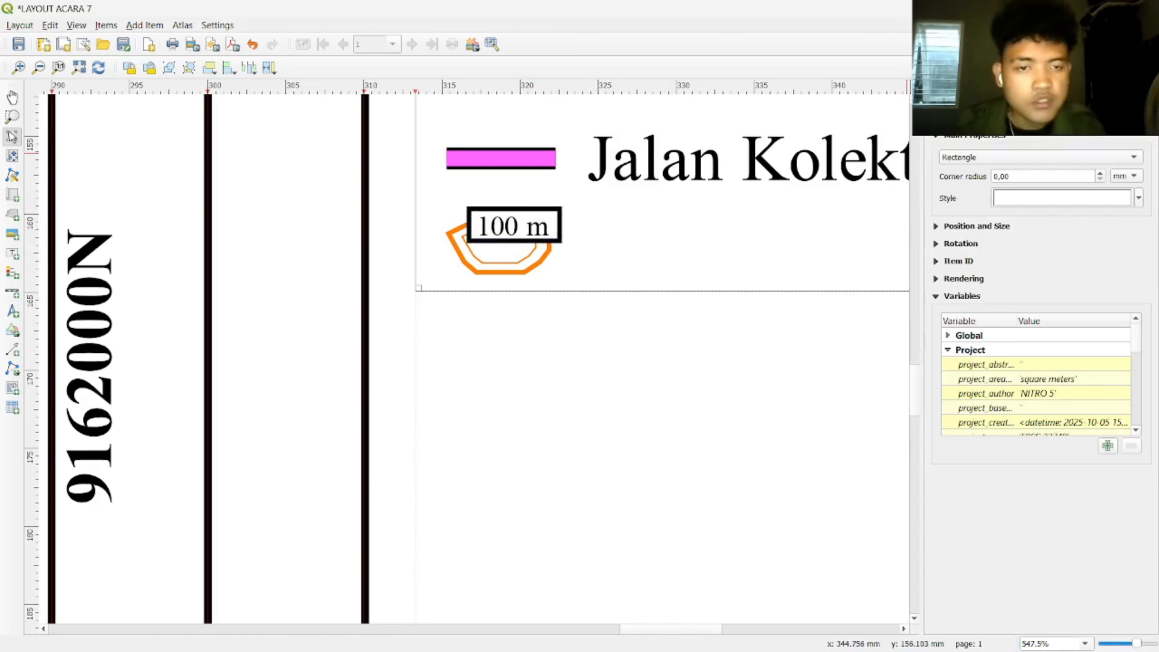
pyautogui.click(662, 344)
pyautogui.click(553, 220)
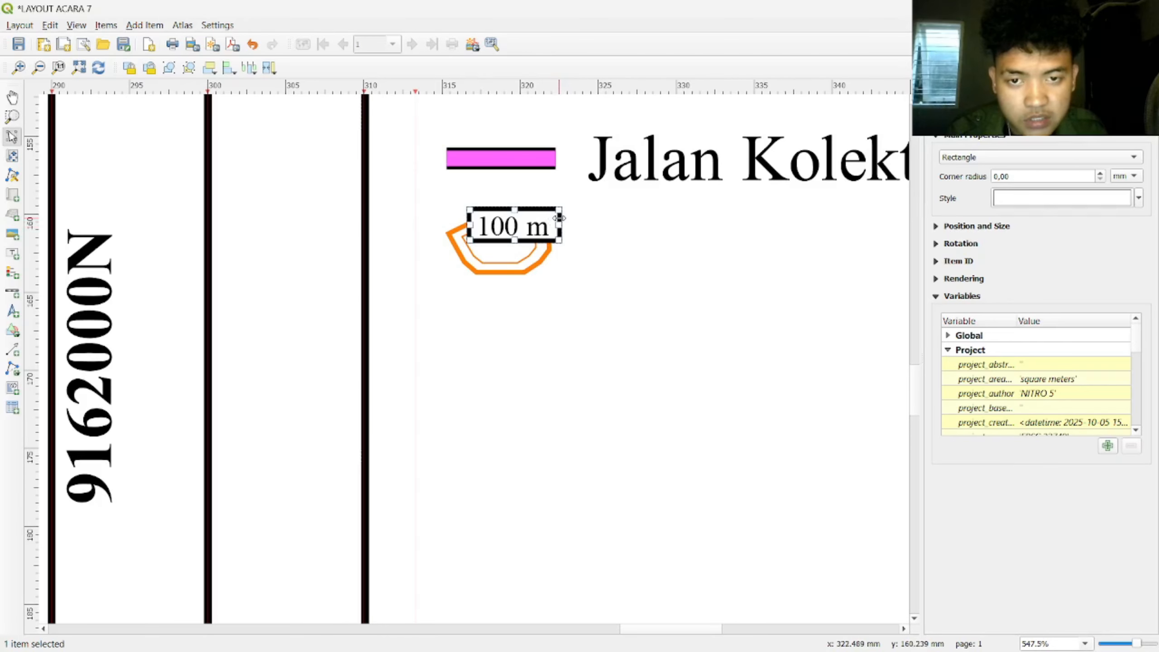
pyautogui.click(551, 208)
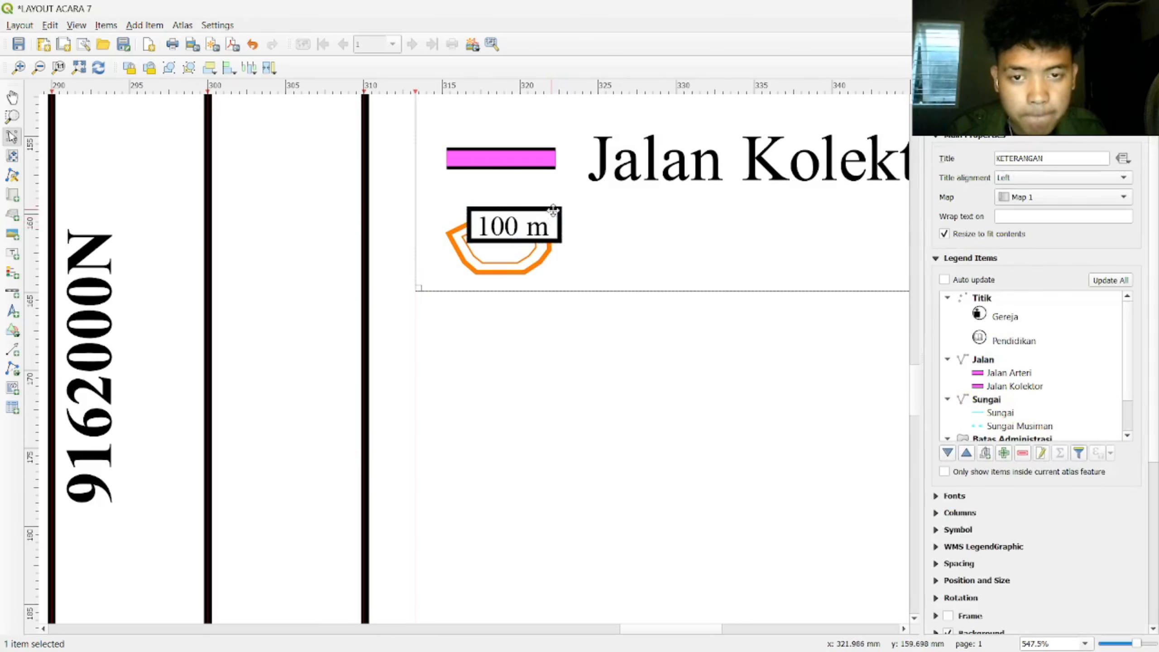
pyautogui.click(944, 98)
pyautogui.rightClick(1009, 169)
pyautogui.click(1033, 196)
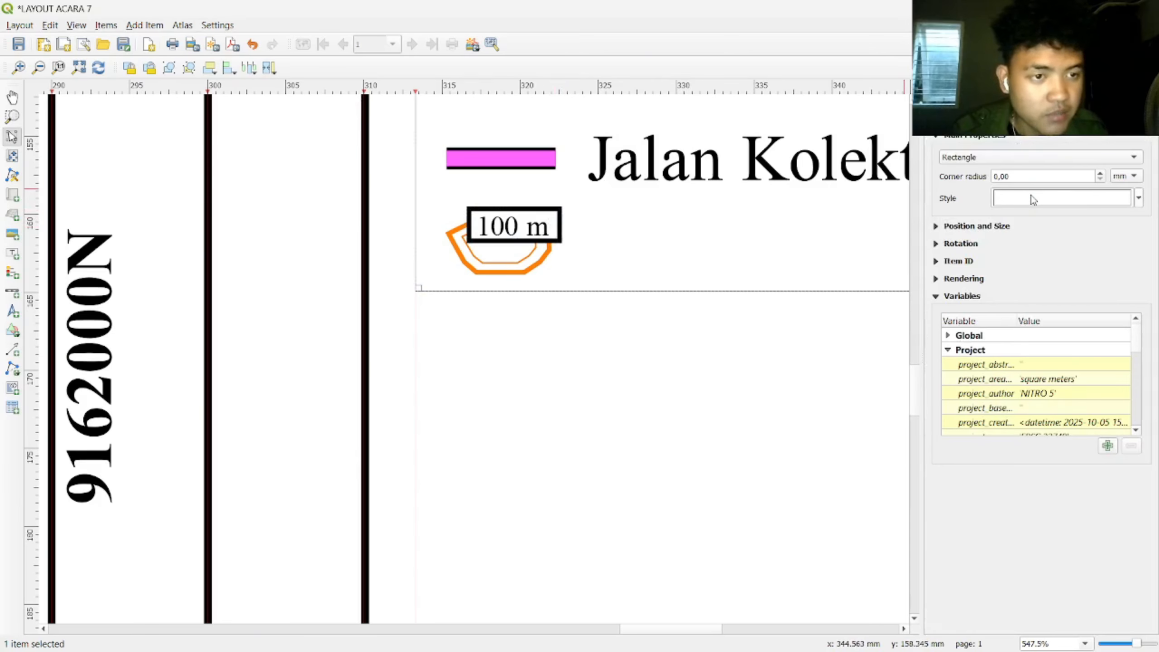
pyautogui.click(1116, 199)
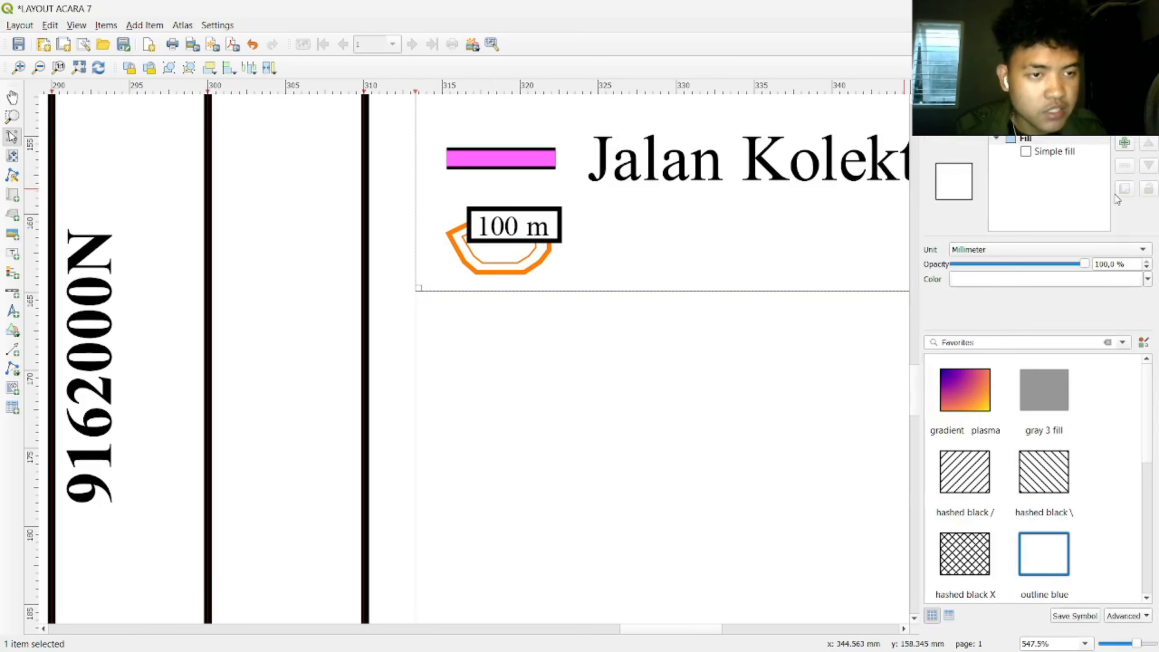
pyautogui.click(1049, 152)
pyautogui.click(1031, 319)
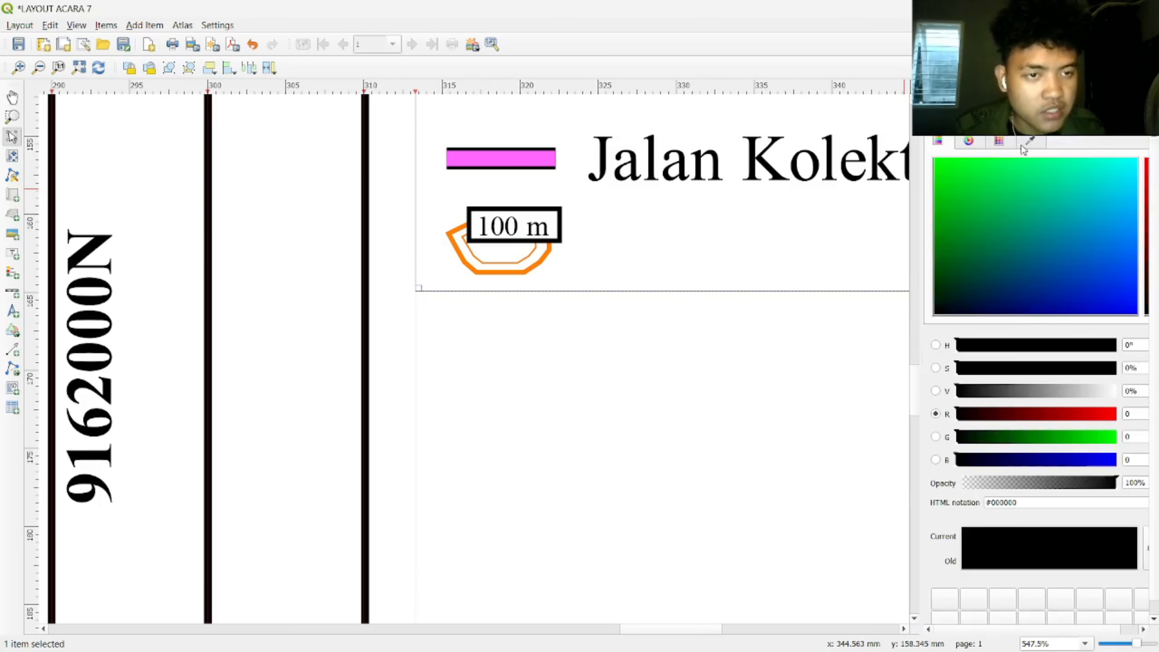
pyautogui.click(933, 124)
pyautogui.click(1117, 321)
pyautogui.click(1080, 325)
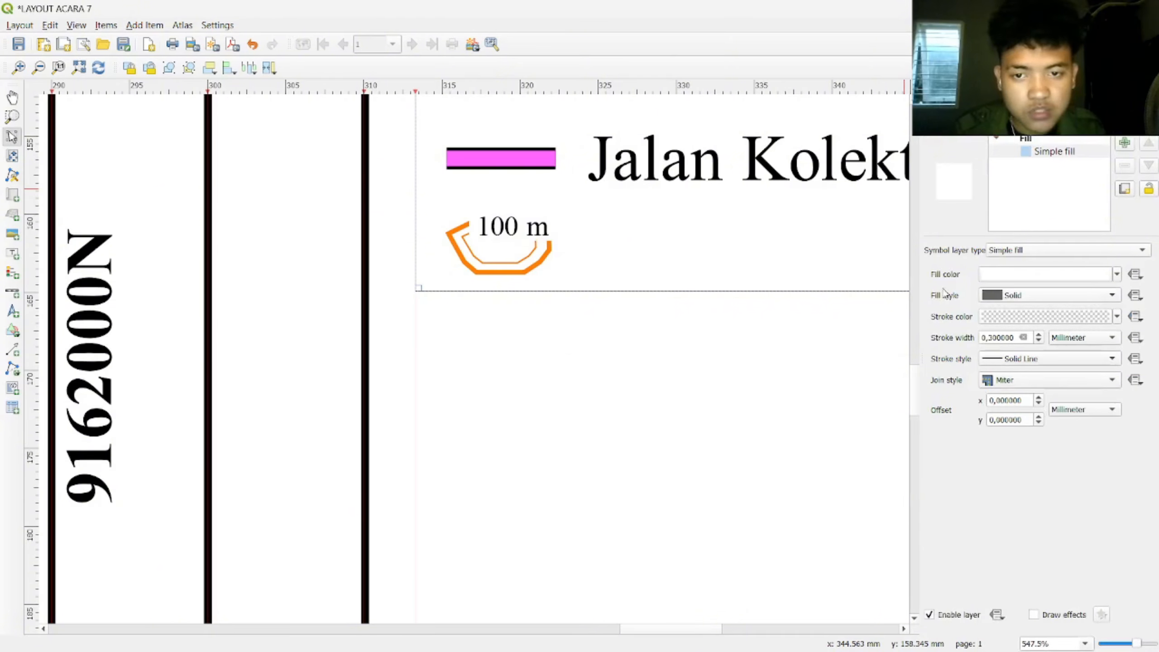
pyautogui.click(603, 361)
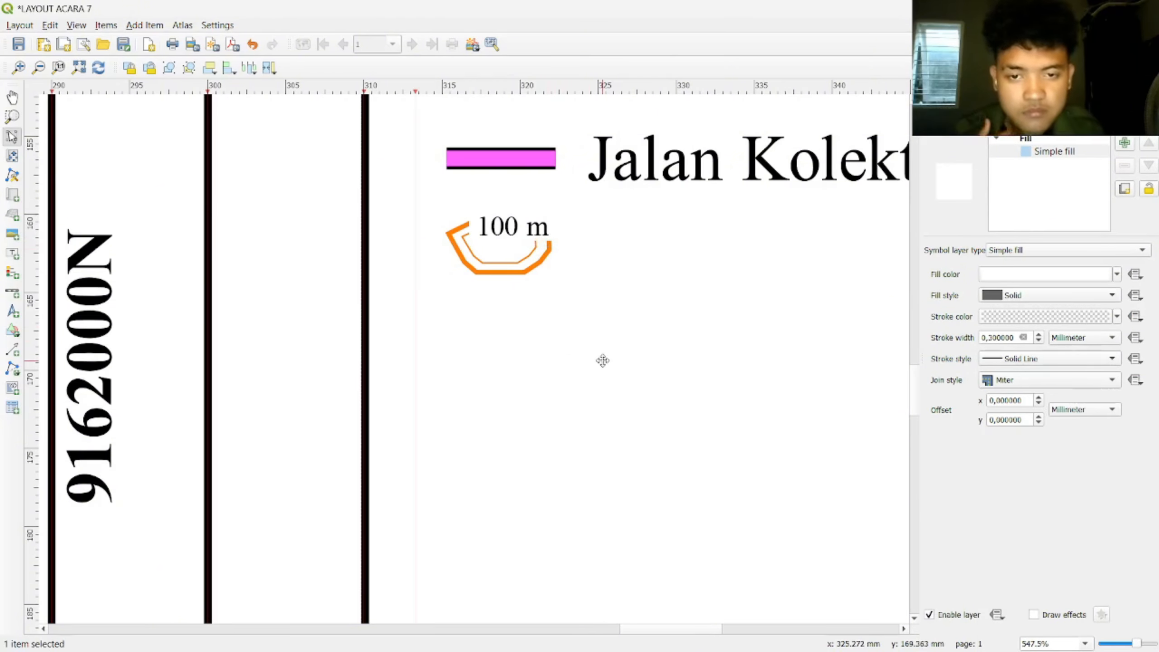
pyautogui.scroll(-8, 603, 360)
pyautogui.hscroll(3, 677, 368)
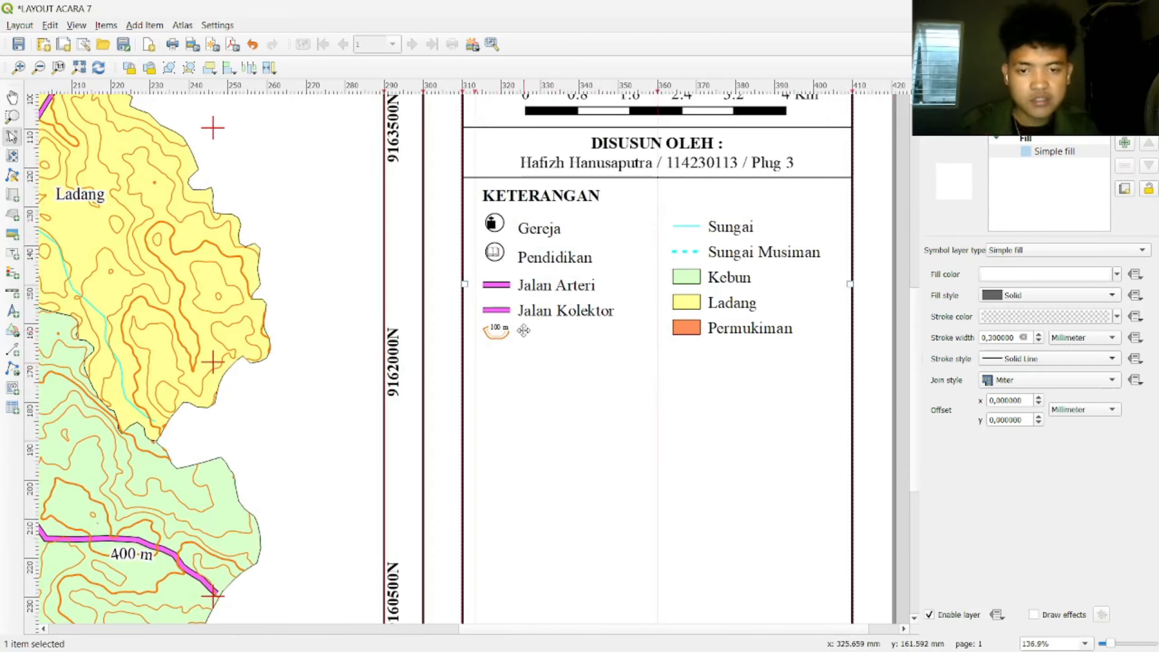
# Step: Restore the horizontal line and move it below the legend entries
pyautogui.click(580, 178)
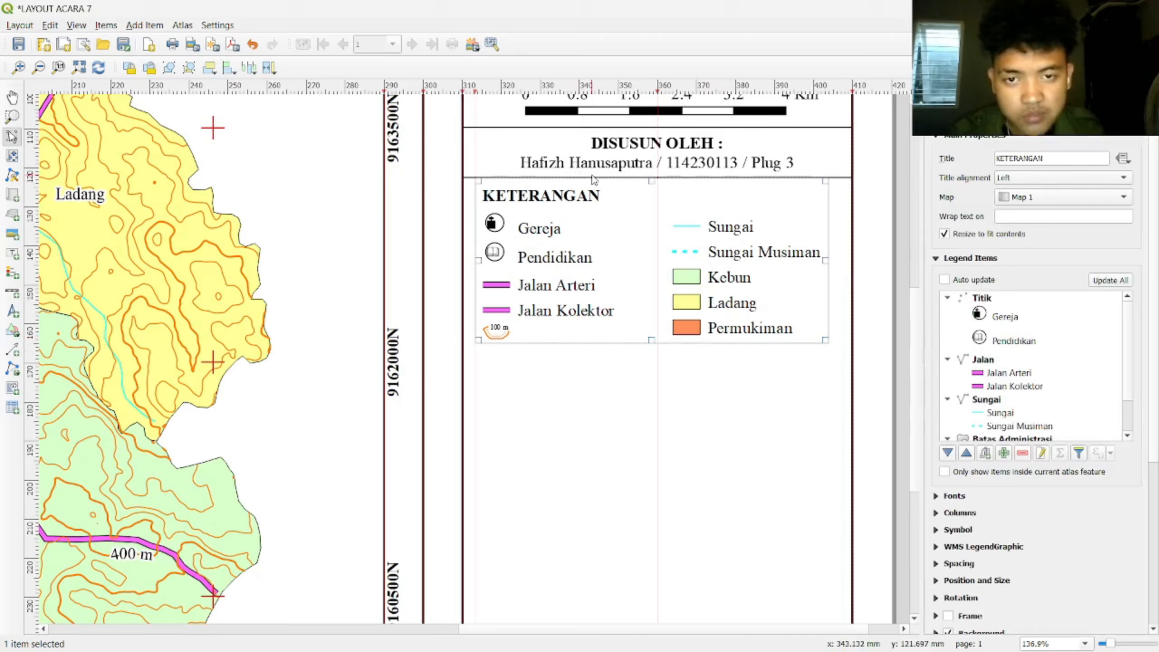
pyautogui.click(469, 176)
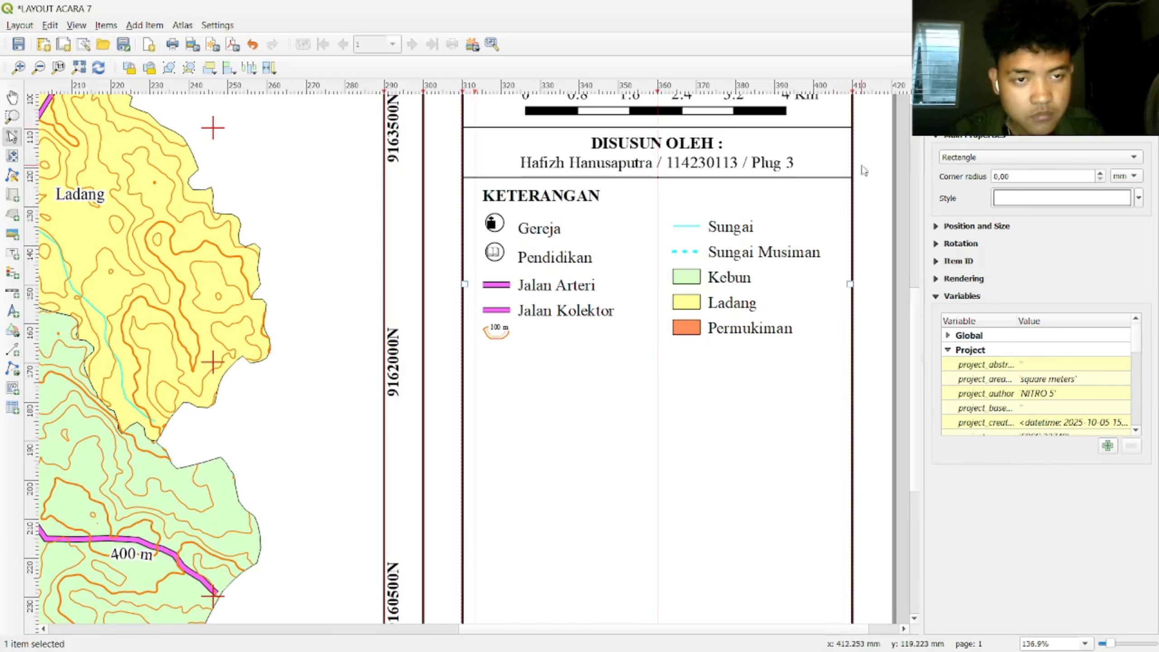
pyautogui.hotkey('ctrl', 'z')
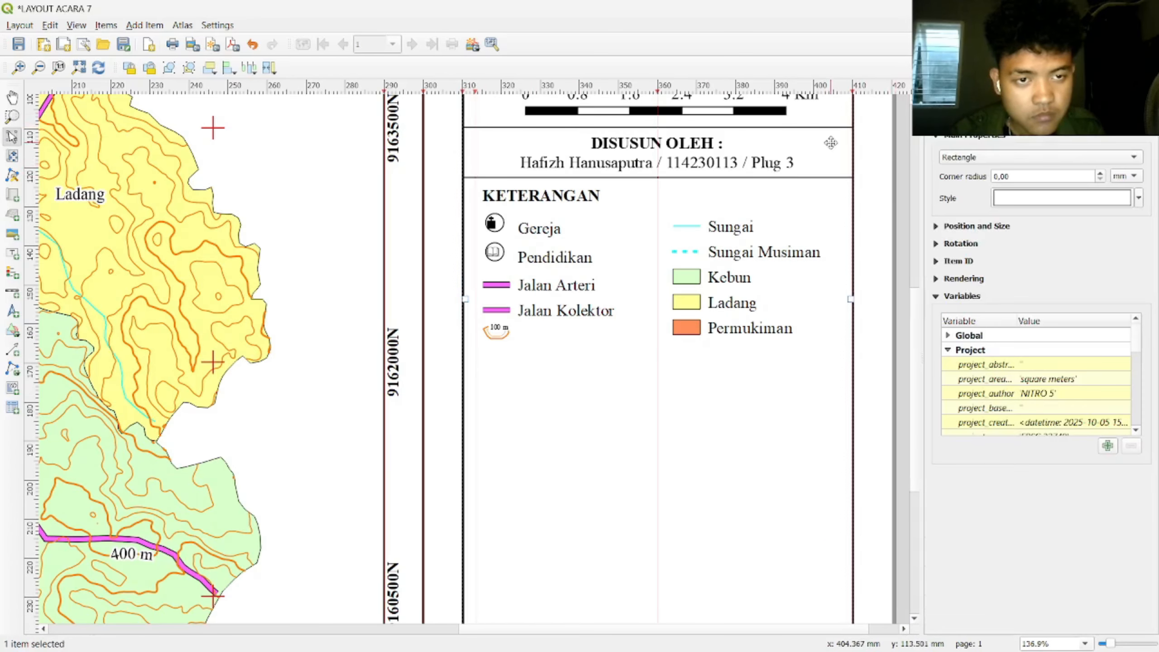
pyautogui.scroll(1, 863, 240)
pyautogui.hotkey('ctrl', 'shift', 'z')
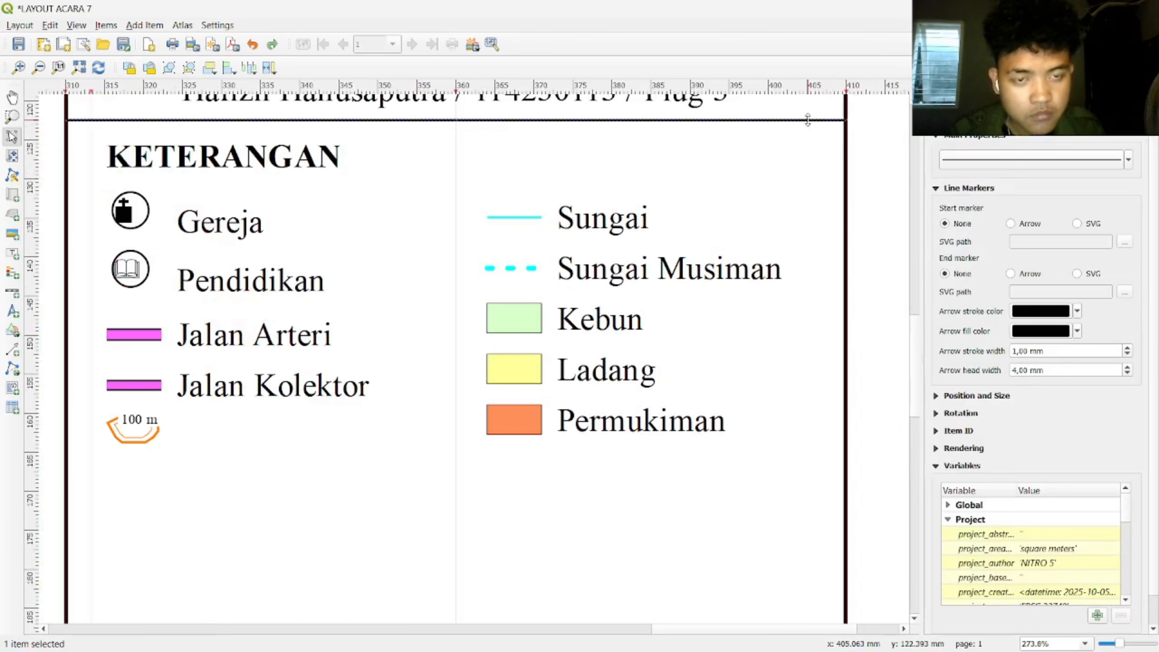
pyautogui.moveTo(879, 124); pyautogui.dragTo(126, 455)
pyautogui.click(883, 340)
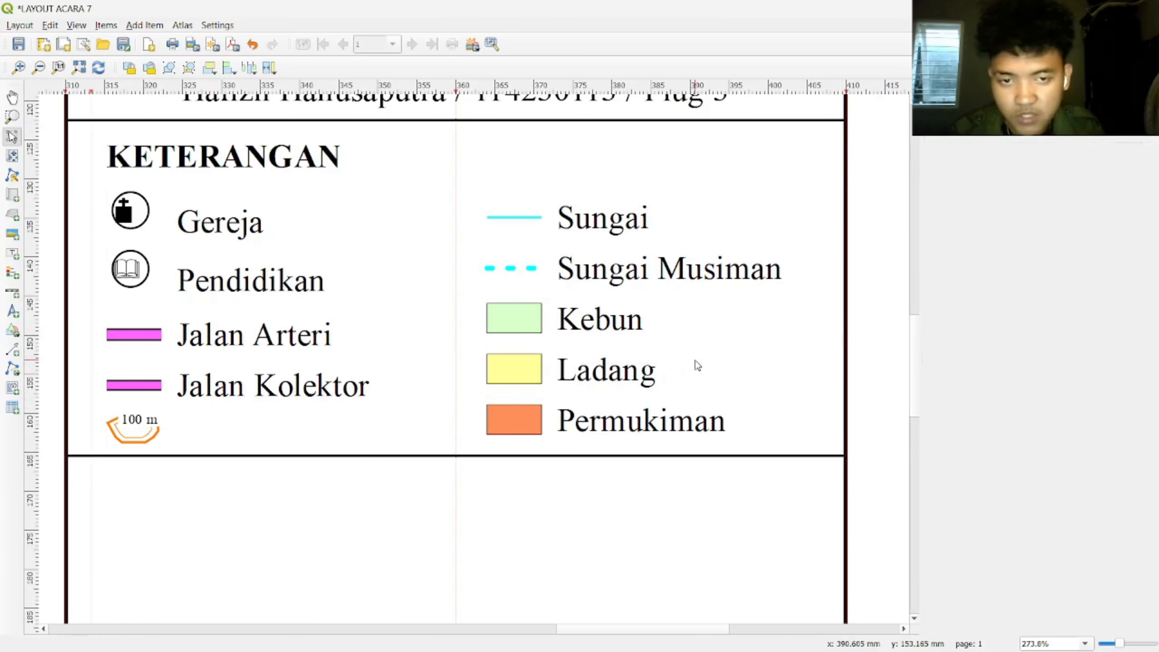
# Step: Place the author credit label beside the orange 100 m contour symbol
pyautogui.scroll(-1, 697, 365)
pyautogui.click(912, 257)
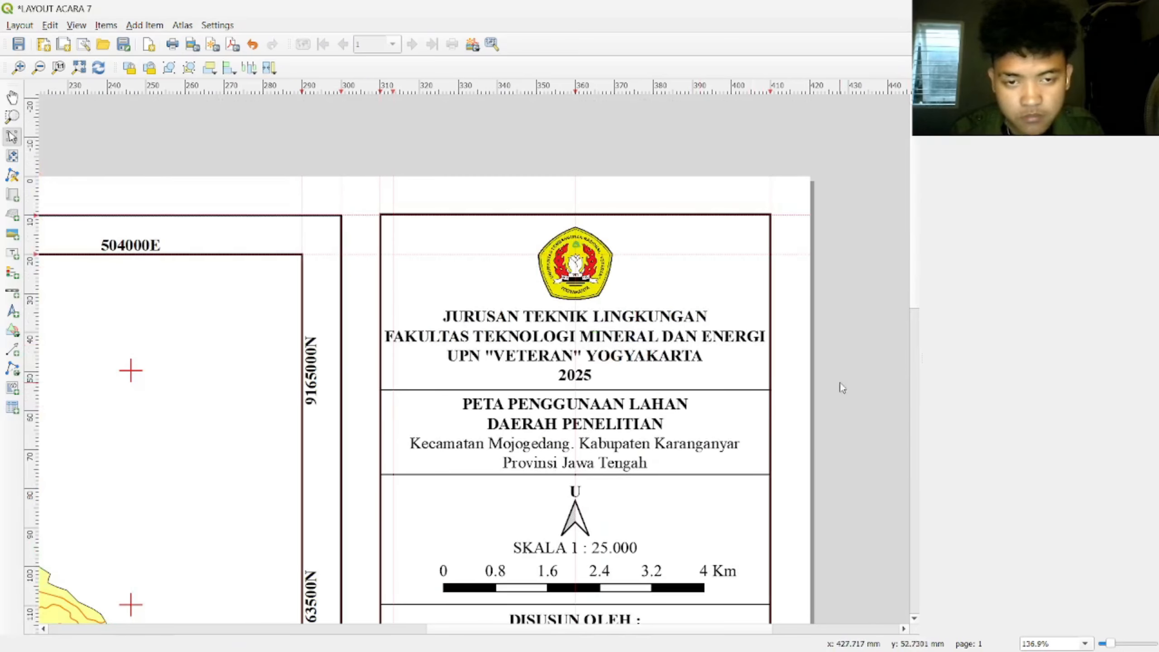
pyautogui.scroll(-3, 638, 429)
pyautogui.scroll(3, 568, 371)
pyautogui.scroll(1, 579, 370)
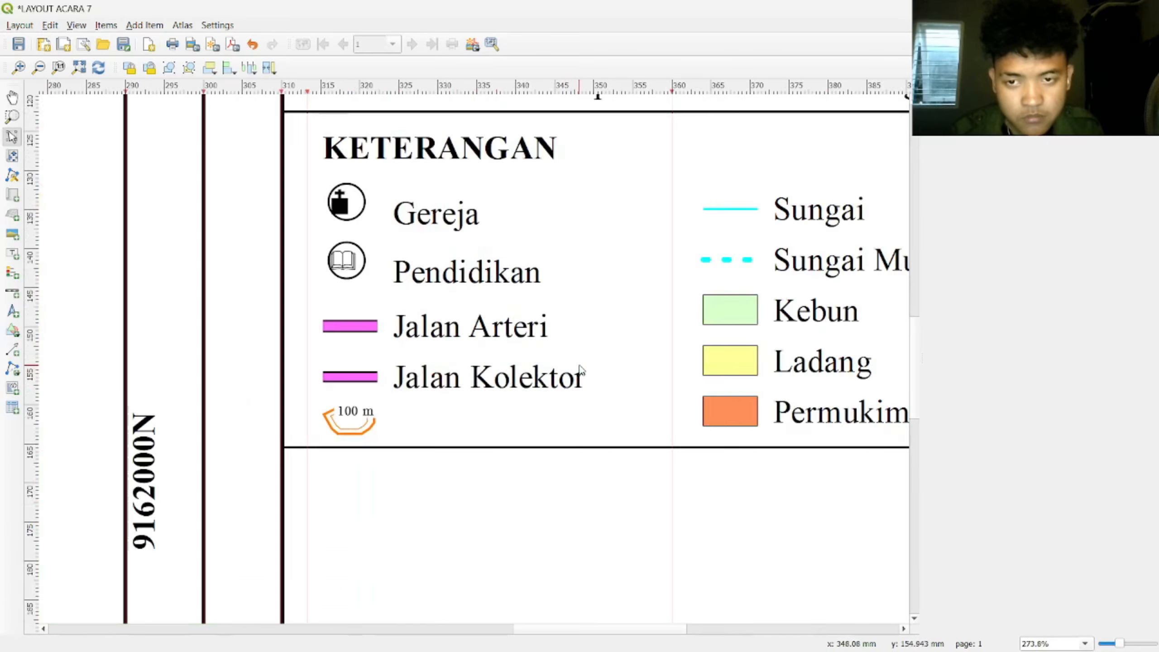
pyautogui.scroll(-1, 581, 370)
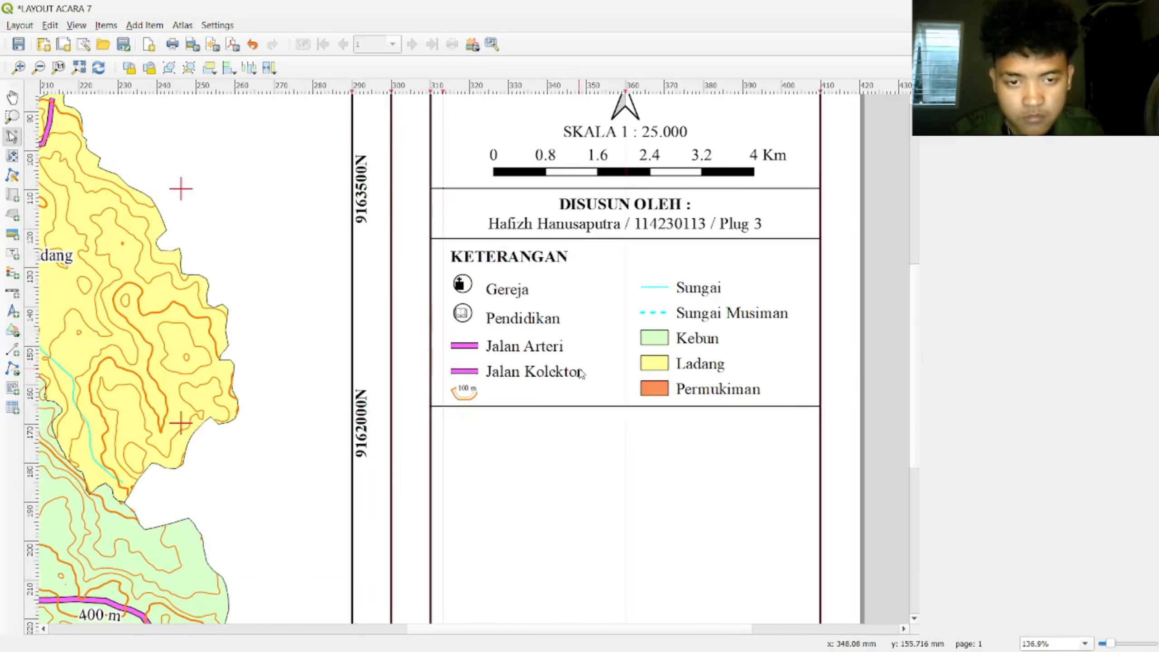
pyautogui.scroll(1, 580, 372)
pyautogui.scroll(-1, 580, 372)
pyautogui.click(569, 301)
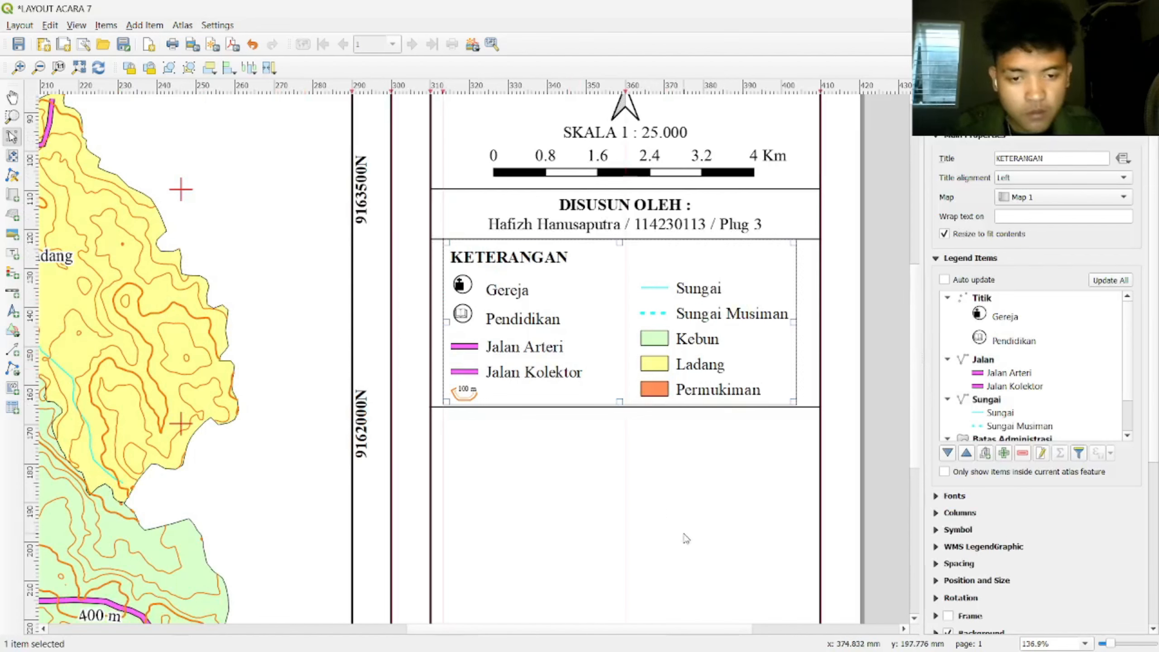
pyautogui.click(702, 514)
pyautogui.click(579, 226)
pyautogui.moveTo(579, 228); pyautogui.dragTo(620, 397)
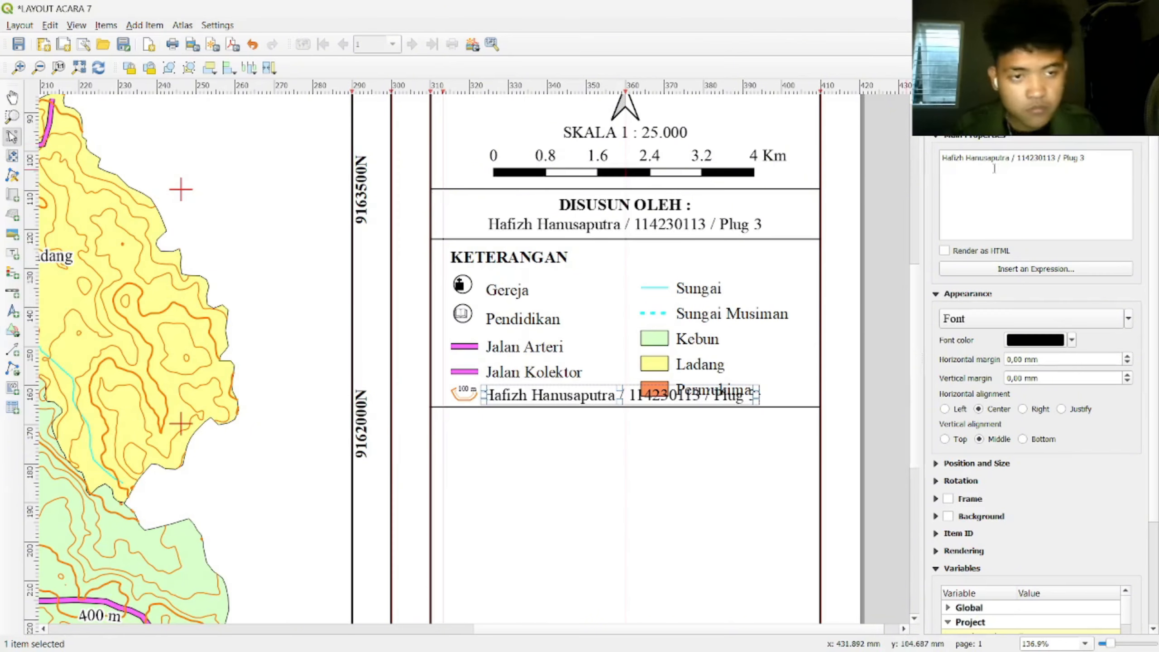
# Step: Change the new legend label's text to 'Kontur' and narrow it beside the symbol
pyautogui.tripleClick(1080, 163)
pyautogui.write('Kontur')
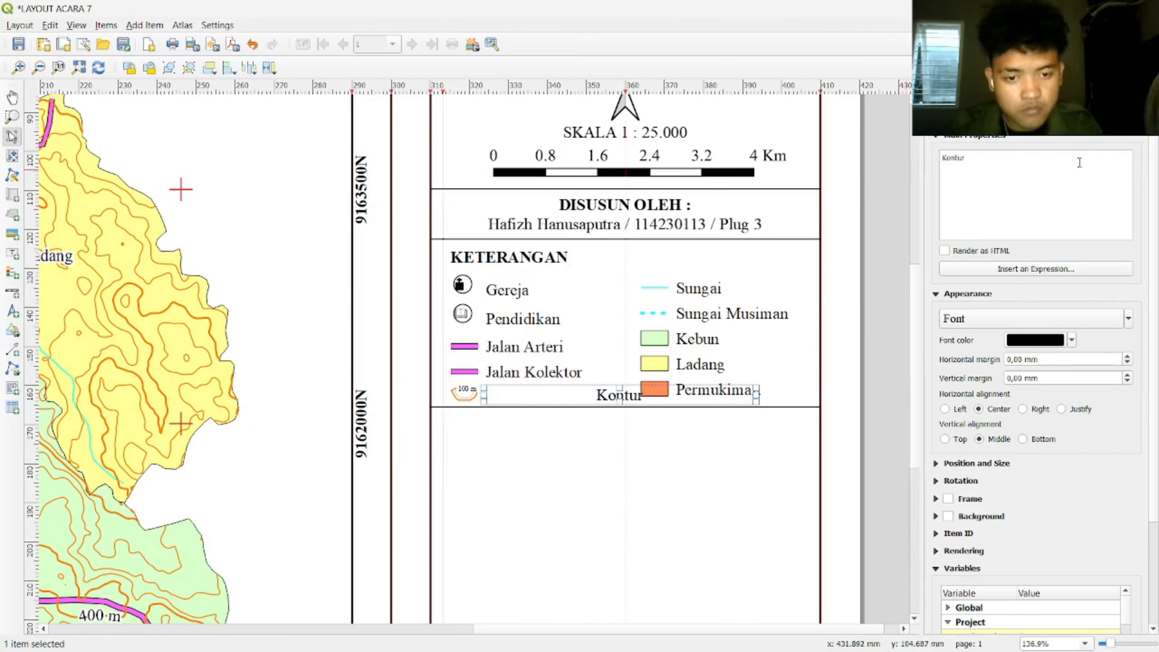
pyautogui.moveTo(755, 396); pyautogui.dragTo(525, 394)
# Step: Shrink and shift the Kontur label box so it lines up with the 100 m contour symbol
pyautogui.click(535, 445)
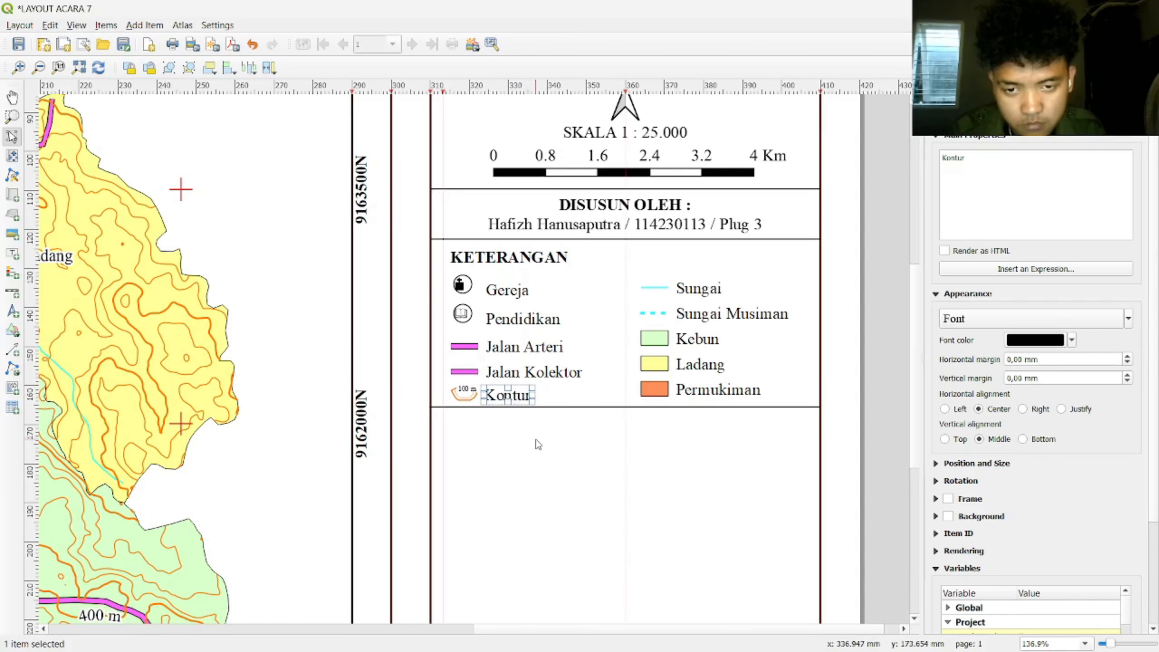
pyautogui.scroll(2, 536, 446)
pyautogui.moveTo(411, 268); pyautogui.dragTo(413, 263)
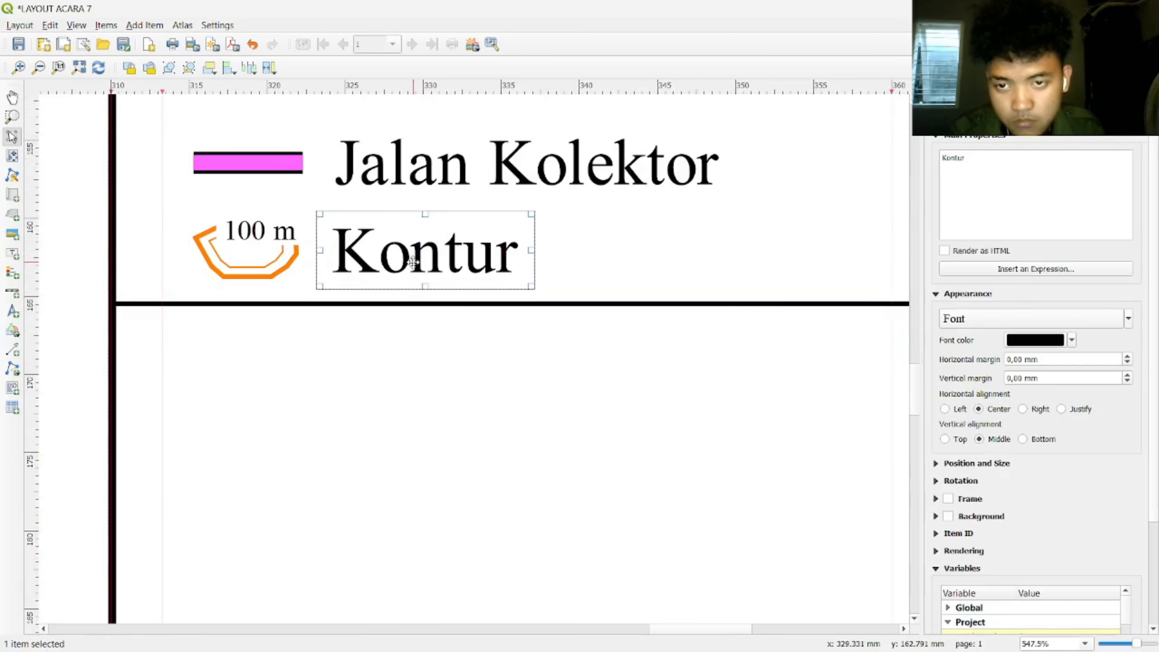
pyautogui.moveTo(424, 215); pyautogui.dragTo(429, 247)
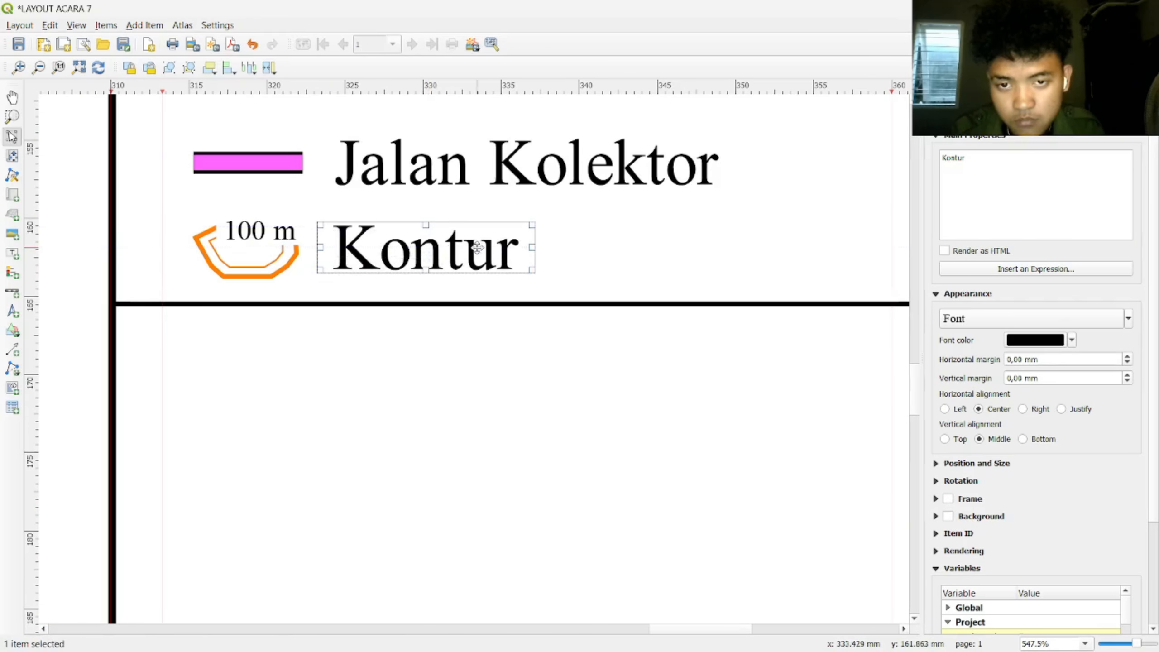
pyautogui.moveTo(531, 248); pyautogui.dragTo(459, 250)
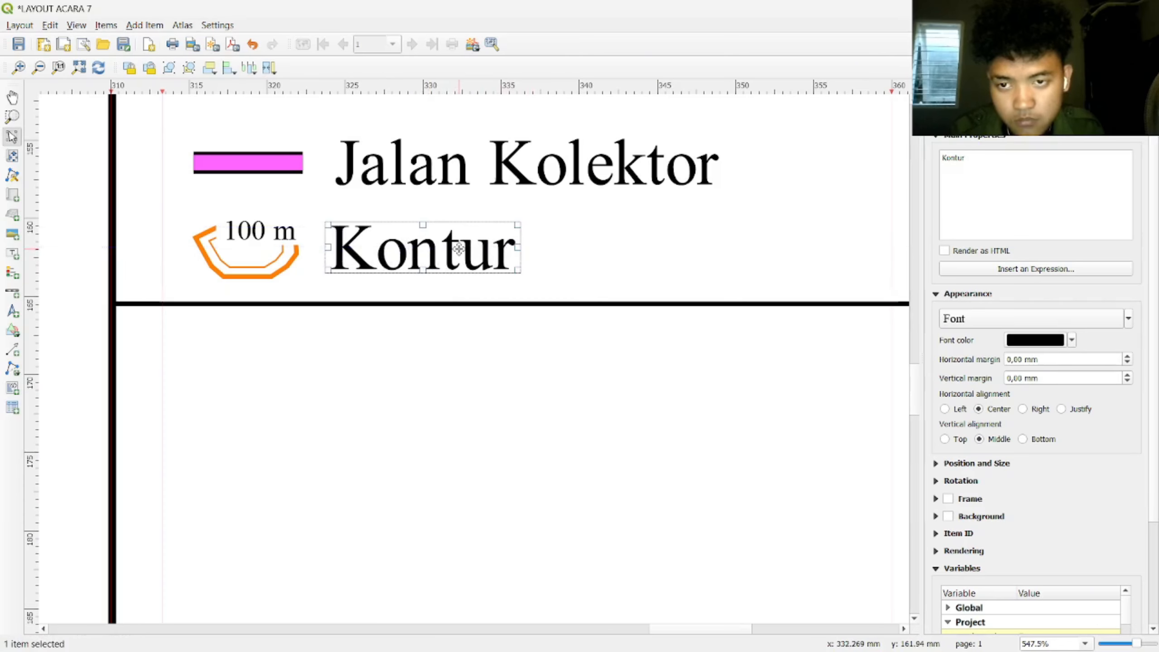
pyautogui.click(510, 375)
pyautogui.scroll(-1, 510, 375)
pyautogui.scroll(1, 469, 380)
pyautogui.click(494, 234)
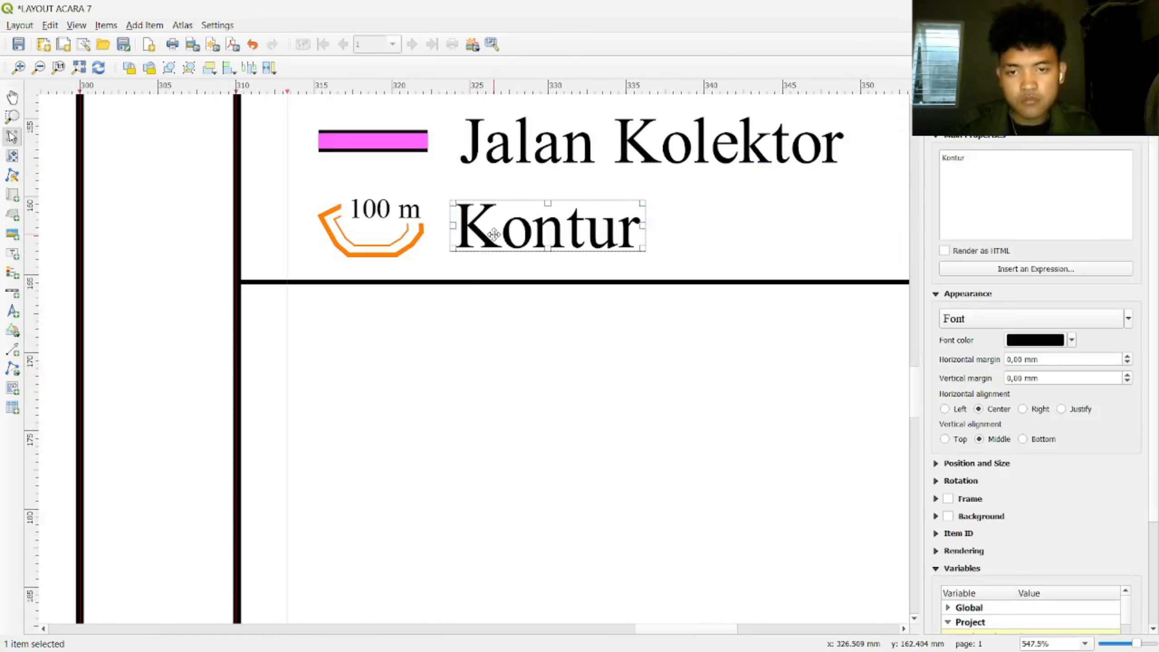
pyautogui.moveTo(502, 242); pyautogui.dragTo(515, 233)
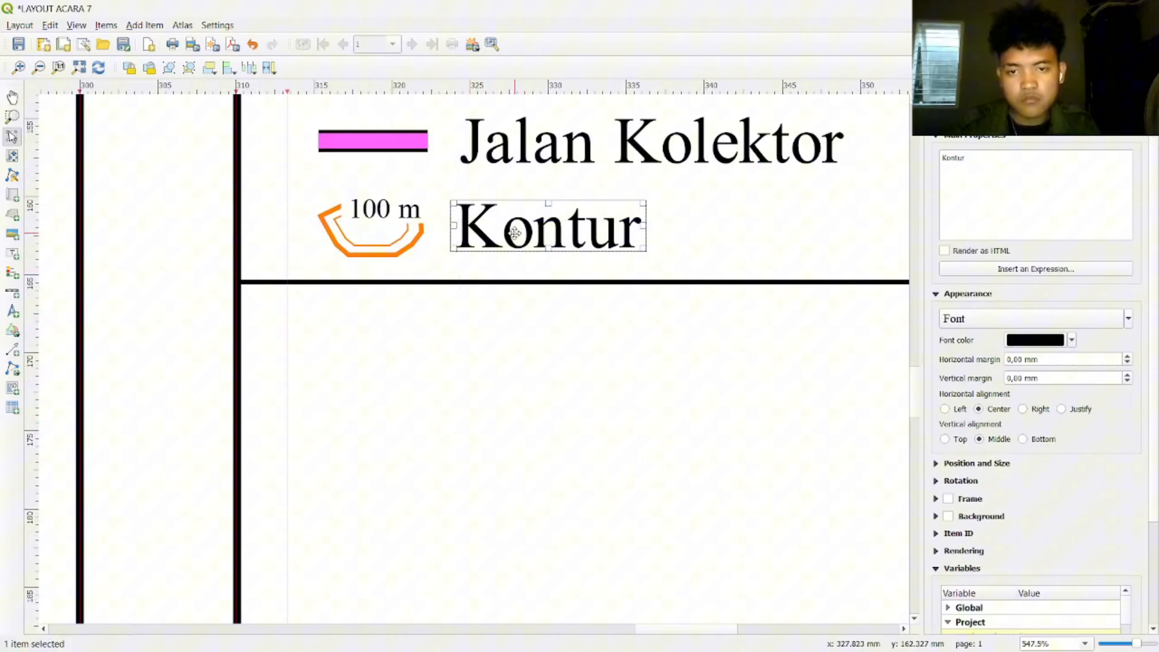
pyautogui.click(583, 345)
# Step: Look over the legend and select the DISUSUN OLEH : heading
pyautogui.scroll(-1, 593, 365)
pyautogui.scroll(-1, 607, 395)
pyautogui.scroll(1, 598, 392)
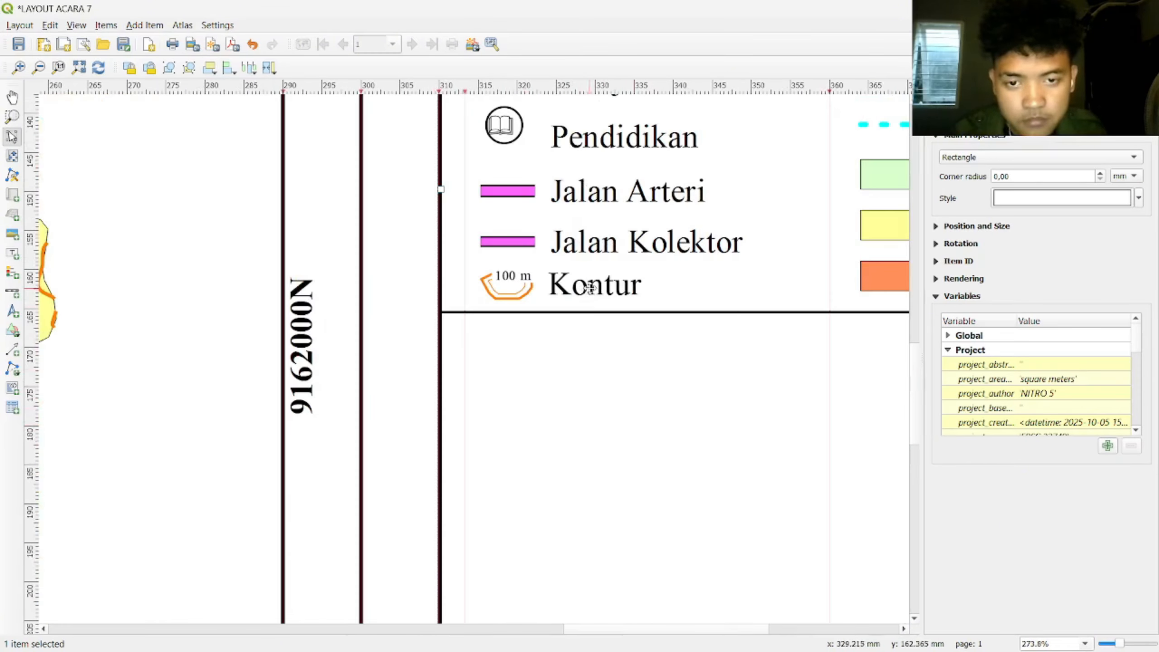
pyautogui.scroll(-3, 758, 398)
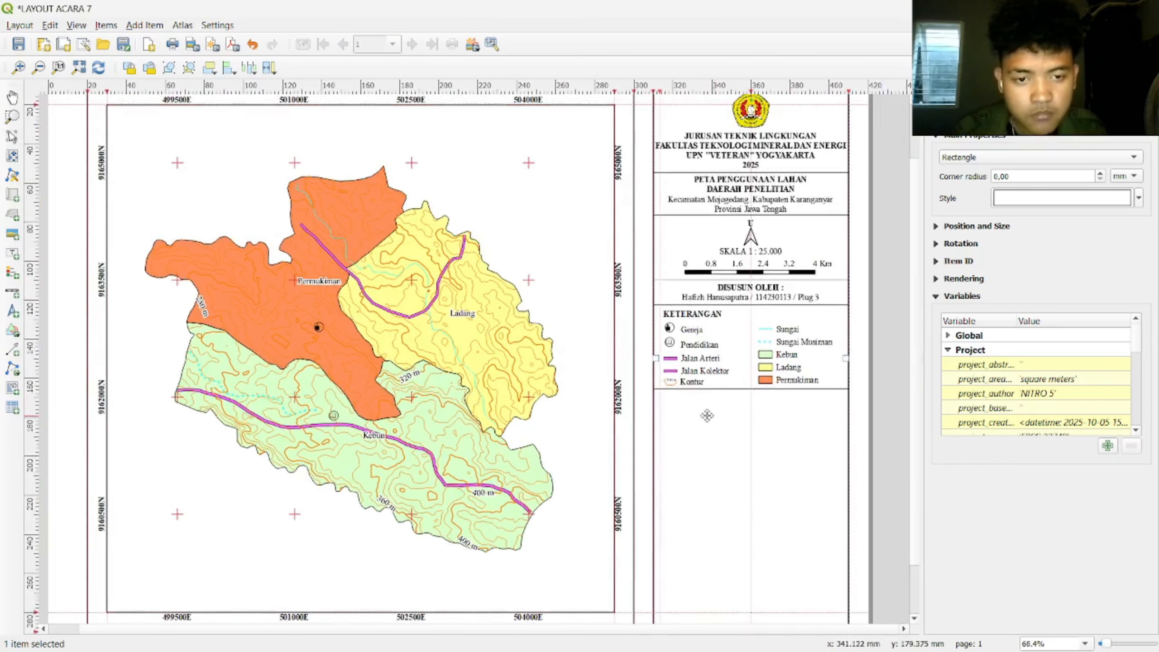
pyautogui.scroll(2, 707, 415)
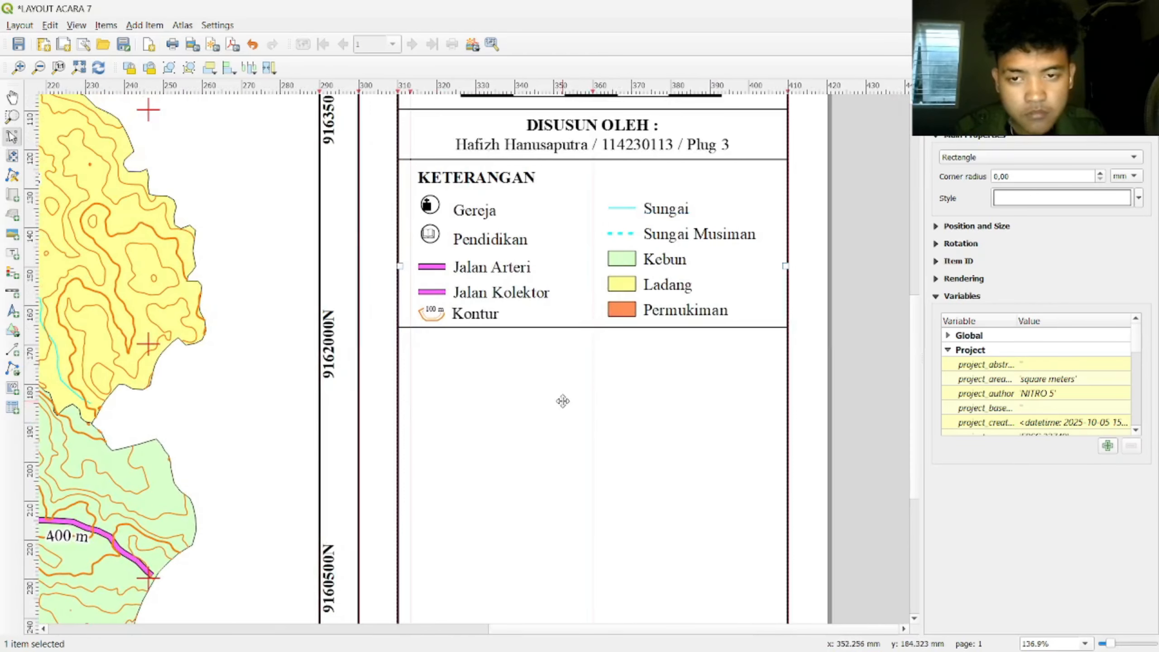
pyautogui.scroll(1, 563, 401)
pyautogui.scroll(-1, 563, 395)
pyautogui.click(815, 335)
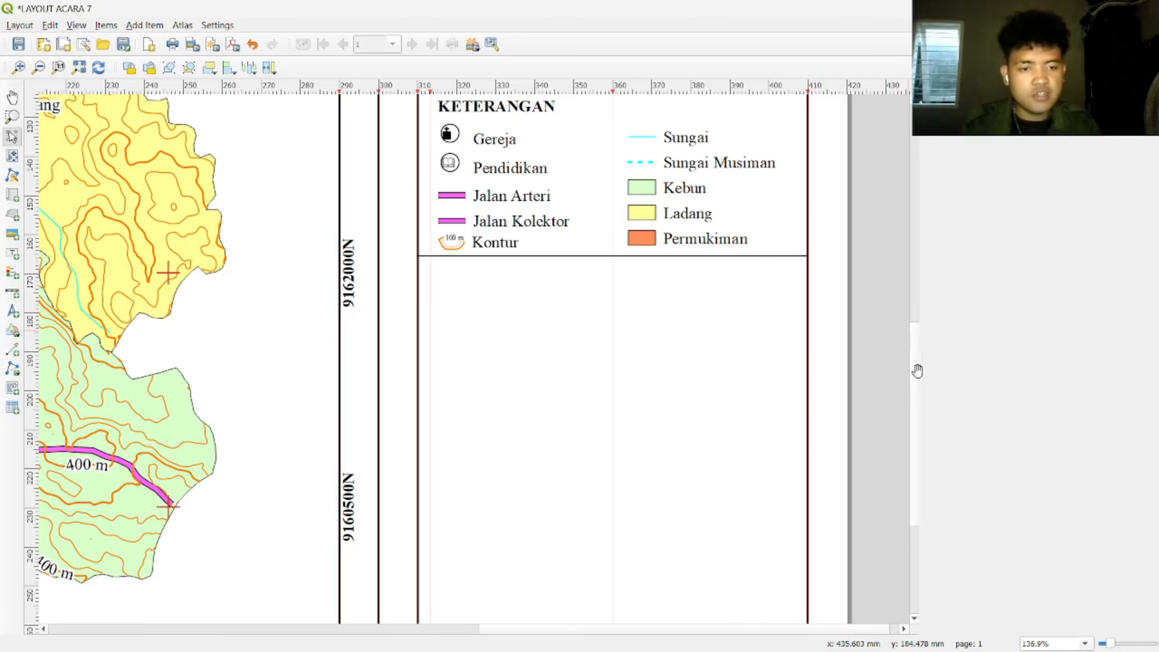
pyautogui.scroll(5, 918, 371)
pyautogui.click(627, 265)
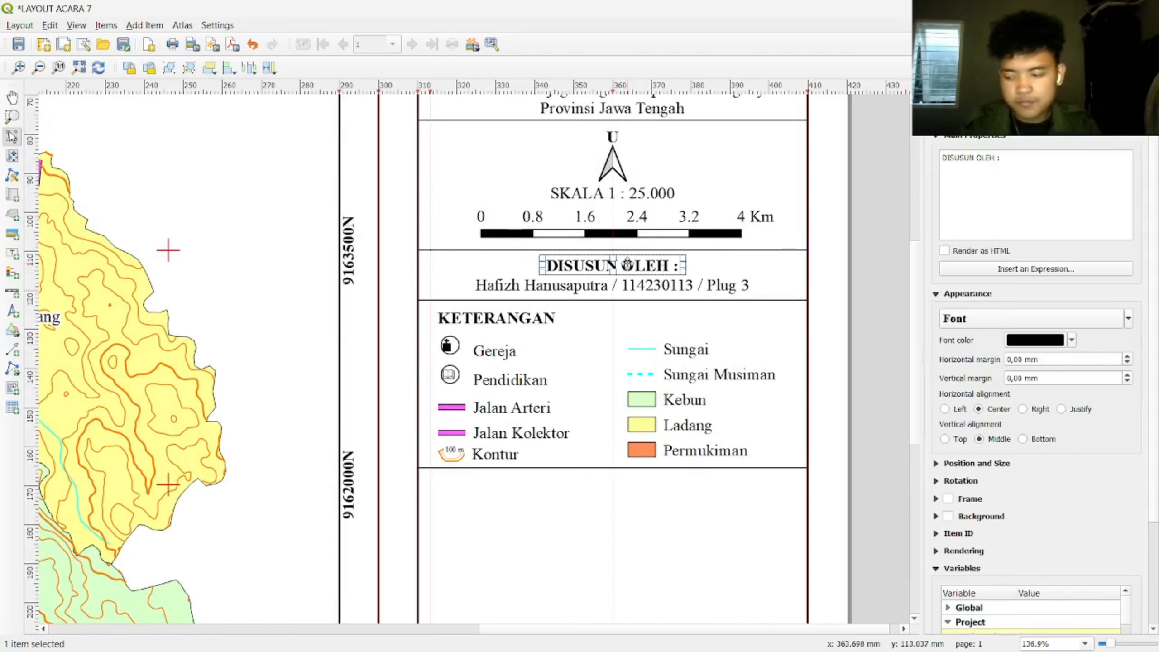
# Step: Move the duplicated DISUSUN OLEH : heading below the legend and rename it 'SUMBER :'
pyautogui.moveTo(627, 265); pyautogui.dragTo(527, 484)
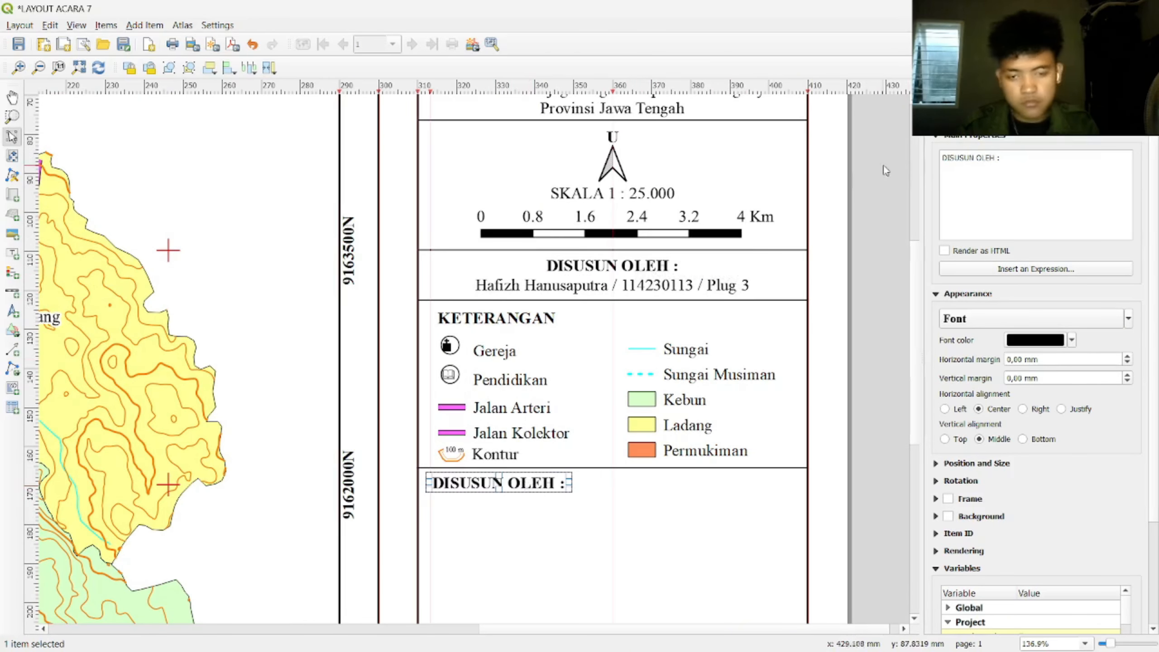
pyautogui.tripleClick(991, 164)
pyautogui.press('capslock')
pyautogui.write('SUMBER :')
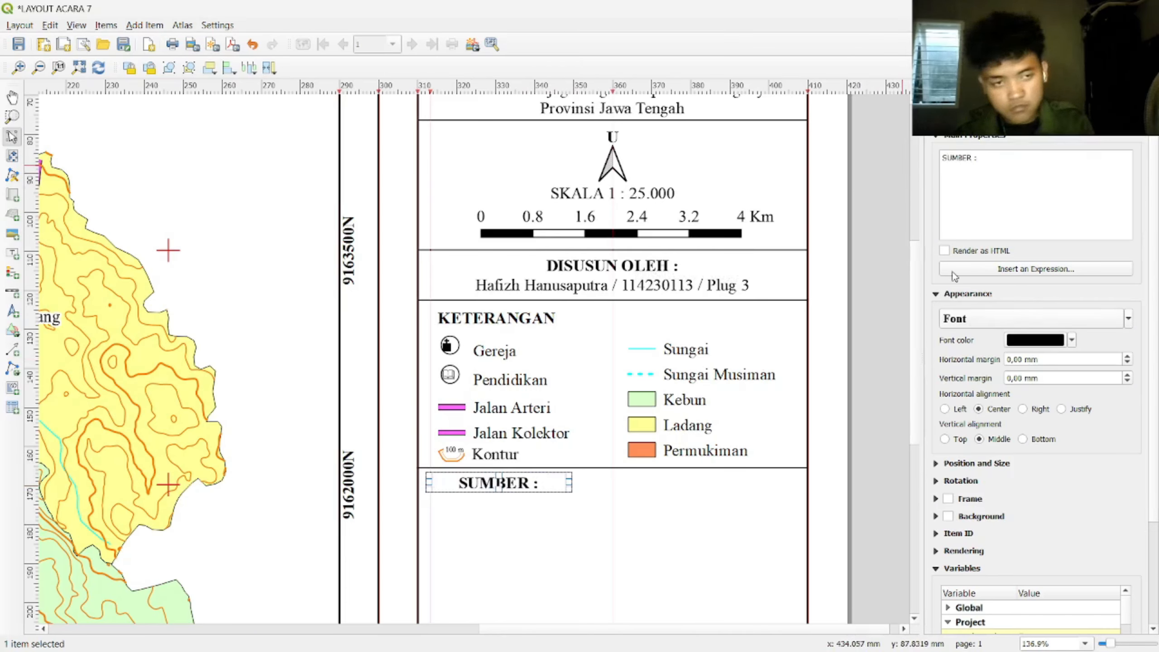
pyautogui.moveTo(568, 482); pyautogui.dragTo(529, 484)
pyautogui.click(527, 508)
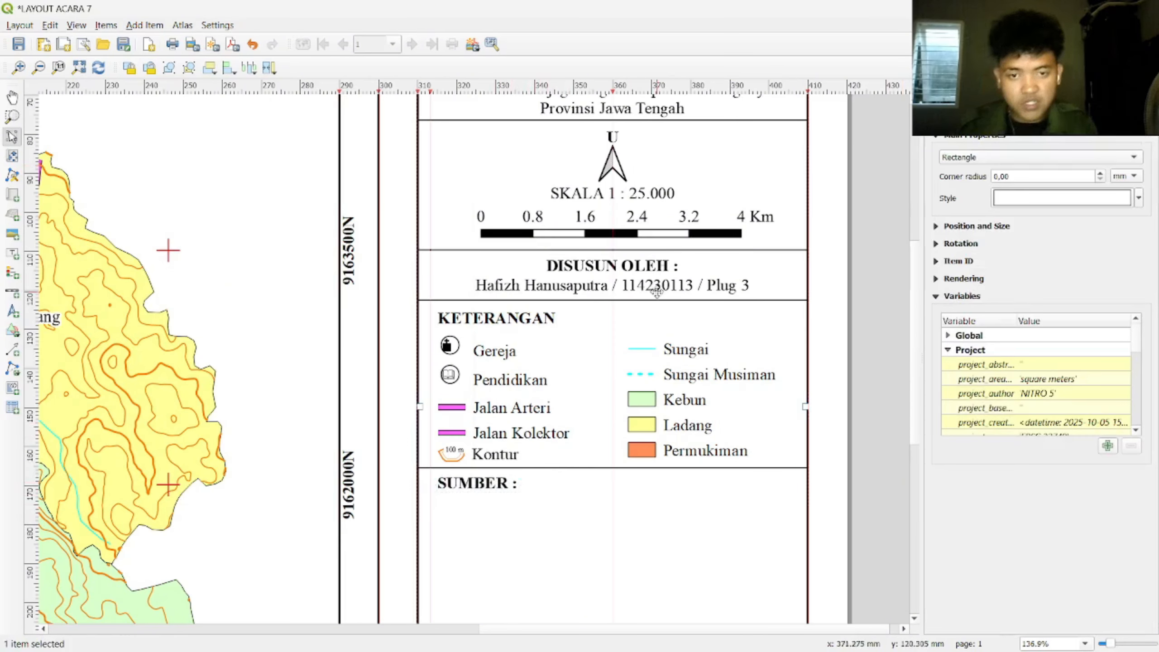
# Step: Paste a copy of the author label just below the SUMBER : heading
pyautogui.click(670, 286)
pyautogui.hotkey('ctrl', 'v')
pyautogui.moveTo(738, 295); pyautogui.dragTo(499, 500)
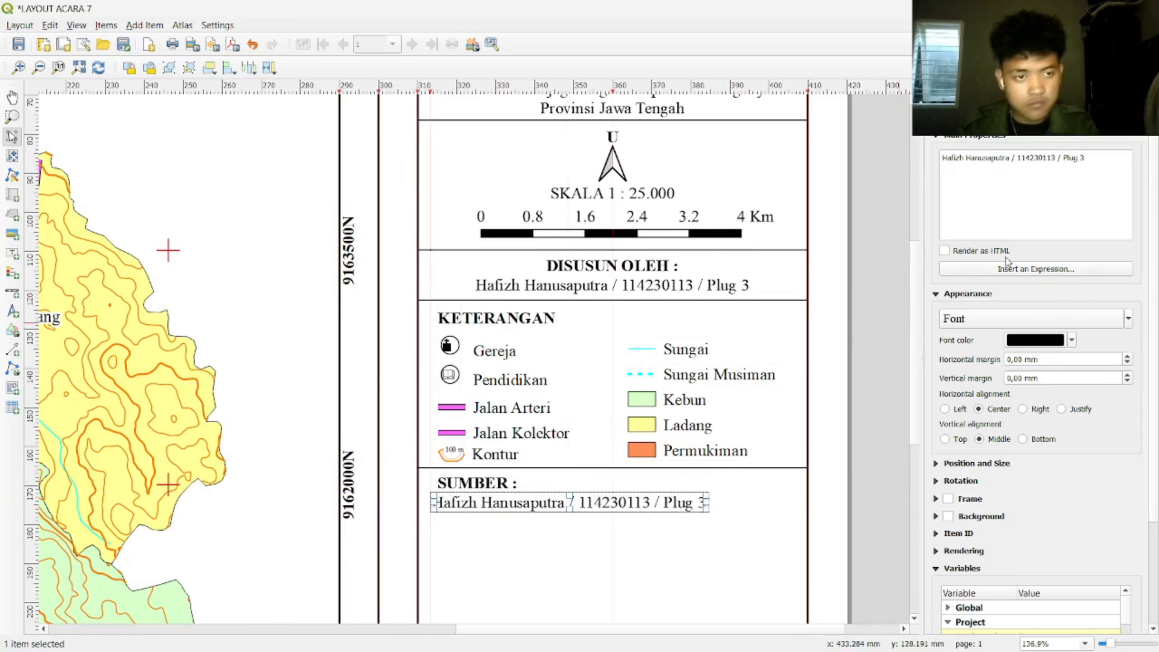
# Step: Replace the copied label's text with 'Peta RBI Lembar Kecamatan Mojogedang Skala 1: 25.000'
pyautogui.tripleClick(1109, 157)
pyautogui.write('p')
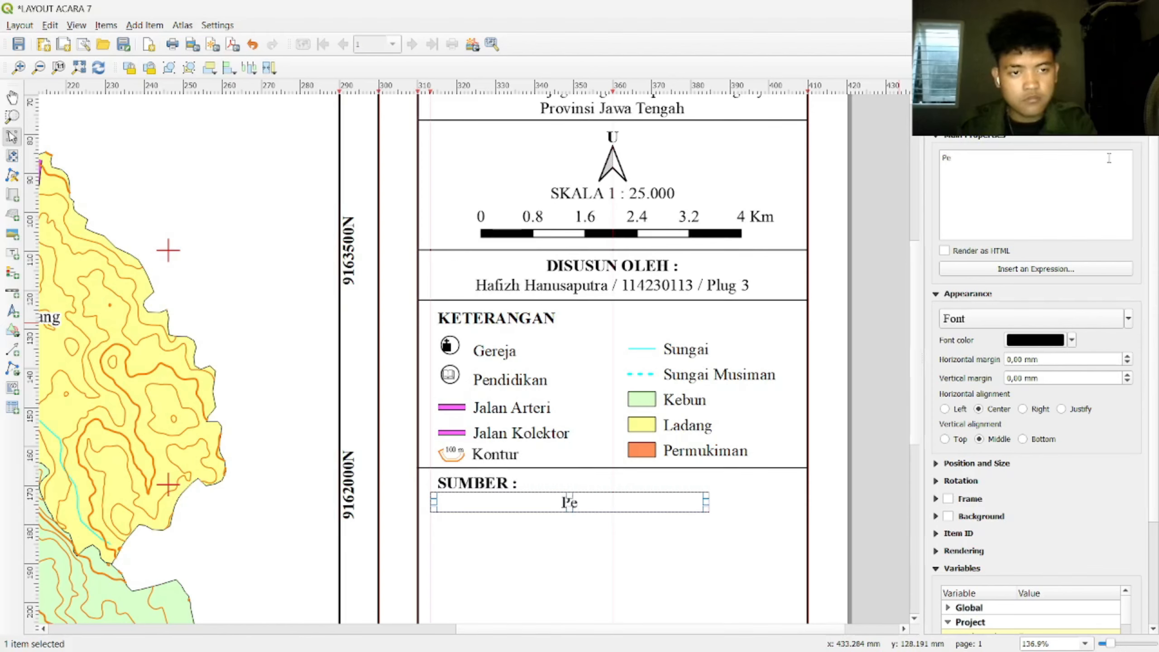
pyautogui.write('e')
pyautogui.press('capslock')
pyautogui.write('ta RBI')
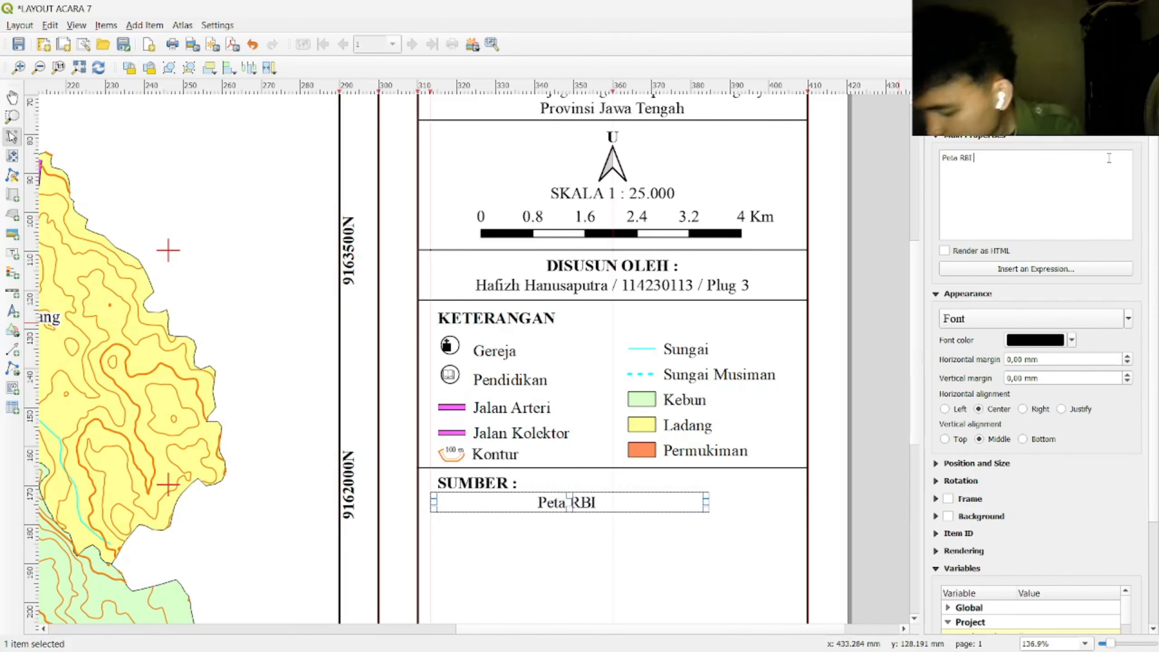
pyautogui.write(' Lembar Kecamatan')
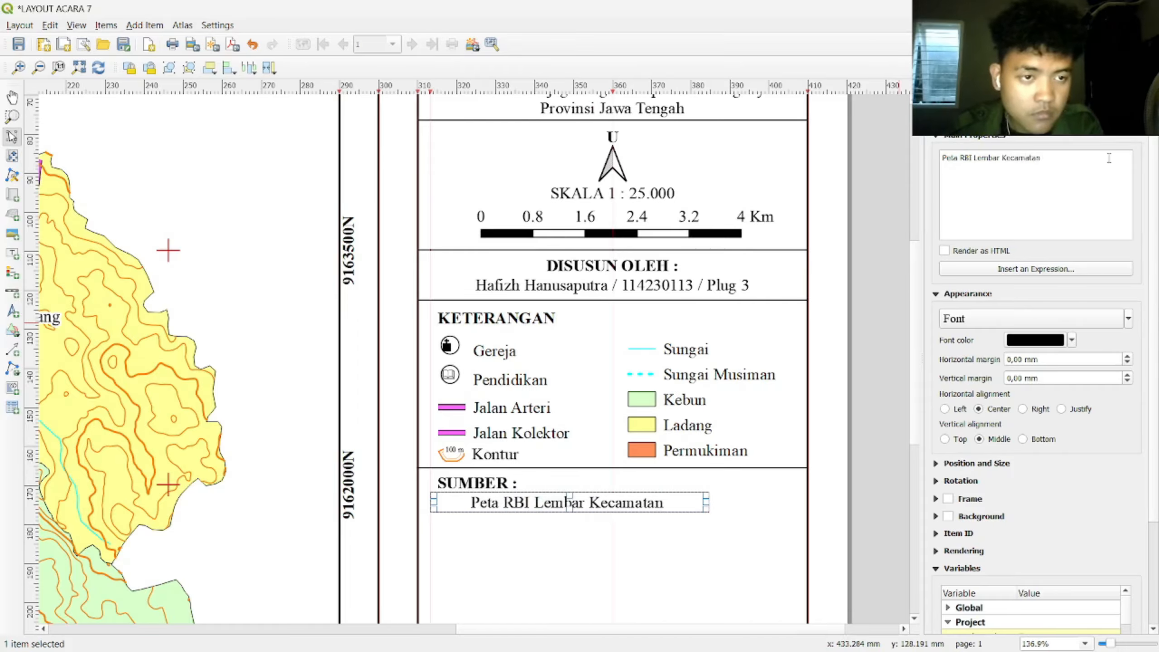
pyautogui.write(' Mojogedan')
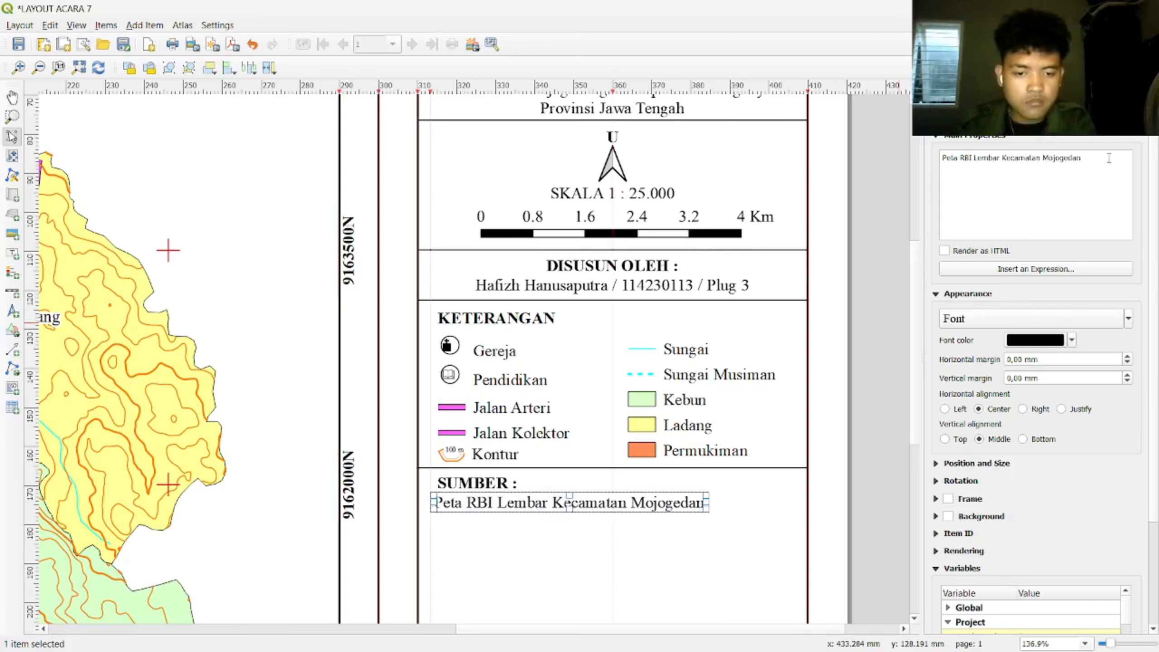
pyautogui.write('g Skala 1')
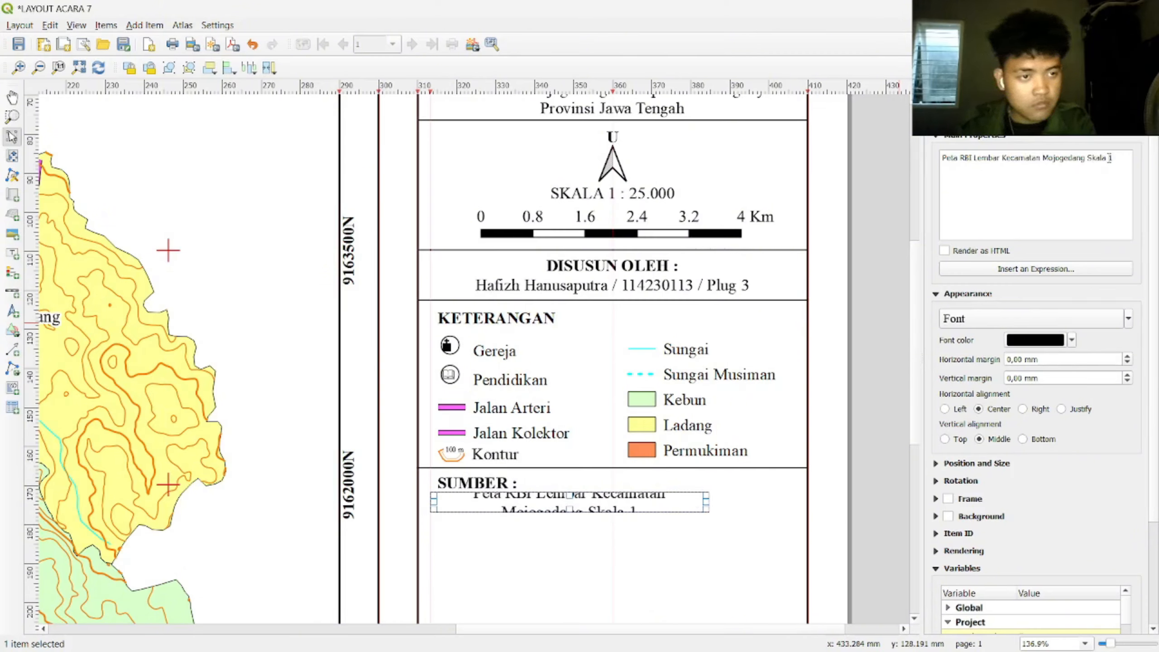
pyautogui.write(': 25000')
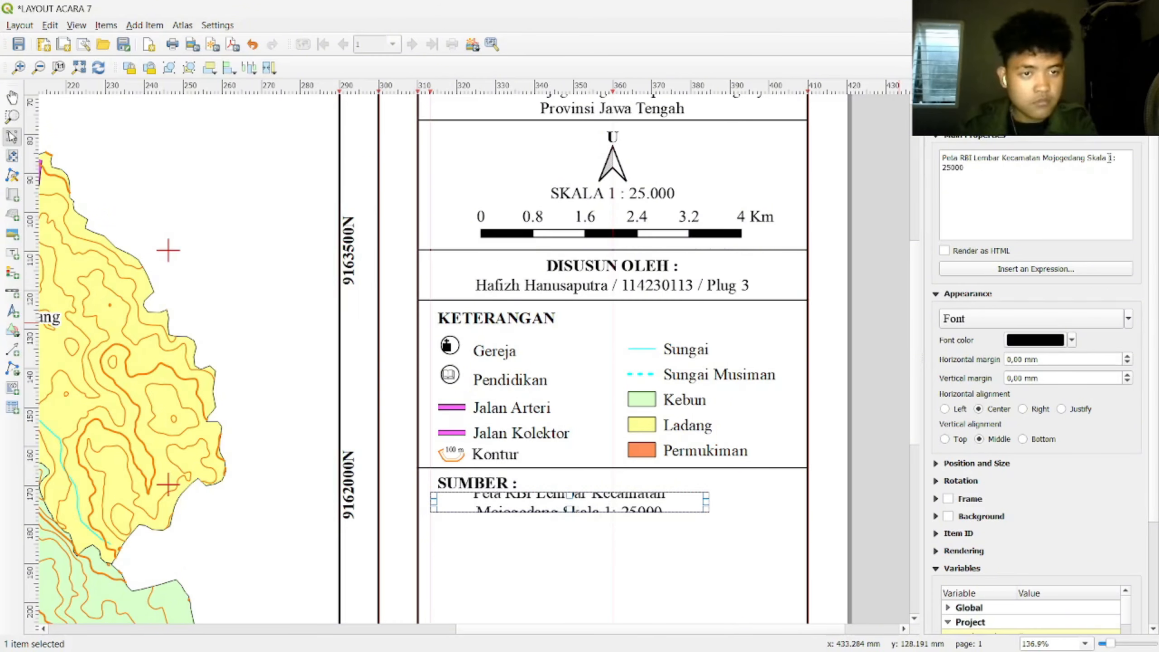
pyautogui.press('BackSpace')
pyautogui.press('BackSpace')
pyautogui.press('BackSpace')
pyautogui.write('.000')
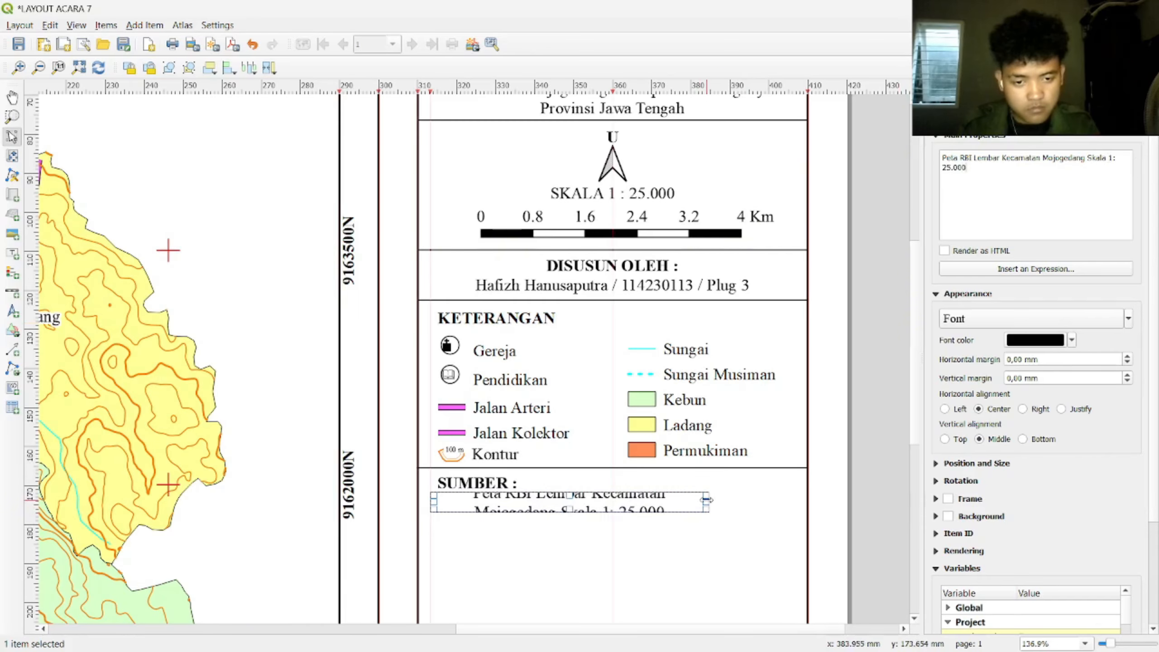
# Step: Enlarge the label box, break the line before Skala, and left-align the text
pyautogui.moveTo(707, 500); pyautogui.dragTo(809, 499)
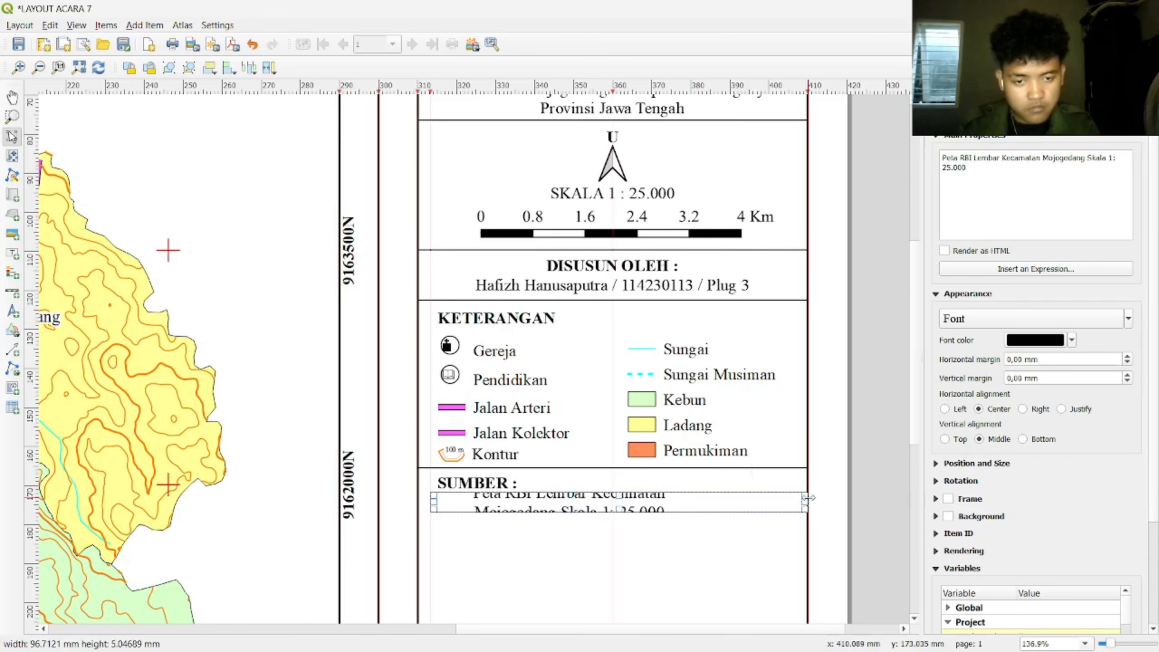
pyautogui.moveTo(619, 511)
pyautogui.mouseDown()
pyautogui.moveTo(620, 523)
pyautogui.moveTo(620, 488)
pyautogui.mouseUp()
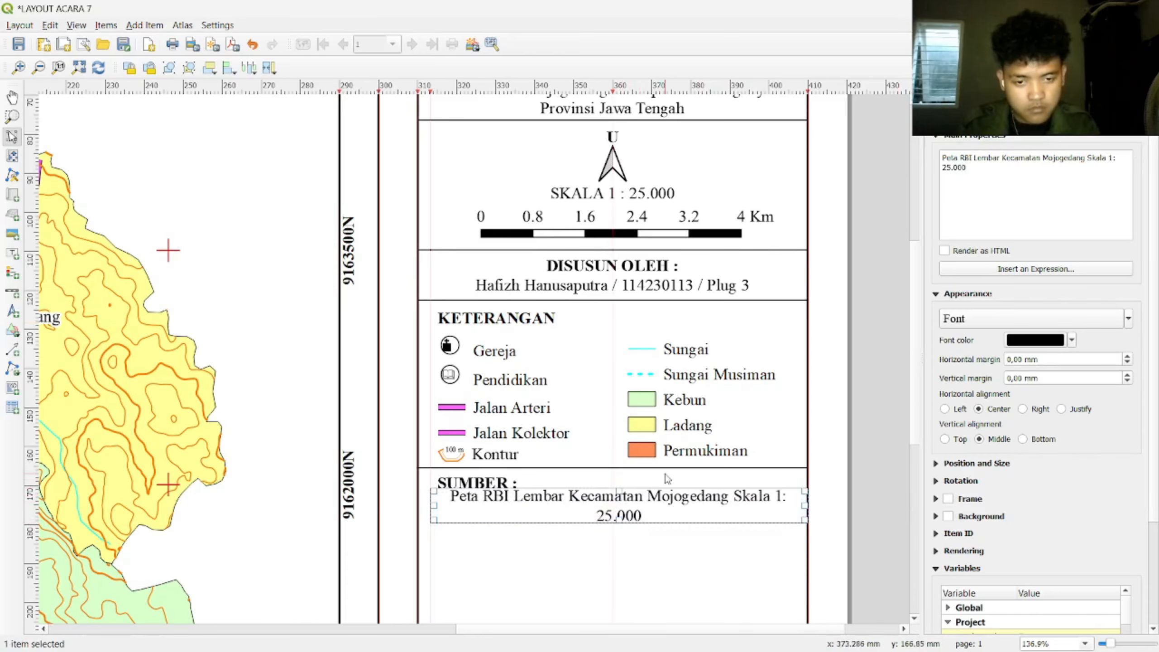
pyautogui.click(1089, 159)
pyautogui.press('Return')
pyautogui.click(944, 409)
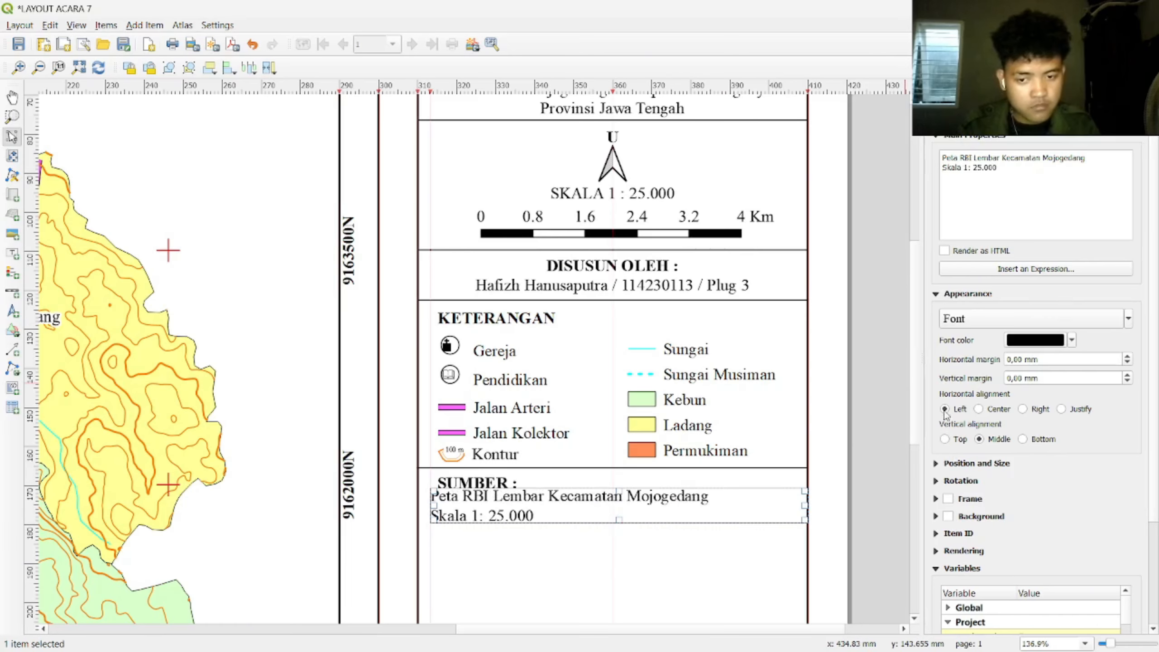
pyautogui.scroll(1, 493, 459)
# Step: Nudge the source label right and narrow its box
pyautogui.moveTo(493, 458); pyautogui.dragTo(501, 460)
pyautogui.click(530, 527)
pyautogui.scroll(-1, 545, 549)
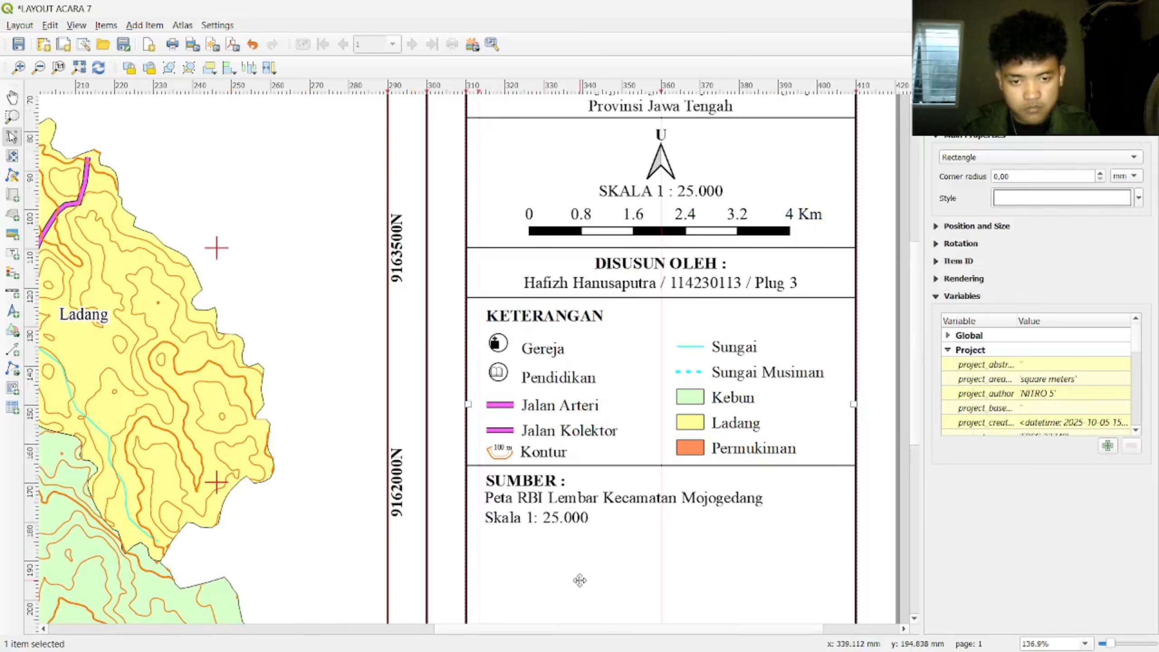
pyautogui.scroll(1, 579, 579)
pyautogui.click(548, 450)
pyautogui.scroll(-1, 551, 443)
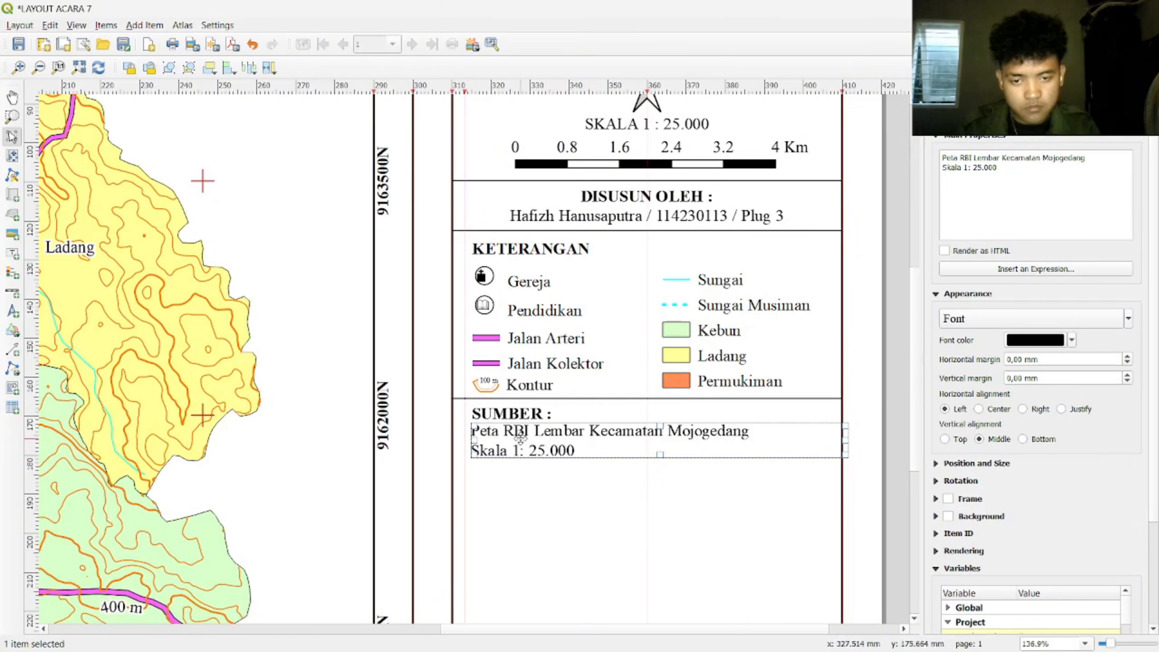
pyautogui.moveTo(847, 440); pyautogui.dragTo(754, 445)
pyautogui.click(765, 498)
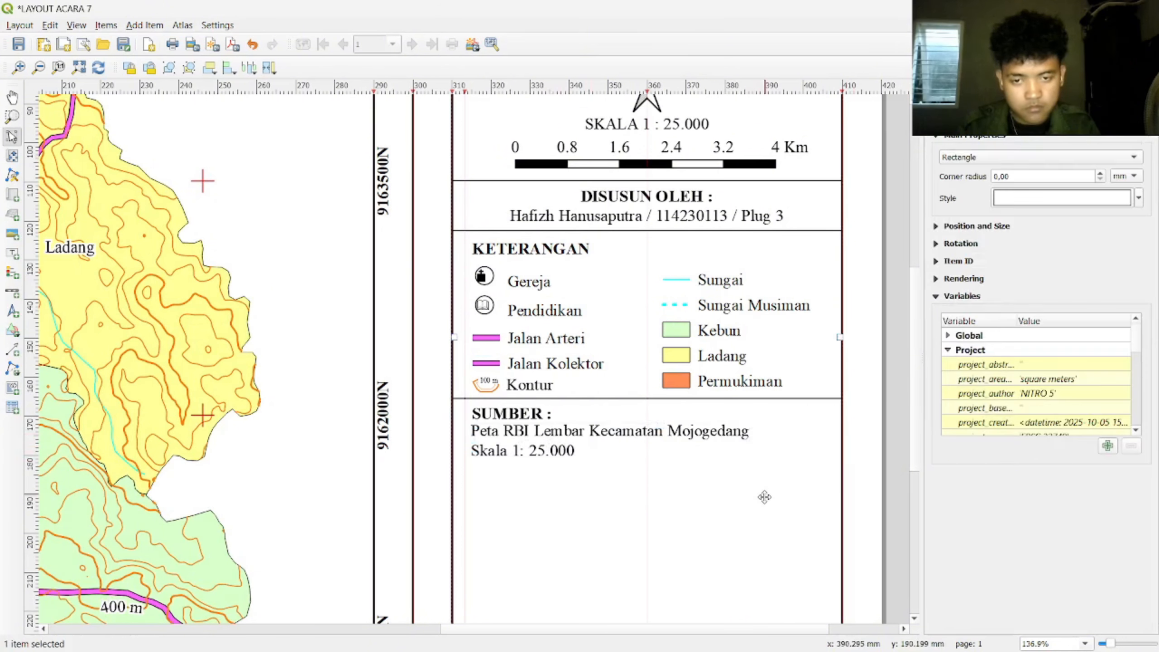
pyautogui.click(511, 451)
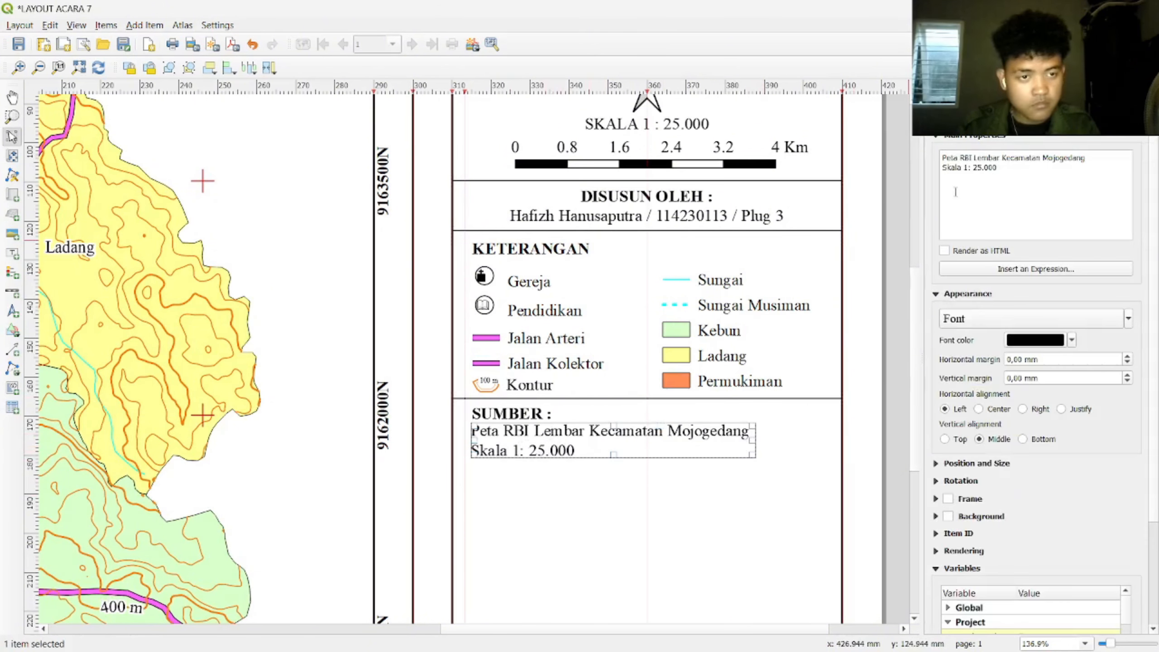
# Step: Re-break the source text so Skala 1: 25.000 sits on a second line, sizing the box to fit
pyautogui.moveTo(943, 169); pyautogui.dragTo(1015, 174)
pyautogui.click(1011, 173)
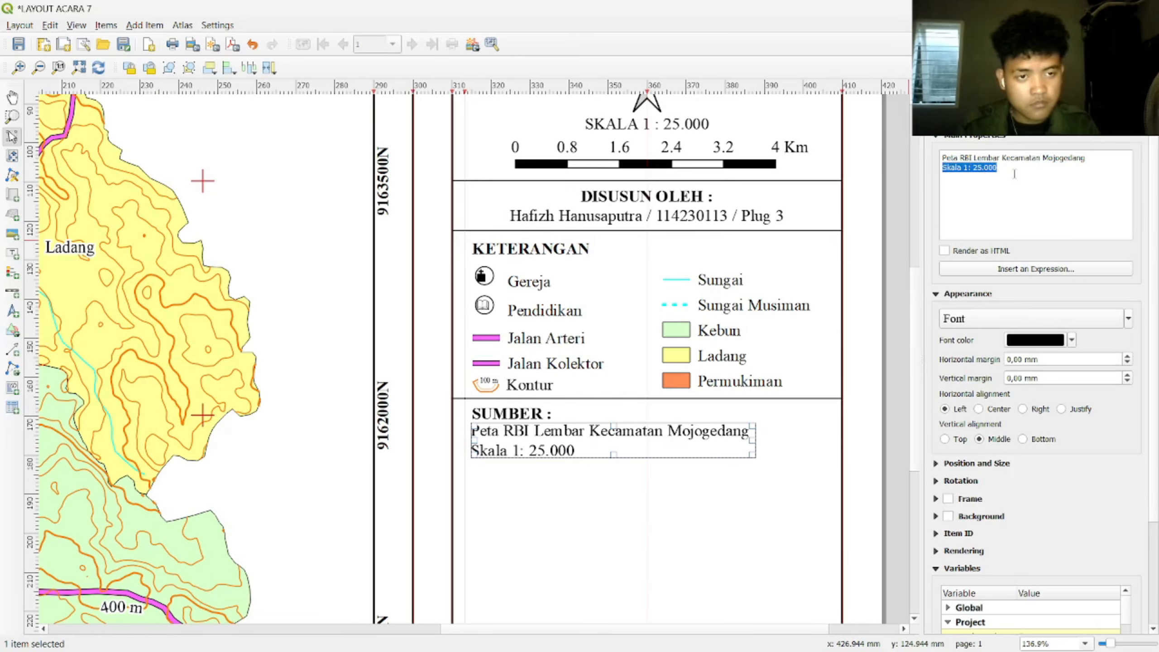
pyautogui.click(1027, 176)
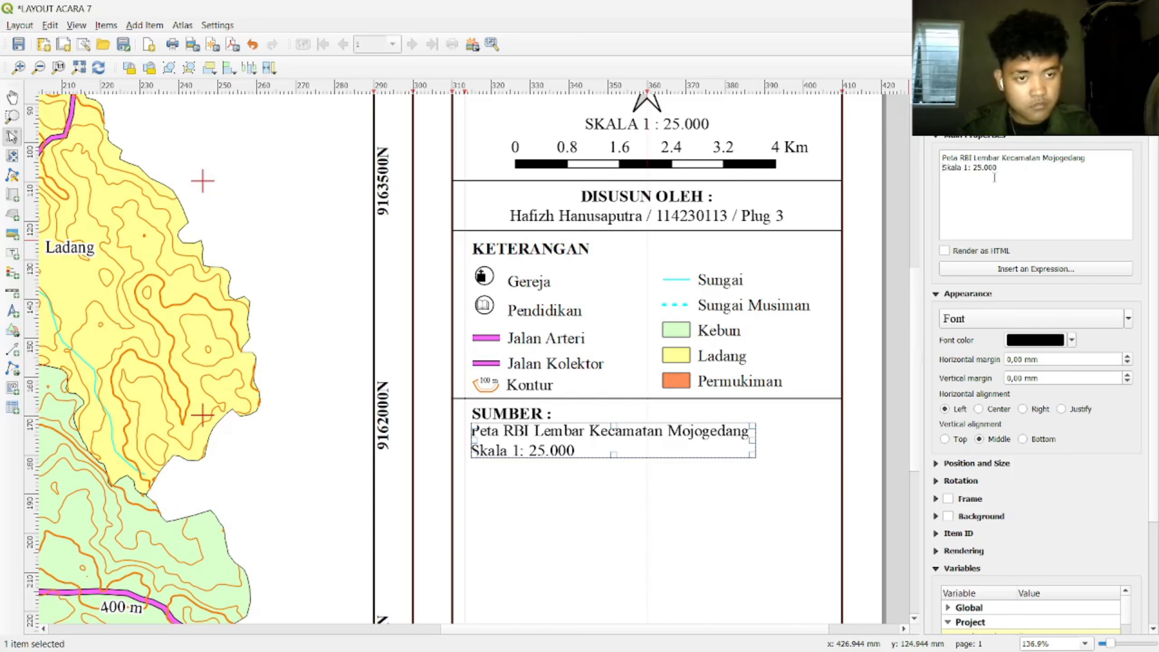
pyautogui.press('BackSpace')
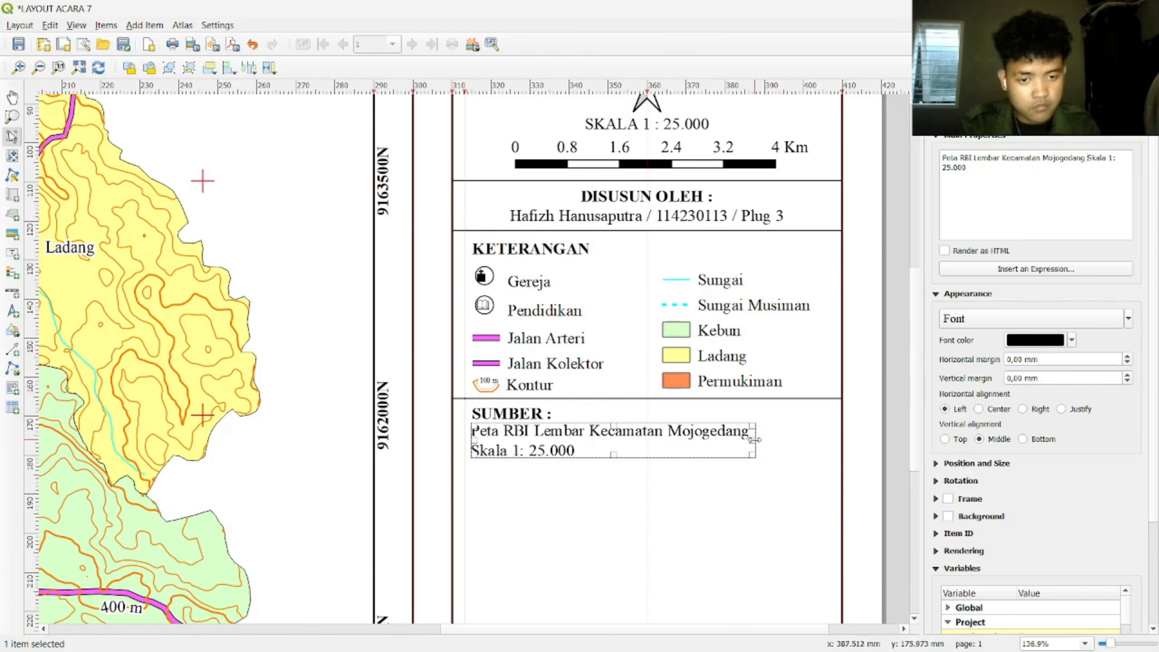
pyautogui.moveTo(754, 439); pyautogui.dragTo(862, 437)
pyautogui.moveTo(681, 448); pyautogui.dragTo(658, 442)
pyautogui.moveTo(658, 443); pyautogui.dragTo(667, 437)
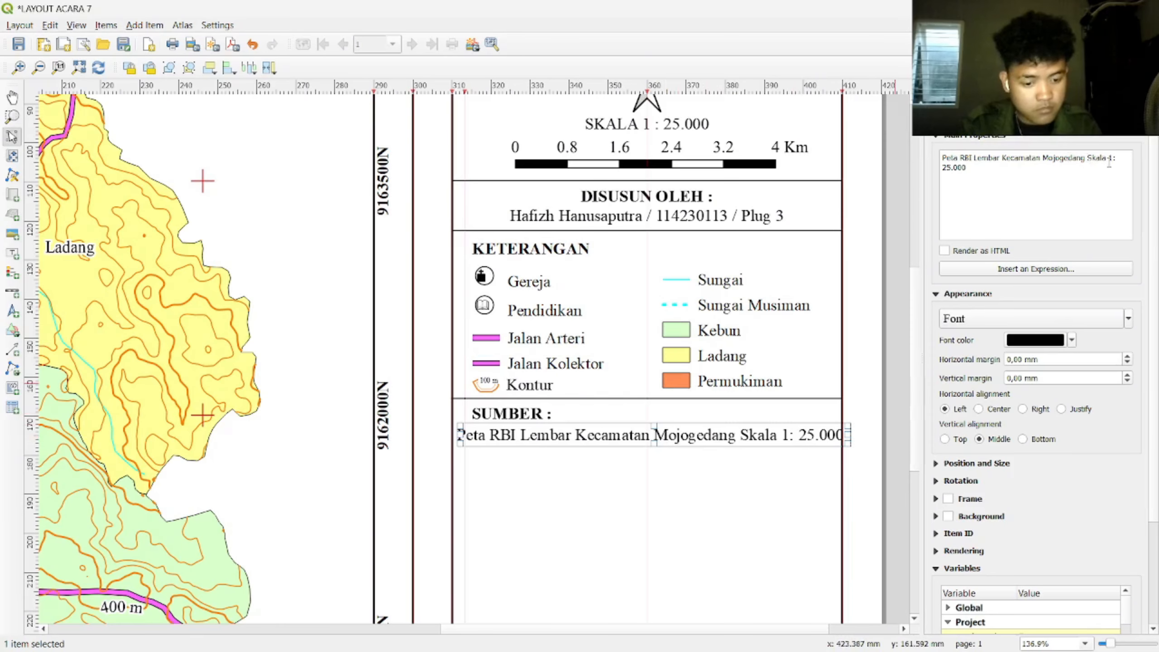
pyautogui.press('Return')
pyautogui.moveTo(653, 446); pyautogui.dragTo(654, 462)
# Step: Line the source label up with the guide beneath SUMBER, then select the legend's separator line
pyautogui.click(654, 467)
pyautogui.click(644, 453)
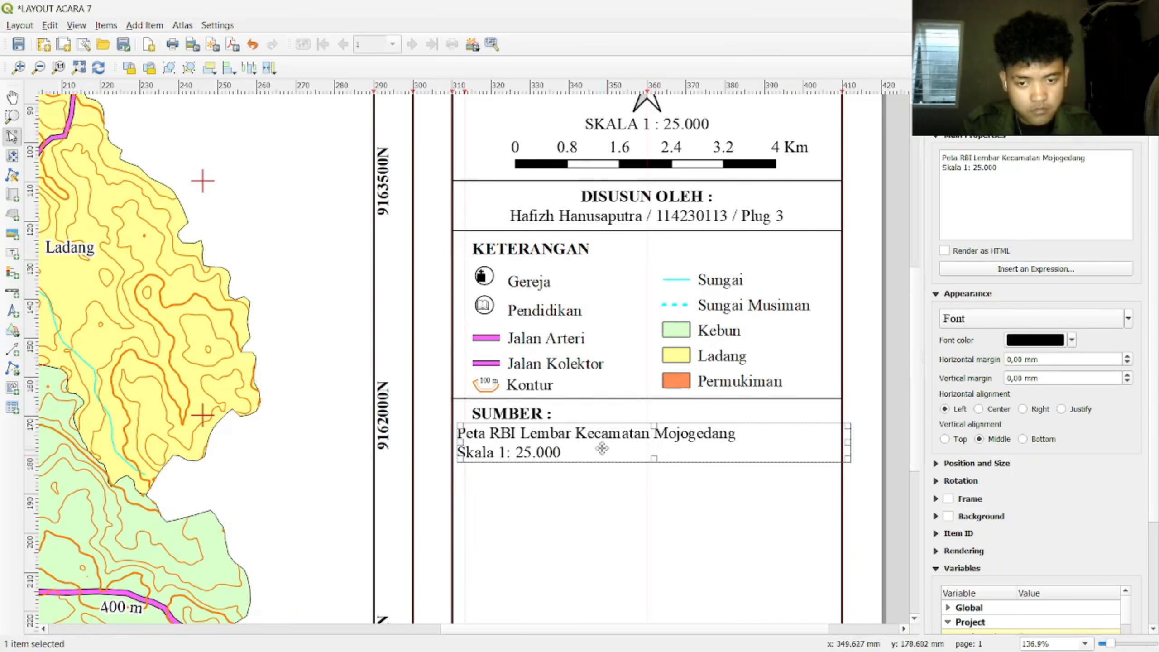
pyautogui.moveTo(583, 447); pyautogui.dragTo(590, 447)
pyautogui.scroll(2, 503, 508)
pyautogui.moveTo(429, 256); pyautogui.dragTo(460, 248)
pyautogui.click(545, 393)
pyautogui.scroll(-2, 545, 393)
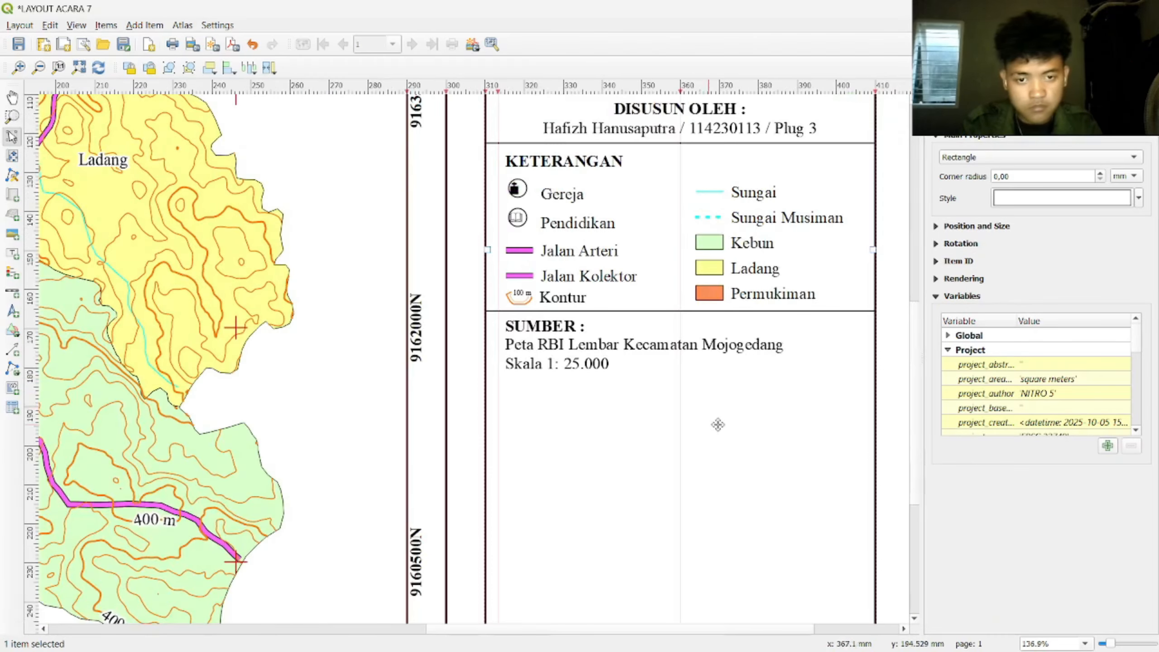
pyautogui.click(552, 362)
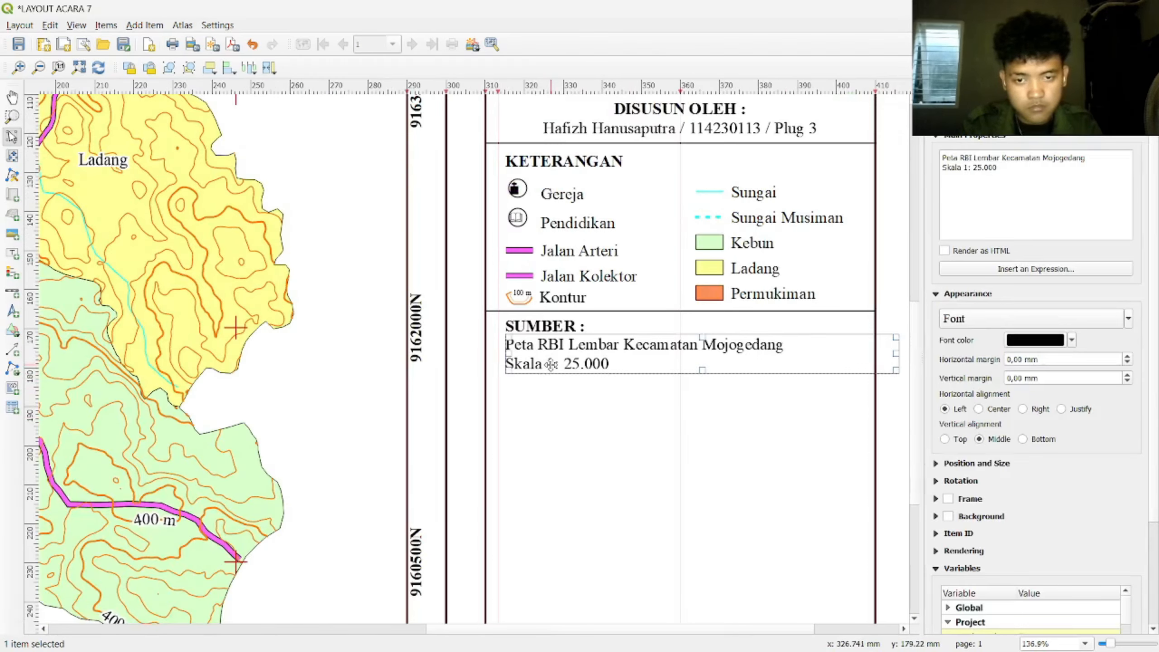
pyautogui.click(653, 439)
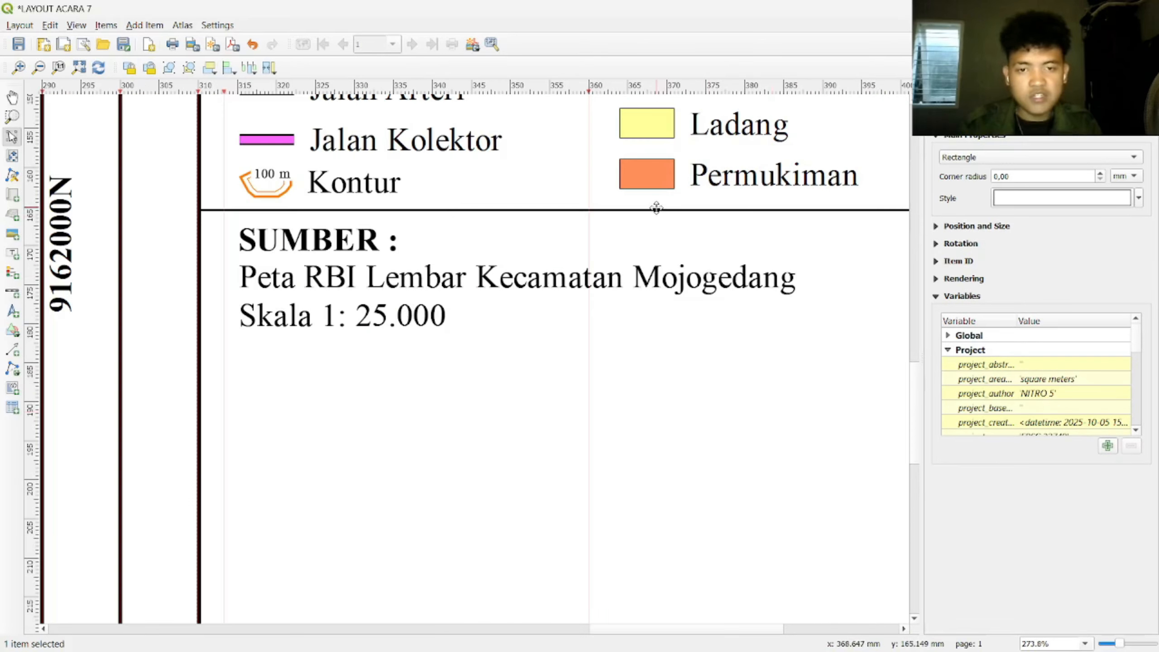
pyautogui.click(657, 208)
# Step: Move the separator line down and left, below the source text
pyautogui.scroll(-1, 777, 276)
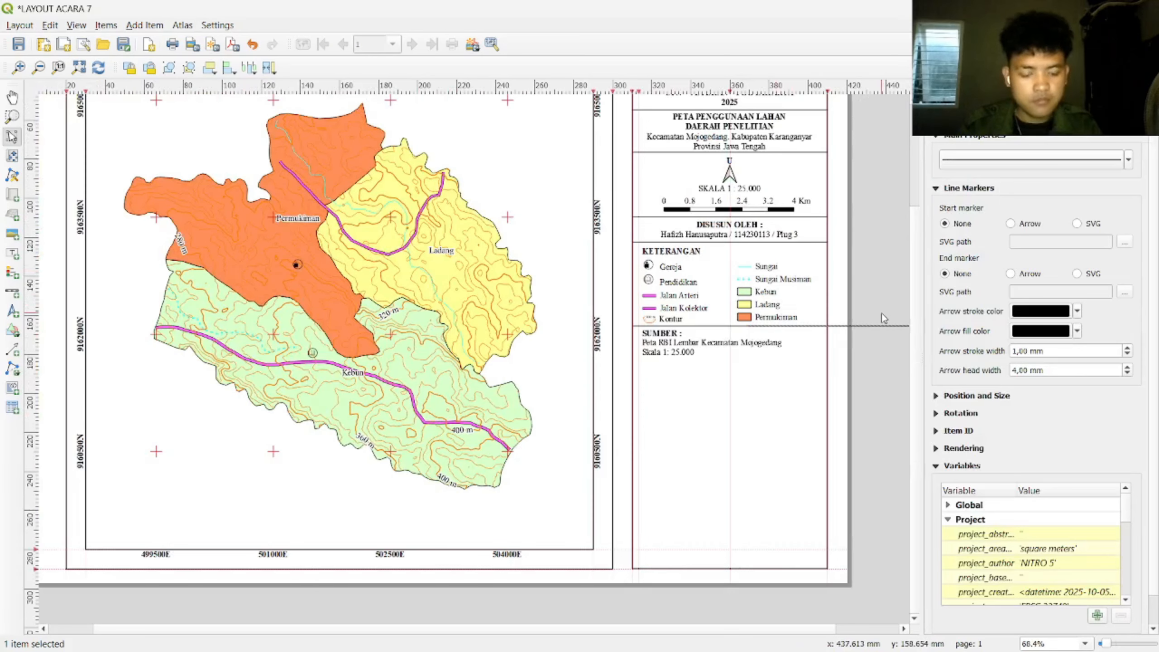
pyautogui.press('Down')
pyautogui.press('Down')
pyautogui.press('Down')
pyautogui.press('Down')
pyautogui.press('Down')
pyautogui.press('Down')
pyautogui.press('Down')
pyautogui.press('Down')
pyautogui.press('Down')
pyautogui.press('Down')
pyautogui.hotkey('shift', 'Left')
pyautogui.hotkey('shift', 'Left')
pyautogui.hotkey('shift', 'Left')
pyautogui.hotkey('shift', 'Left')
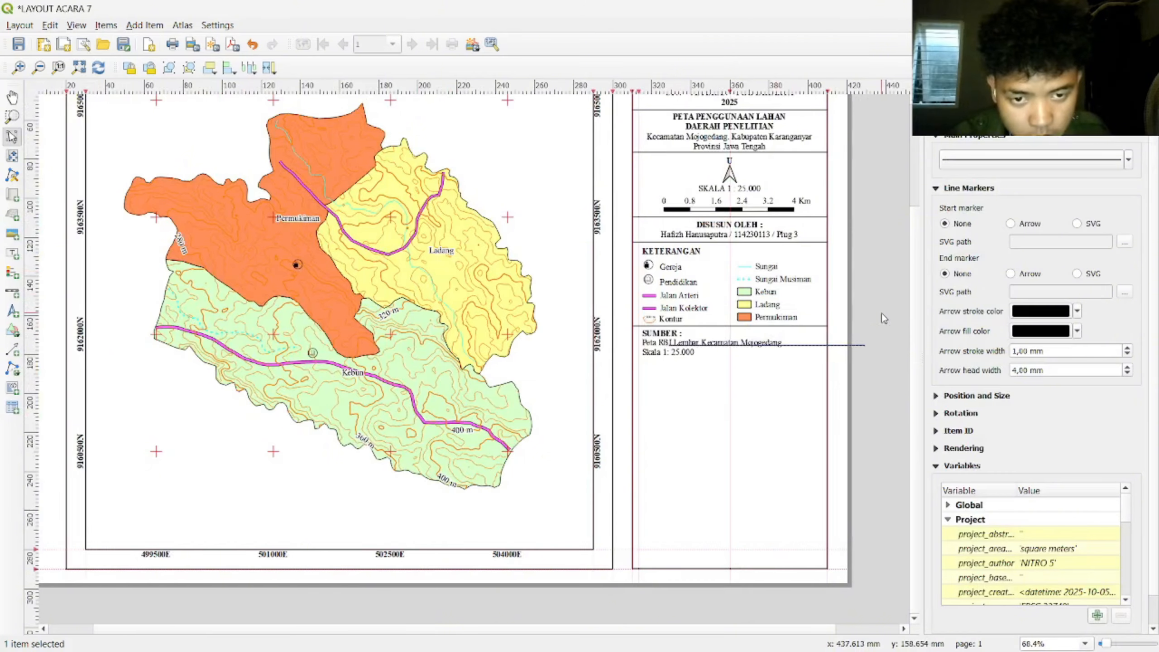
pyautogui.press('Down')
pyautogui.press('Down')
pyautogui.press('Down')
pyautogui.press('Down')
pyautogui.press('Down')
pyautogui.press('Down')
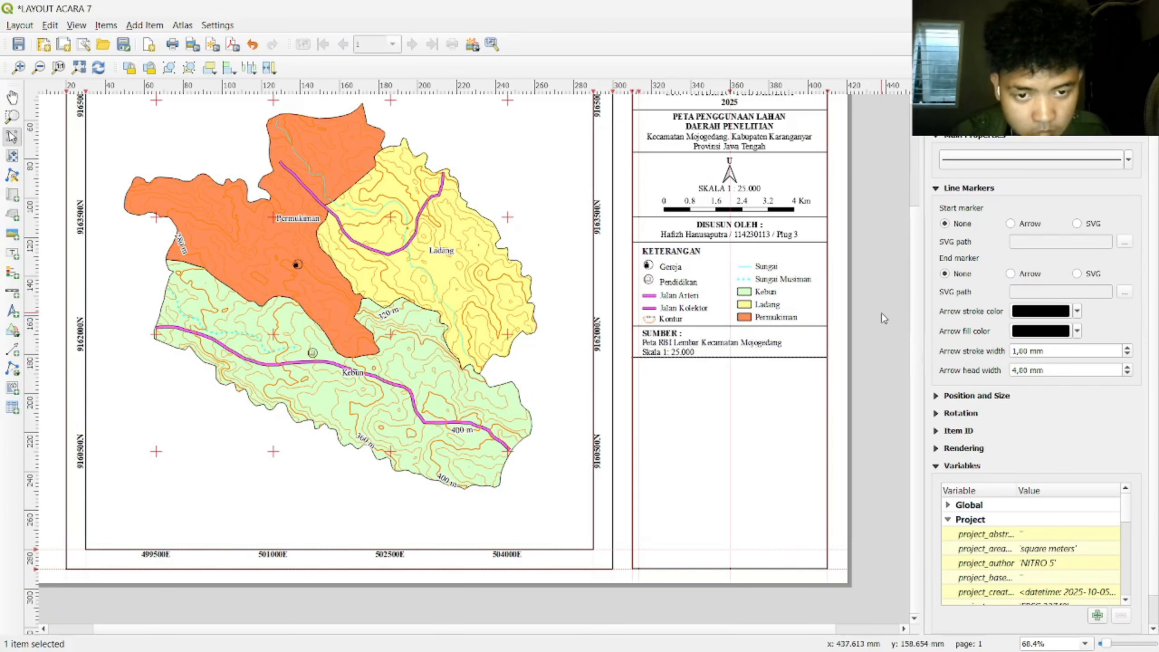
# Step: Inspect the legend frame and Peta RBI source label, then undo the last layout edit
pyautogui.scroll(1, 785, 383)
pyautogui.scroll(2, 785, 383)
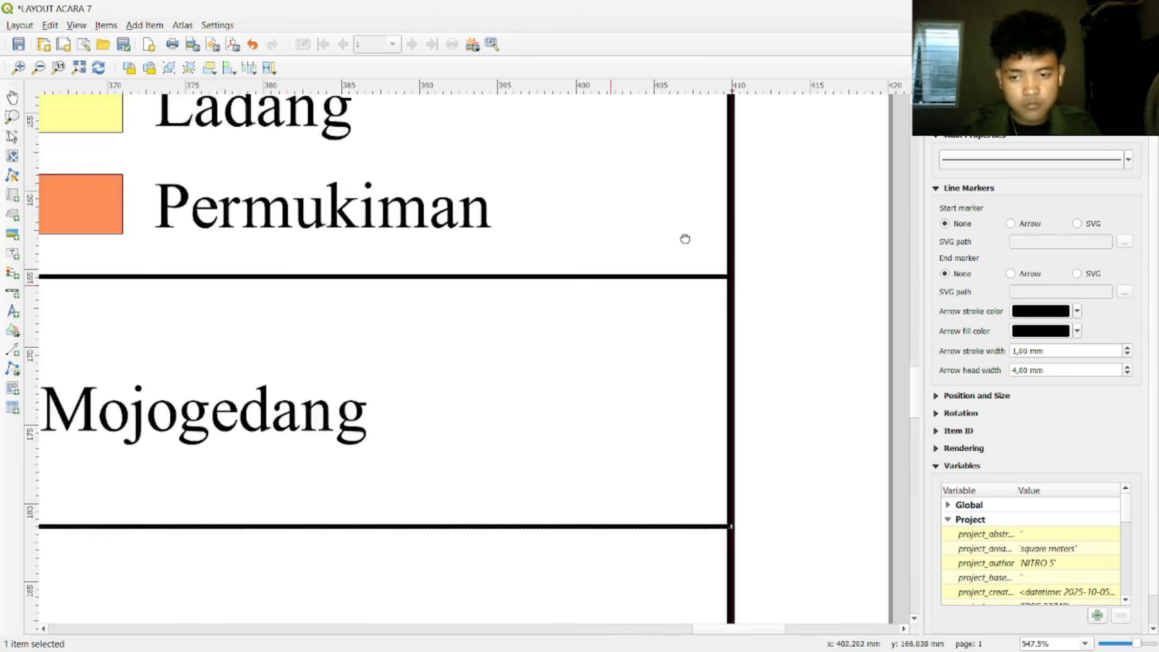
pyautogui.scroll(-2, 708, 262)
pyautogui.scroll(1, 543, 302)
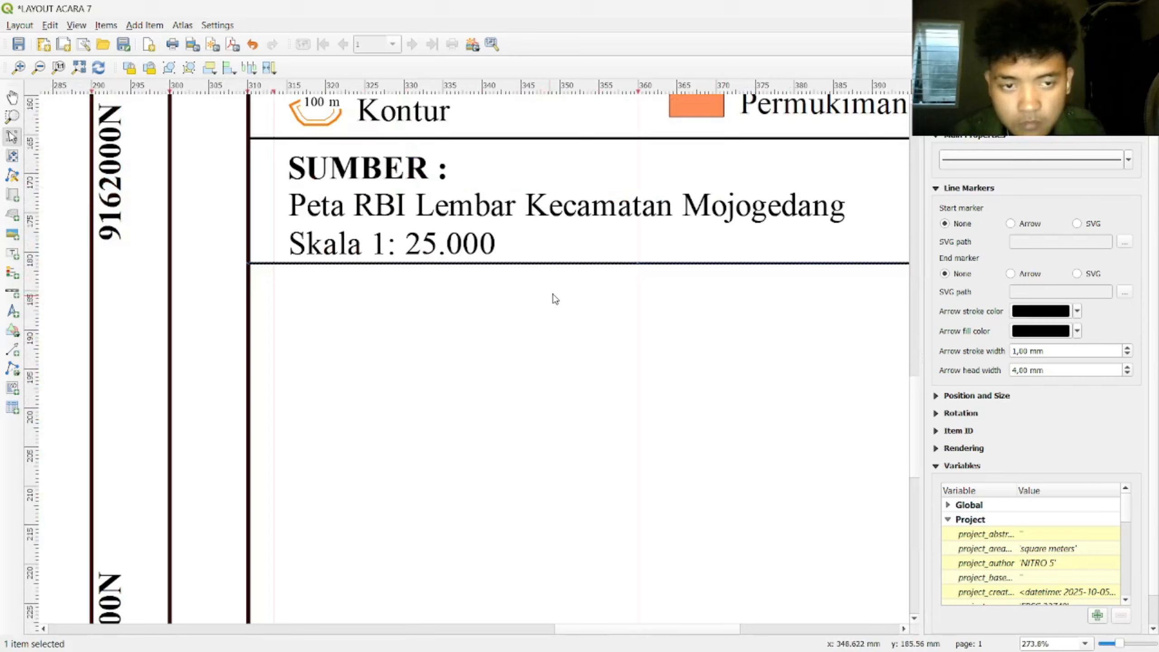
pyautogui.click(381, 332)
pyautogui.scroll(-1, 525, 334)
pyautogui.click(623, 294)
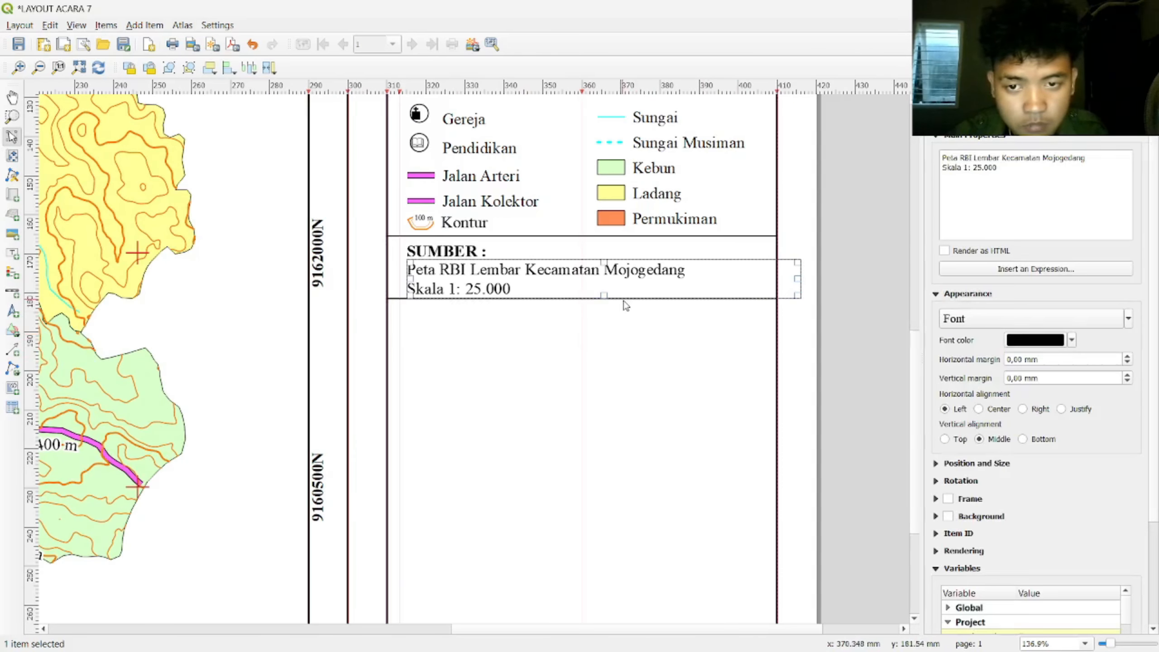
pyautogui.click(396, 298)
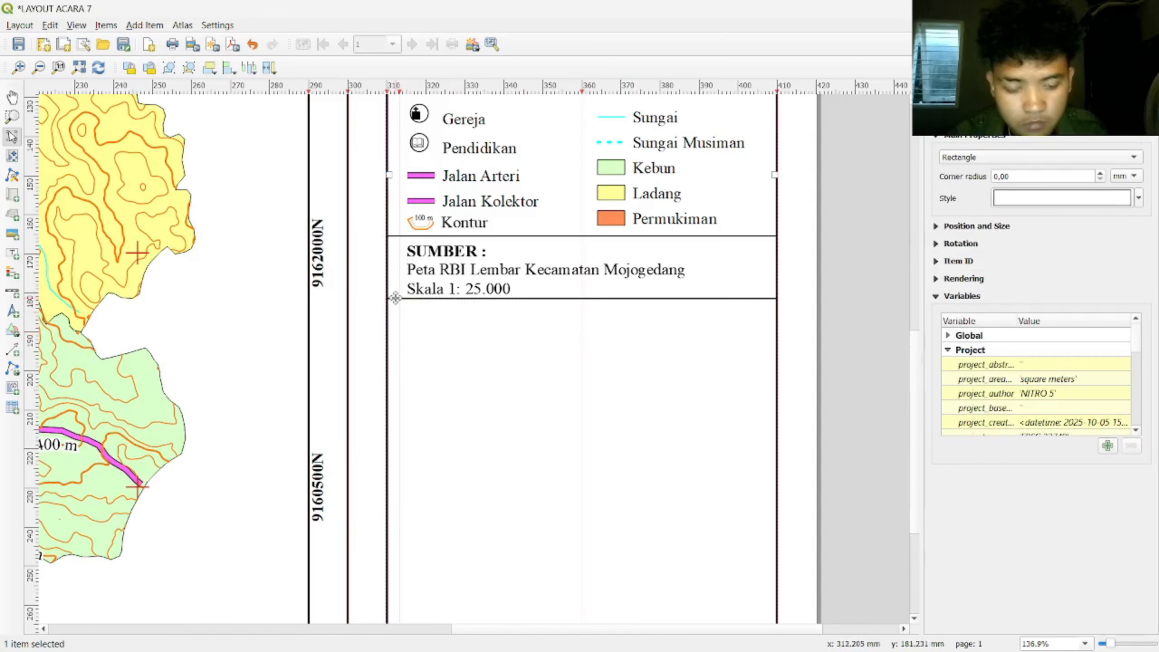
pyautogui.hotkey('ctrl', 'z')
# Step: Clear the selection and select the dividing line under the SUMBER block
pyautogui.scroll(-3, 570, 267)
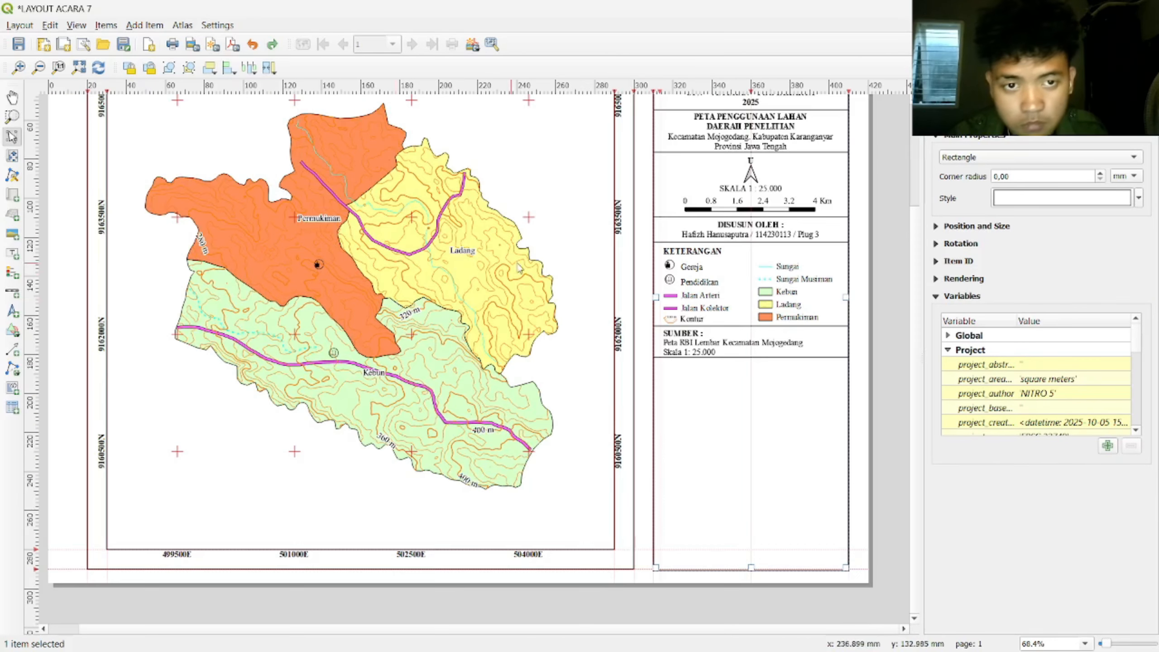
pyautogui.scroll(2, 569, 262)
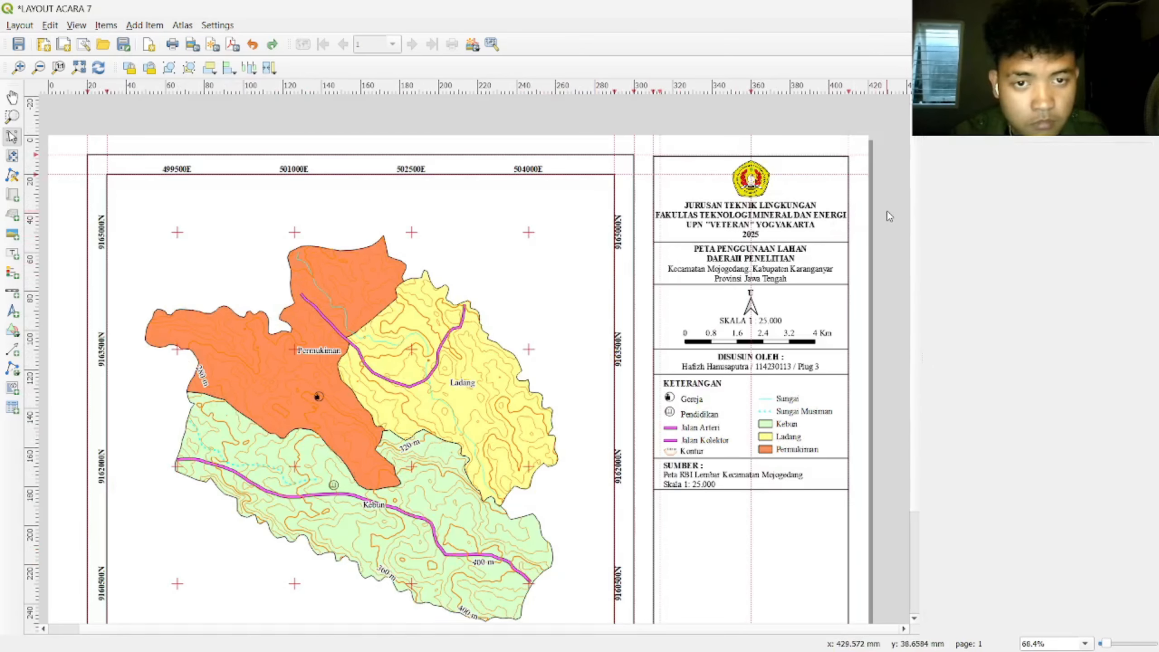
pyautogui.click(878, 272)
pyautogui.scroll(2, 705, 532)
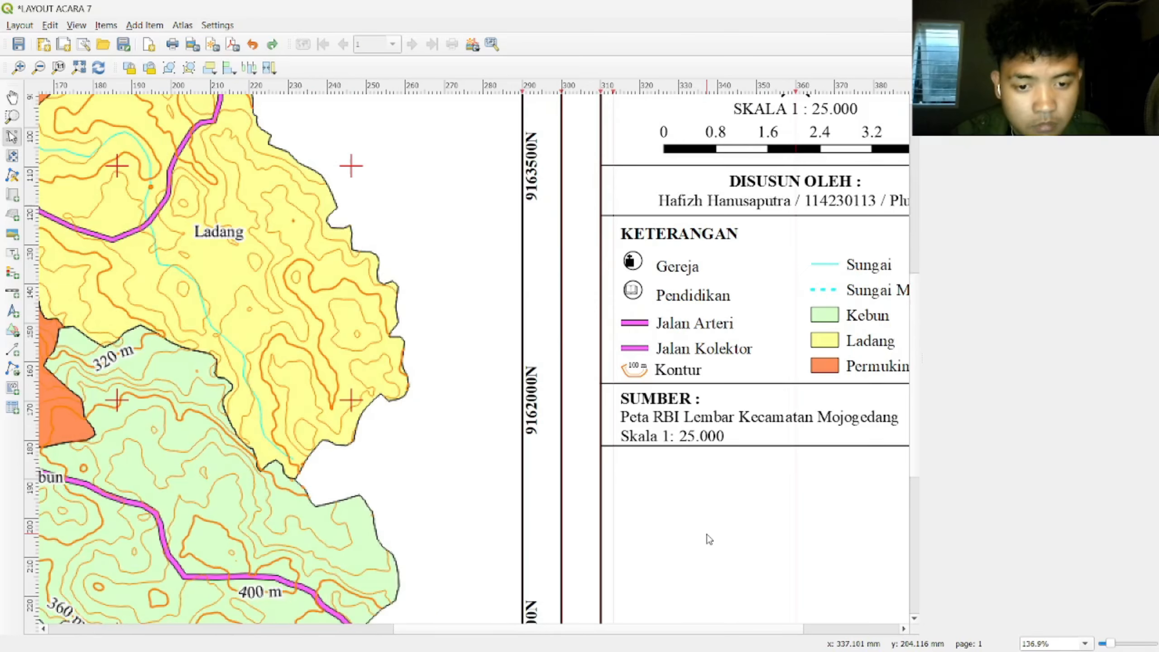
pyautogui.click(585, 365)
pyautogui.click(585, 359)
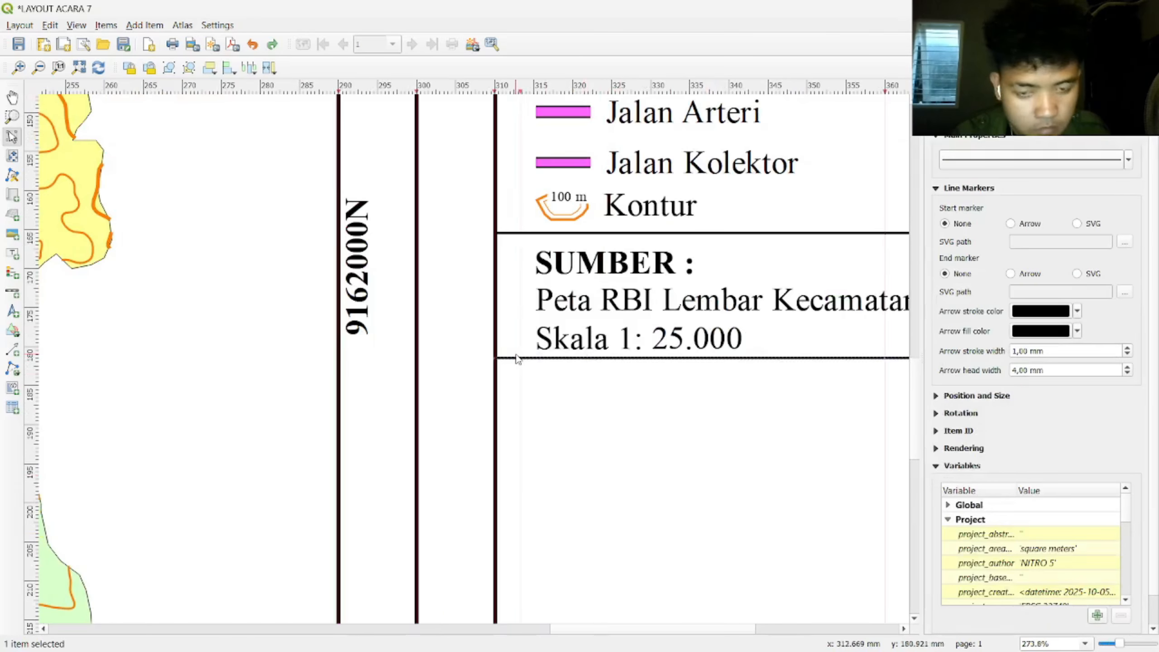
# Step: Lower the SUMBER divider slightly, leaving a small gap below Skala 1: 25.000
pyautogui.press('Down')
pyautogui.click(440, 363)
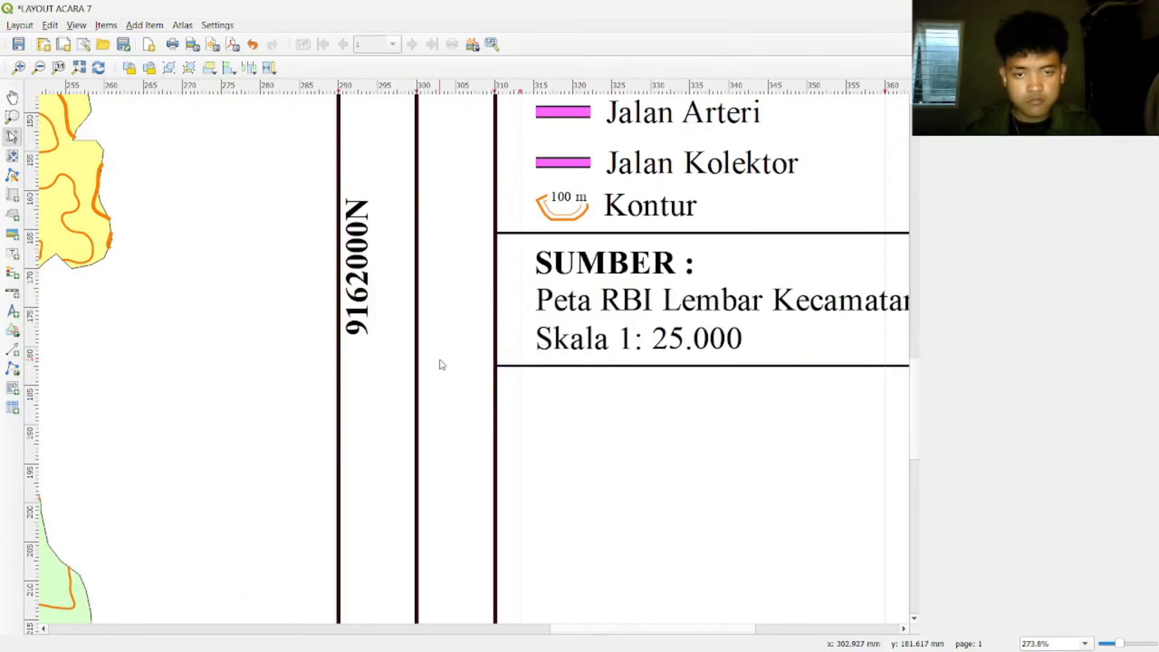
pyautogui.scroll(-2, 574, 370)
pyautogui.scroll(1, 774, 379)
pyautogui.hscroll(3, 629, 375)
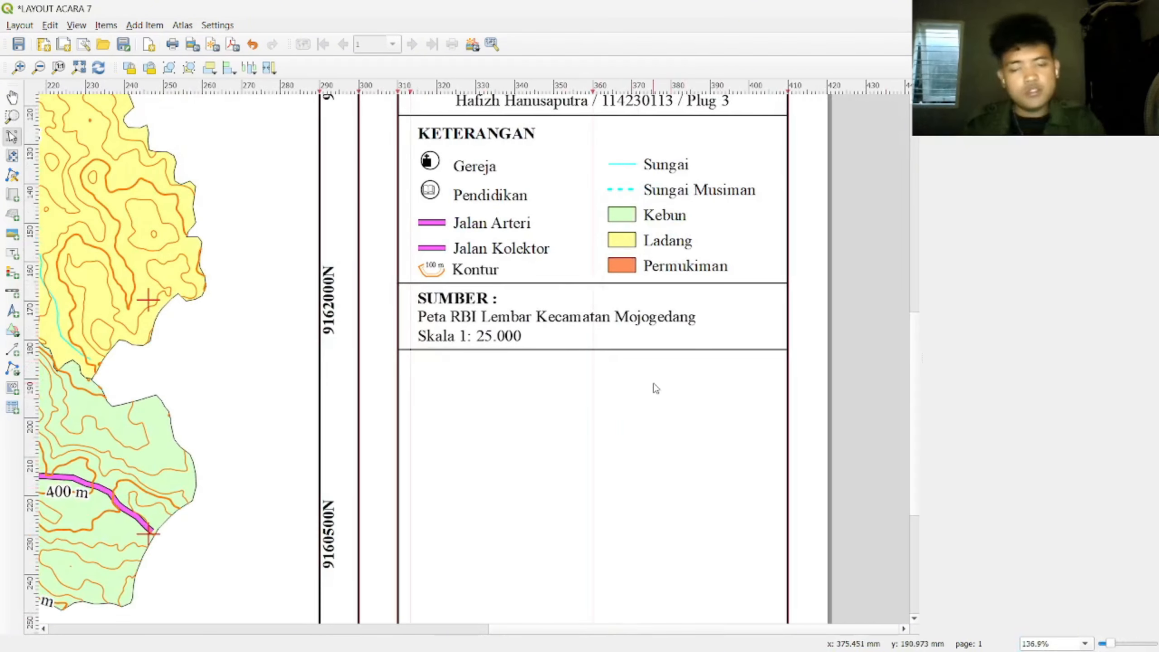
# Step: Duplicate the SUMBER : heading and place the copy below the SUMBER block
pyautogui.click(454, 297)
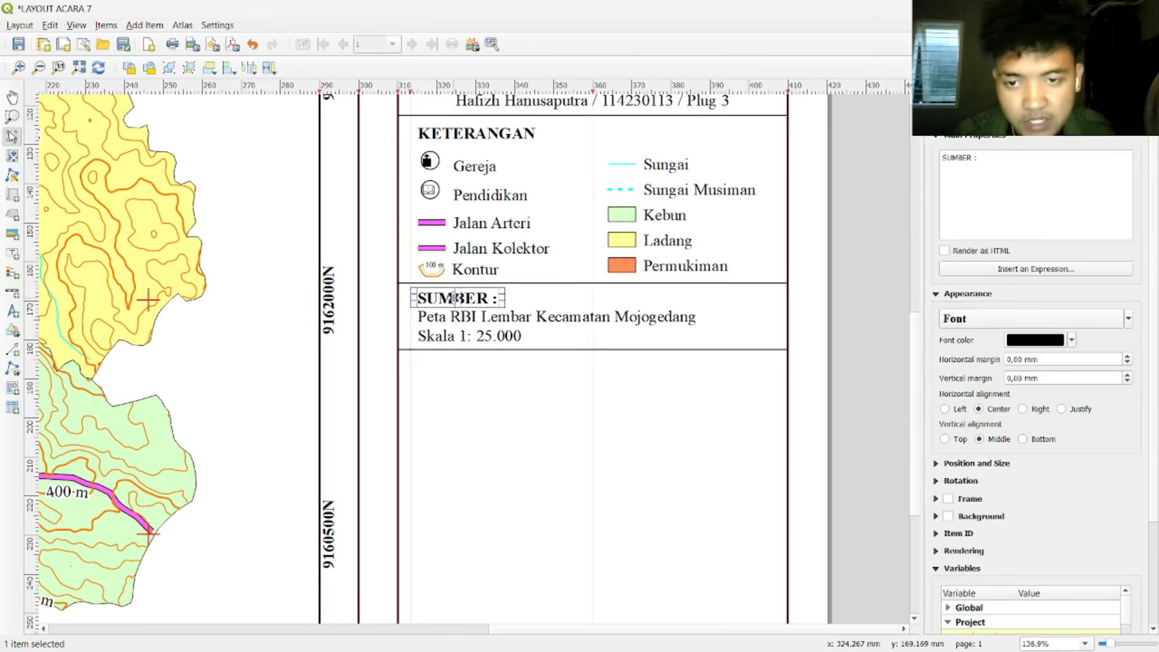
pyautogui.hotkey('ctrl', 'c')
pyautogui.hotkey('ctrl', 'v')
pyautogui.moveTo(593, 338); pyautogui.dragTo(460, 367)
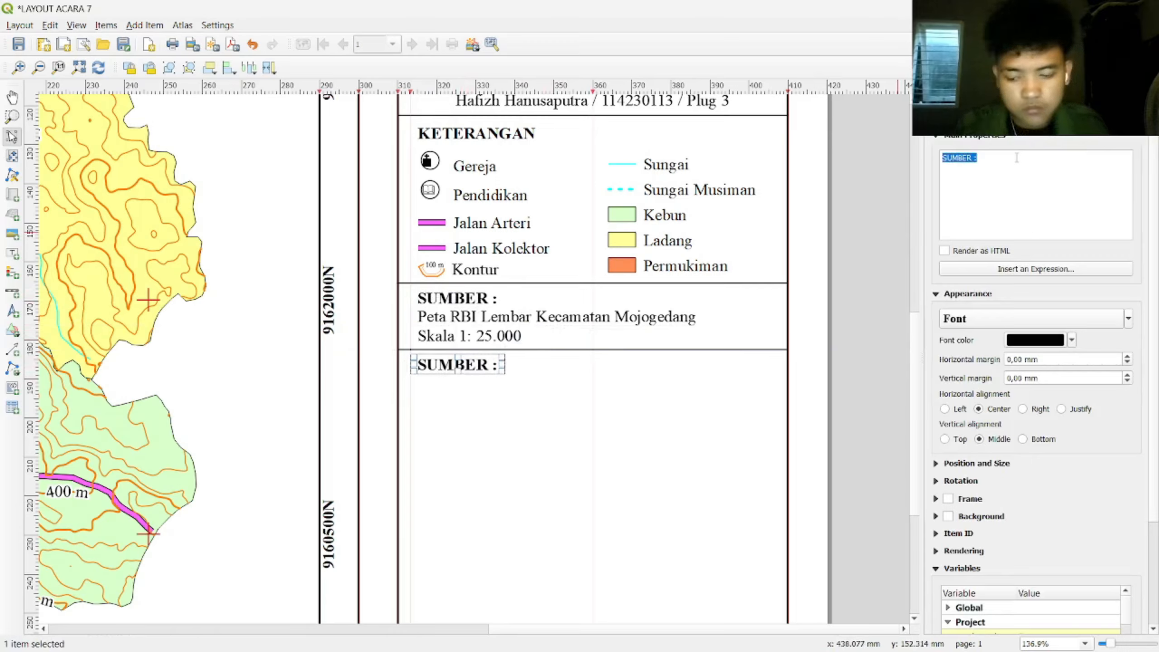
# Step: Change the copy's text to 'SISTEM KOORDINAT PETA :' and size its box to fit one line
pyautogui.write('si')
pyautogui.press('capslock')
pyautogui.press('BackSpace')
pyautogui.press('BackSpace')
pyautogui.write('SIS')
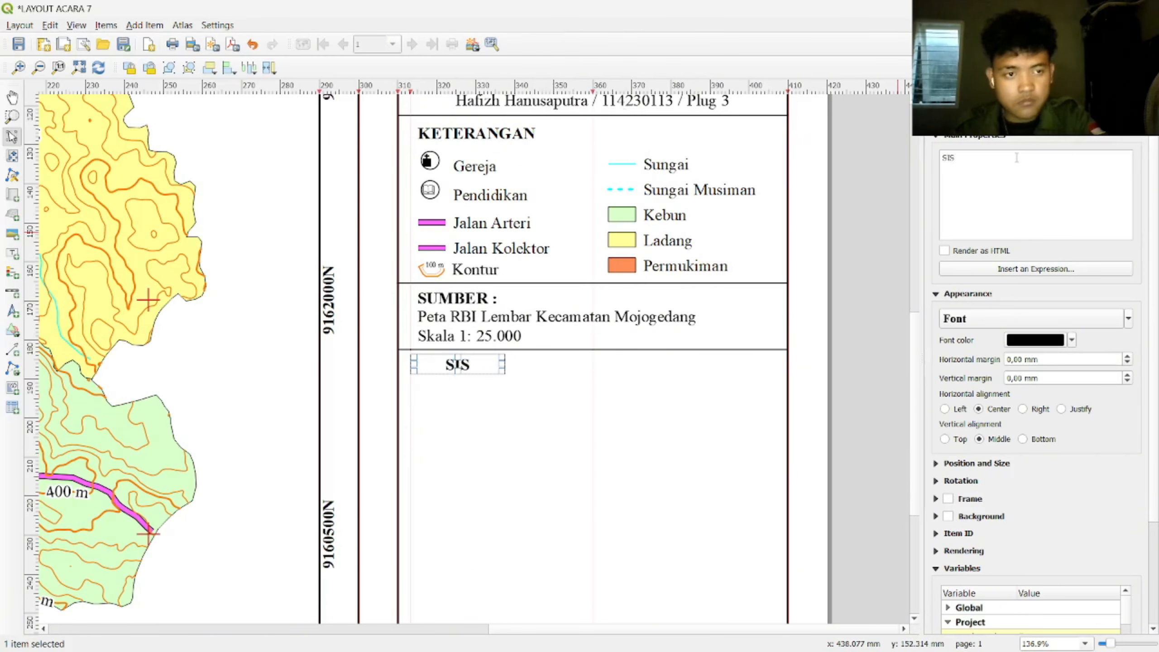
pyautogui.write('TEM KOORDINAT PETA')
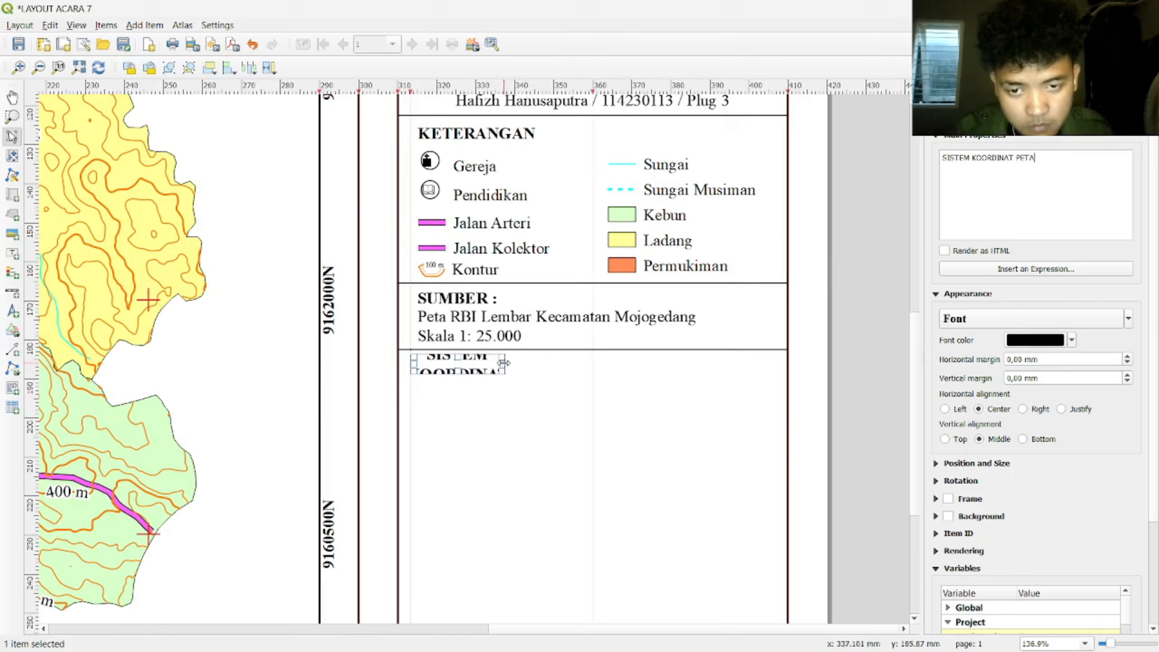
pyautogui.moveTo(504, 362); pyautogui.dragTo(671, 363)
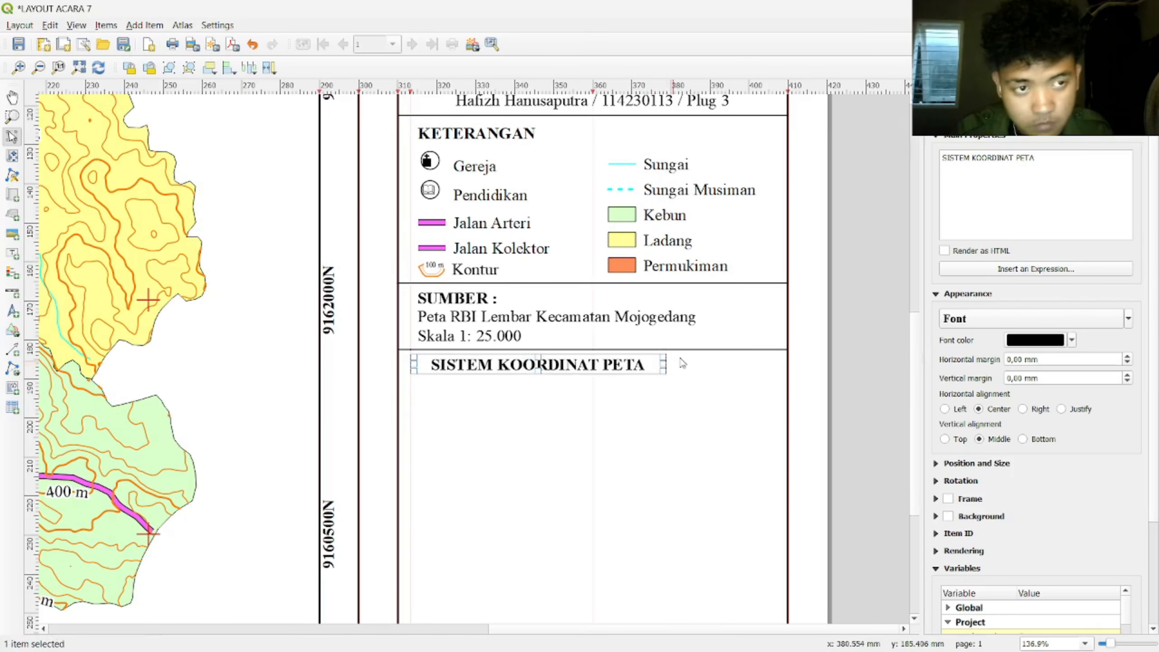
pyautogui.write(':')
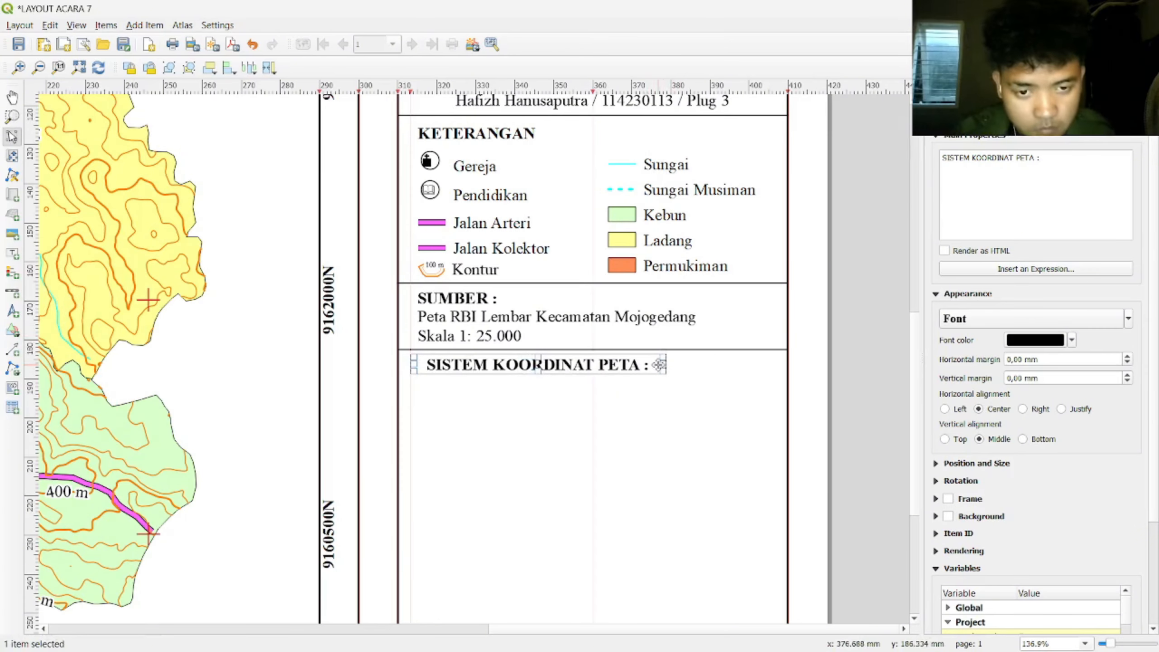
pyautogui.moveTo(664, 364); pyautogui.dragTo(605, 366)
pyautogui.moveTo(605, 365); pyautogui.dragTo(604, 367)
# Step: Align the SISTEM KOORDINAT PETA : heading with the left guide
pyautogui.click(485, 404)
pyautogui.scroll(3, 484, 403)
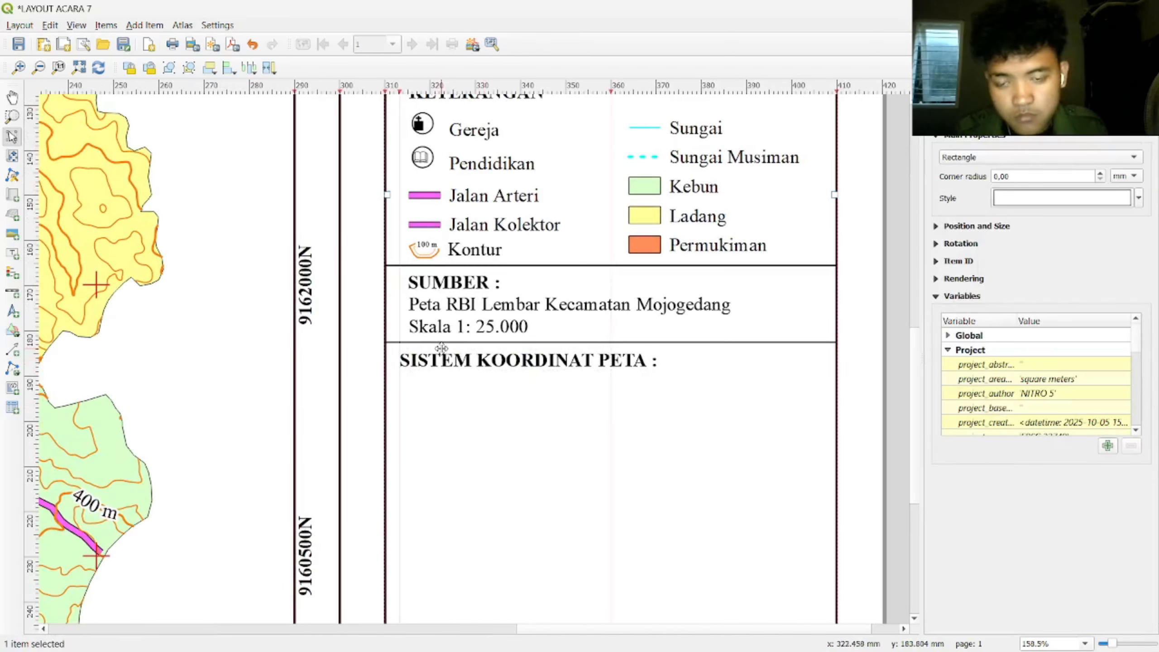
pyautogui.scroll(2, 452, 383)
pyautogui.click(445, 359)
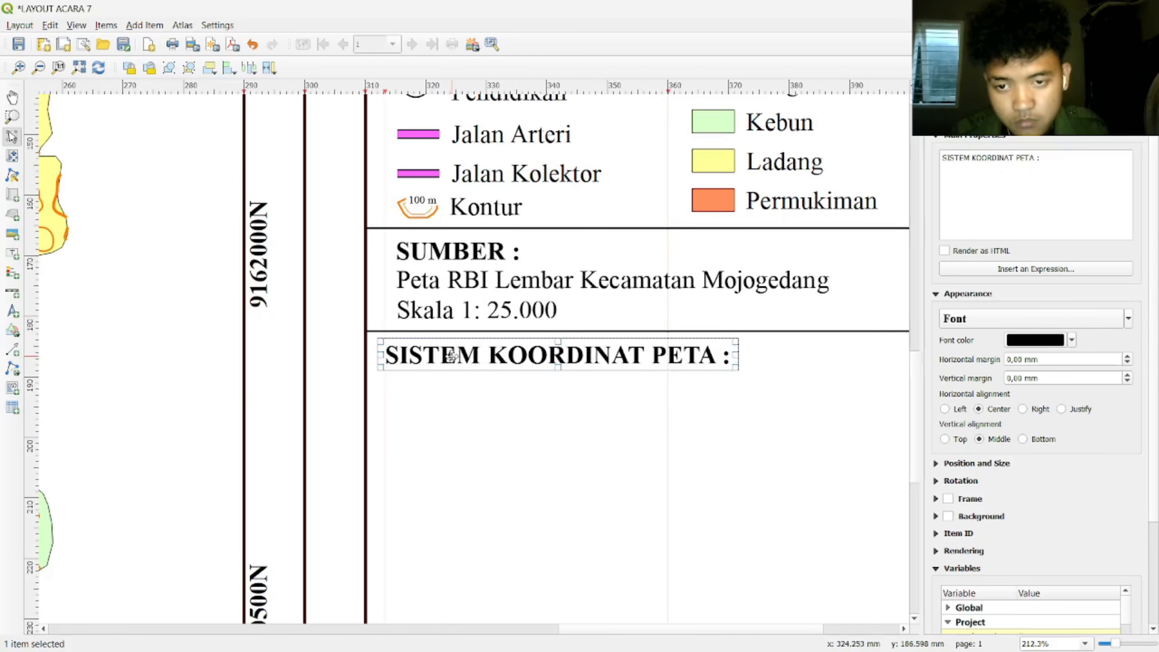
pyautogui.moveTo(457, 356); pyautogui.dragTo(467, 361)
pyautogui.moveTo(468, 361); pyautogui.dragTo(456, 356)
# Step: Undo the accidental frame shift and copy the SUMBER divider below the coordinate details
pyautogui.click(479, 415)
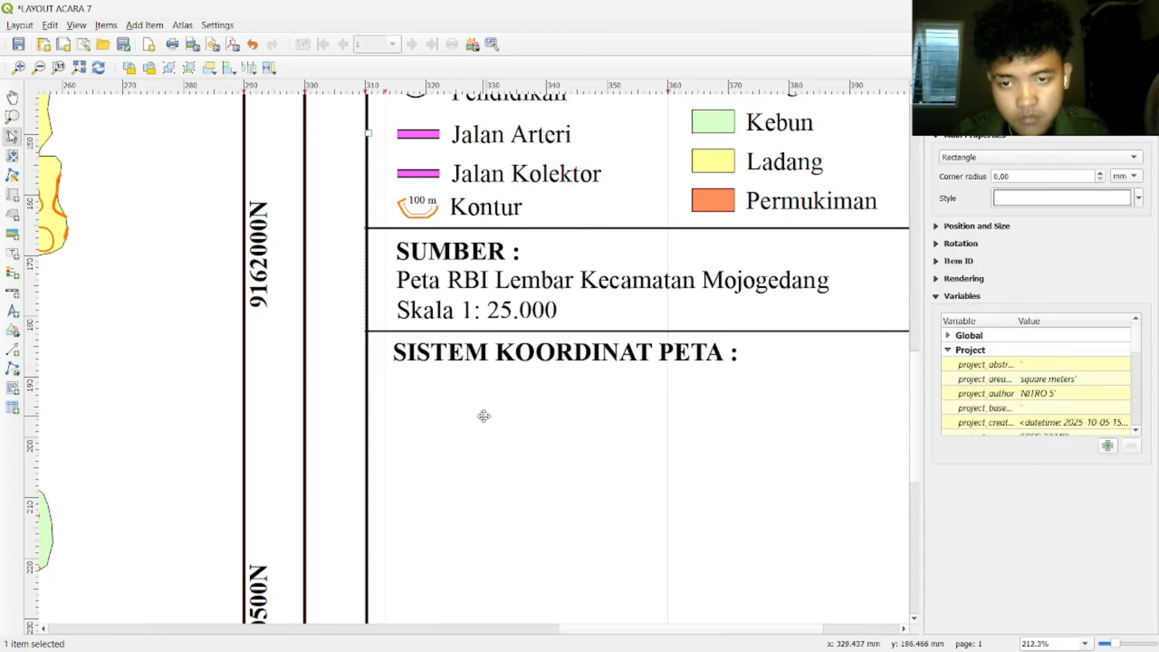
pyautogui.hotkey('ctrl', 'z')
pyautogui.scroll(-1, 463, 461)
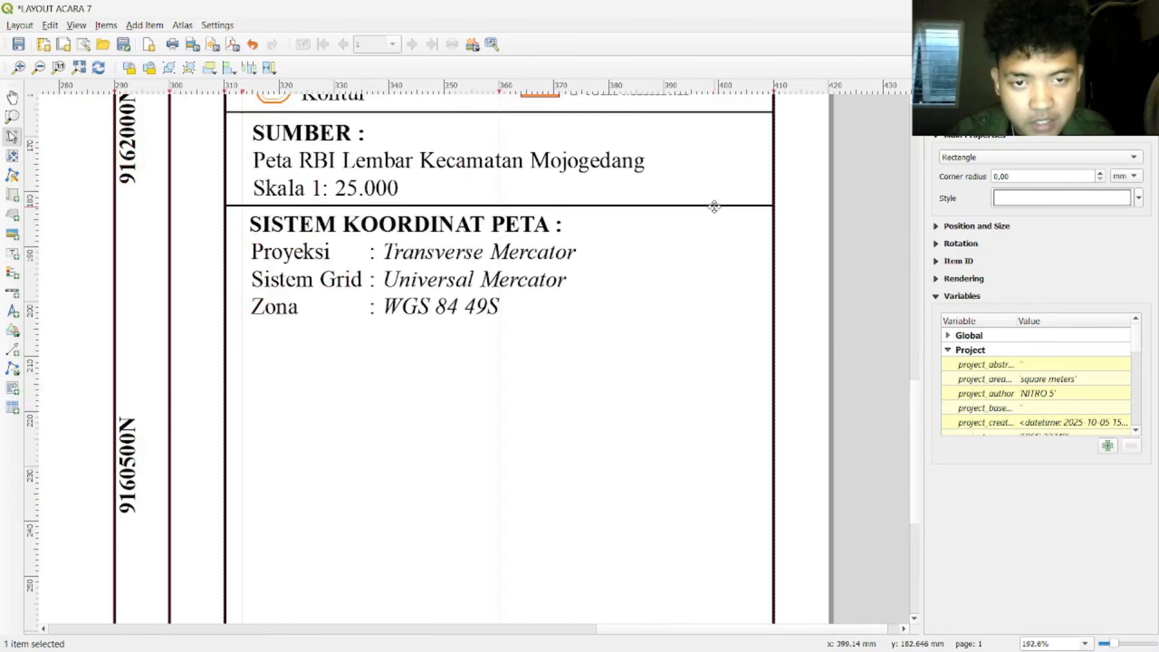
pyautogui.click(715, 206)
pyautogui.moveTo(716, 205); pyautogui.dragTo(302, 327)
pyautogui.click(880, 305)
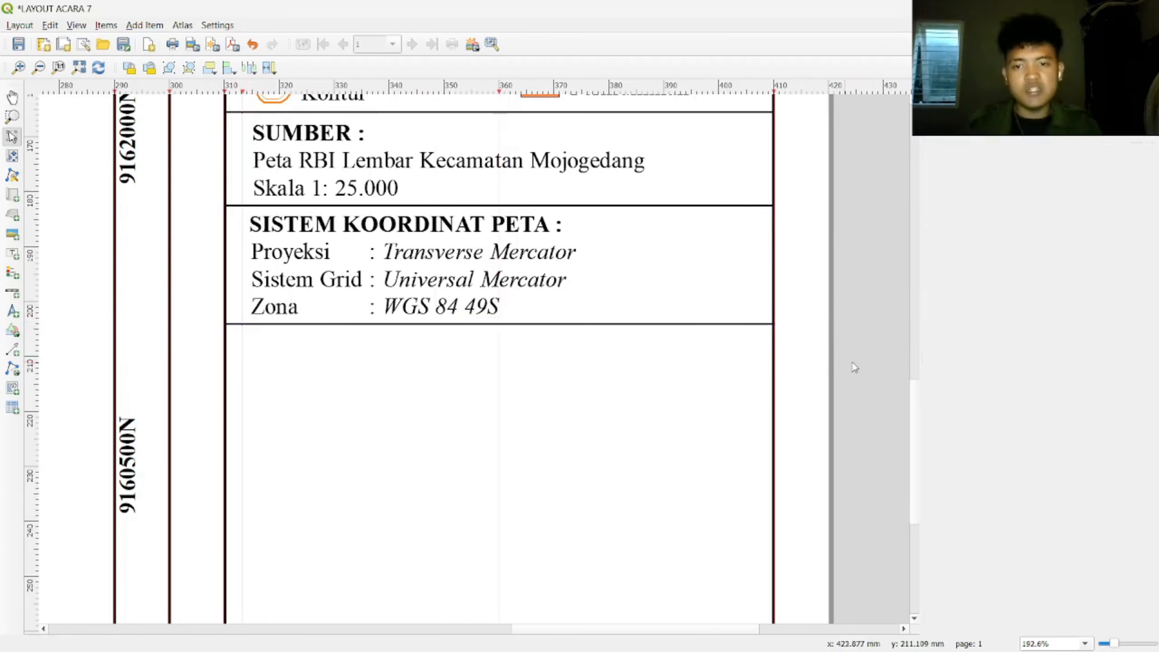
# Step: Place a copy of the SISTEM KOORDINAT PETA : heading below the new divider
pyautogui.scroll(3, 892, 358)
pyautogui.scroll(-4, 892, 358)
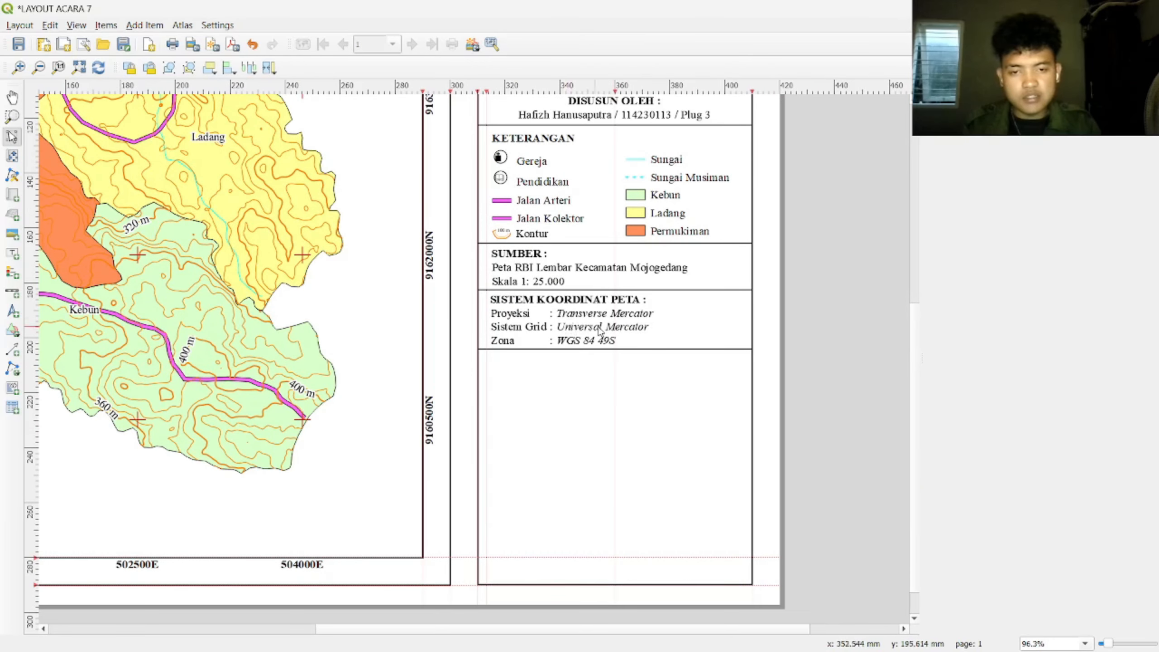
pyautogui.click(606, 298)
pyautogui.moveTo(606, 295); pyautogui.dragTo(646, 362)
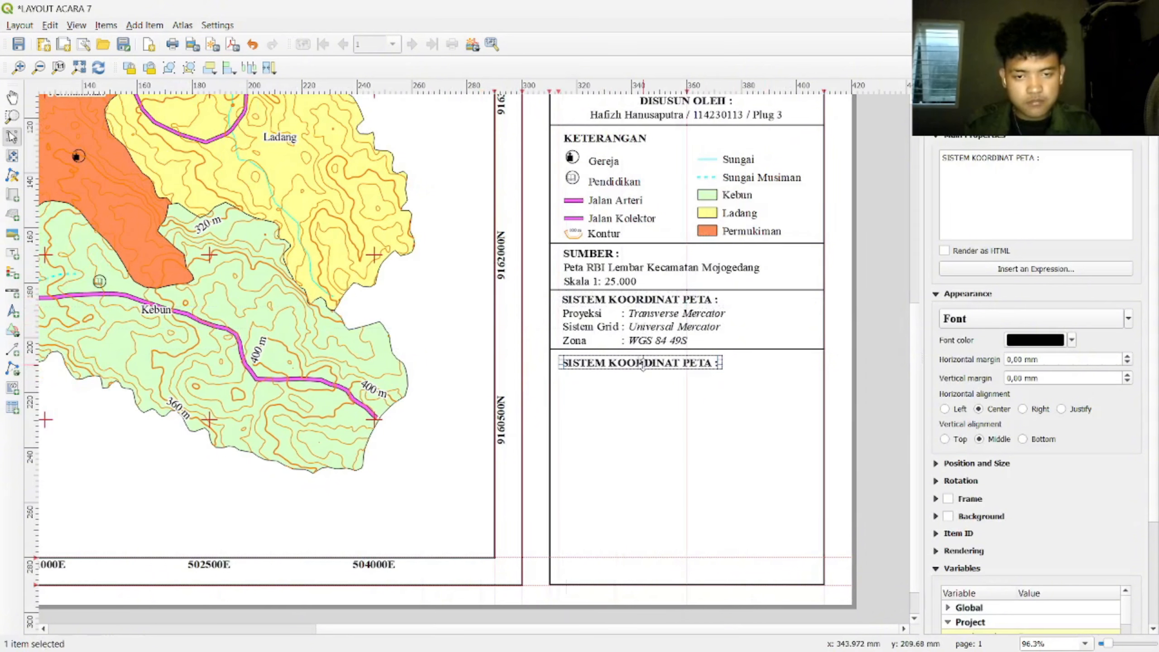
# Step: Change the duplicated heading's text to 'INSET :'
pyautogui.moveTo(1033, 158); pyautogui.dragTo(933, 158)
pyautogui.click(1068, 160)
pyautogui.moveTo(1037, 158); pyautogui.dragTo(884, 157)
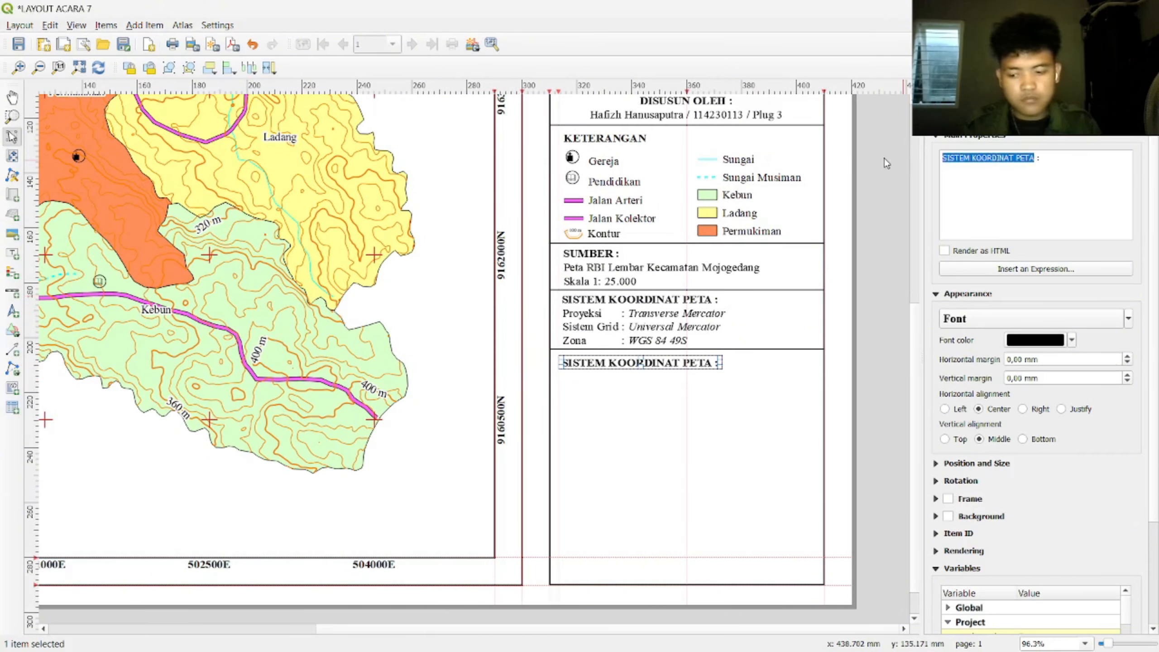
pyautogui.write('INSET')
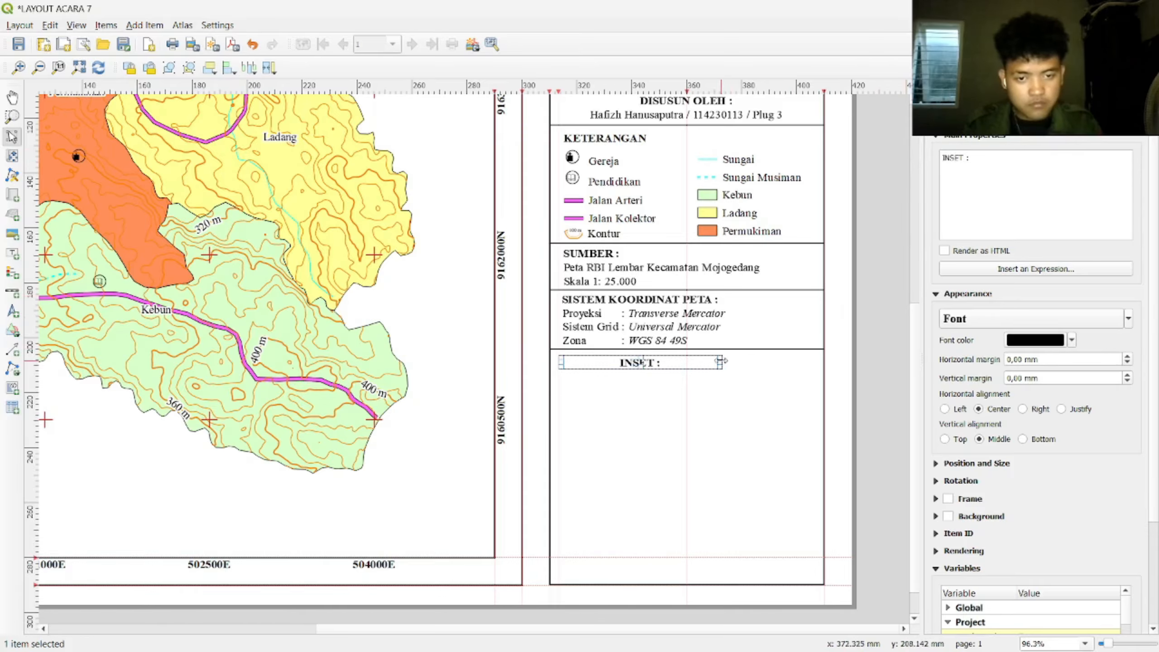
# Step: Resize the INSET : label box to fit its text, undoing one over-narrowing
pyautogui.moveTo(720, 363); pyautogui.dragTo(659, 370)
pyautogui.scroll(4, 660, 373)
pyautogui.scroll(-1, 660, 375)
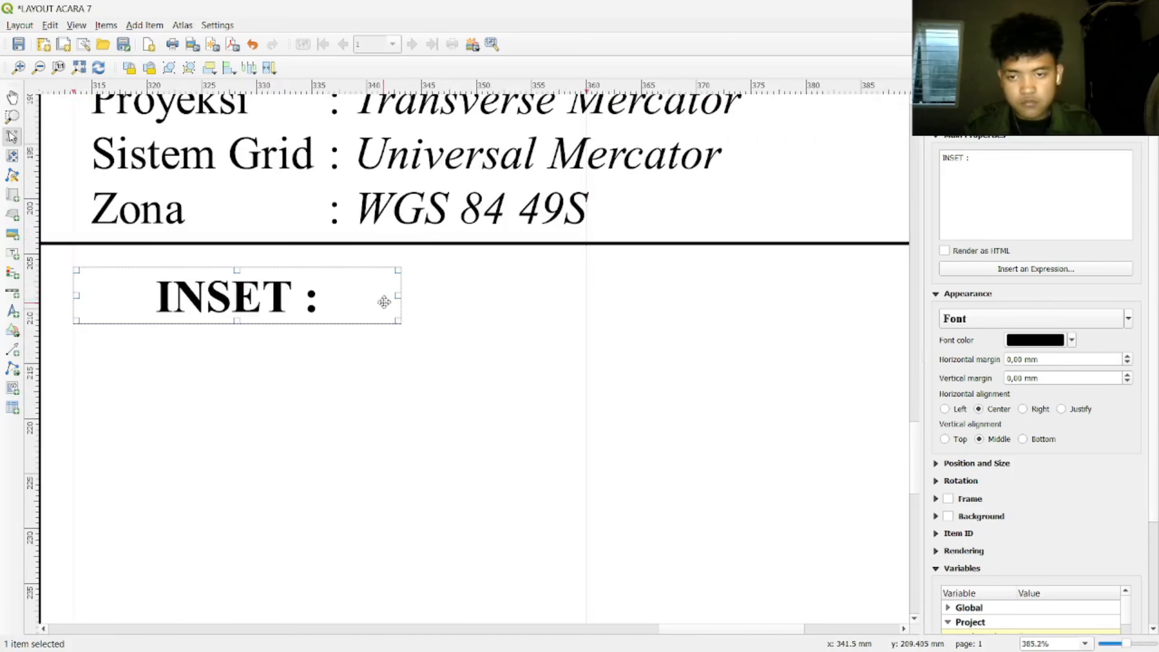
pyautogui.moveTo(332, 301); pyautogui.dragTo(329, 301)
pyautogui.click(313, 302)
pyautogui.moveTo(401, 296); pyautogui.dragTo(269, 297)
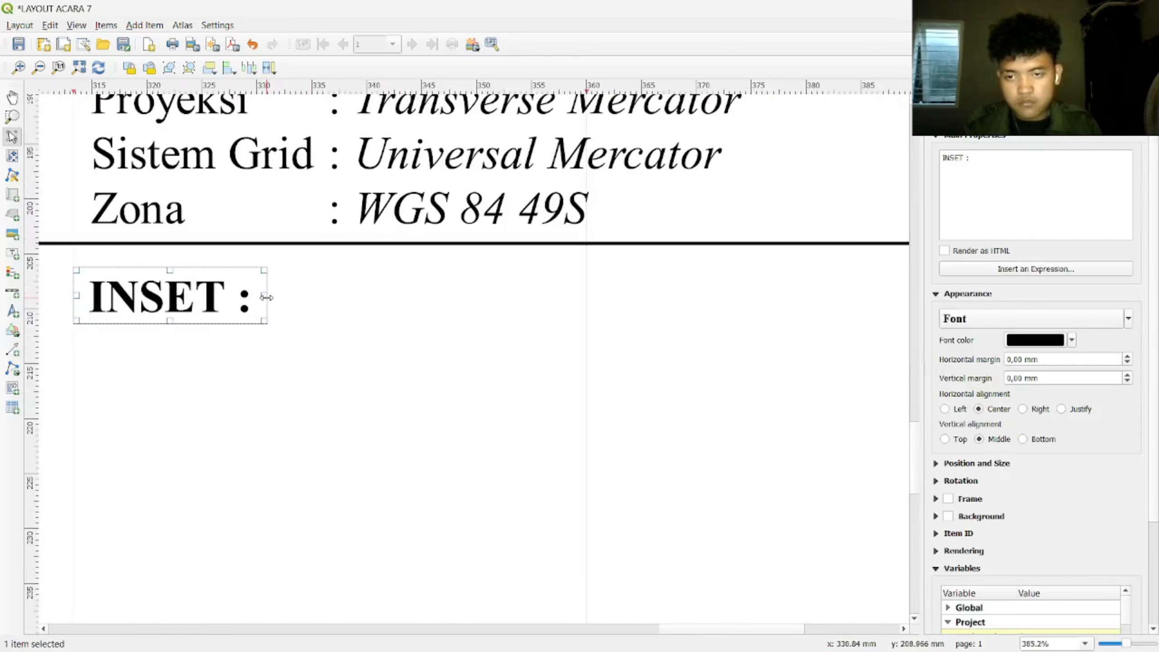
pyautogui.scroll(-2, 269, 299)
pyautogui.hotkey('ctrl', 'z')
pyautogui.click(270, 301)
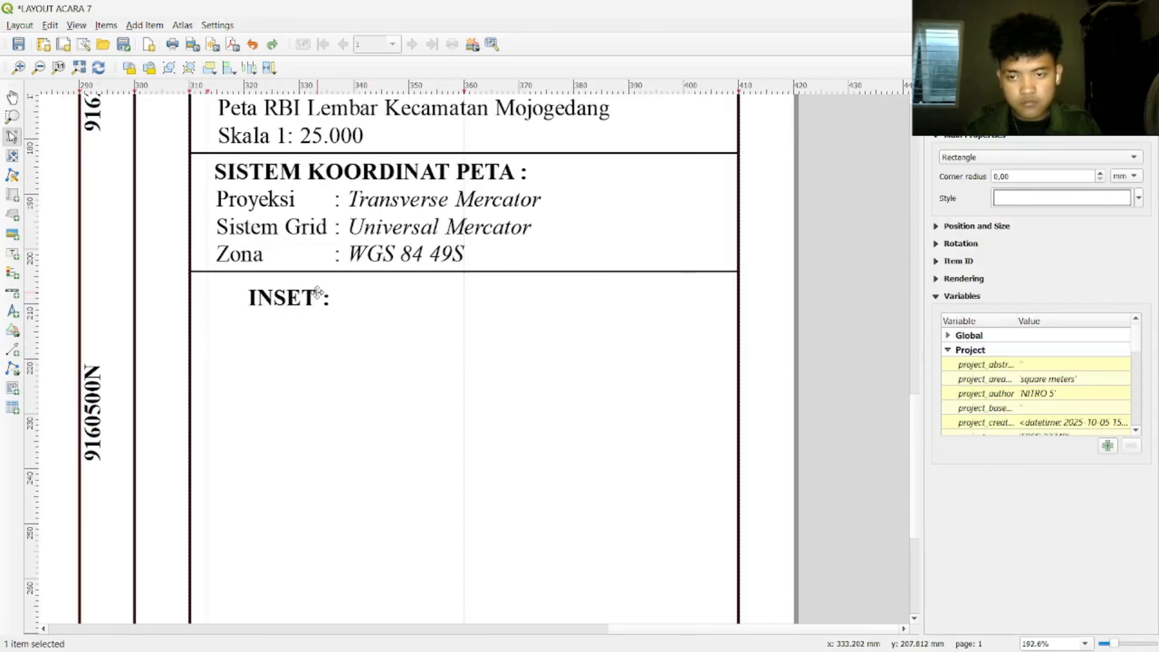
pyautogui.click(317, 295)
pyautogui.scroll(2, 313, 303)
pyautogui.moveTo(550, 278); pyautogui.dragTo(400, 276)
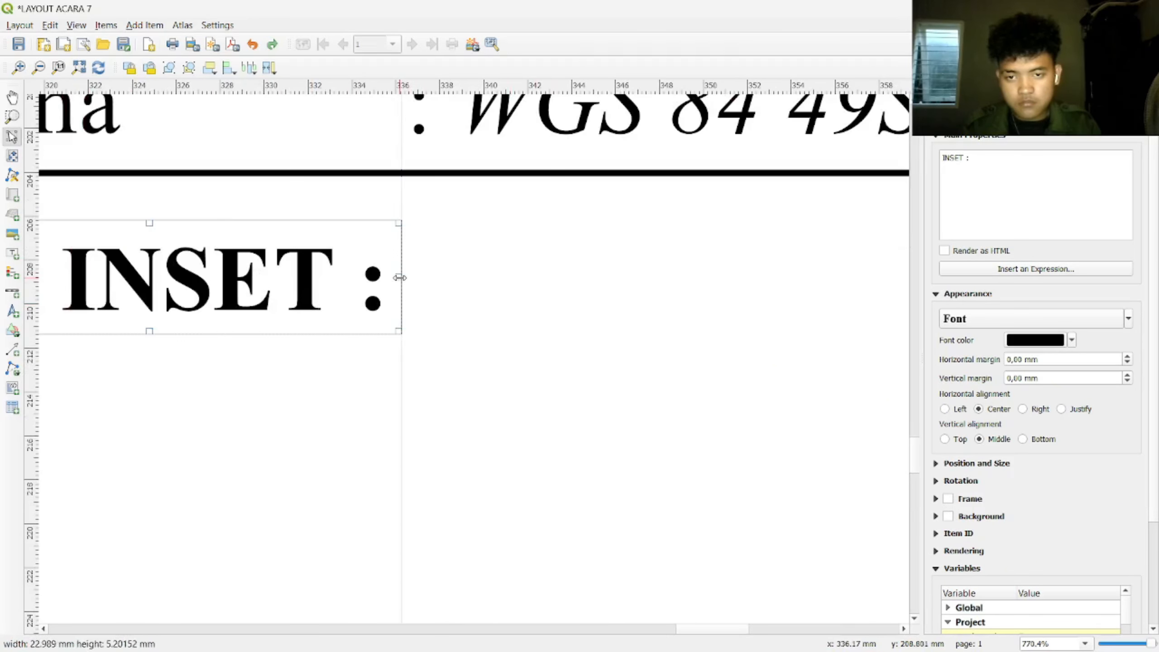
pyautogui.scroll(-4, 315, 299)
pyautogui.scroll(4, 153, 306)
pyautogui.scroll(-2, 675, 276)
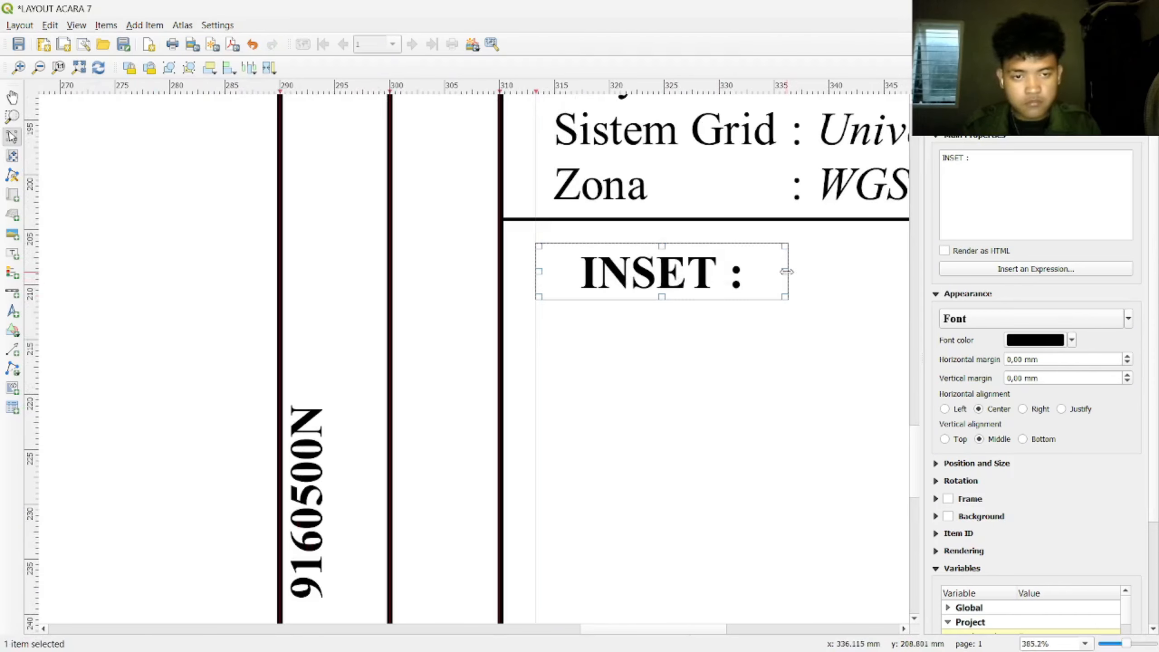
pyautogui.moveTo(787, 271); pyautogui.dragTo(705, 271)
# Step: Widen the INSET : label slightly to the left and nudge it up one step
pyautogui.click(653, 374)
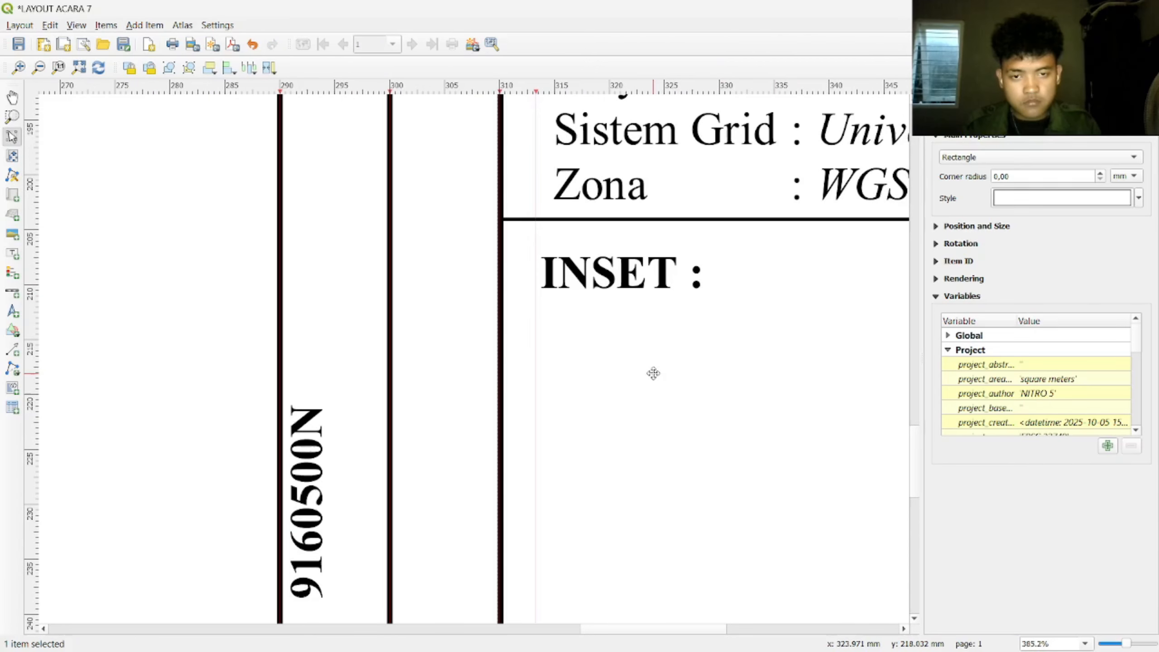
pyautogui.scroll(-2, 653, 374)
pyautogui.scroll(1, 737, 384)
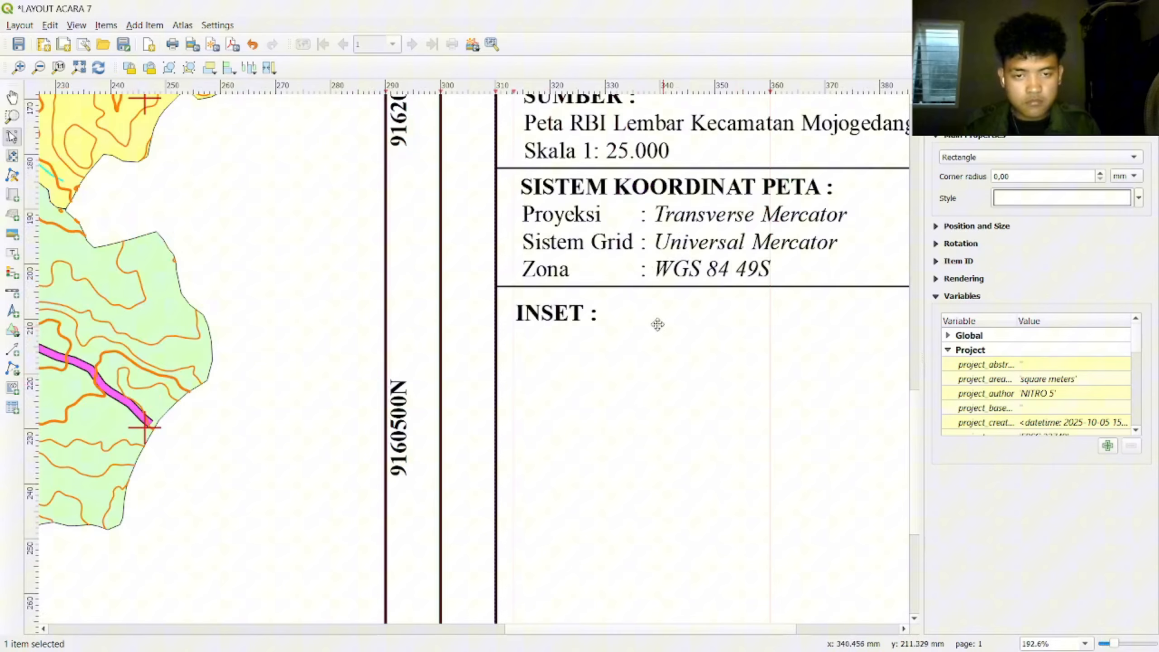
pyautogui.click(549, 319)
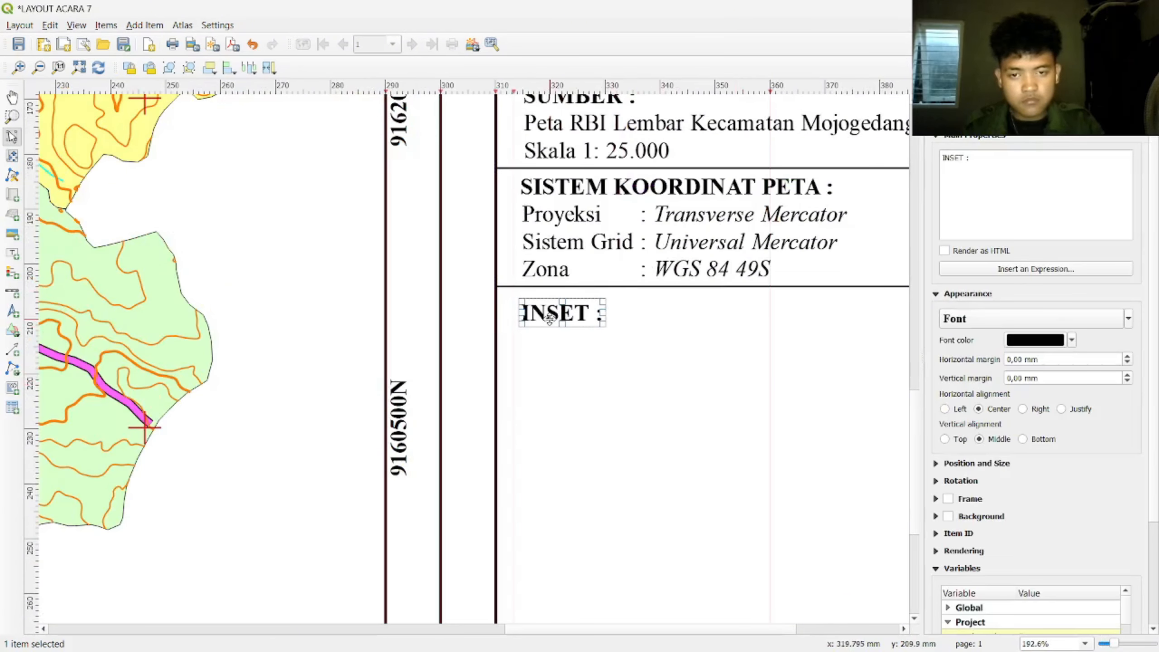
pyautogui.moveTo(520, 312); pyautogui.dragTo(515, 312)
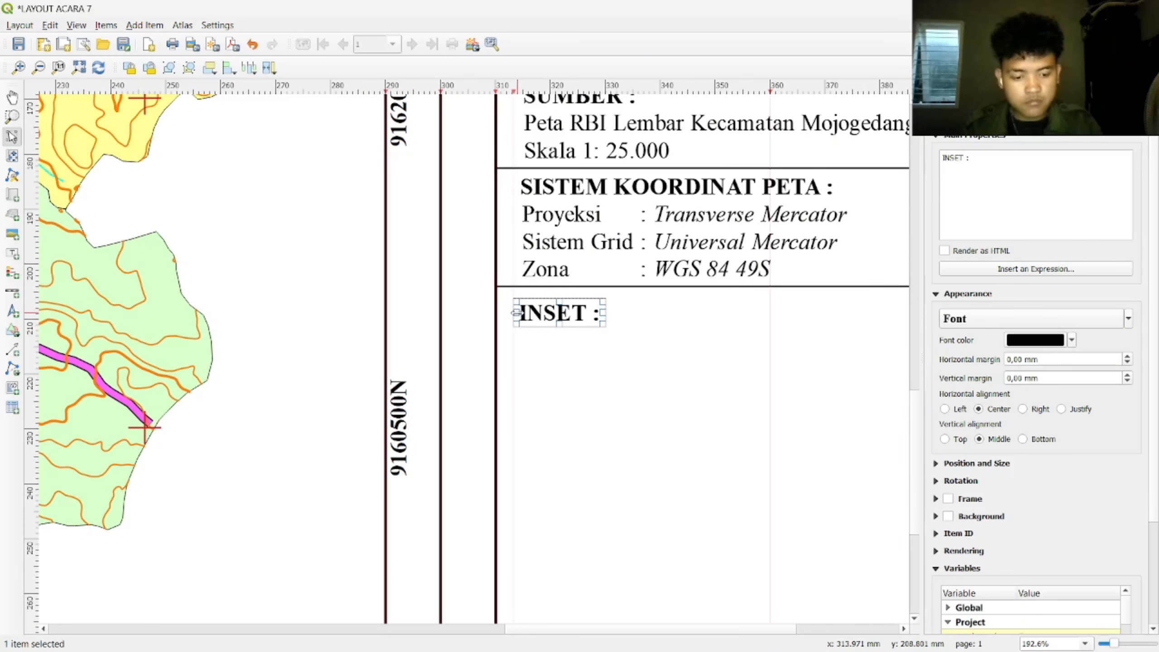
pyautogui.press('Up')
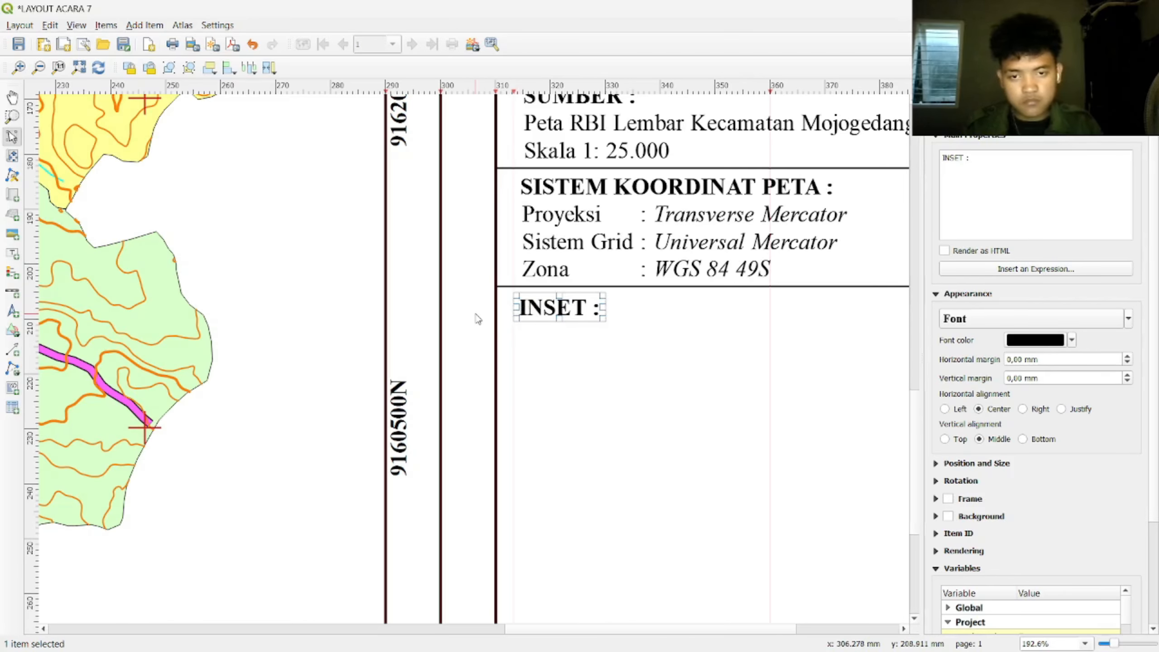
pyautogui.click(478, 318)
pyautogui.scroll(-1, 706, 321)
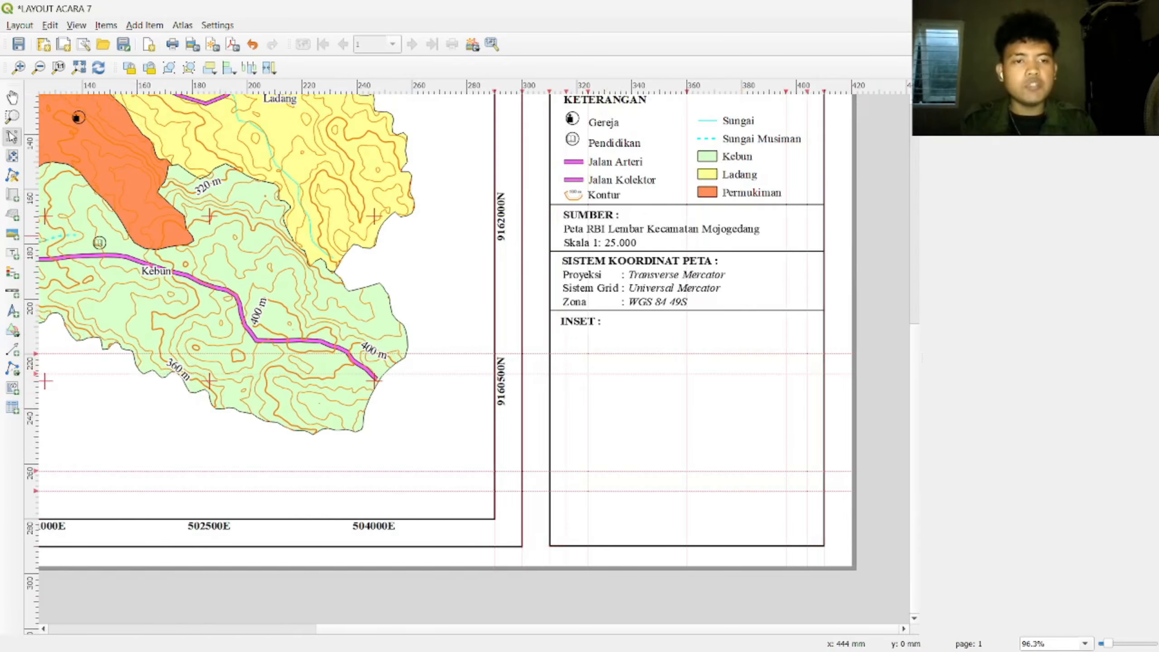
# Step: Enable Lock layers and Lock styles for layers on Map 1, then return to the main window
pyautogui.click(941, 88)
pyautogui.click(995, 530)
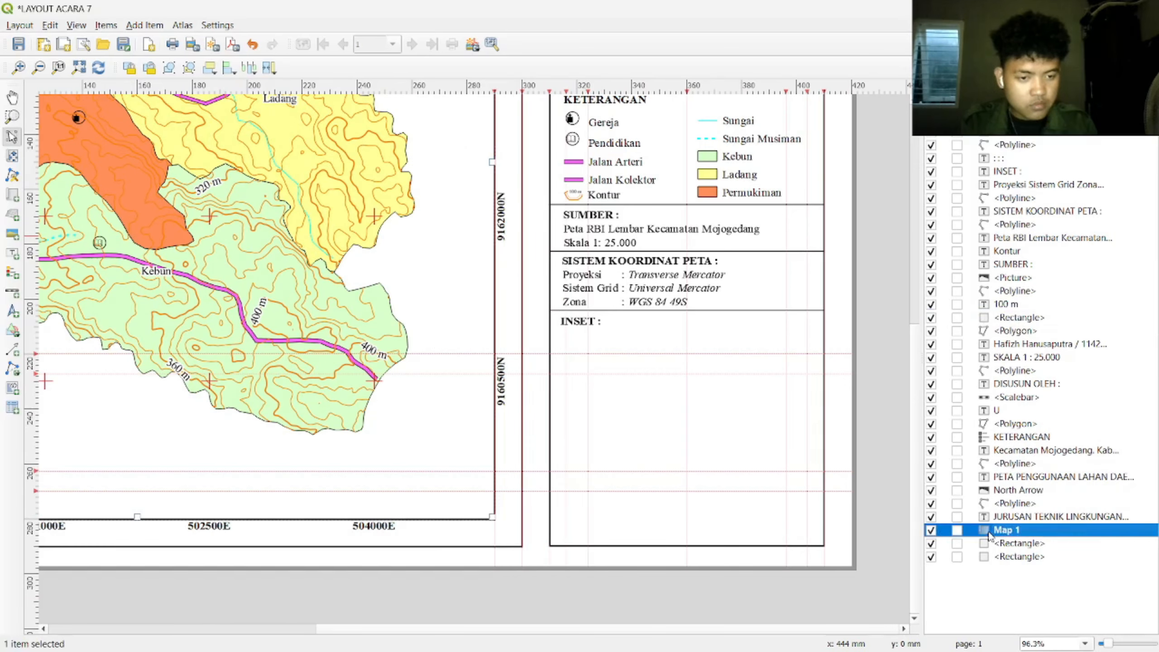
pyautogui.rightClick(995, 530)
pyautogui.click(1032, 558)
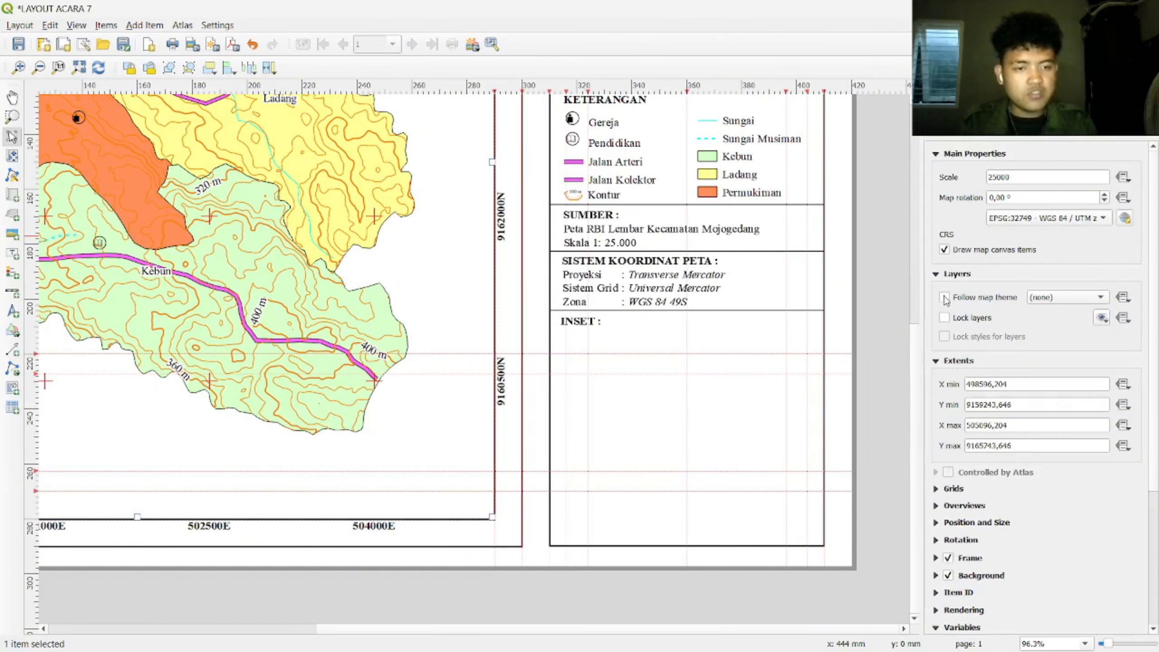
pyautogui.click(944, 319)
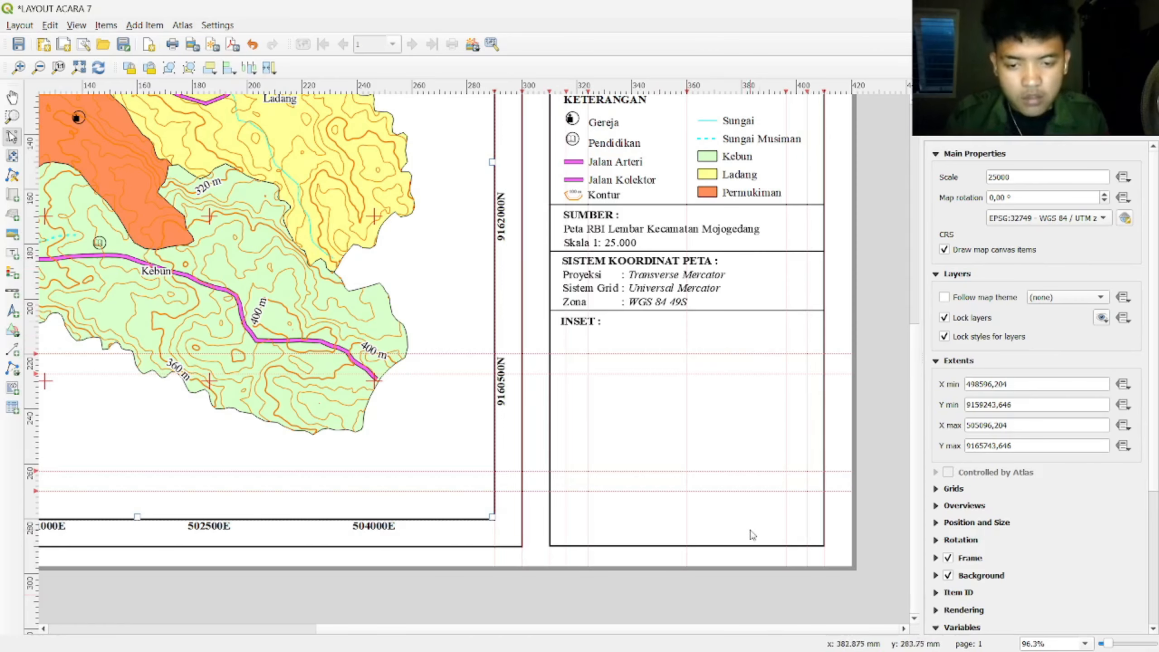
pyautogui.hotkey('alt', 'Tab')
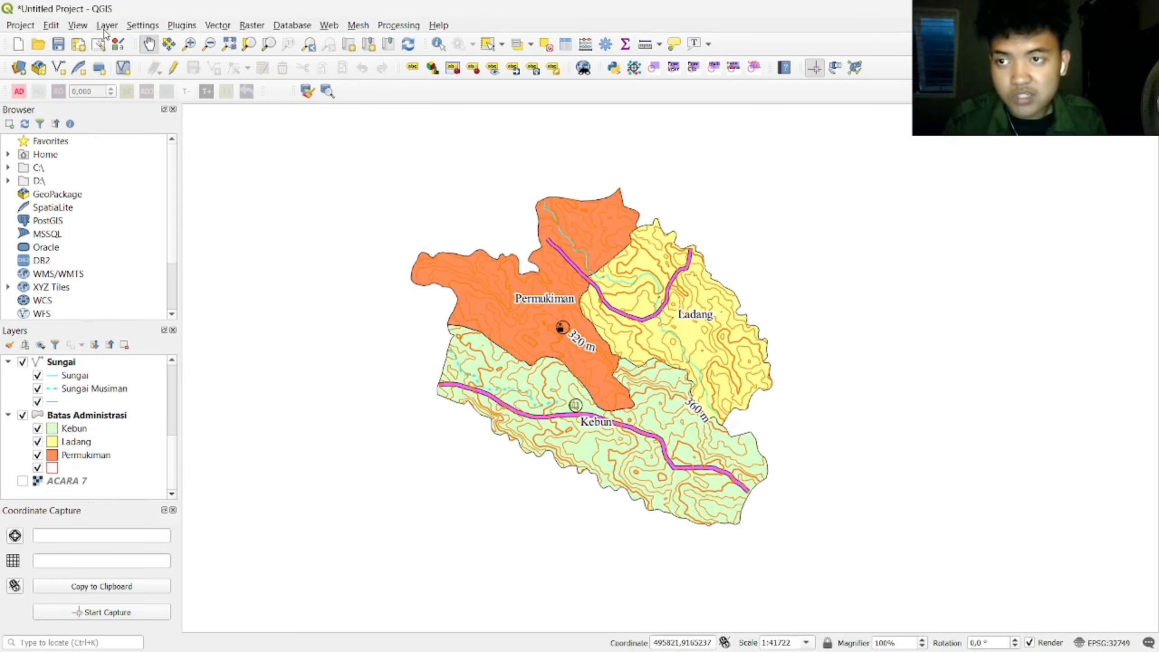
# Step: Add INDONESIA_KAB.shp from the course data folder as a vector layer
pyautogui.click(106, 25)
pyautogui.moveTo(274, 75)
pyautogui.click(388, 77)
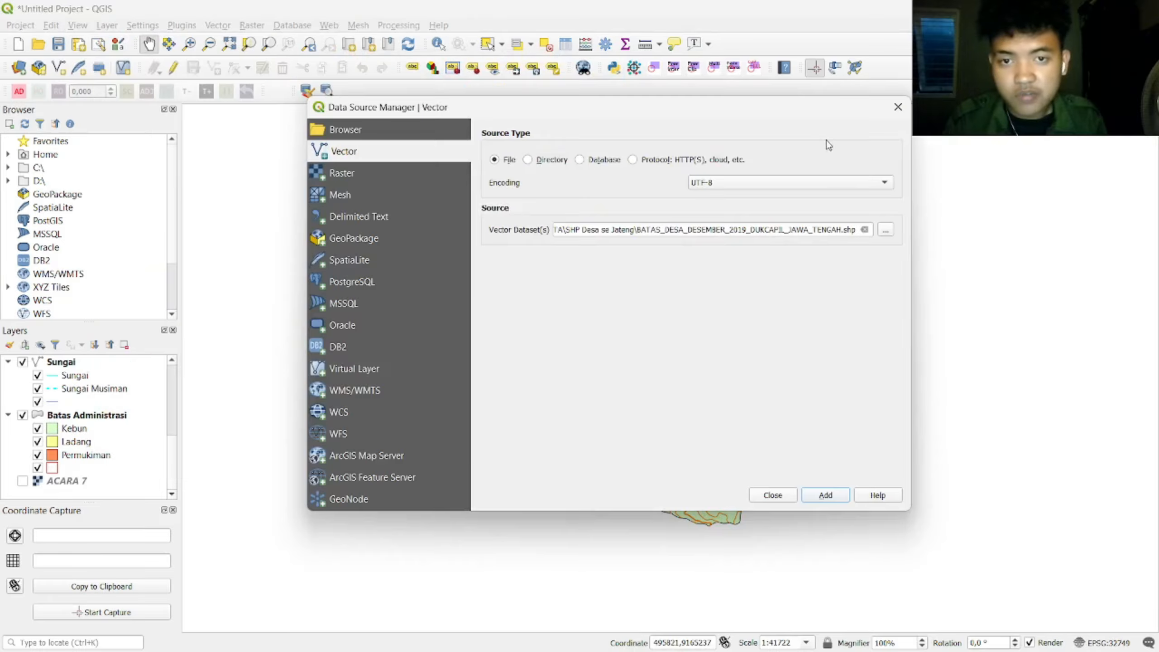
pyautogui.click(886, 230)
pyautogui.click(379, 384)
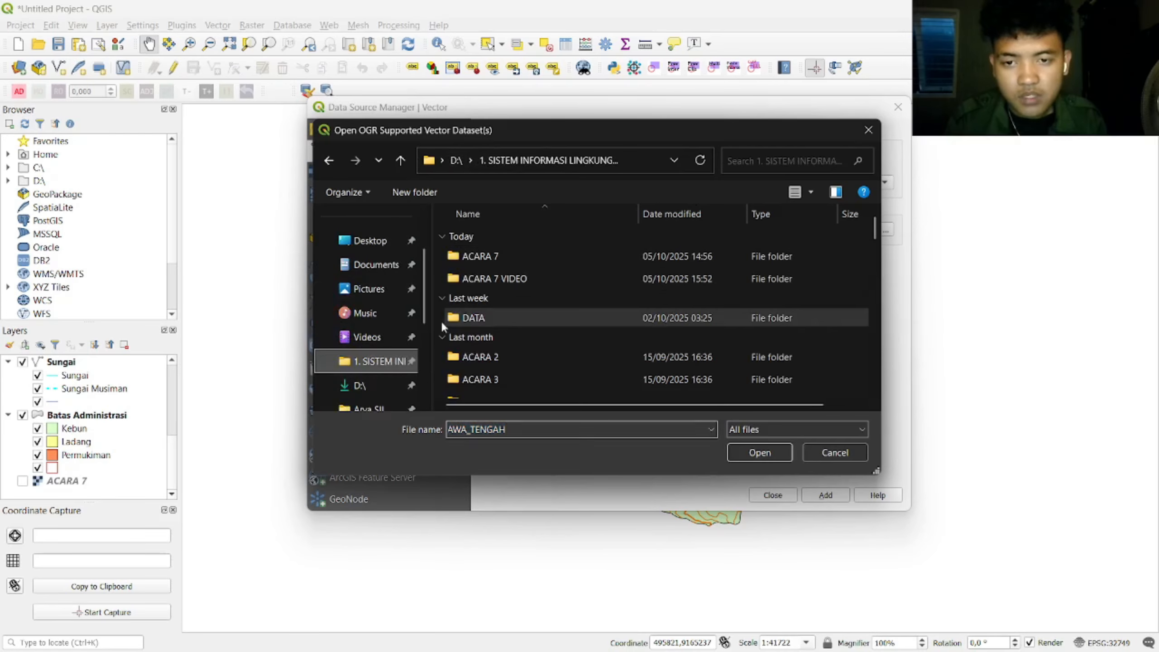
pyautogui.scroll(-1, 371, 367)
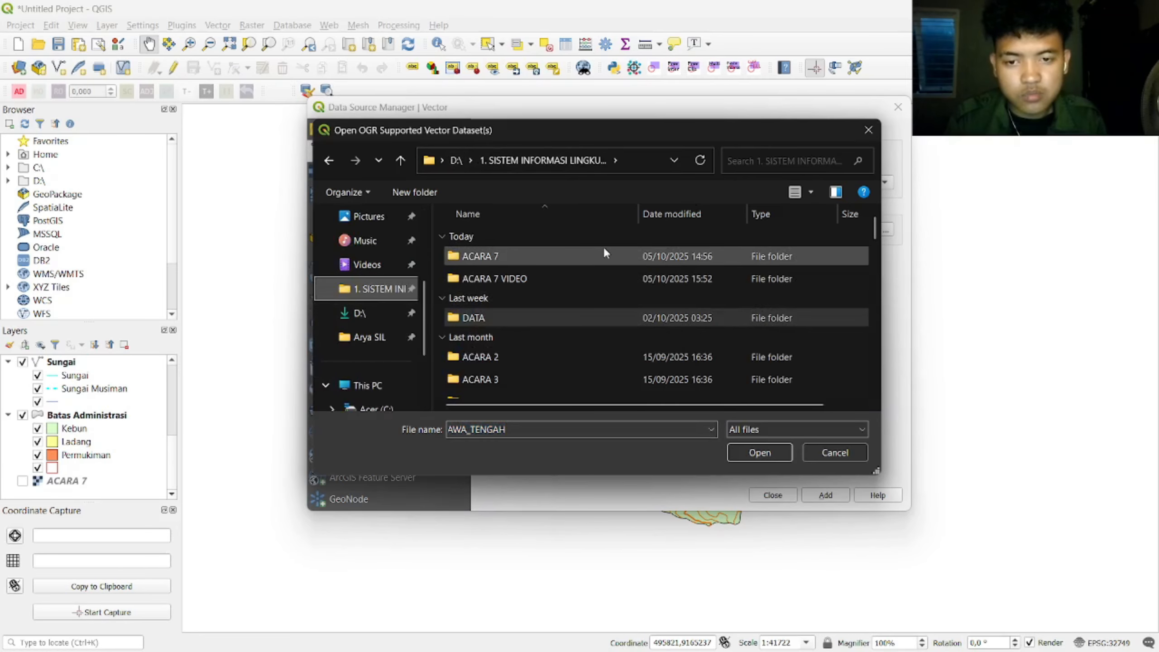
pyautogui.press('Escape')
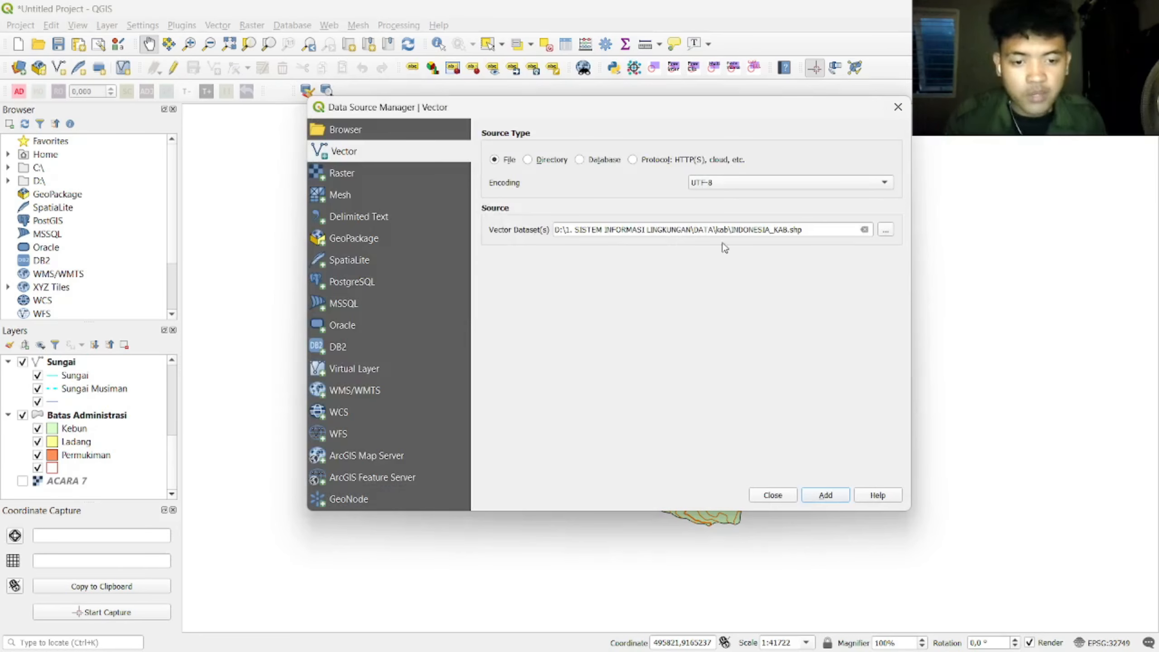
pyautogui.click(826, 496)
# Step: Close the data source manager and bring Java into view on the map
pyautogui.click(773, 495)
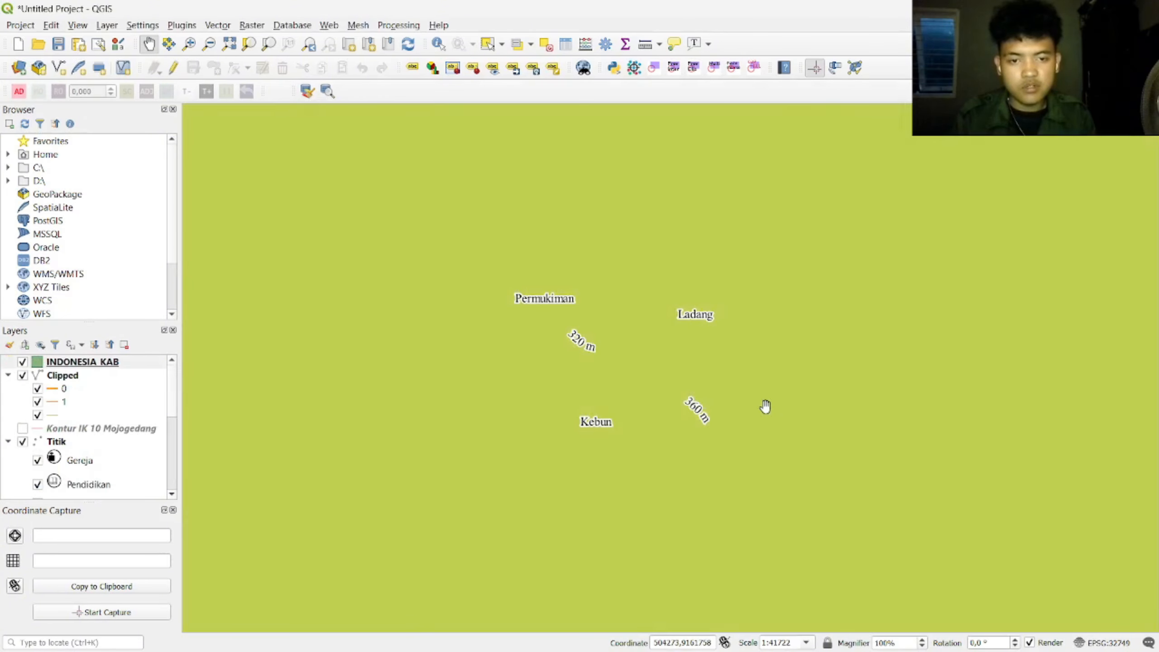
pyautogui.scroll(-9, 766, 406)
pyautogui.moveTo(945, 388); pyautogui.dragTo(698, 389)
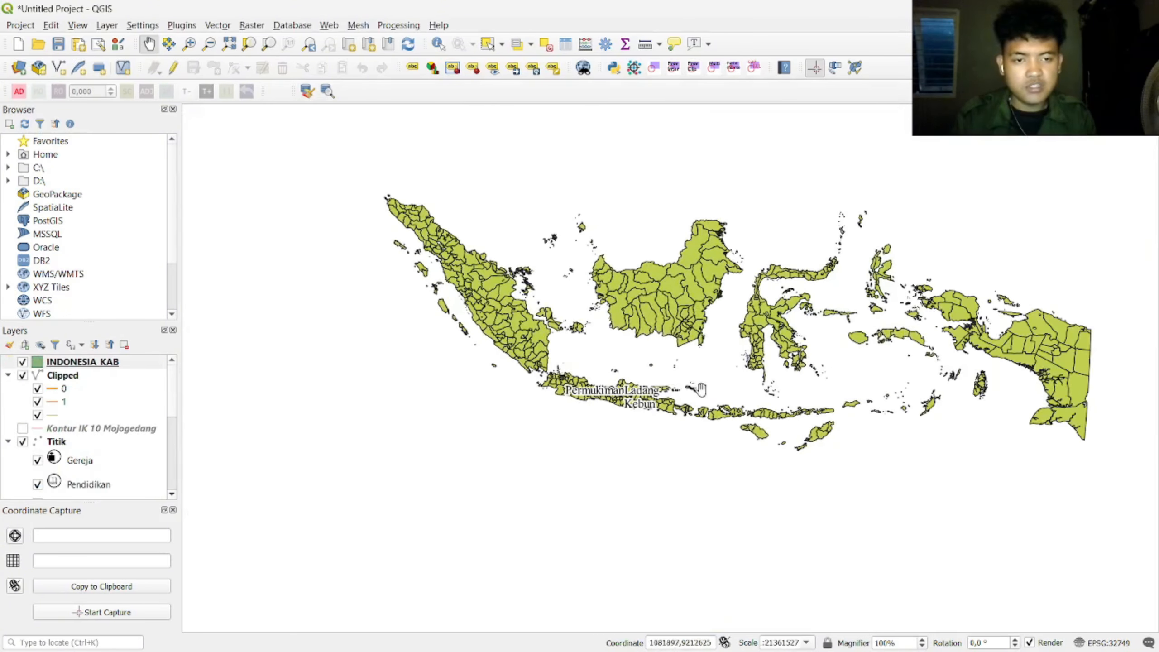
pyautogui.scroll(4, 716, 402)
pyautogui.moveTo(269, 433); pyautogui.dragTo(708, 345)
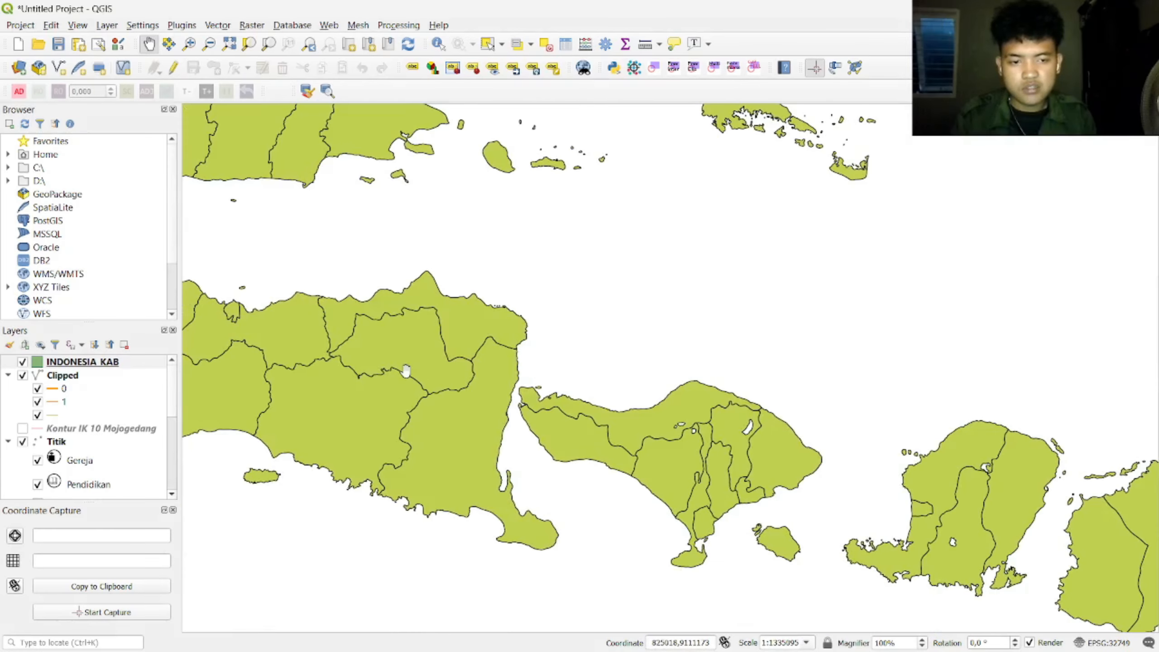
pyautogui.scroll(-1, 410, 378)
pyautogui.scroll(-1, 416, 379)
pyautogui.scroll(2, 299, 352)
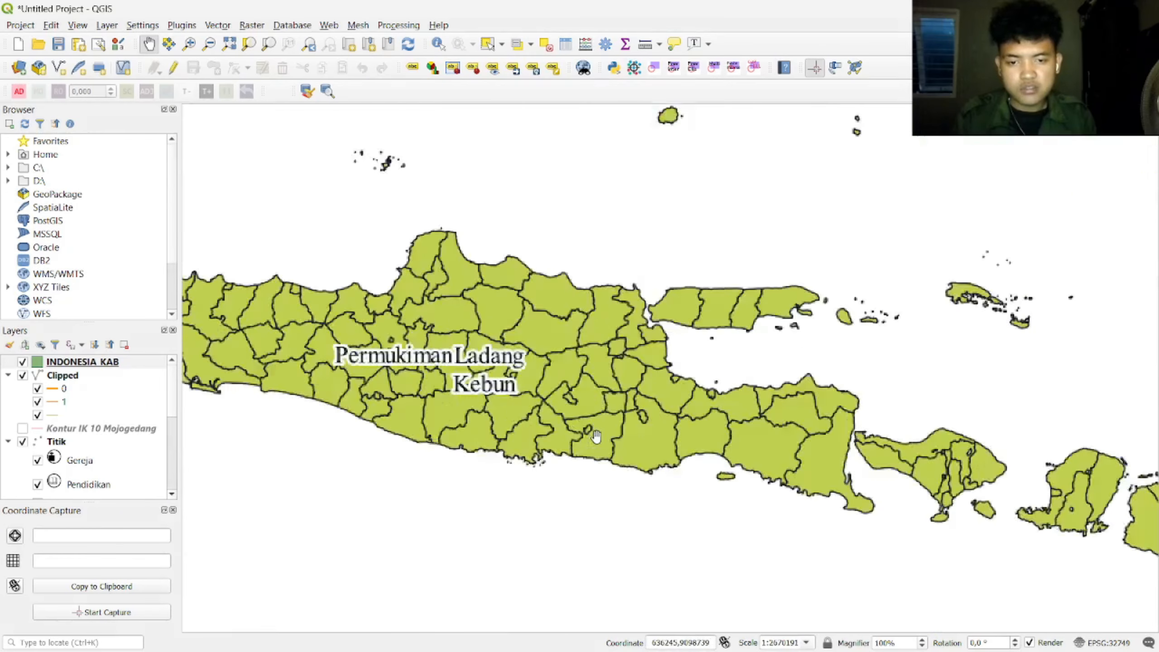
# Step: Hide the Titik, Clipped, Jalan, Sungai and Batas Administrasi layers and collapse their groups
pyautogui.click(22, 441)
pyautogui.click(22, 375)
pyautogui.scroll(-4, 62, 450)
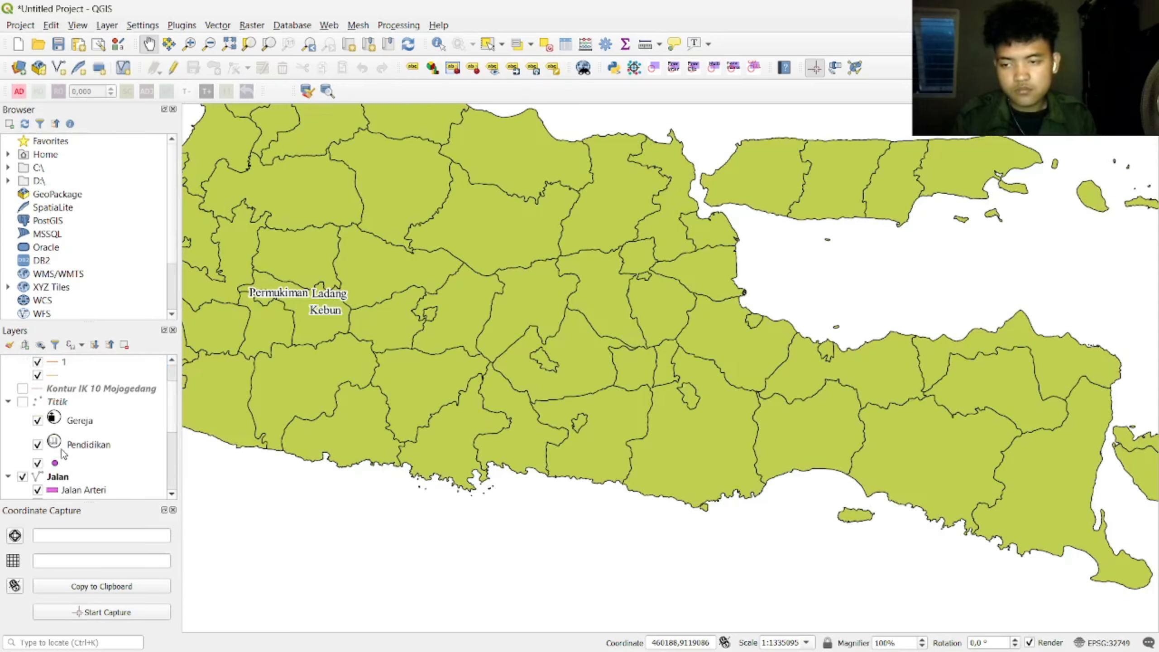
pyautogui.click(9, 441)
pyautogui.click(8, 414)
pyautogui.click(8, 399)
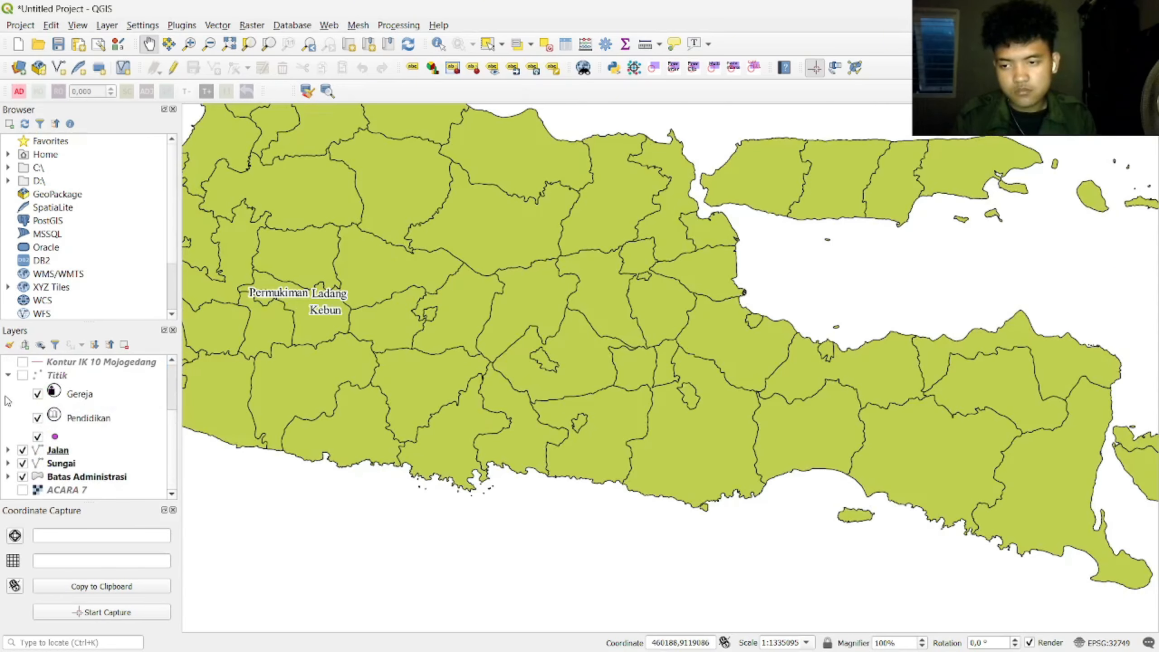
pyautogui.click(22, 449)
pyautogui.click(22, 463)
pyautogui.click(22, 476)
pyautogui.click(8, 374)
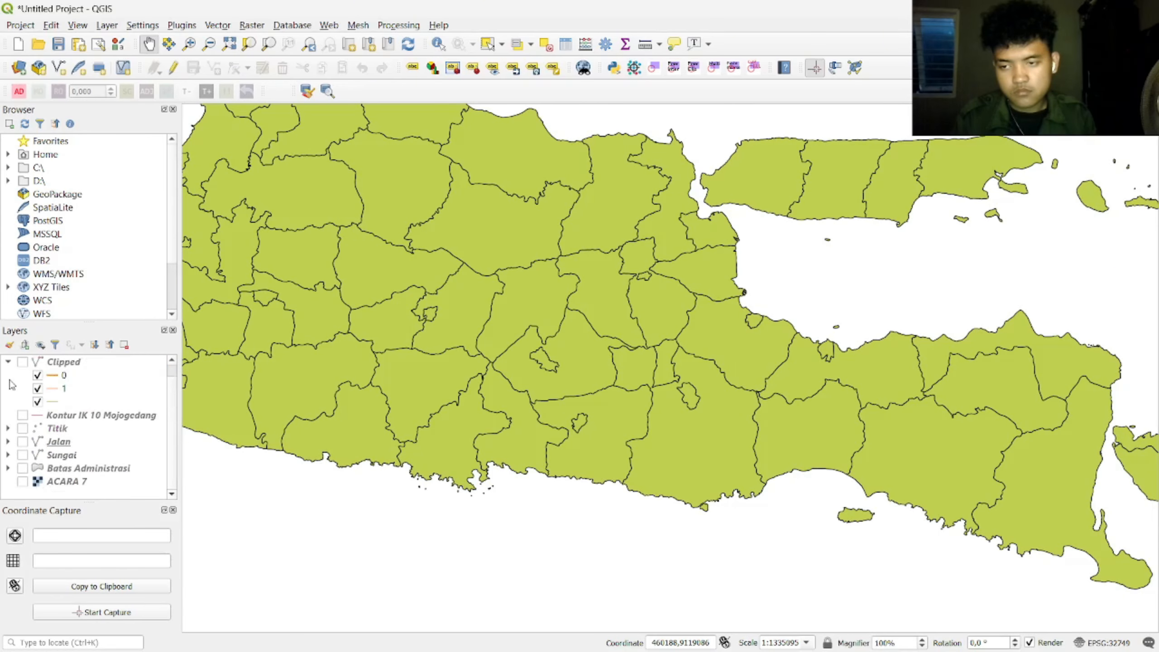
pyautogui.scroll(1, 25, 405)
pyautogui.click(8, 375)
# Step: Centre Central Java on the map and select the INDONESIA_KAB layer
pyautogui.moveTo(436, 266); pyautogui.dragTo(560, 413)
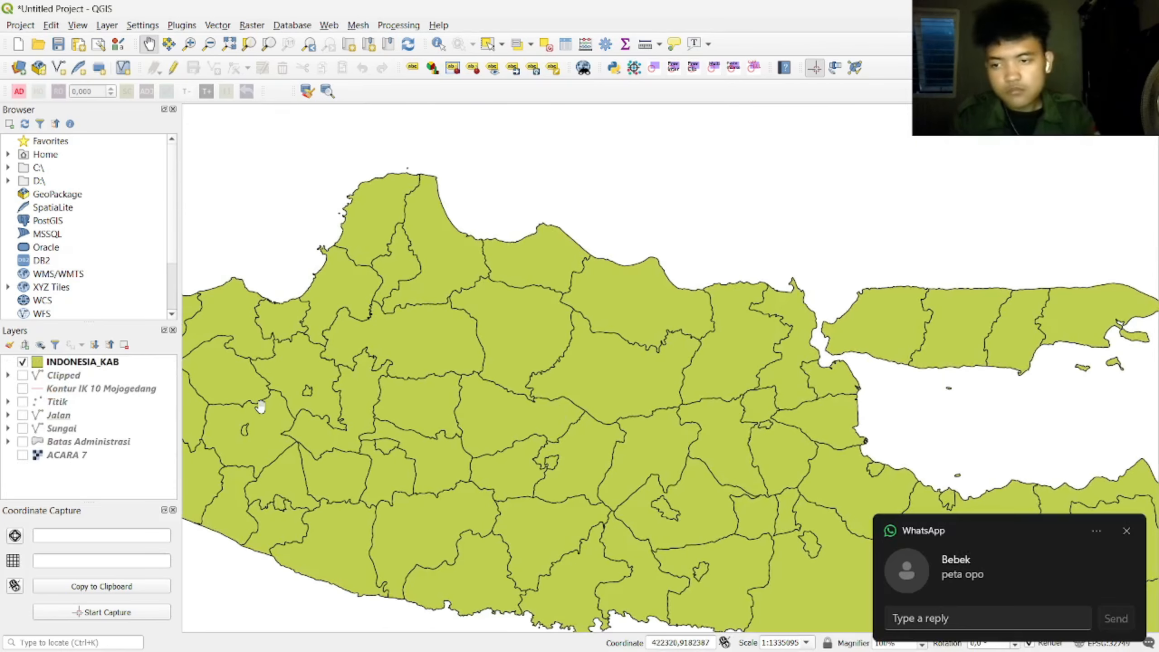
pyautogui.click(1125, 533)
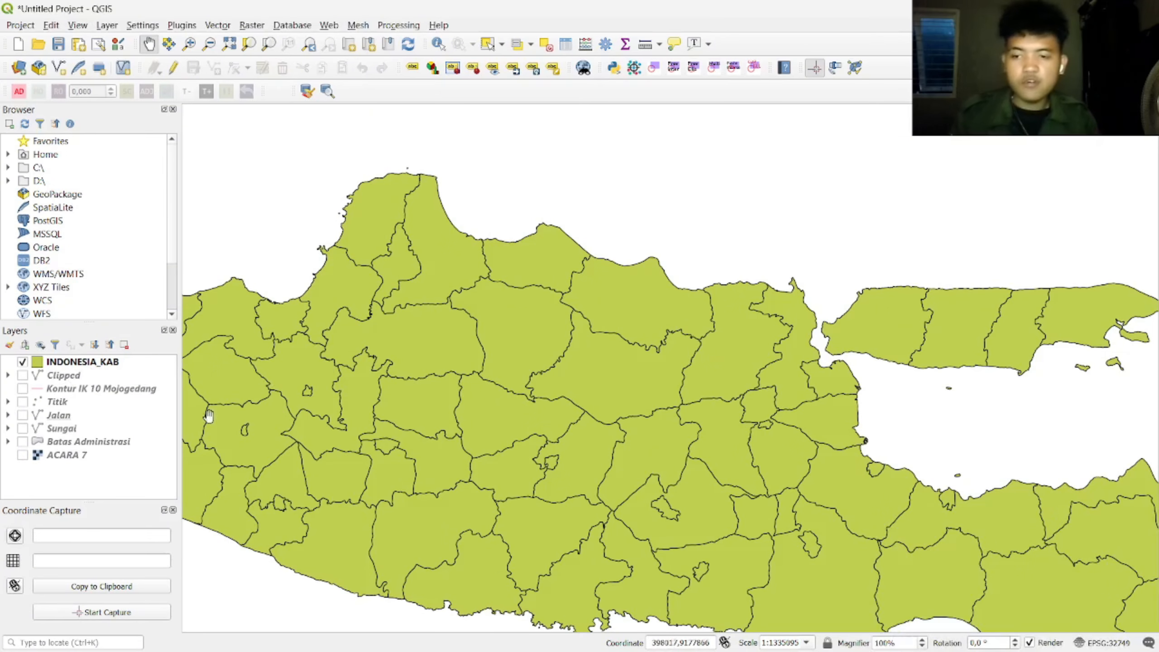
pyautogui.click(83, 361)
# Step: Switch the INDONESIA_KAB layer's symbology to Categorized
pyautogui.rightClick(86, 362)
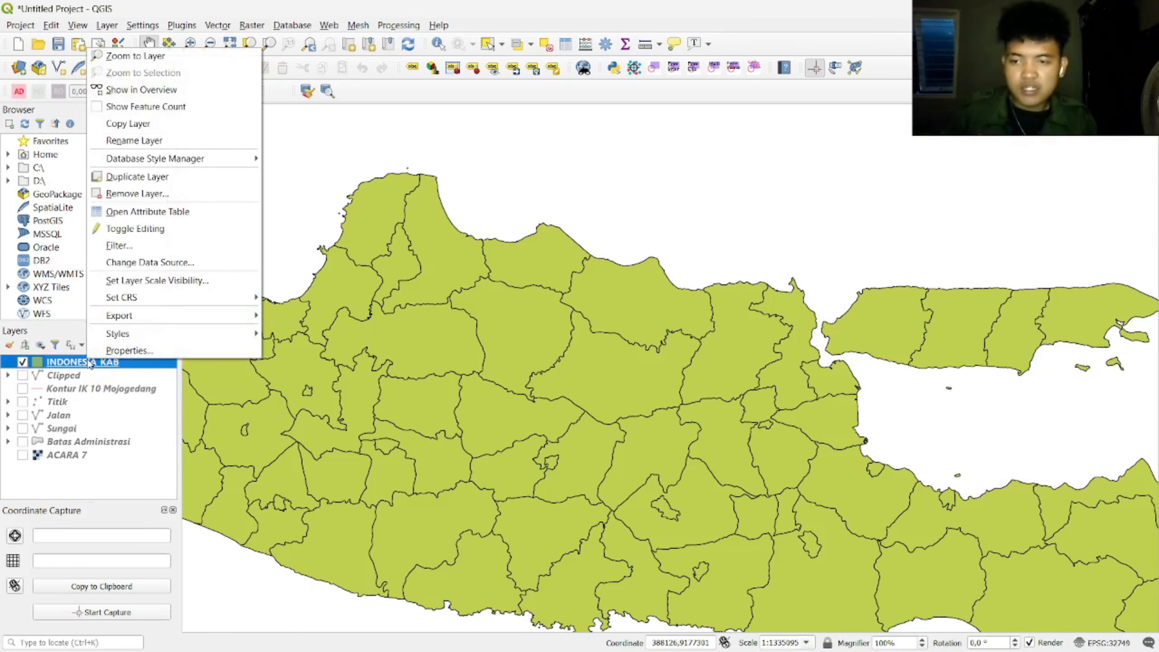
pyautogui.click(192, 352)
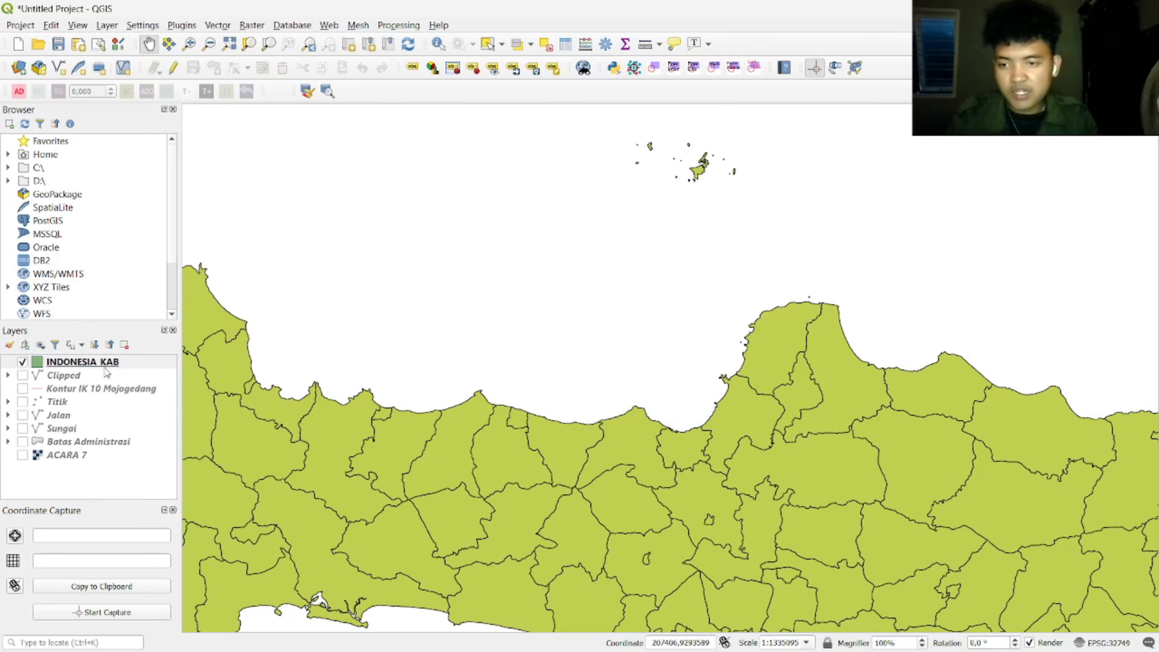
pyautogui.rightClick(124, 364)
pyautogui.click(156, 352)
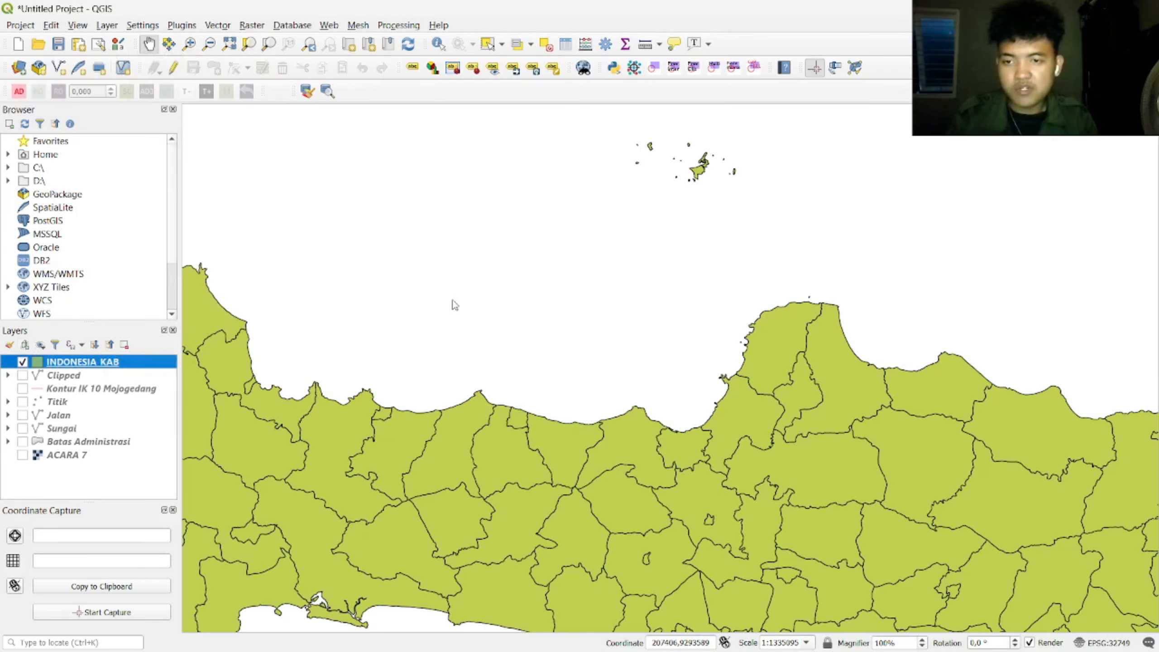
pyautogui.click(461, 176)
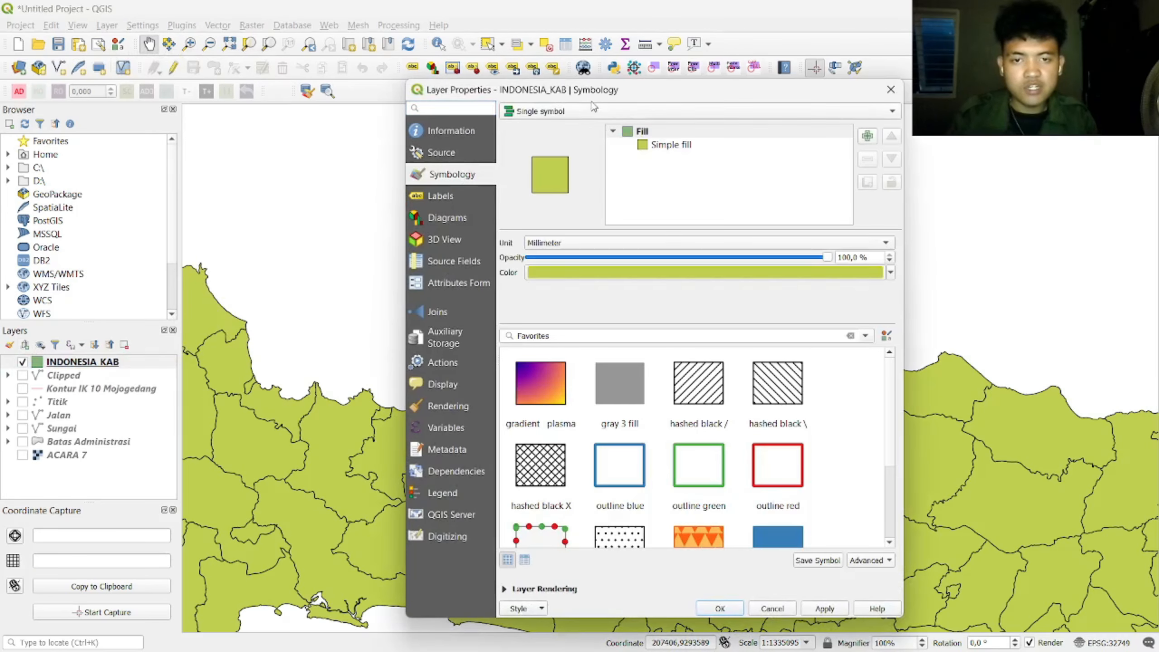
pyautogui.click(593, 109)
pyautogui.click(639, 125)
# Step: Classify by the Kabupaten_ column and select all the resulting regency categories
pyautogui.click(882, 135)
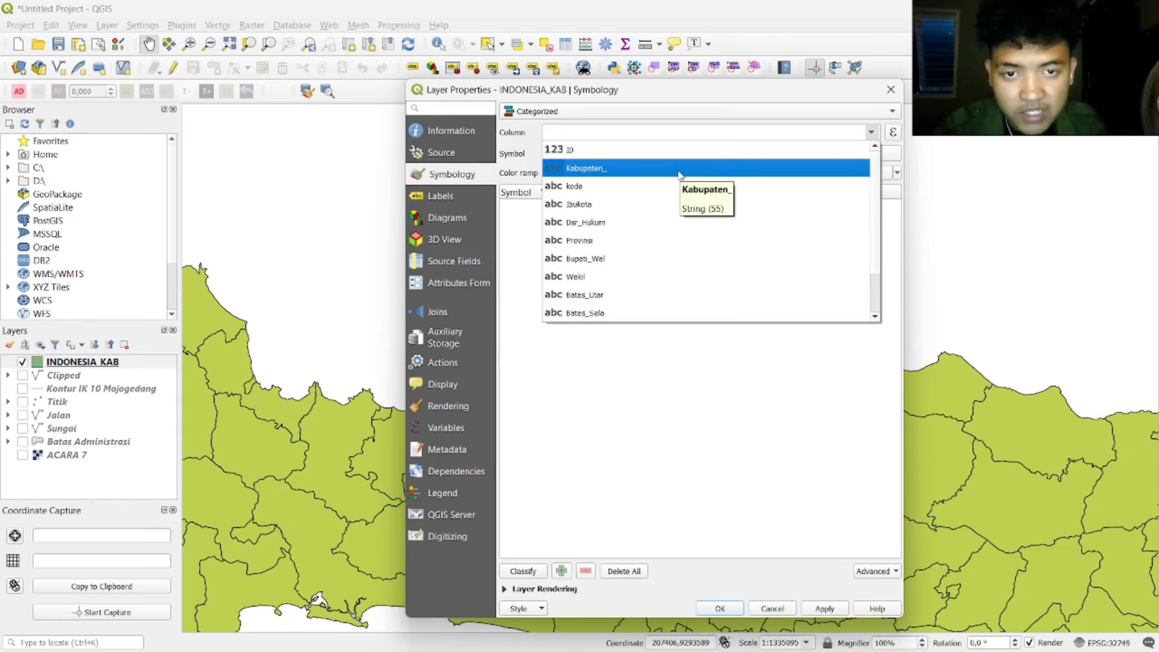
pyautogui.click(630, 168)
pyautogui.click(531, 571)
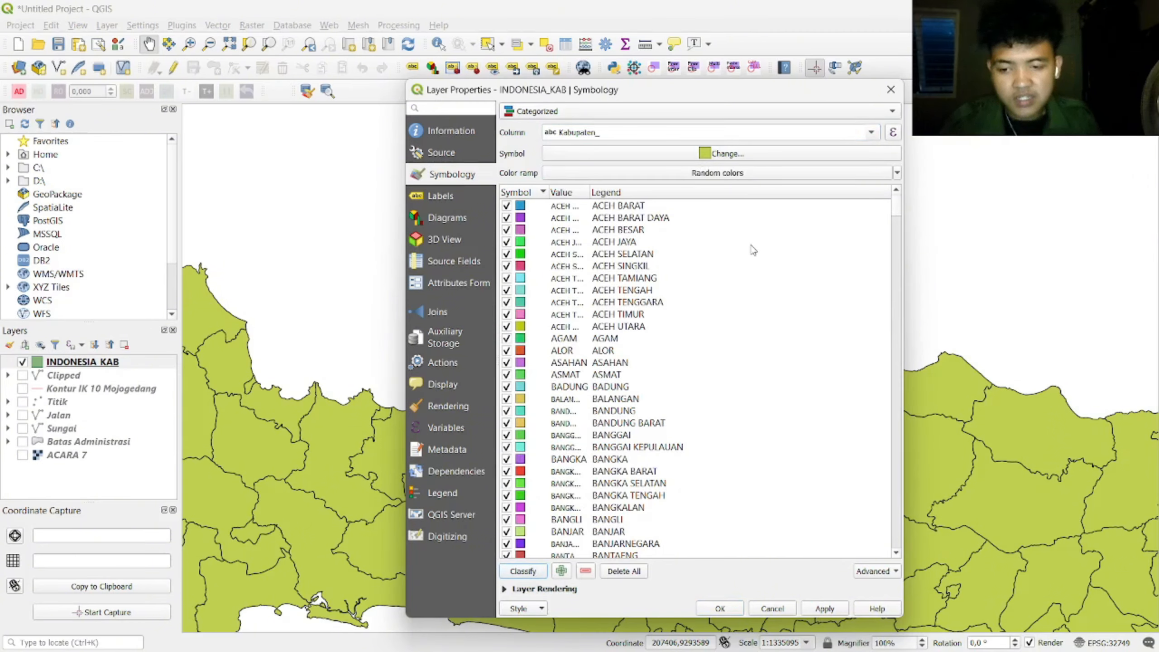
pyautogui.click(606, 210)
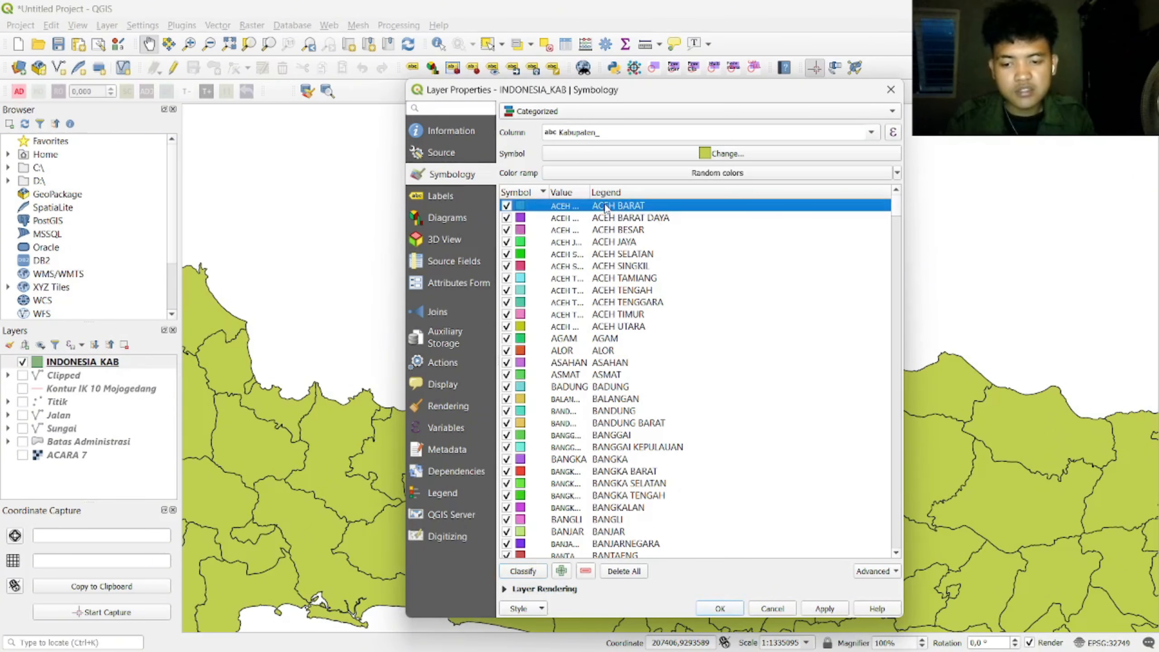
pyautogui.hotkey('ctrl', 'a')
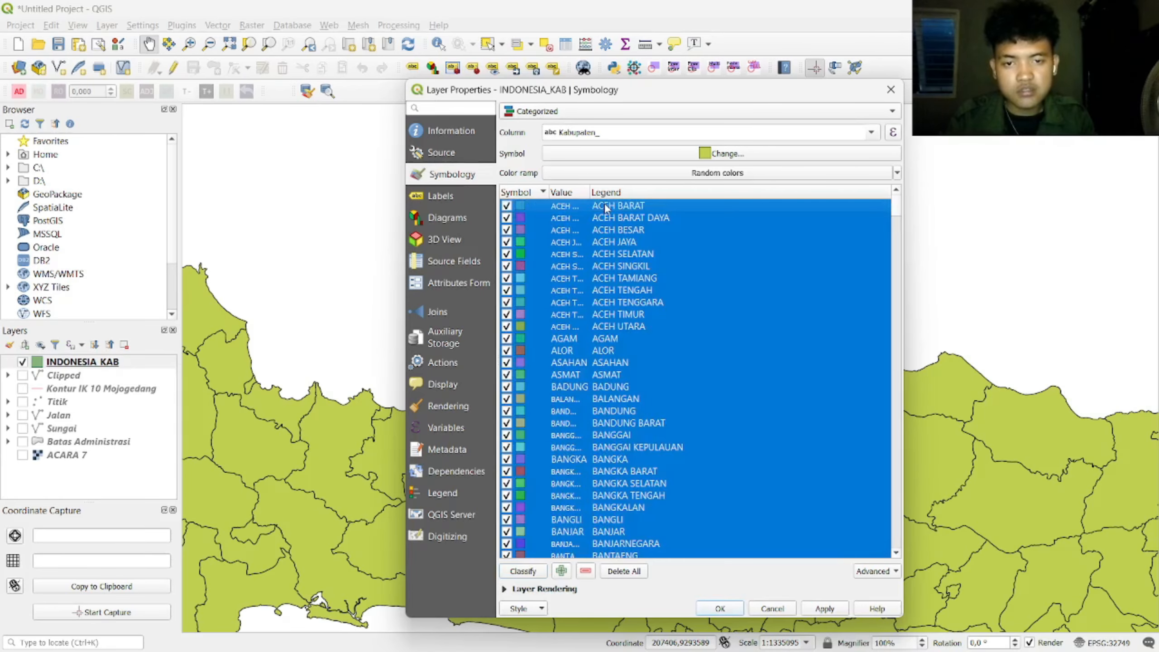
pyautogui.rightClick(605, 206)
# Step: Set the colour of all selected categories to white (#ffffff)
pyautogui.click(692, 246)
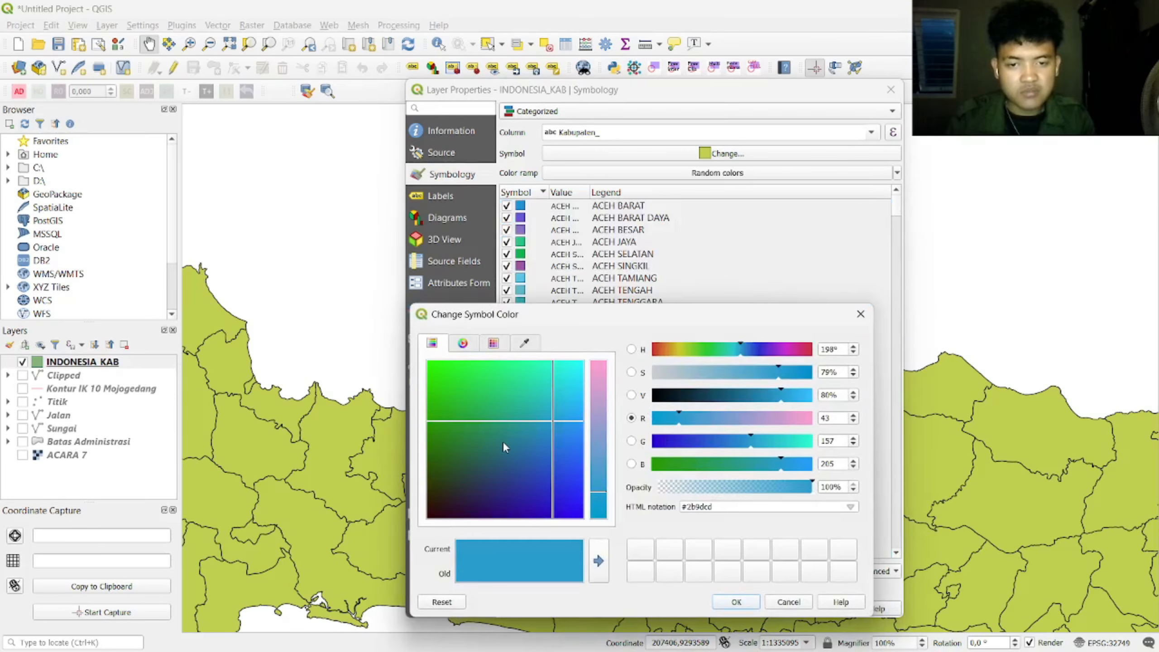
pyautogui.moveTo(504, 446); pyautogui.dragTo(638, 329)
pyautogui.moveTo(599, 418); pyautogui.dragTo(620, 377)
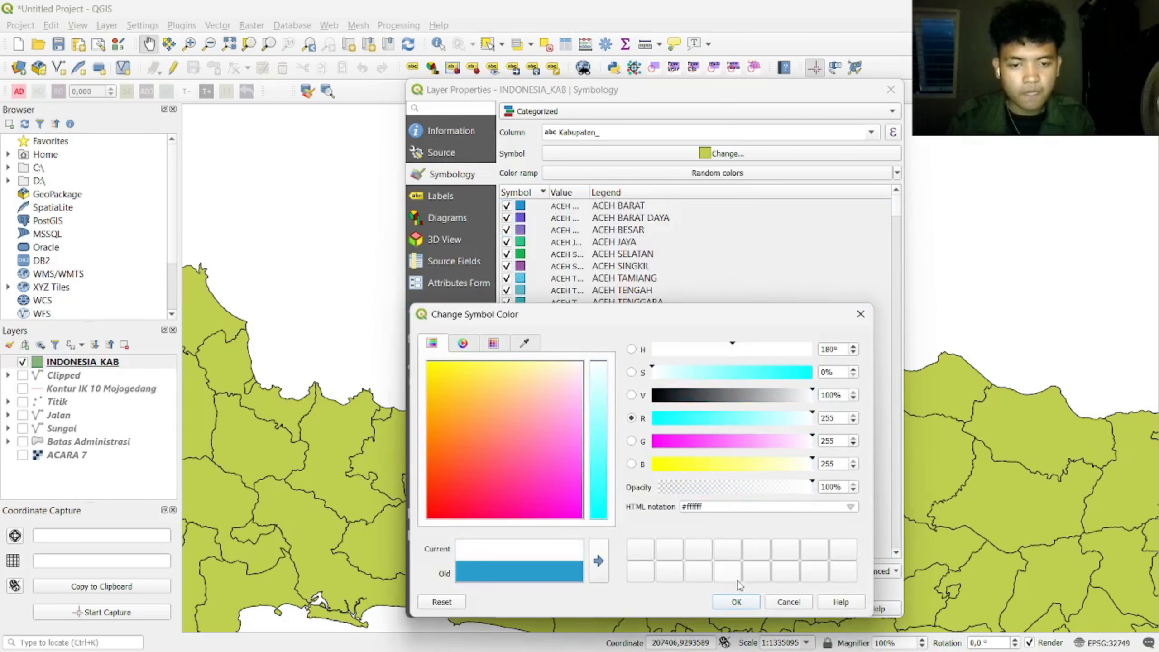
pyautogui.click(736, 602)
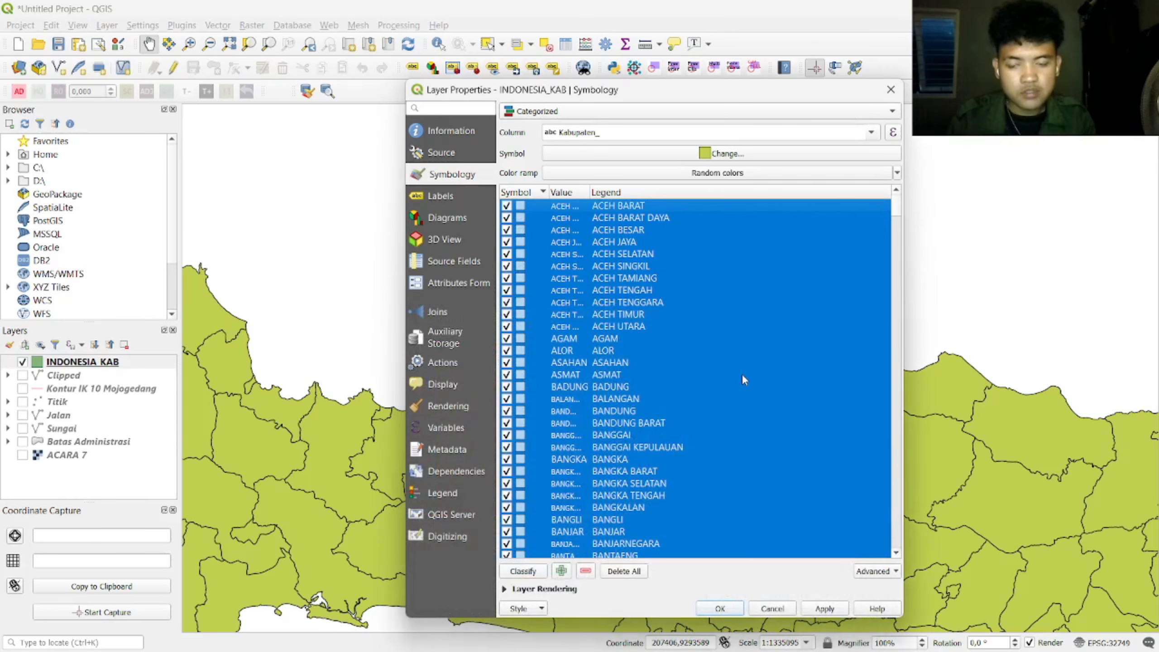
pyautogui.click(729, 304)
# Step: Find and select the KARANGANYAR category in the category list
pyautogui.scroll(-20, 731, 308)
pyautogui.scroll(-17, 731, 310)
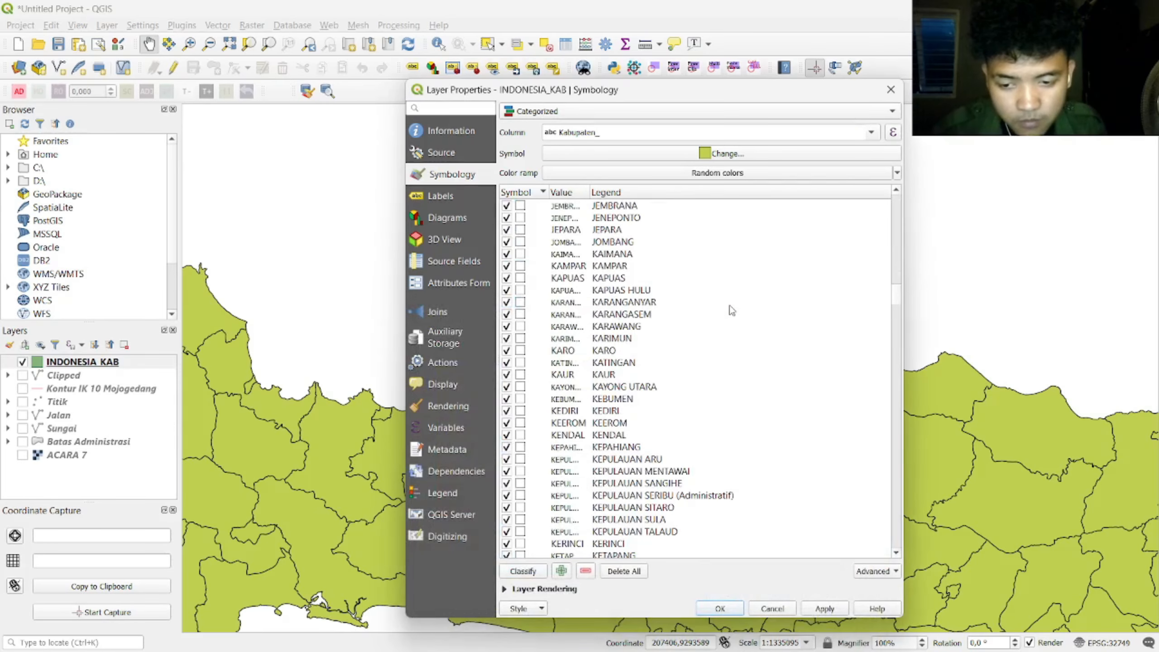
pyautogui.scroll(-20, 732, 310)
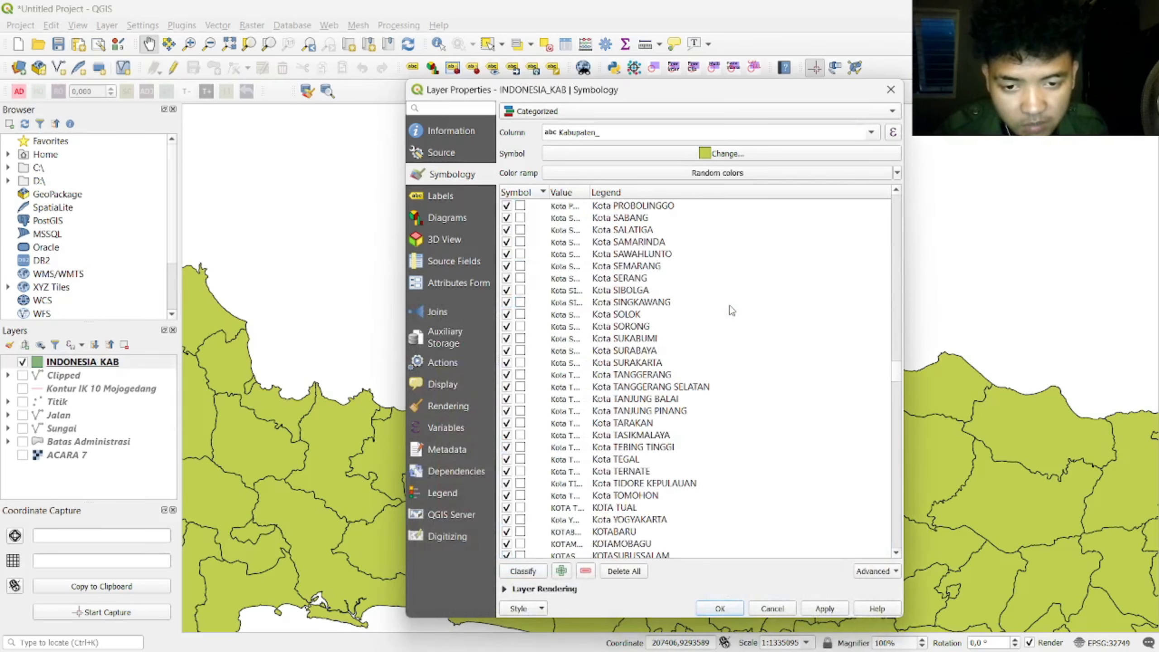
pyautogui.scroll(-20, 732, 310)
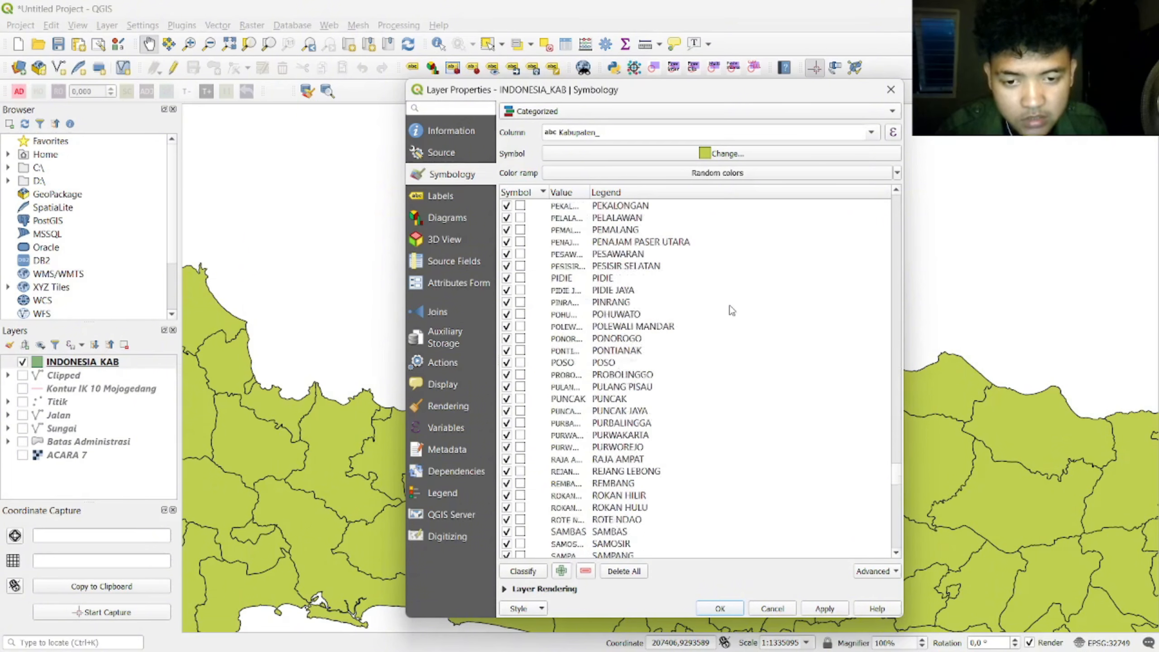
pyautogui.scroll(-12, 731, 311)
pyautogui.scroll(20, 732, 310)
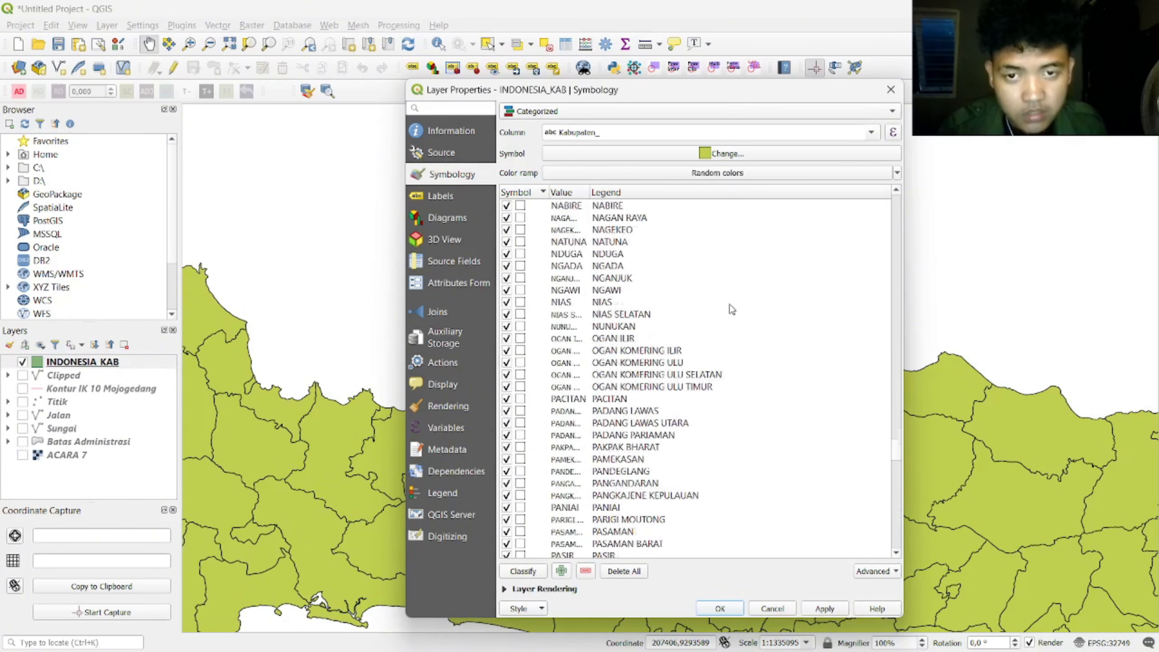
pyautogui.scroll(6, 732, 310)
pyautogui.scroll(-14, 732, 310)
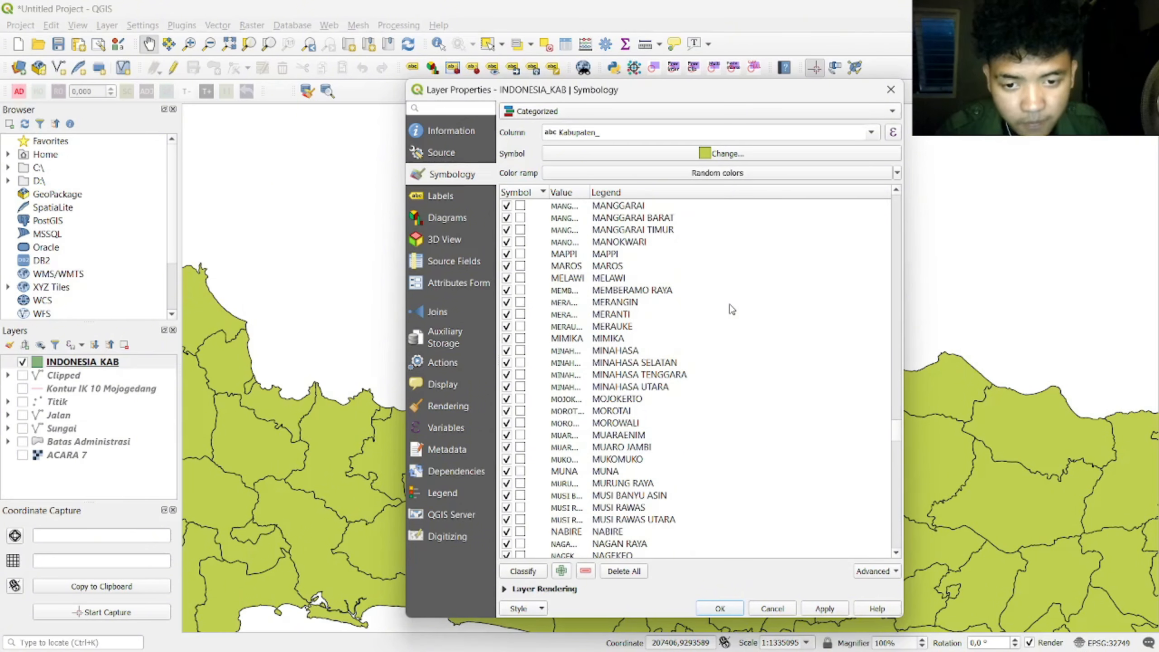
pyautogui.scroll(-3, 731, 310)
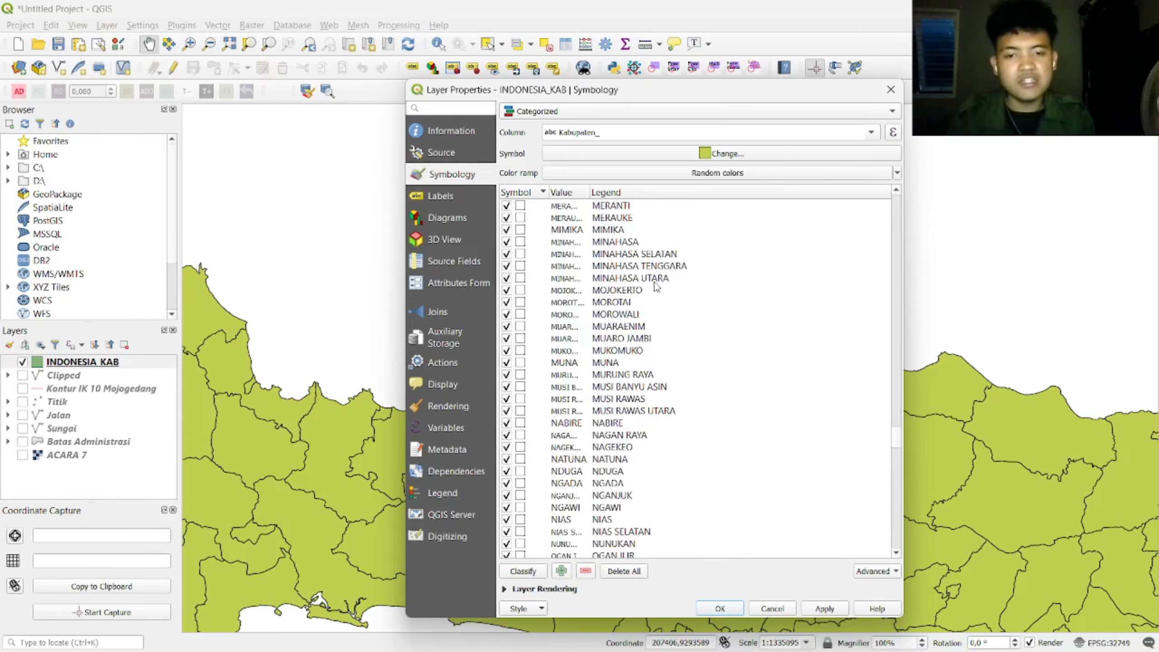
pyautogui.scroll(-20, 656, 286)
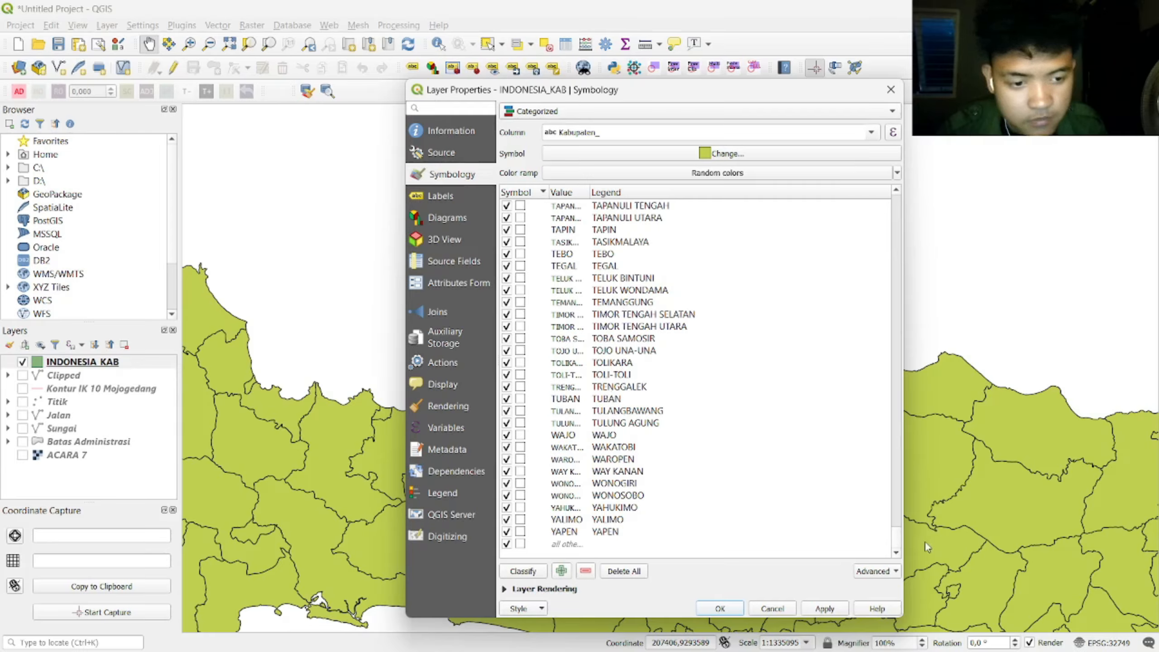
pyautogui.moveTo(897, 543); pyautogui.dragTo(896, 525)
pyautogui.scroll(-13, 670, 437)
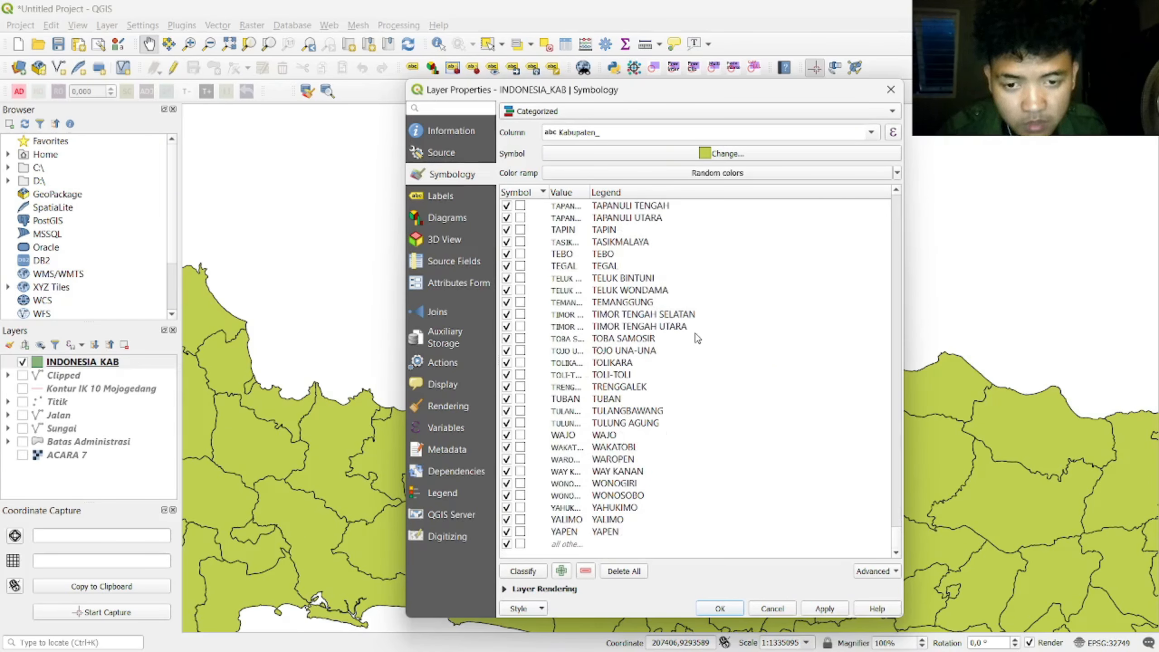
pyautogui.scroll(15, 898, 194)
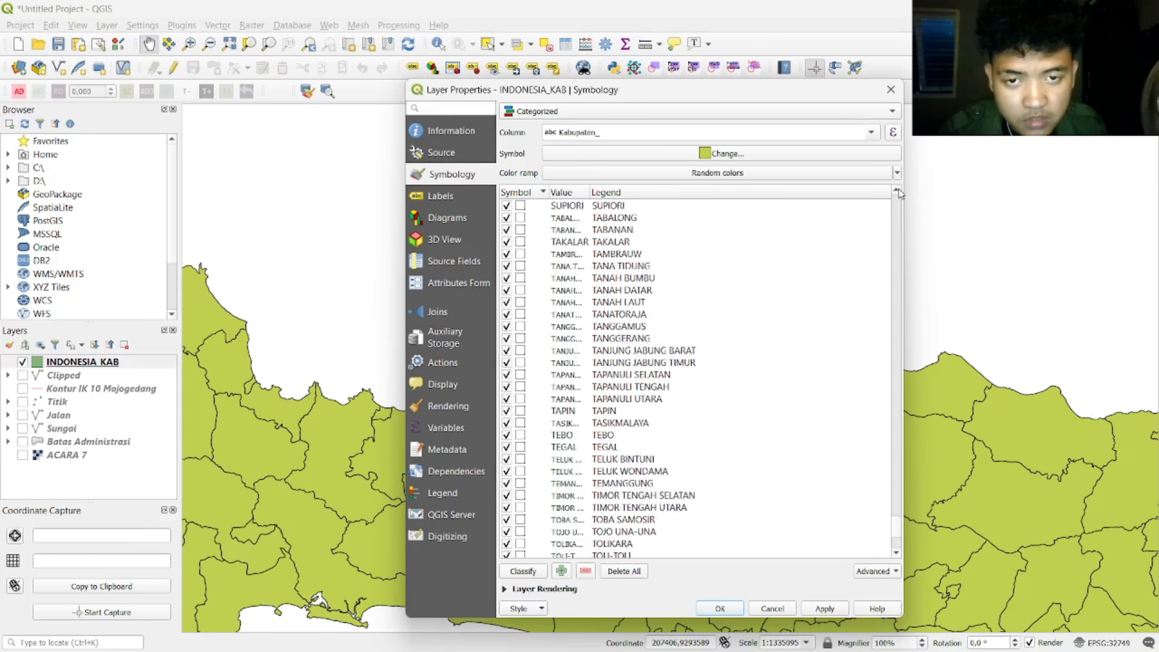
pyautogui.scroll(20, 703, 324)
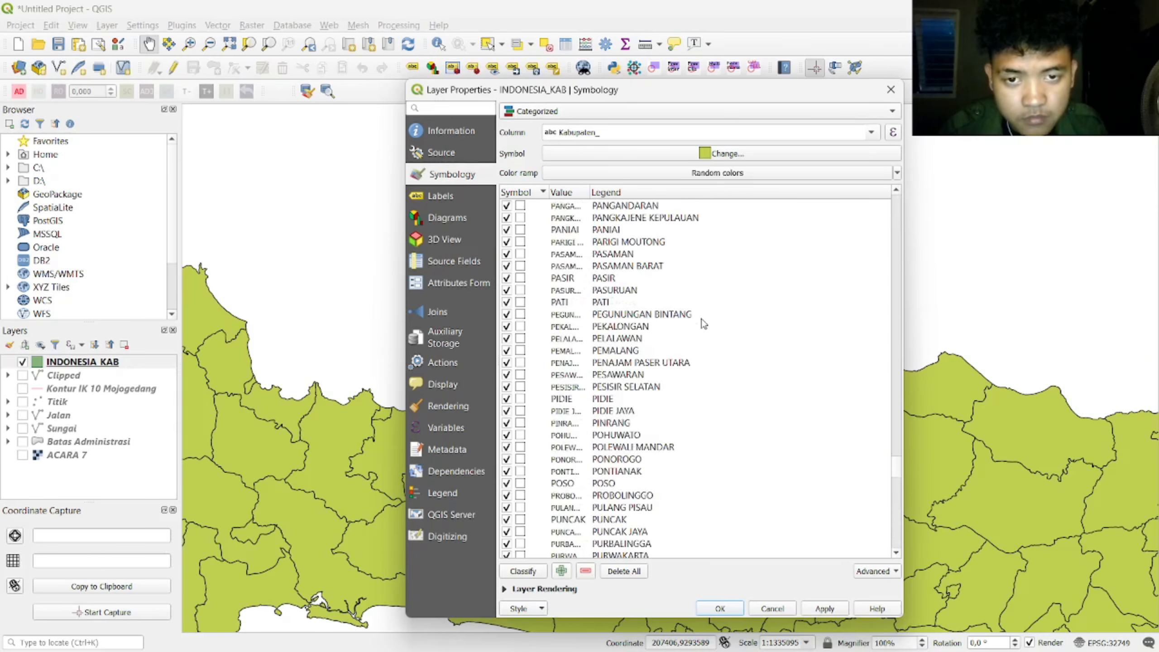
pyautogui.scroll(20, 703, 323)
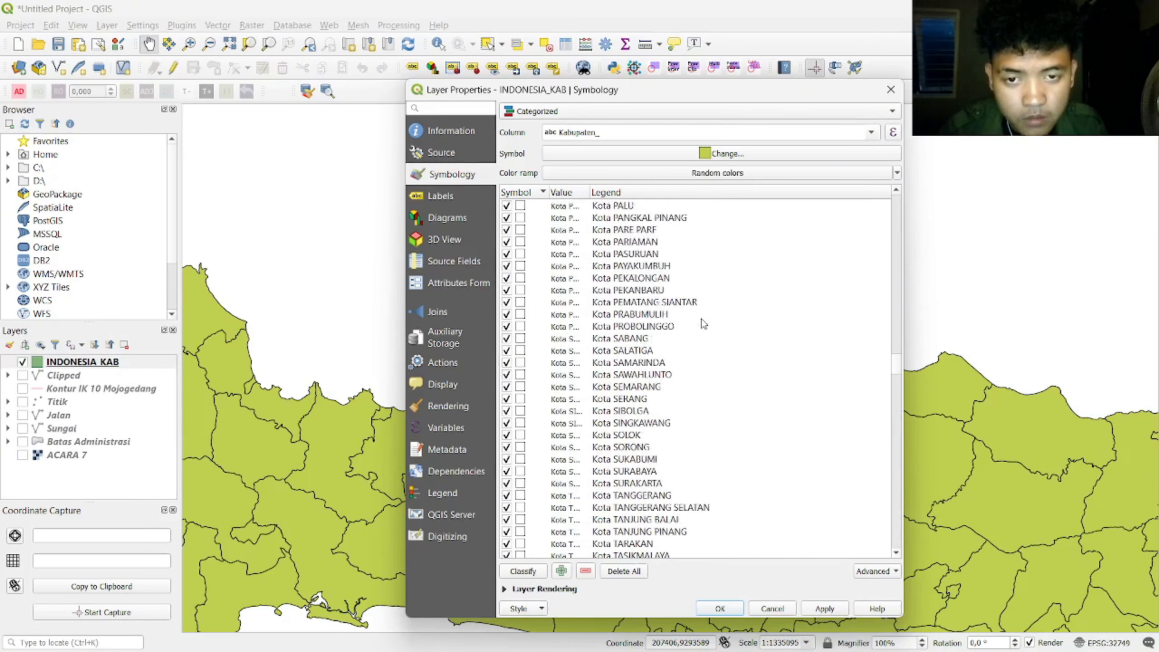
pyautogui.scroll(1, 703, 323)
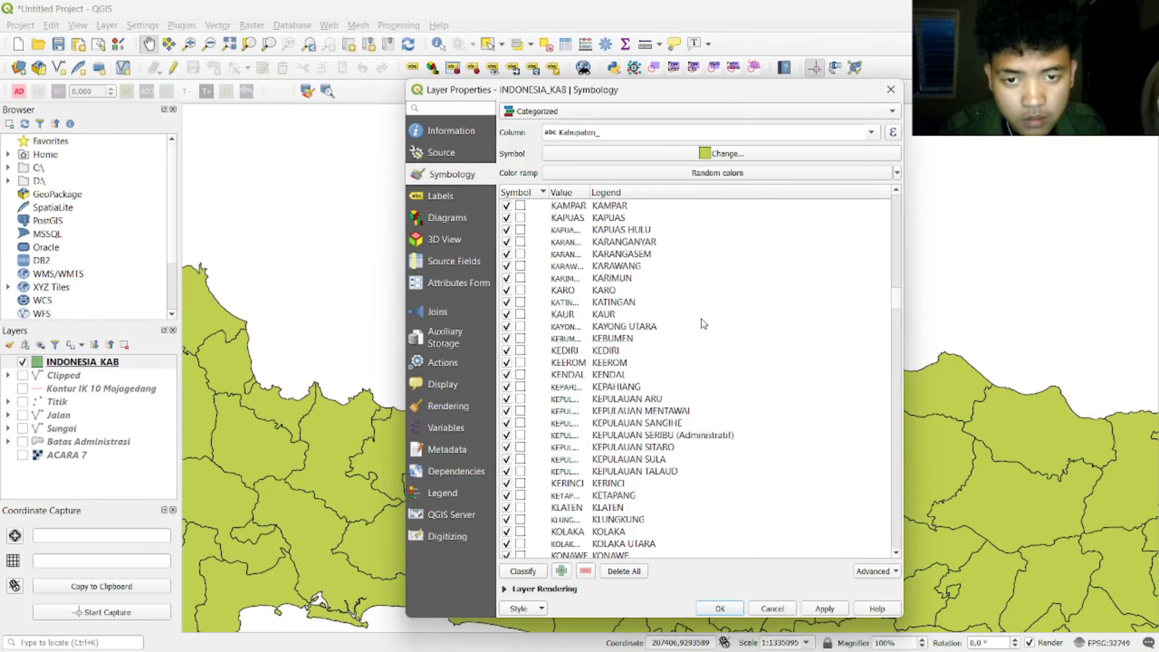
pyautogui.click(607, 246)
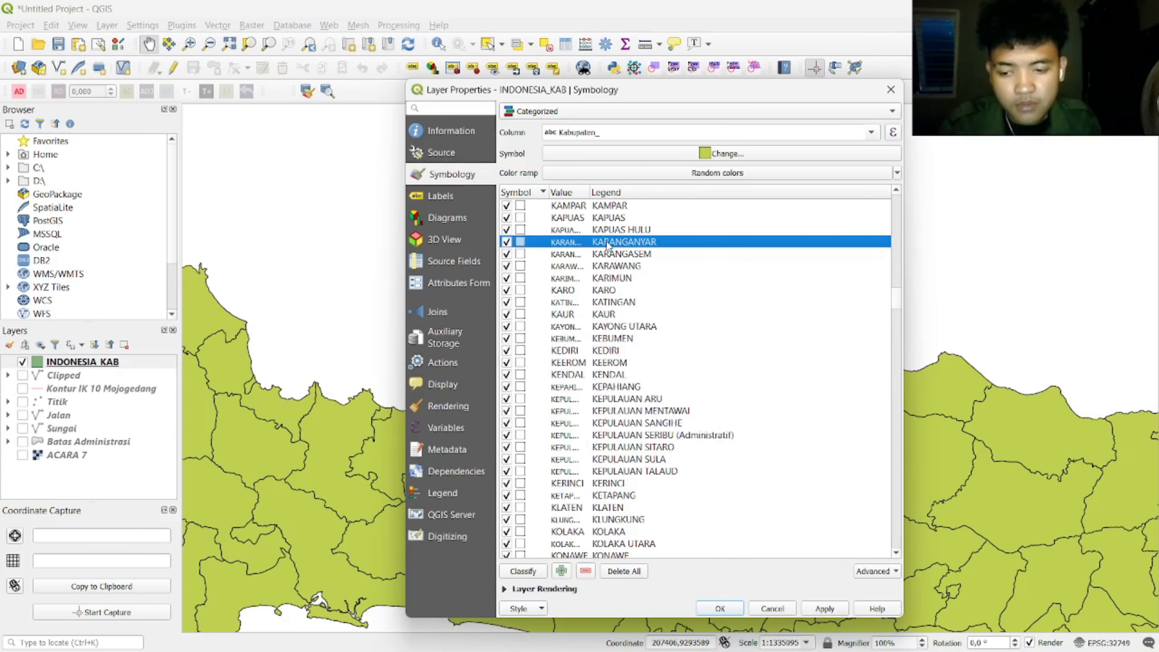
# Step: Give KARANGANYAR's simple fill a bright yellow colour and apply the new styling
pyautogui.doubleClick(530, 246)
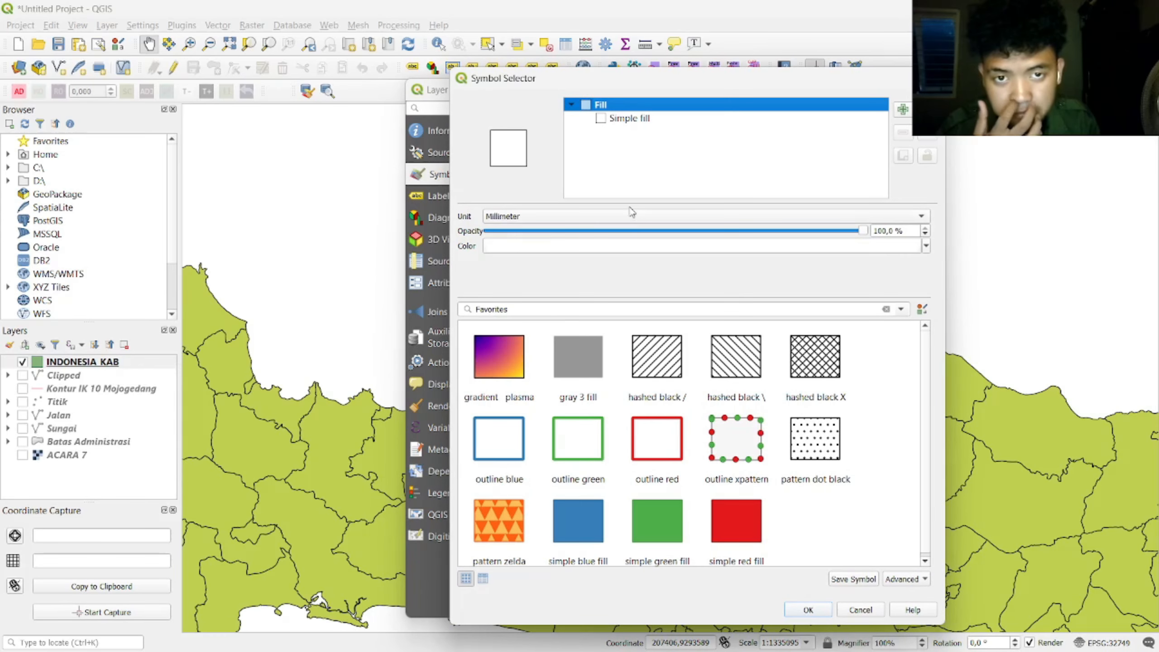
pyautogui.click(639, 119)
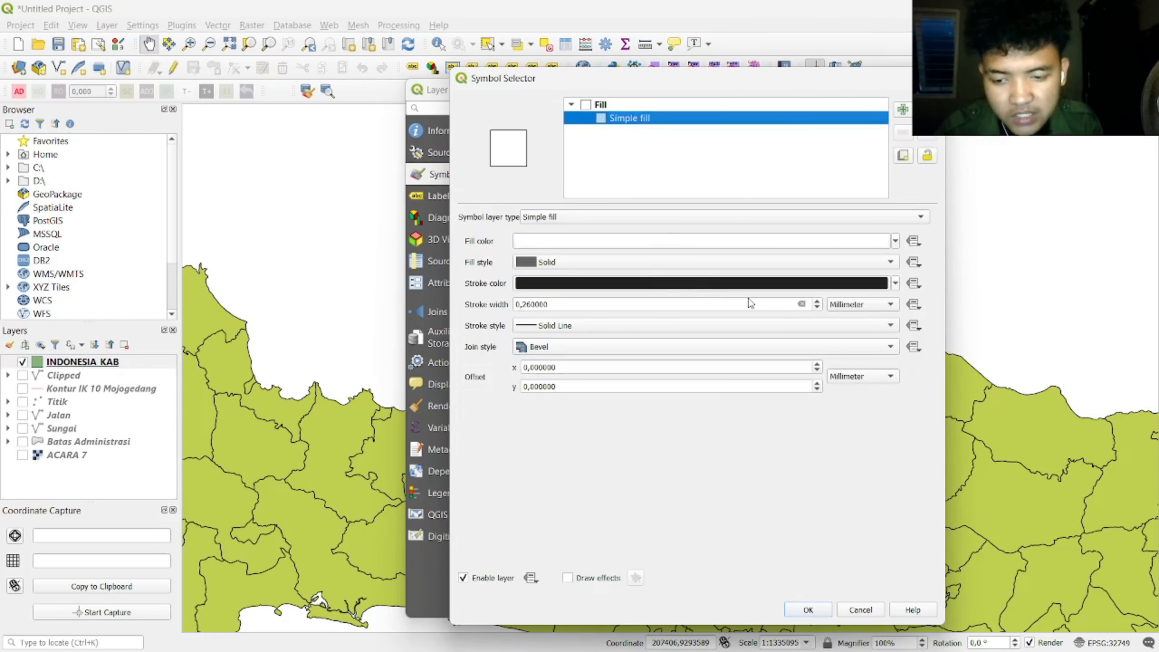
pyautogui.click(894, 241)
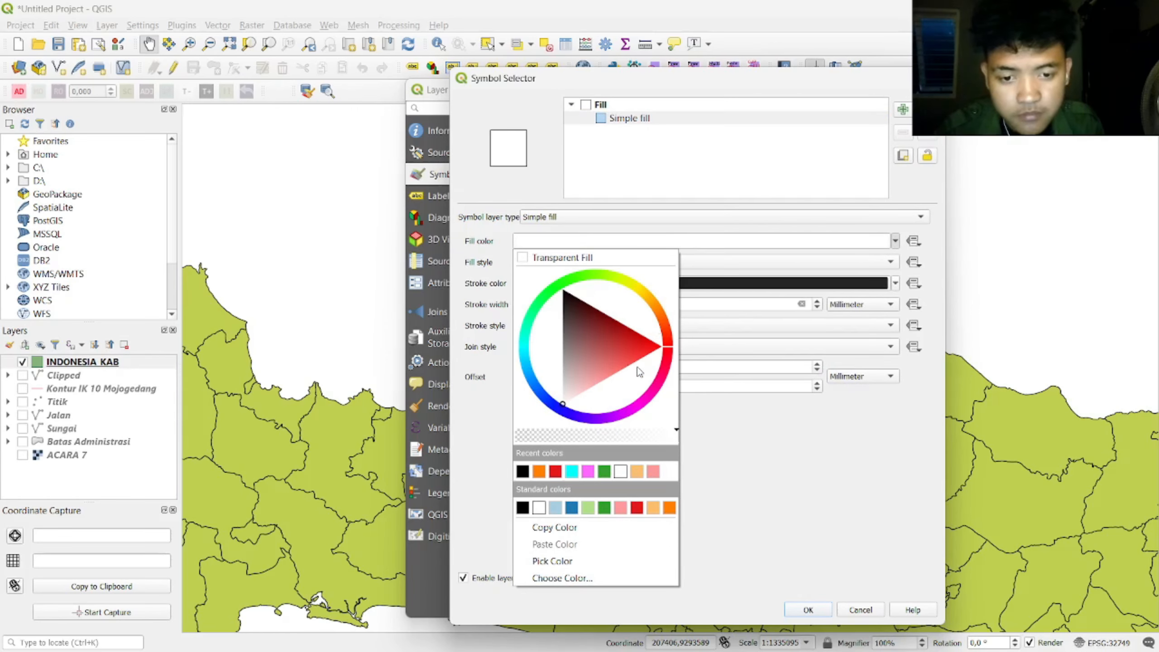
pyautogui.moveTo(647, 294); pyautogui.dragTo(631, 288)
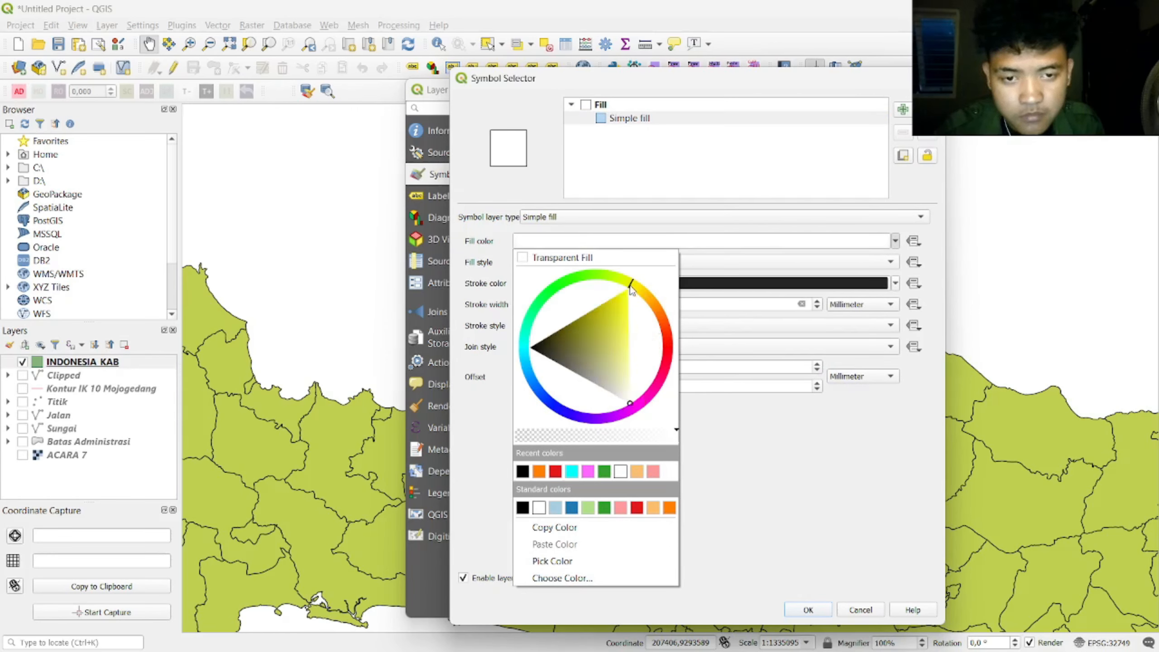
pyautogui.moveTo(630, 346); pyautogui.dragTo(629, 322)
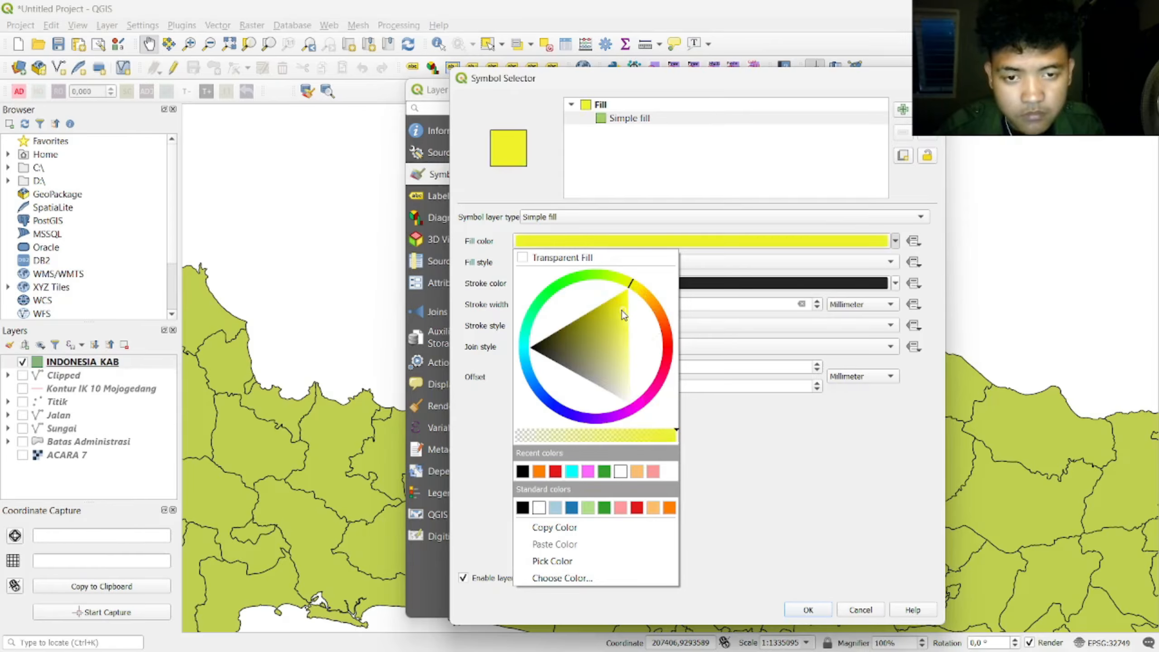
pyautogui.click(726, 499)
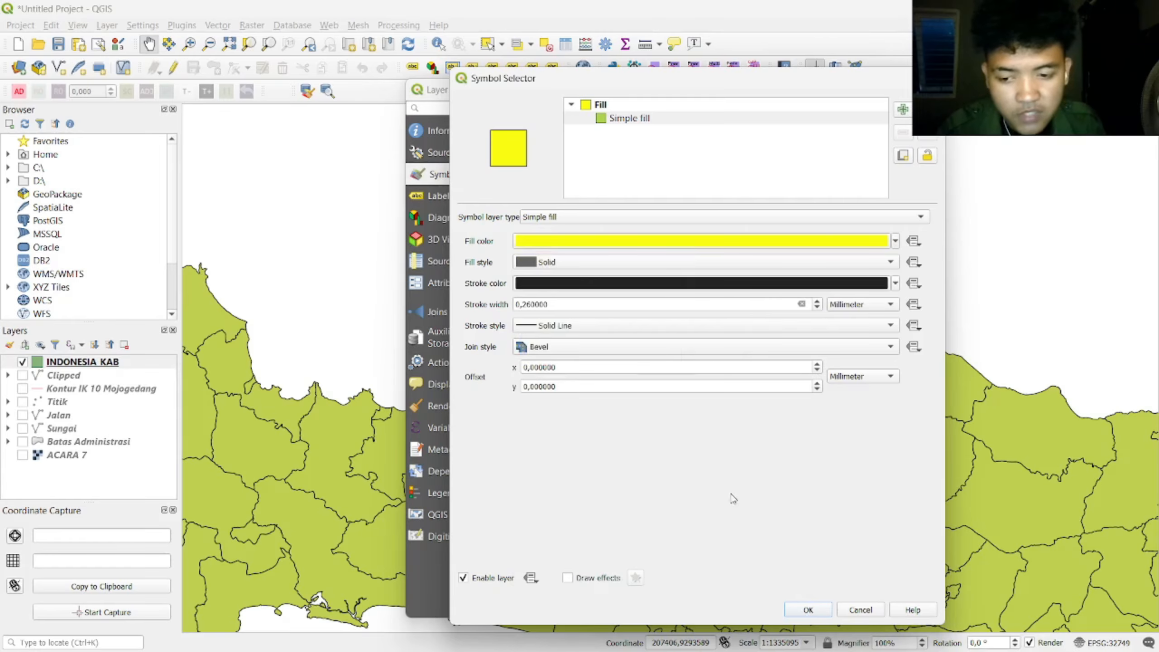
pyautogui.click(808, 610)
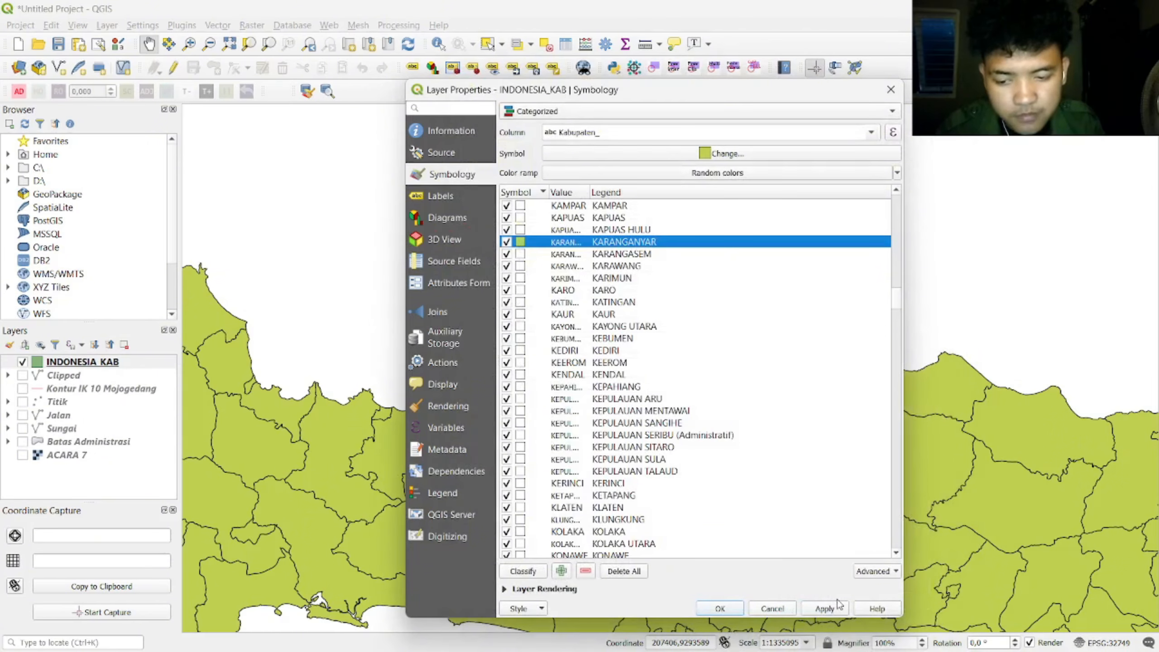
pyautogui.click(826, 609)
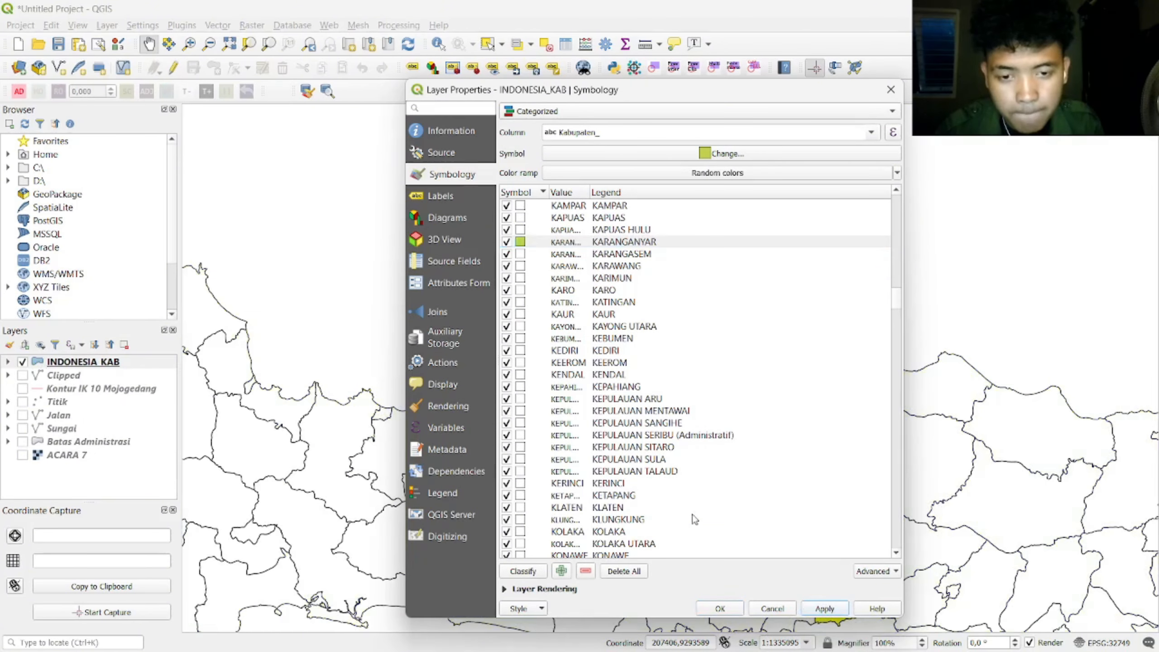
# Step: Turn on single labels for INDONESIA_KAB using the Kabupaten_ field
pyautogui.click(450, 198)
pyautogui.click(554, 117)
pyautogui.click(575, 141)
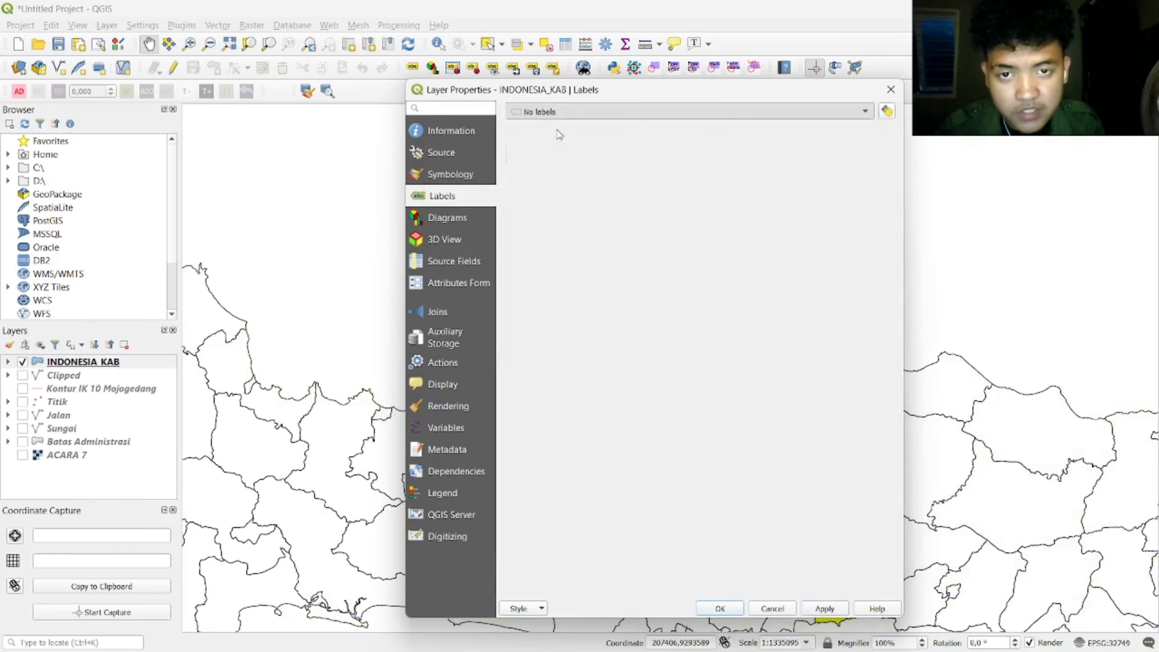
pyautogui.click(864, 131)
pyautogui.click(730, 138)
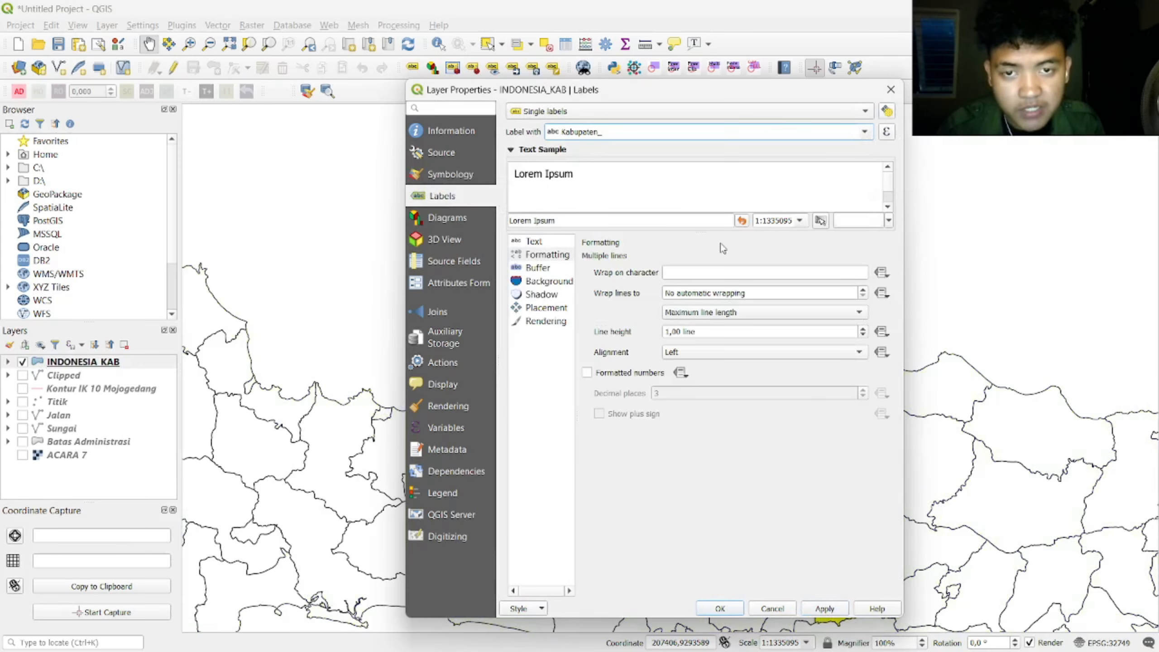
# Step: Keep Times New Roman, set label size to 12, apply and close the properties
pyautogui.click(534, 241)
pyautogui.click(734, 262)
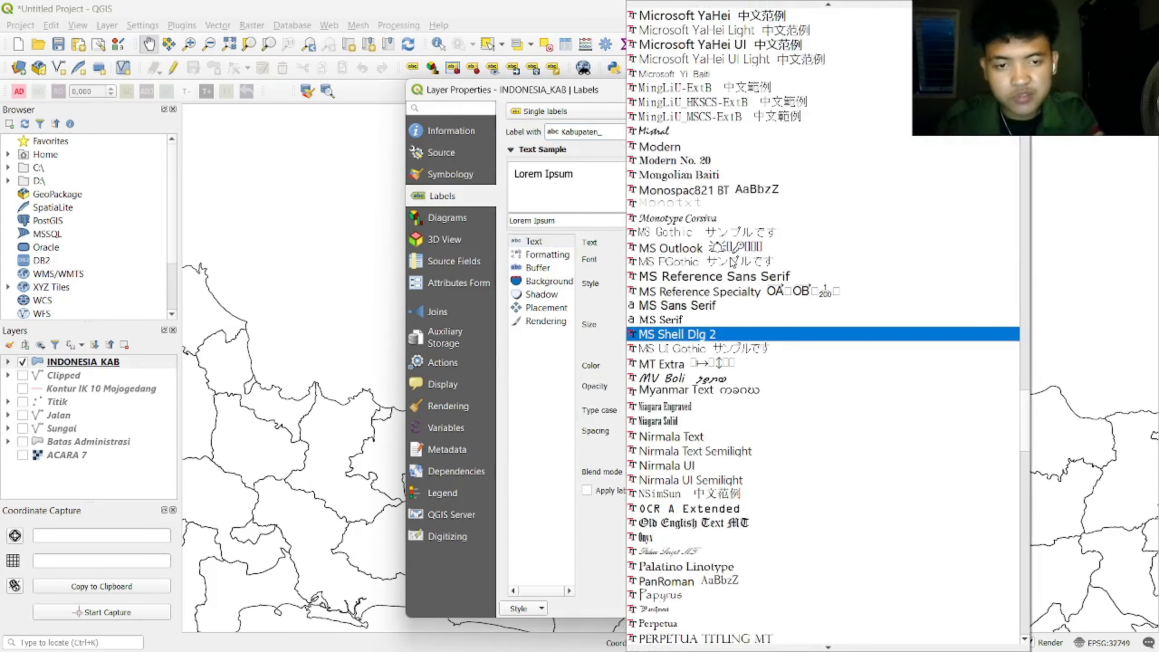
pyautogui.press('Escape')
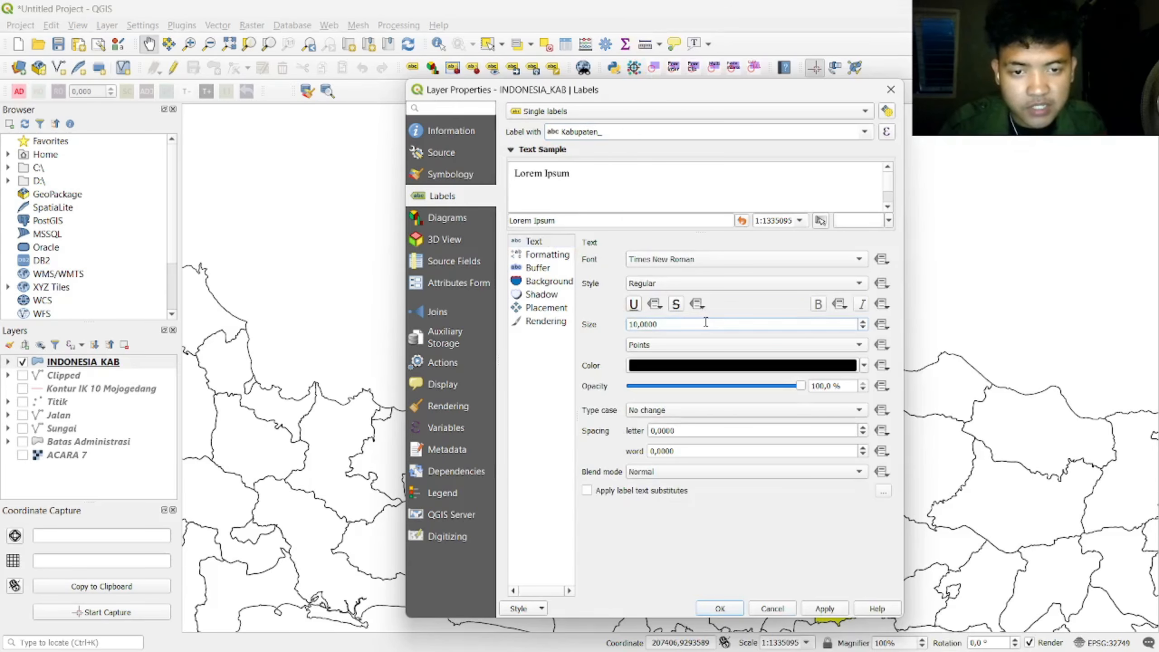
pyautogui.tripleClick(705, 323)
pyautogui.write('12')
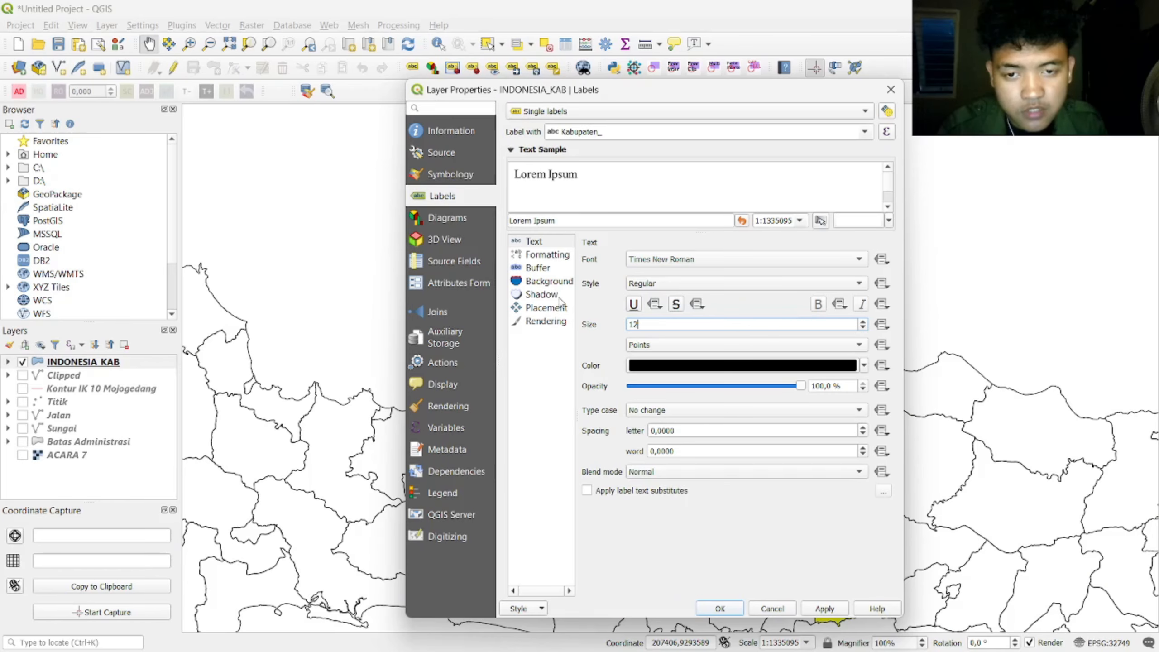
pyautogui.click(817, 608)
pyautogui.click(726, 608)
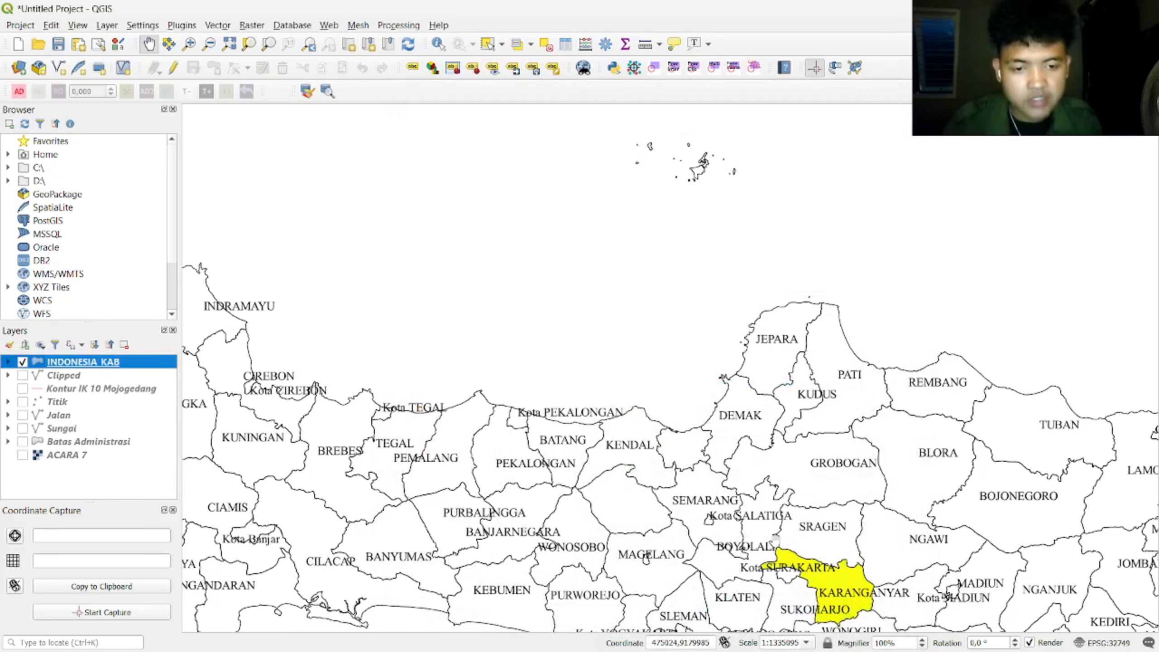
pyautogui.scroll(2, 847, 578)
pyautogui.scroll(-3, 848, 578)
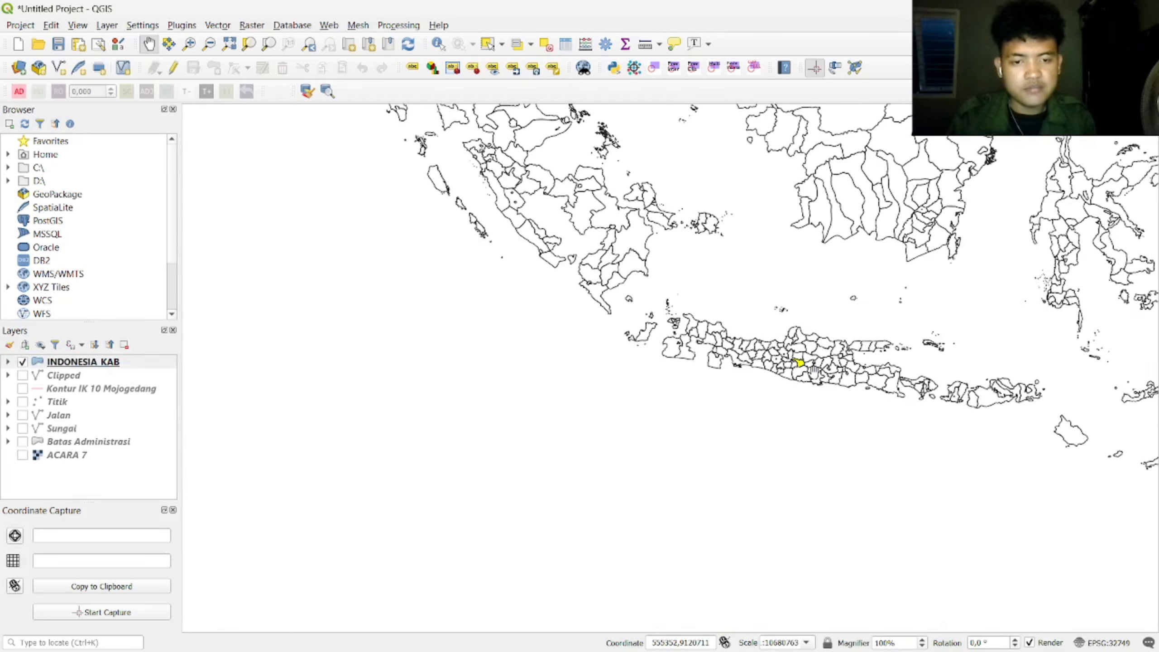
# Step: Start a new shapefile layer and set its file name to Laut
pyautogui.scroll(2, 740, 312)
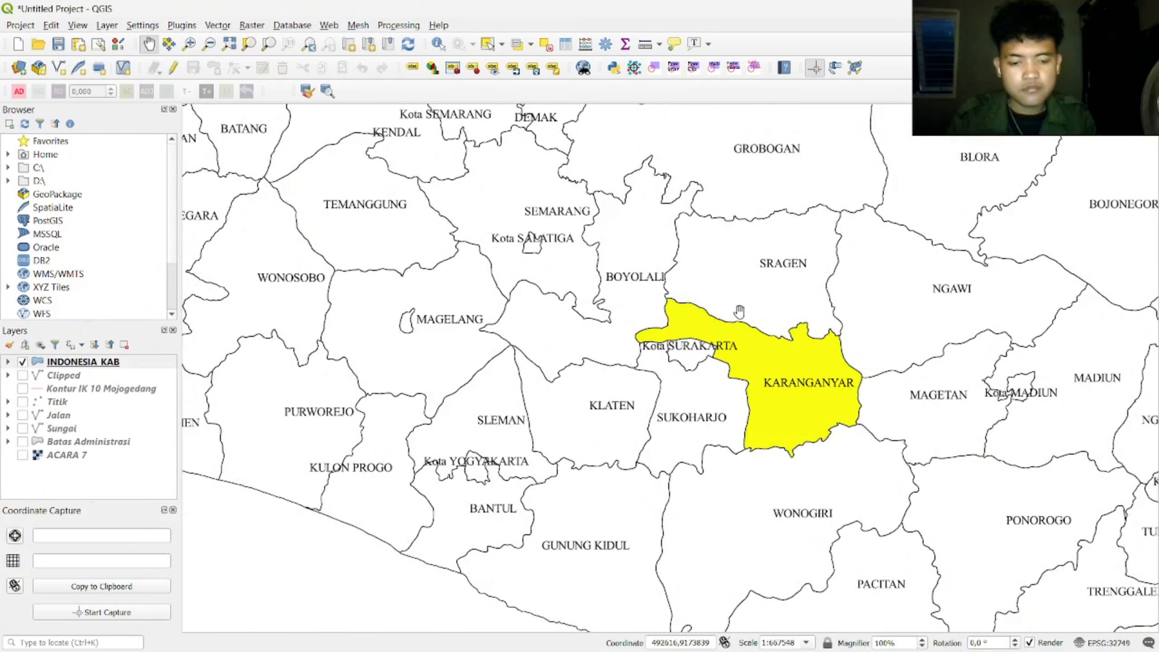
pyautogui.scroll(-1, 740, 312)
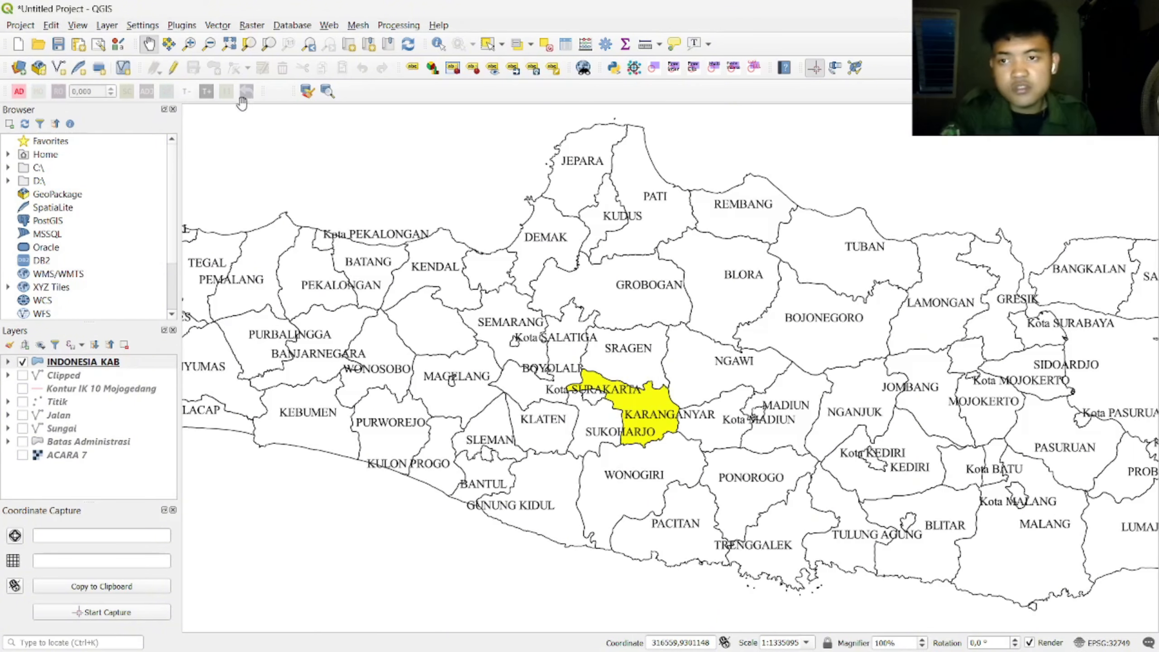
pyautogui.click(107, 25)
pyautogui.moveTo(136, 74)
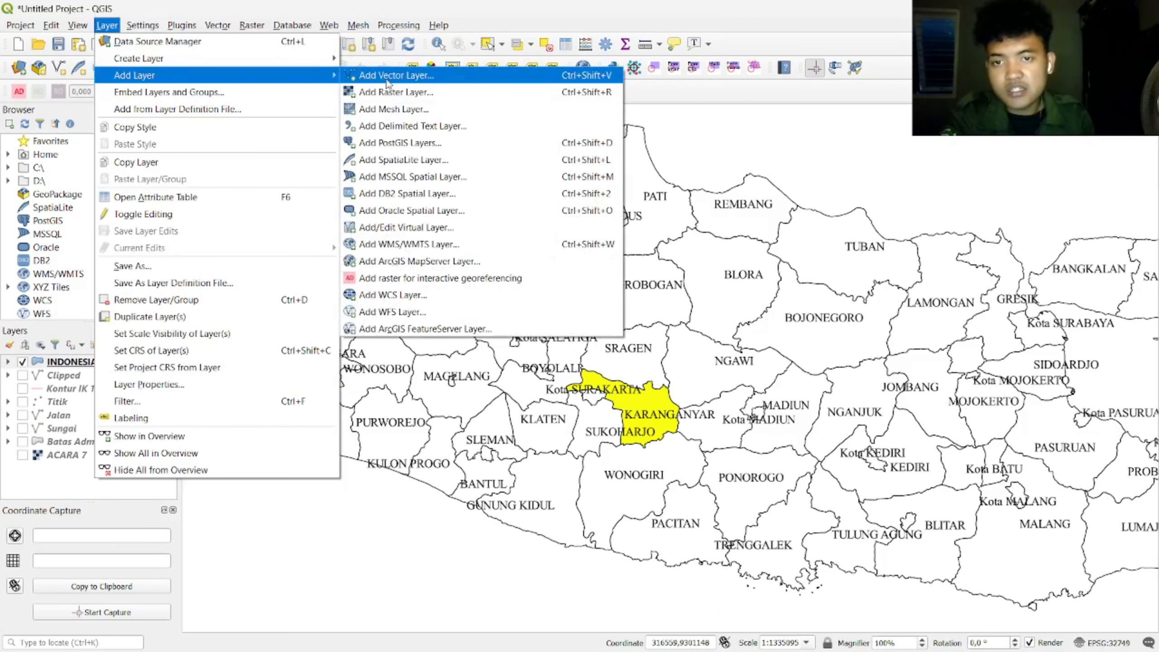
pyautogui.click(680, 94)
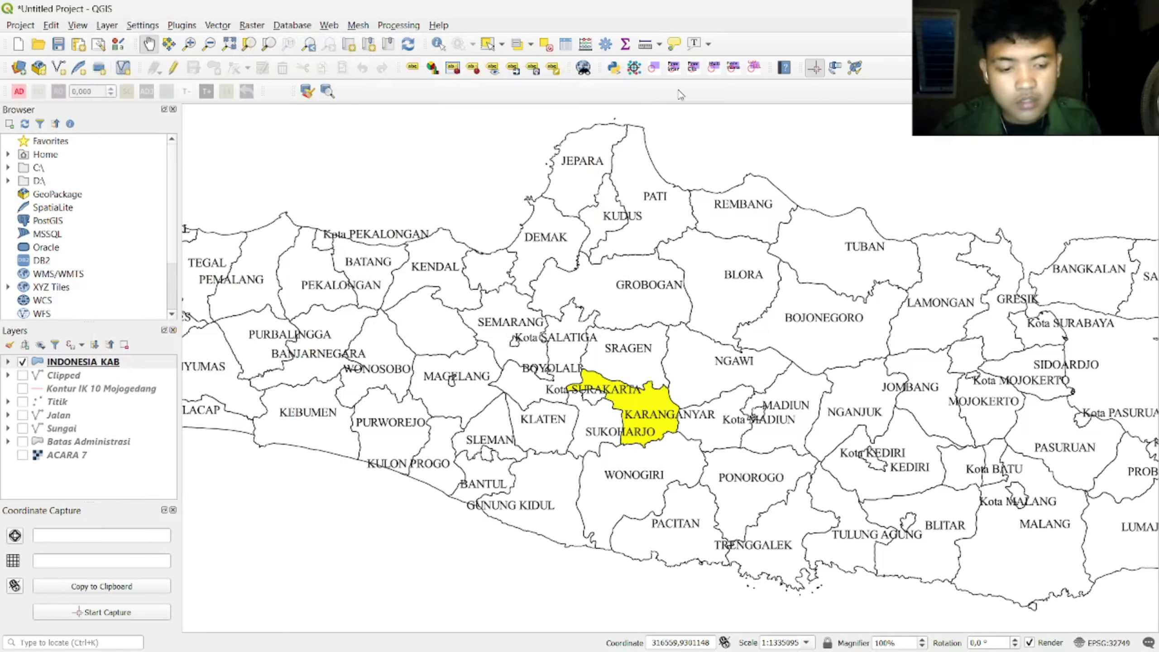
pyautogui.click(107, 25)
pyautogui.moveTo(136, 57)
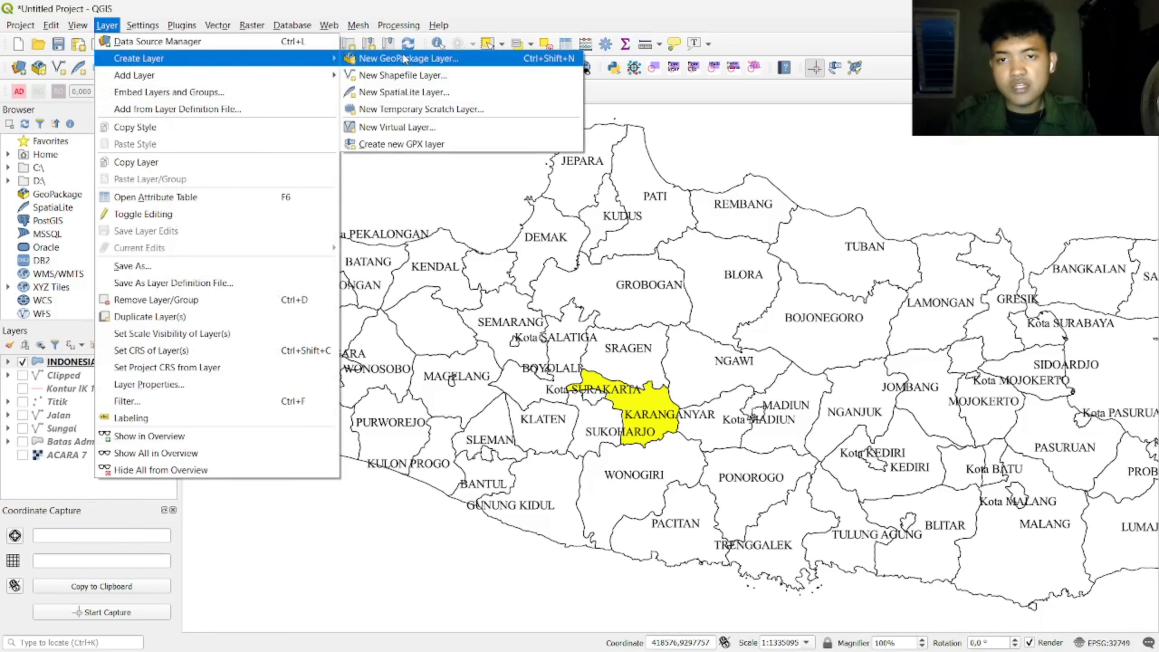
pyautogui.click(420, 74)
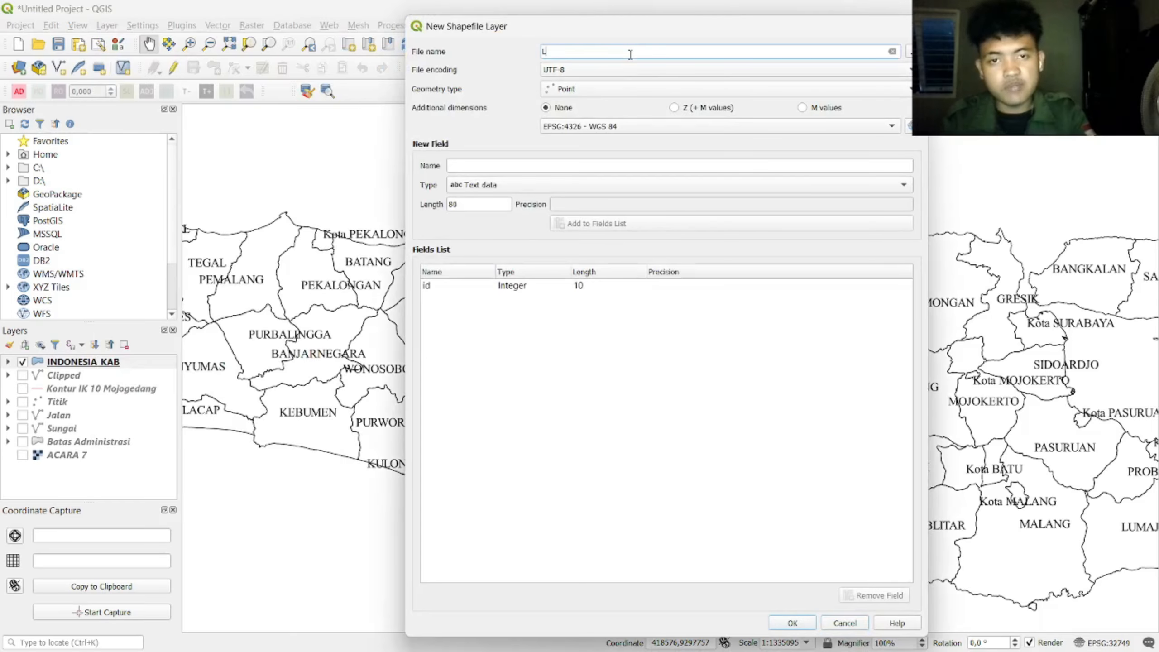
pyautogui.click(910, 52)
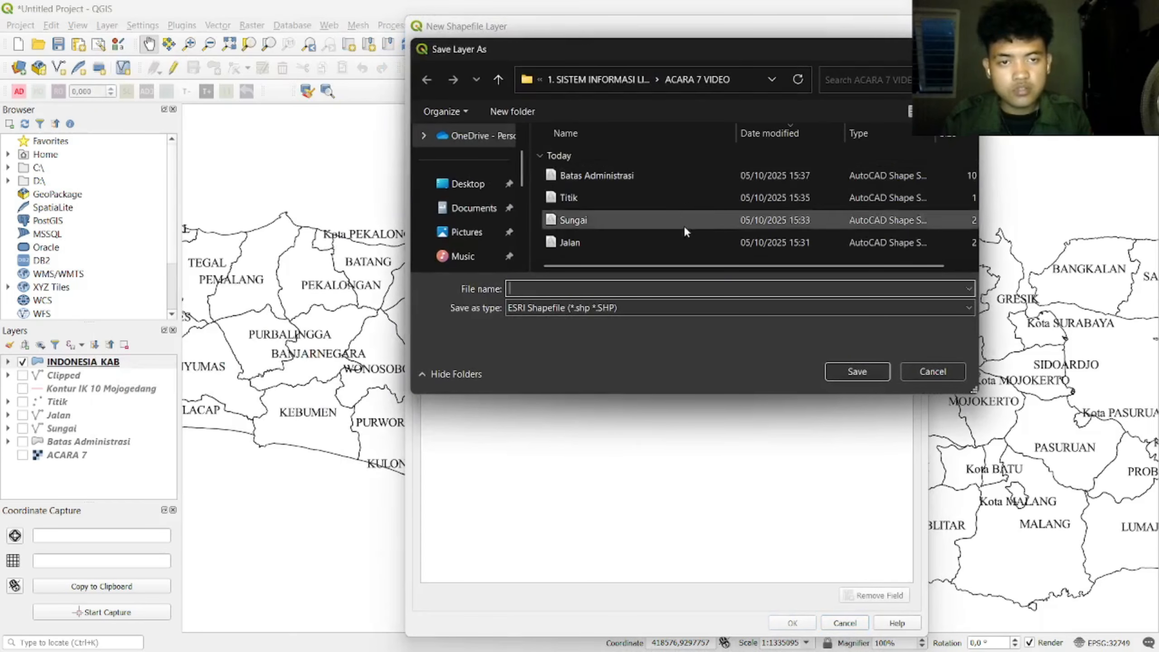
pyautogui.write('Laut')
pyautogui.press('Return')
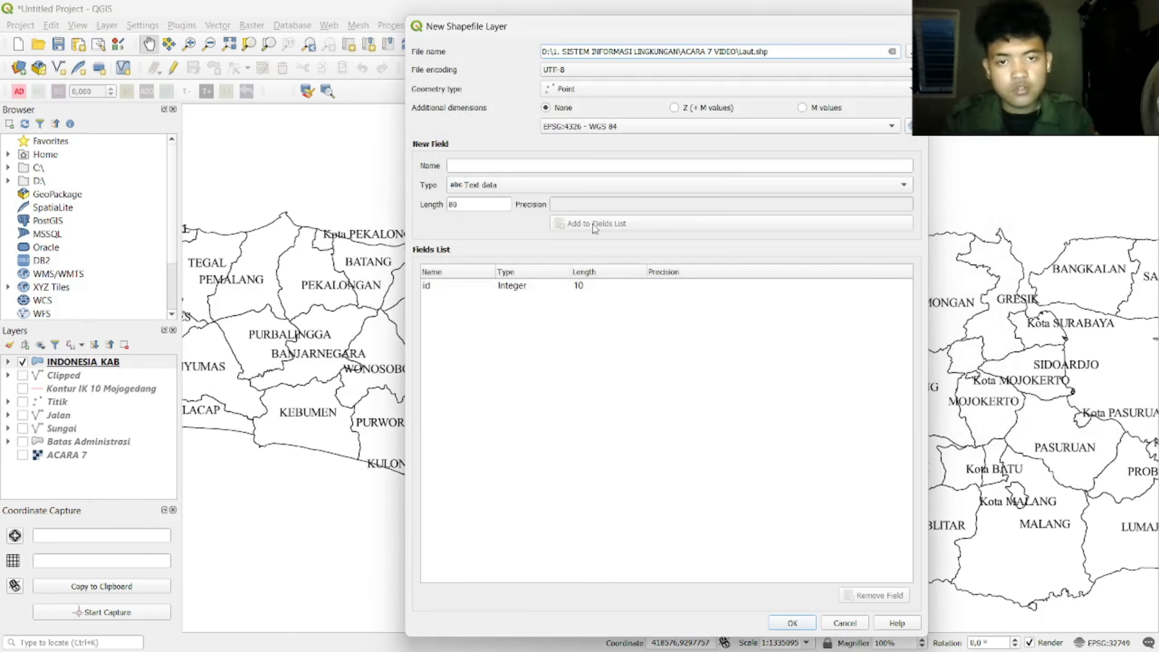
# Step: Make Laut a polygon layer in EPSG:32749 with a Keterangan text field, and create it
pyautogui.click(573, 90)
pyautogui.click(584, 131)
pyautogui.click(579, 168)
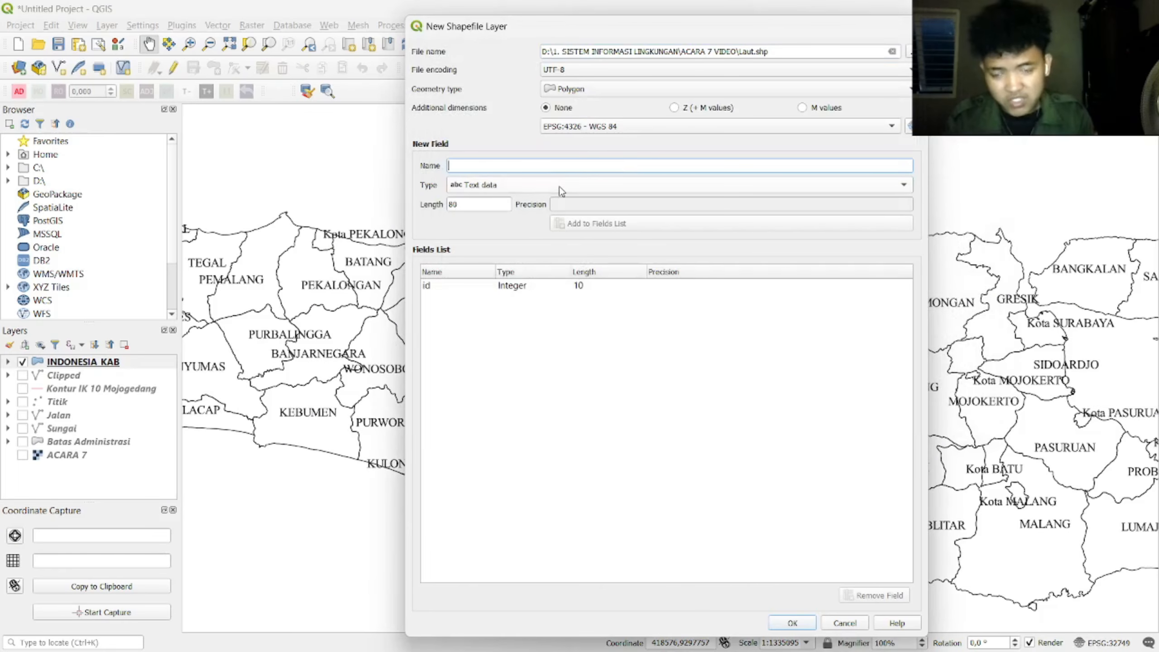
pyautogui.write('Keterangan')
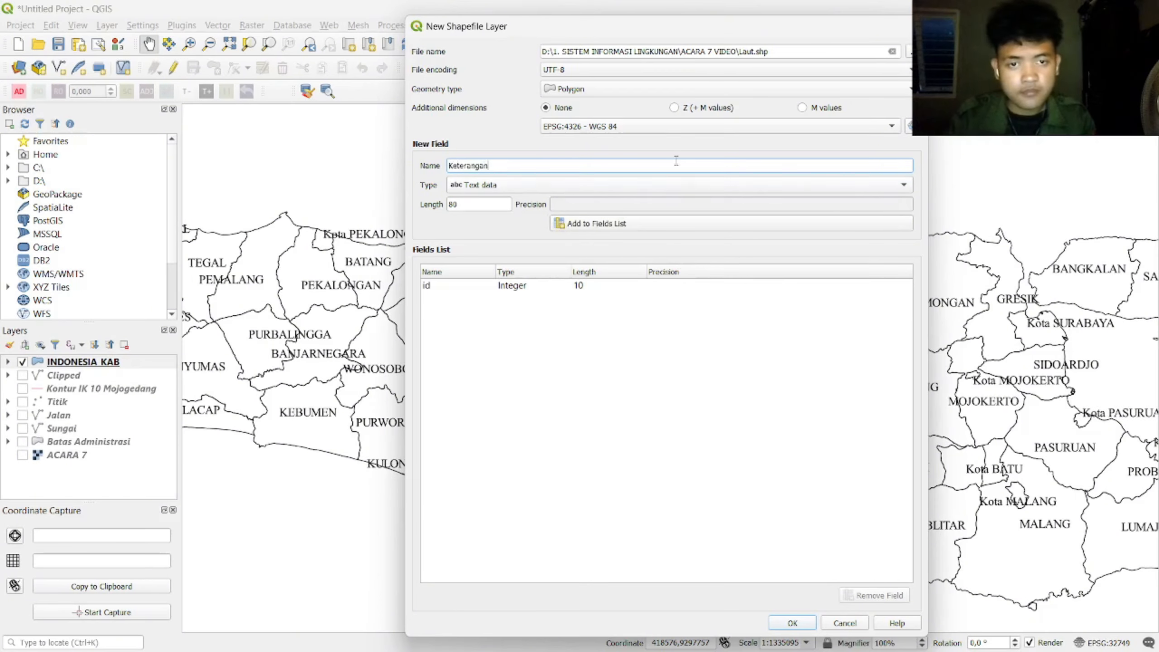
pyautogui.click(675, 126)
pyautogui.click(679, 149)
pyautogui.click(685, 224)
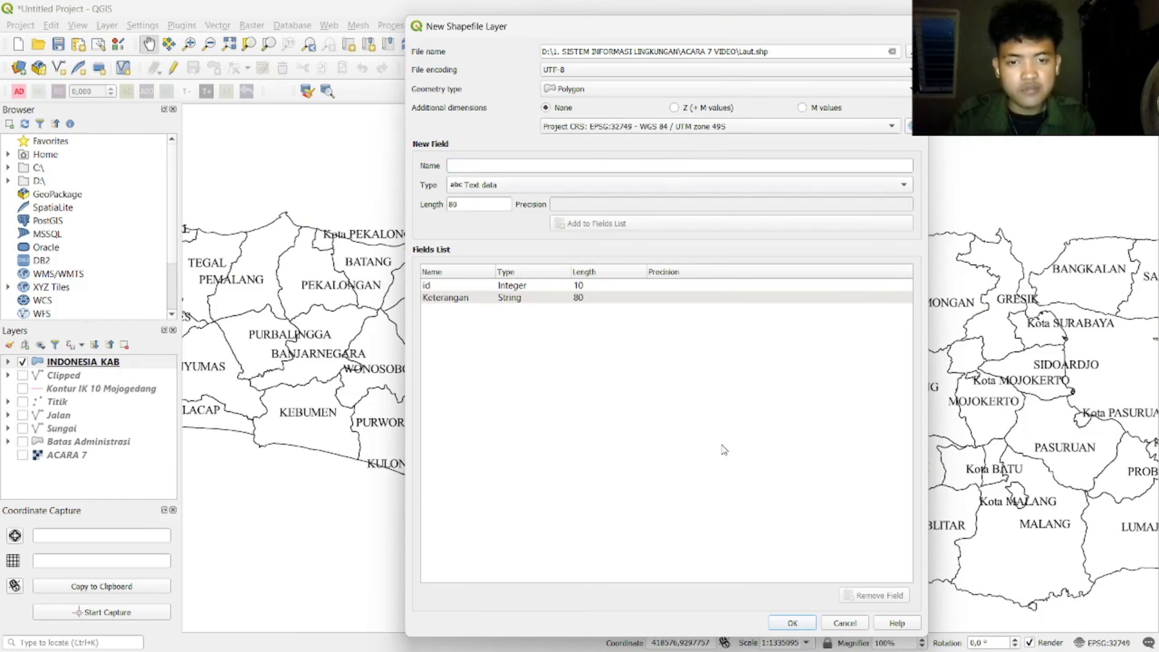
pyautogui.click(792, 623)
# Step: Turn on editing for Laut and digitize the sea polygon north of the Java coast
pyautogui.scroll(-1, 328, 526)
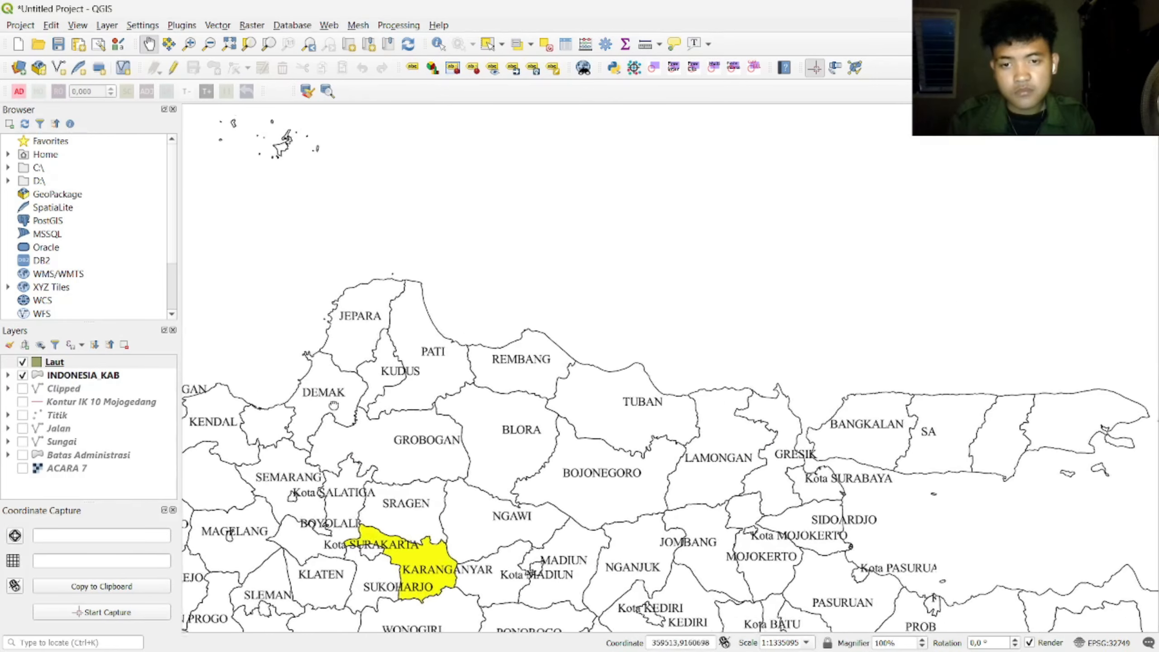
pyautogui.click(96, 365)
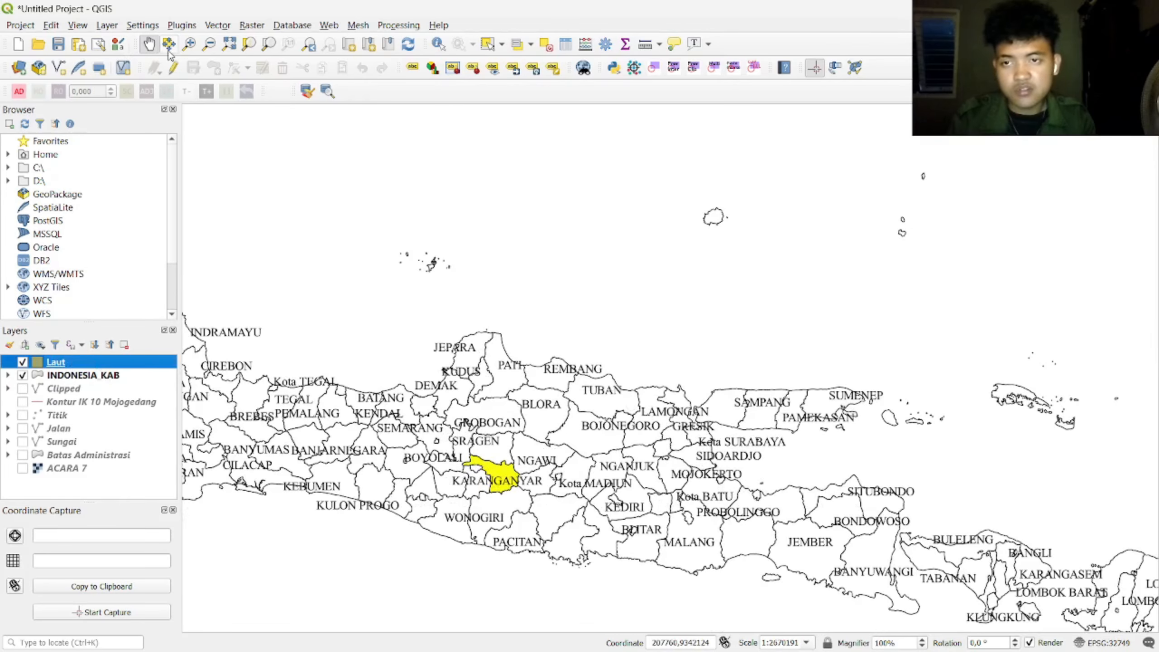
pyautogui.click(173, 67)
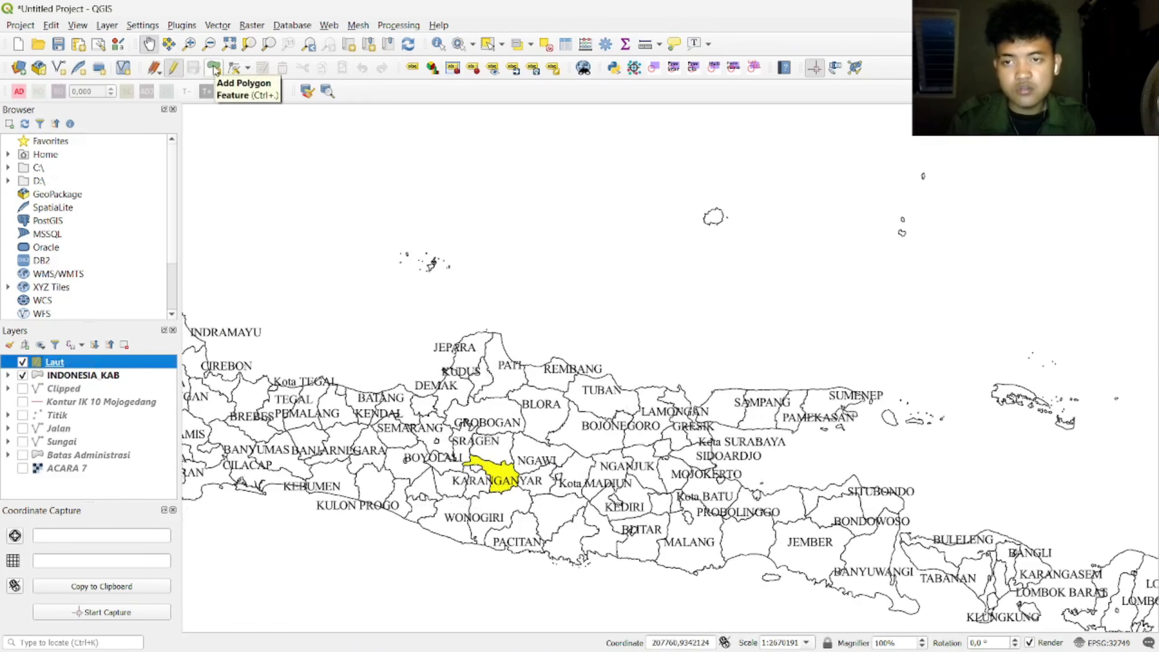
pyautogui.click(215, 68)
pyautogui.scroll(2, 564, 409)
pyautogui.scroll(-2, 510, 318)
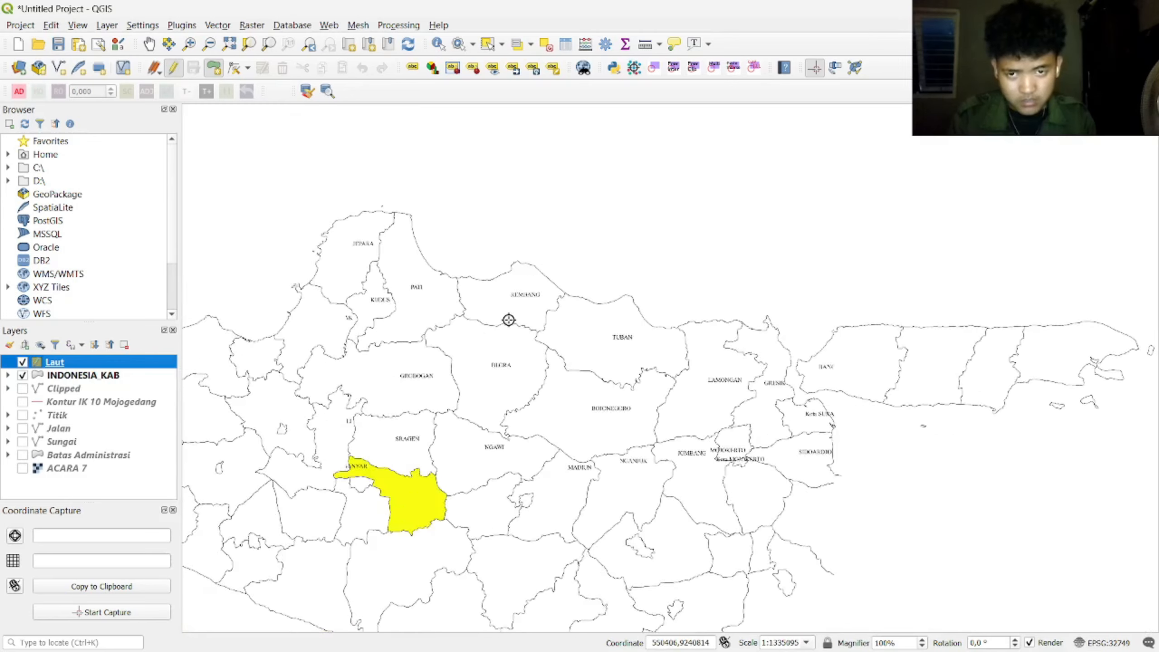
pyautogui.scroll(1, 350, 314)
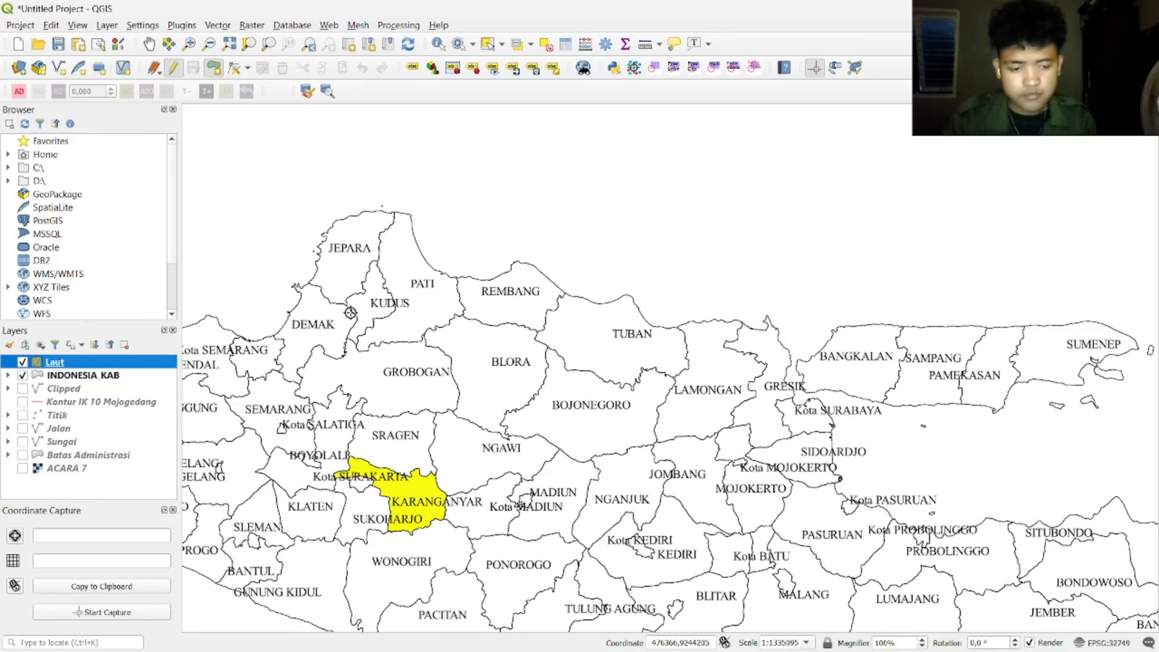
pyautogui.scroll(-1, 285, 291)
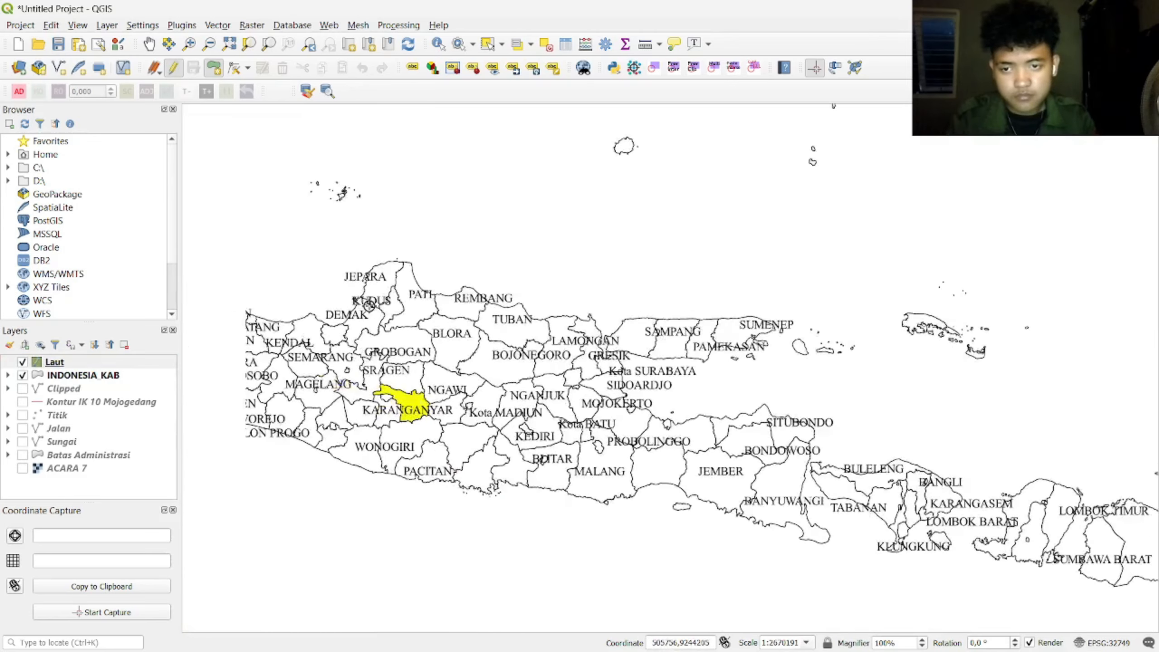
pyautogui.scroll(2, 331, 329)
pyautogui.click(327, 386)
pyautogui.click(361, 369)
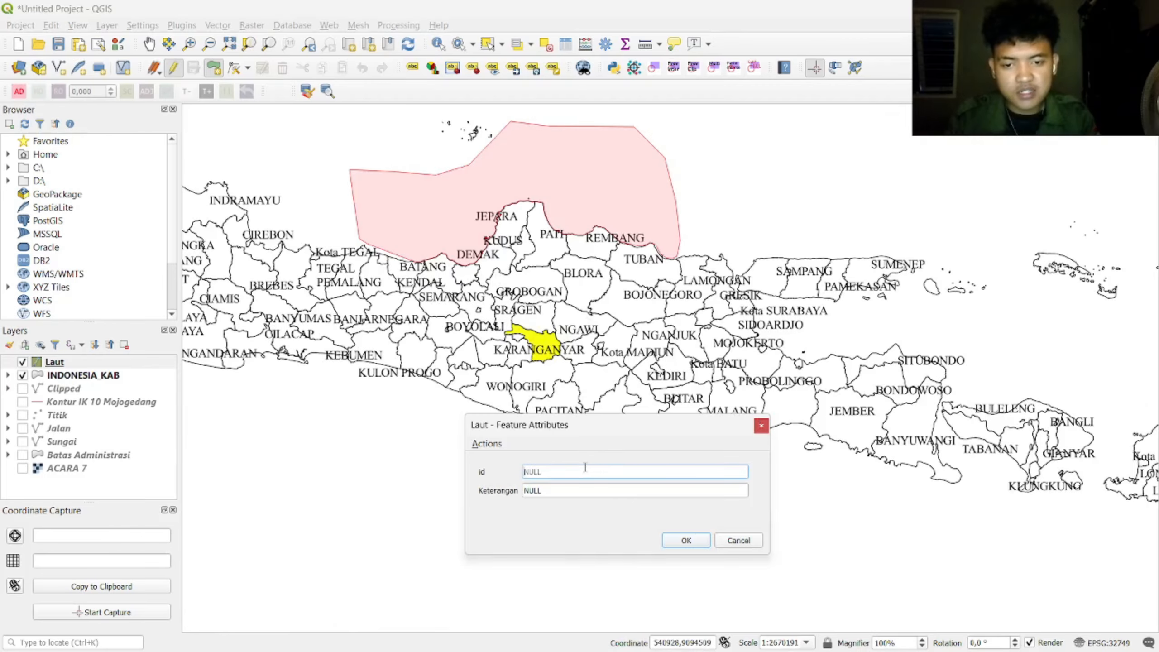
# Step: Set the polygon's Keterangan to 'Laut Jawa' and save the Laut edits
pyautogui.click(574, 492)
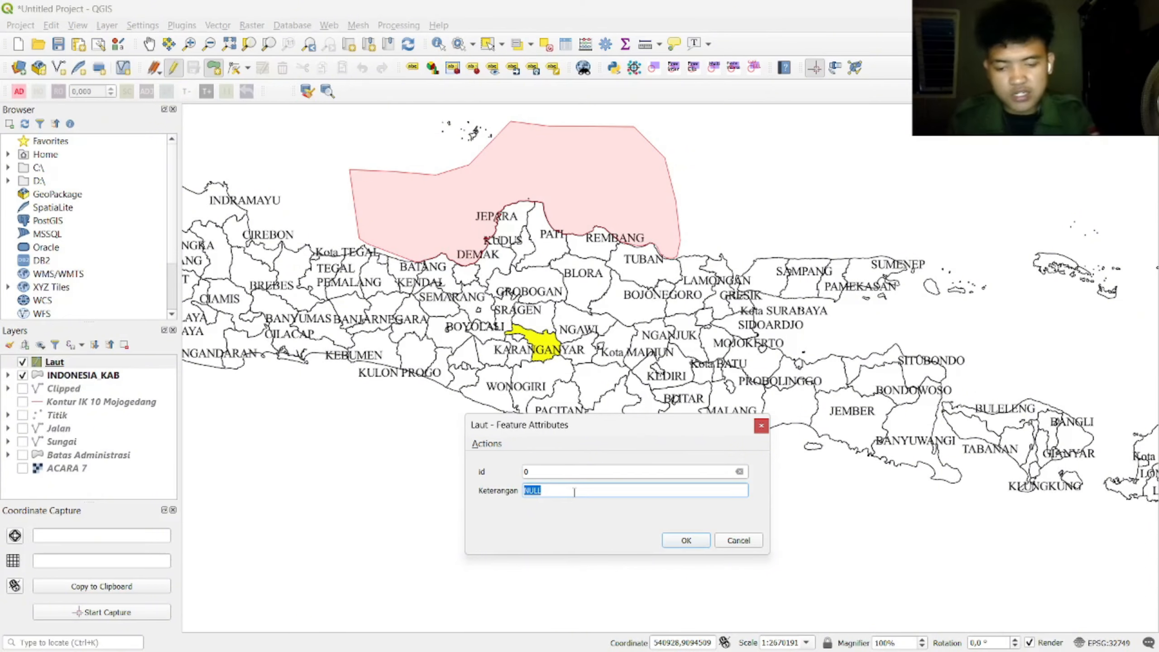
pyautogui.write('Laut Jawa')
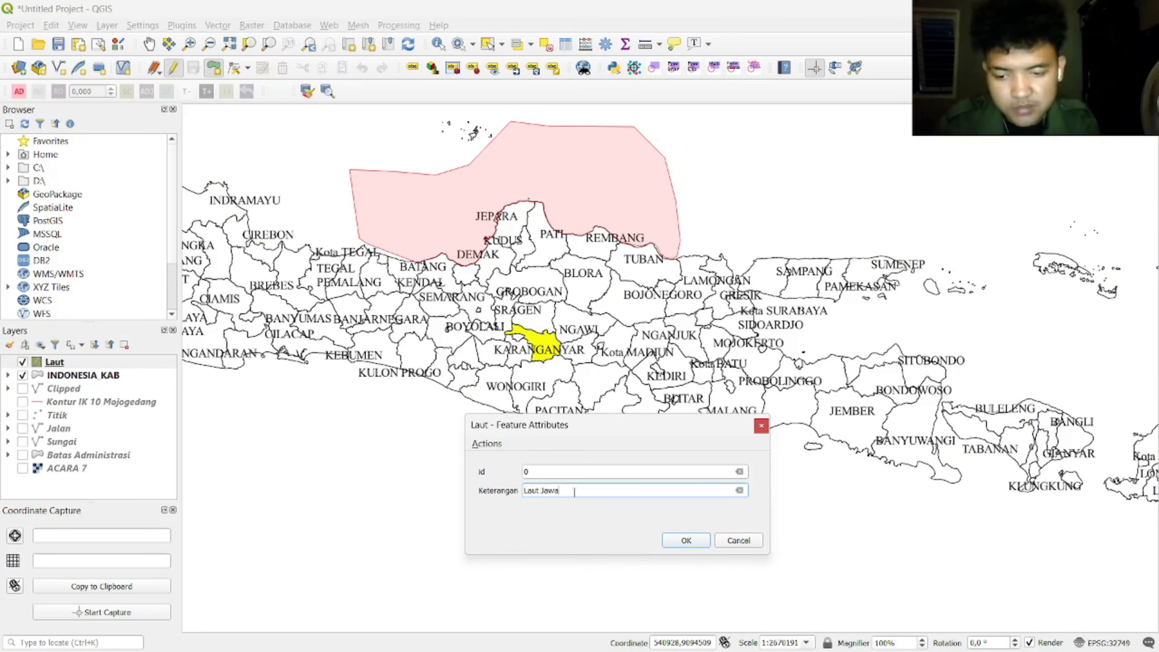
pyautogui.click(707, 545)
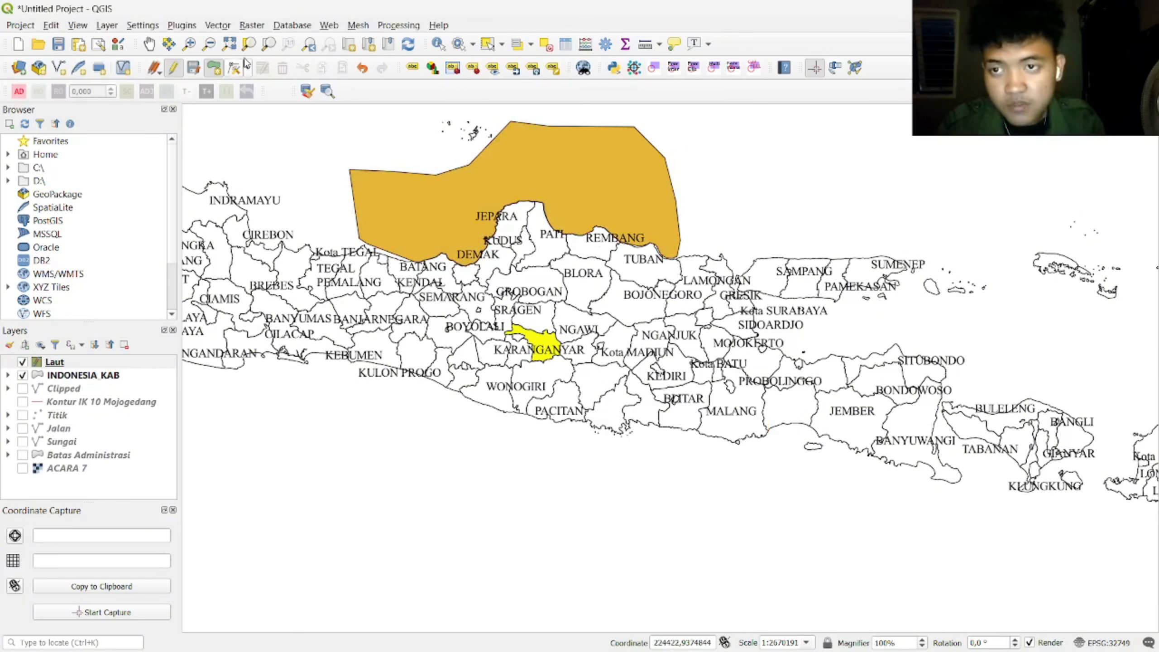
pyautogui.click(174, 68)
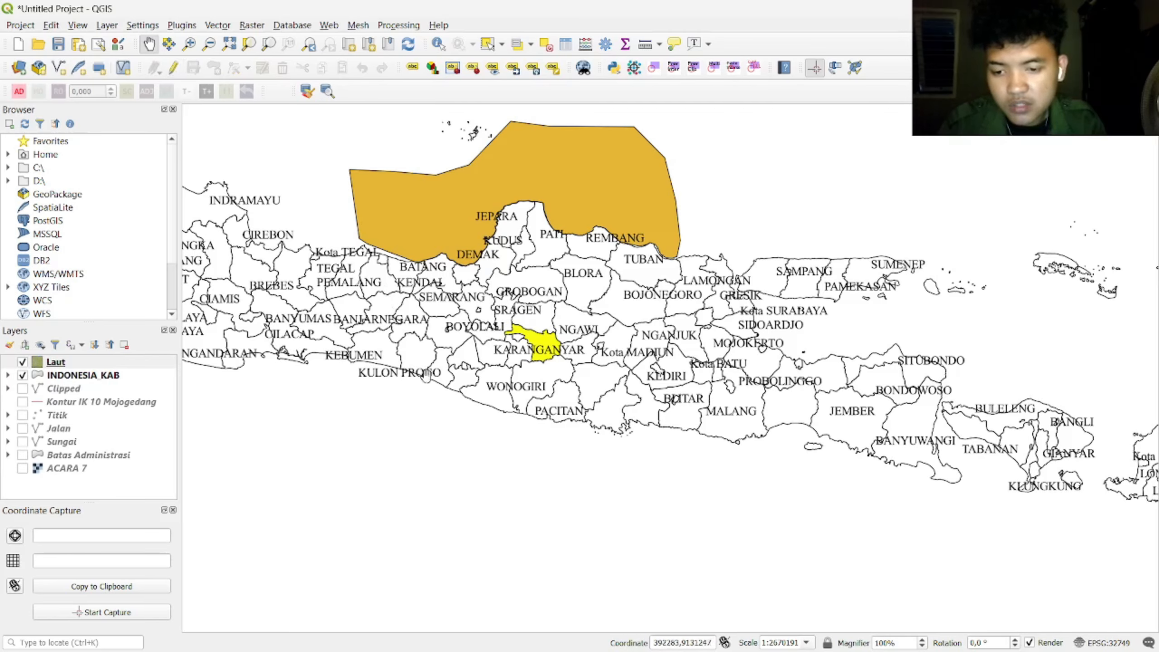
# Step: Move Laut below INDONESIA_KAB and style it as categorized by the Keterangan field
pyautogui.moveTo(57, 363); pyautogui.dragTo(58, 387)
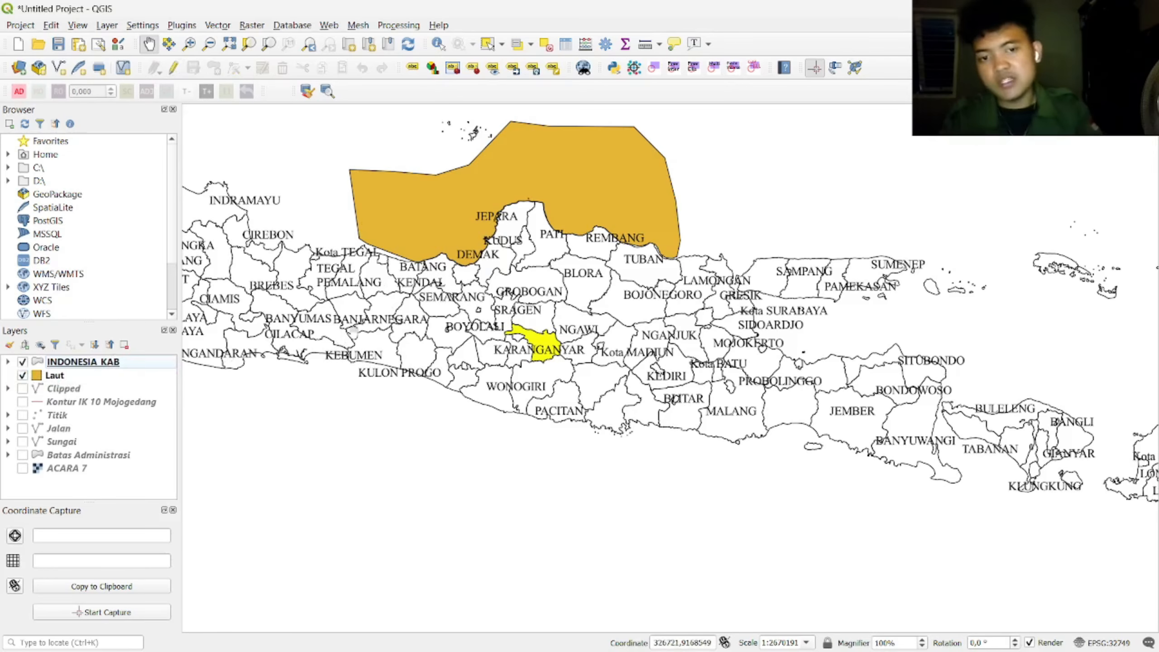
pyautogui.rightClick(63, 378)
pyautogui.click(91, 367)
pyautogui.click(450, 177)
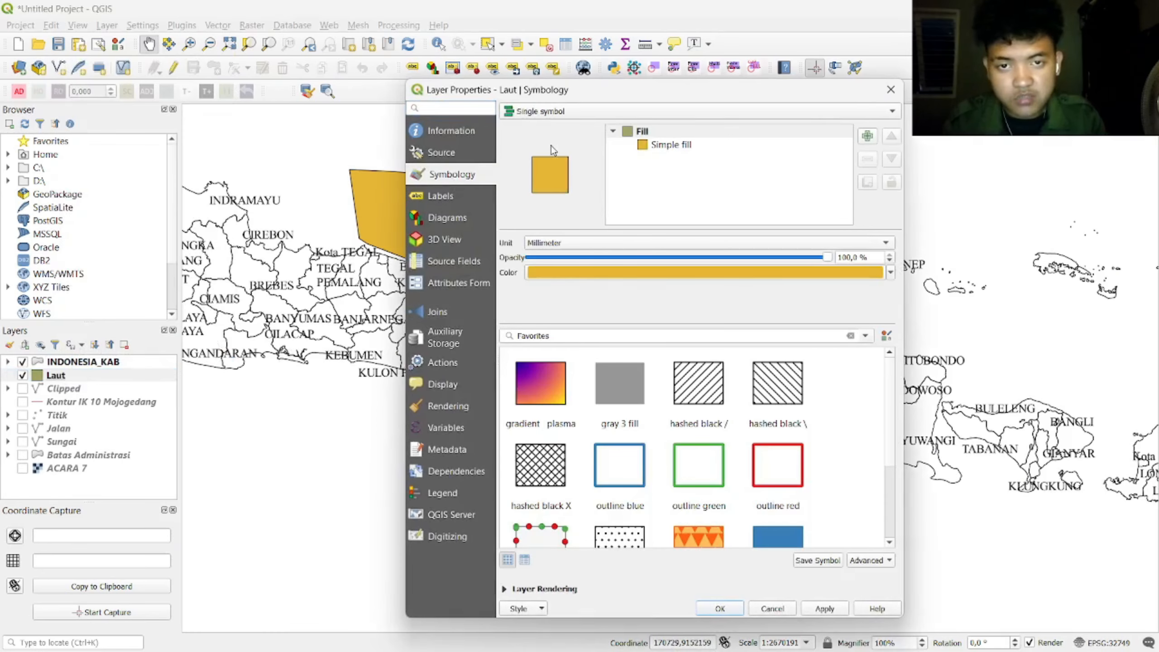
pyautogui.click(565, 111)
pyautogui.click(590, 122)
pyautogui.click(862, 131)
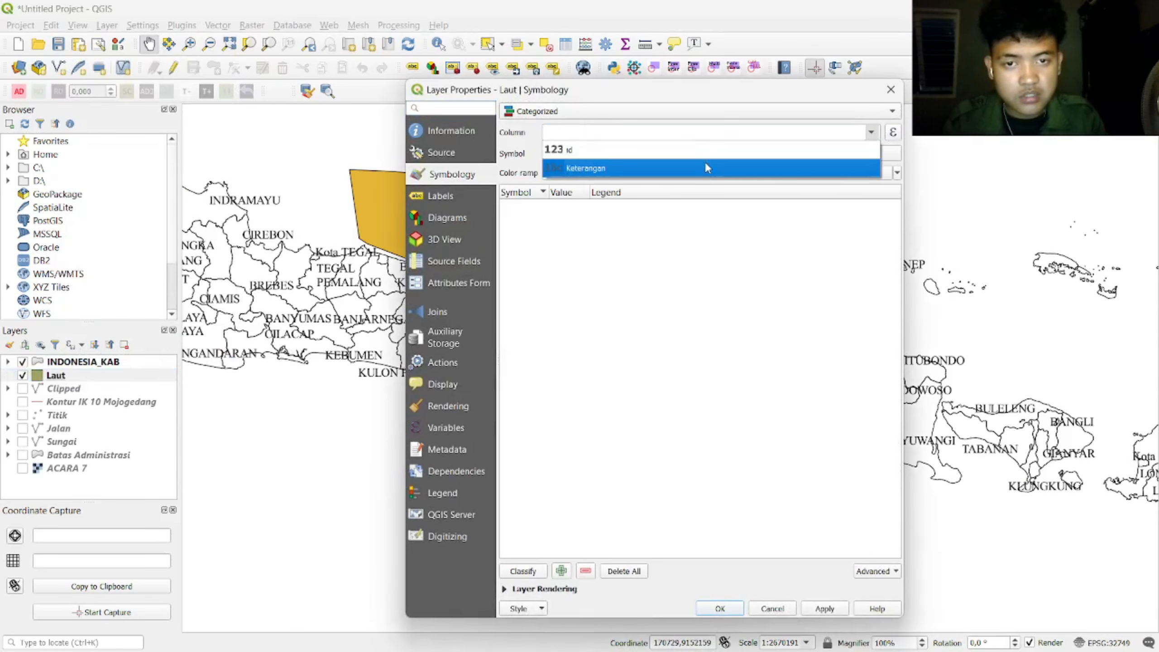
pyautogui.click(779, 166)
pyautogui.click(523, 571)
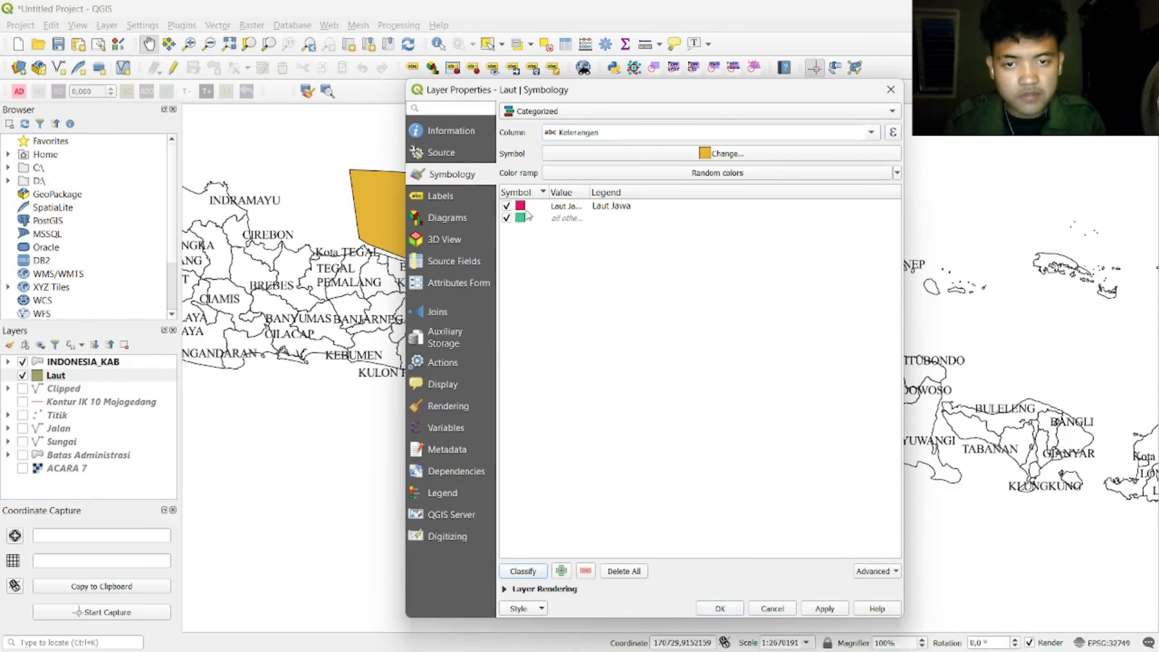
# Step: Give the Laut Jawa category a bright cyan-blue fill
pyautogui.doubleClick(528, 213)
pyautogui.click(884, 248)
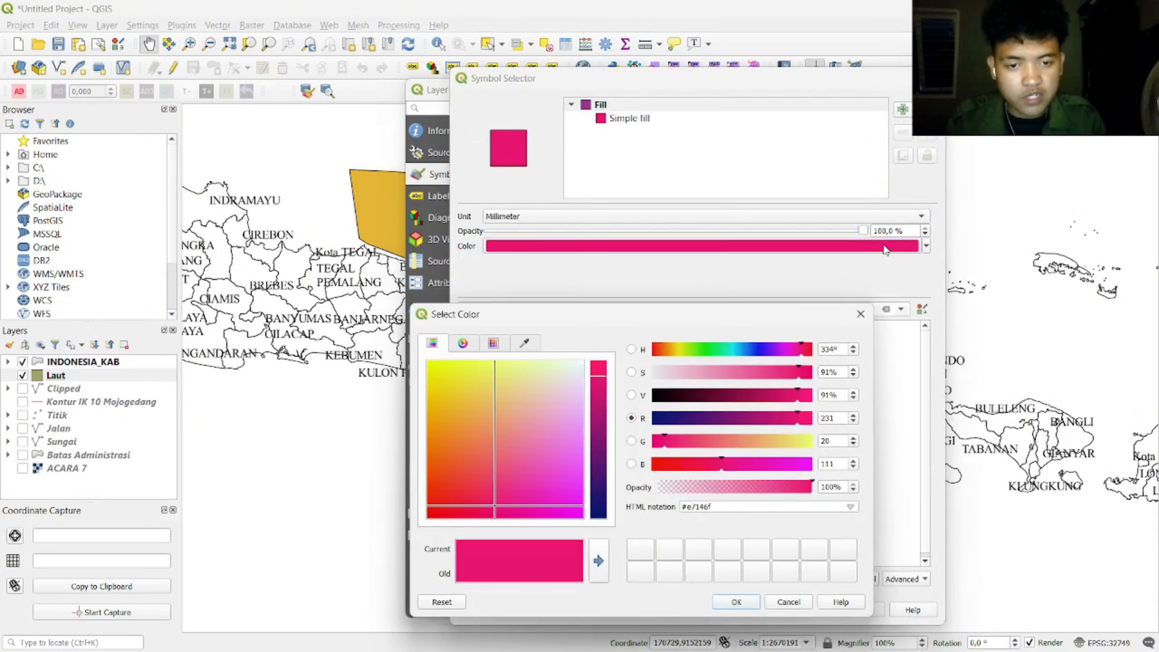
pyautogui.click(861, 314)
pyautogui.click(927, 246)
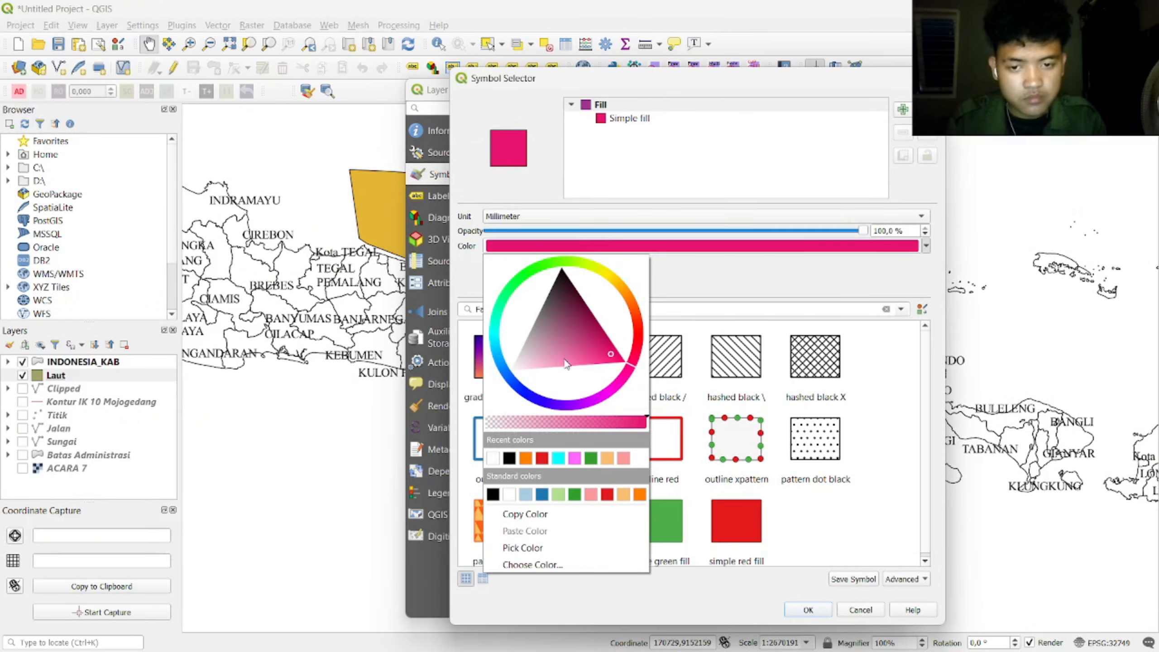
pyautogui.moveTo(566, 363); pyautogui.dragTo(493, 363)
pyautogui.click(494, 349)
pyautogui.moveTo(566, 345); pyautogui.dragTo(523, 338)
pyautogui.click(810, 594)
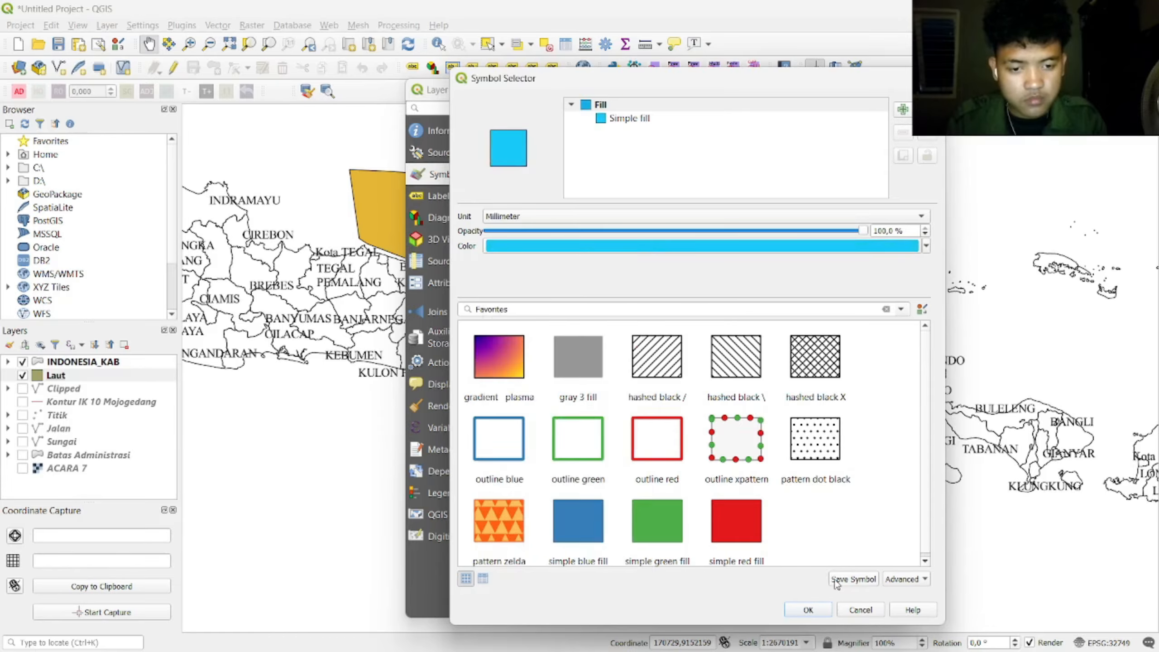
pyautogui.click(808, 609)
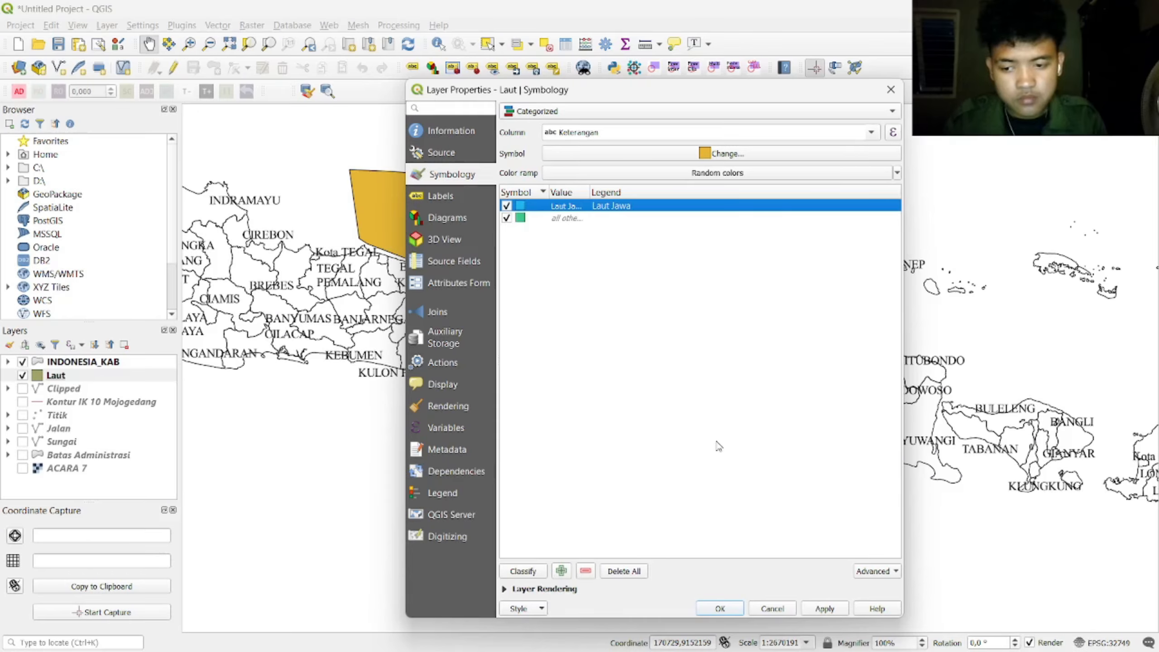
# Step: Enable single labels from the Keterangan field in Times New Roman font
pyautogui.click(440, 199)
pyautogui.click(570, 112)
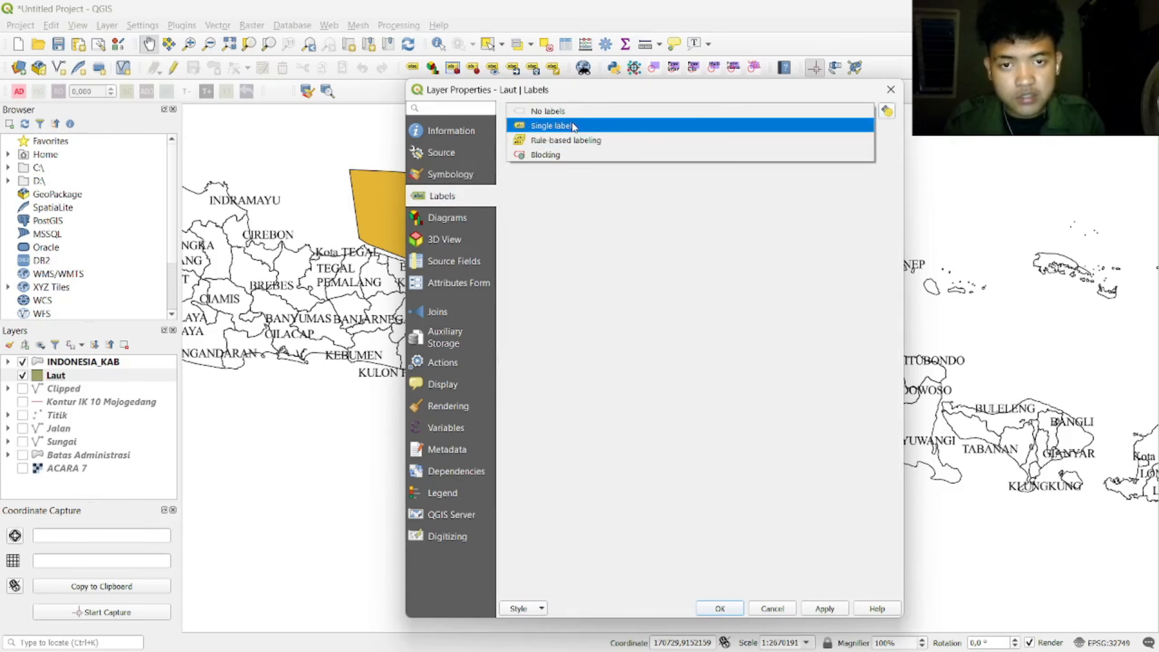
pyautogui.click(574, 122)
pyautogui.click(866, 133)
pyautogui.click(754, 176)
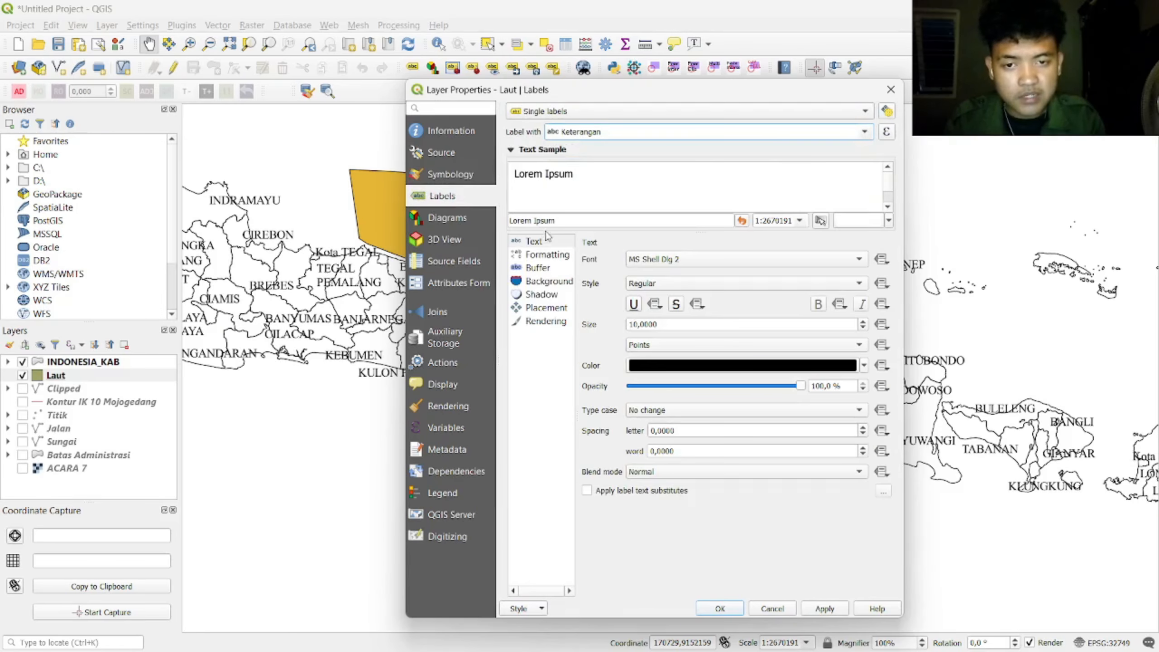
pyautogui.click(689, 260)
pyautogui.write('times')
pyautogui.press('Return')
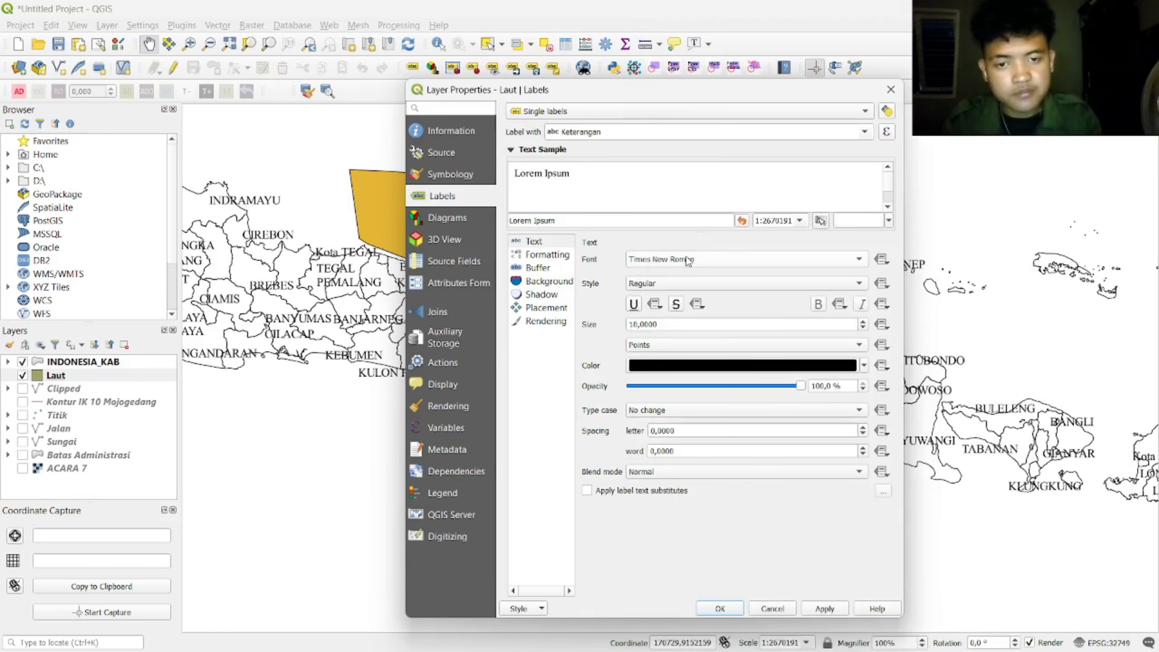
# Step: Set the label size to 12 with a text buffer and apply it to the map
pyautogui.tripleClick(700, 324)
pyautogui.write('12')
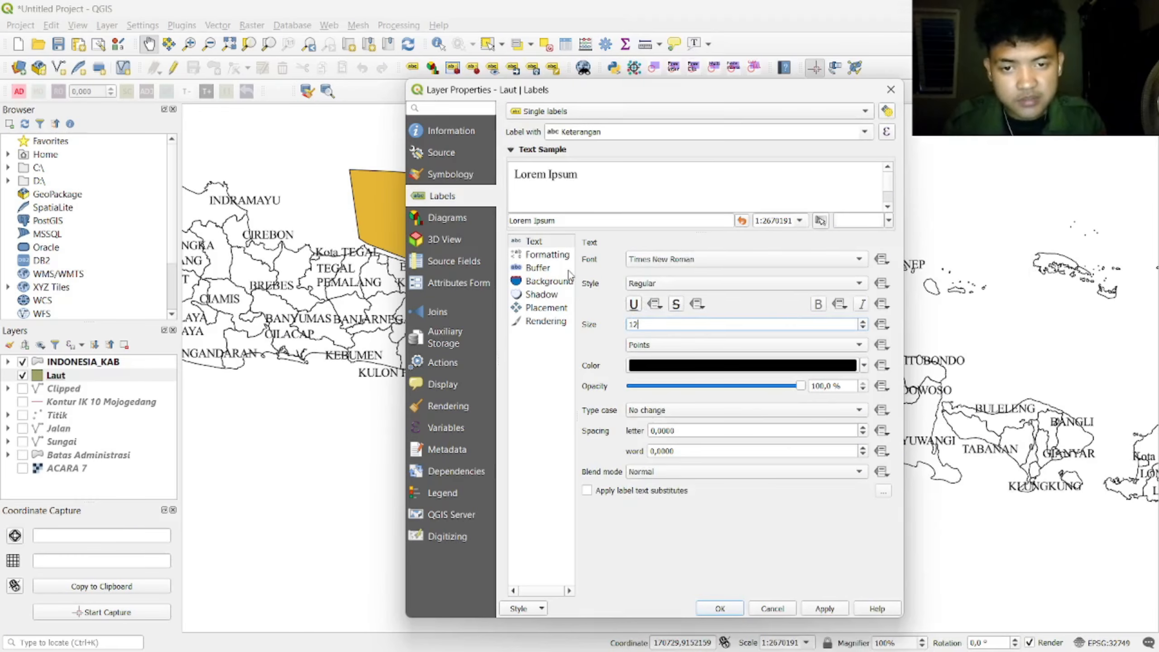
pyautogui.click(547, 254)
pyautogui.click(565, 269)
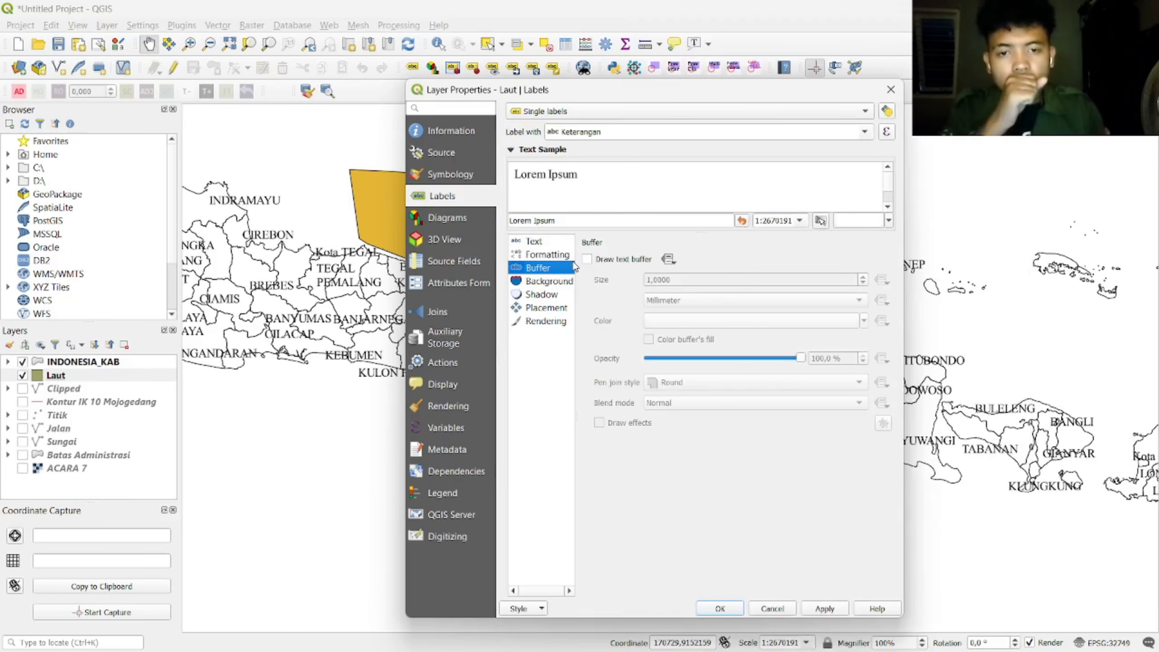
pyautogui.click(587, 259)
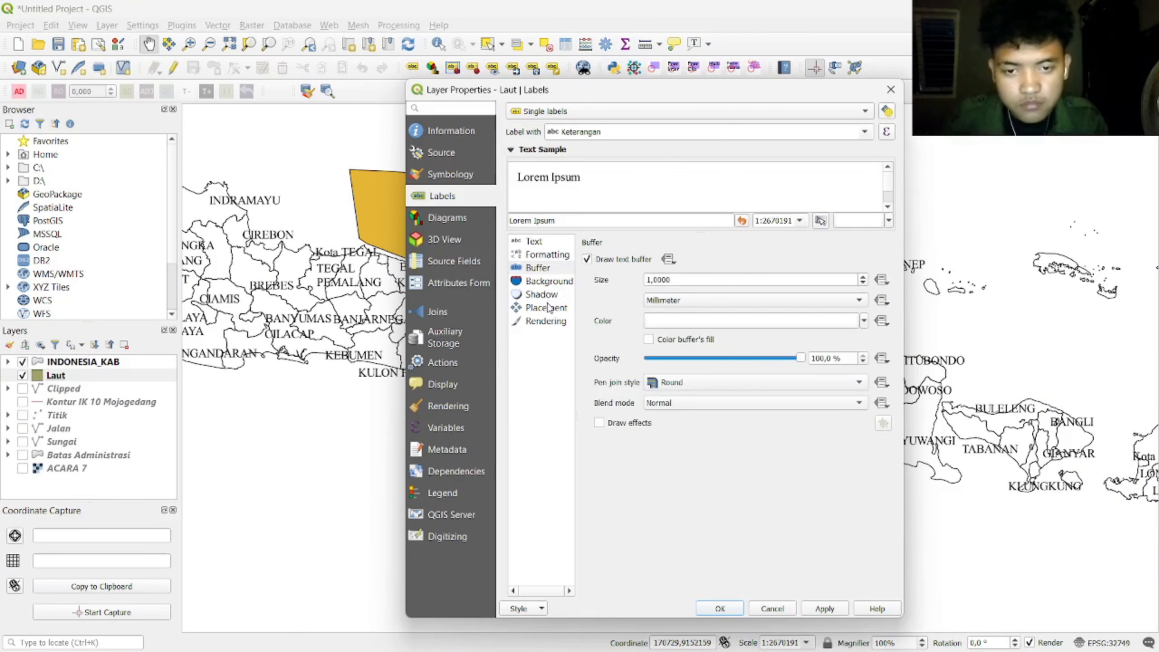
pyautogui.click(821, 608)
pyautogui.click(720, 608)
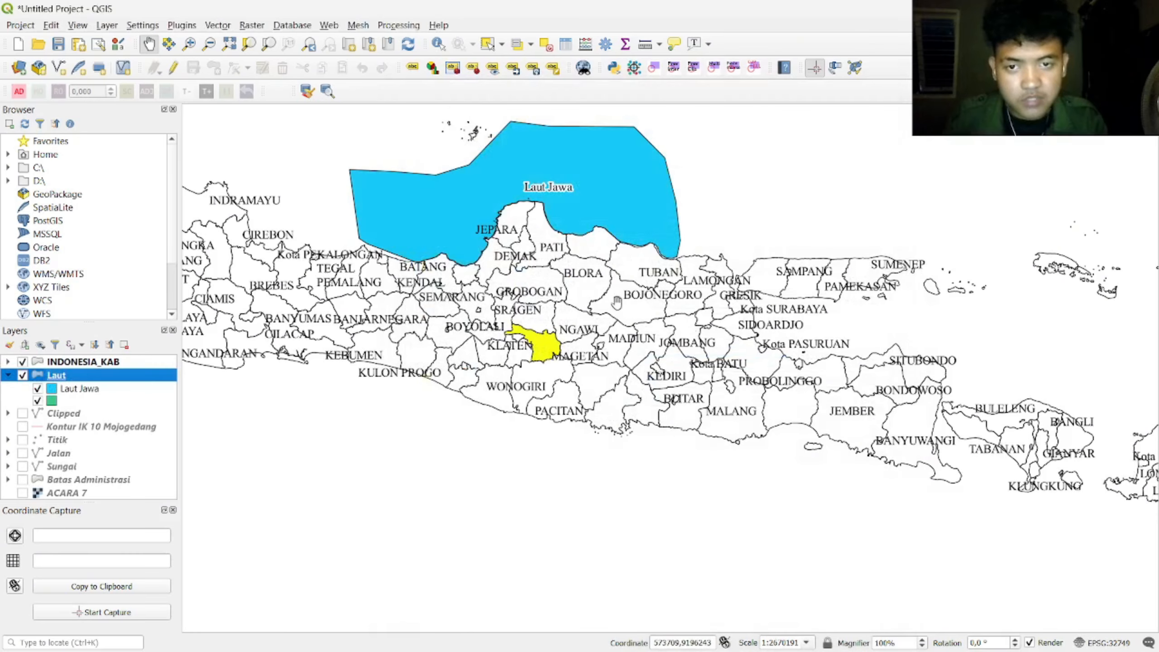
pyautogui.scroll(-1, 441, 239)
pyautogui.scroll(1, 428, 251)
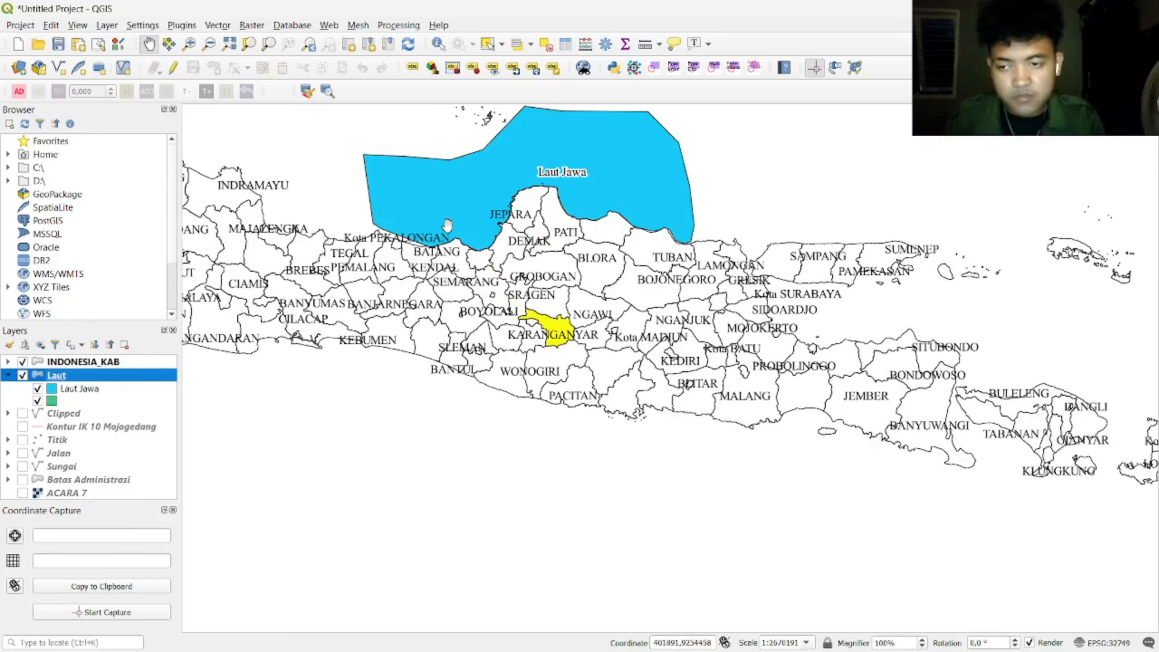
pyautogui.moveTo(456, 217); pyautogui.dragTo(469, 263)
pyautogui.hotkey('alt', 'Tab')
# Step: In LAYOUT ACARA 7, draw a rectangle in the INSET area and thicken its outline stroke
pyautogui.hotkey('alt', 'Tab')
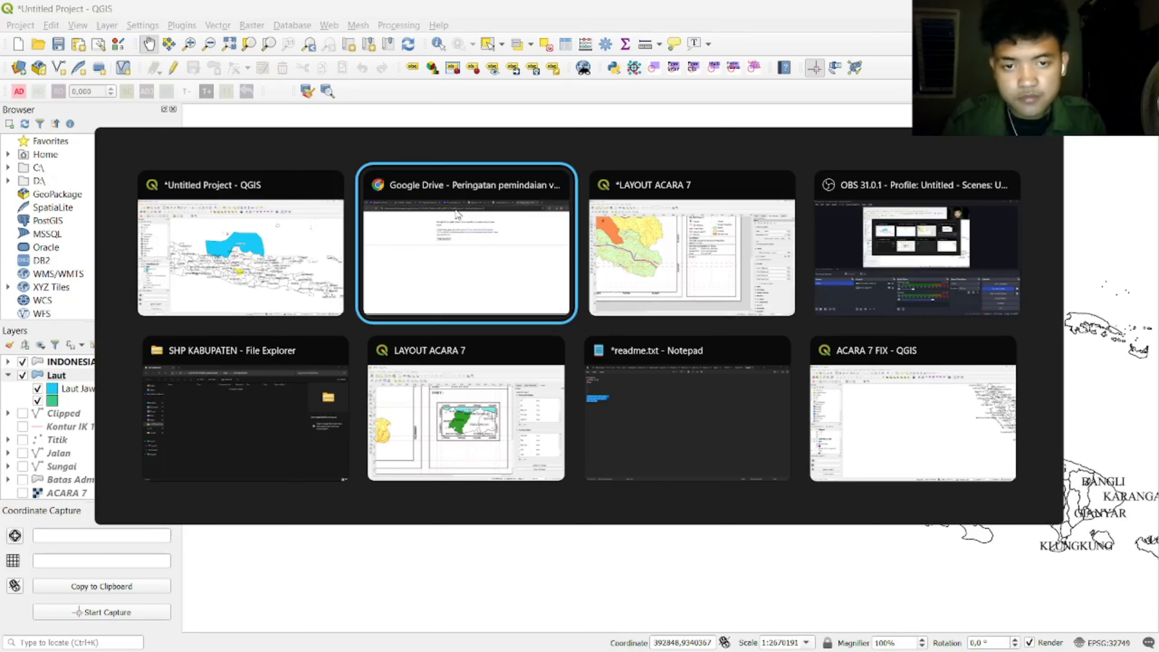
pyautogui.hotkey('alt', 'Tab')
pyautogui.scroll(1, 664, 422)
pyautogui.scroll(-1, 668, 422)
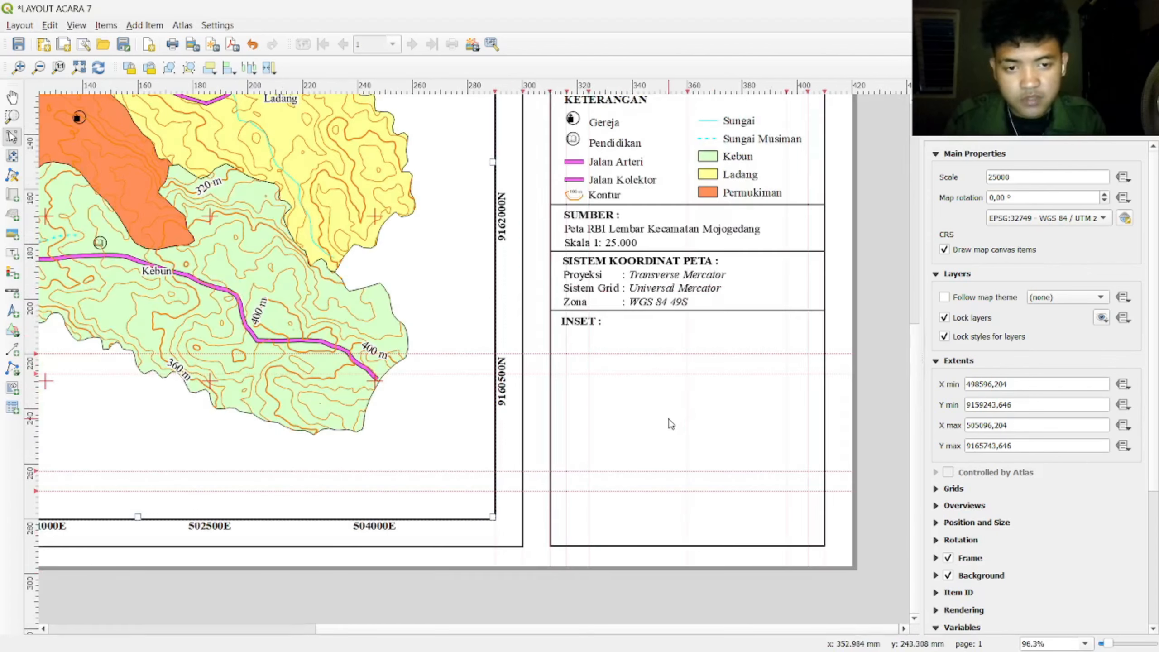
pyautogui.click(12, 331)
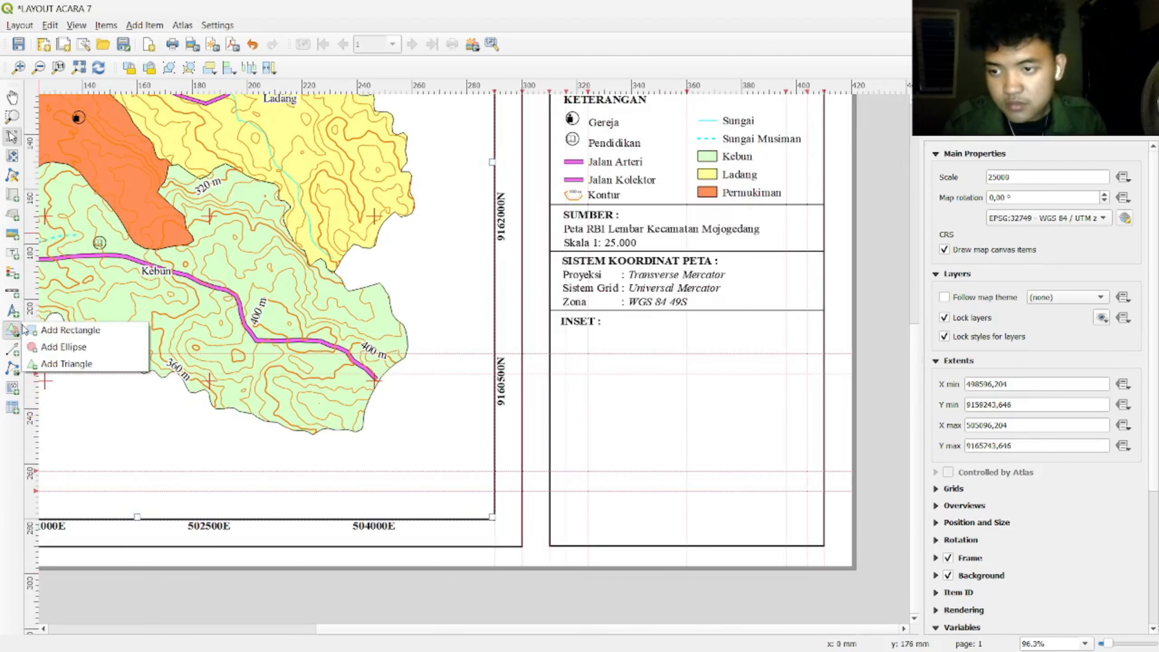
pyautogui.click(52, 329)
pyautogui.moveTo(565, 354); pyautogui.dragTo(807, 490)
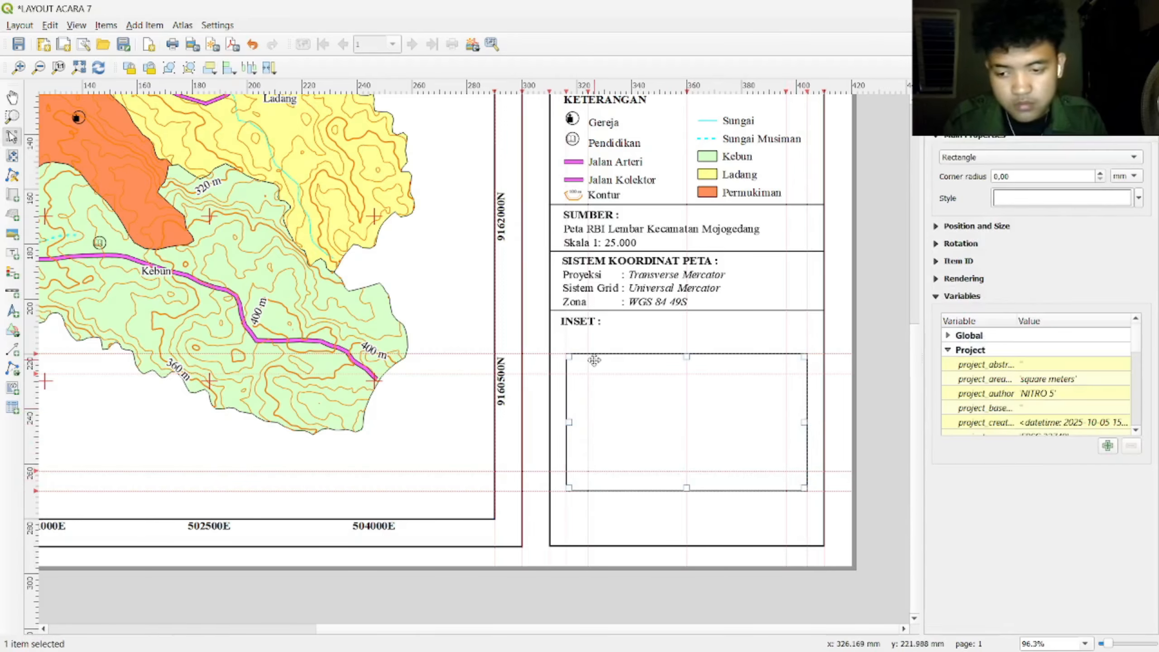
pyautogui.click(1091, 201)
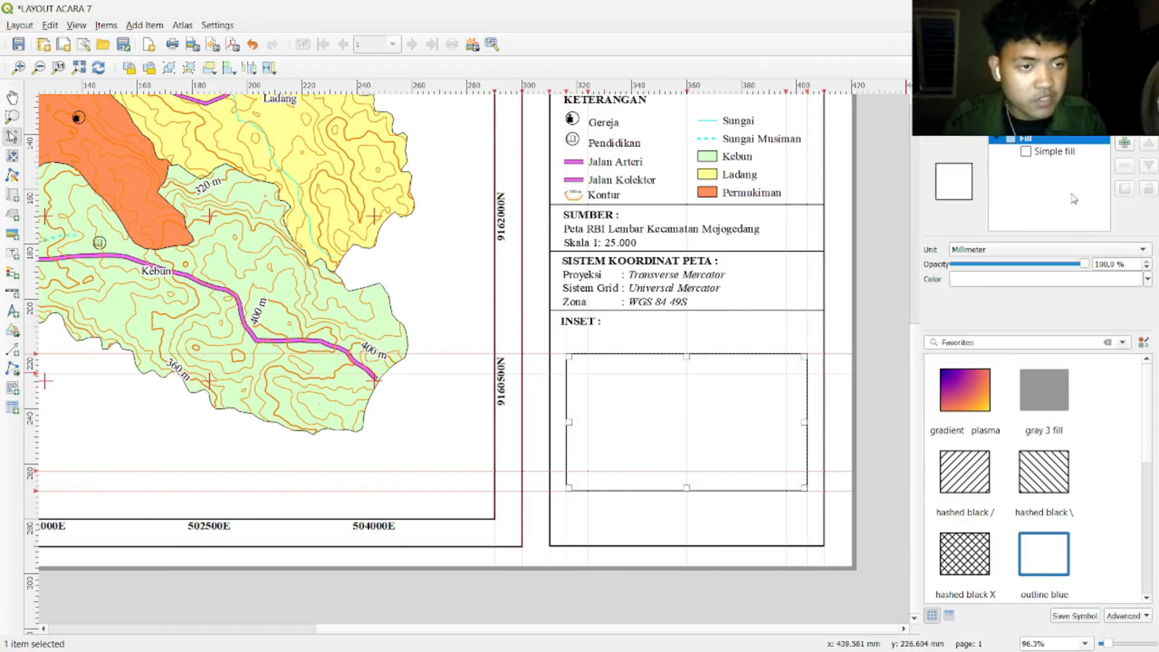
pyautogui.click(1052, 152)
pyautogui.click(1040, 335)
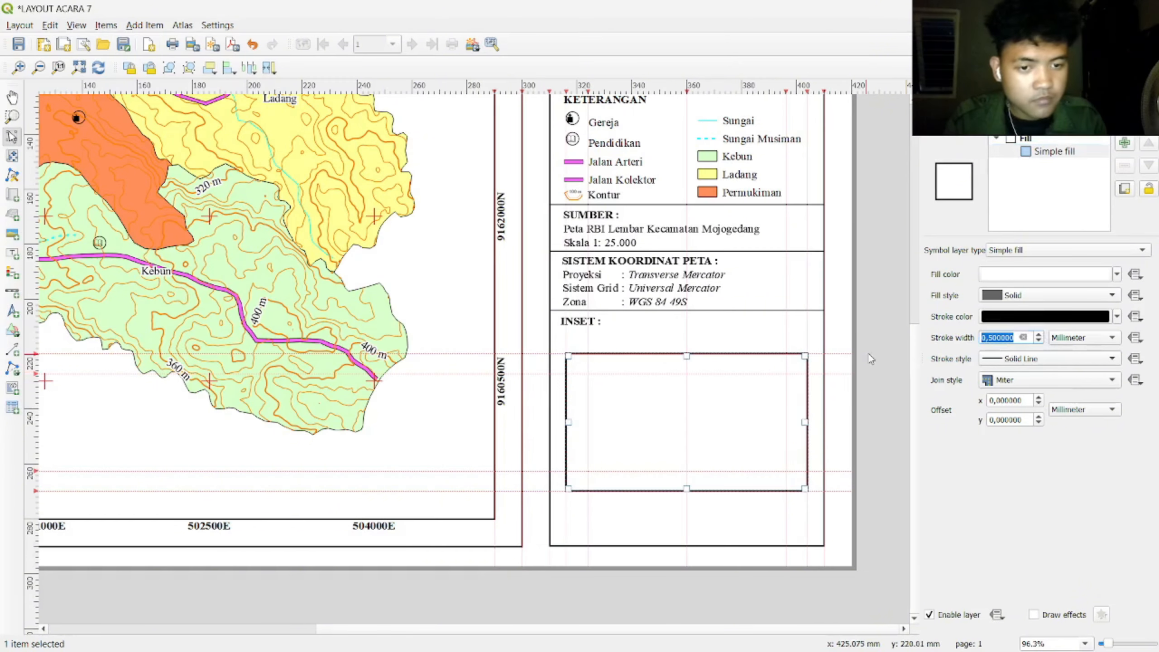
pyautogui.click(873, 352)
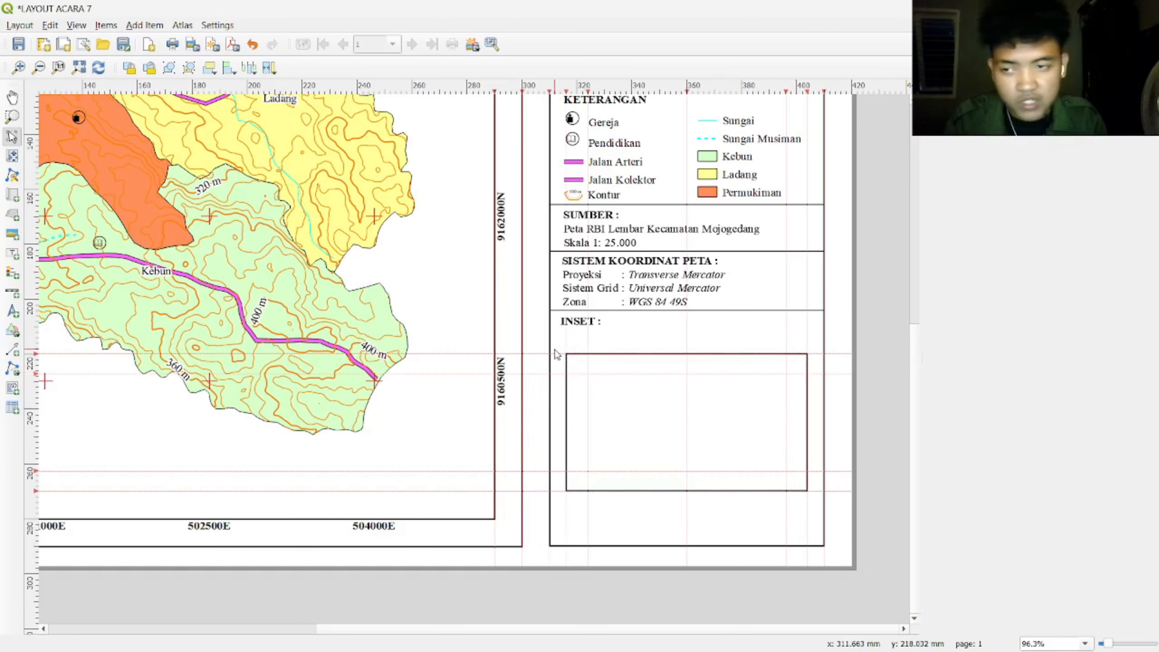
pyautogui.click(13, 195)
# Step: Draw the inset map frame inside the rectangle and set its CRS to EPSG:32749
pyautogui.moveTo(587, 373); pyautogui.dragTo(783, 473)
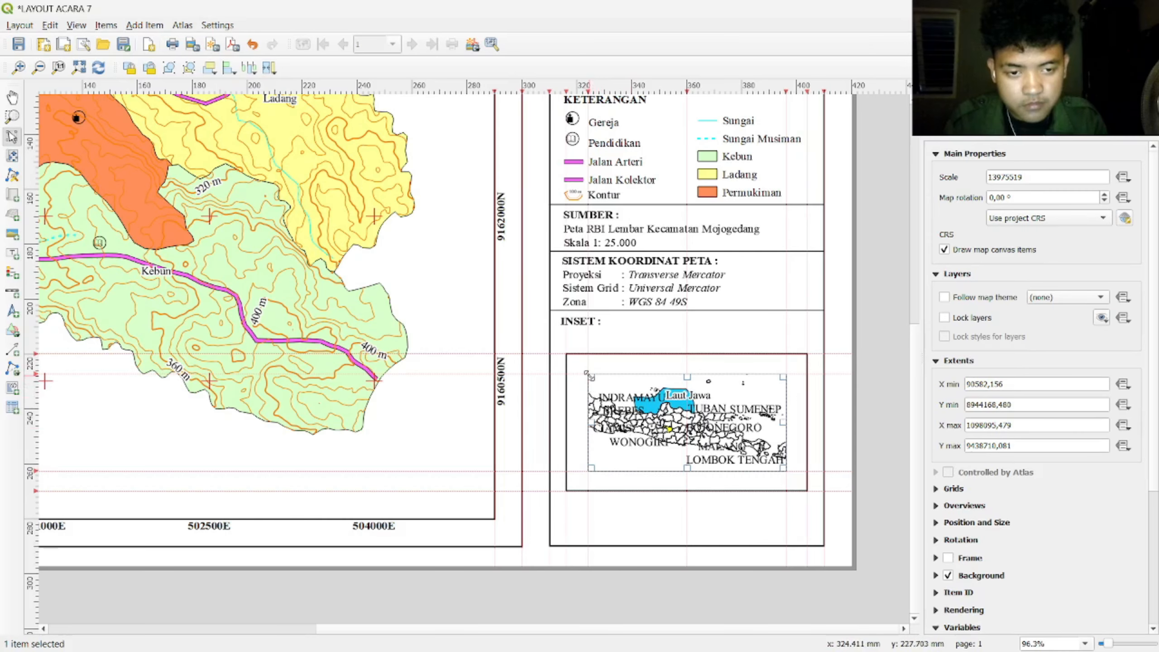
pyautogui.click(1078, 219)
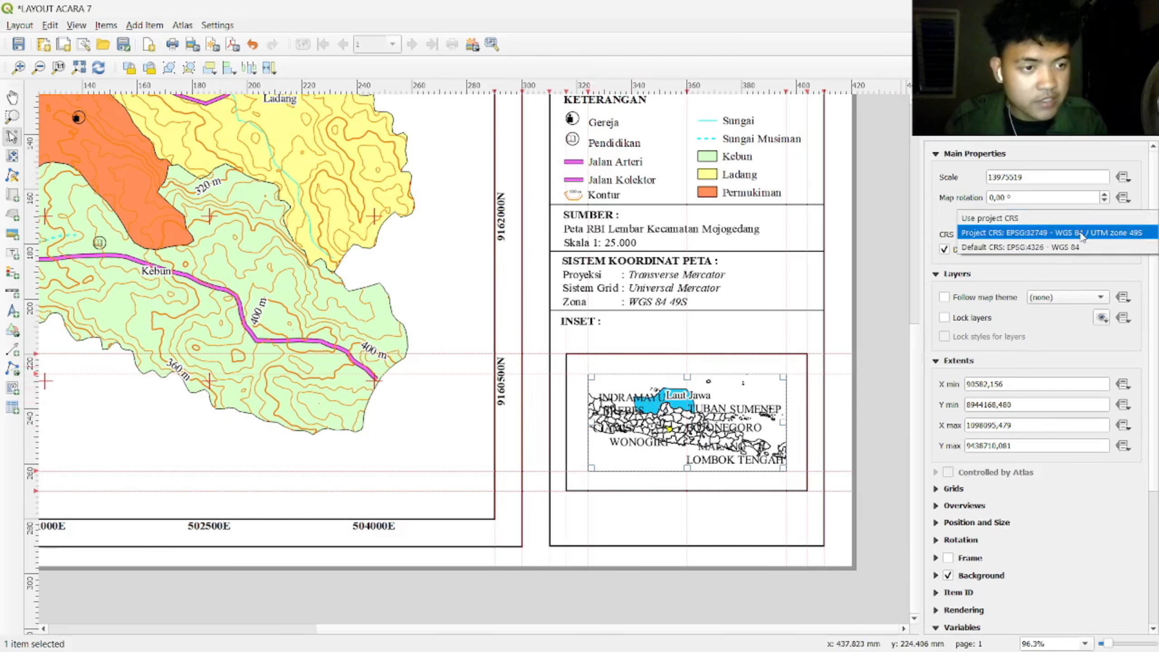
pyautogui.click(1082, 233)
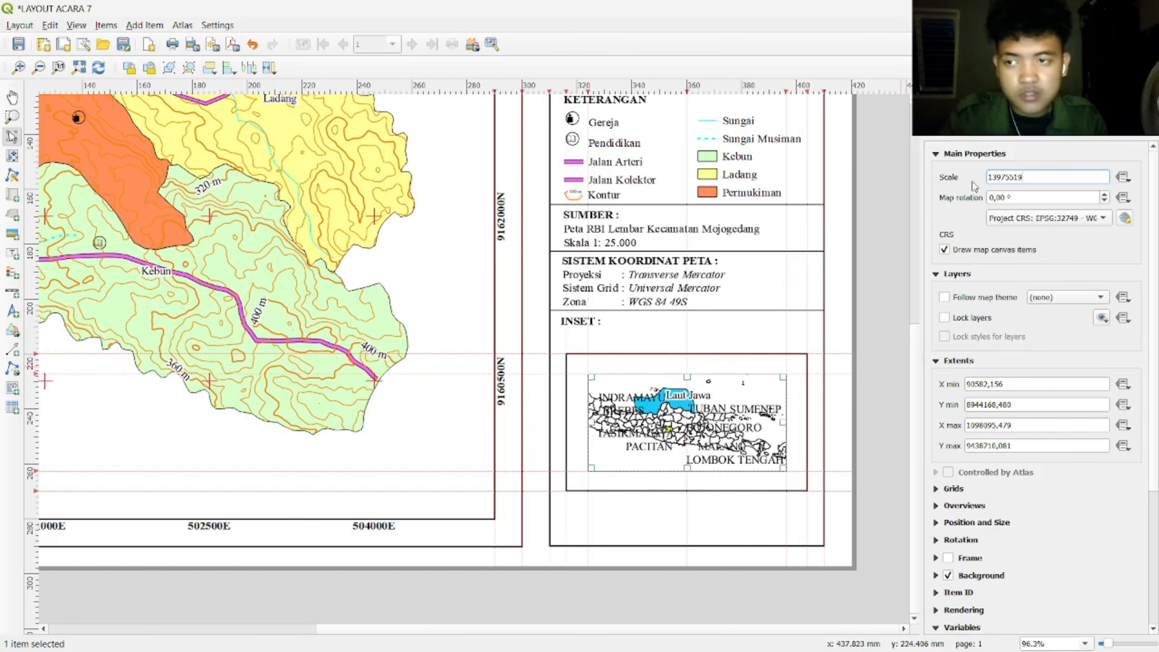
# Step: Pan and zoom the inset to scale 3493880, centred on yellow Karanganyar with Laut Jawa on top
pyautogui.press('c')
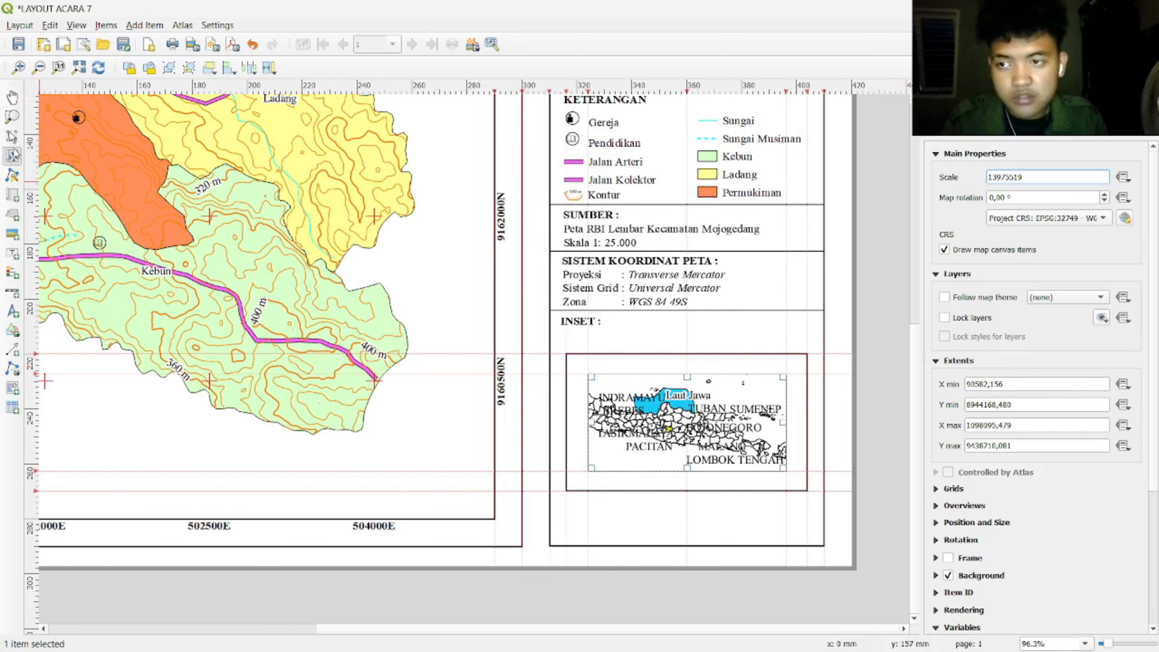
pyautogui.scroll(2, 694, 414)
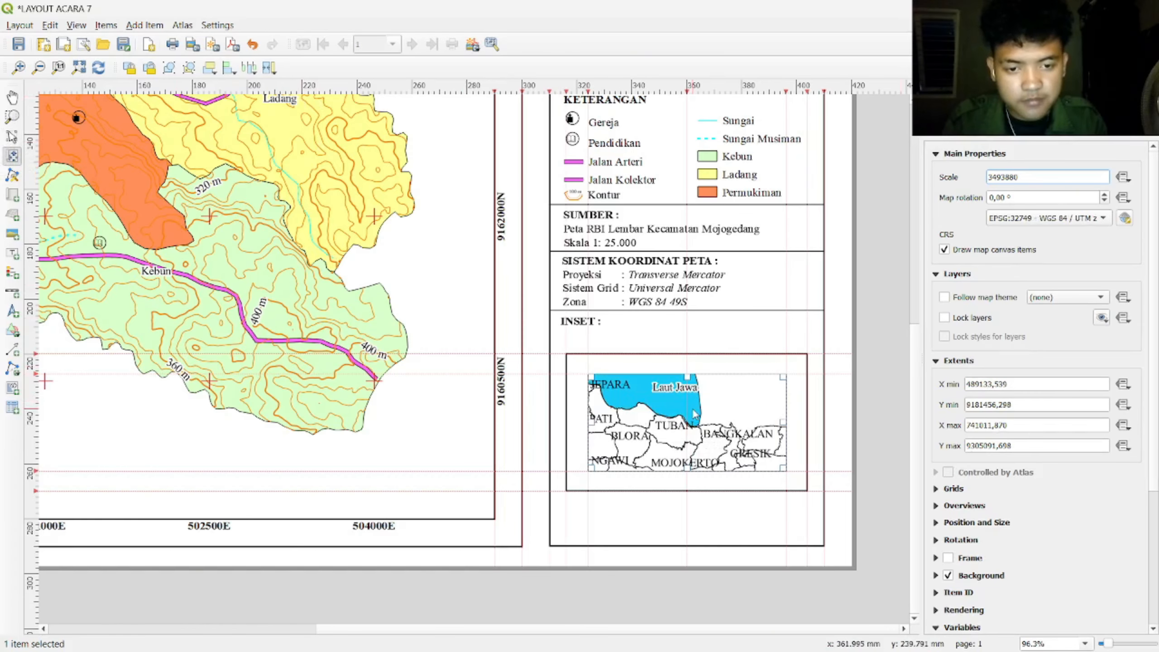
pyautogui.scroll(1, 690, 428)
pyautogui.moveTo(693, 440); pyautogui.dragTo(714, 417)
pyautogui.scroll(-1, 690, 415)
pyautogui.moveTo(688, 425); pyautogui.dragTo(698, 415)
pyautogui.moveTo(689, 420); pyautogui.dragTo(715, 399)
pyautogui.scroll(-1, 706, 428)
pyautogui.scroll(2, 667, 421)
pyautogui.moveTo(710, 414)
pyautogui.mouseDown()
pyautogui.moveTo(715, 396)
pyautogui.moveTo(687, 423)
pyautogui.moveTo(700, 420)
pyautogui.mouseUp()
pyautogui.scroll(-1, 714, 397)
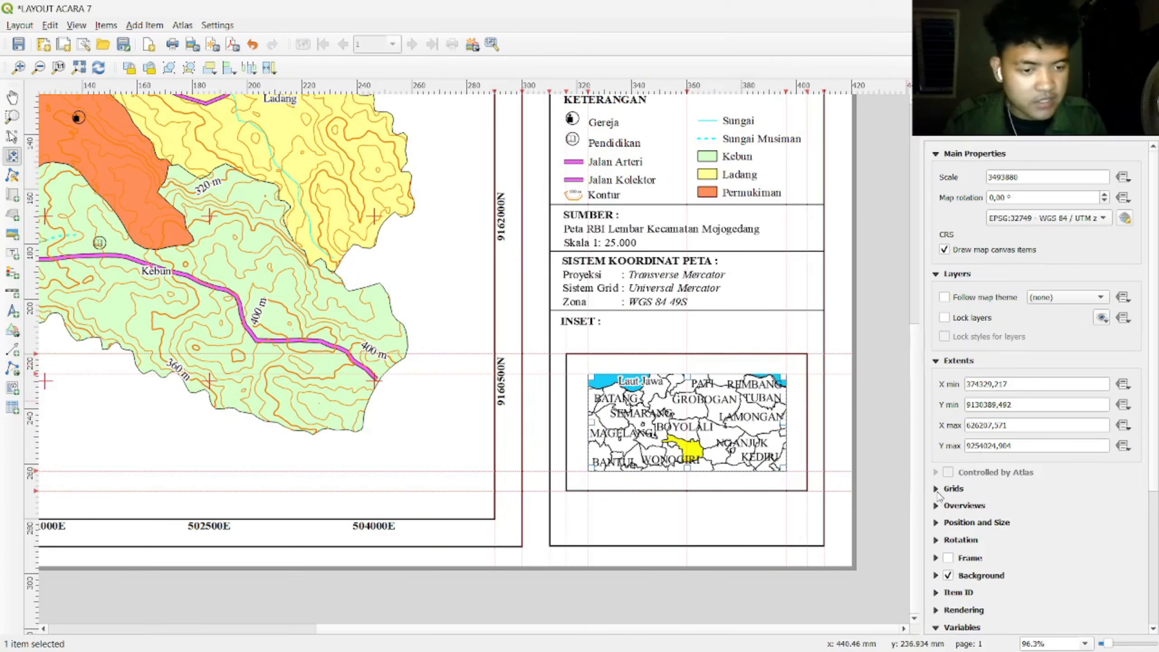
# Step: Add a cross-type grid to the inset map in EPSG:32749
pyautogui.click(941, 490)
pyautogui.click(972, 510)
pyautogui.click(1075, 588)
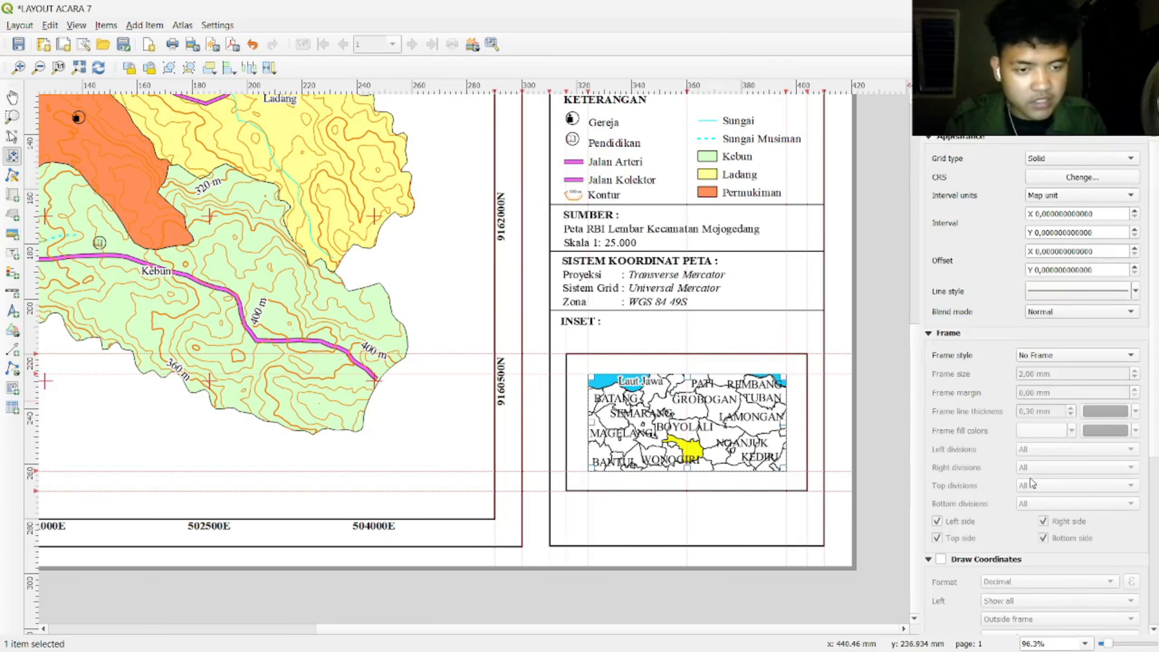
pyautogui.click(1077, 159)
pyautogui.click(1068, 175)
pyautogui.click(1069, 179)
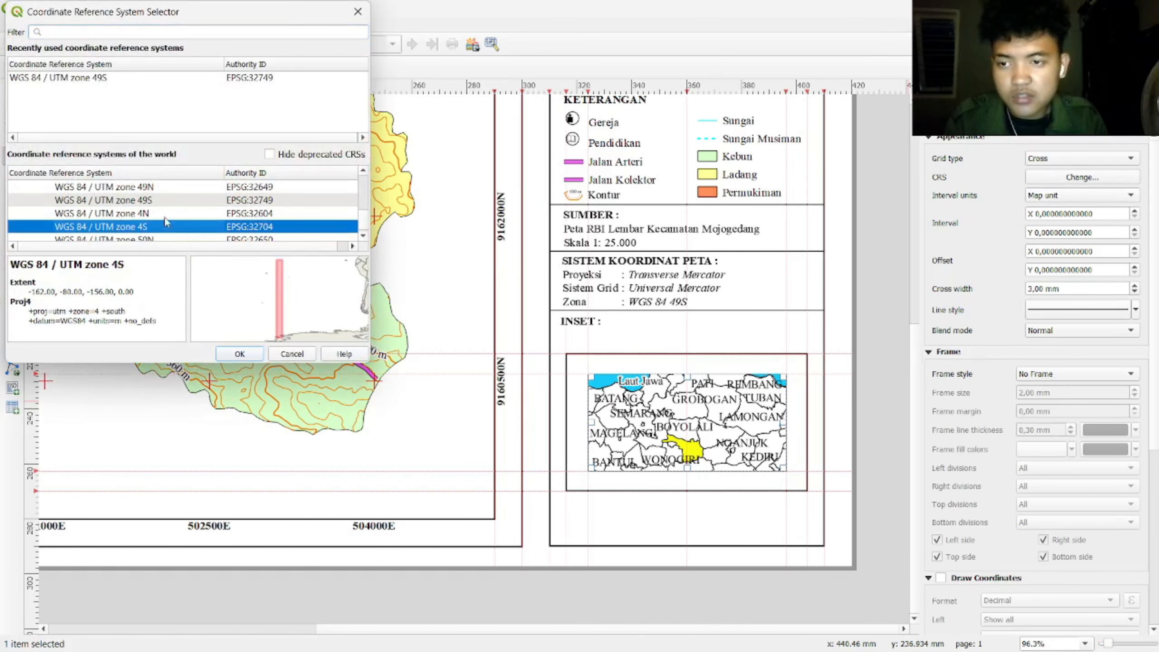
pyautogui.click(239, 354)
# Step: Set the grid interval to 70000 map units
pyautogui.click(1095, 196)
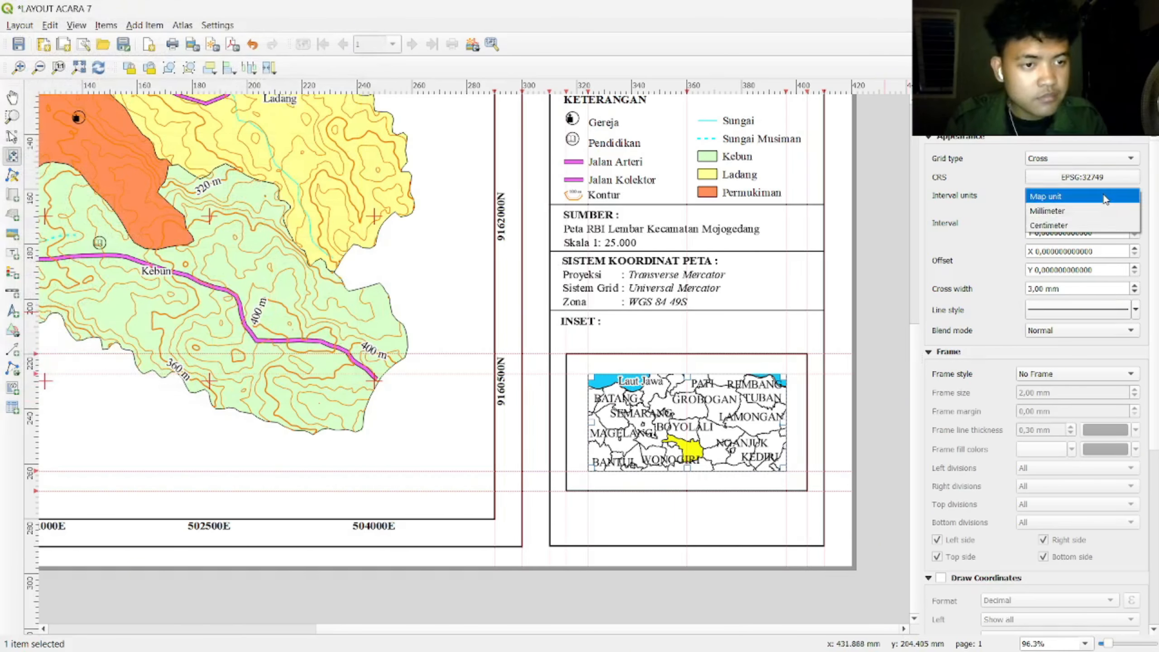
pyautogui.click(992, 216)
pyautogui.doubleClick(1092, 214)
pyautogui.moveTo(1104, 215); pyautogui.dragTo(1004, 215)
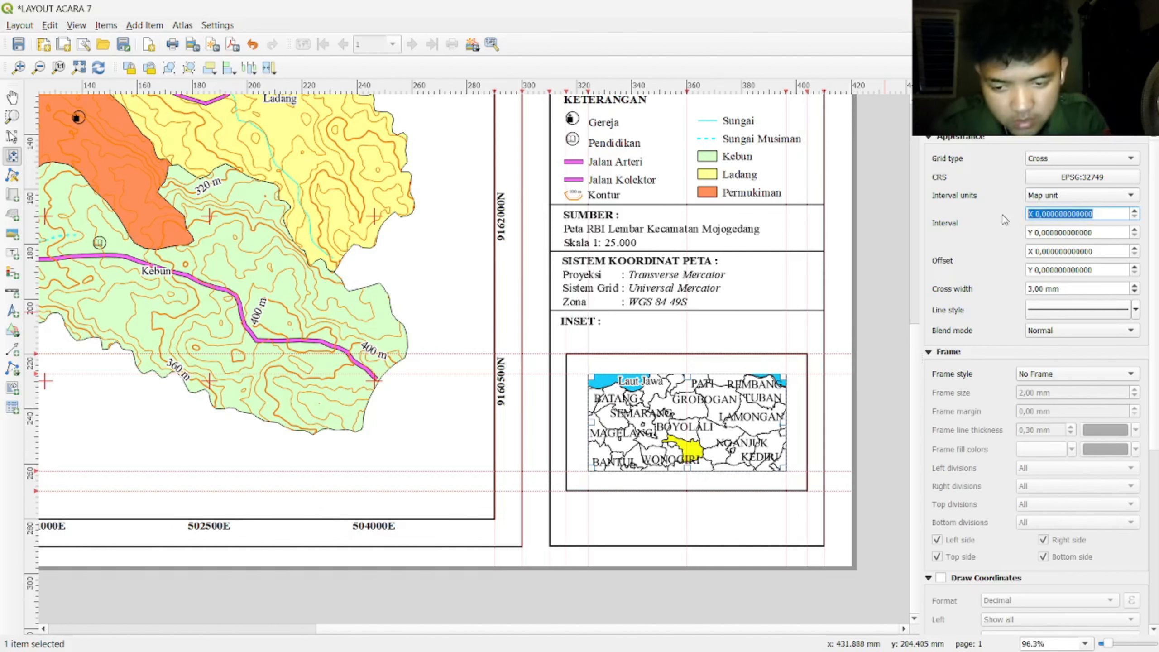
pyautogui.write('70000')
pyautogui.press('Return')
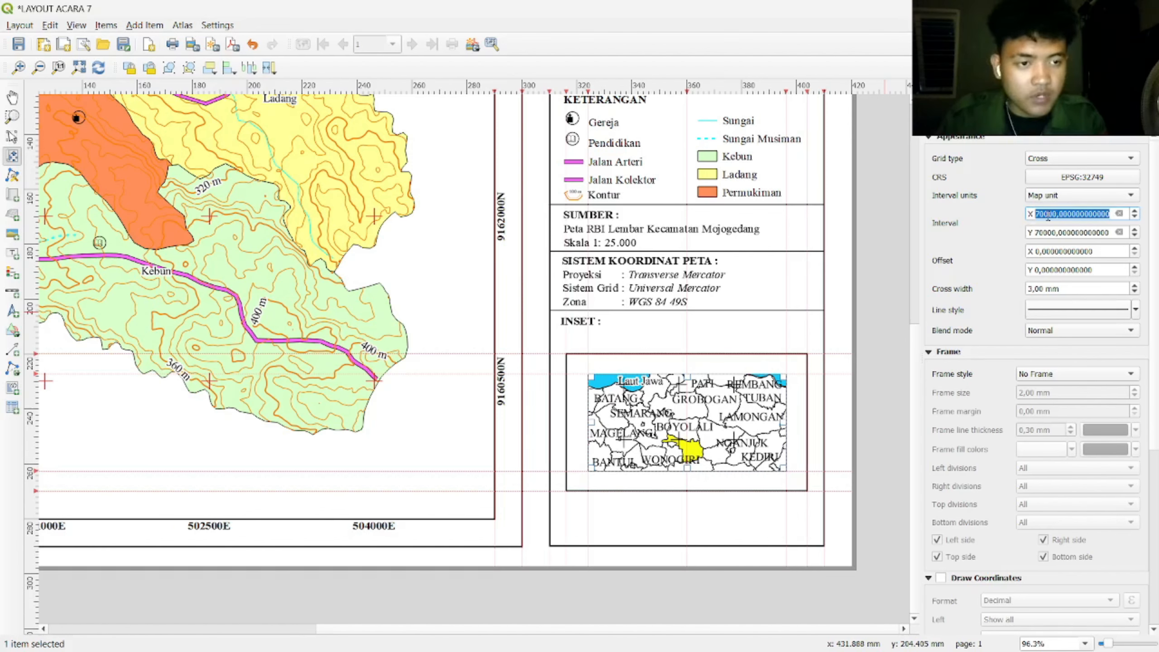
pyautogui.click(975, 238)
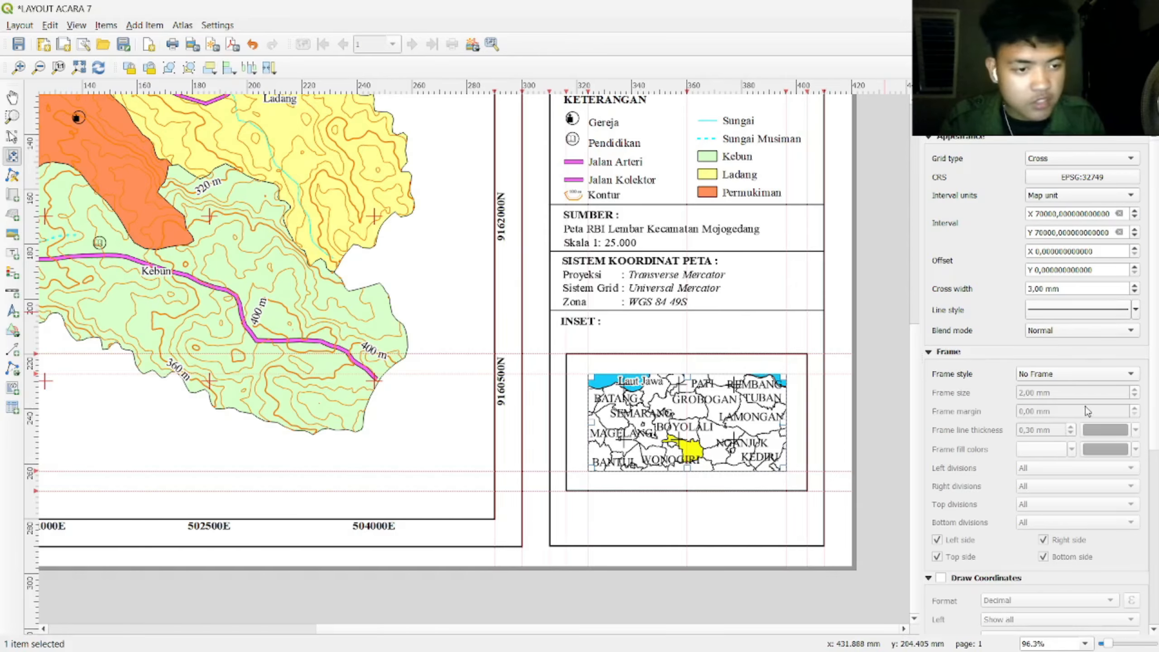
# Step: Make the grid crosses red and 1 mm wide
pyautogui.click(1064, 310)
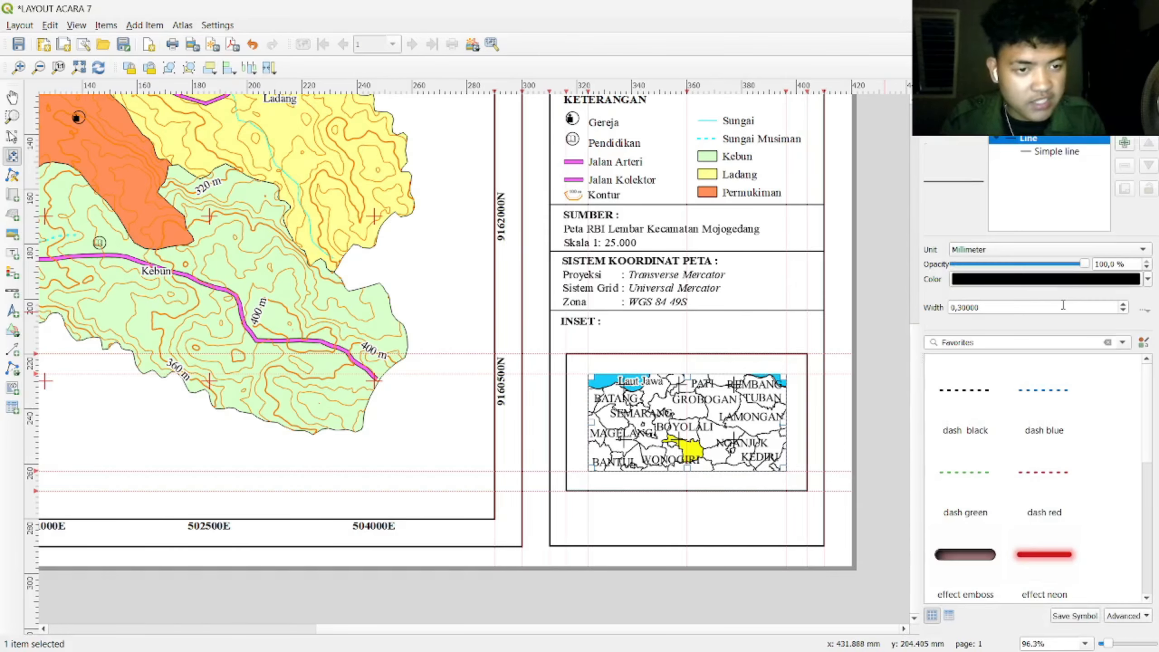
pyautogui.click(1125, 279)
pyautogui.click(1146, 279)
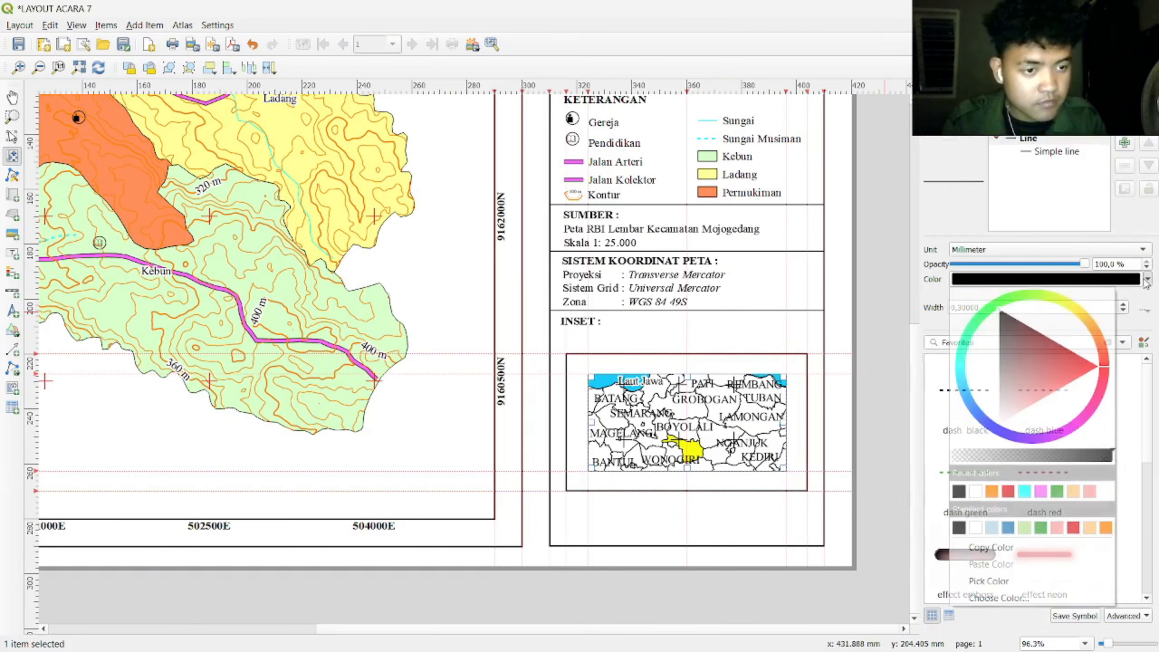
pyautogui.moveTo(1102, 362); pyautogui.dragTo(1104, 360)
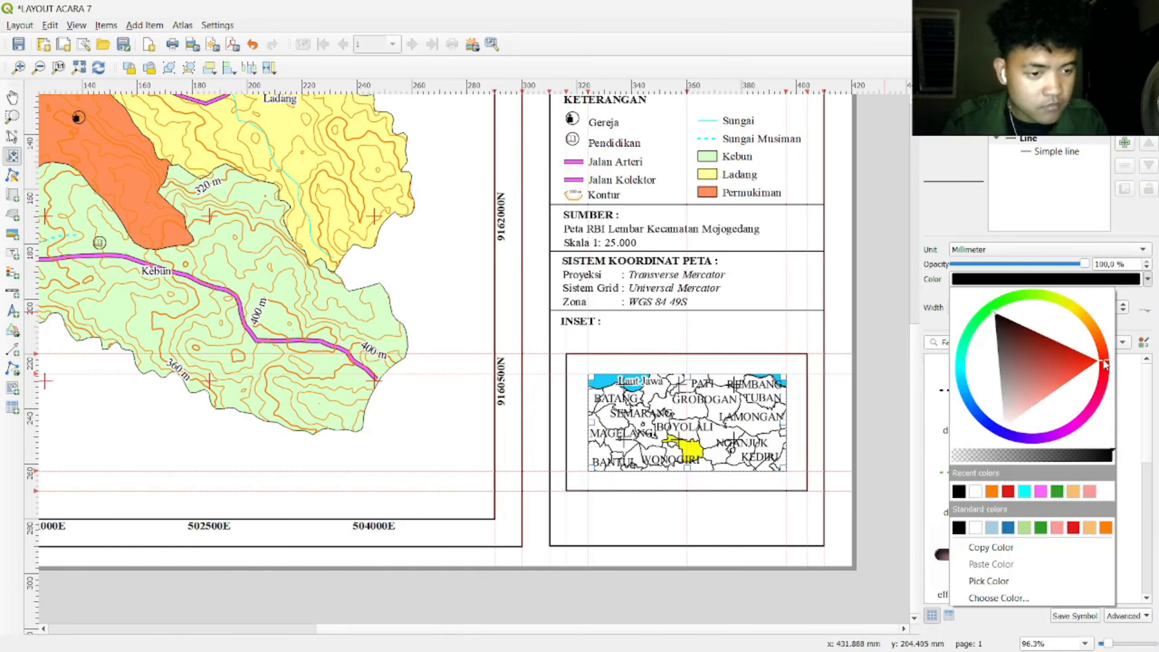
pyautogui.click(1009, 491)
pyautogui.click(930, 120)
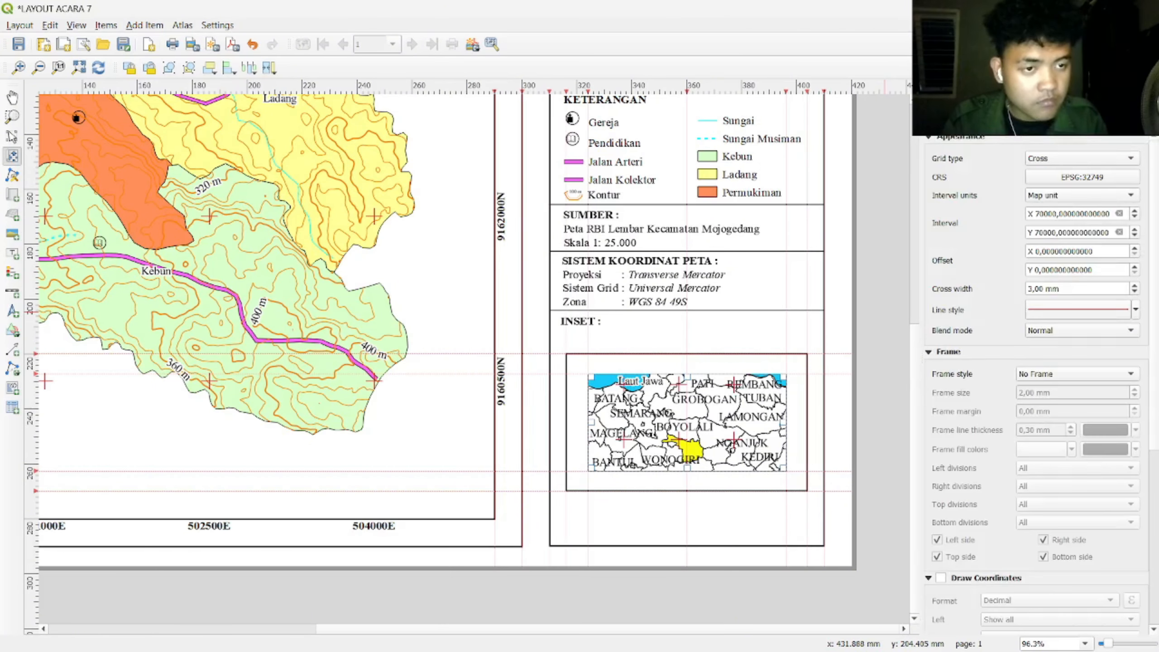
pyautogui.doubleClick(1135, 293)
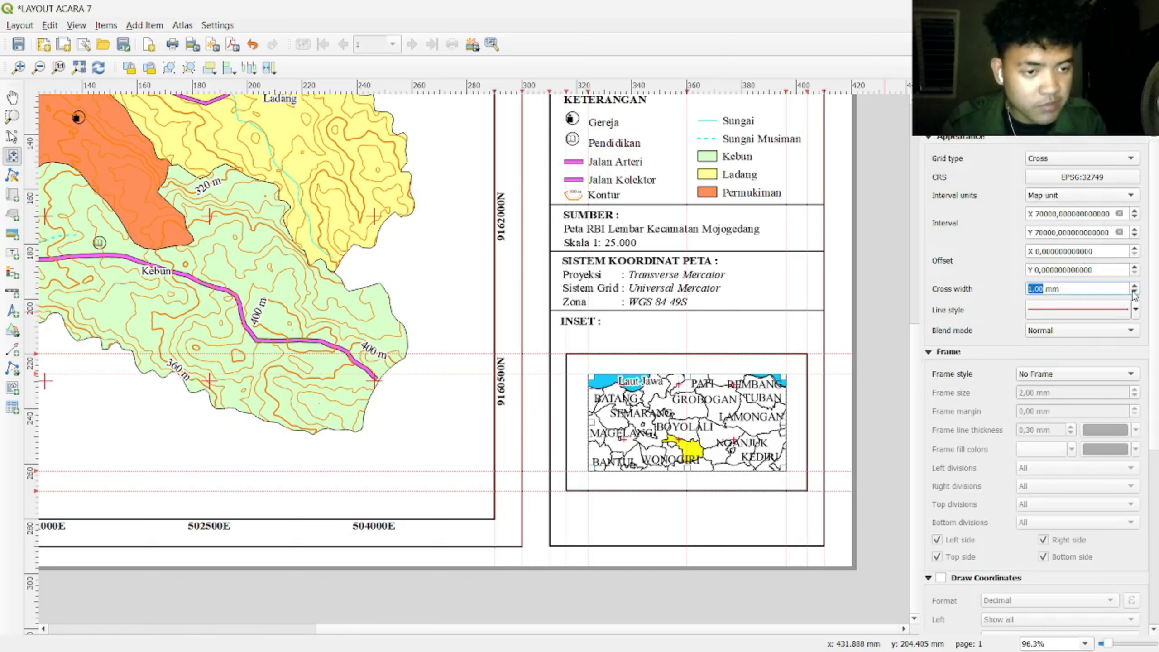
pyautogui.click(1001, 276)
# Step: Draw decimal-with-suffix coordinates, vertical ascending on the left and right sides
pyautogui.scroll(-3, 1024, 422)
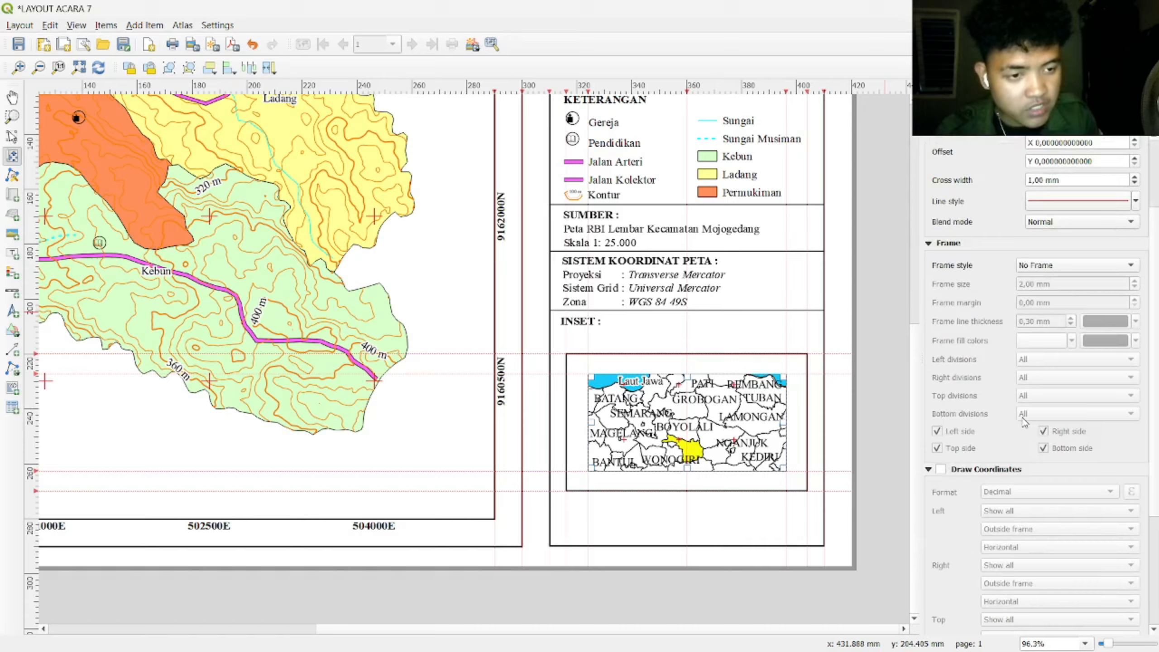
pyautogui.click(940, 469)
pyautogui.scroll(-2, 1025, 434)
pyautogui.click(1050, 419)
pyautogui.click(1077, 433)
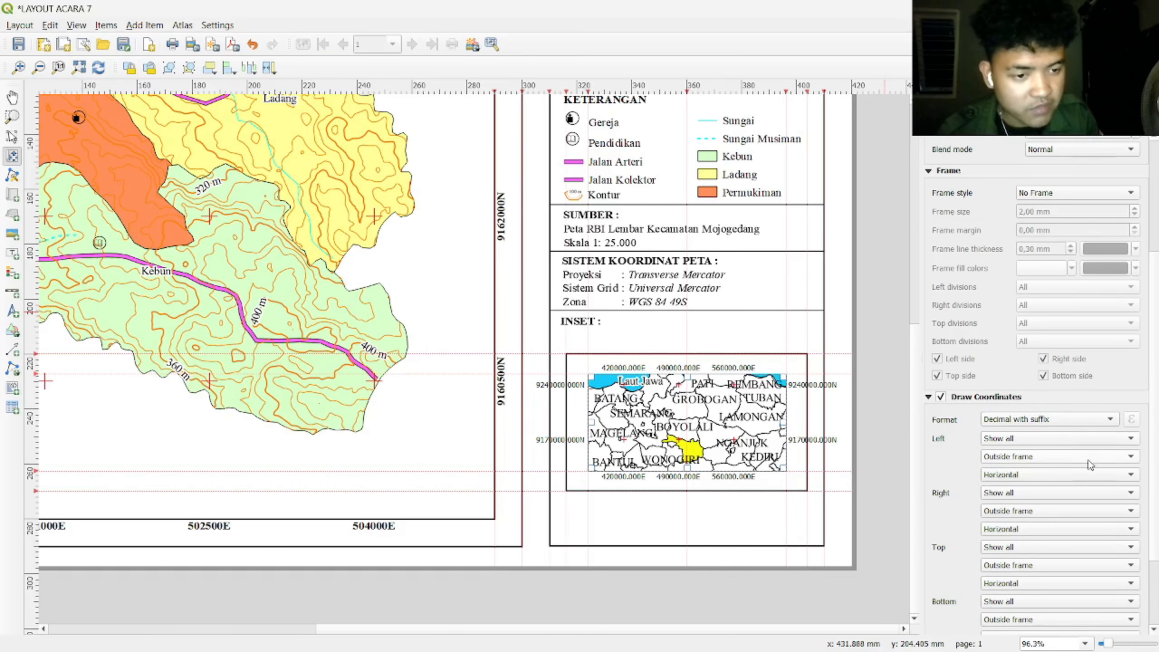
pyautogui.click(1038, 476)
pyautogui.click(1018, 491)
pyautogui.scroll(-1, 1018, 491)
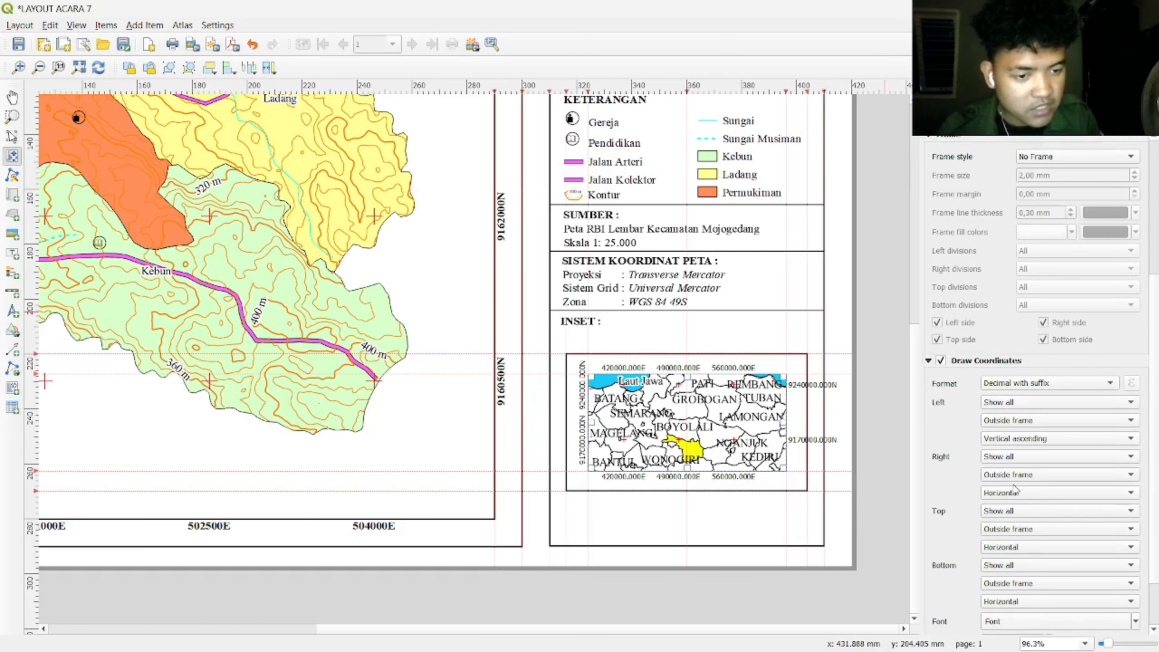
pyautogui.click(1017, 493)
pyautogui.click(1016, 508)
pyautogui.scroll(-2, 957, 488)
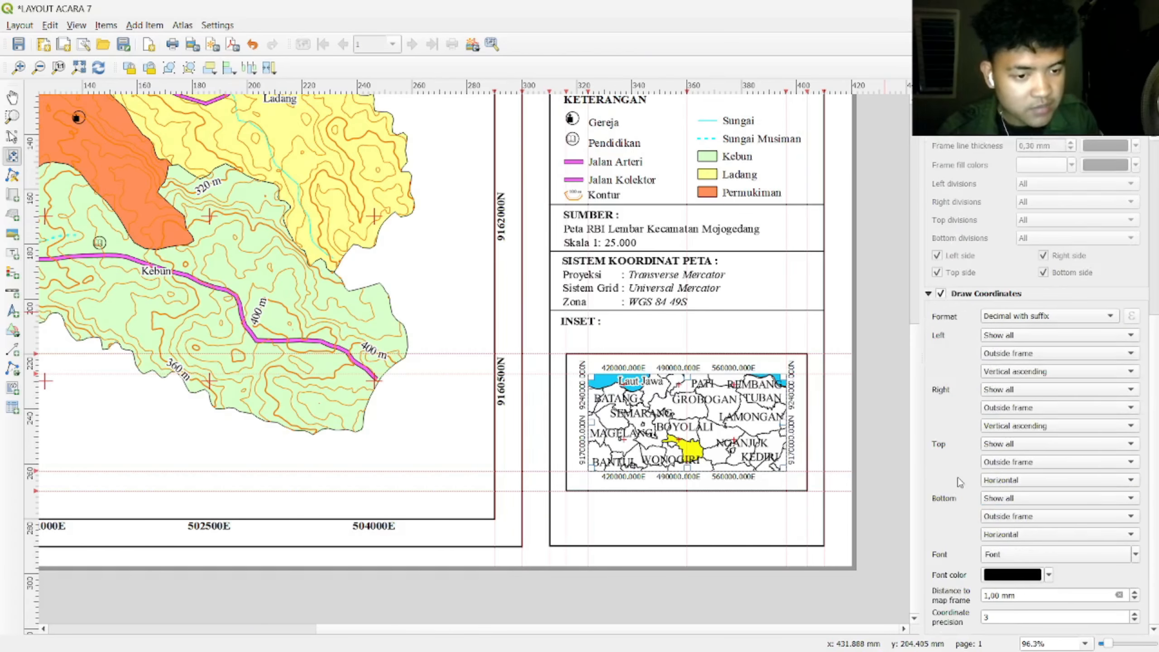
# Step: Set the inset's coordinate label font to Times New Roman Bold
pyautogui.click(1034, 560)
pyautogui.write('ti')
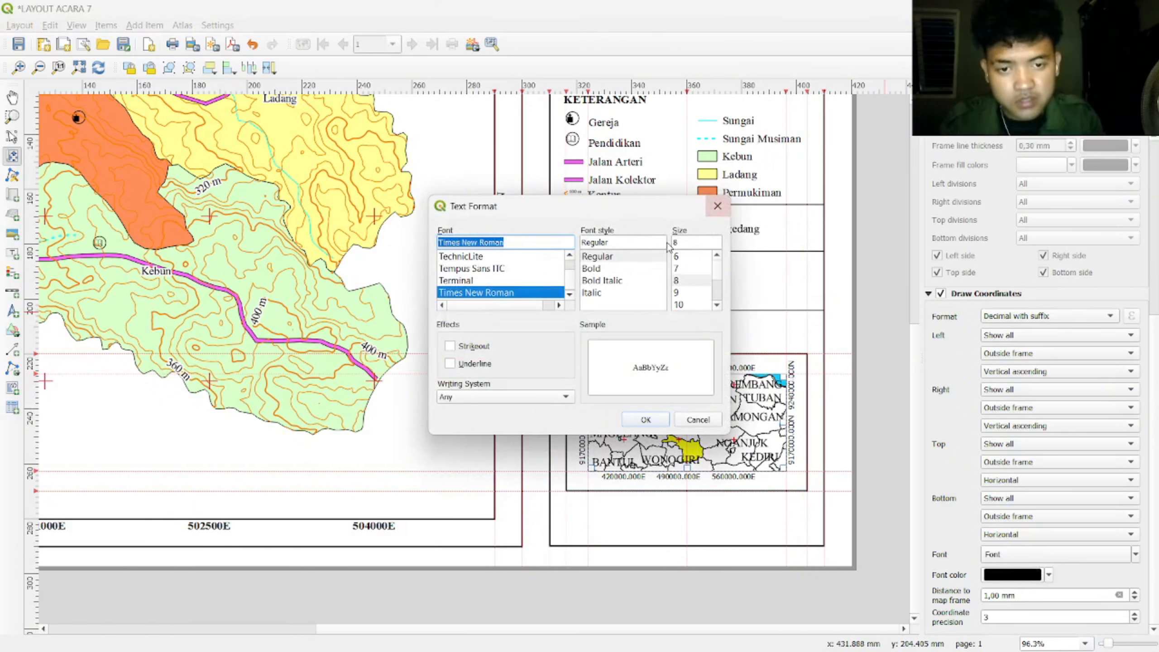
pyautogui.scroll(-1, 693, 283)
pyautogui.click(693, 293)
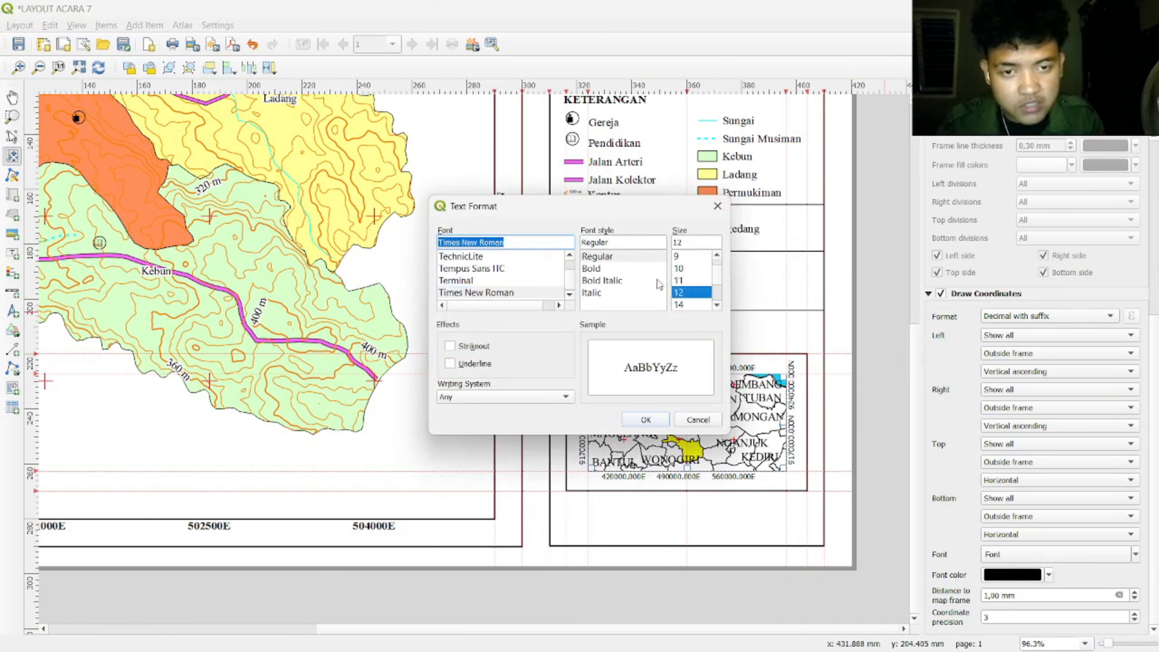
pyautogui.click(612, 269)
pyautogui.click(646, 420)
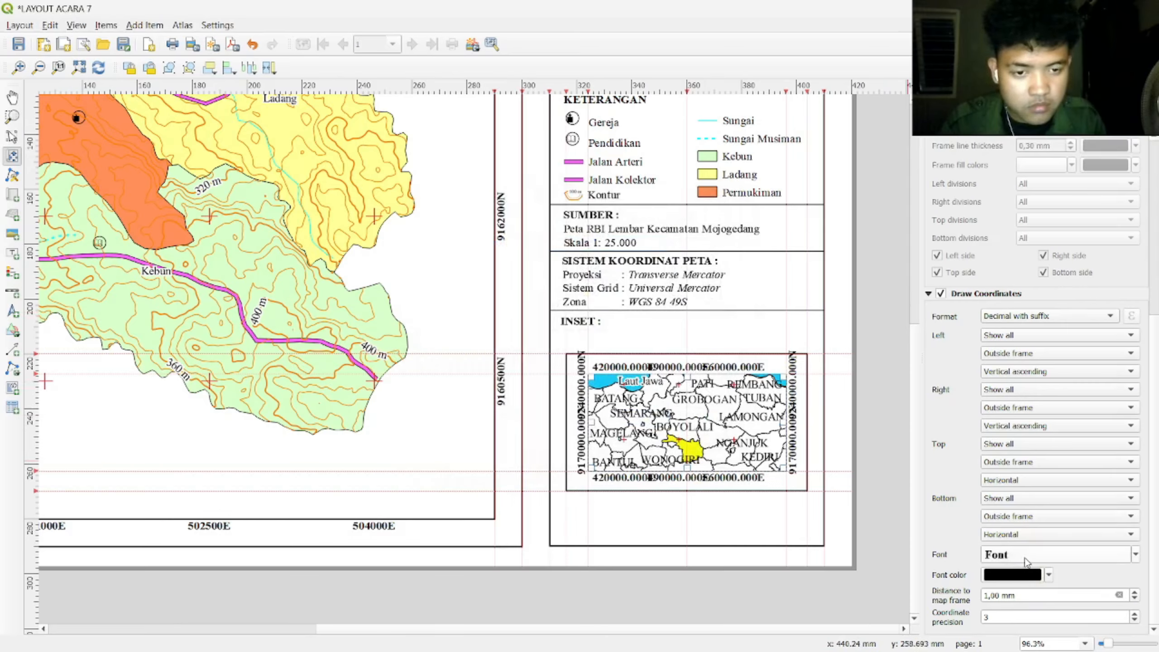
# Step: Shrink the coordinate labels to a small size and set coordinate precision to 0
pyautogui.click(1026, 563)
pyautogui.click(679, 256)
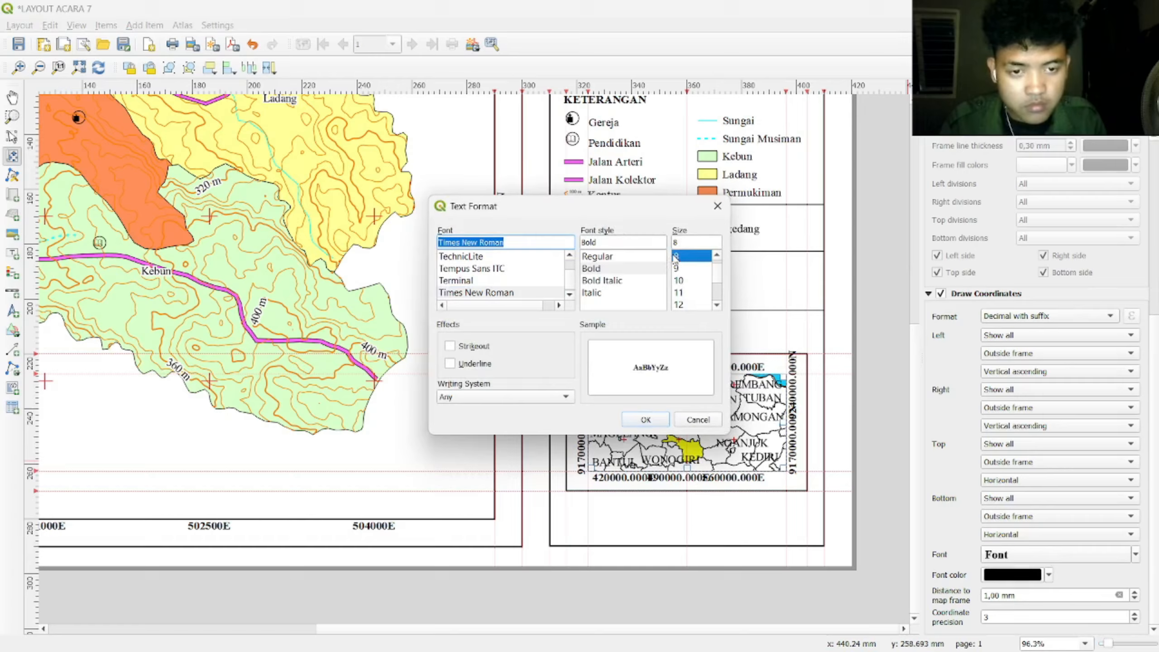
pyautogui.click(644, 420)
pyautogui.click(1061, 554)
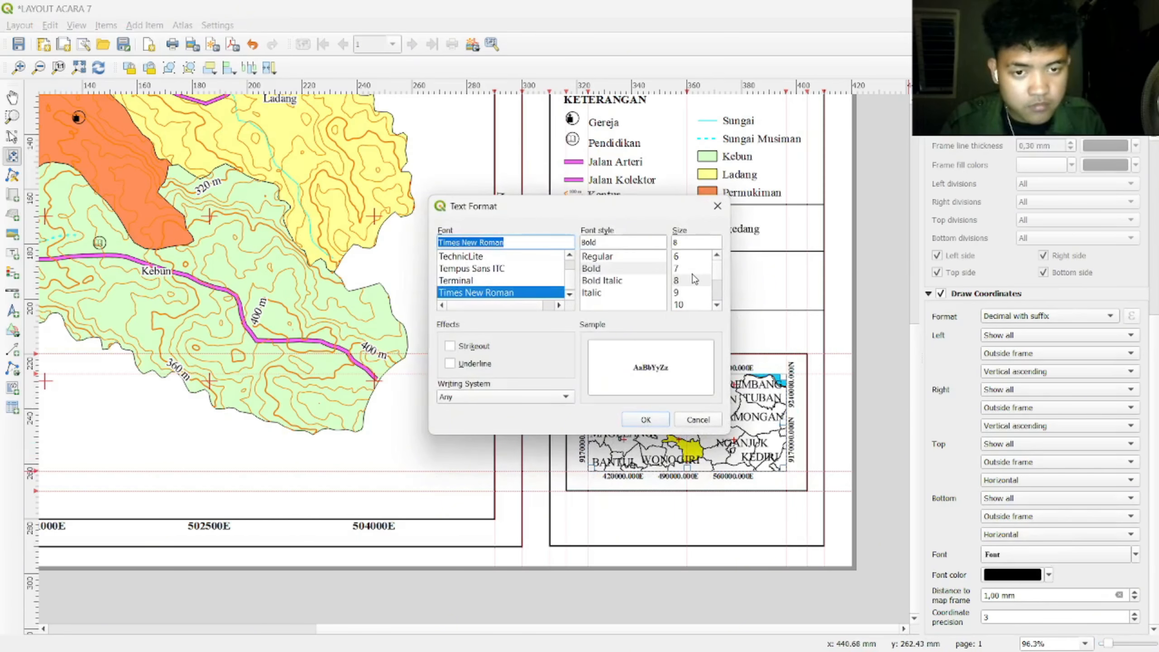
pyautogui.click(698, 268)
pyautogui.click(645, 420)
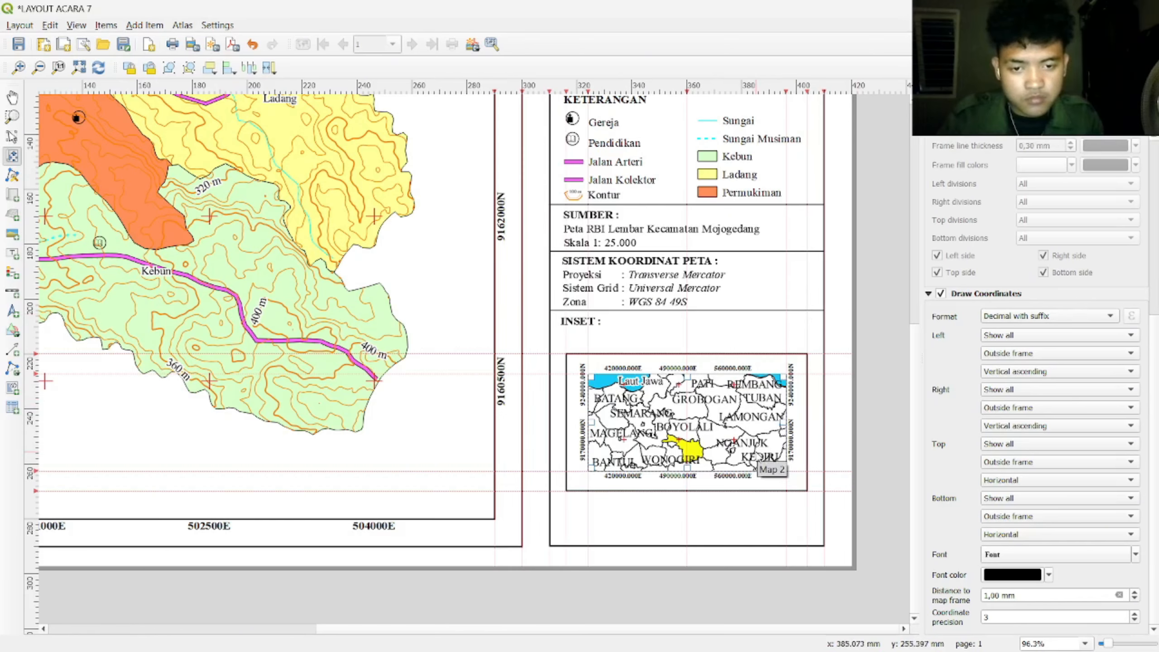
pyautogui.click(1134, 620)
pyautogui.click(1134, 620)
pyautogui.click(1134, 619)
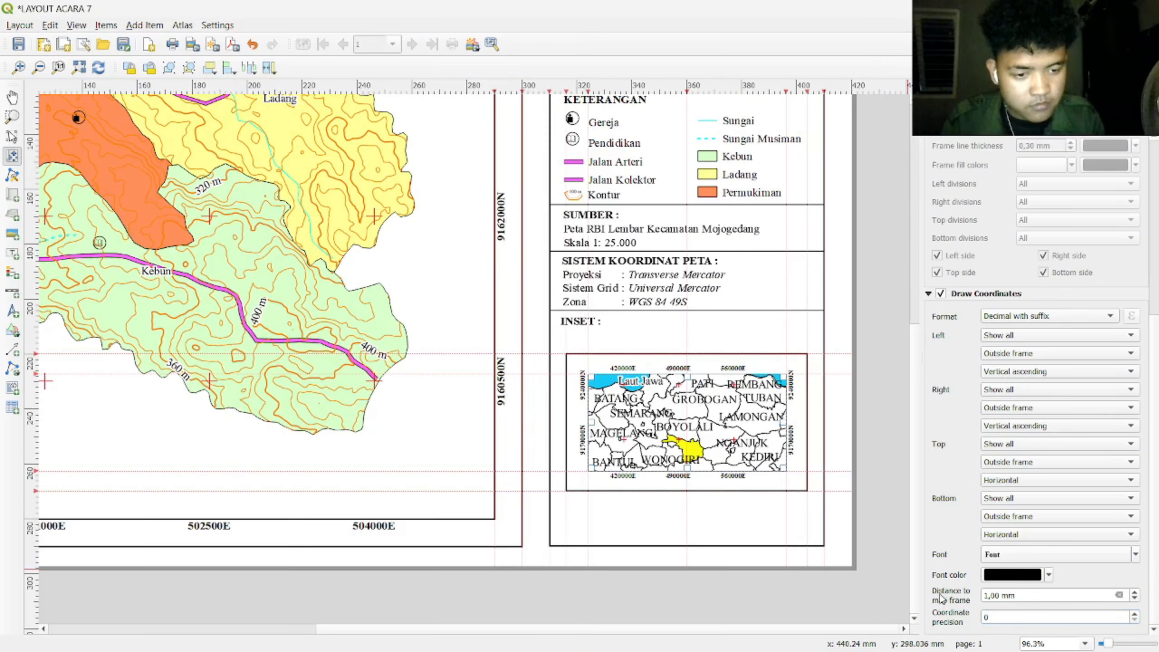
# Step: Turn on the inset map frame with a thickness of 0,5 mm
pyautogui.click(934, 112)
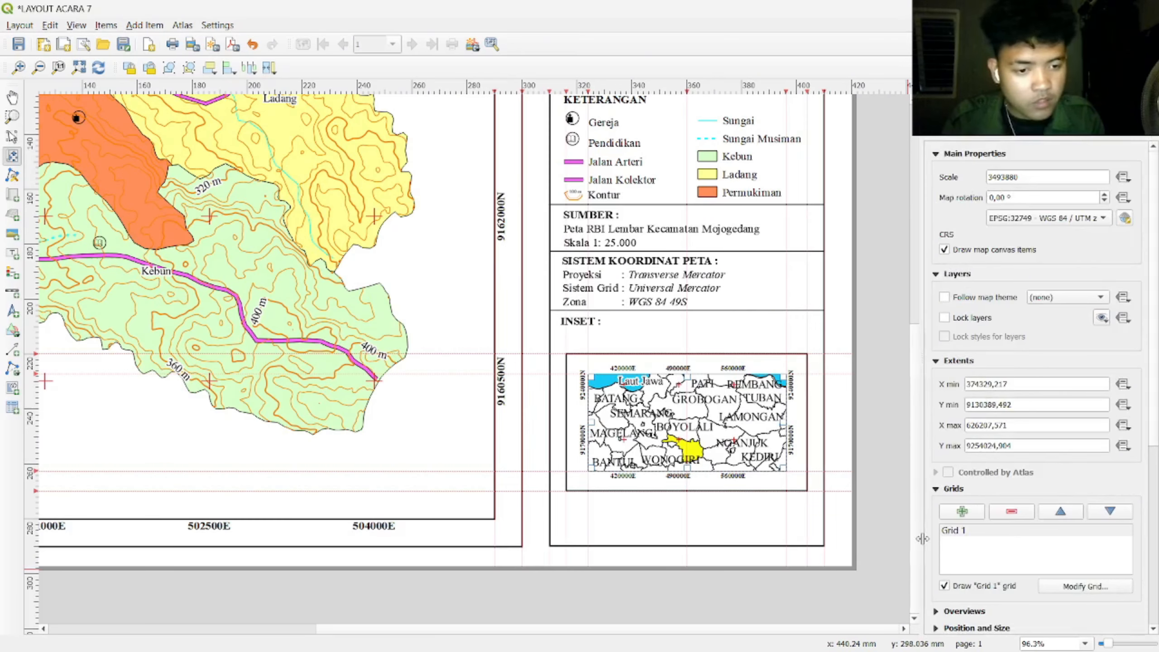
pyautogui.scroll(-4, 949, 479)
pyautogui.click(951, 486)
pyautogui.click(1060, 529)
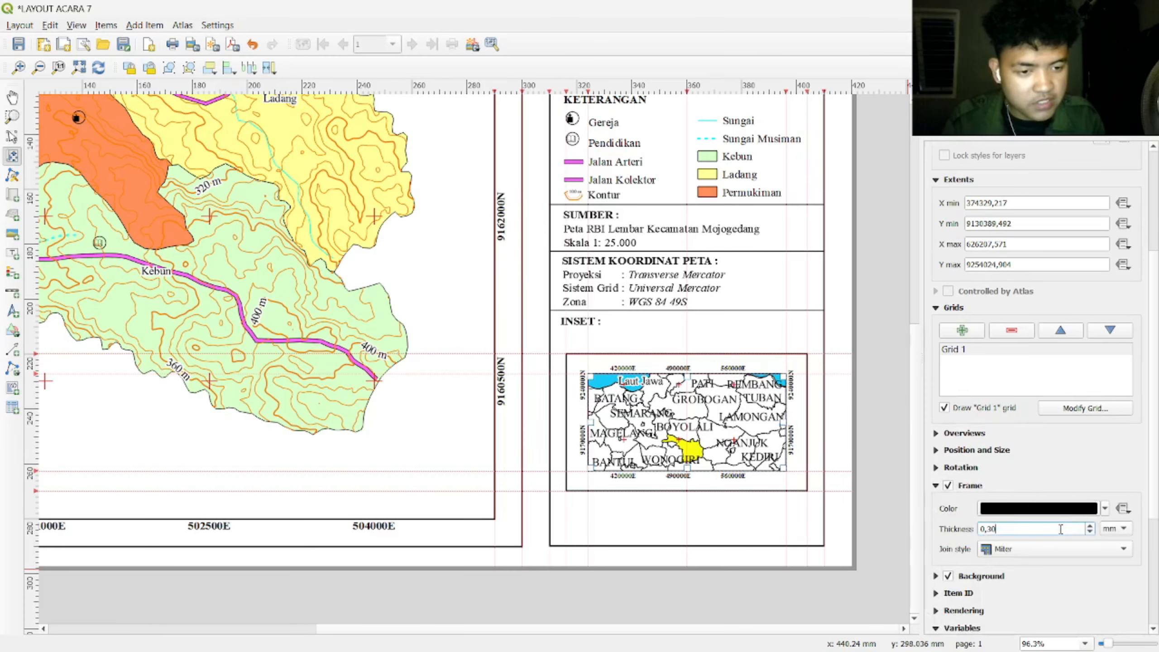
pyautogui.write('5')
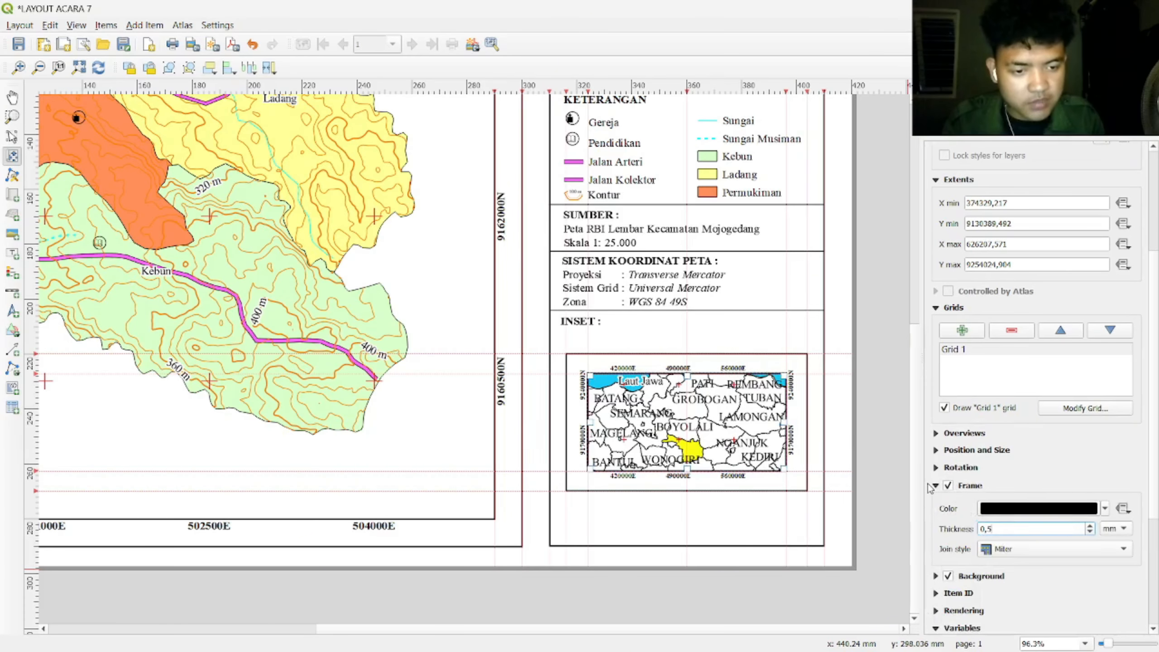
pyautogui.click(935, 485)
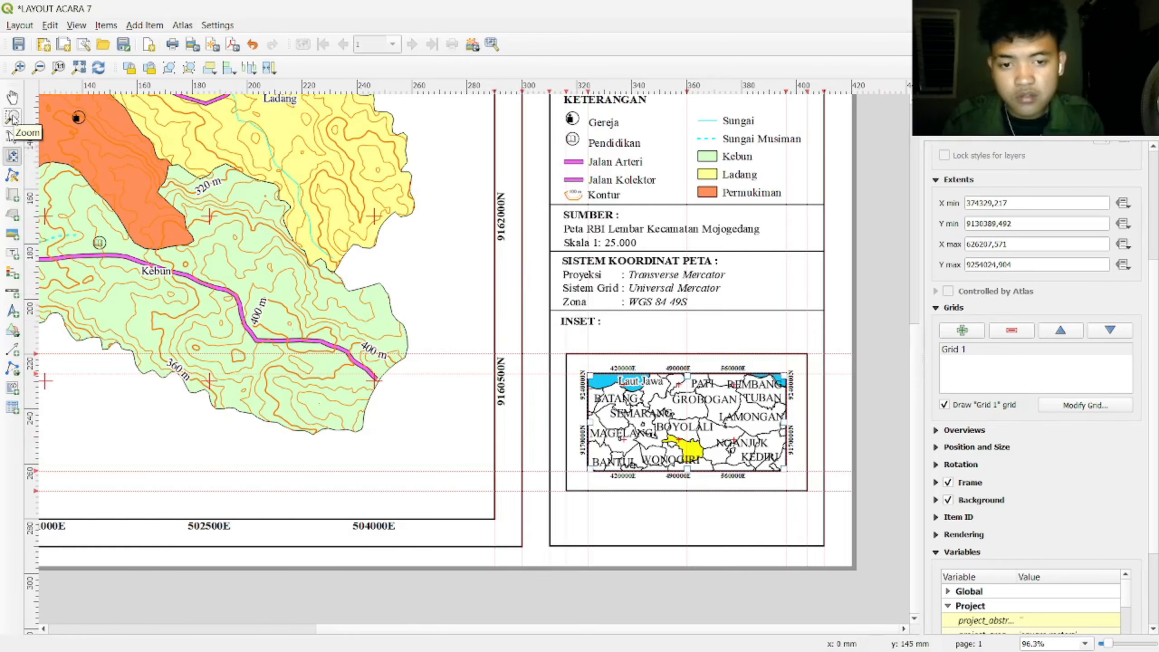
# Step: Pan and zoom the layout view to show the whole page
pyautogui.click(13, 98)
pyautogui.scroll(-3, 394, 306)
pyautogui.scroll(2, 406, 334)
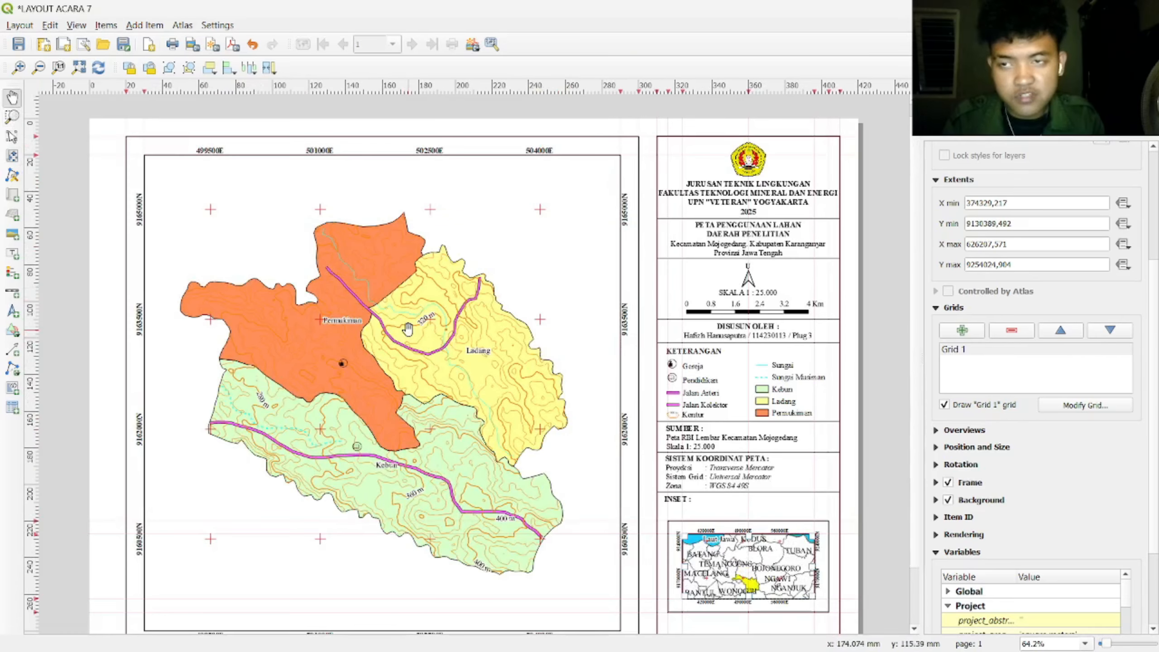
# Step: Start saving the project, cancel it, and reopen LAYOUT ACARA 7 from the Layout Manager
pyautogui.click(18, 24)
pyautogui.click(55, 39)
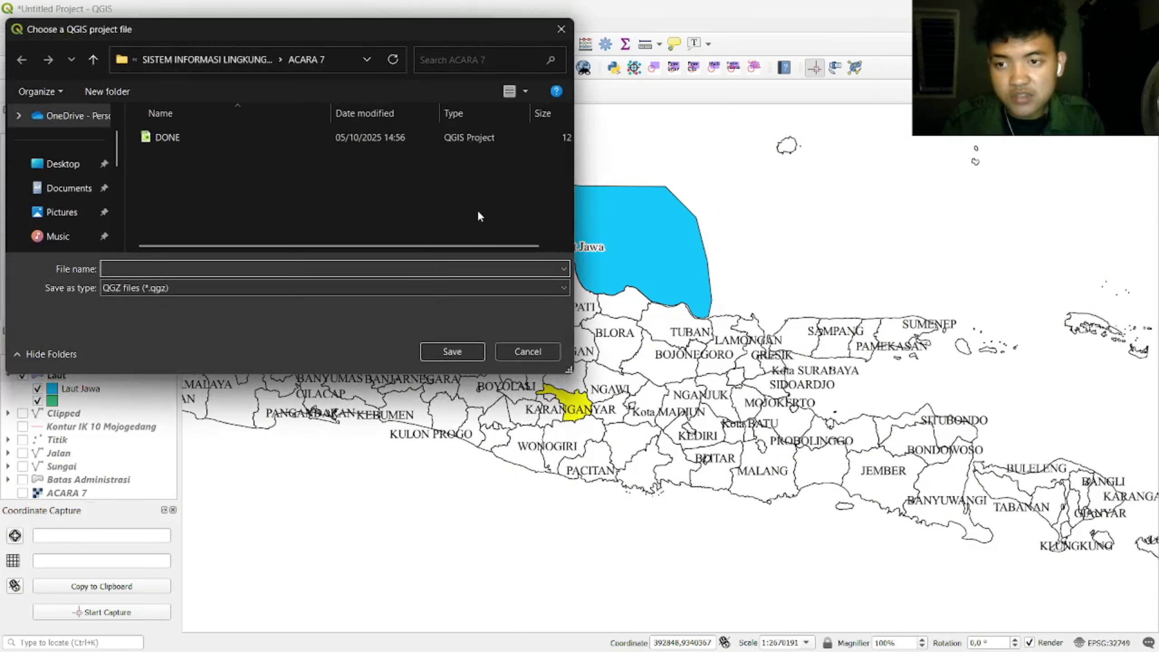
pyautogui.click(561, 29)
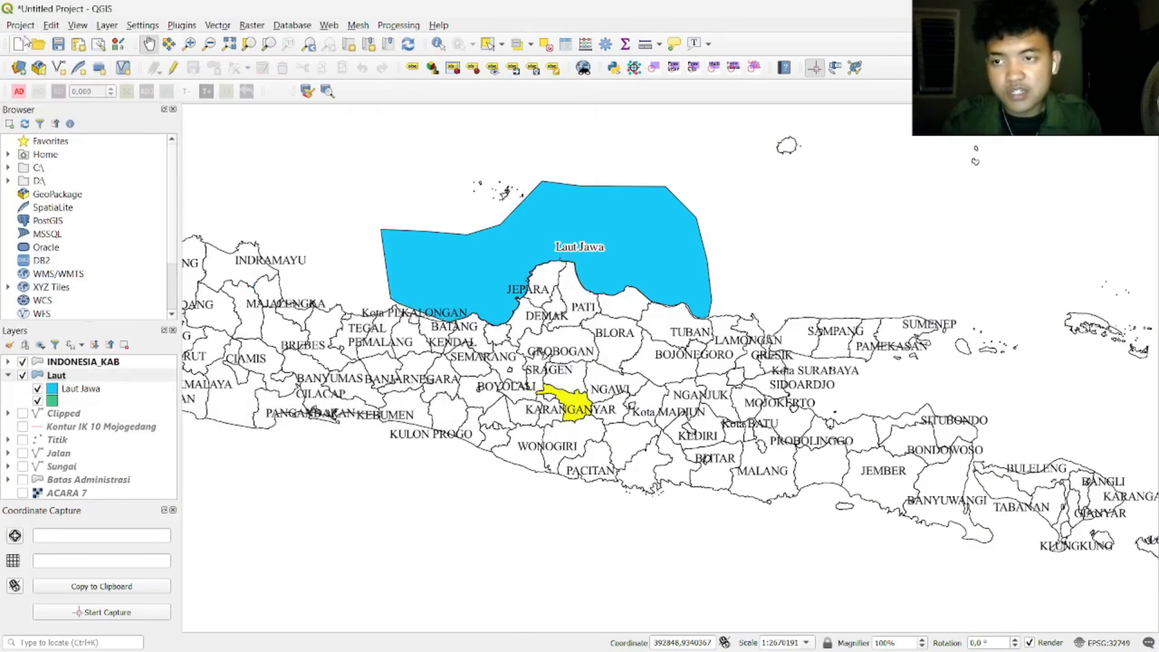
pyautogui.click(20, 24)
pyautogui.click(98, 301)
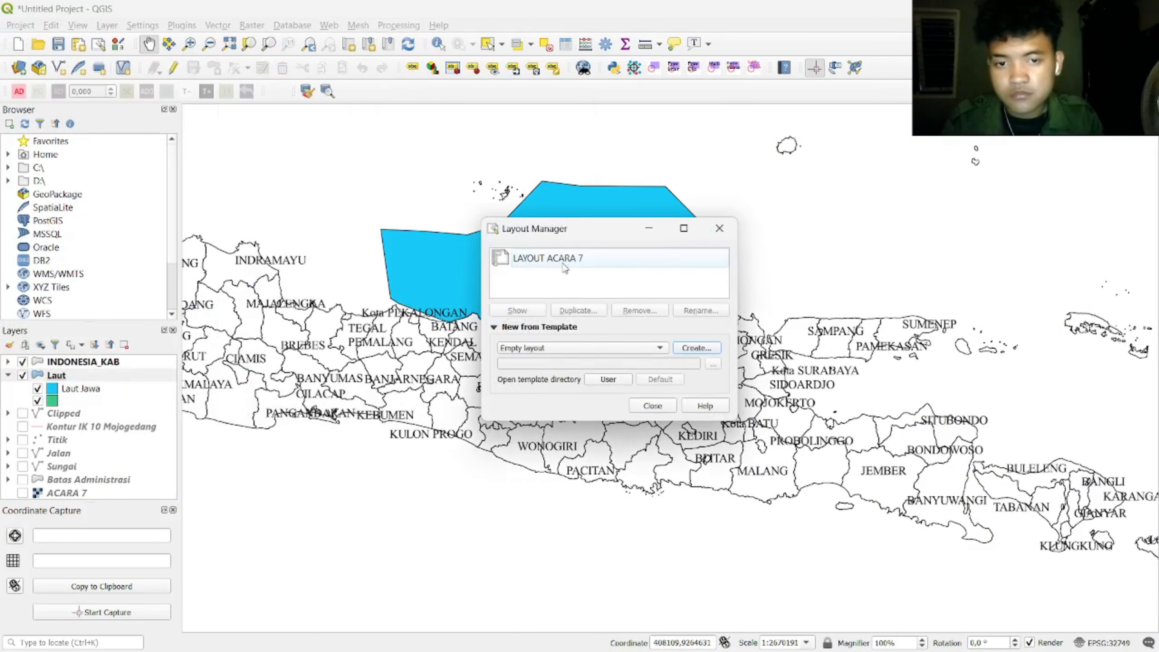
pyautogui.doubleClick(529, 257)
# Step: Export the layout as a PDF and dismiss the layout check warning
pyautogui.click(19, 25)
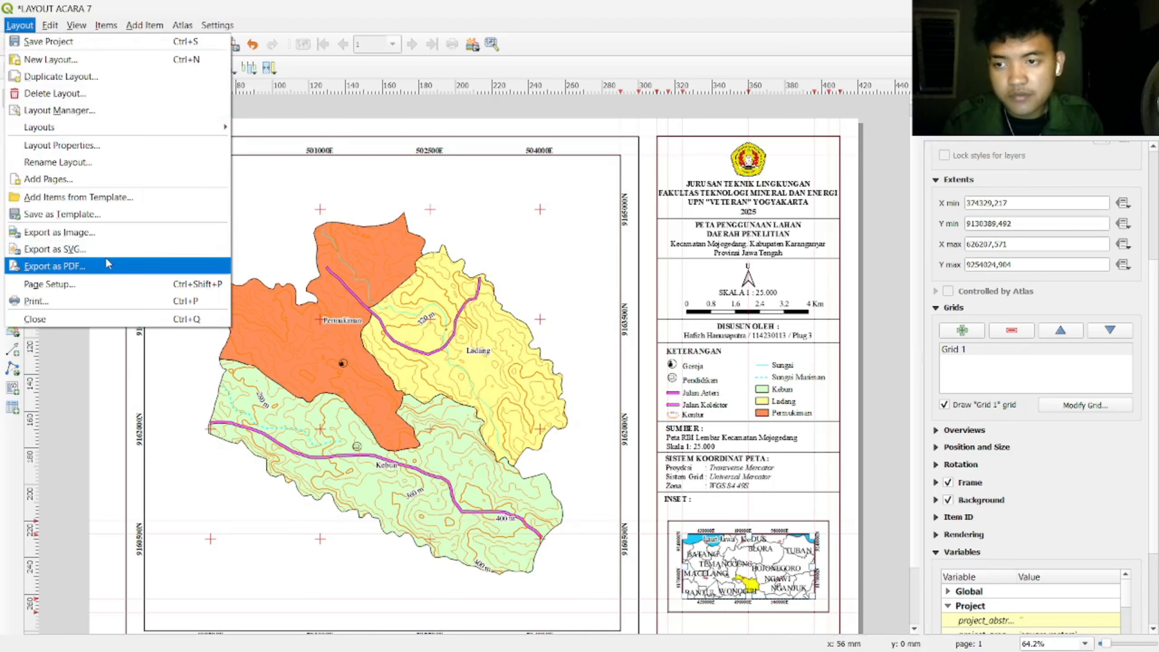
pyautogui.click(109, 265)
pyautogui.click(785, 178)
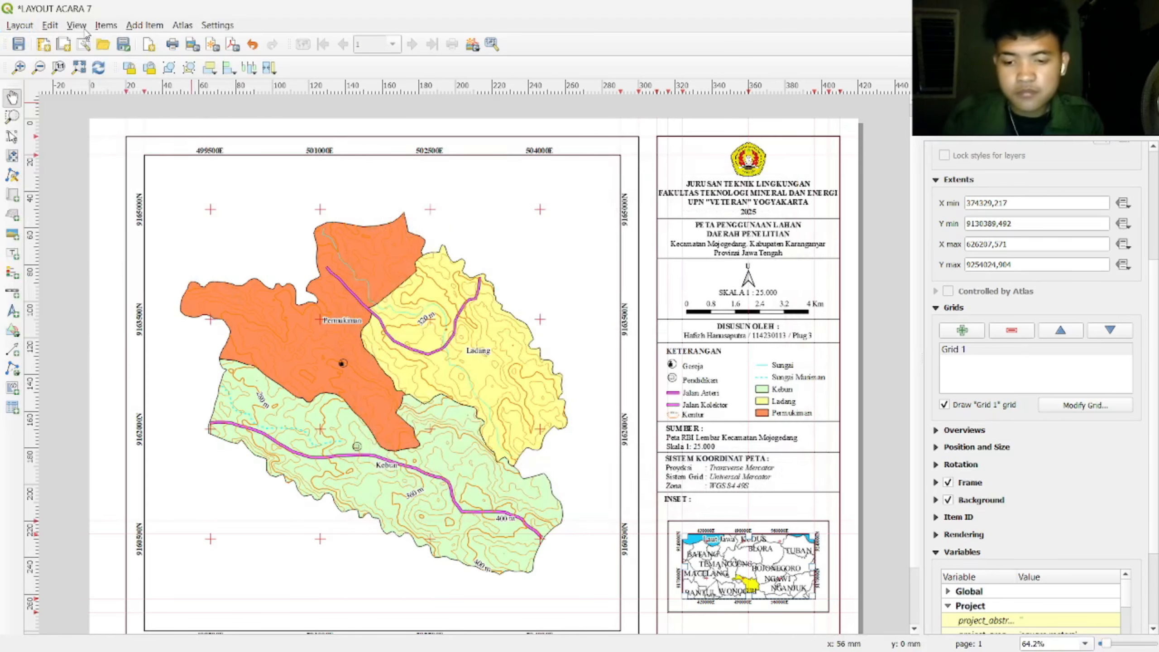